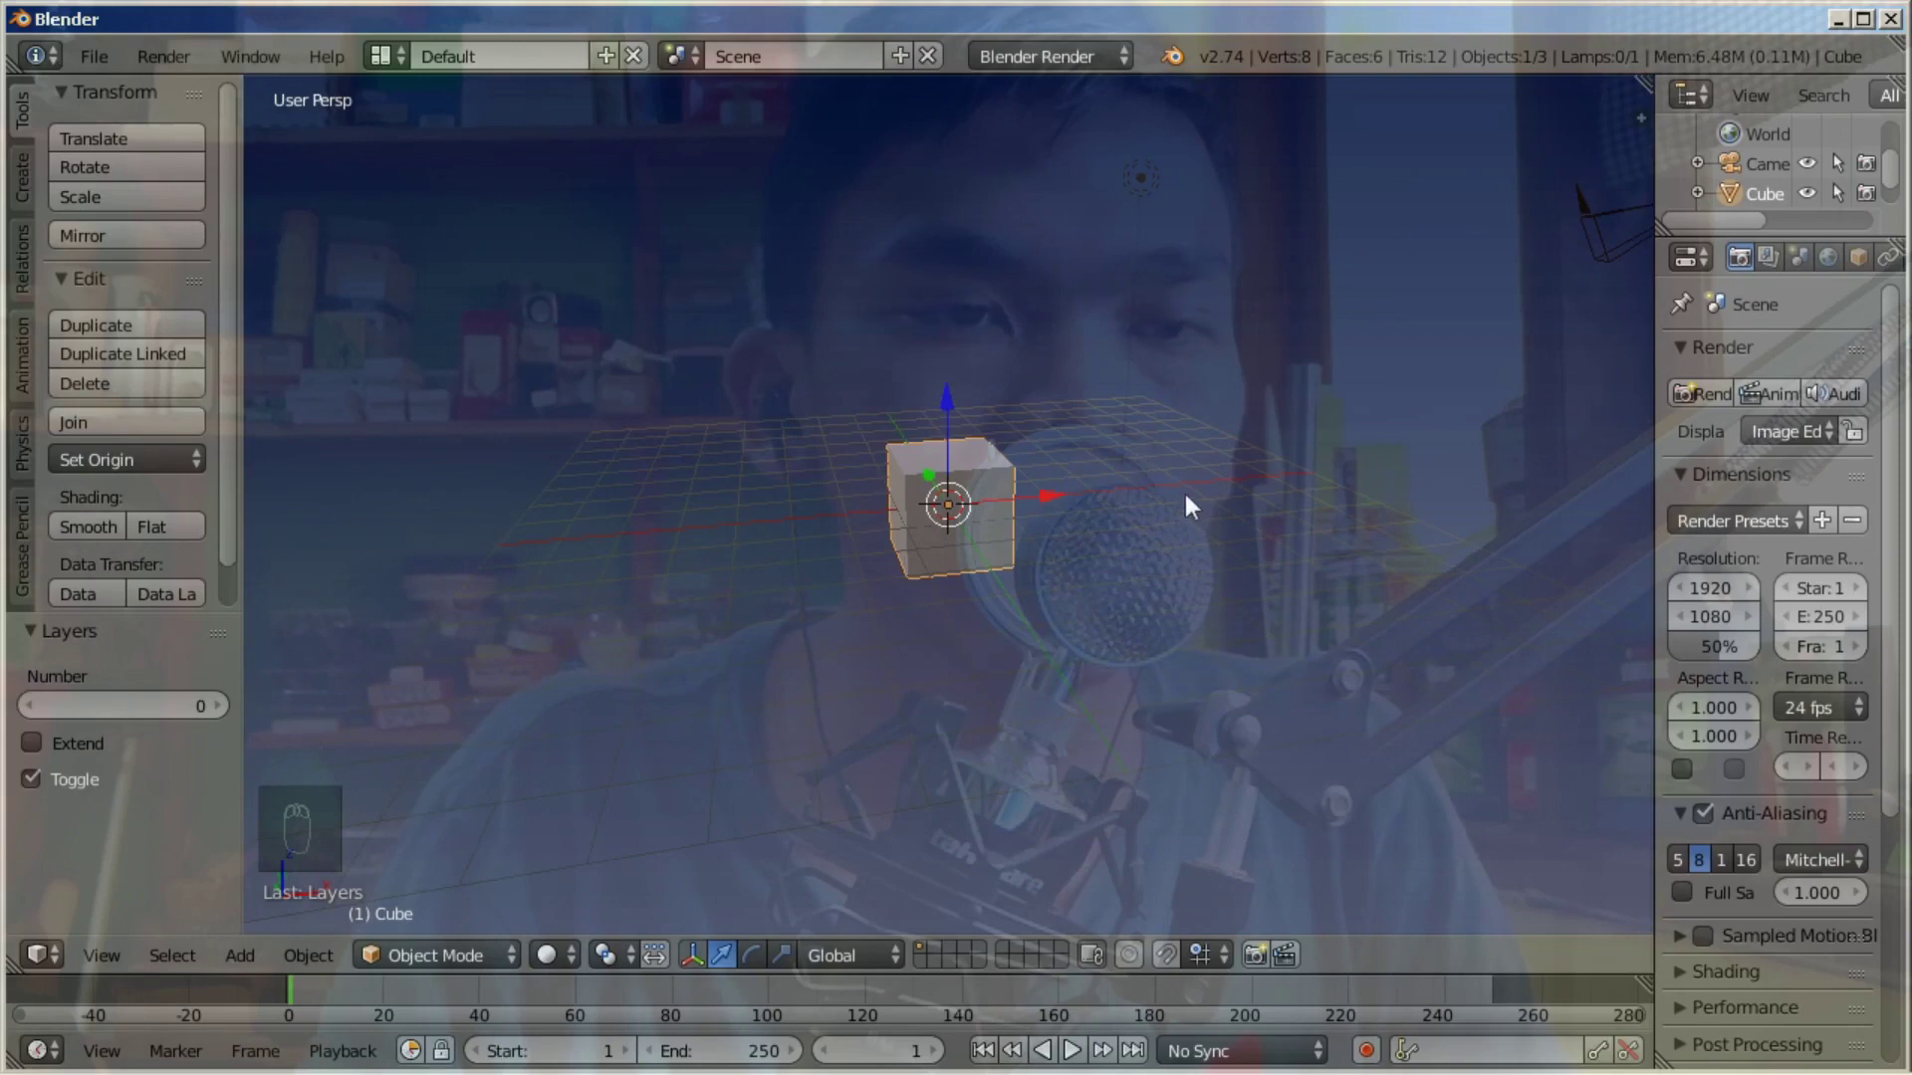
middle_click_drag(1185, 494, 1138, 510)
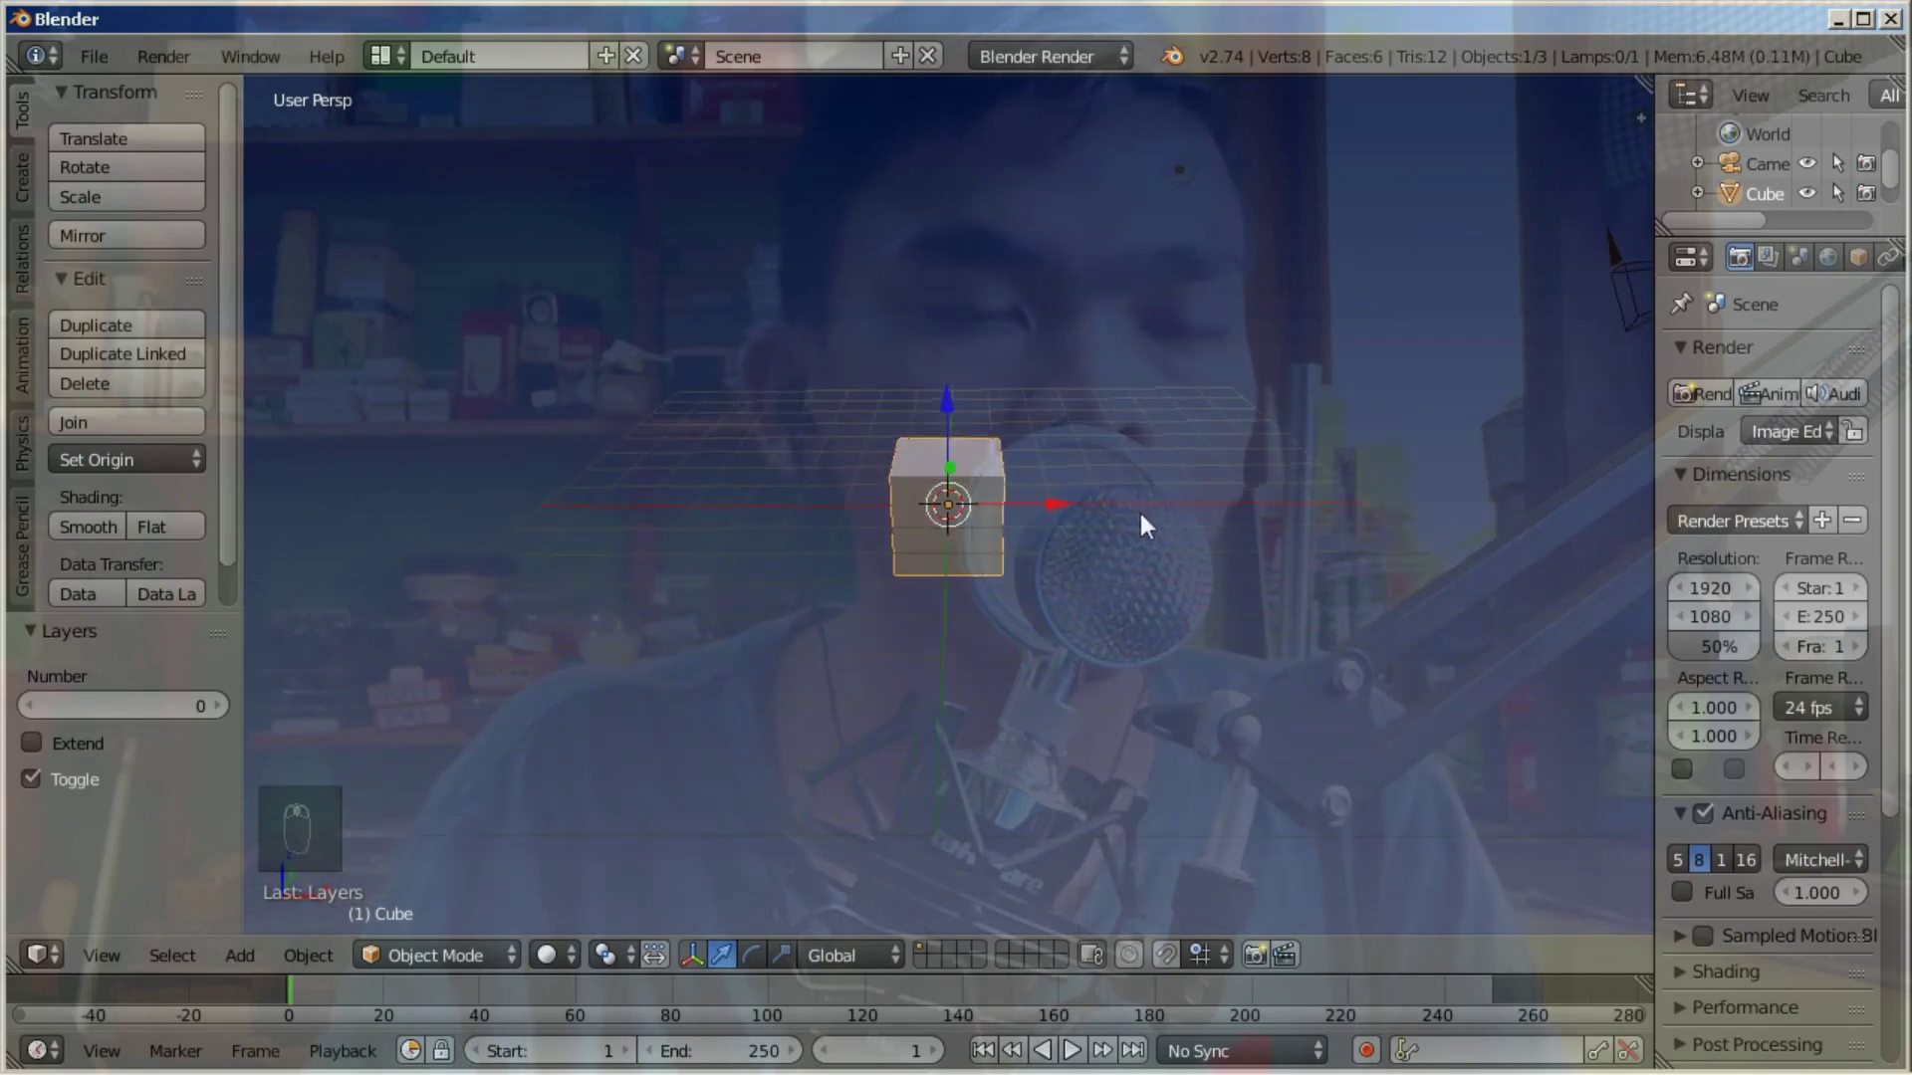
scroll(957, 326, "up", 5)
scroll(958, 326, "down", 6)
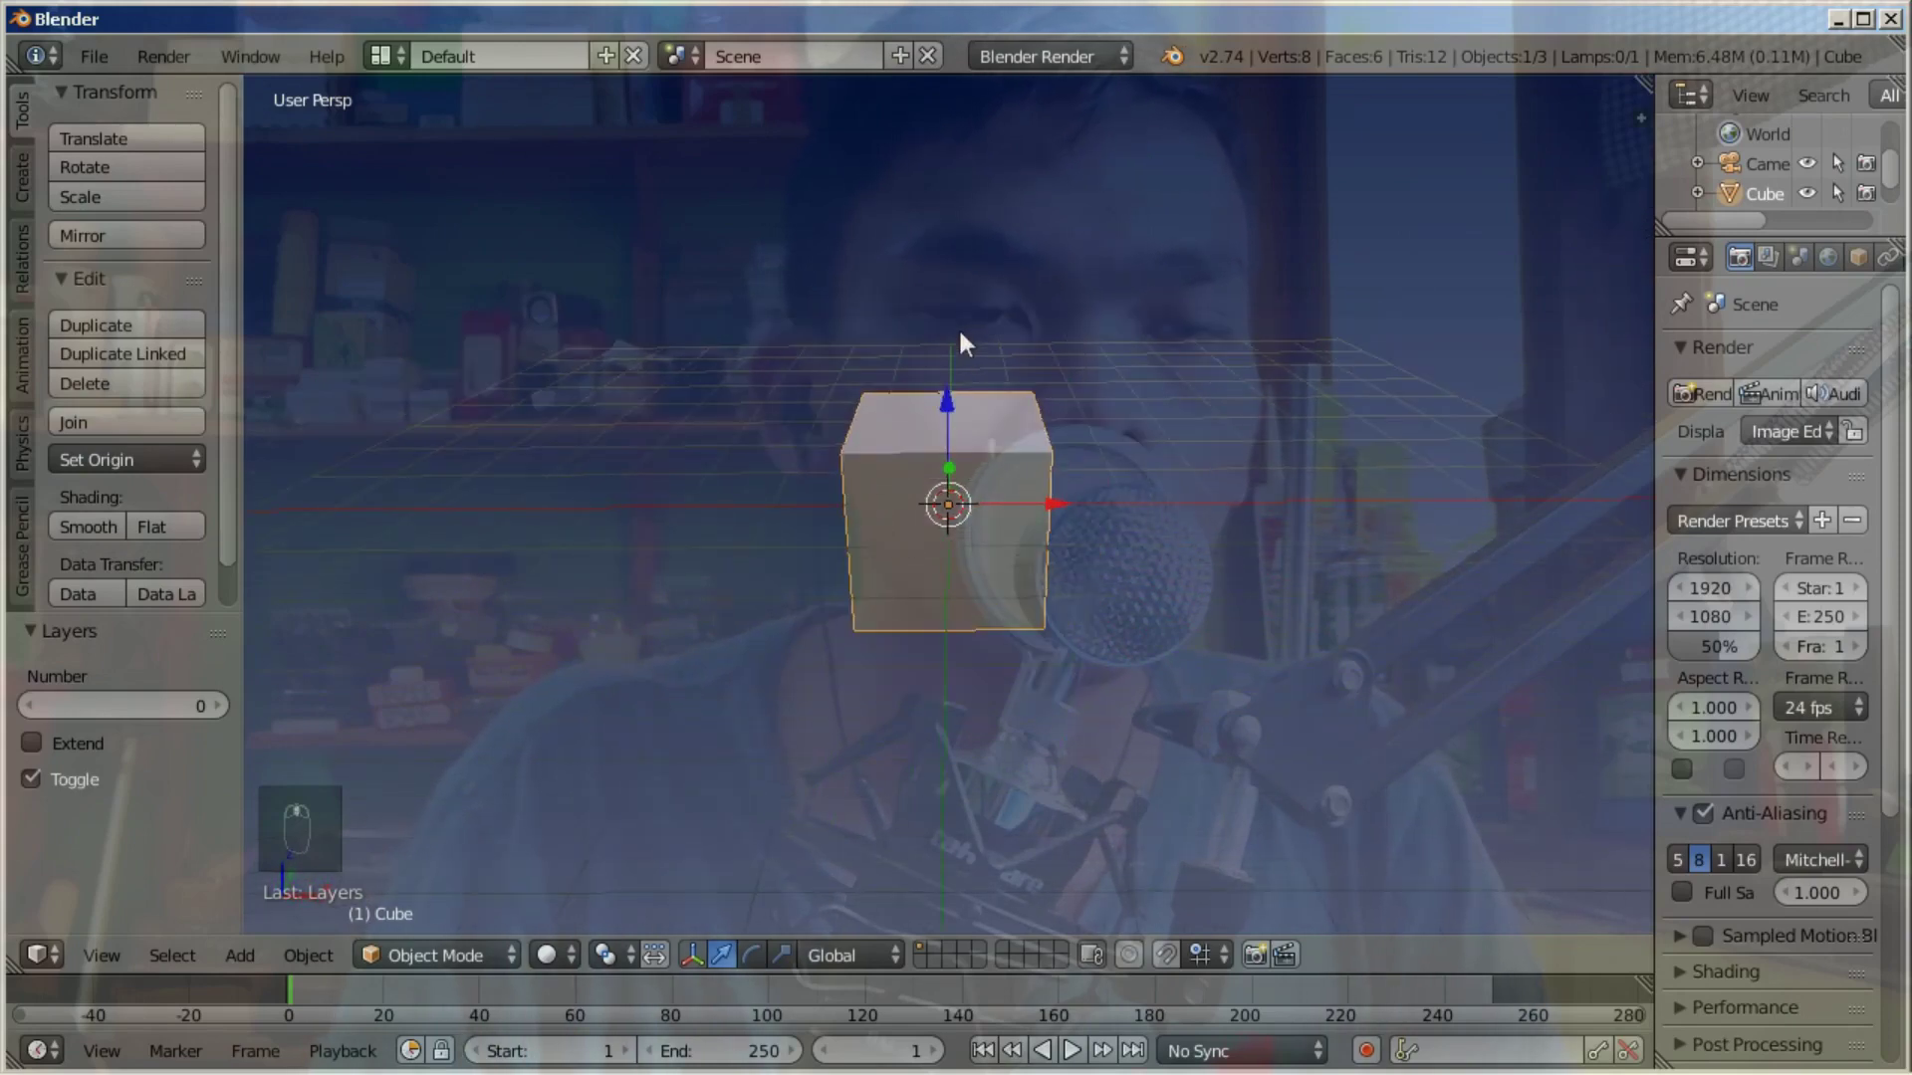
scroll(958, 328, "up", 6)
middle_click_drag(952, 314, 952, 326)
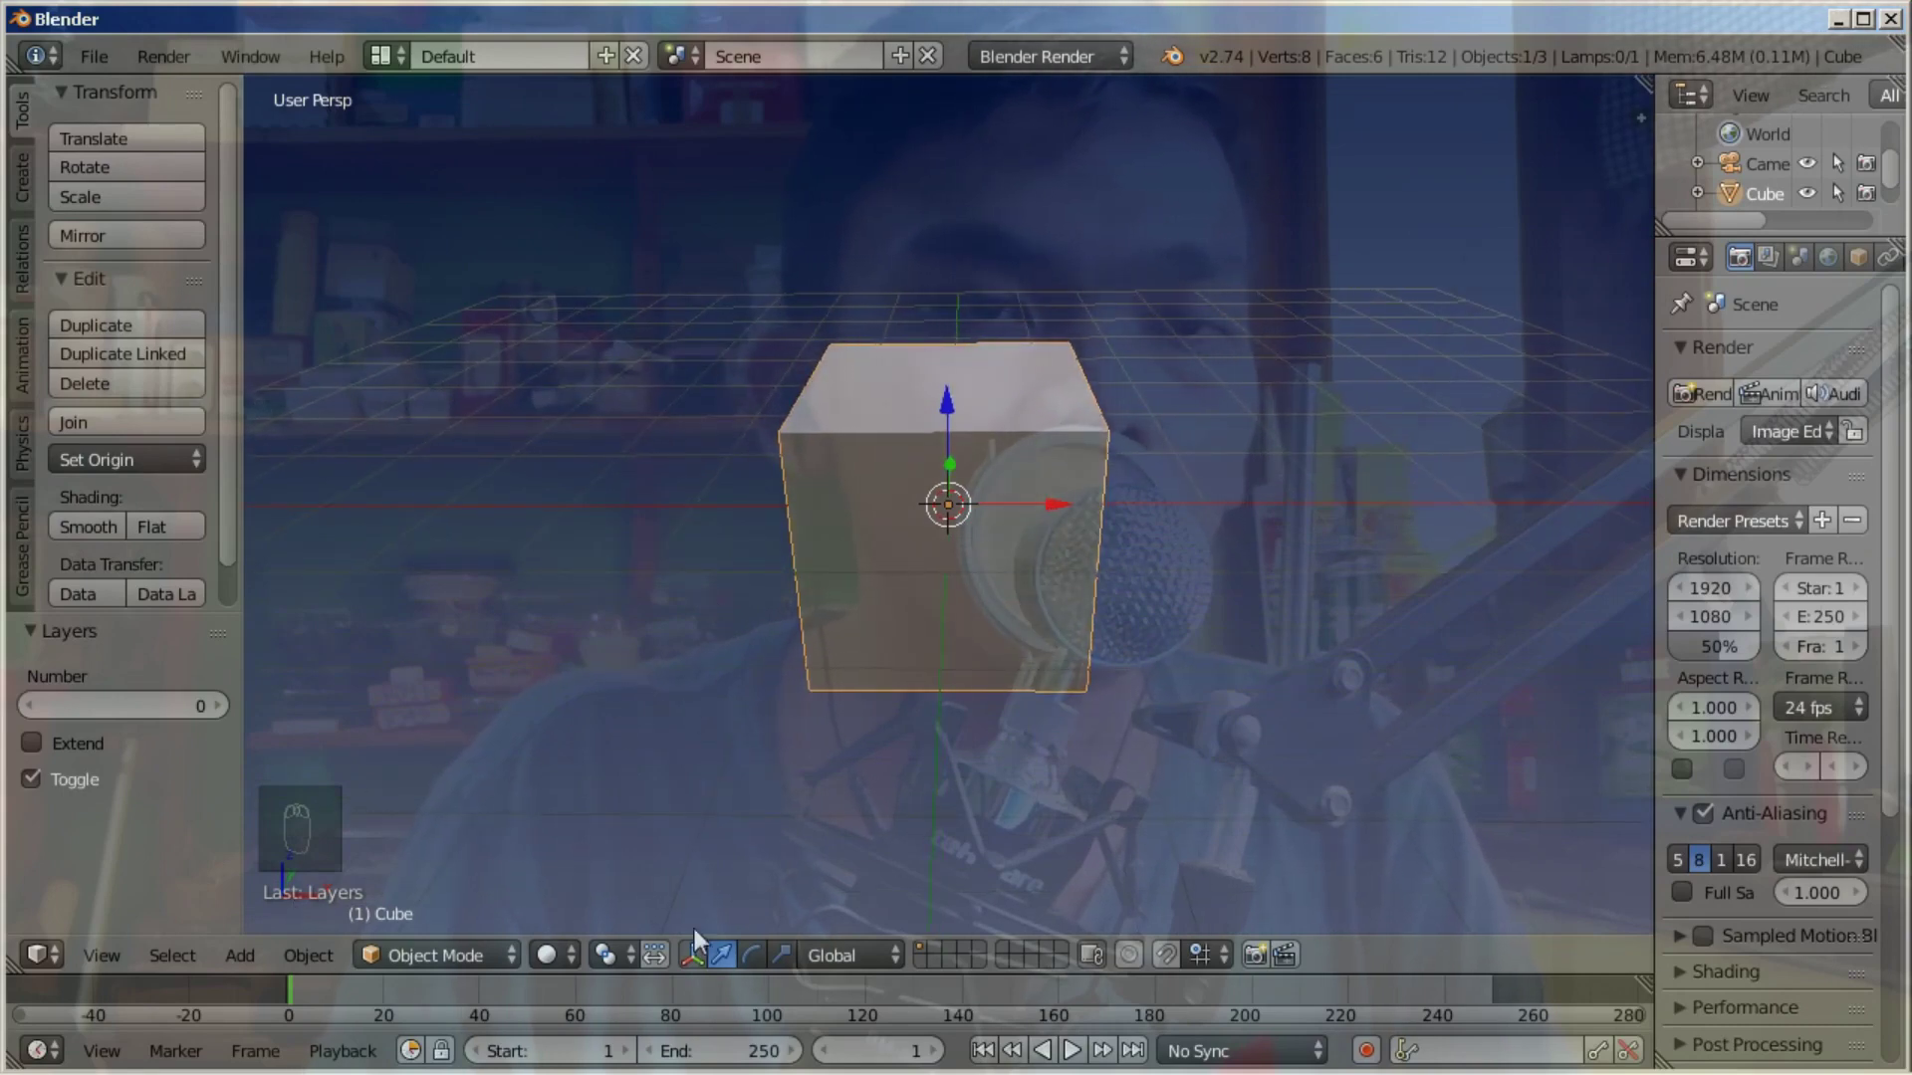
left_click(240, 954)
mouse_move(309, 922)
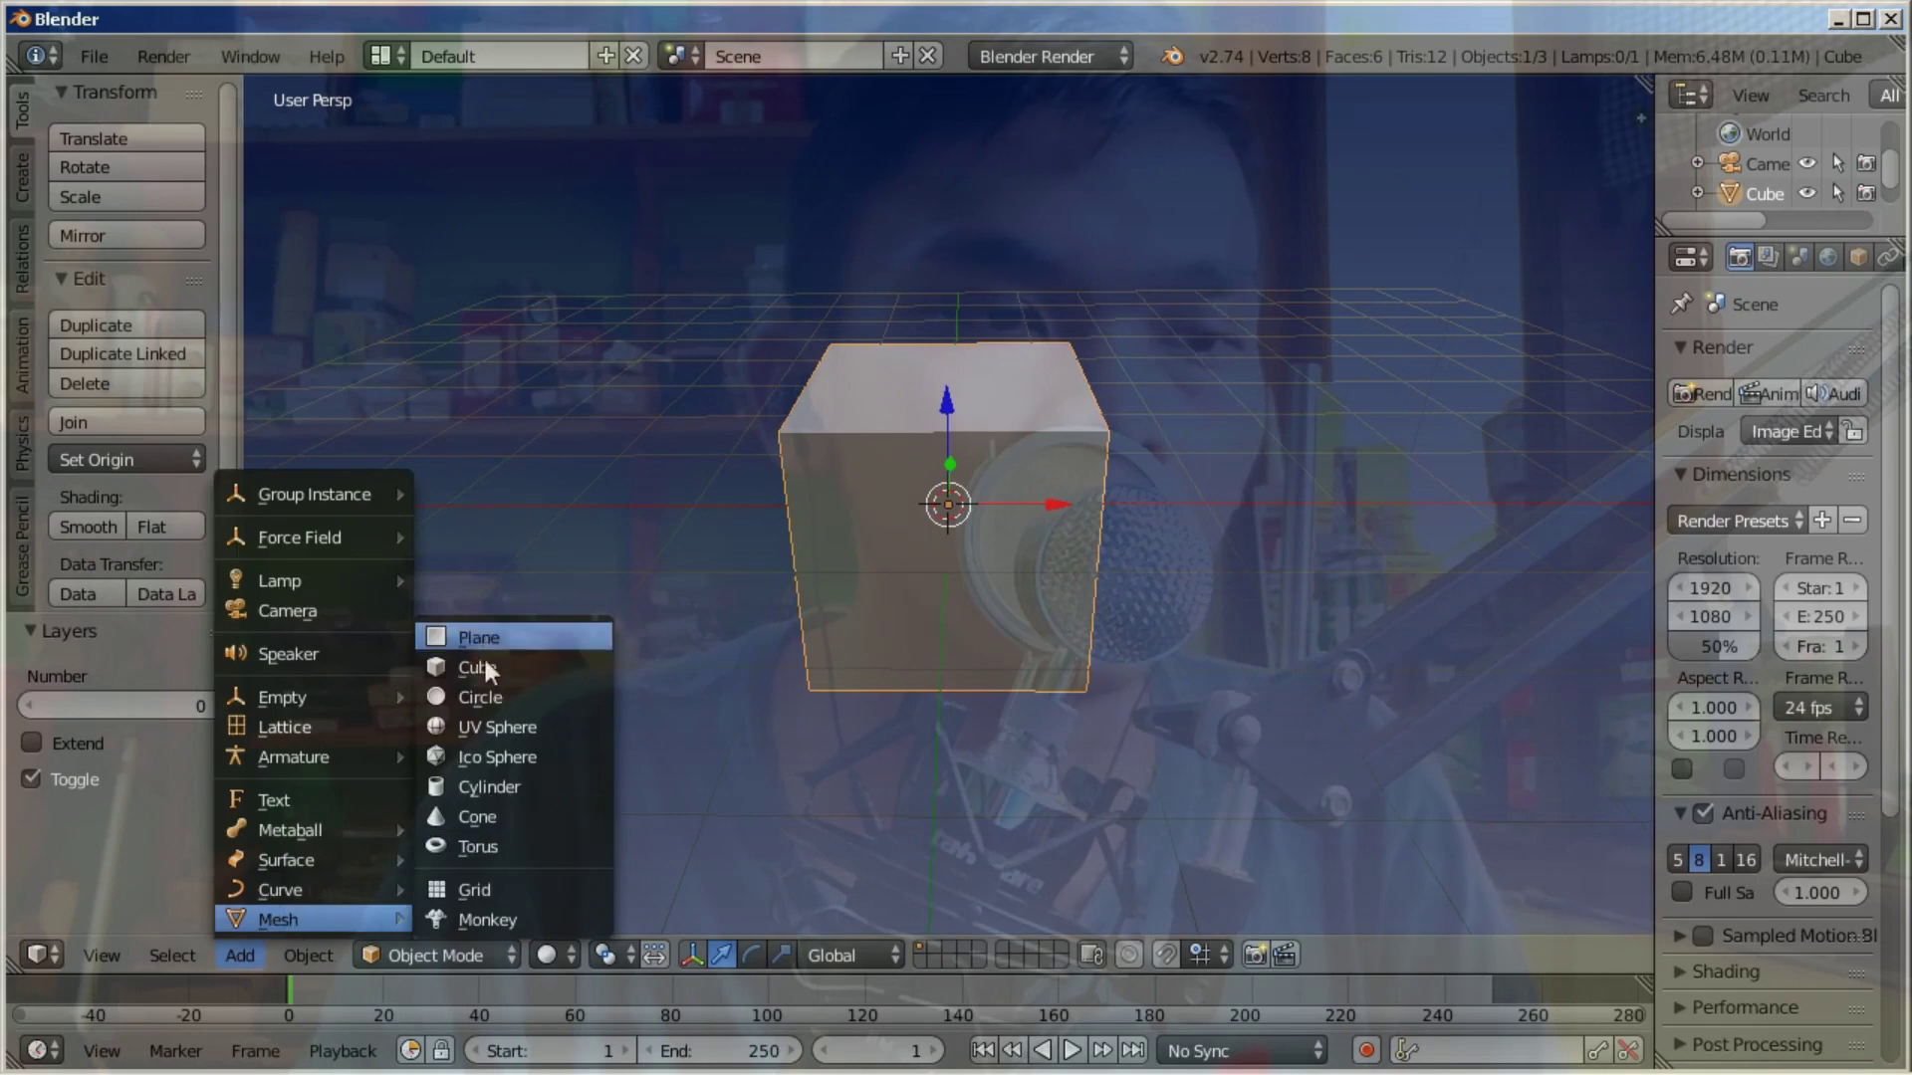
Put the cube into Edit Mode with nothing selected and set the selection mode to faces
left_click(448, 955)
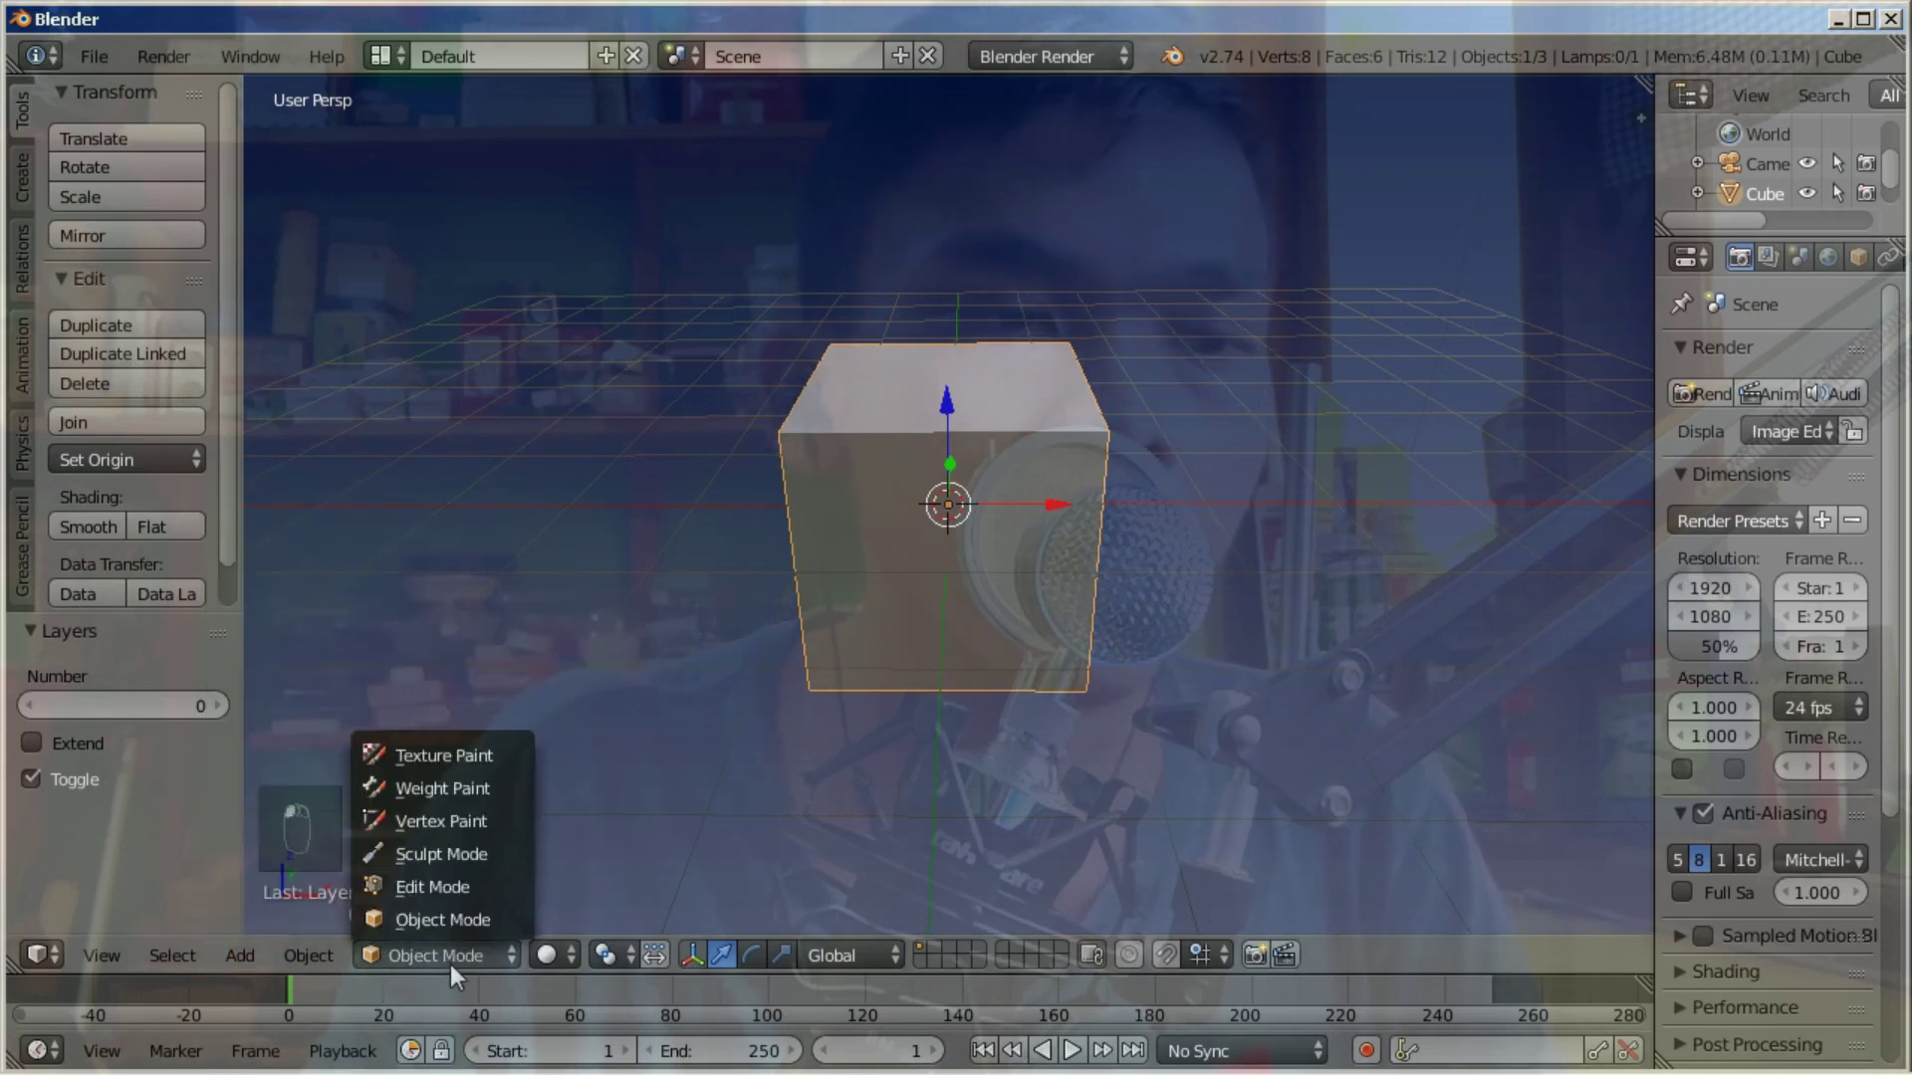
left_click(450, 885)
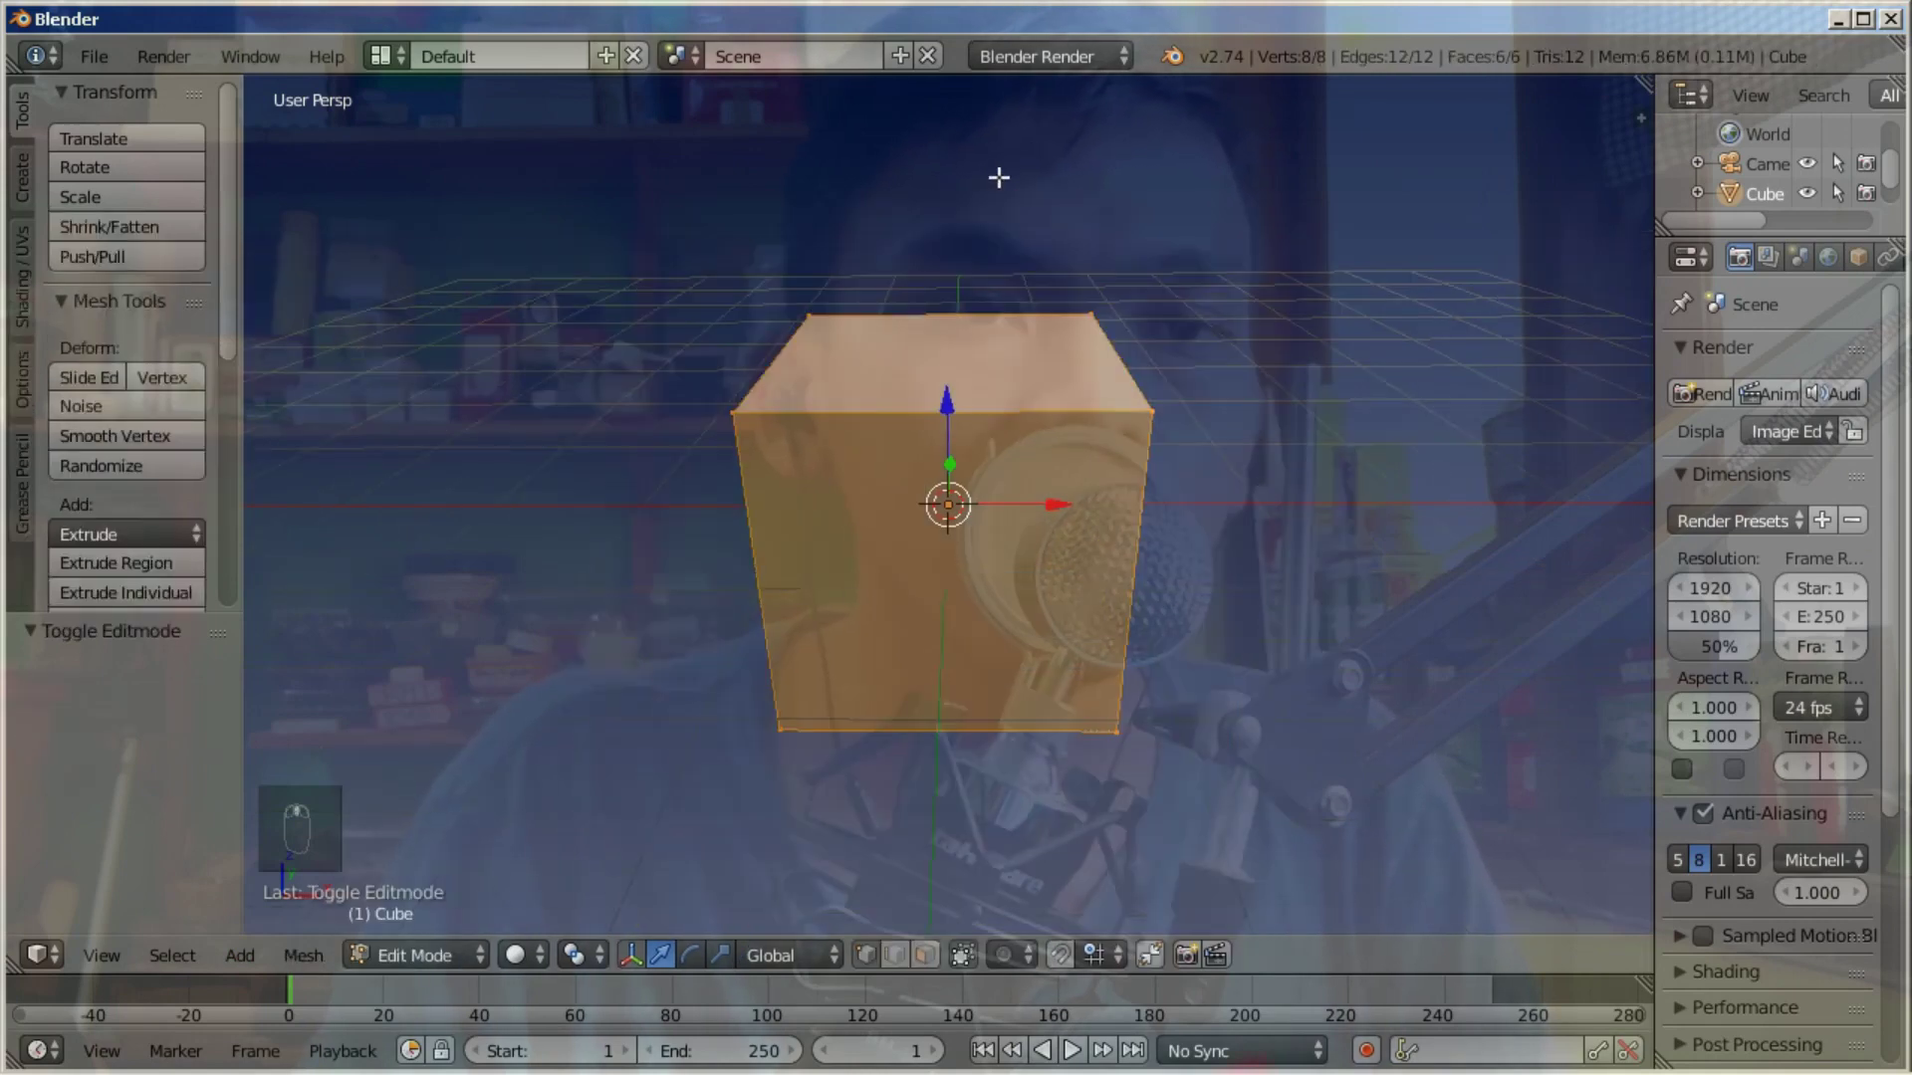
middle_click_drag(1118, 163, 1168, 288)
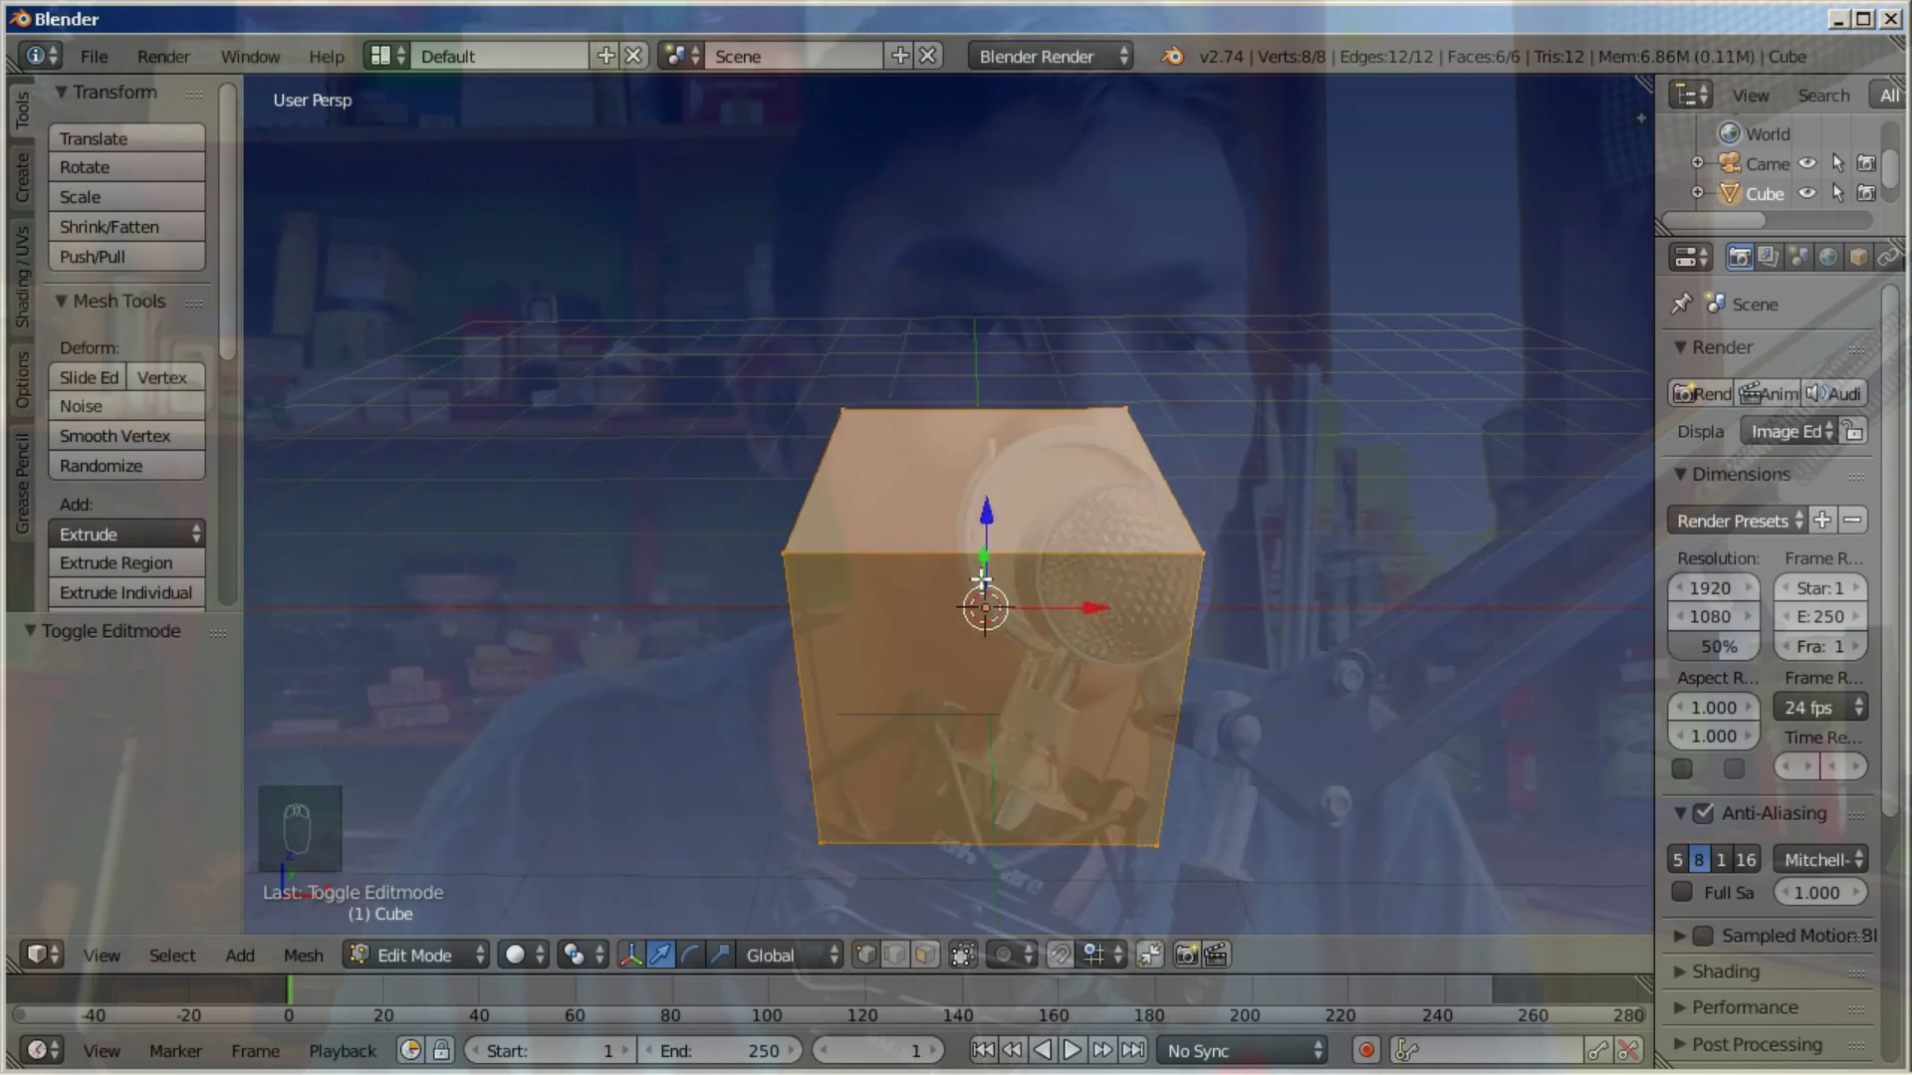
key("a")
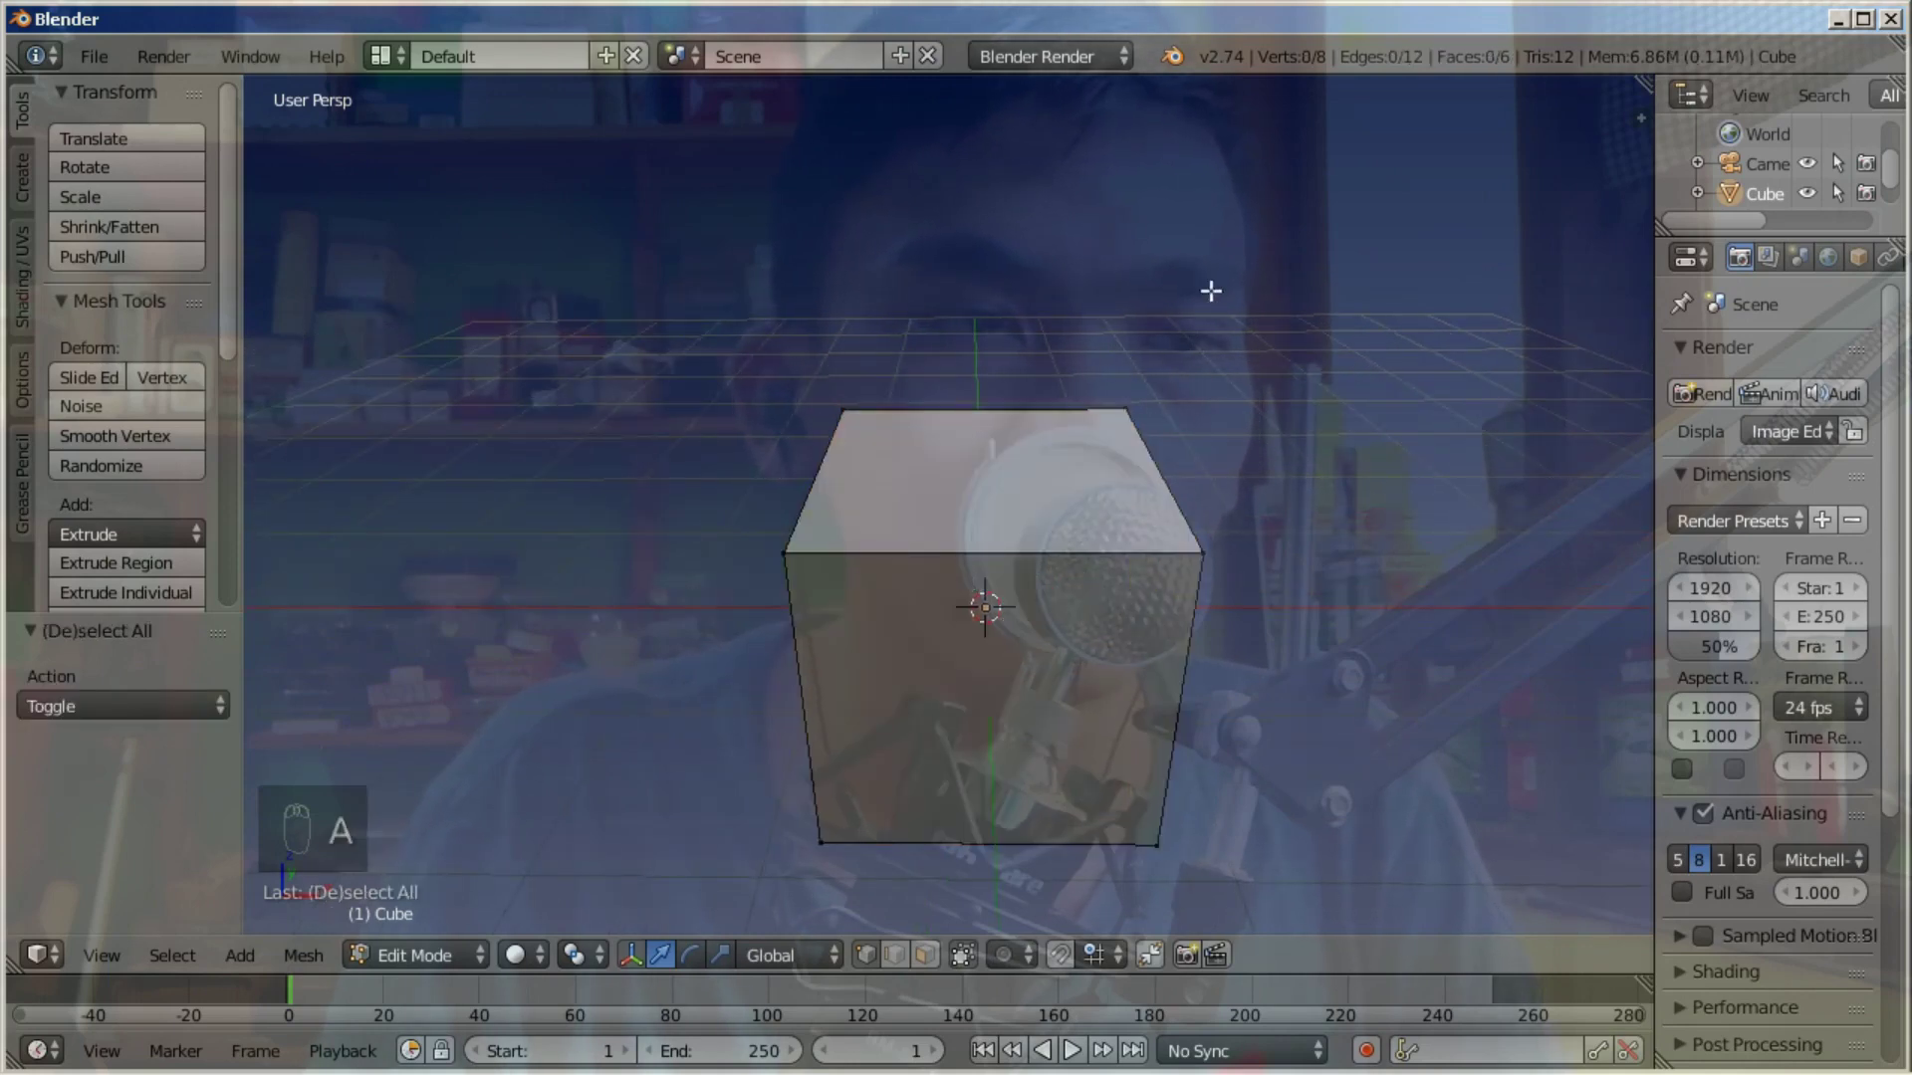
left_click(928, 954)
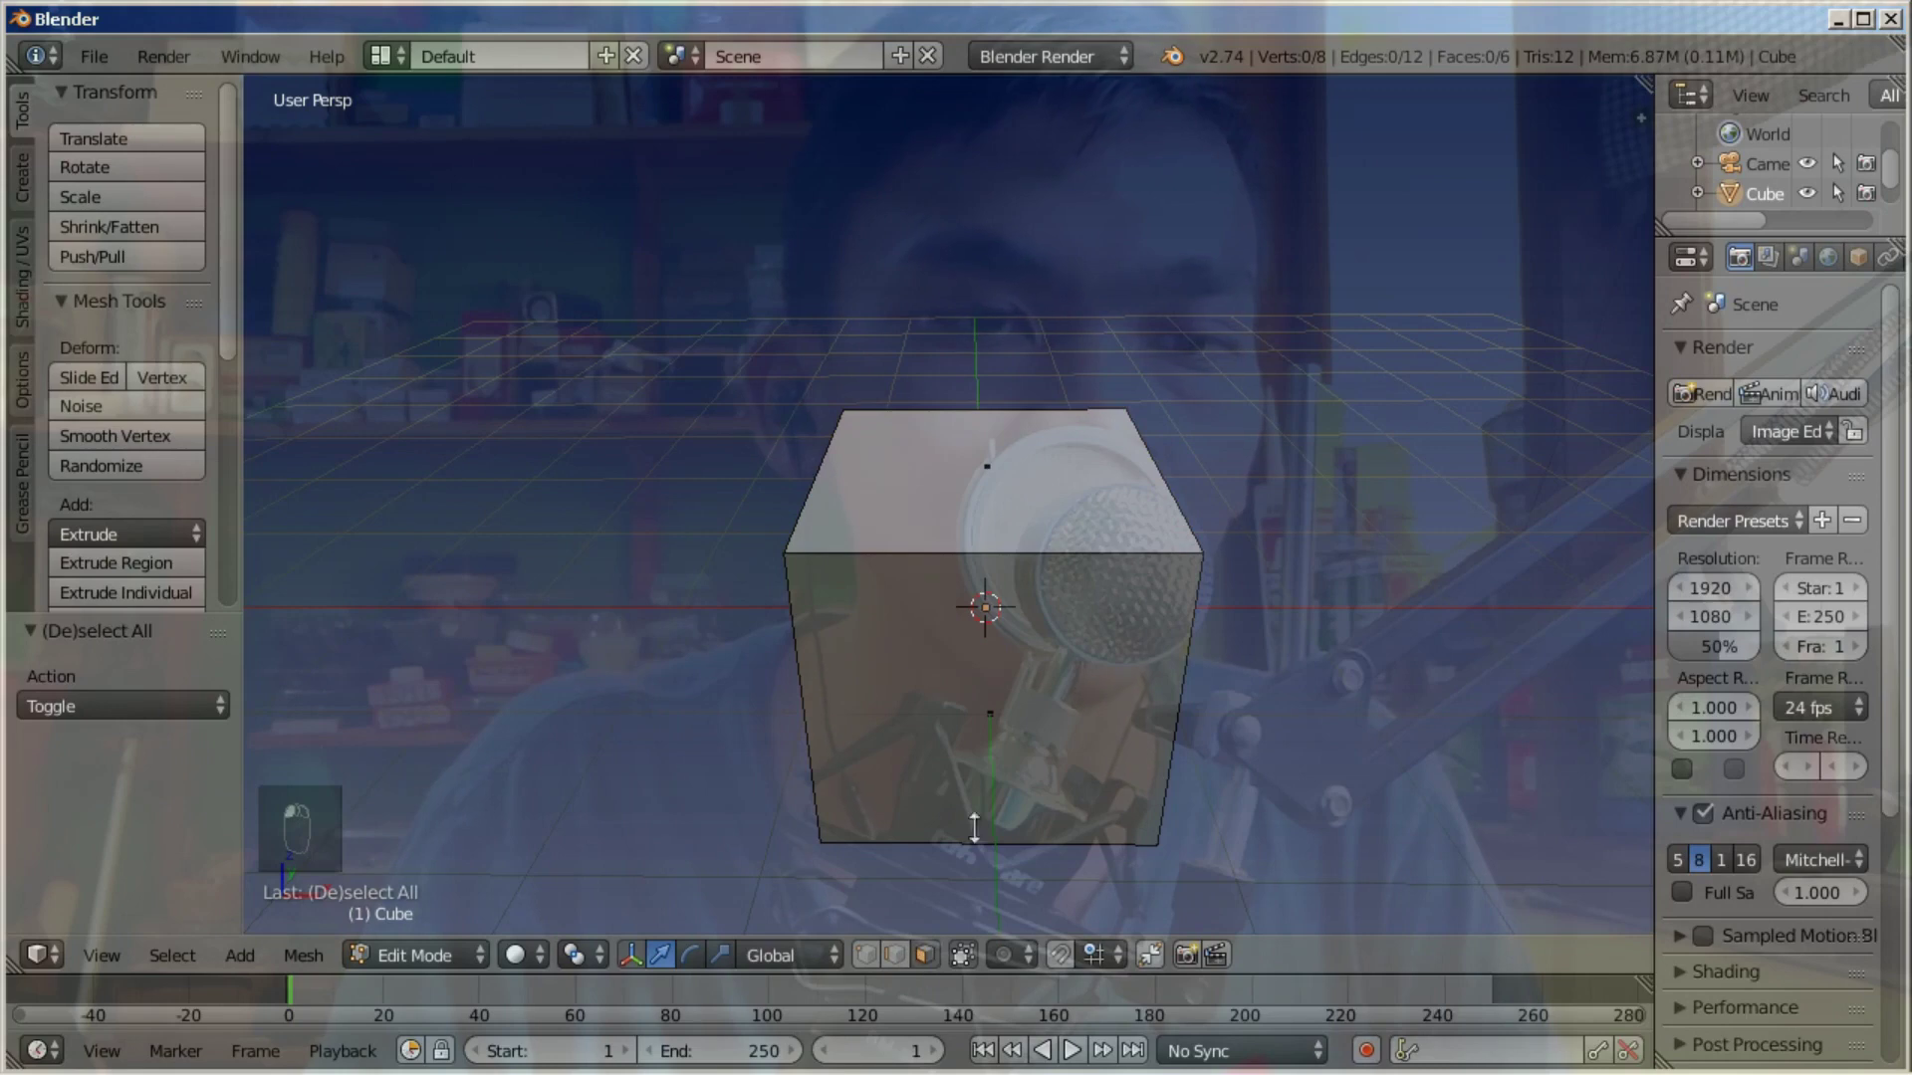
Lower the cube's top face along Z by about 1.86 units to flatten the cube into a thin slab
right_click(992, 467)
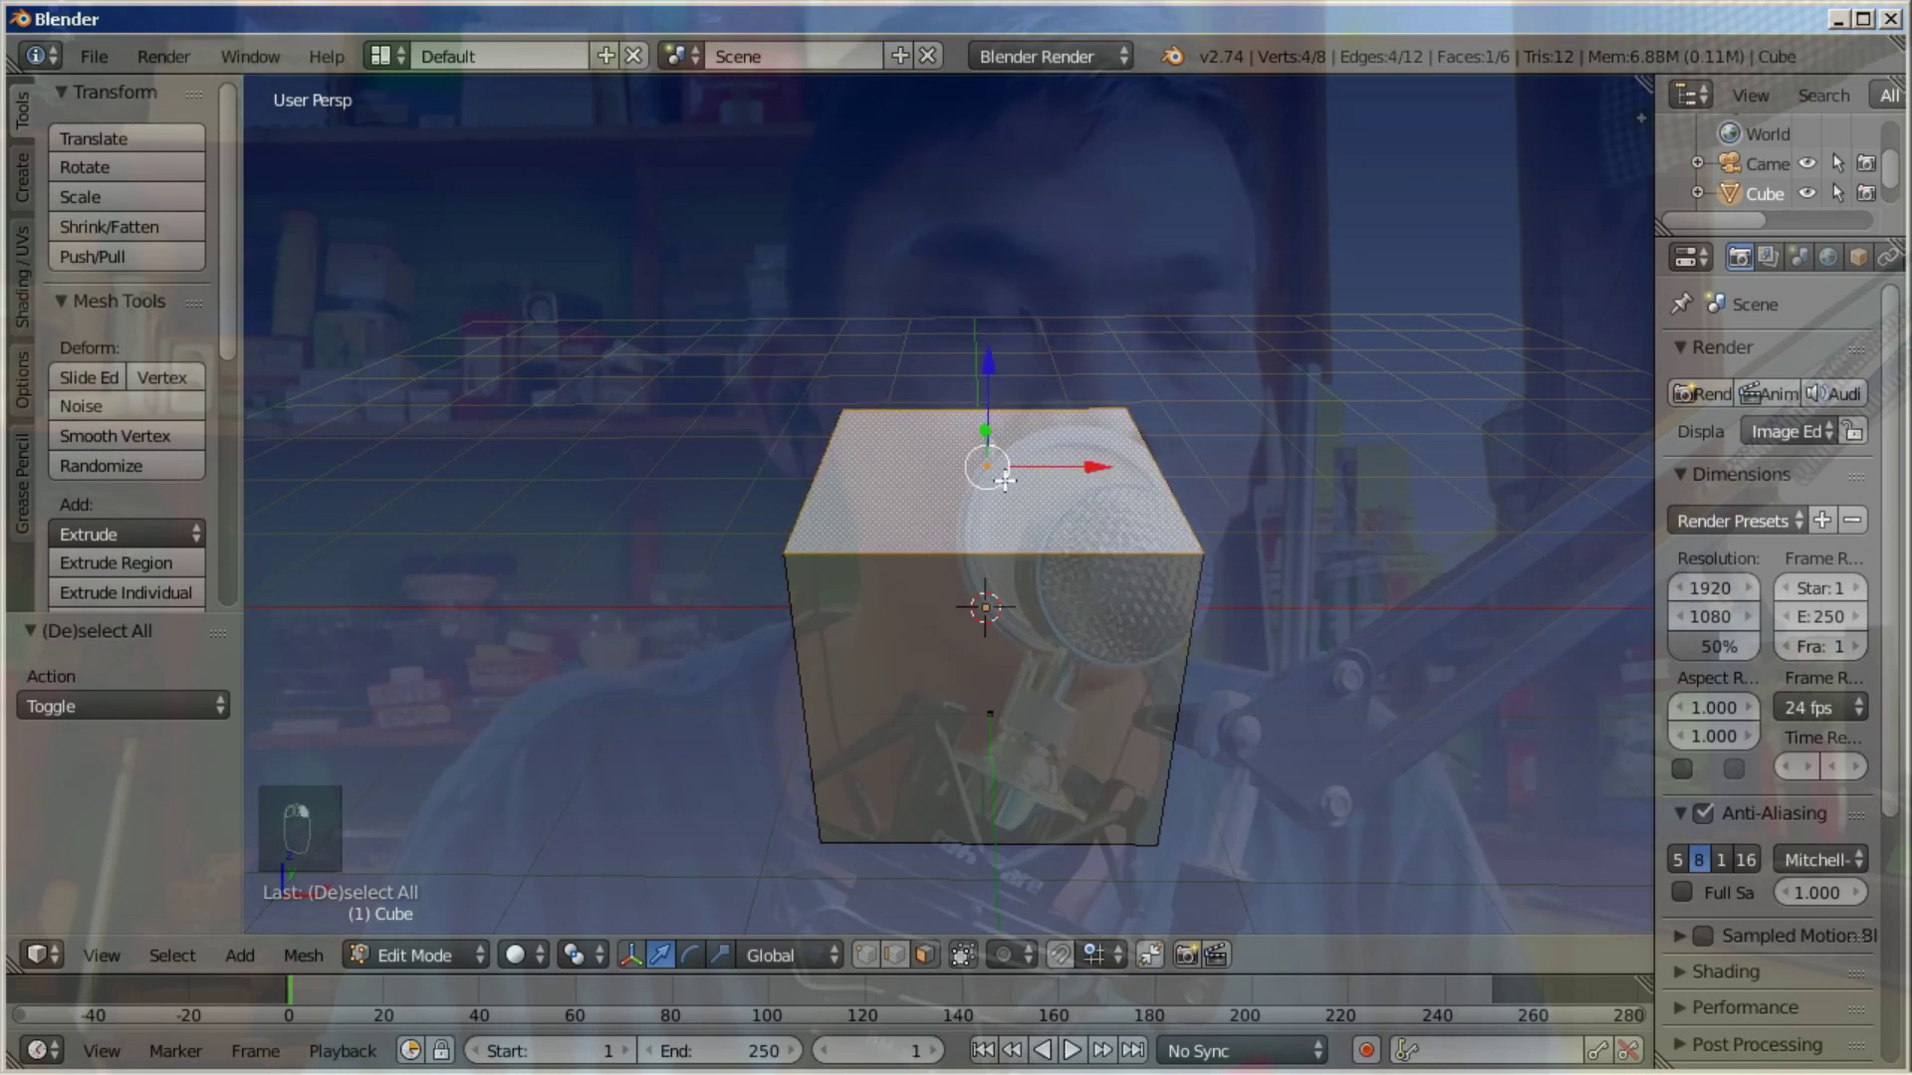
middle_click_drag(1141, 262, 994, 359, "shift")
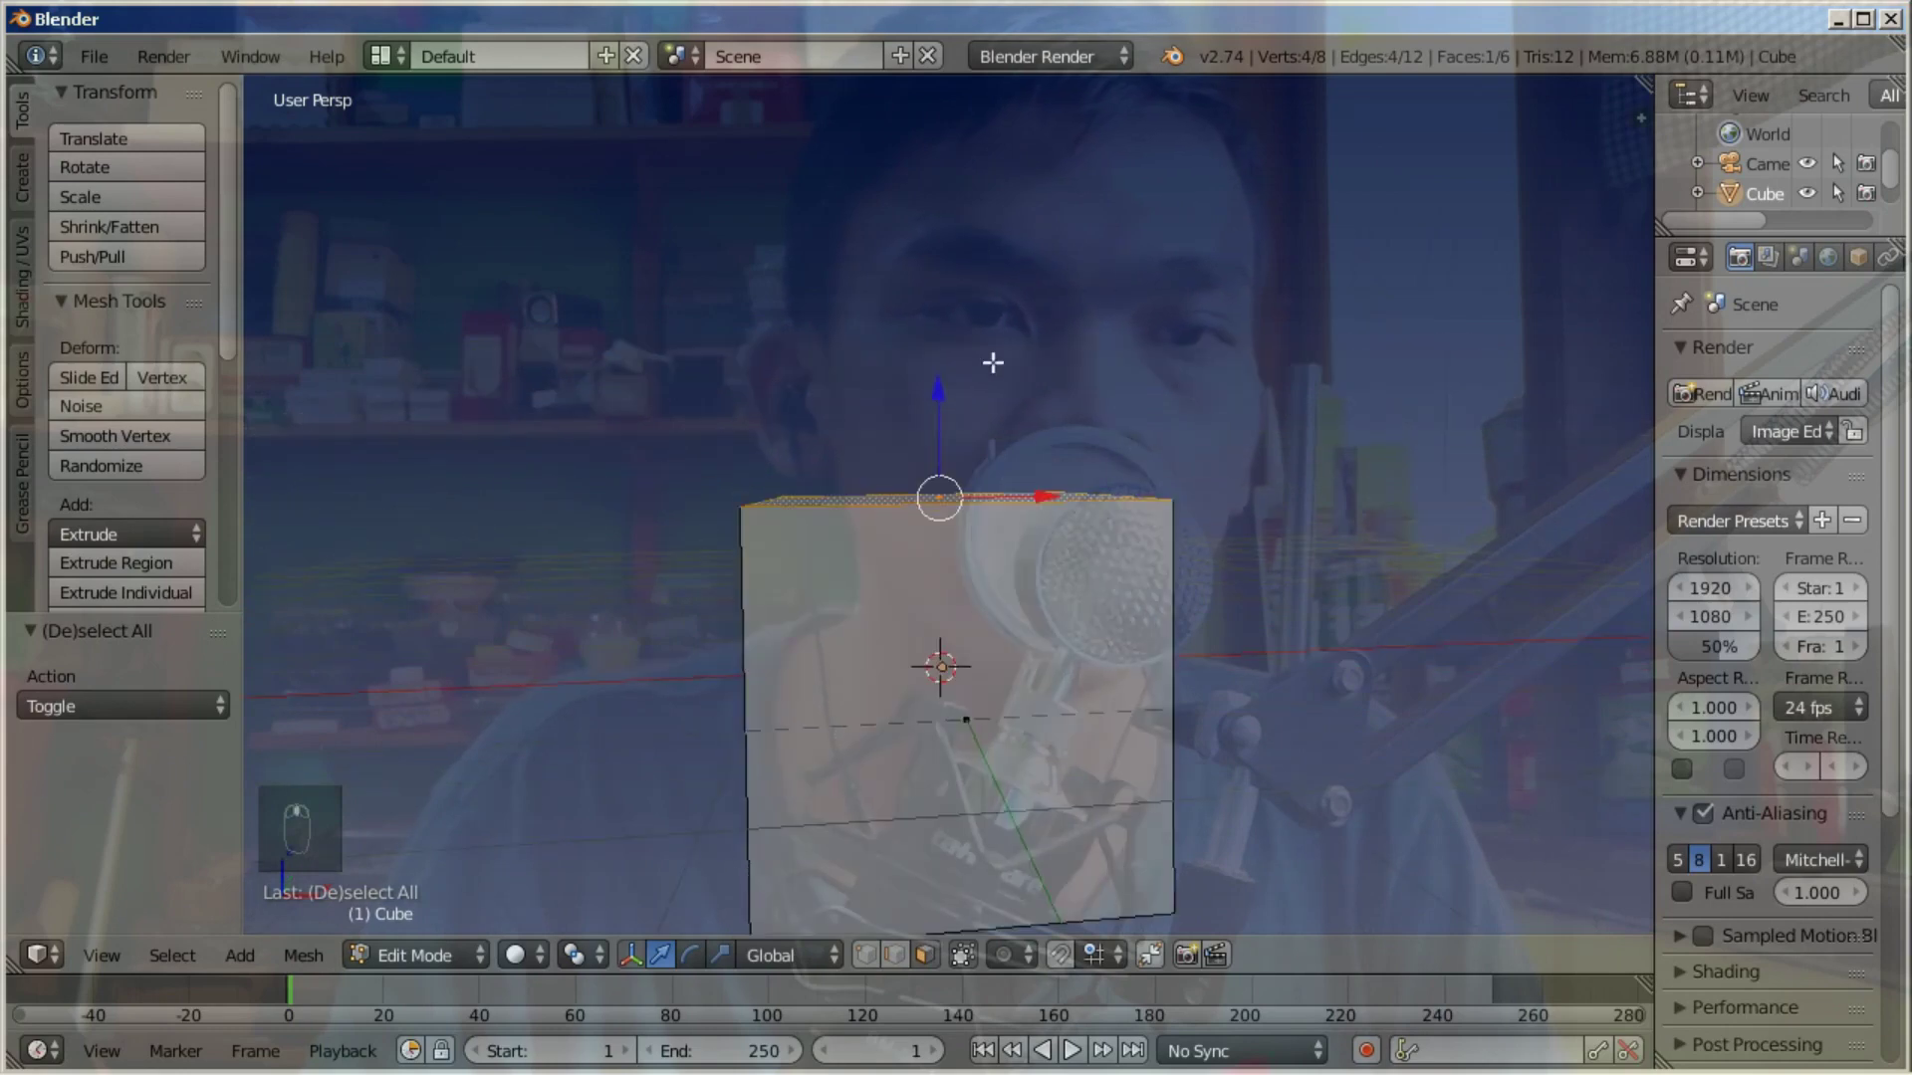
left_click_drag(942, 381, 1066, 666)
middle_click_drag(1066, 667, 1157, 640)
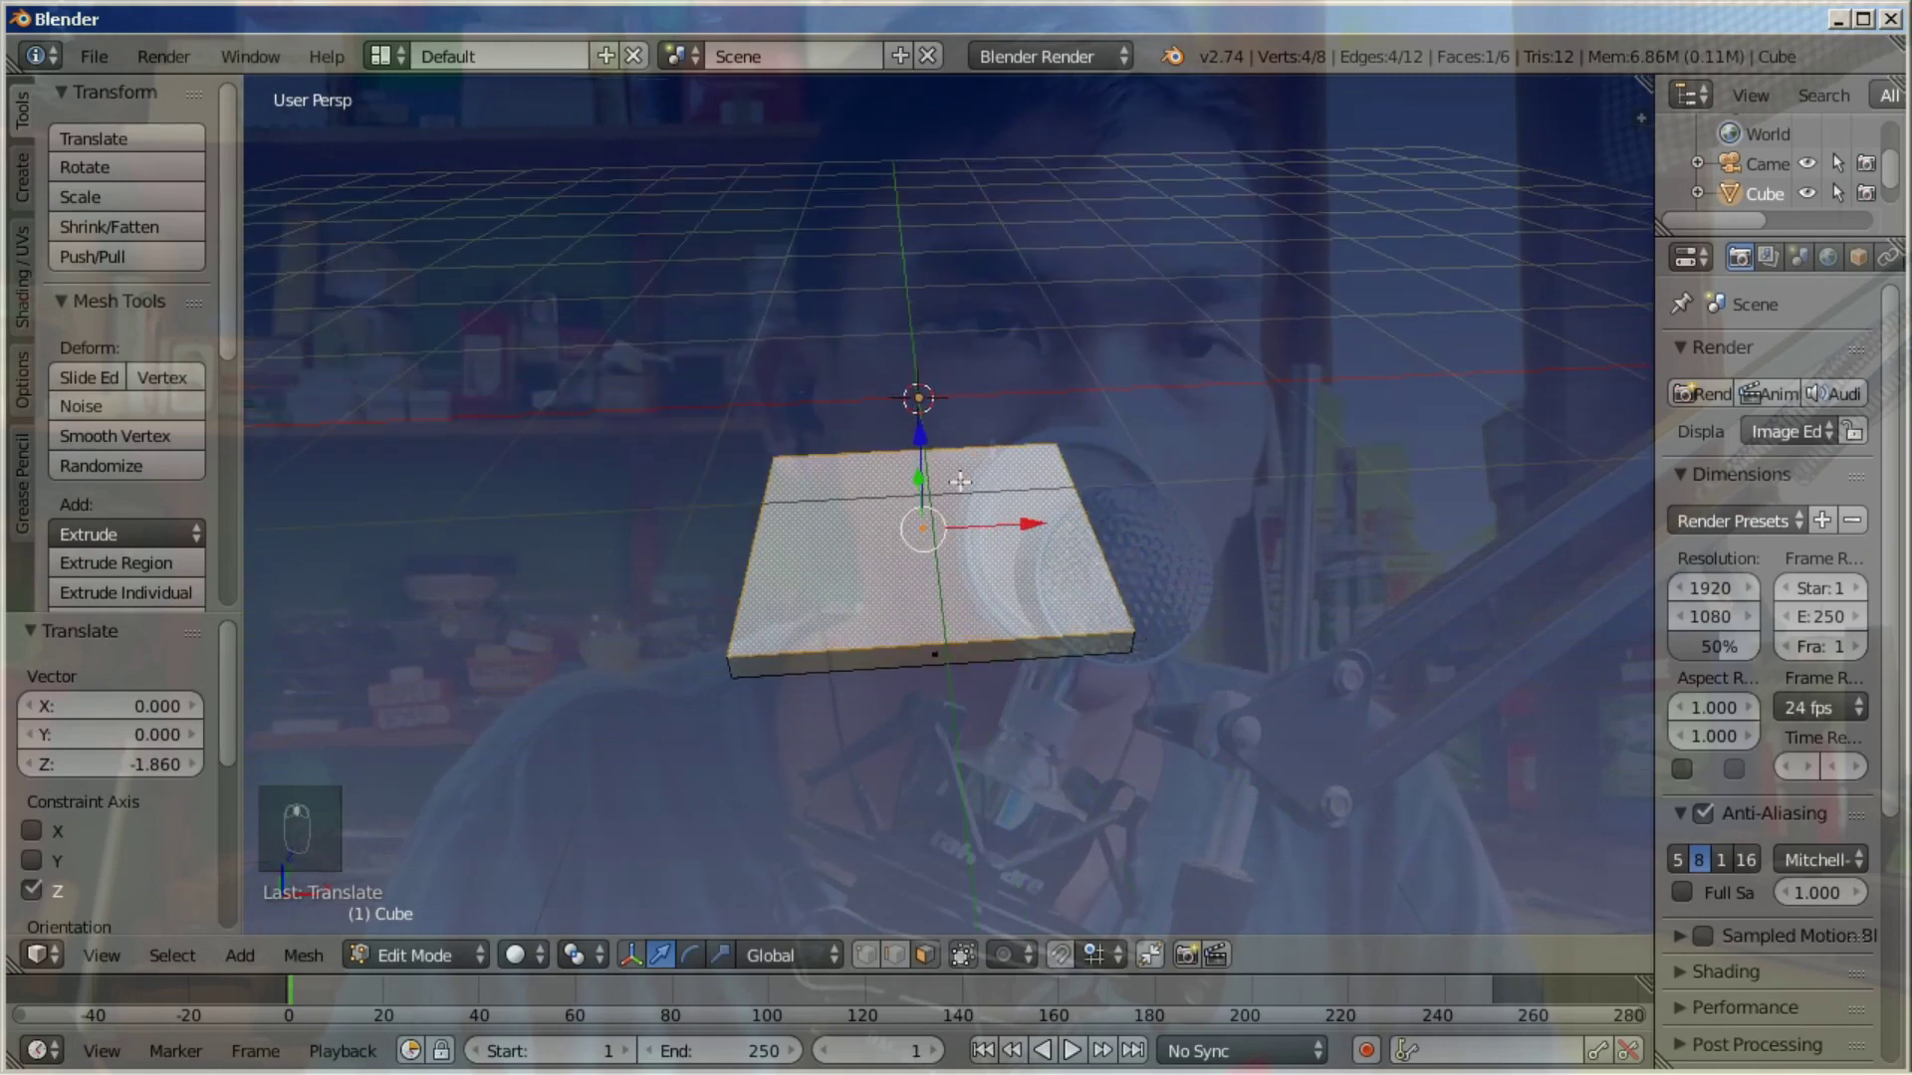
Try to shift the slab's top face about 0.83 units along Y, and undo that shift
left_click_drag(918, 479, 918, 414)
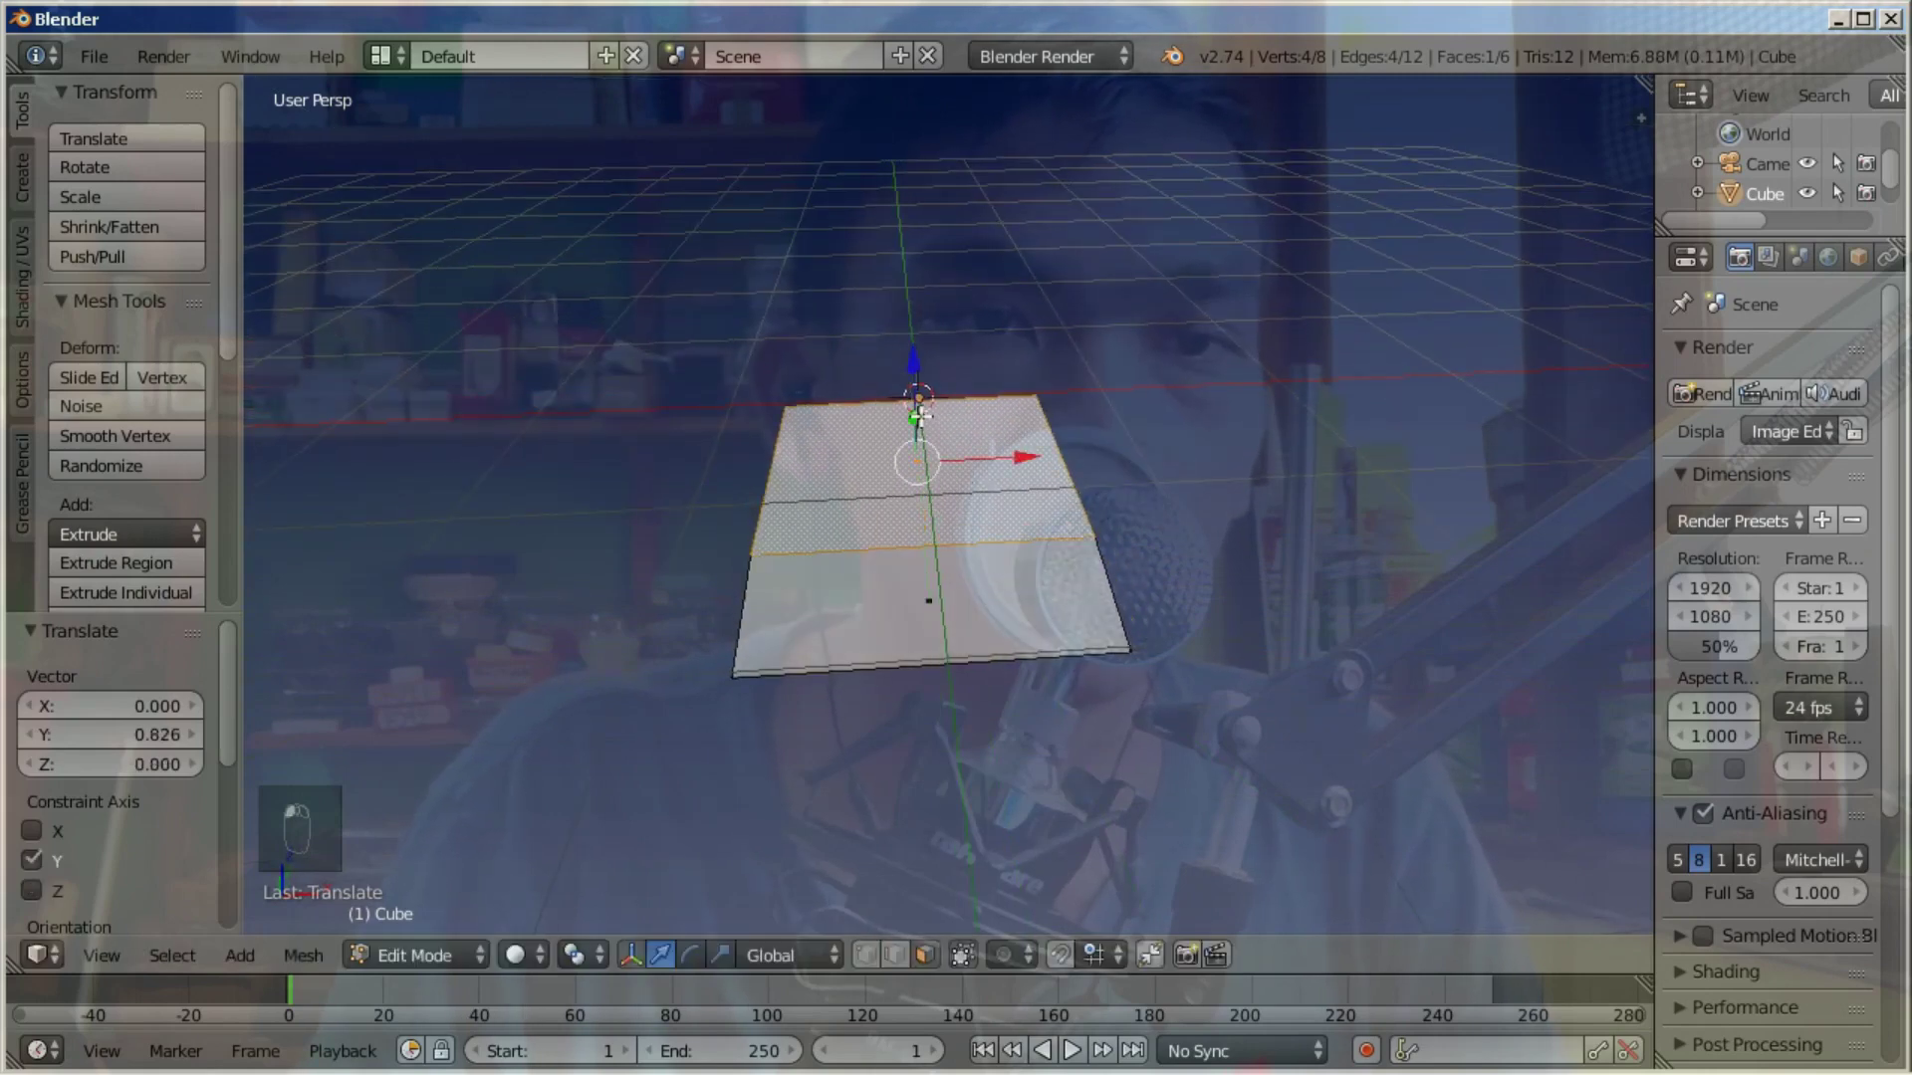
key("ctrl+z")
middle_click_drag(1055, 520, 884, 367)
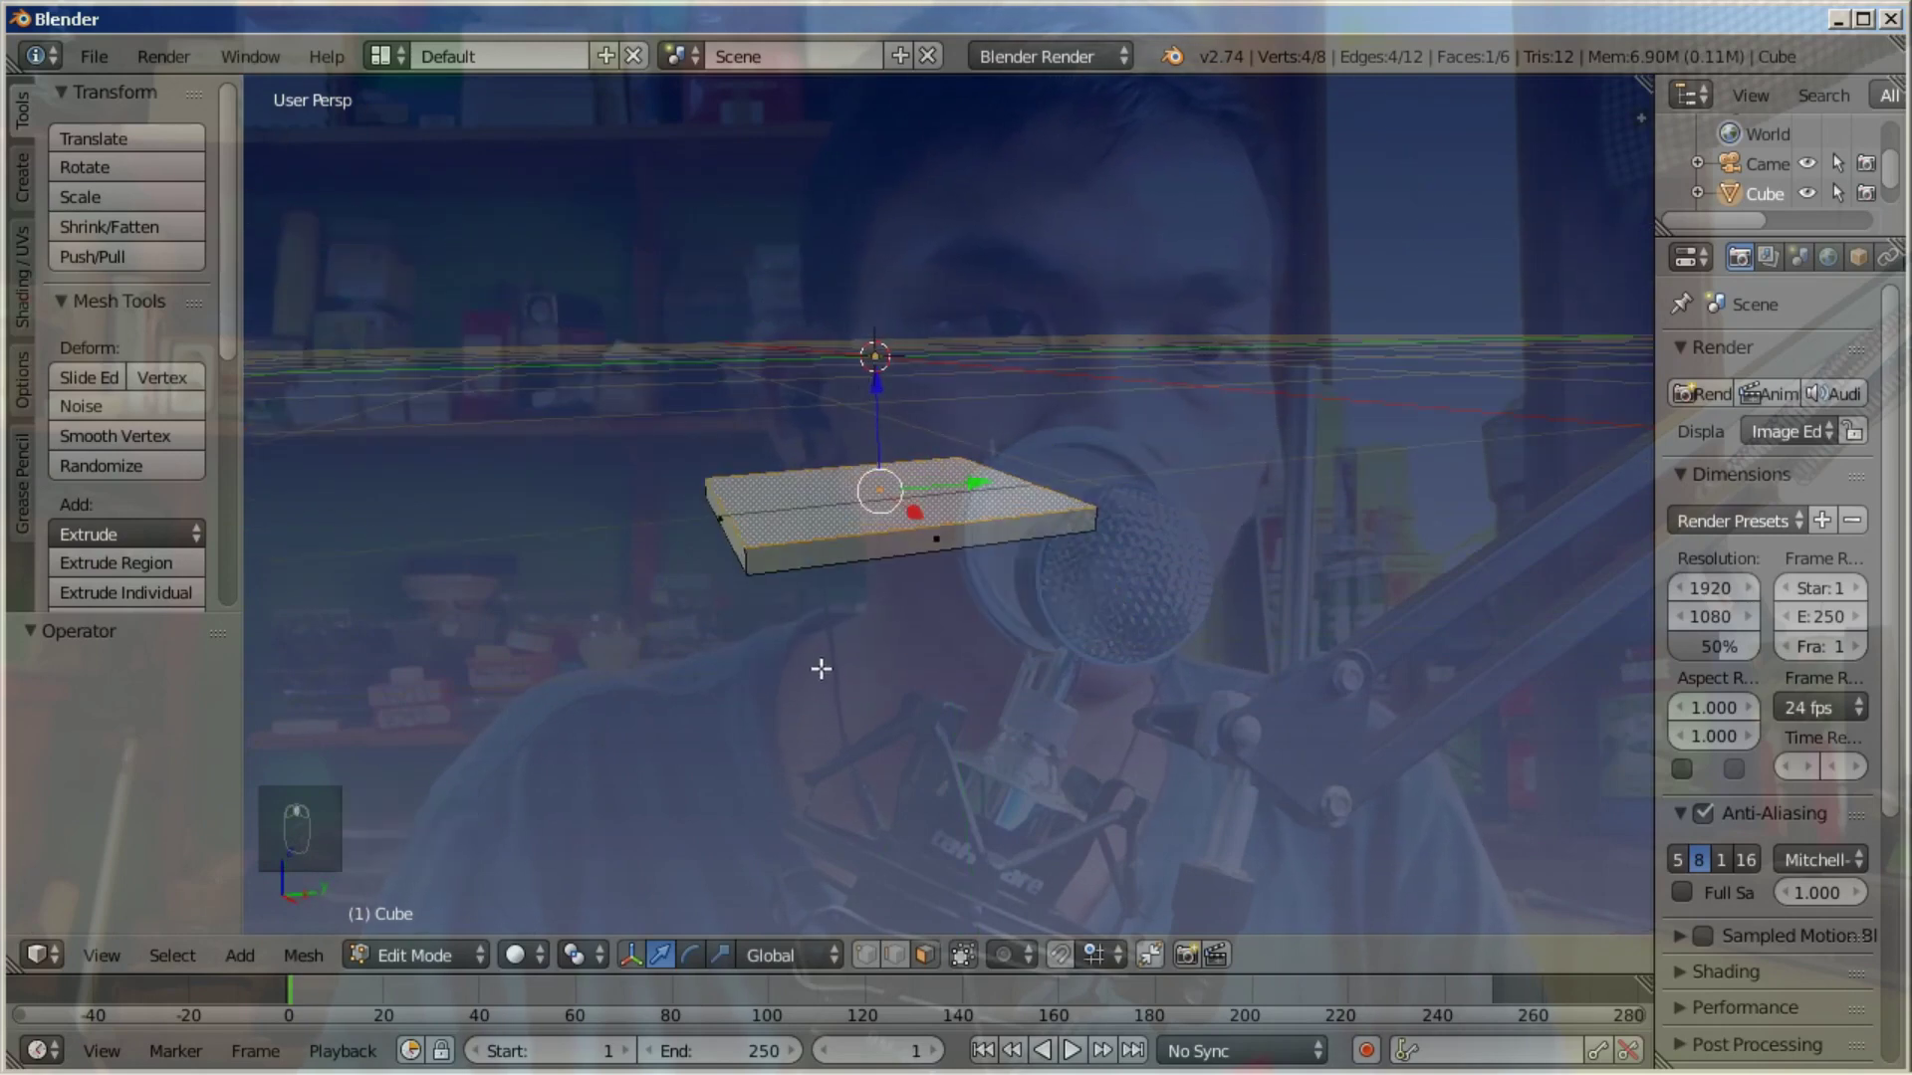
mouse_move(849, 644)
middle_mouse_down()
mouse_move(986, 624)
mouse_move(1120, 739)
mouse_move(1113, 717)
middle_mouse_up()
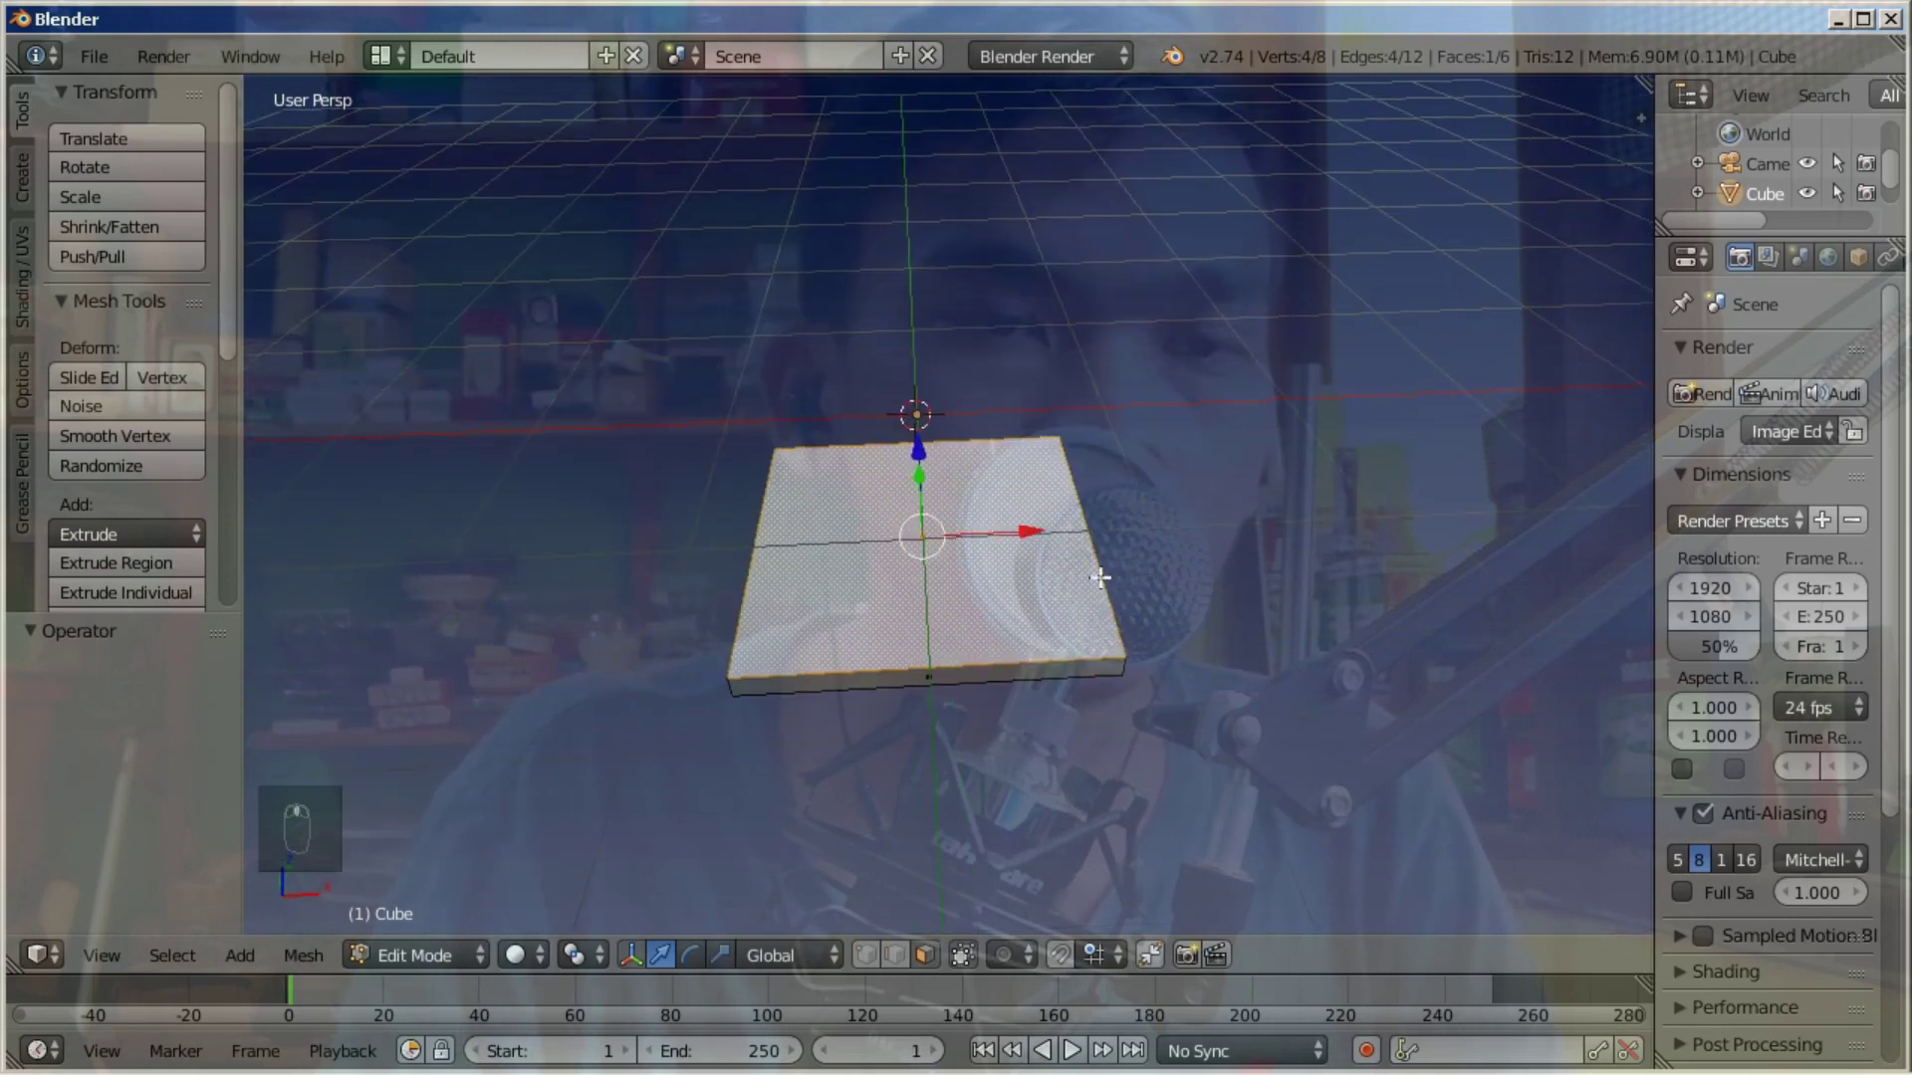
Try to shift the slab's top face along the positive X direction, and undo that shift
left_click_drag(1048, 528, 1144, 525)
key("ctrl+z")
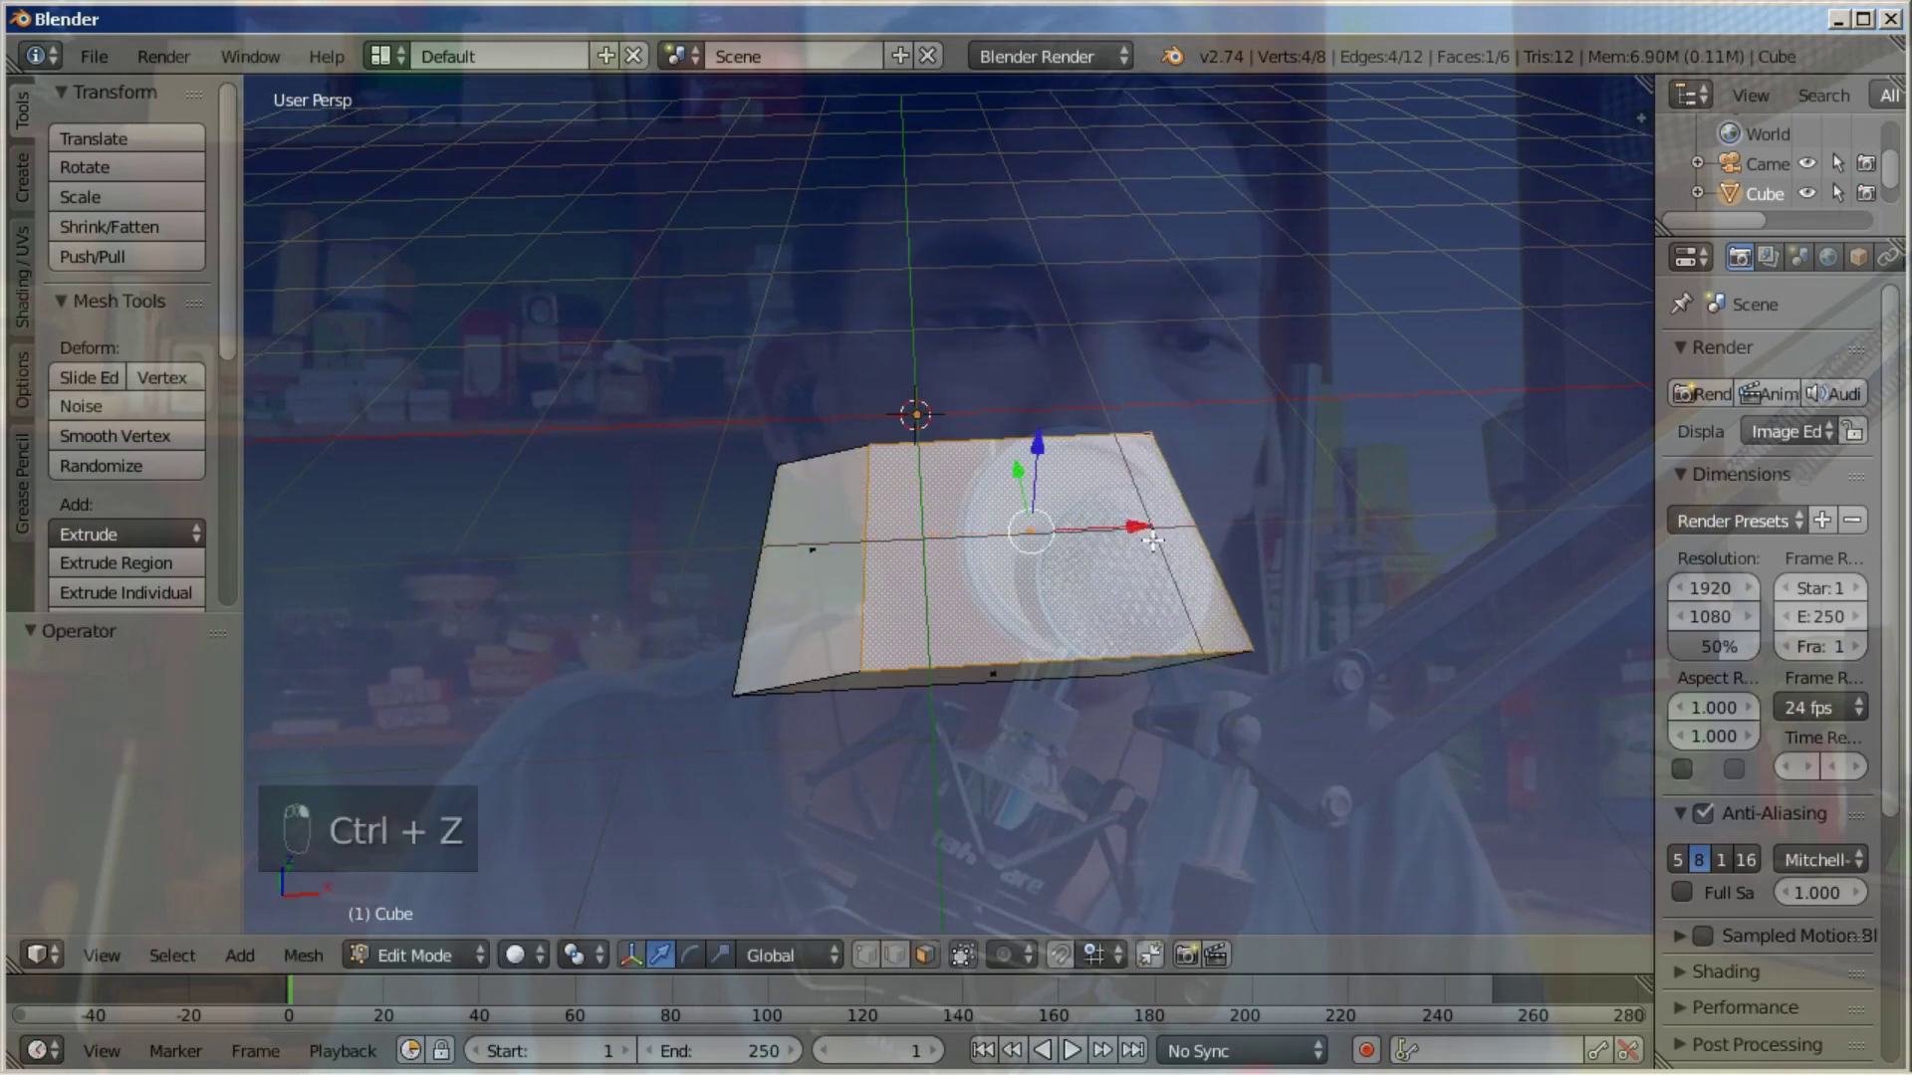
middle_click_drag(1070, 488, 945, 593)
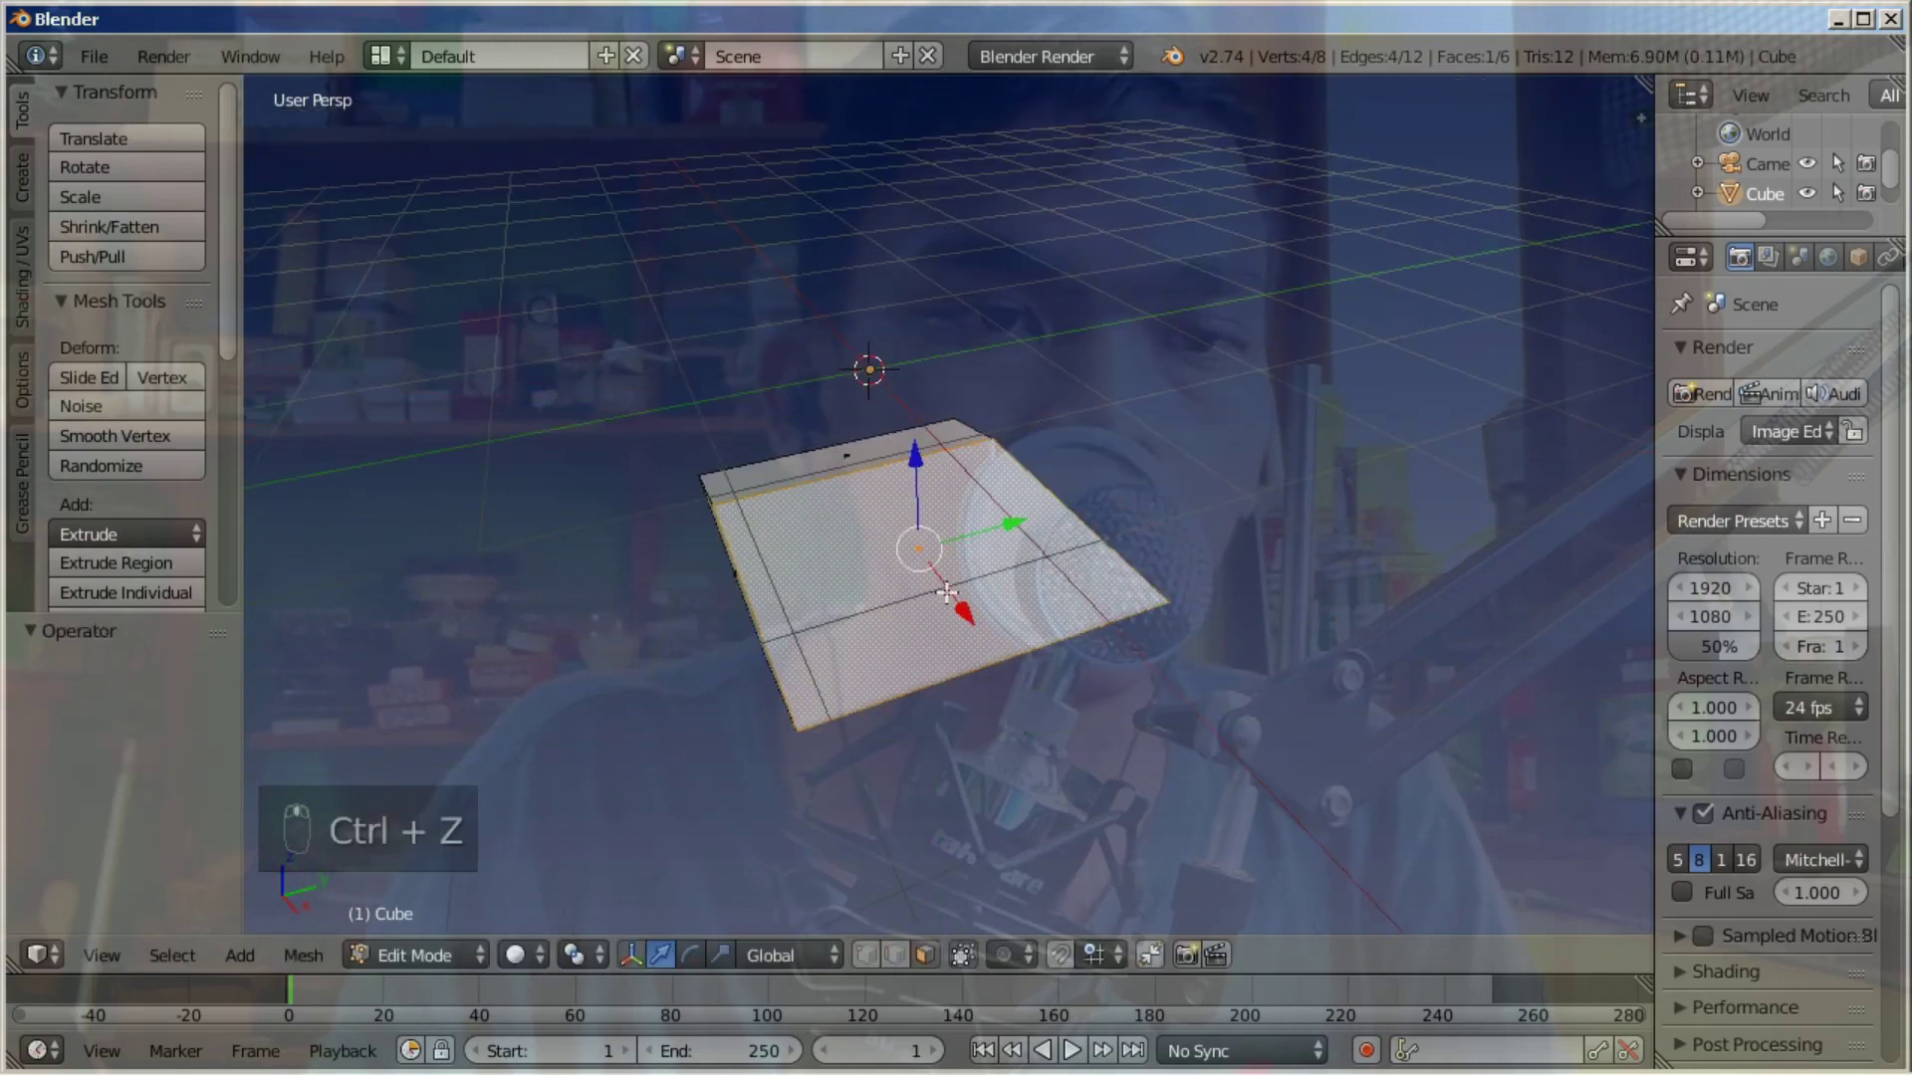
key("ctrl+z")
middle_click_drag(1077, 575, 982, 528)
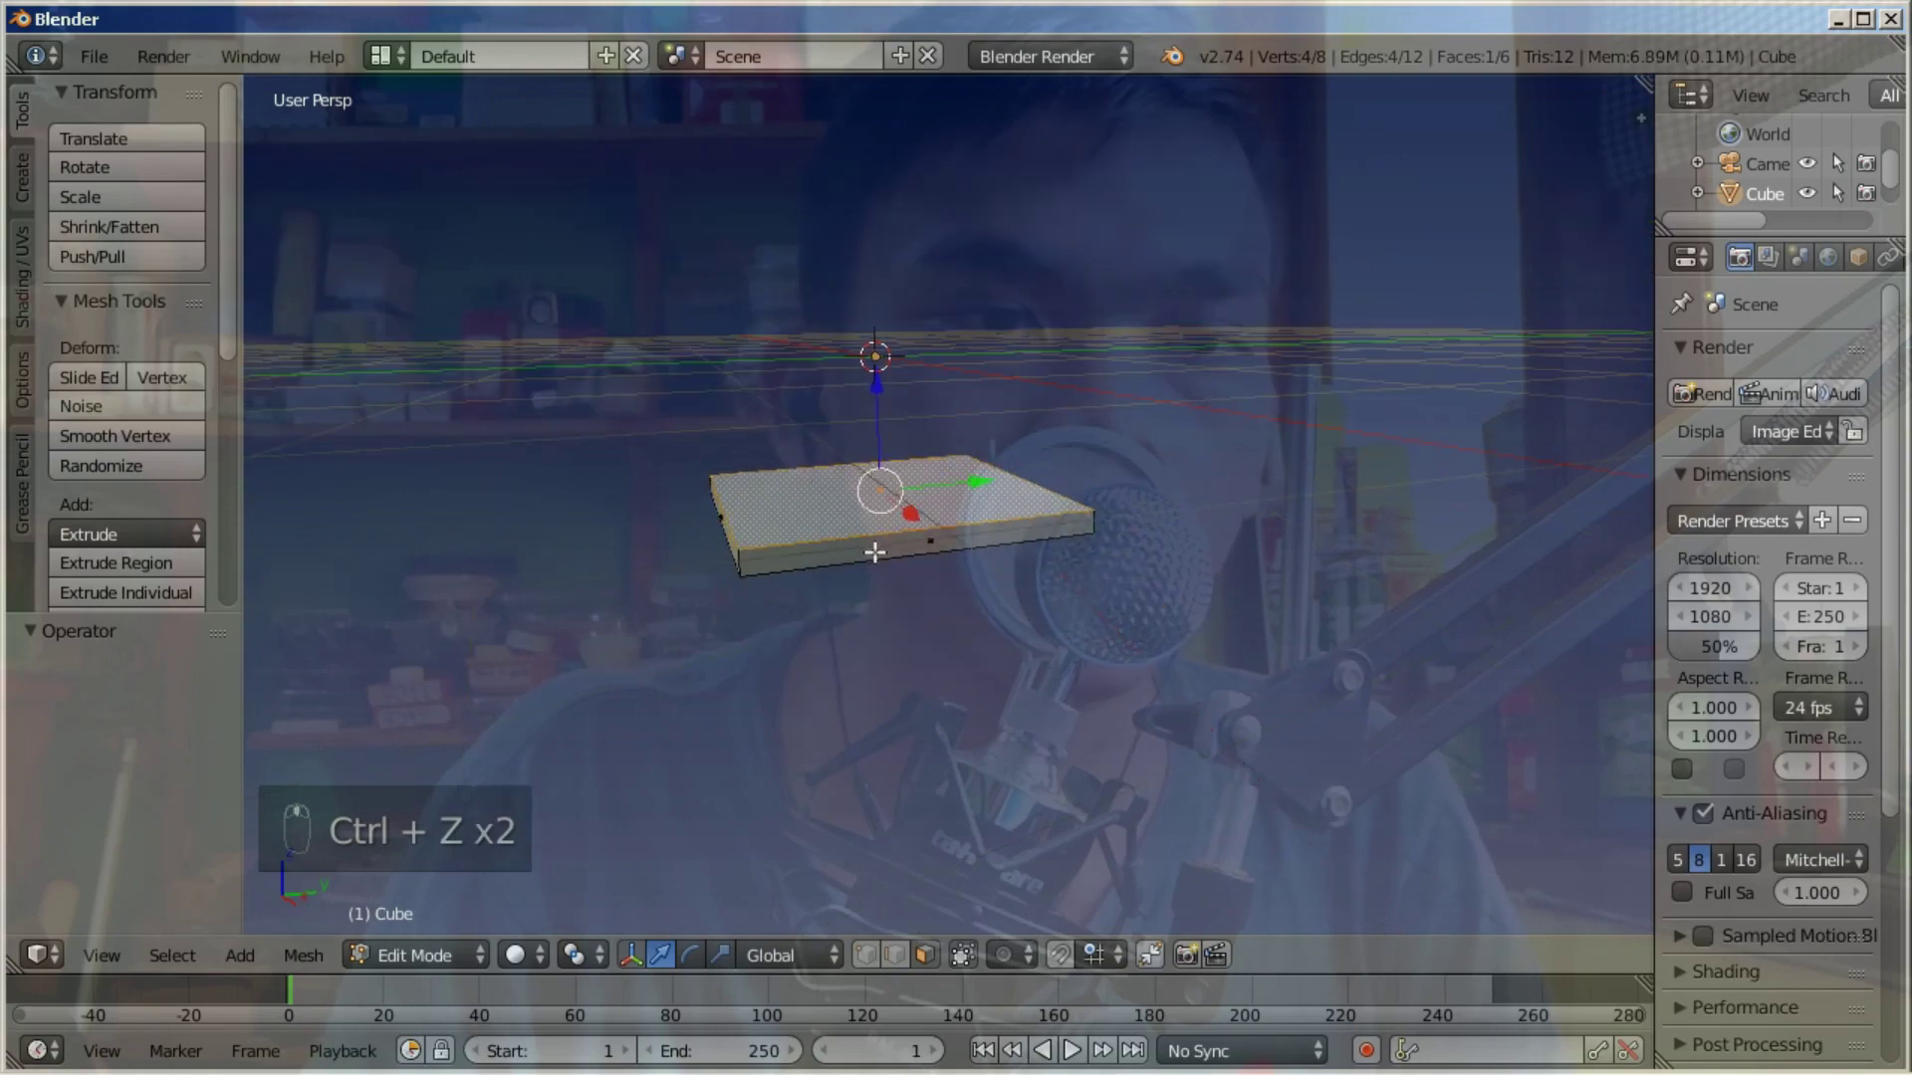
Lengthen the slab by moving its positive-X side face outward about 2.74 units along X
middle_click_drag(809, 635, 1024, 691)
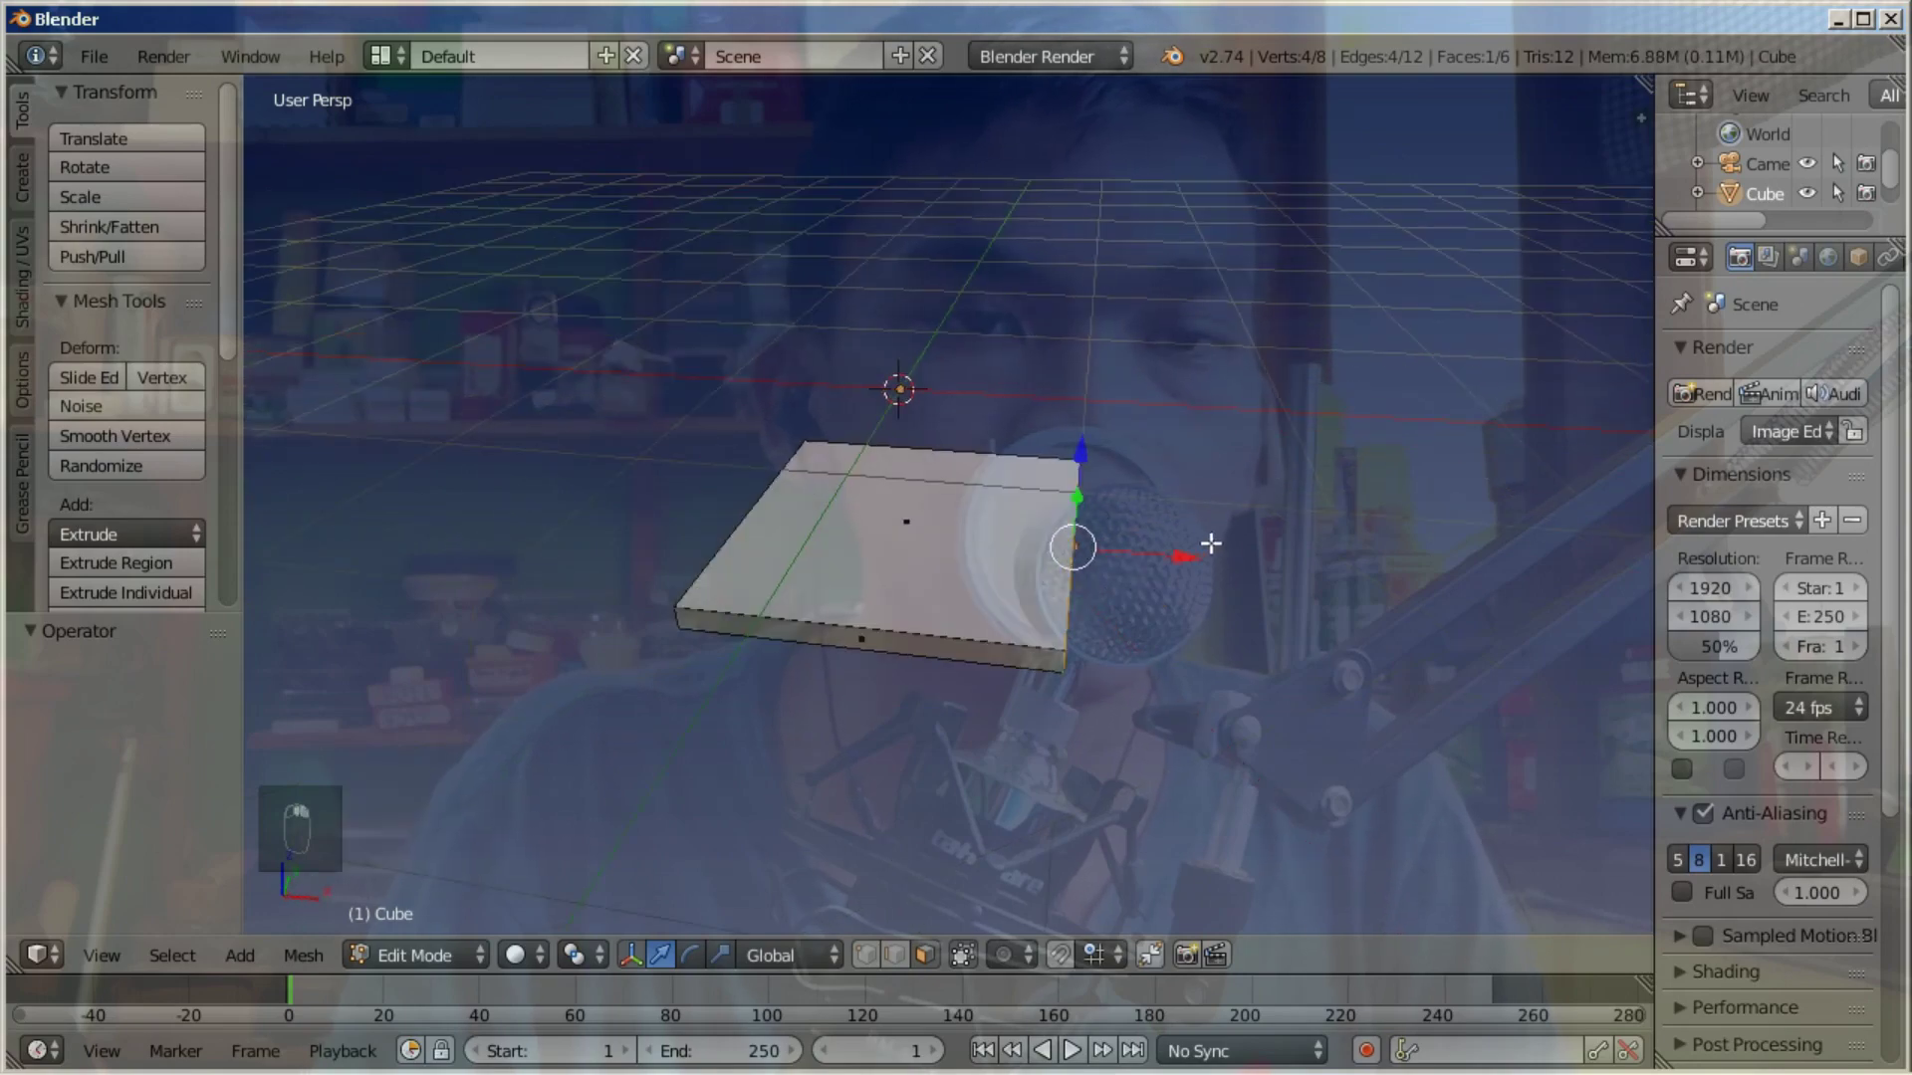
left_click_drag(1206, 559, 634, 581)
middle_click_drag(634, 581, 1054, 522)
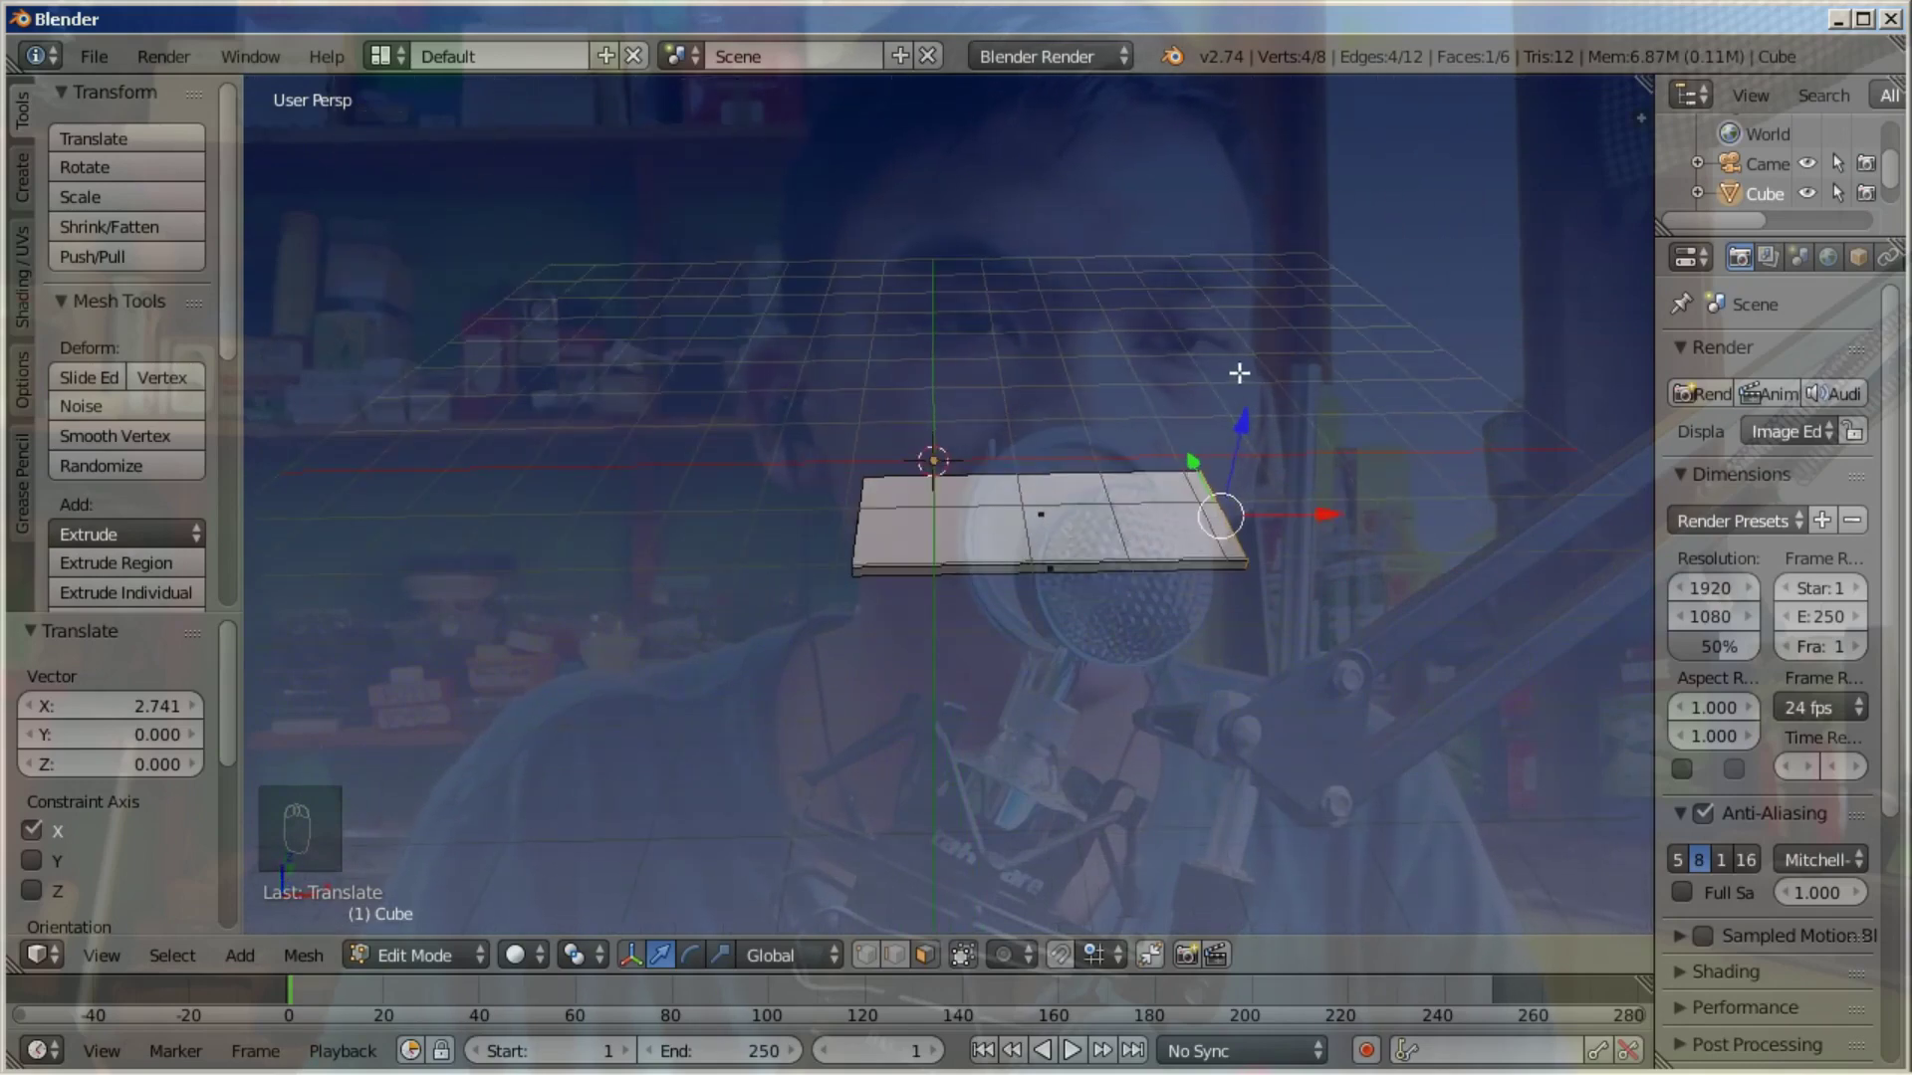
scroll(1238, 372, "up", 2)
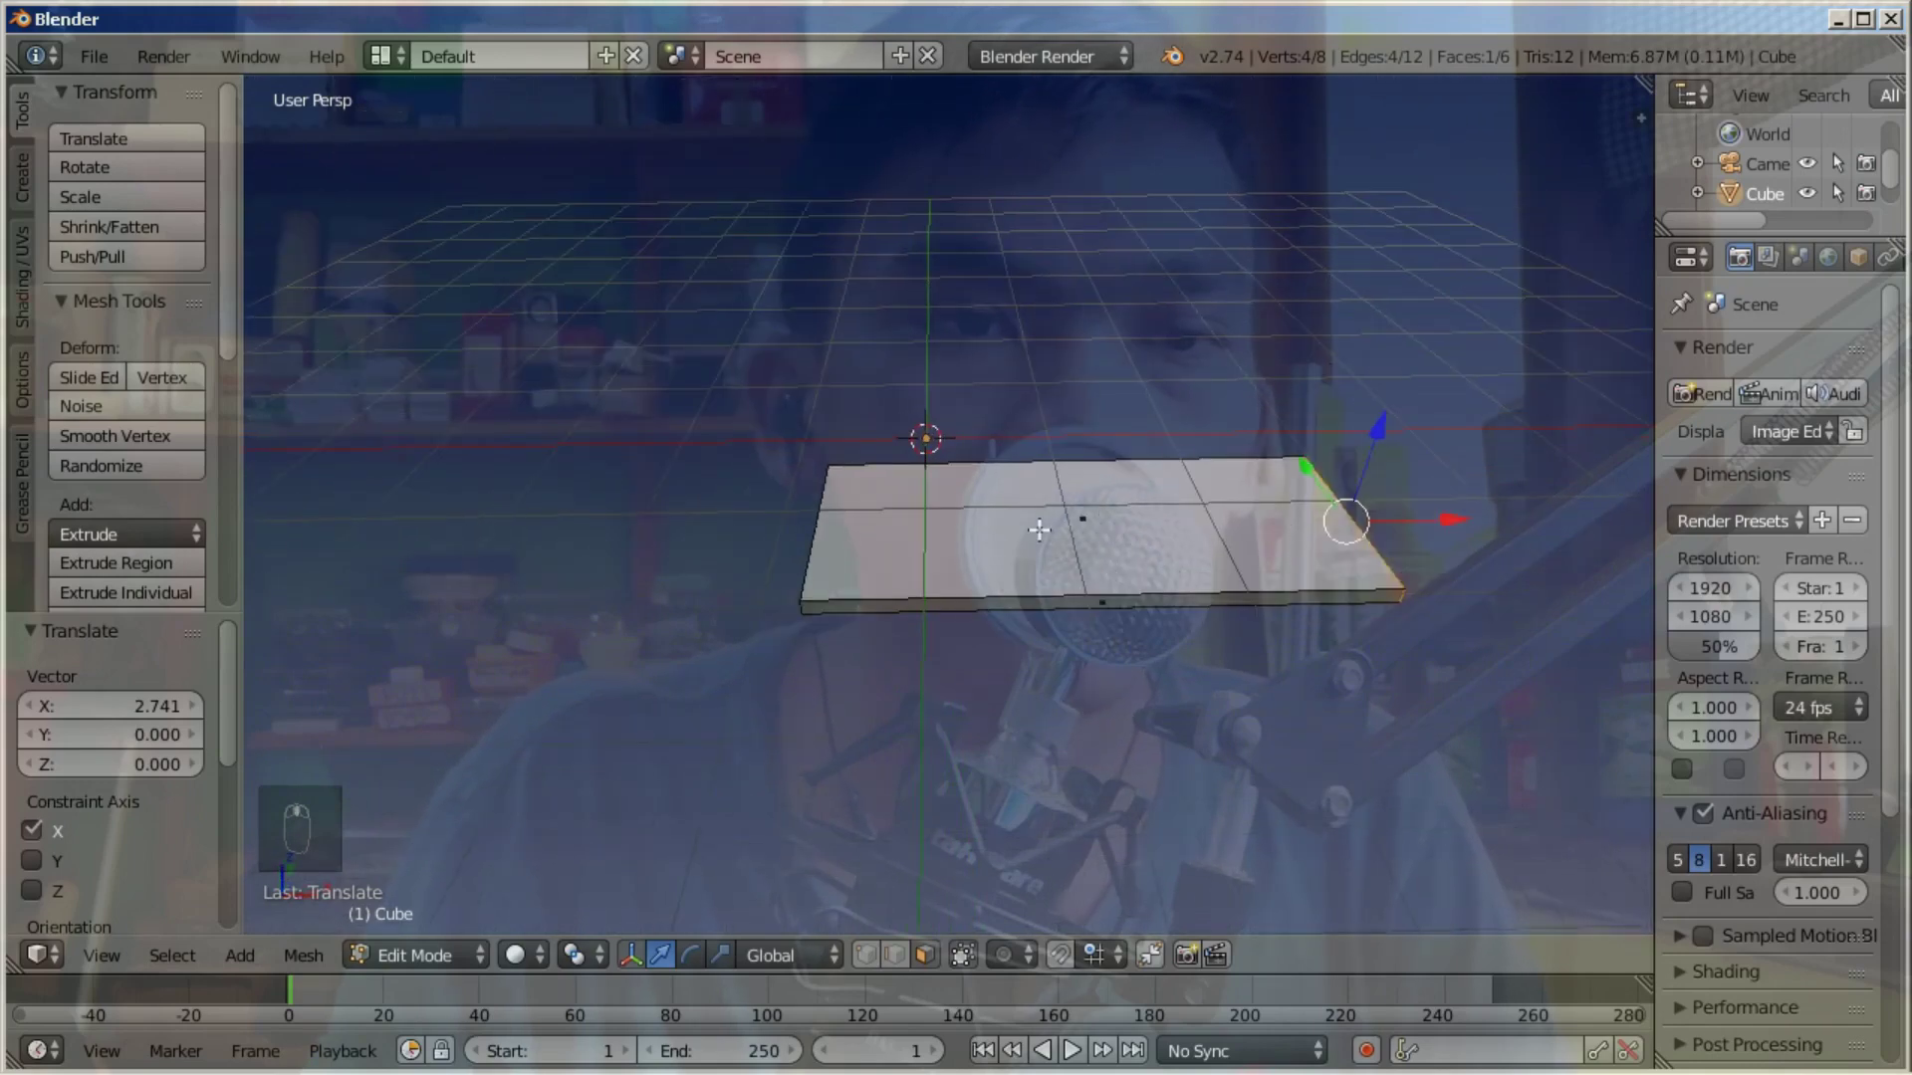
Select the whole slab and raise it along Z by about 1.27 and 1.09 units, shifting it along negative X over the origin
key("a")
middle_click_drag(1403, 414, 1280, 328)
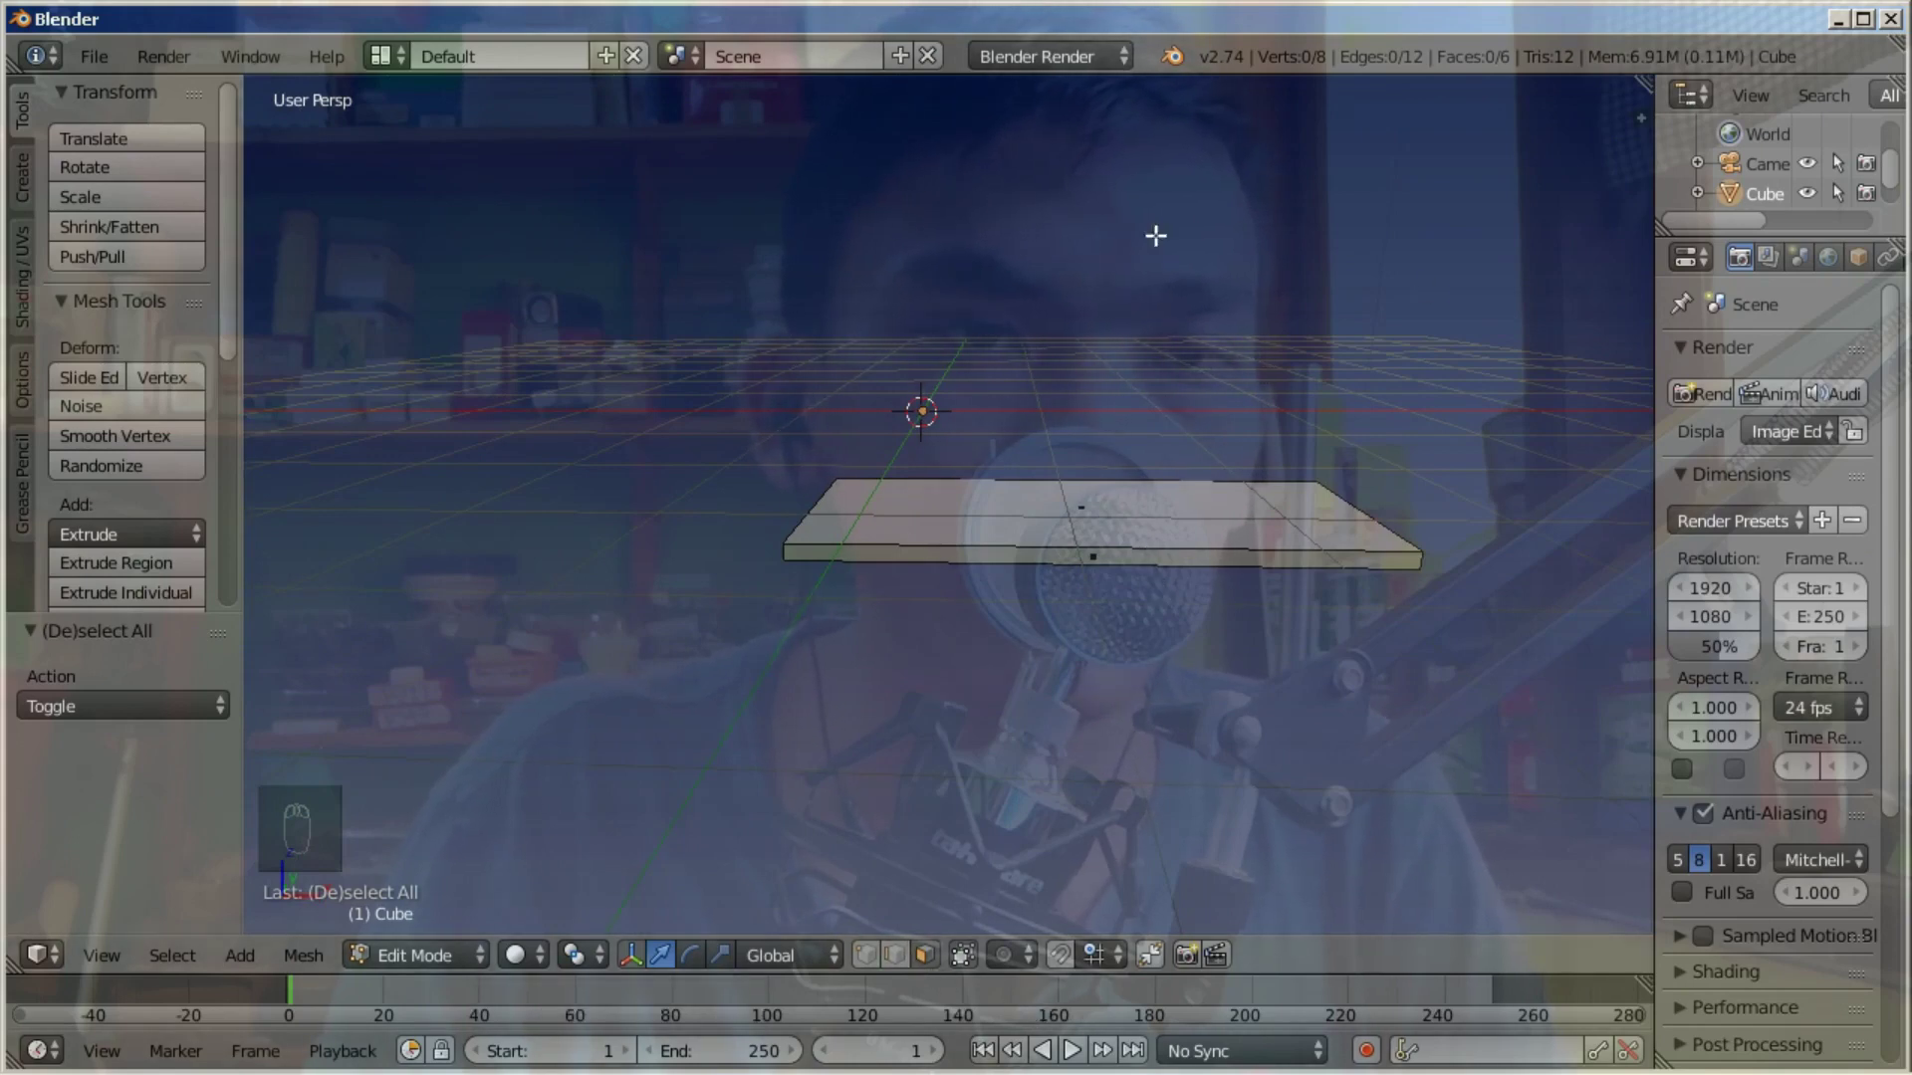
key("a")
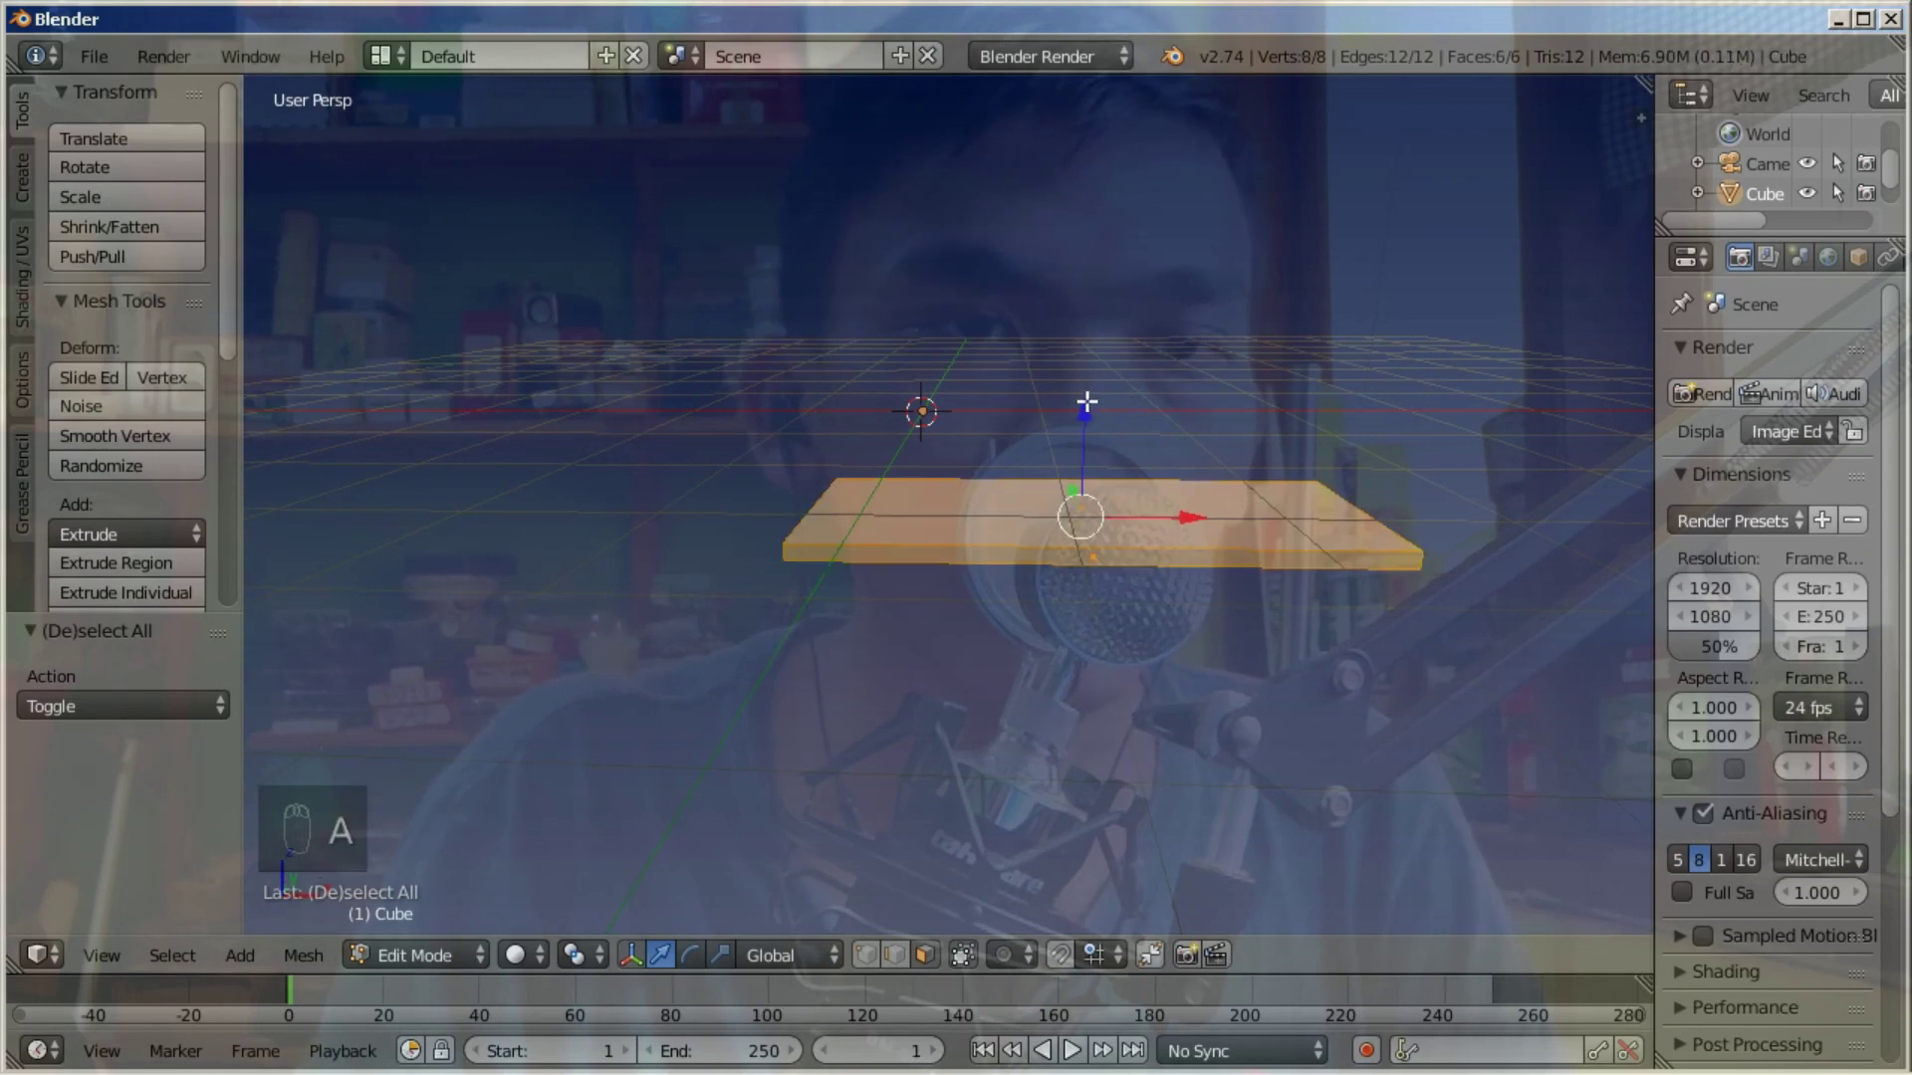
left_click_drag(1086, 401, 1103, 287)
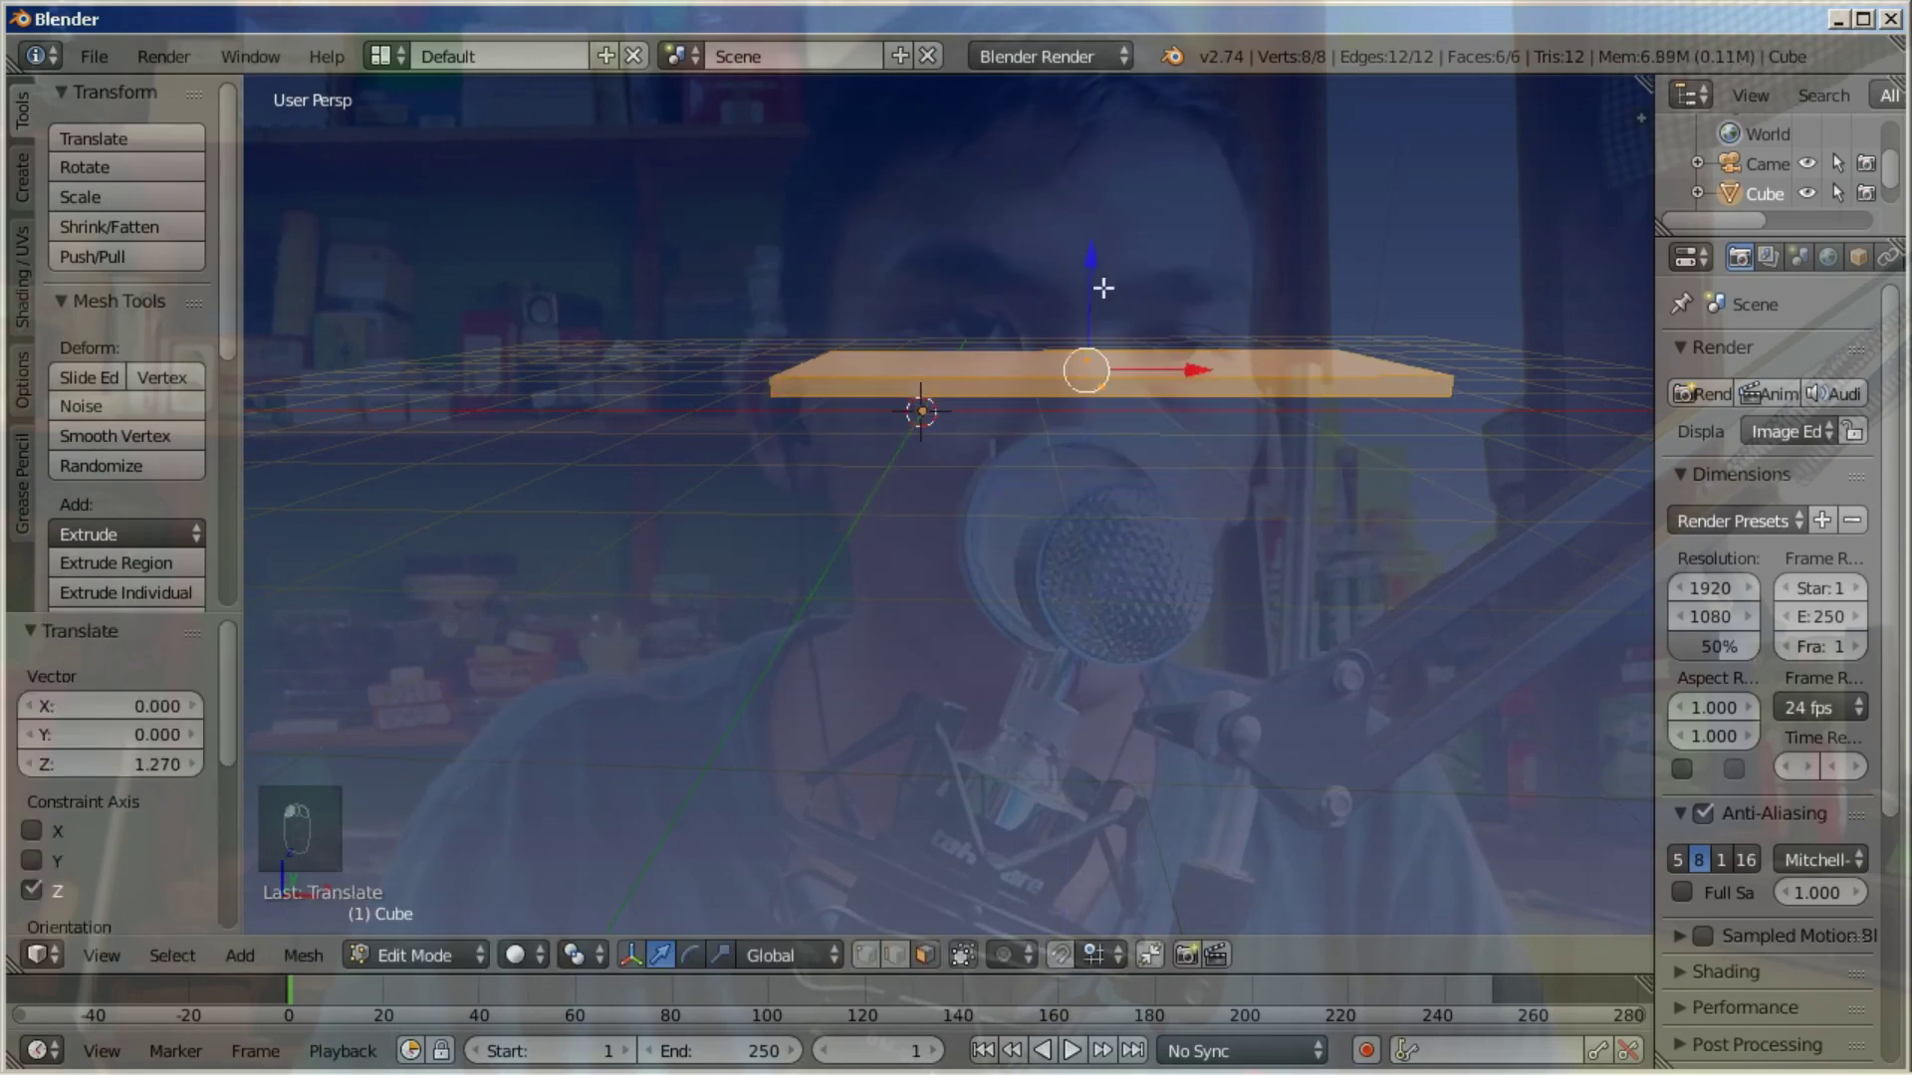
left_click_drag(1188, 370, 1045, 349)
left_click_drag(949, 262, 908, 118)
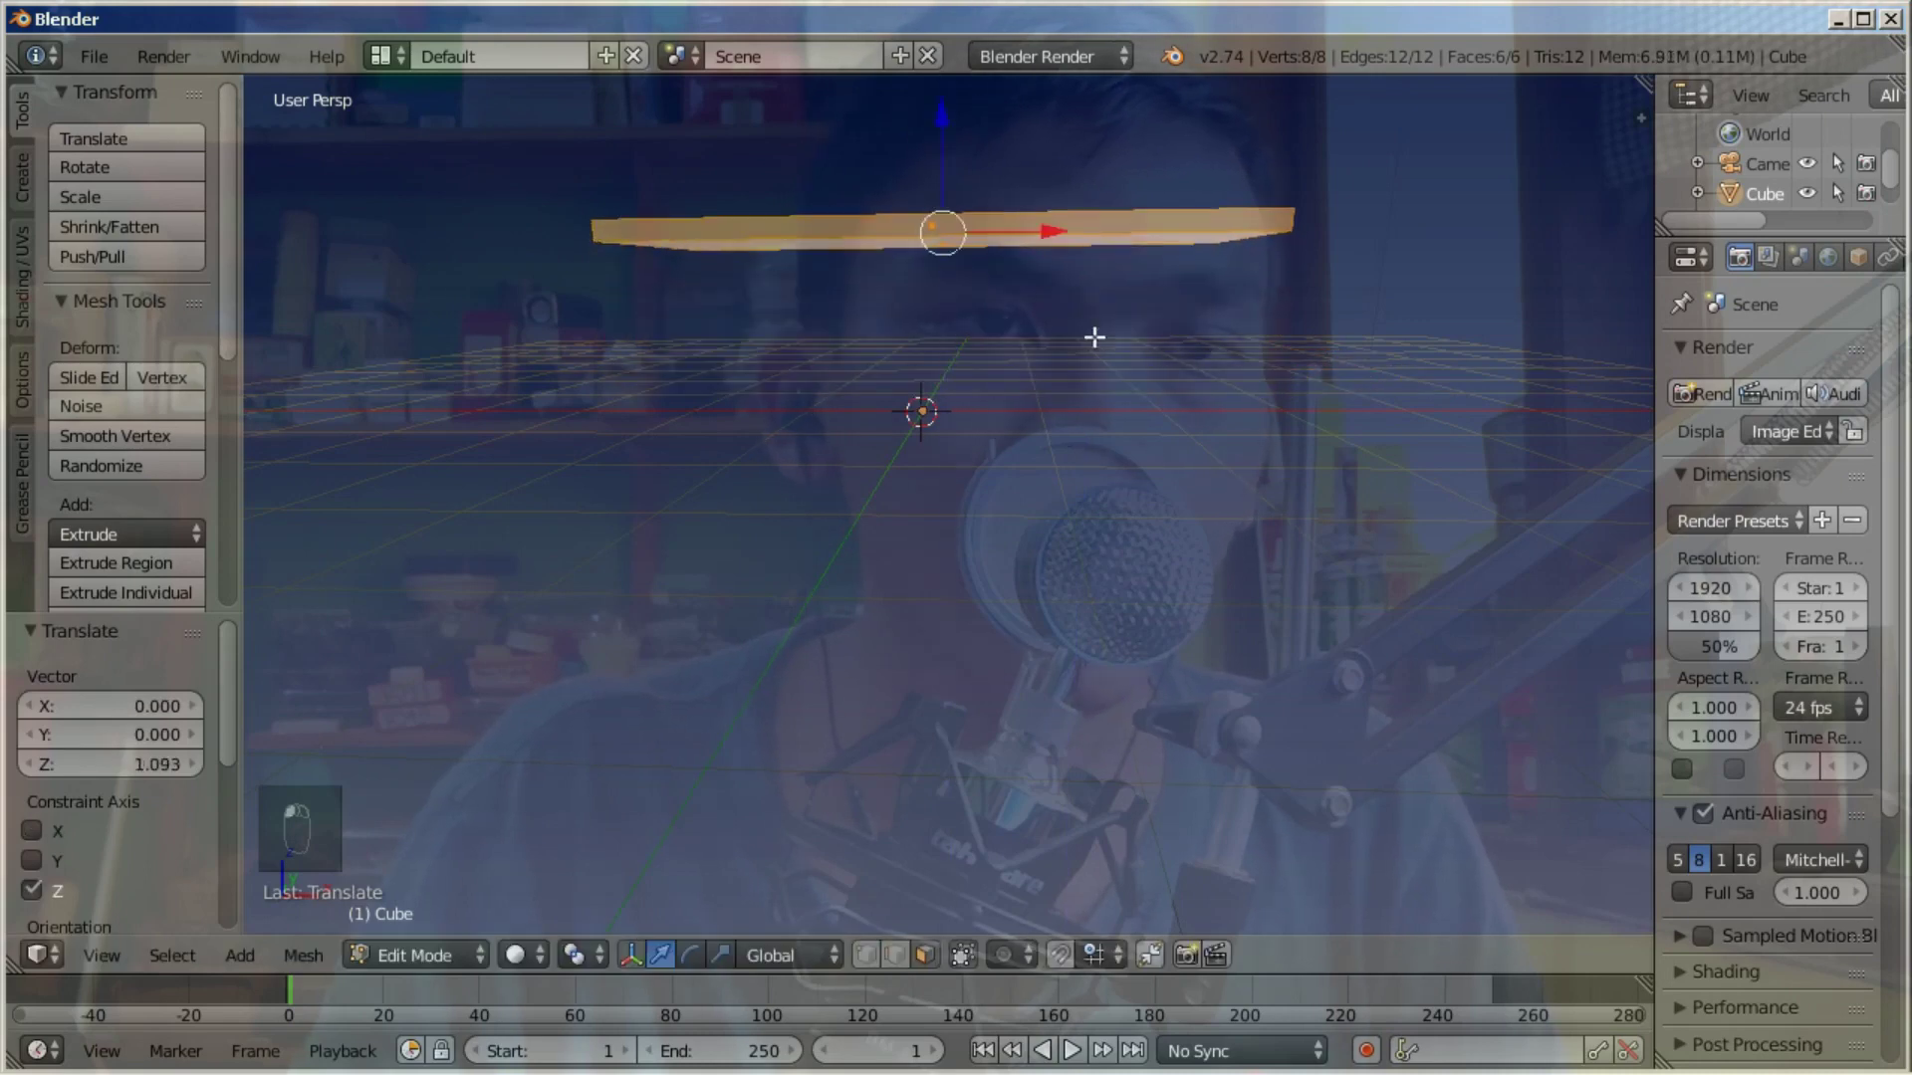
Deselect the whole slab and add two evenly spaced, unslid loop cuts that divide its length into three equal sections
middle_click_drag(1125, 368, 1025, 189)
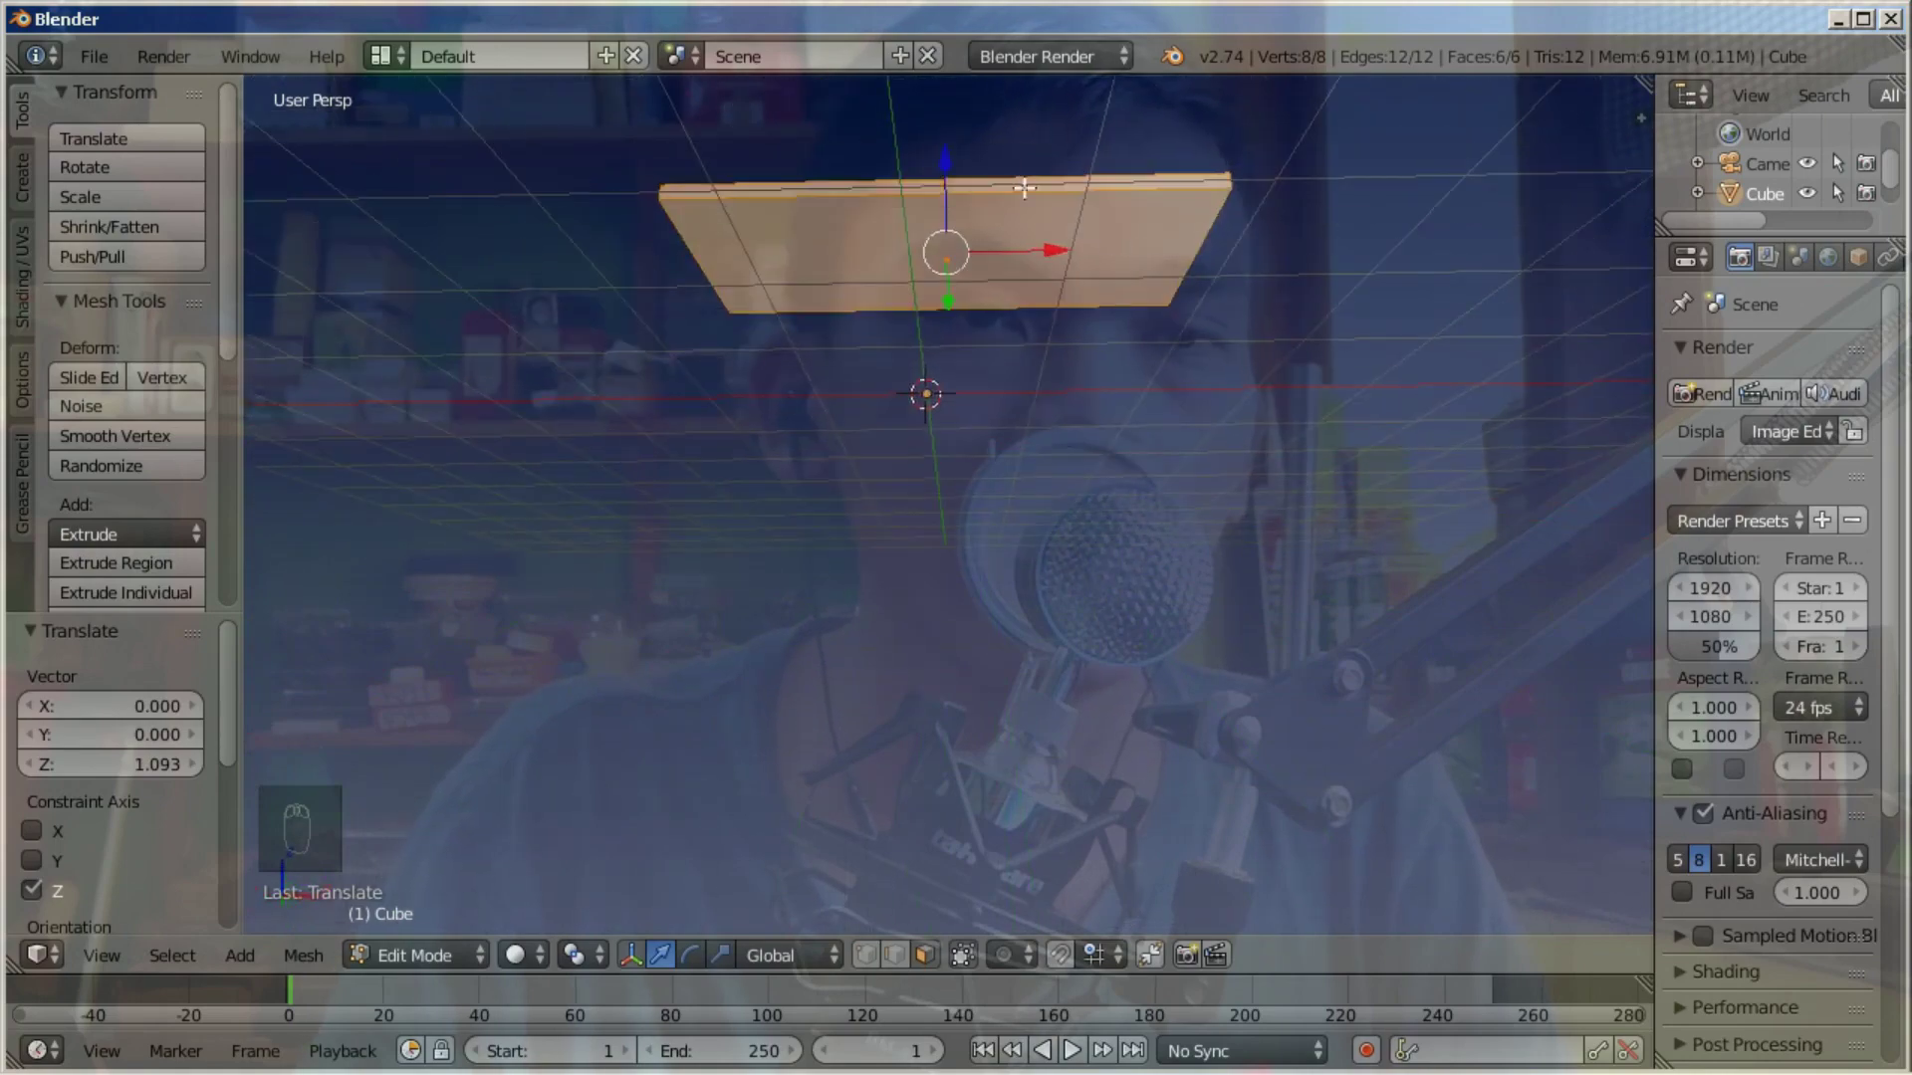
scroll(1032, 176, "up", 3)
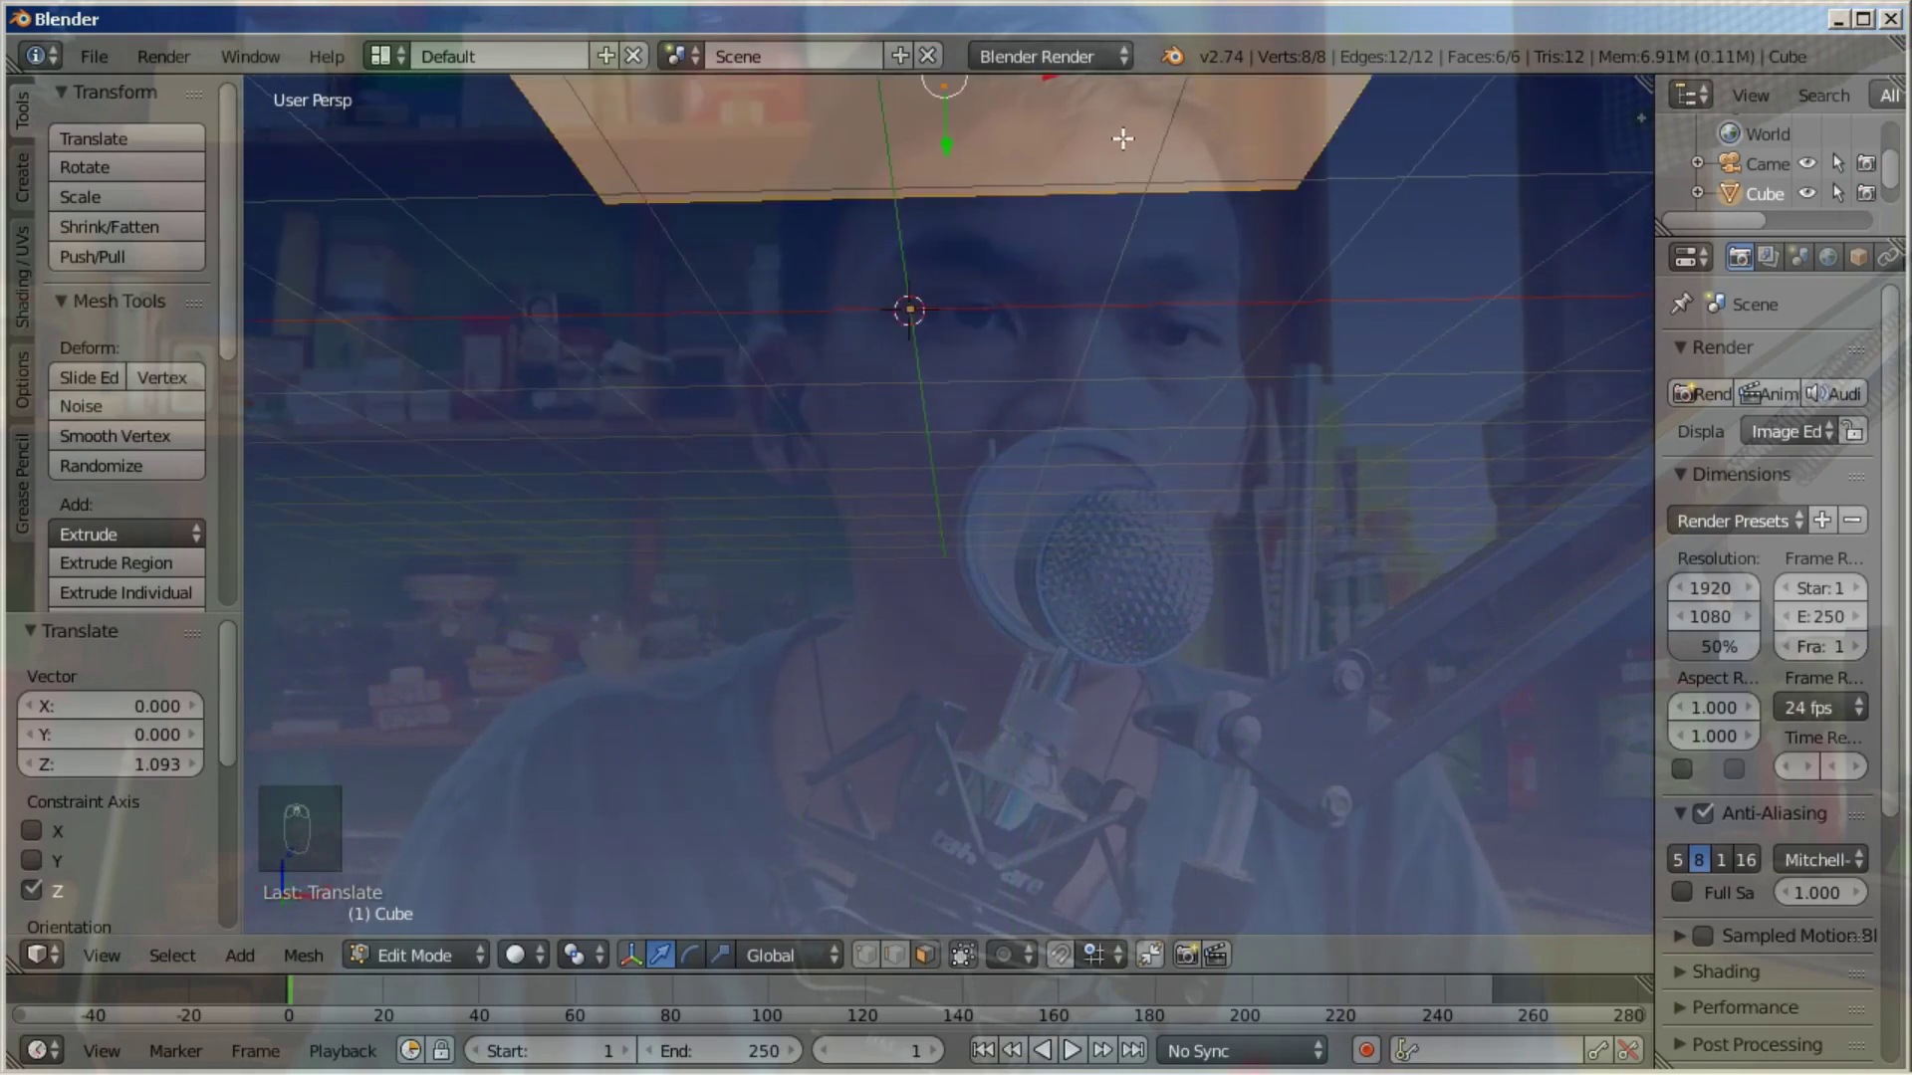
middle_click_drag(1123, 138, 1198, 392)
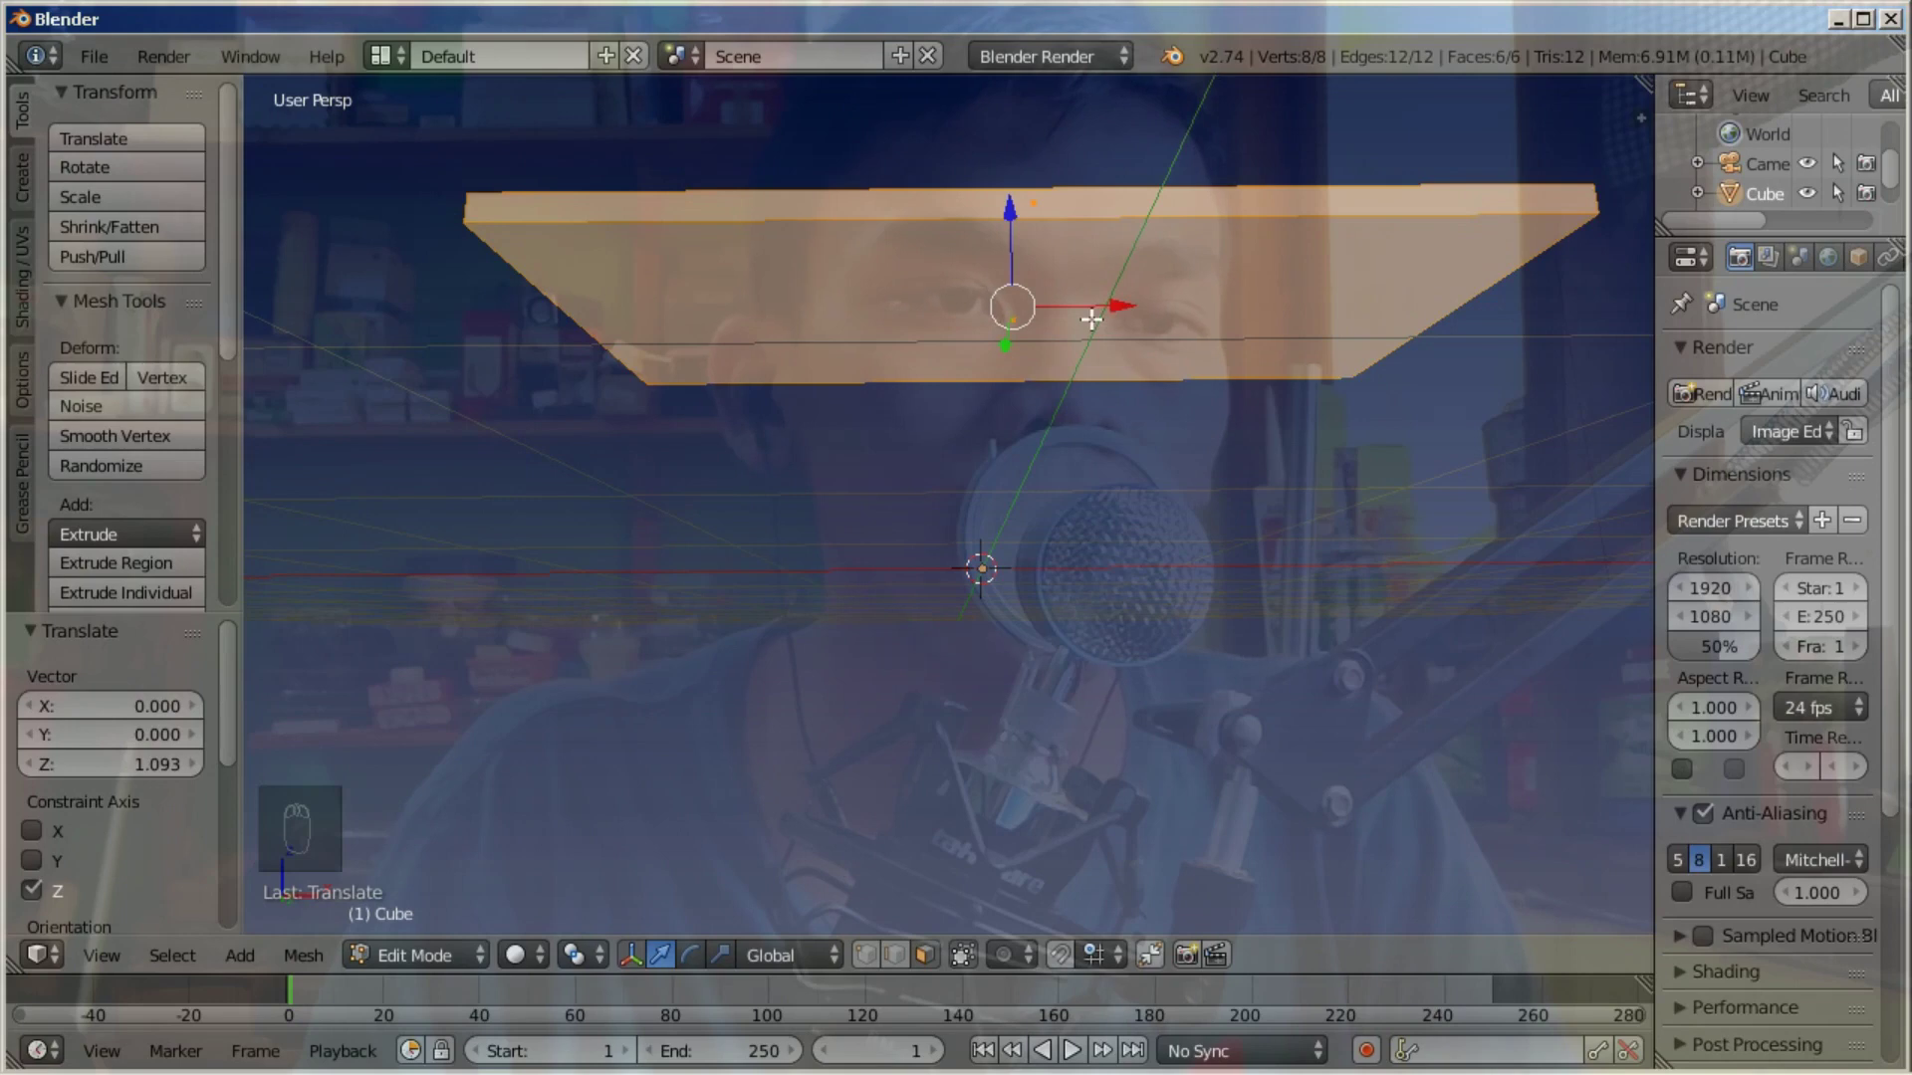
key("ctrl+f")
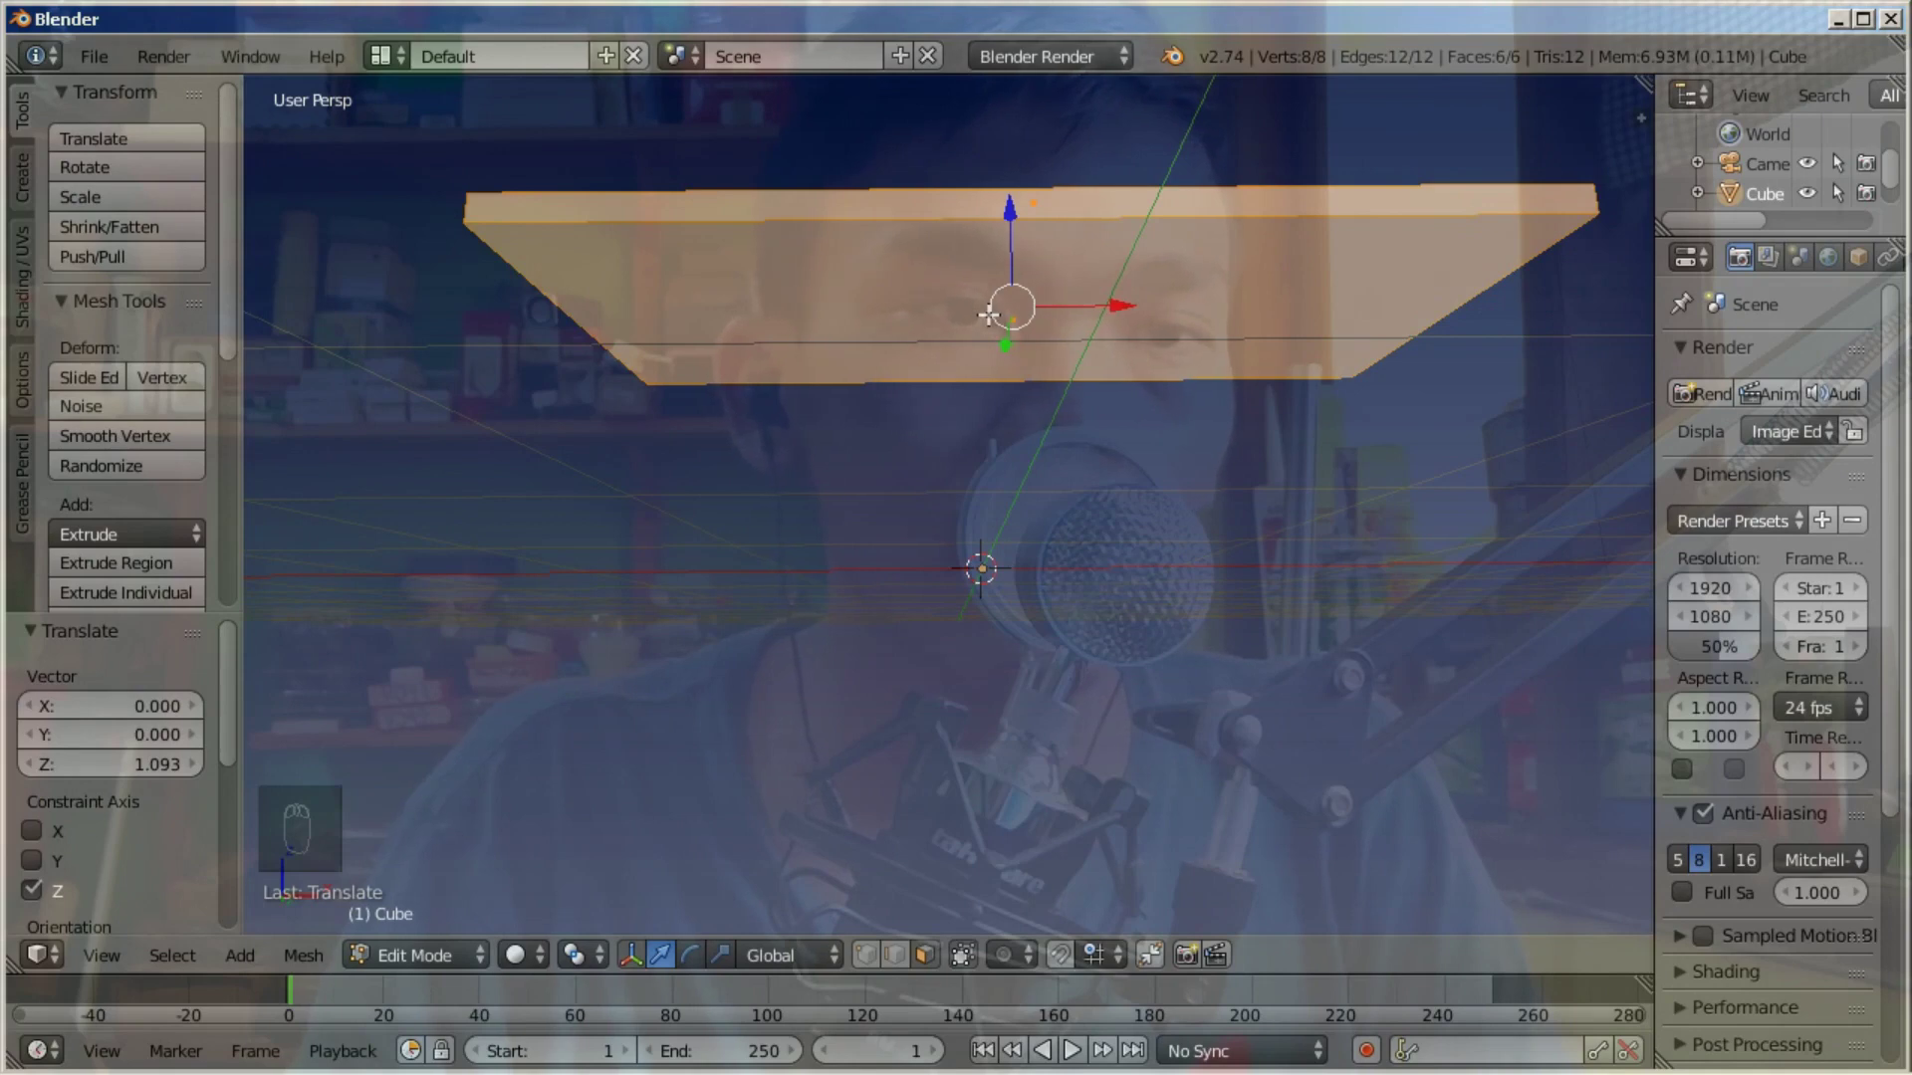
key("ctrl+f")
key("a")
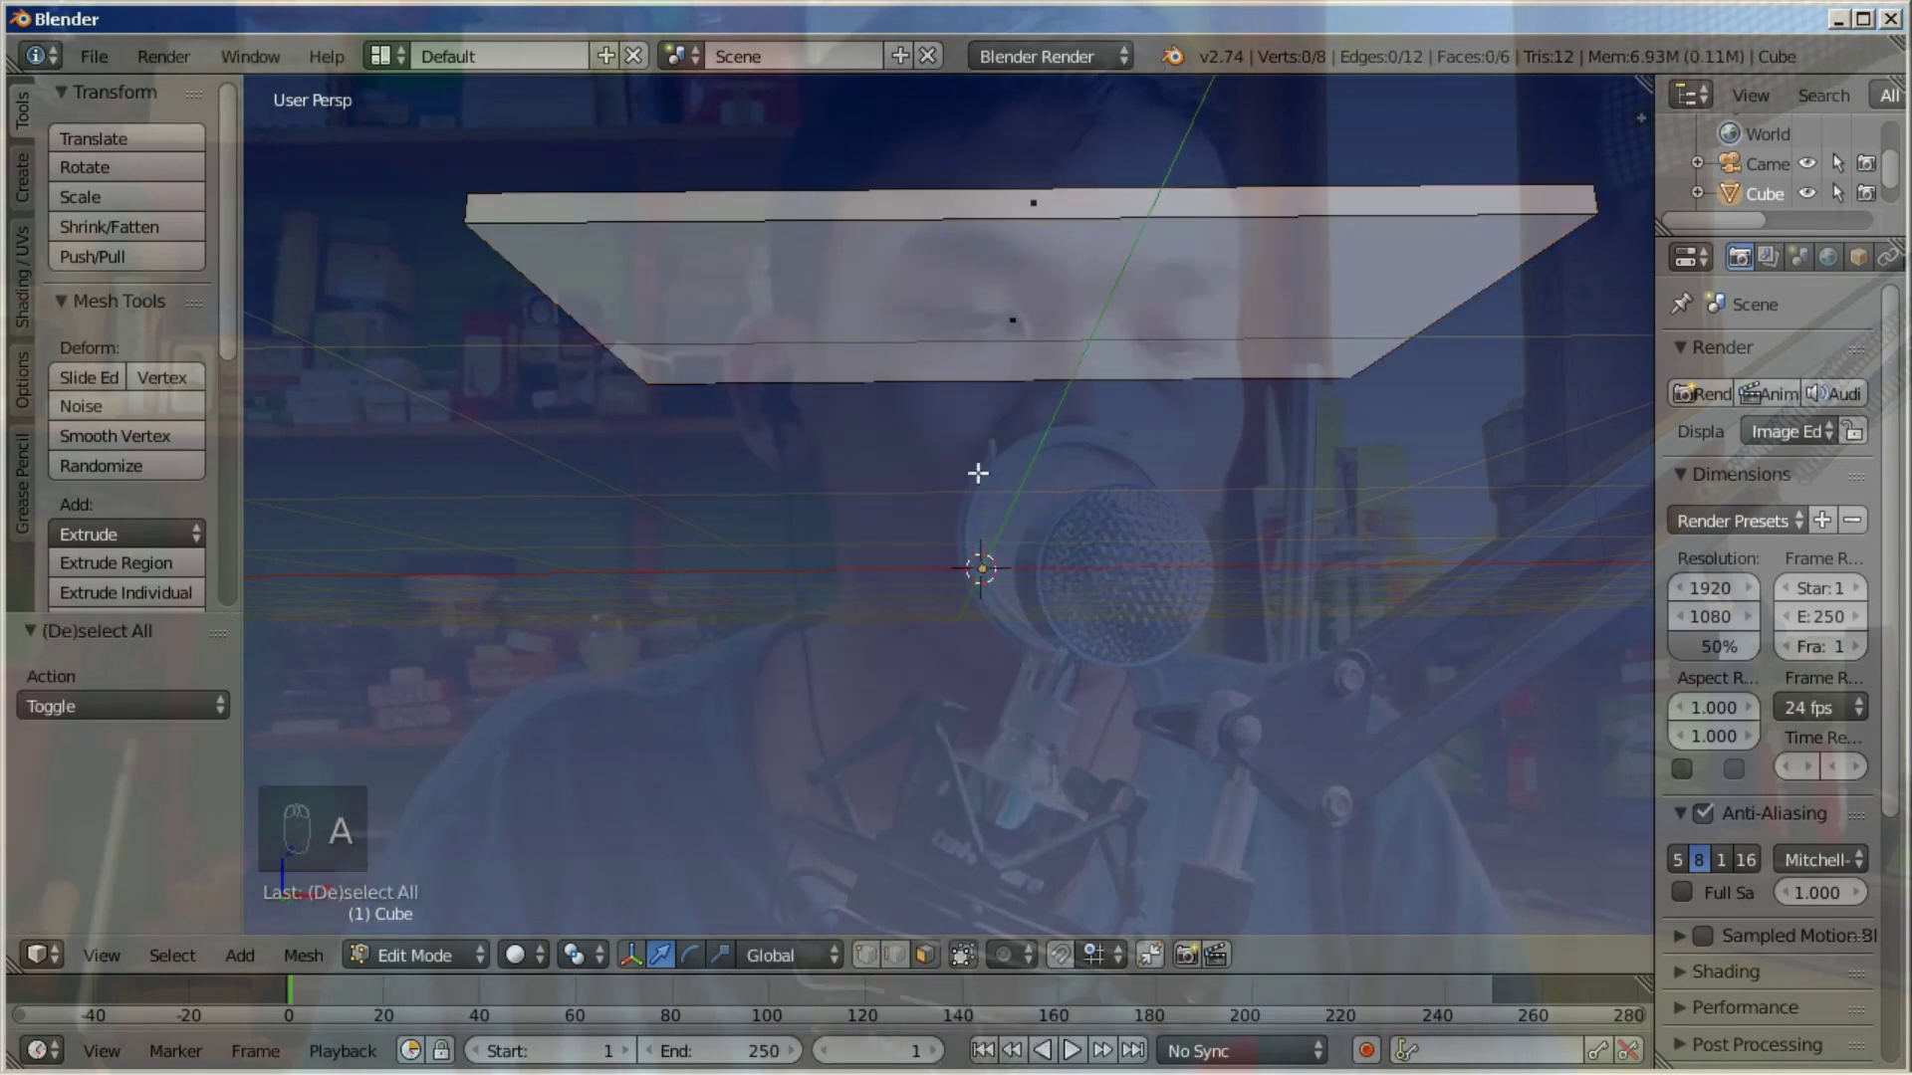
key("r")
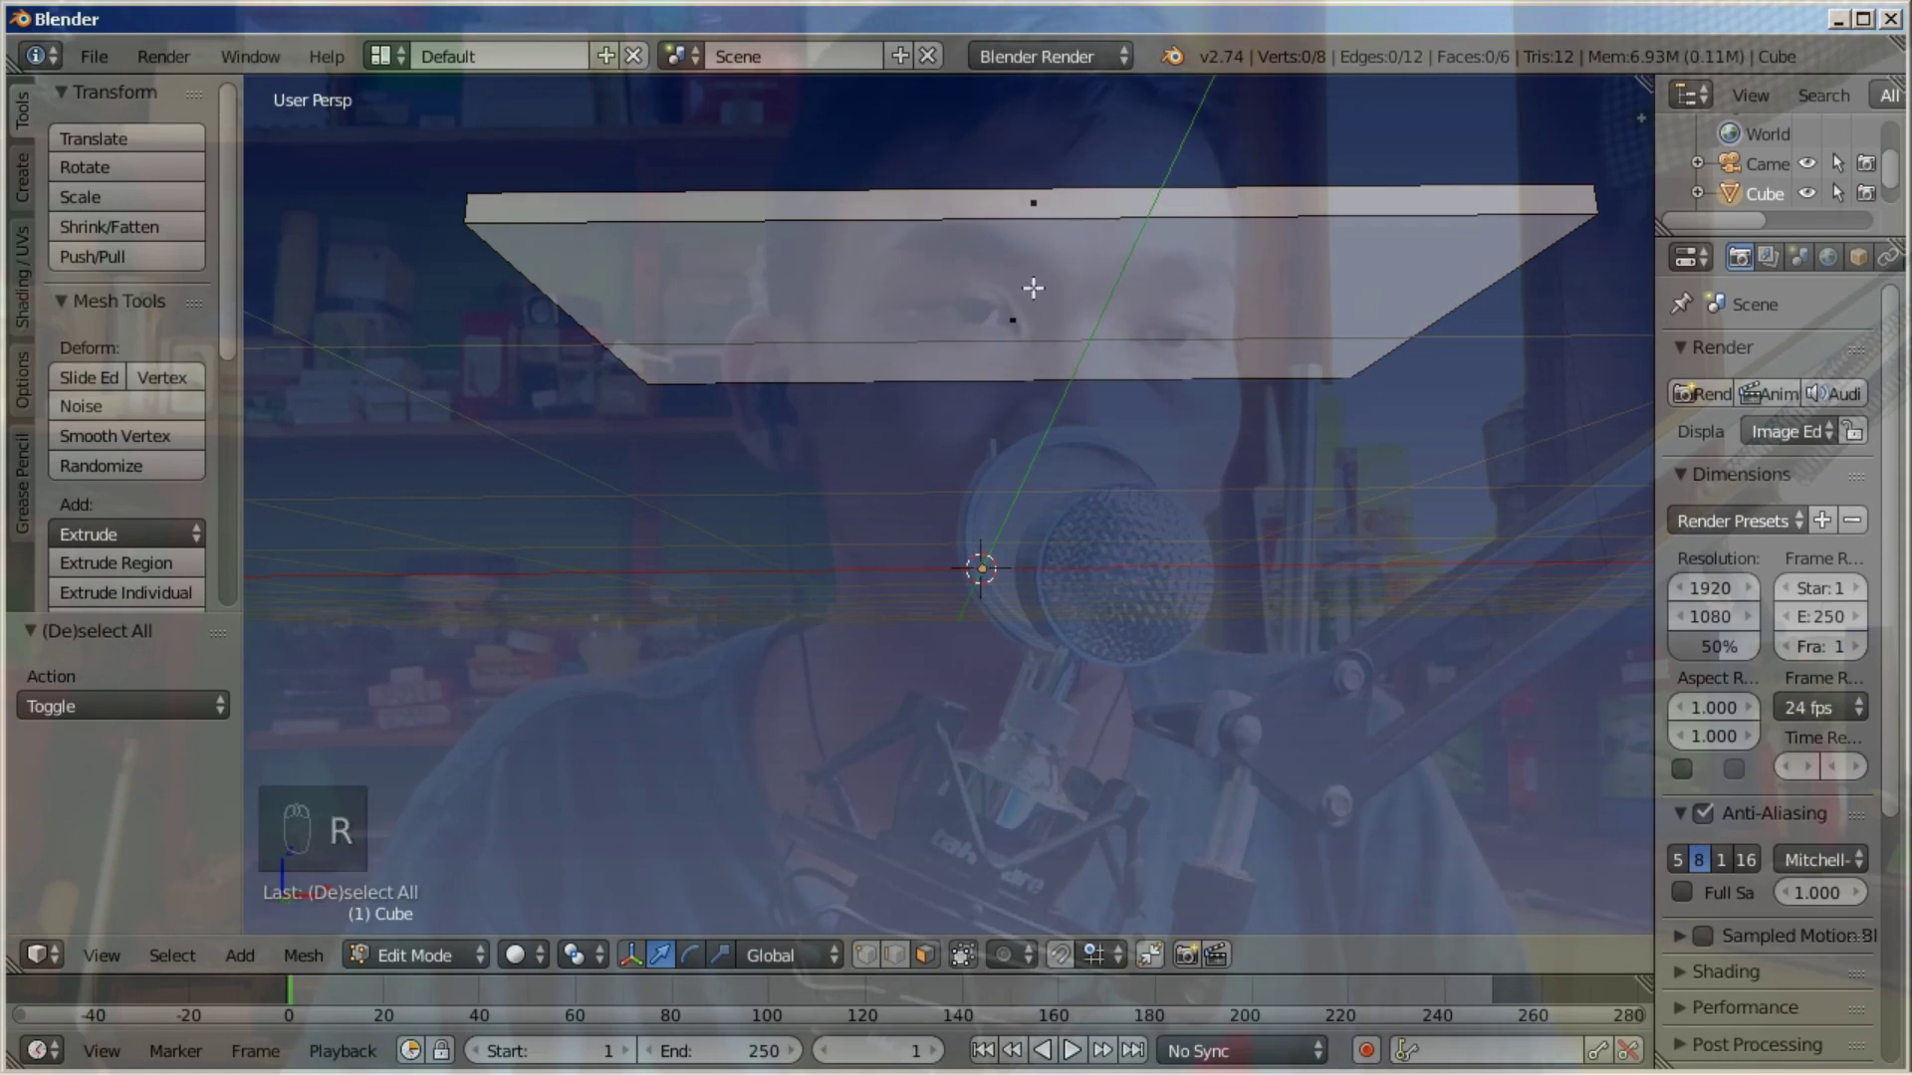
key("ctrl+r")
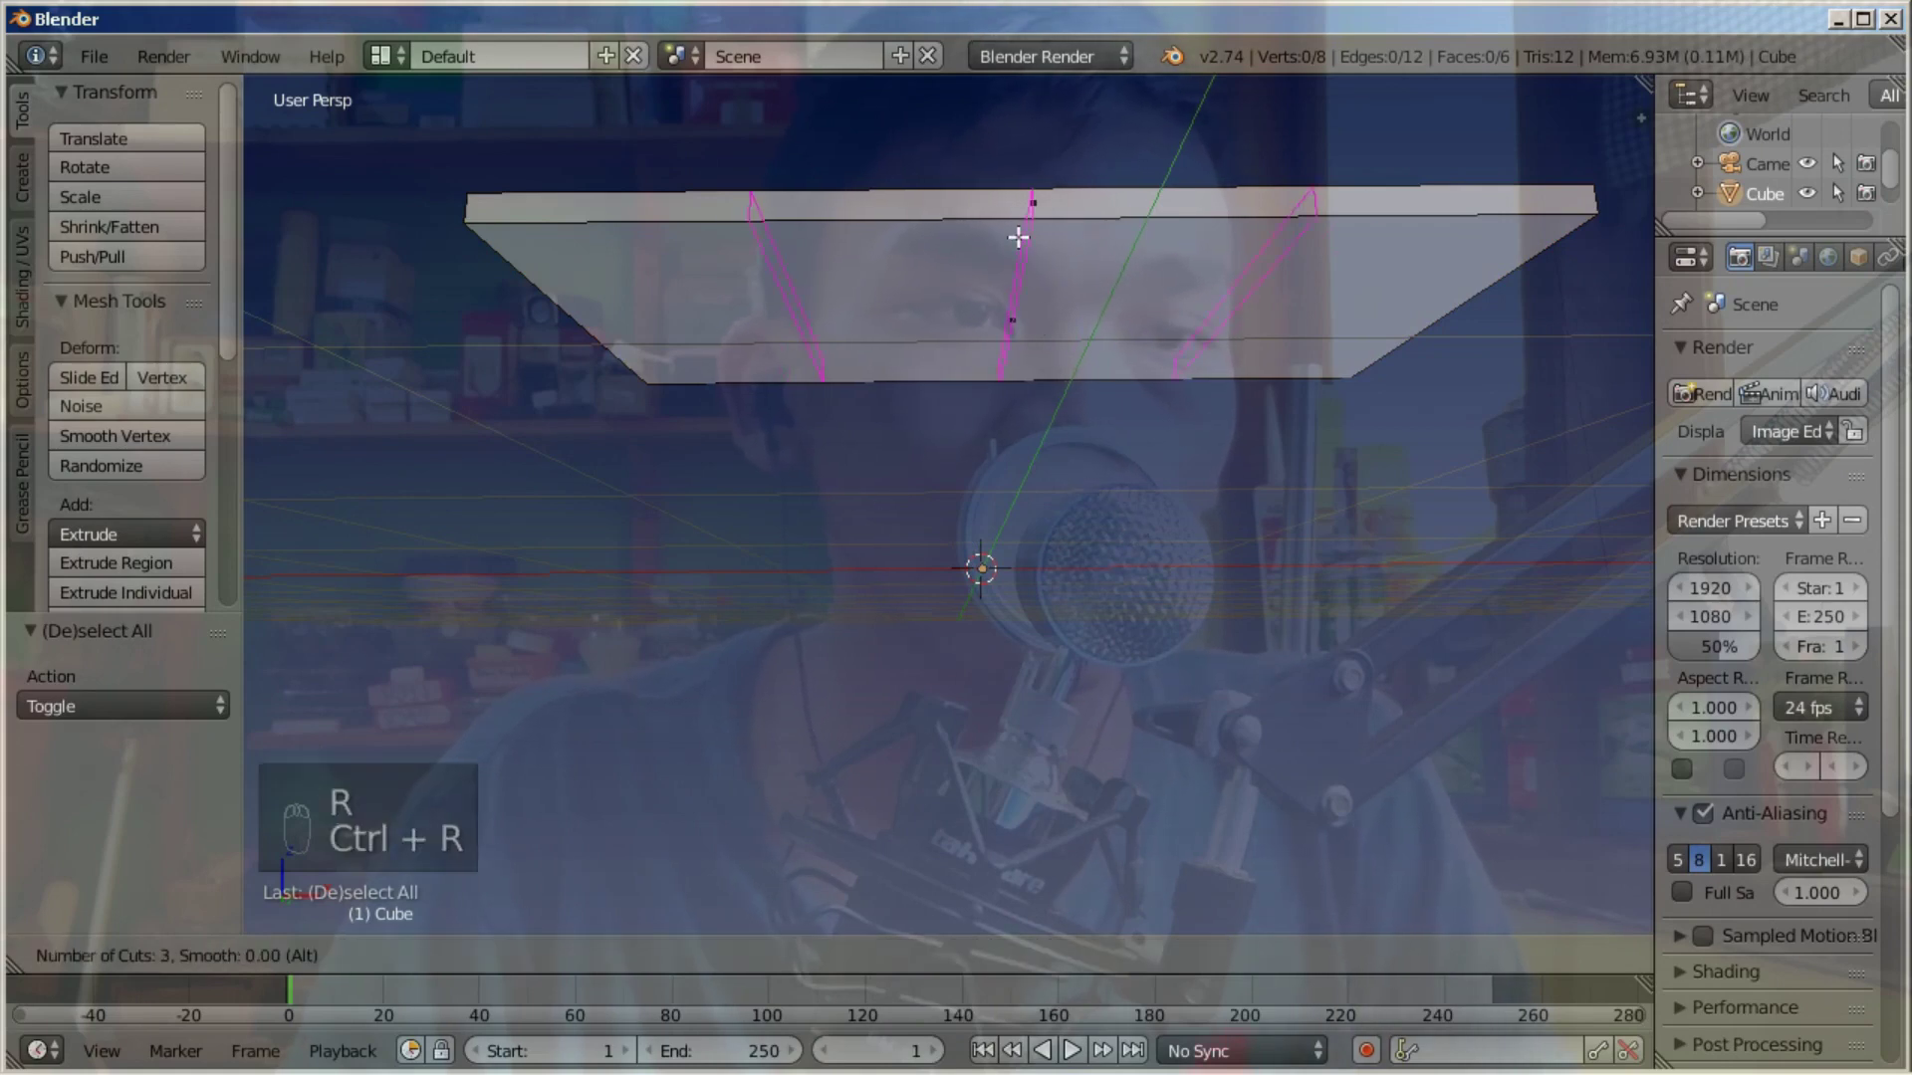
scroll(1021, 251, "up", 1)
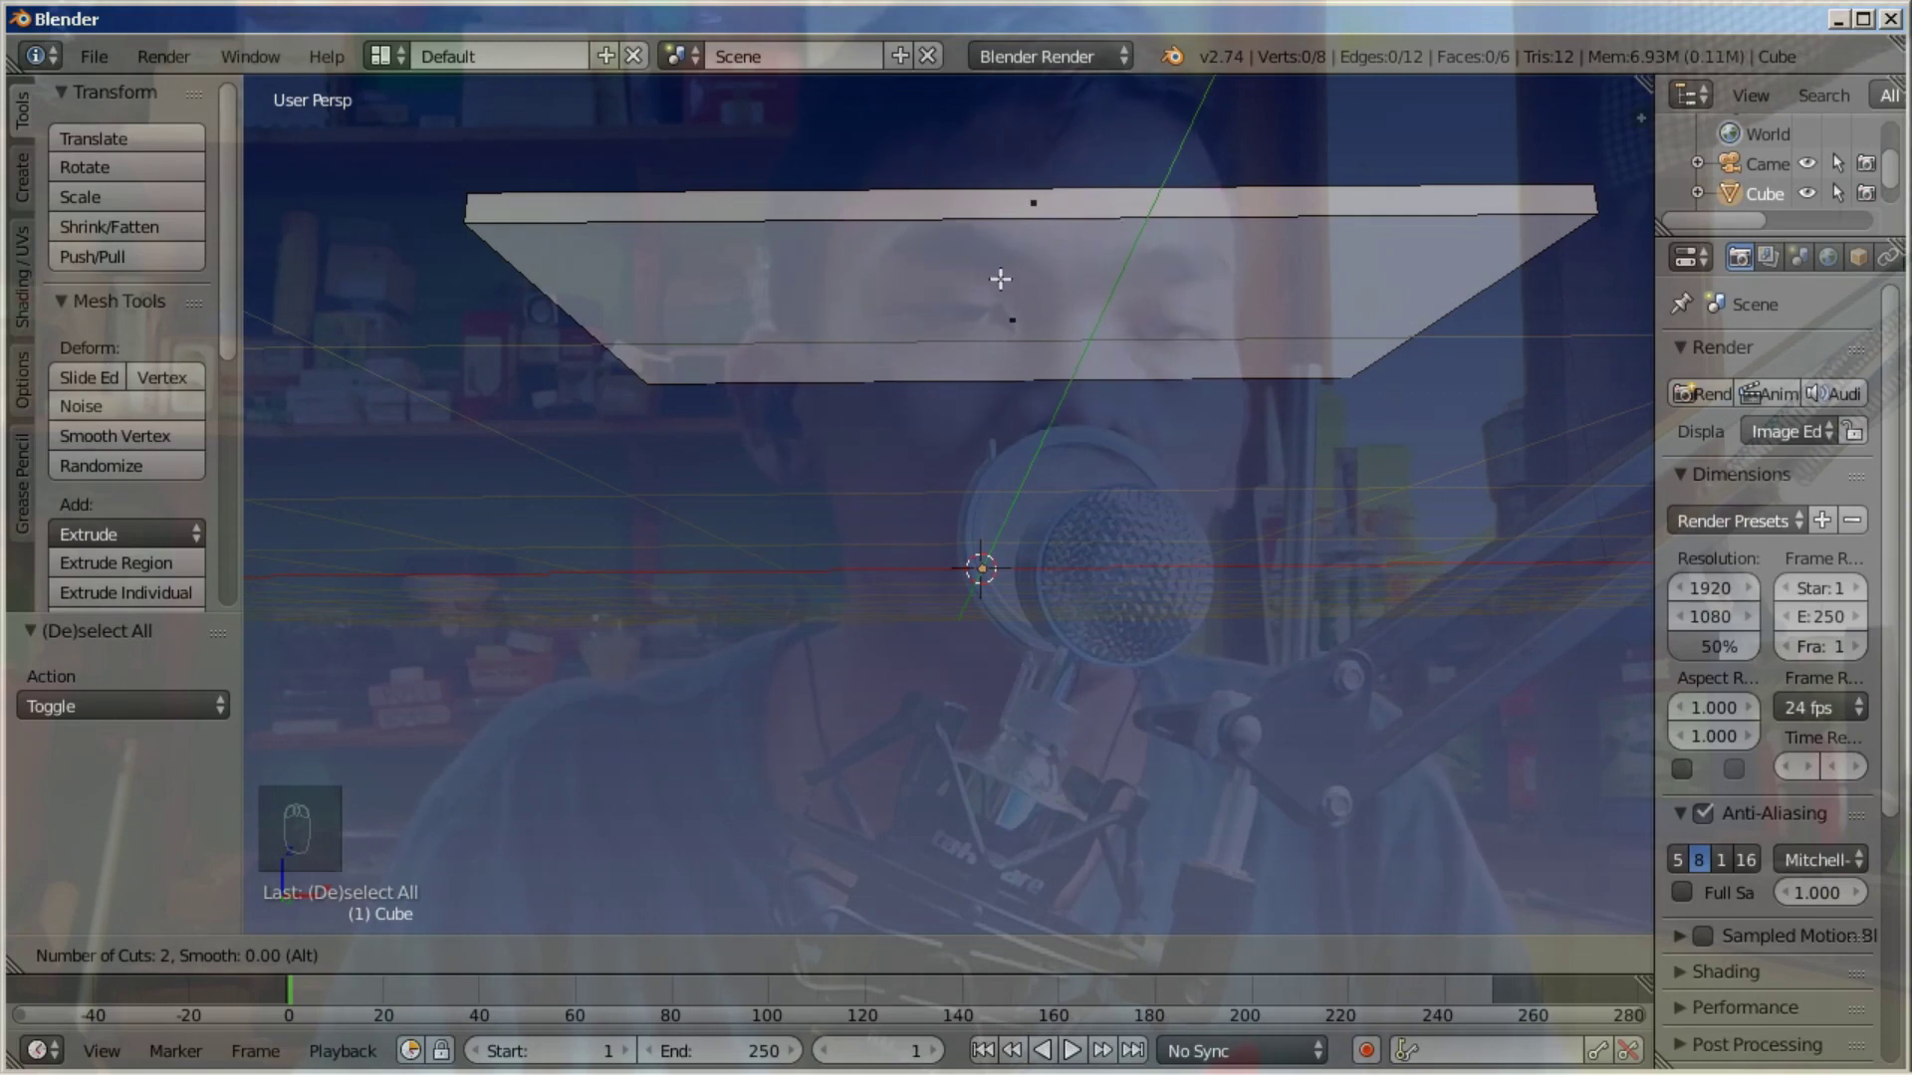
scroll(1080, 231, "down", 1)
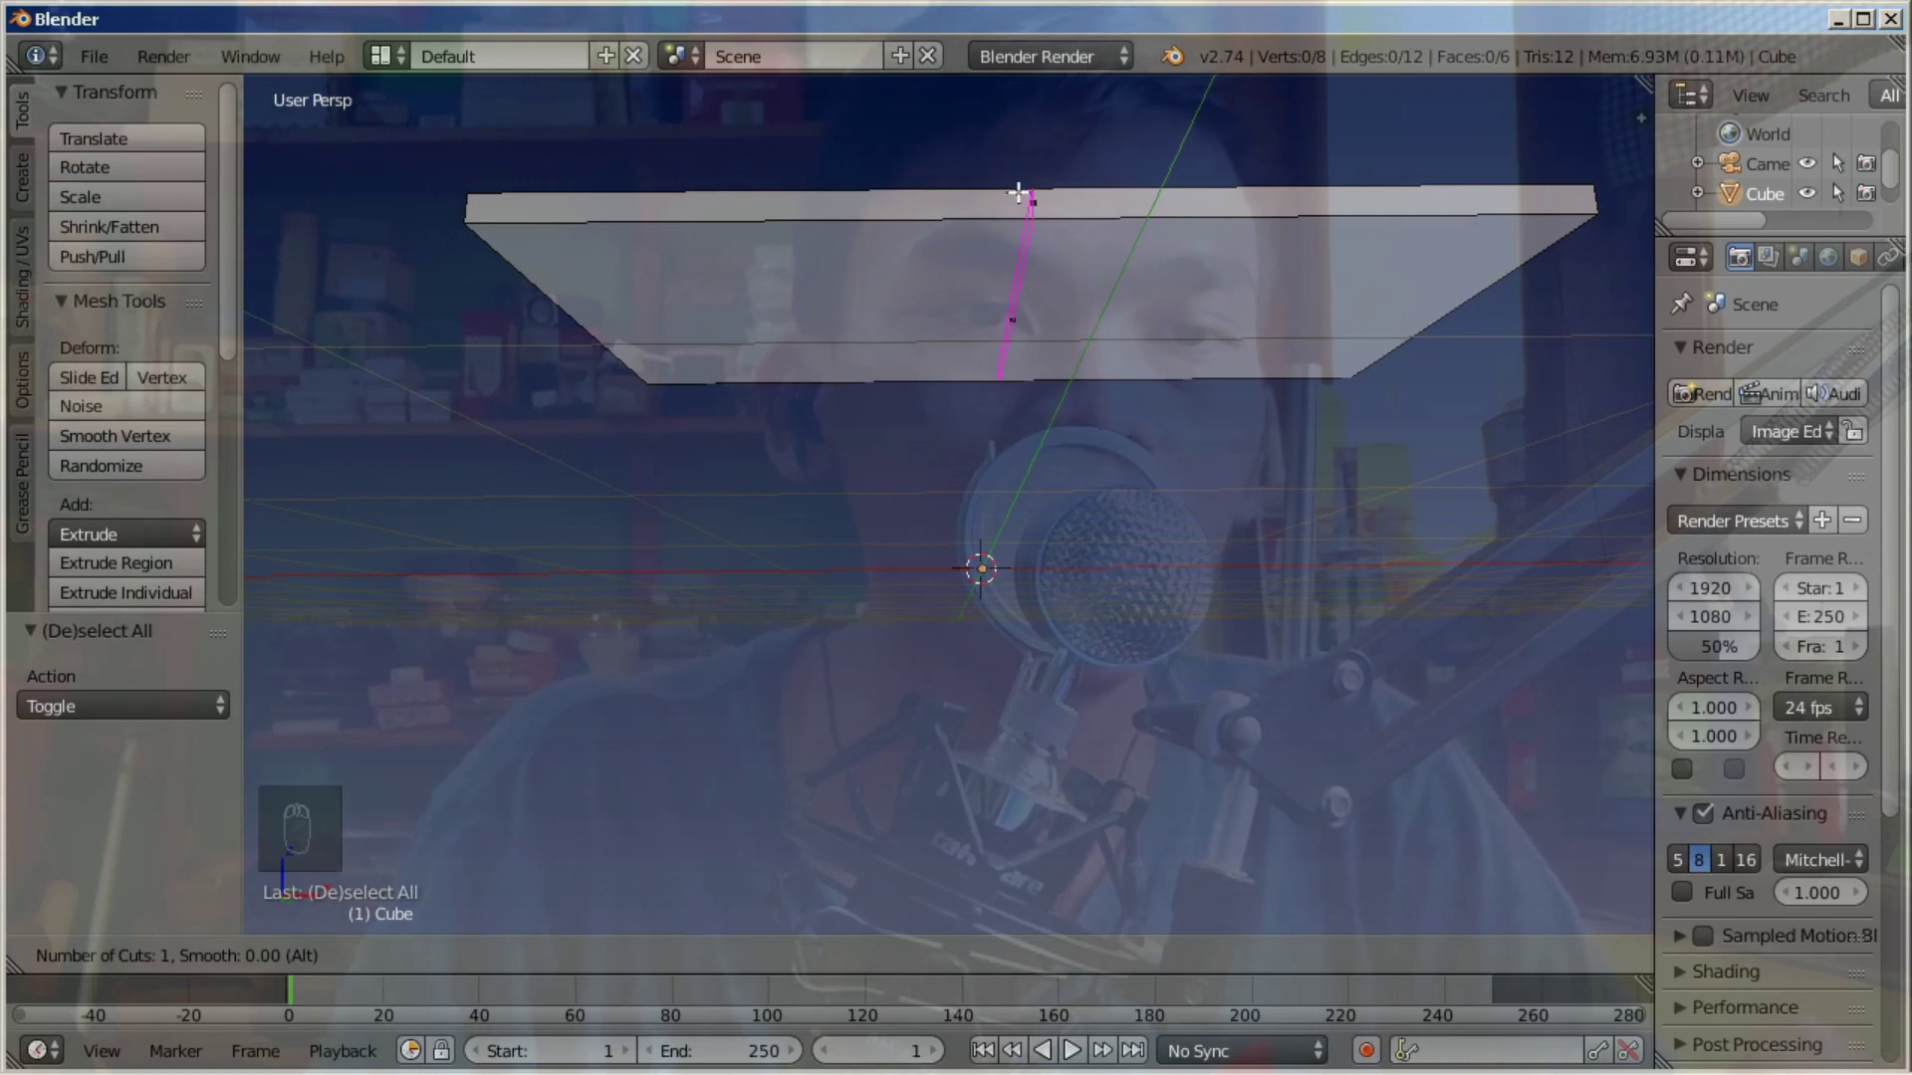
scroll(1029, 231, "up", 1)
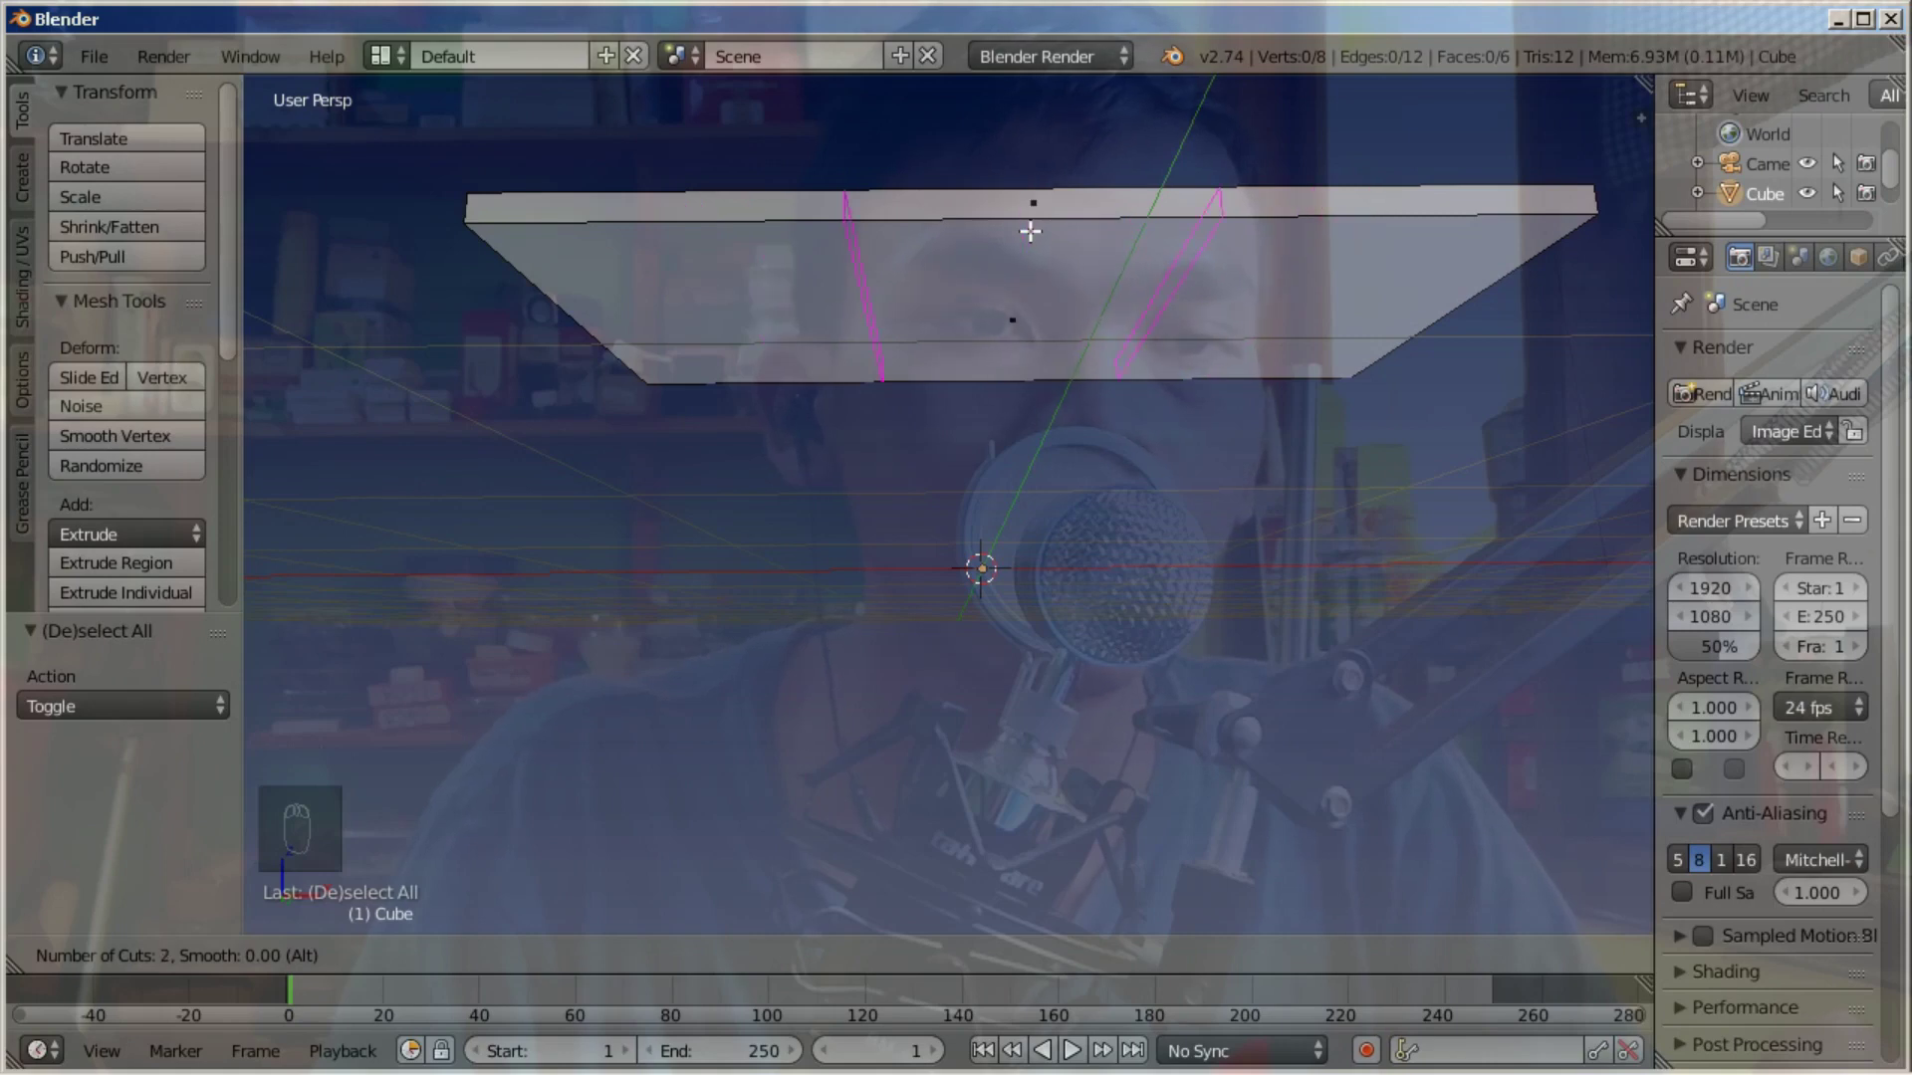
scroll(1029, 231, "up", 1)
scroll(1107, 247, "down", 1)
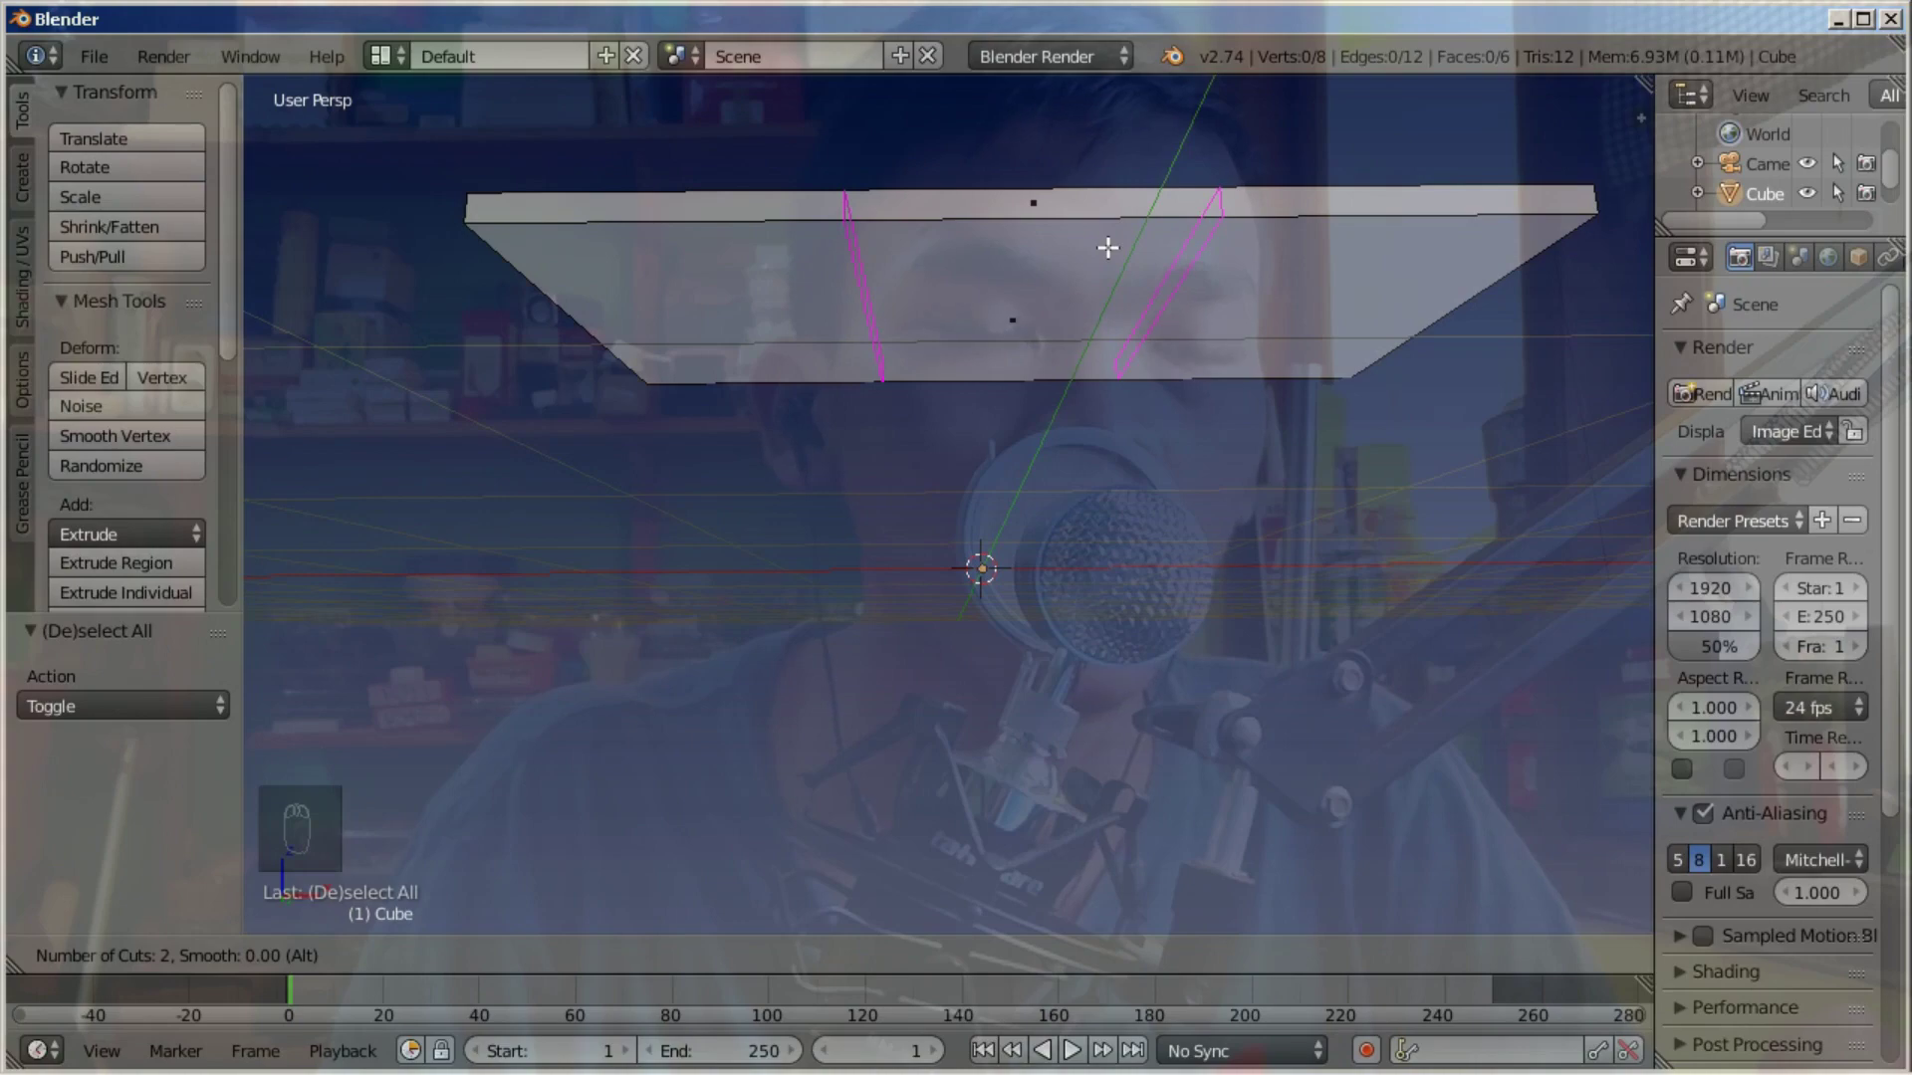
left_click(1107, 247)
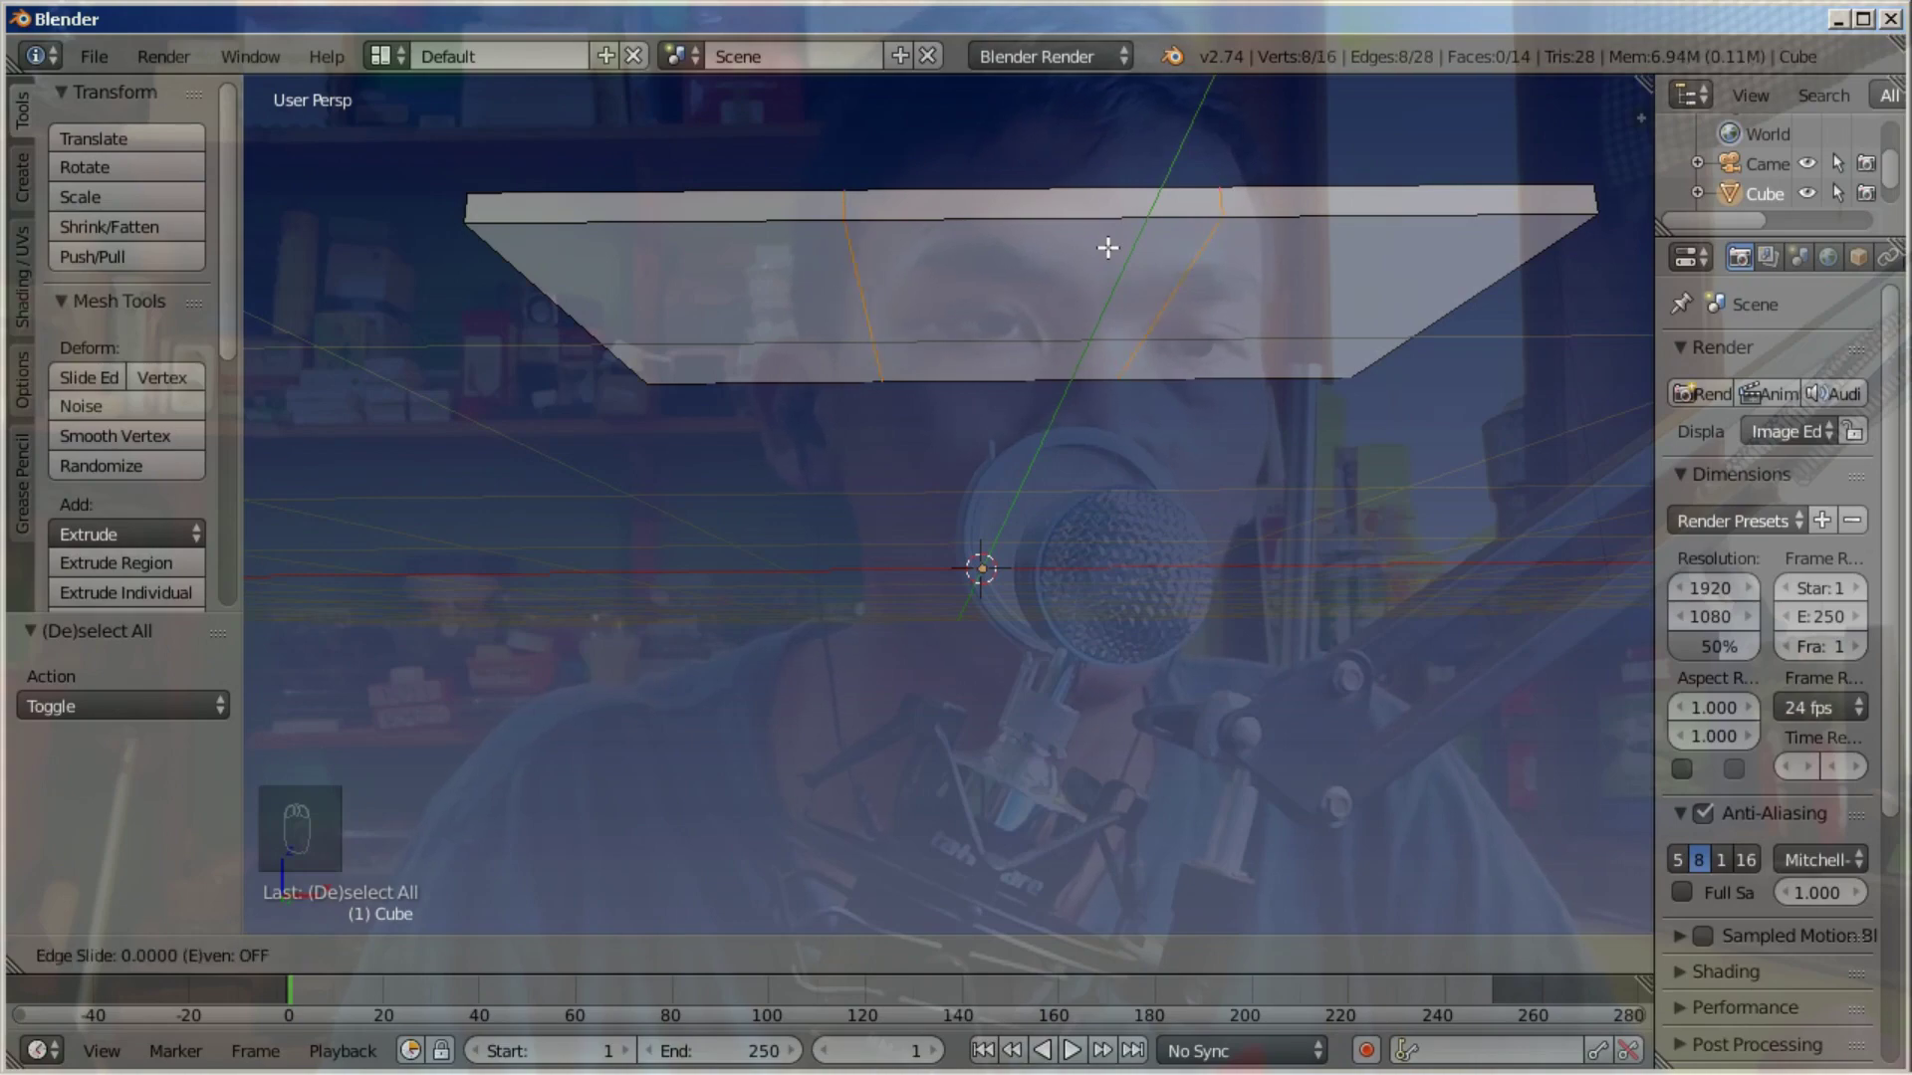
right_click(1107, 247)
Add one loop cut in each outer section of the slab, sliding each close to the nearest existing cut to form two narrow strips
middle_click_drag(1181, 217, 1315, 255)
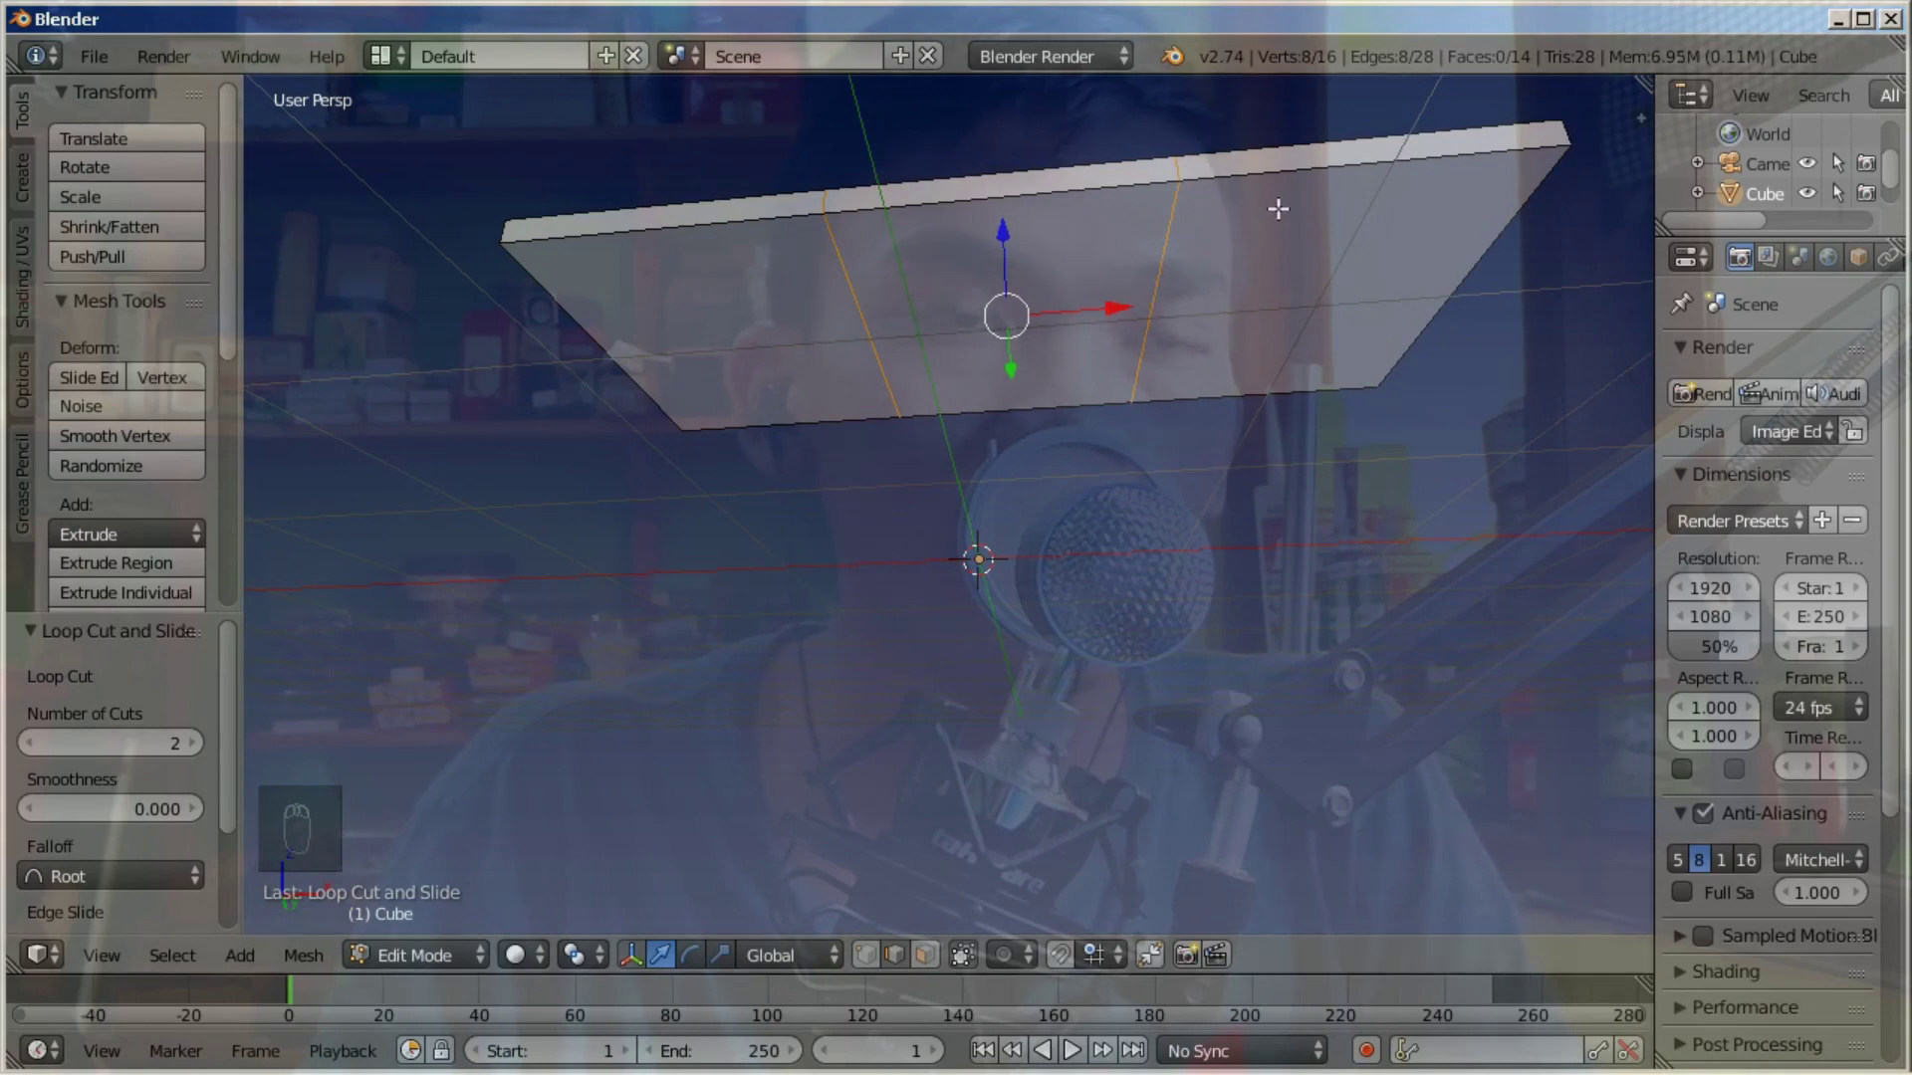
key("ctrl+r")
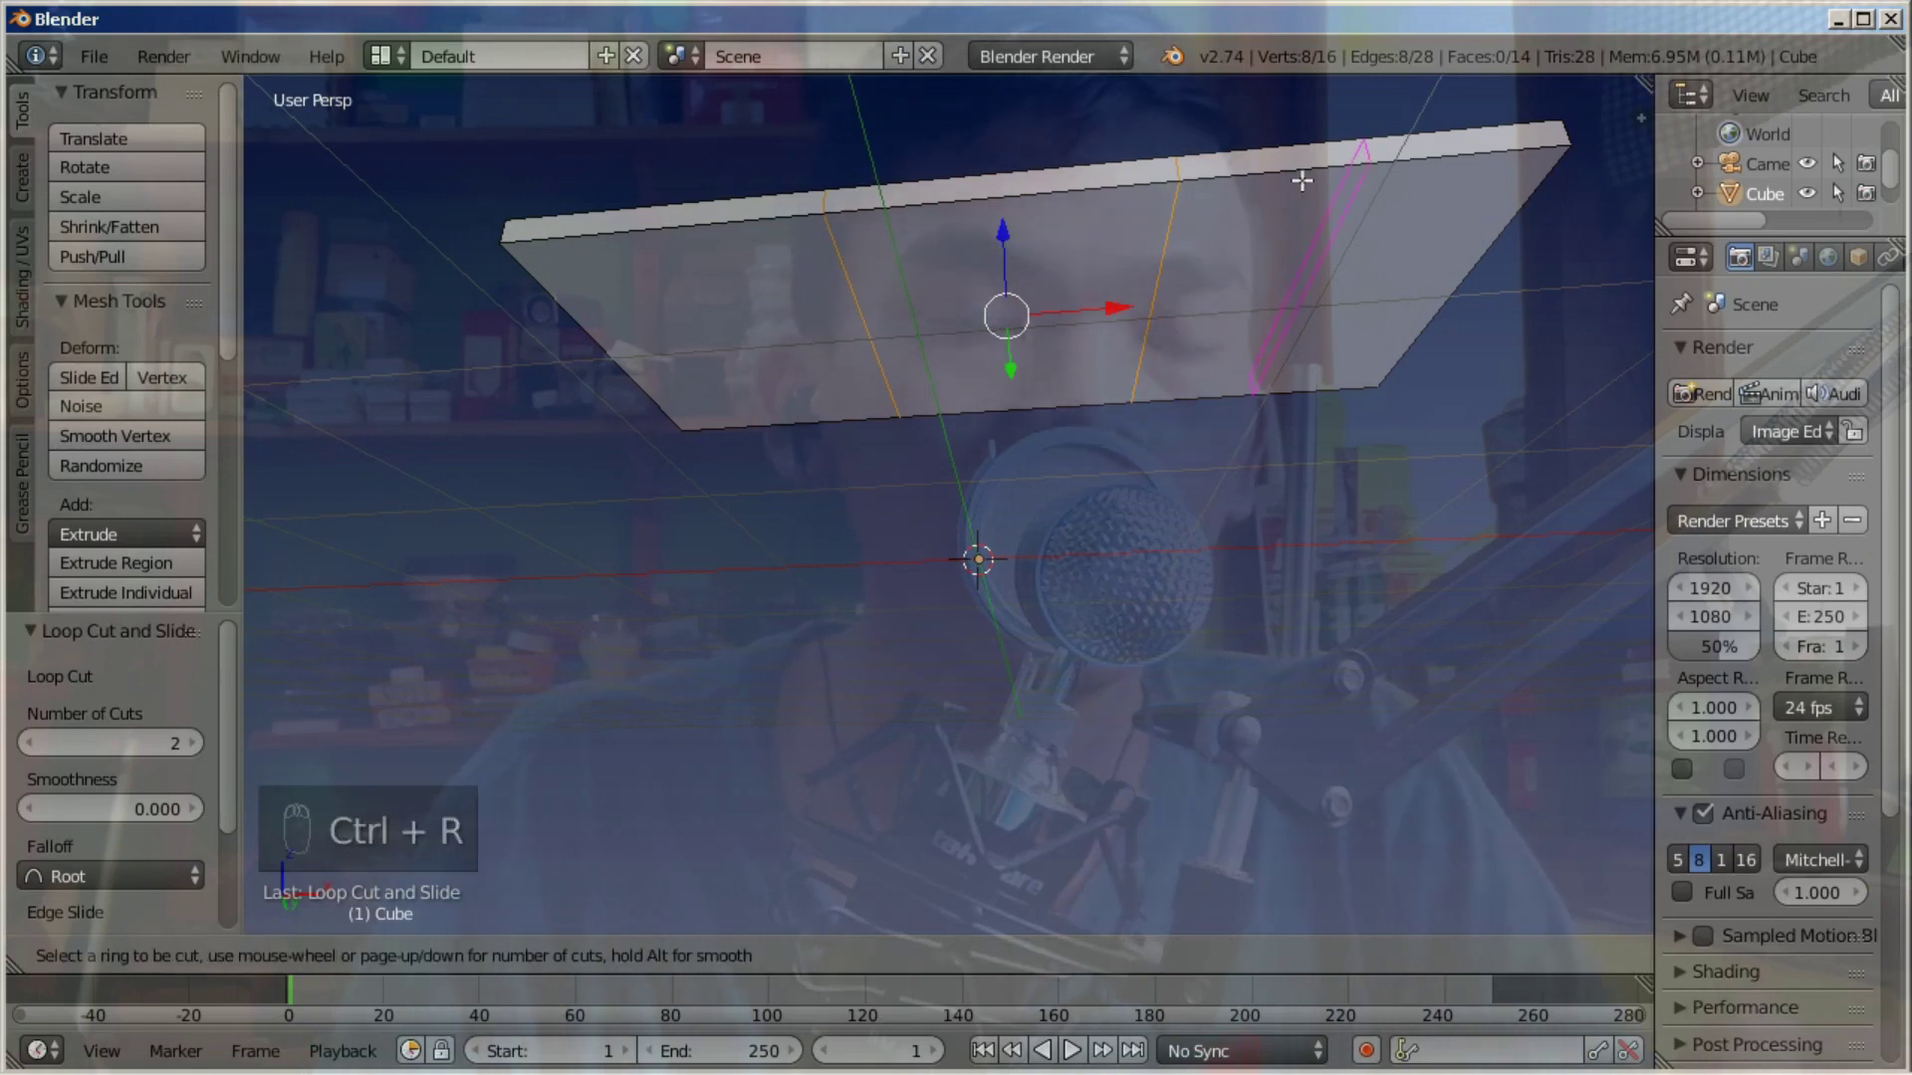
left_click(1301, 180)
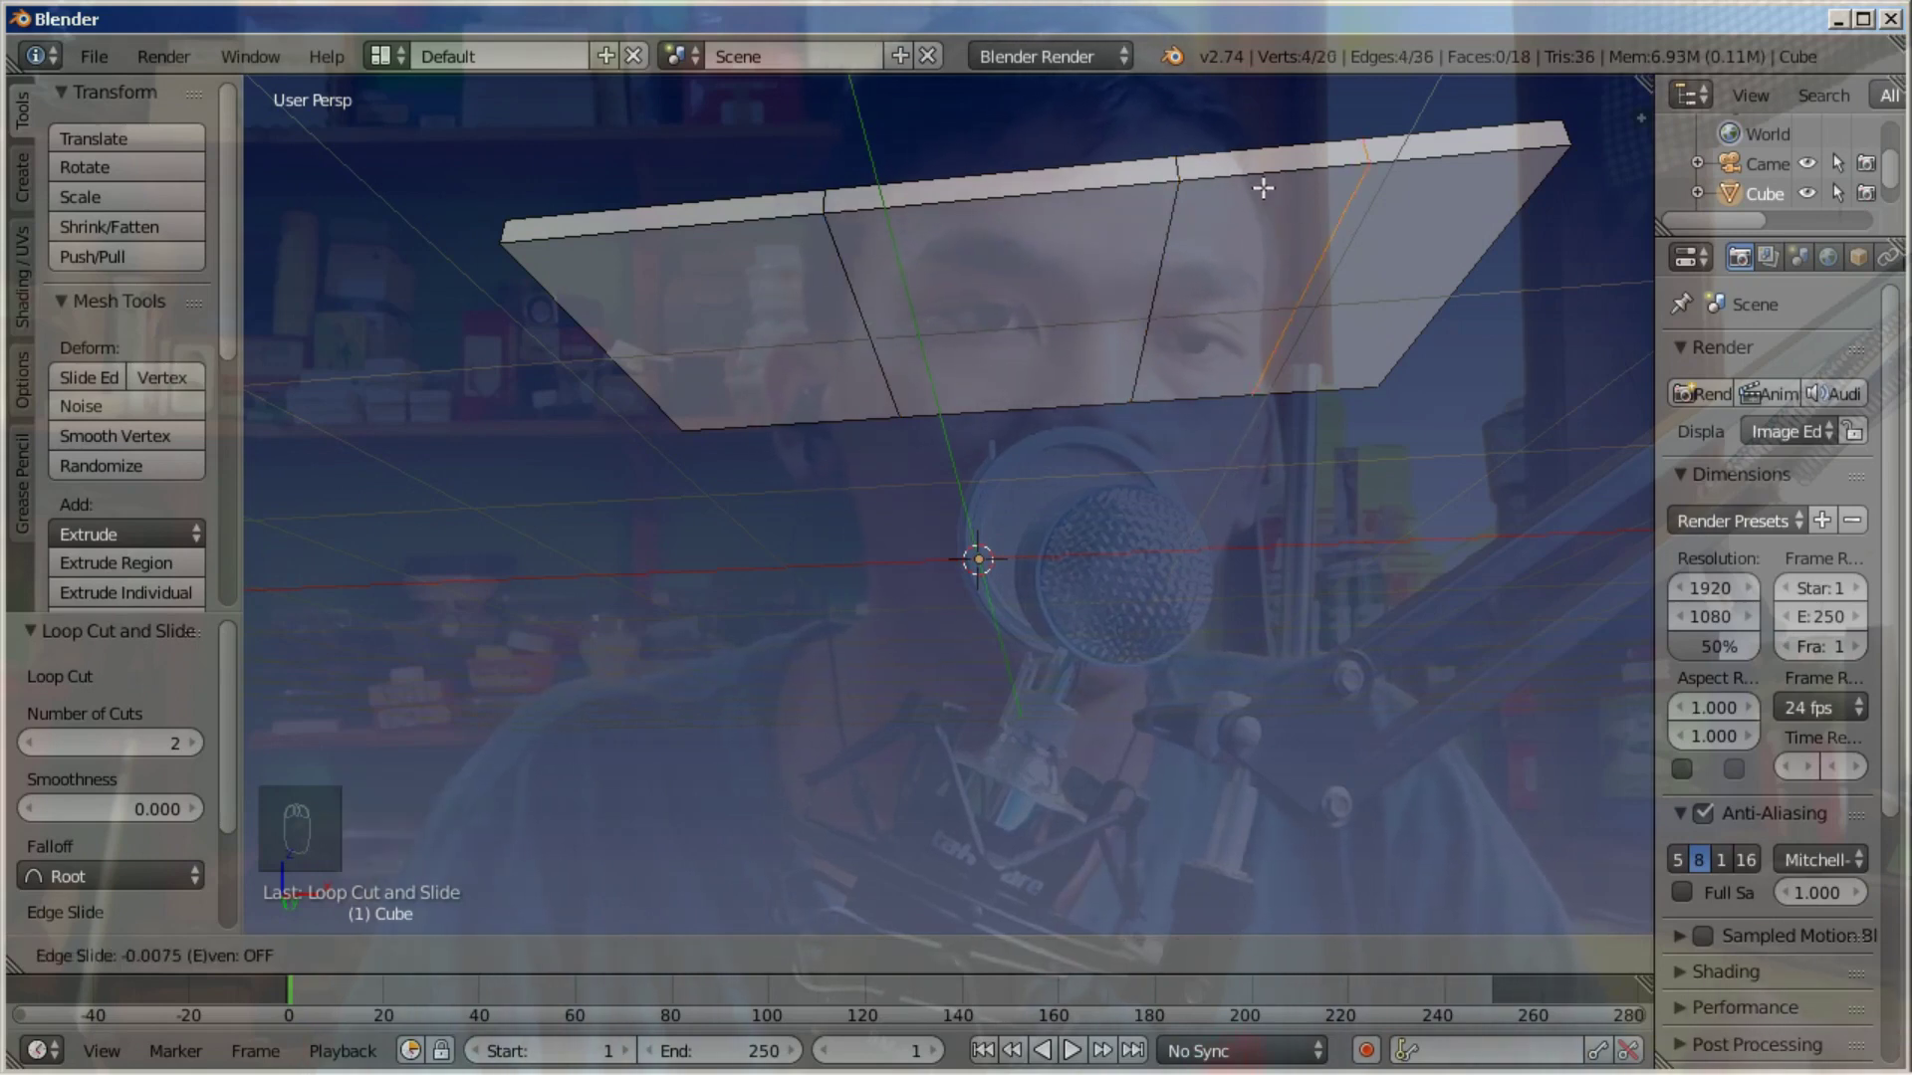
left_click(1175, 201)
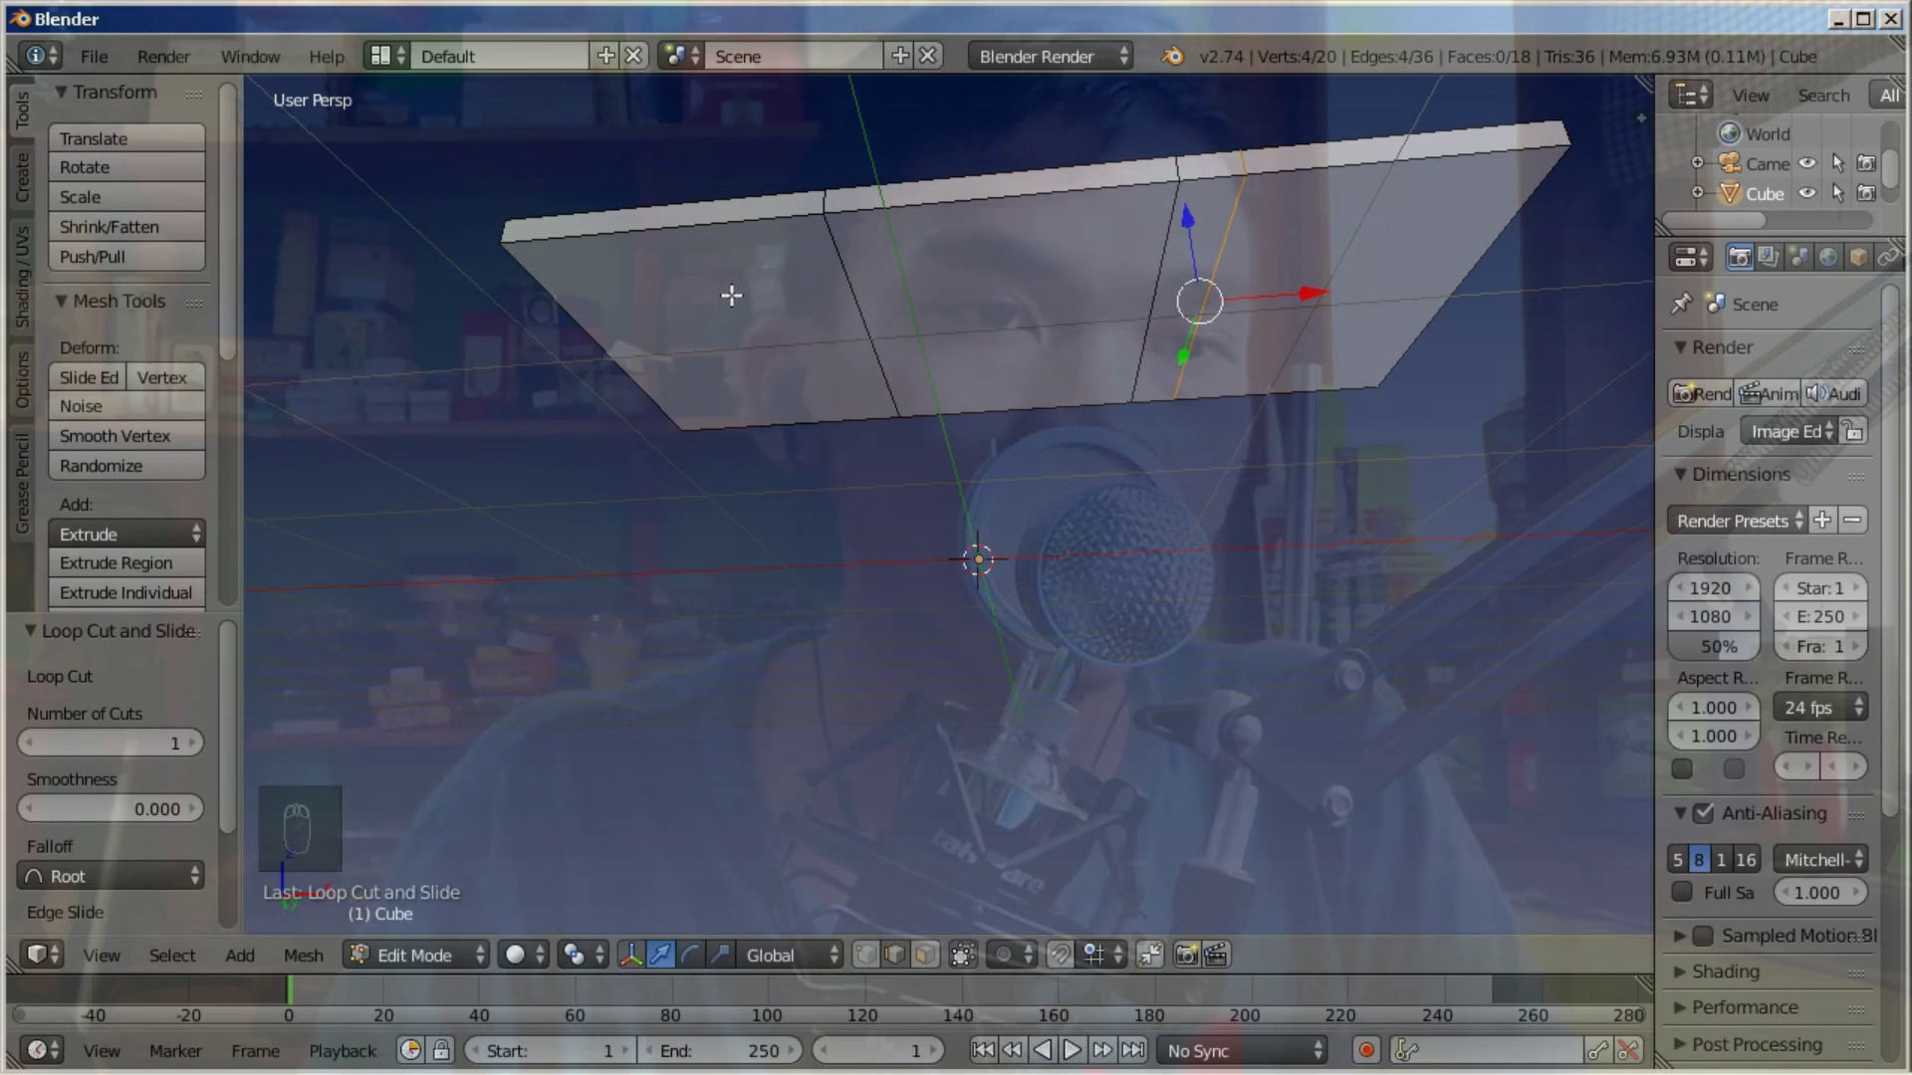
key("ctrl+r")
left_click(763, 225)
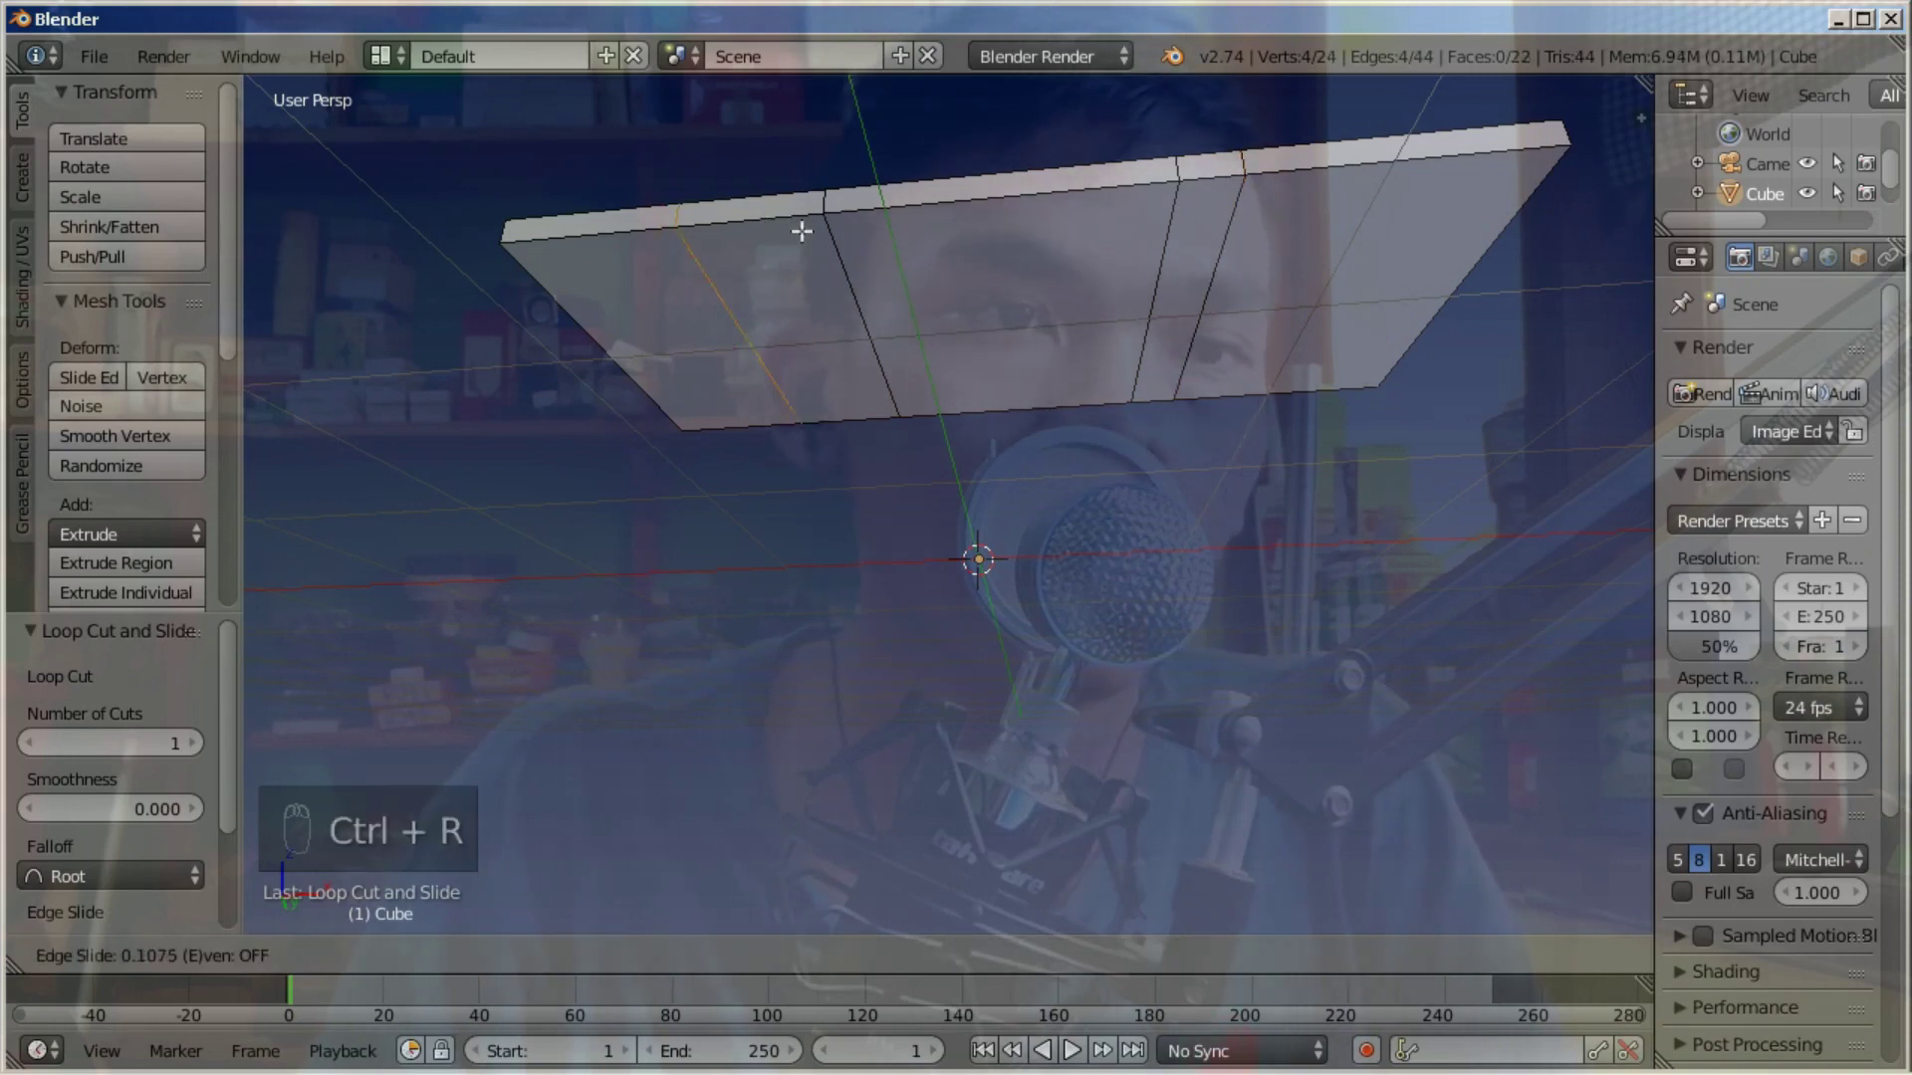
left_click(872, 261)
Switch to face selection and select the two narrow strip faces on the slab's underside
middle_click_drag(1129, 315, 1101, 508)
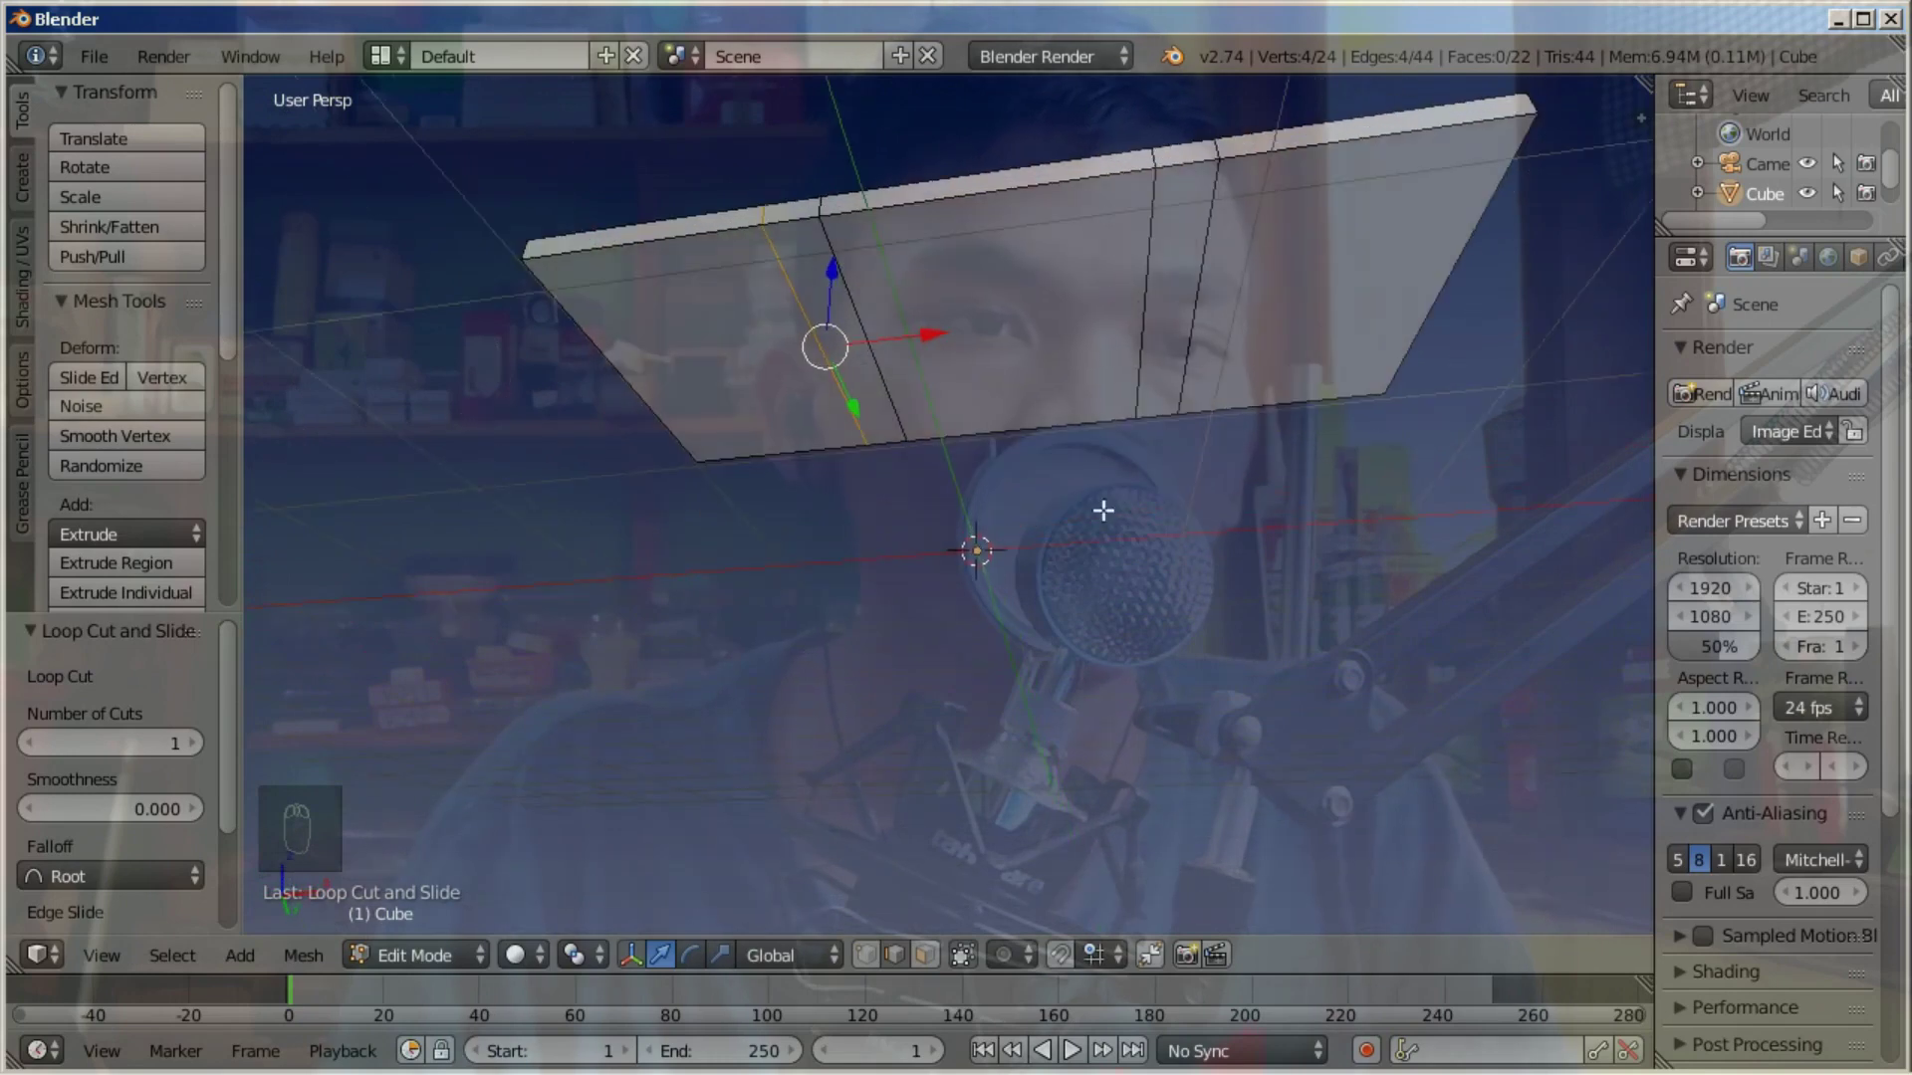
left_click(925, 956)
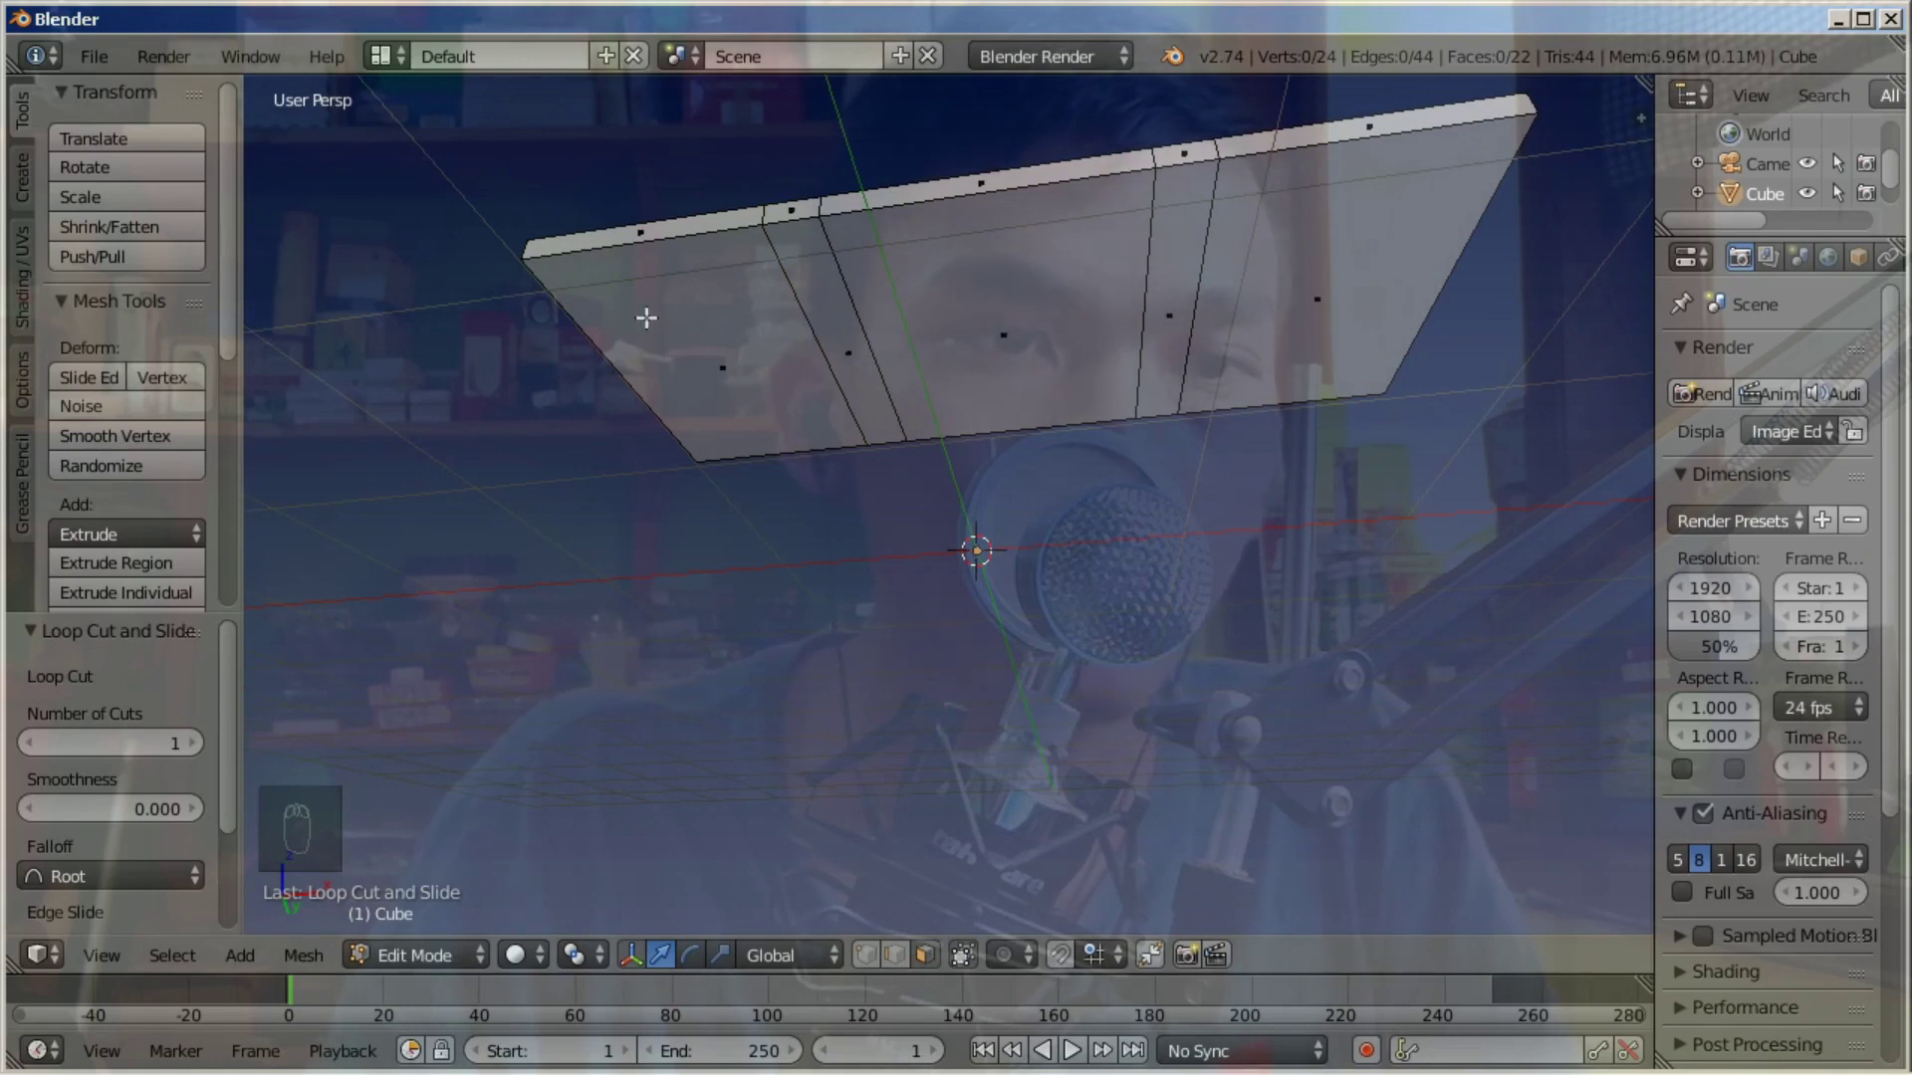
right_click(849, 337)
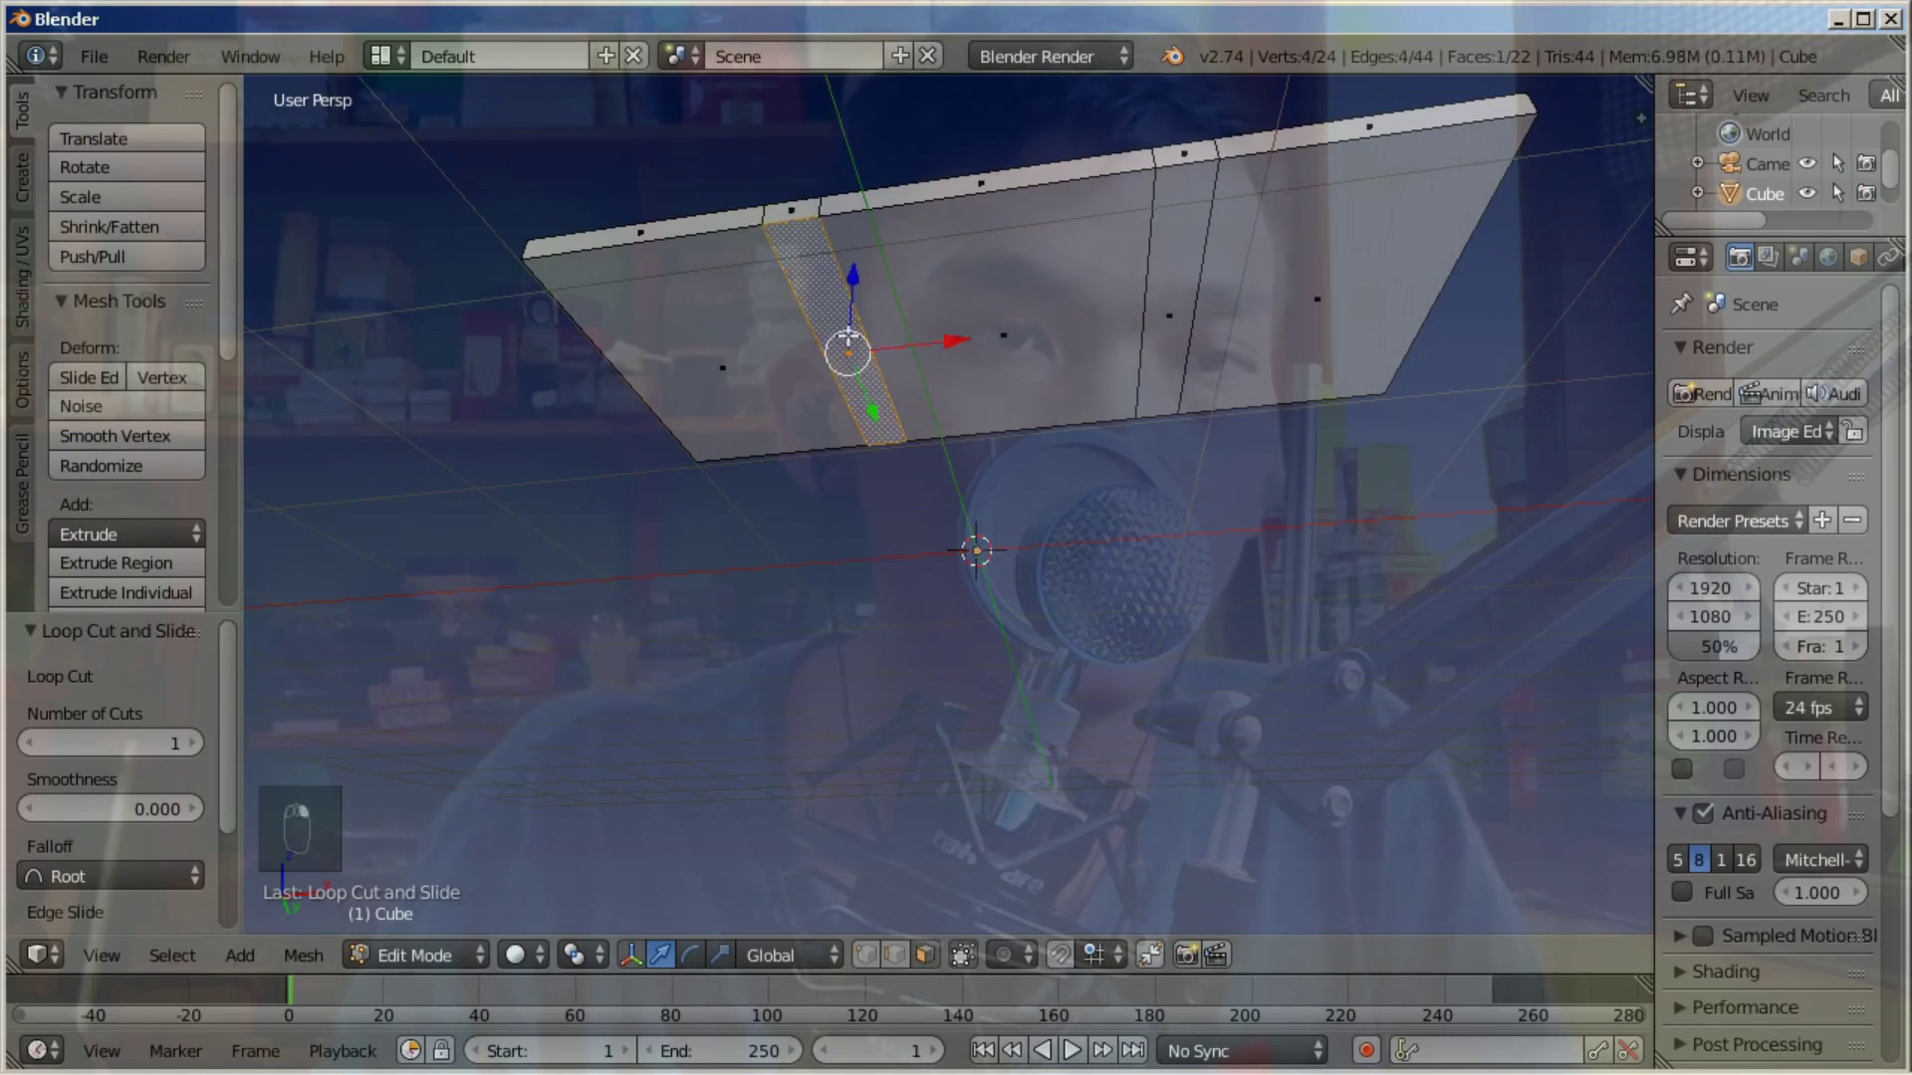
right_click(1185, 219, "shift")
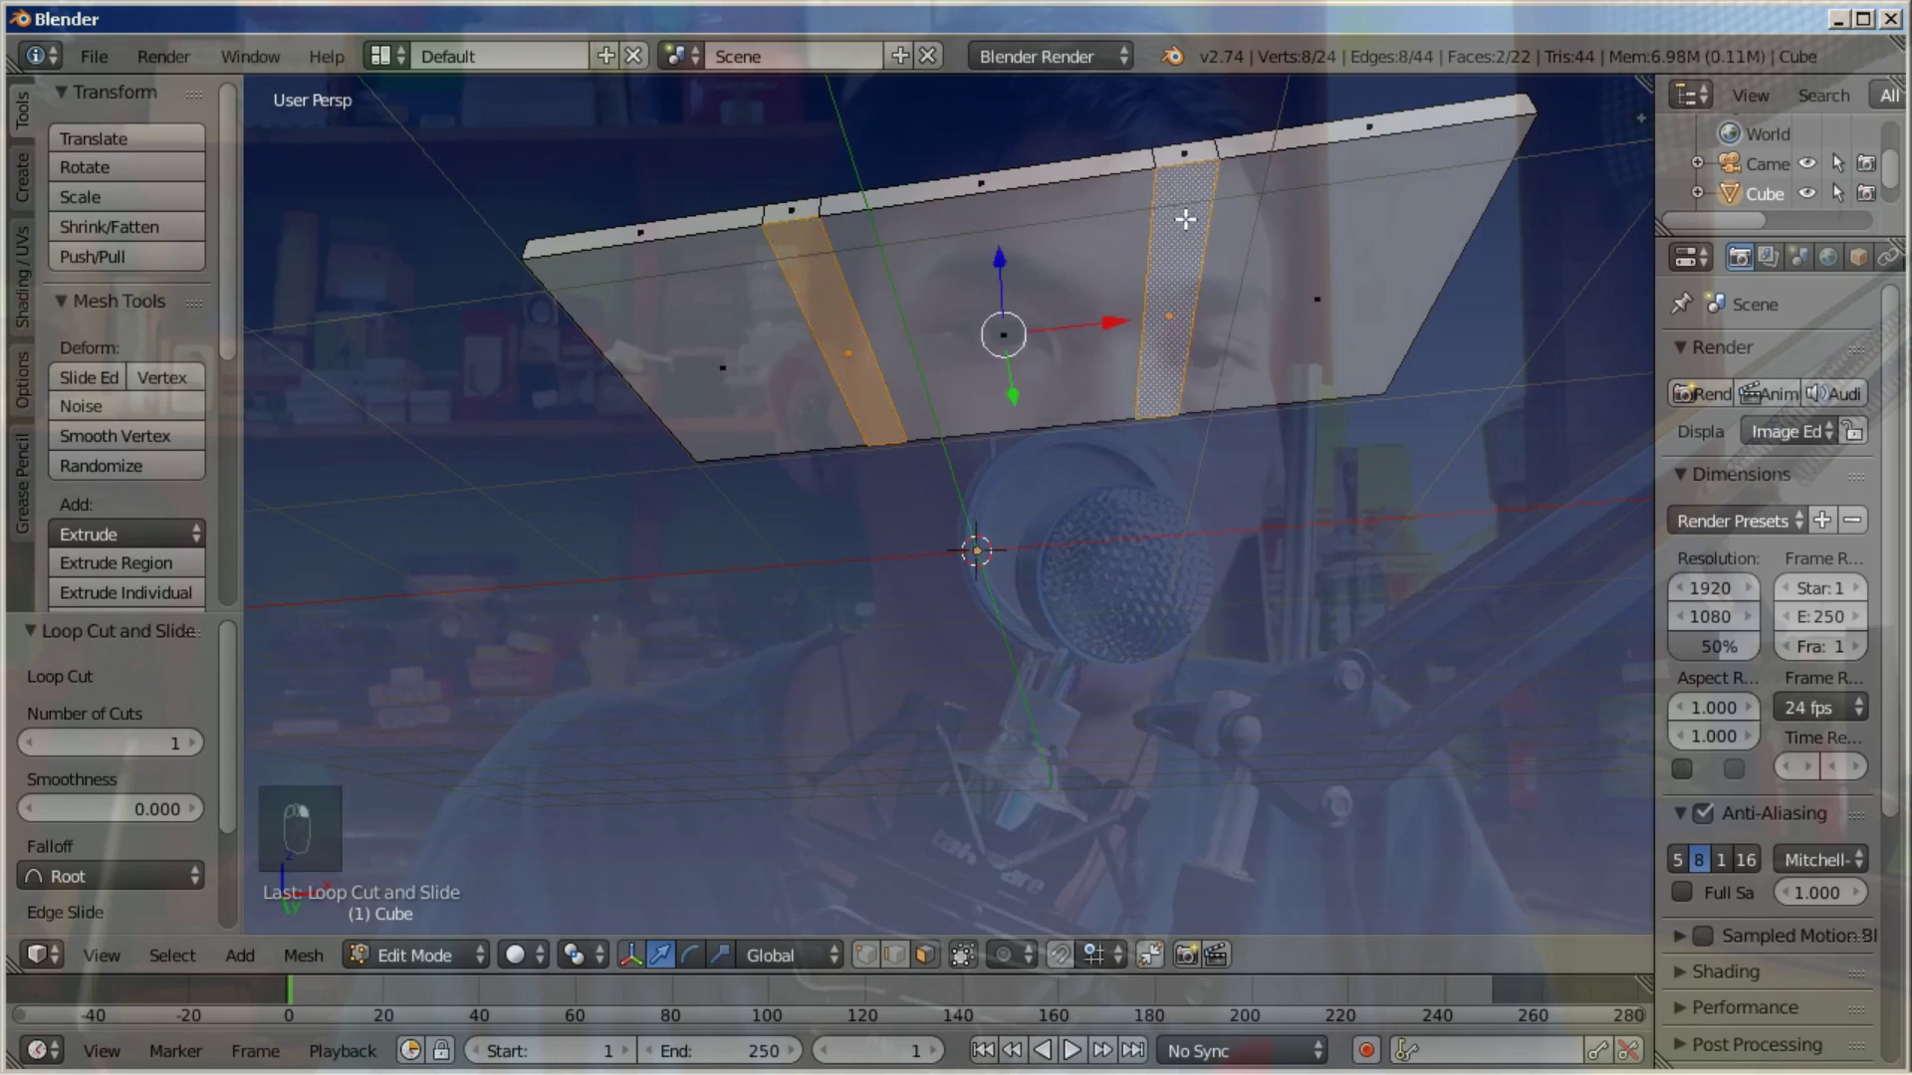
Try to move the two selected underside strip faces along Z, and undo that move
middle_click_drag(975, 405, 1017, 522)
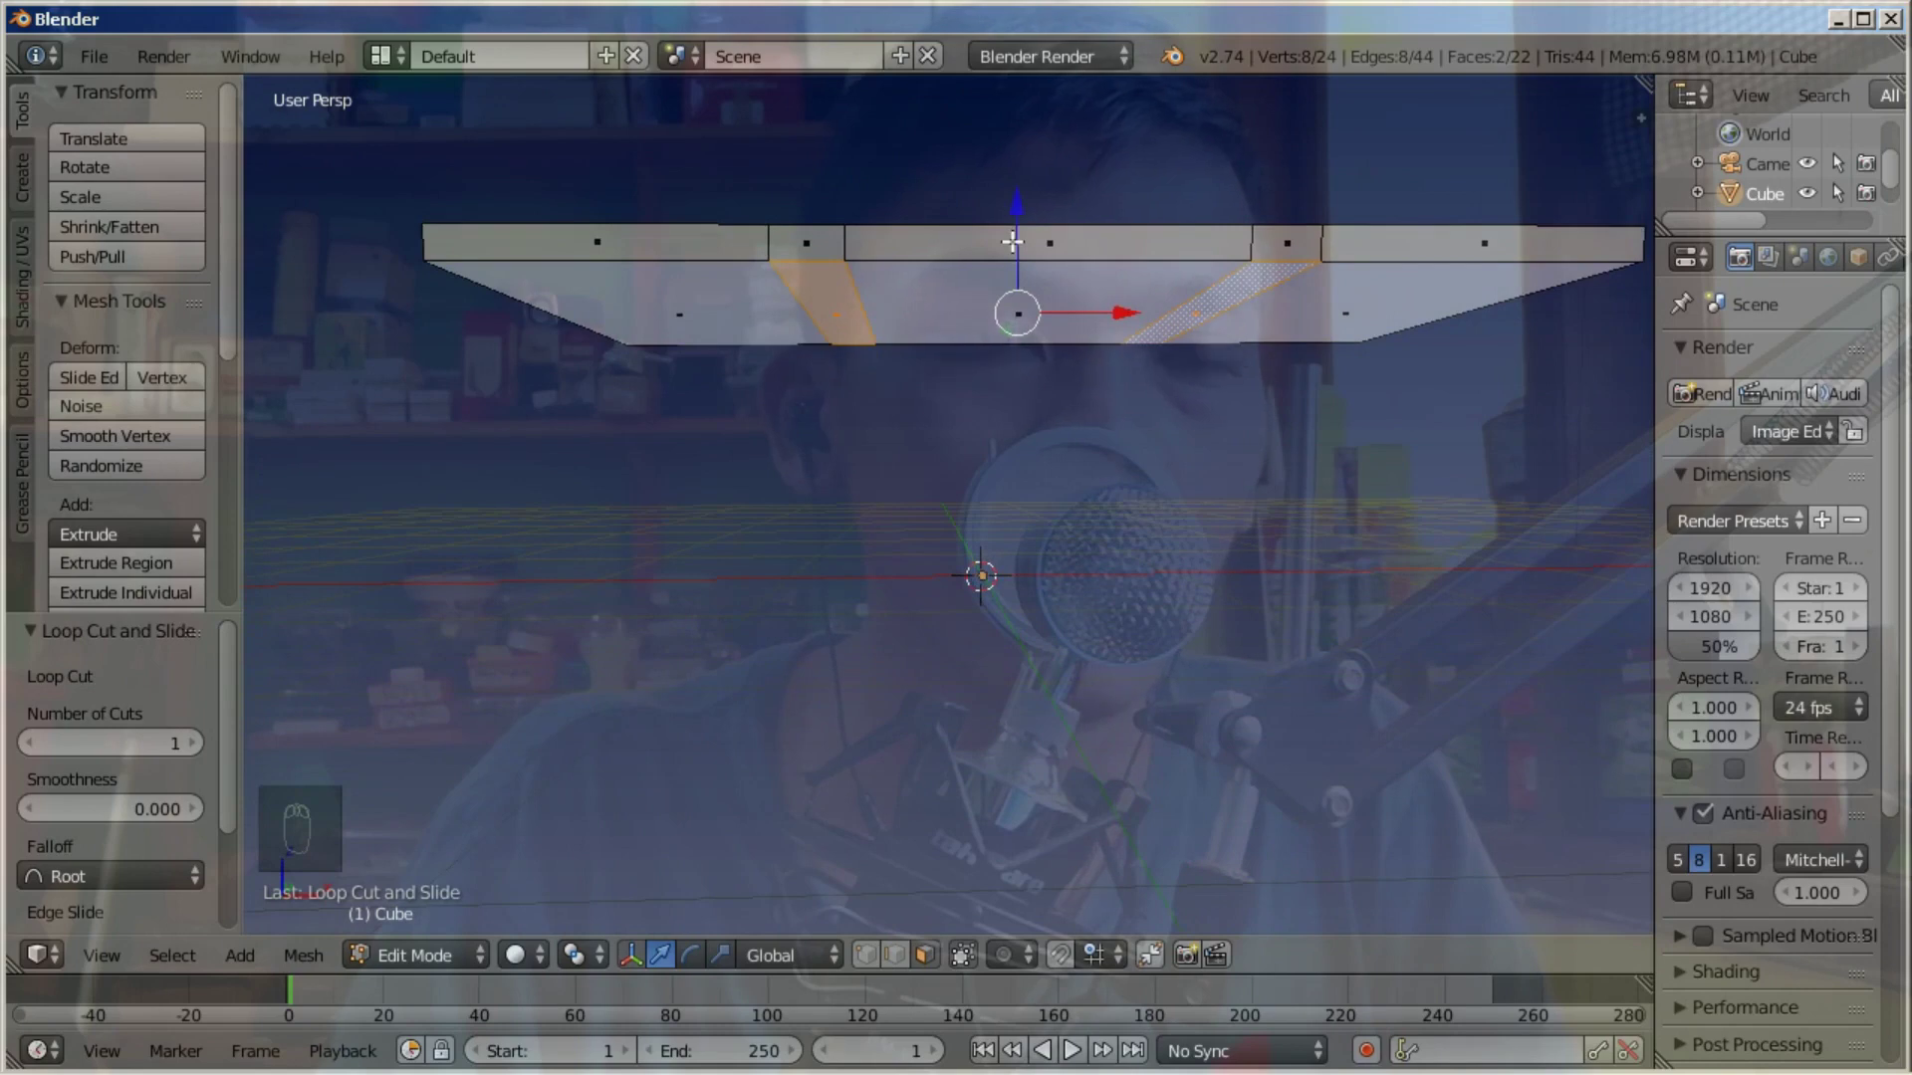
key("e")
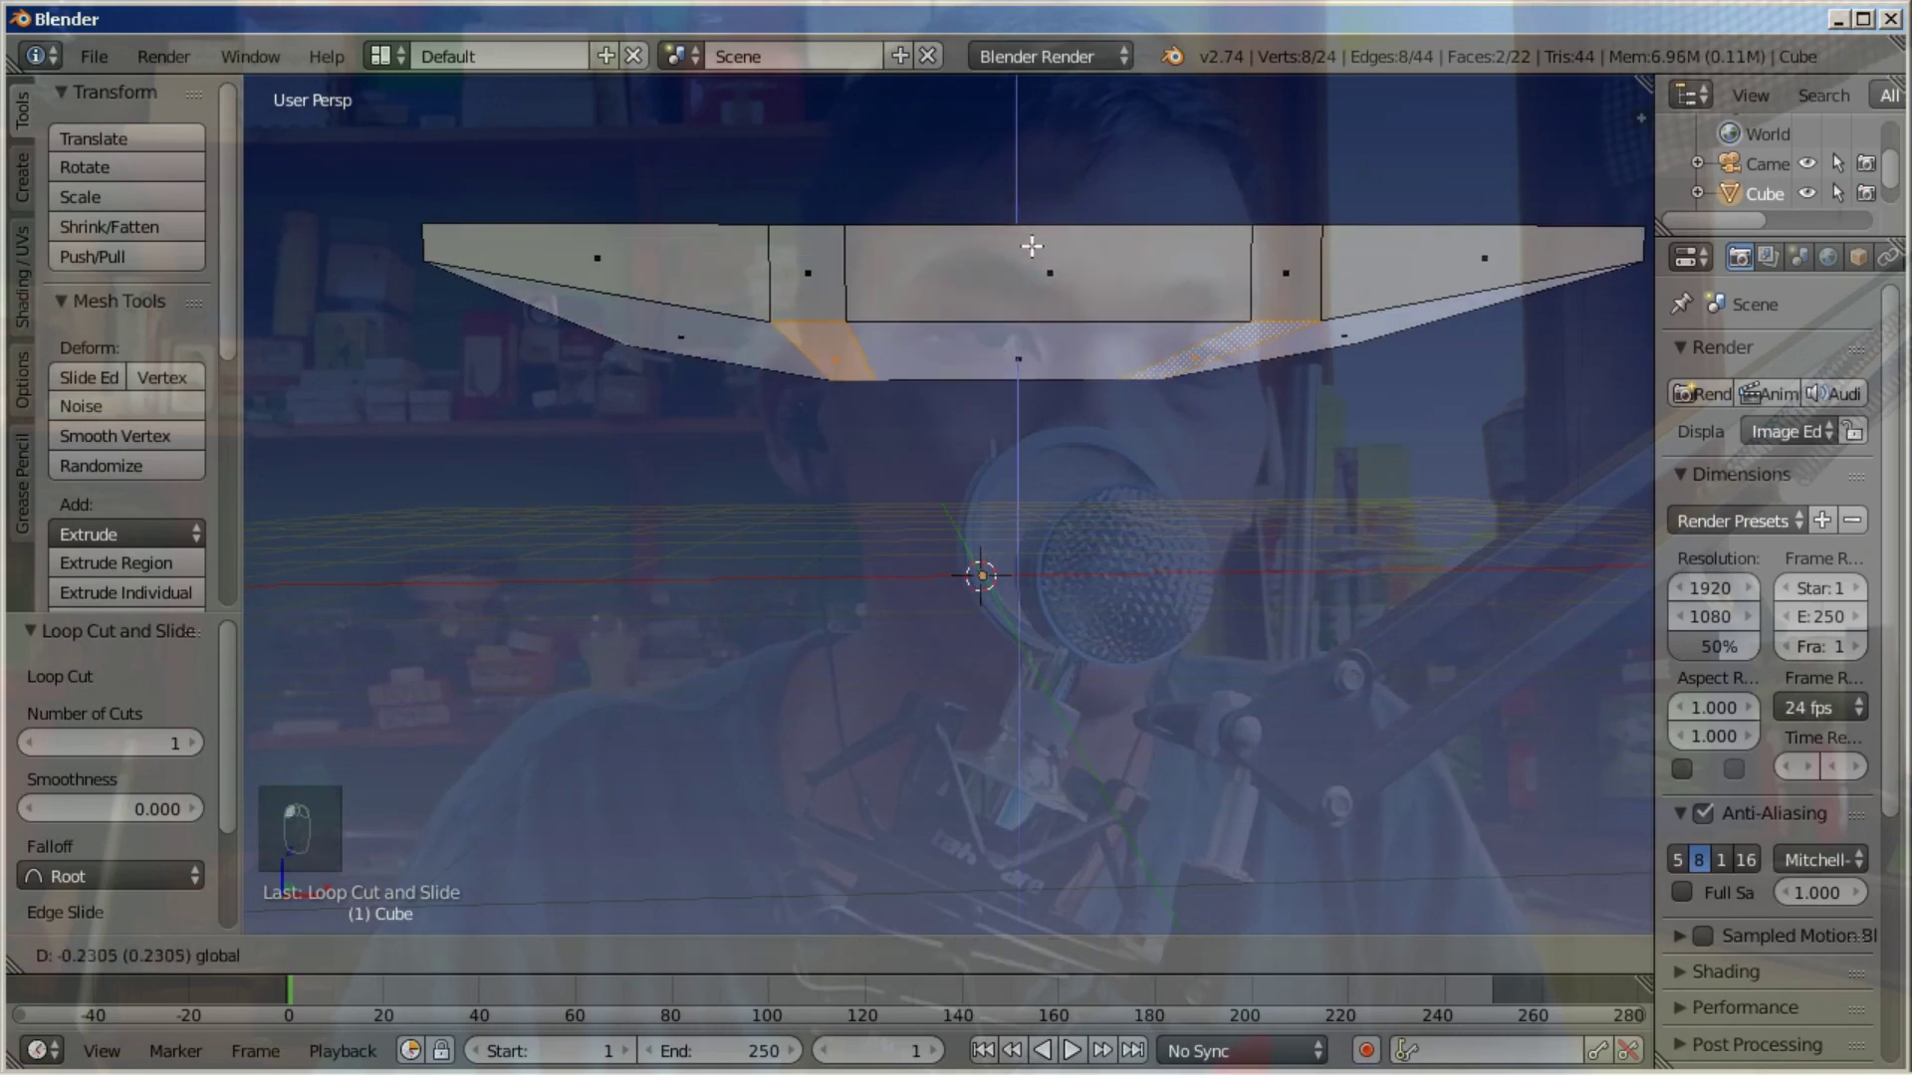
left_click(1026, 204)
key("ctrl+z")
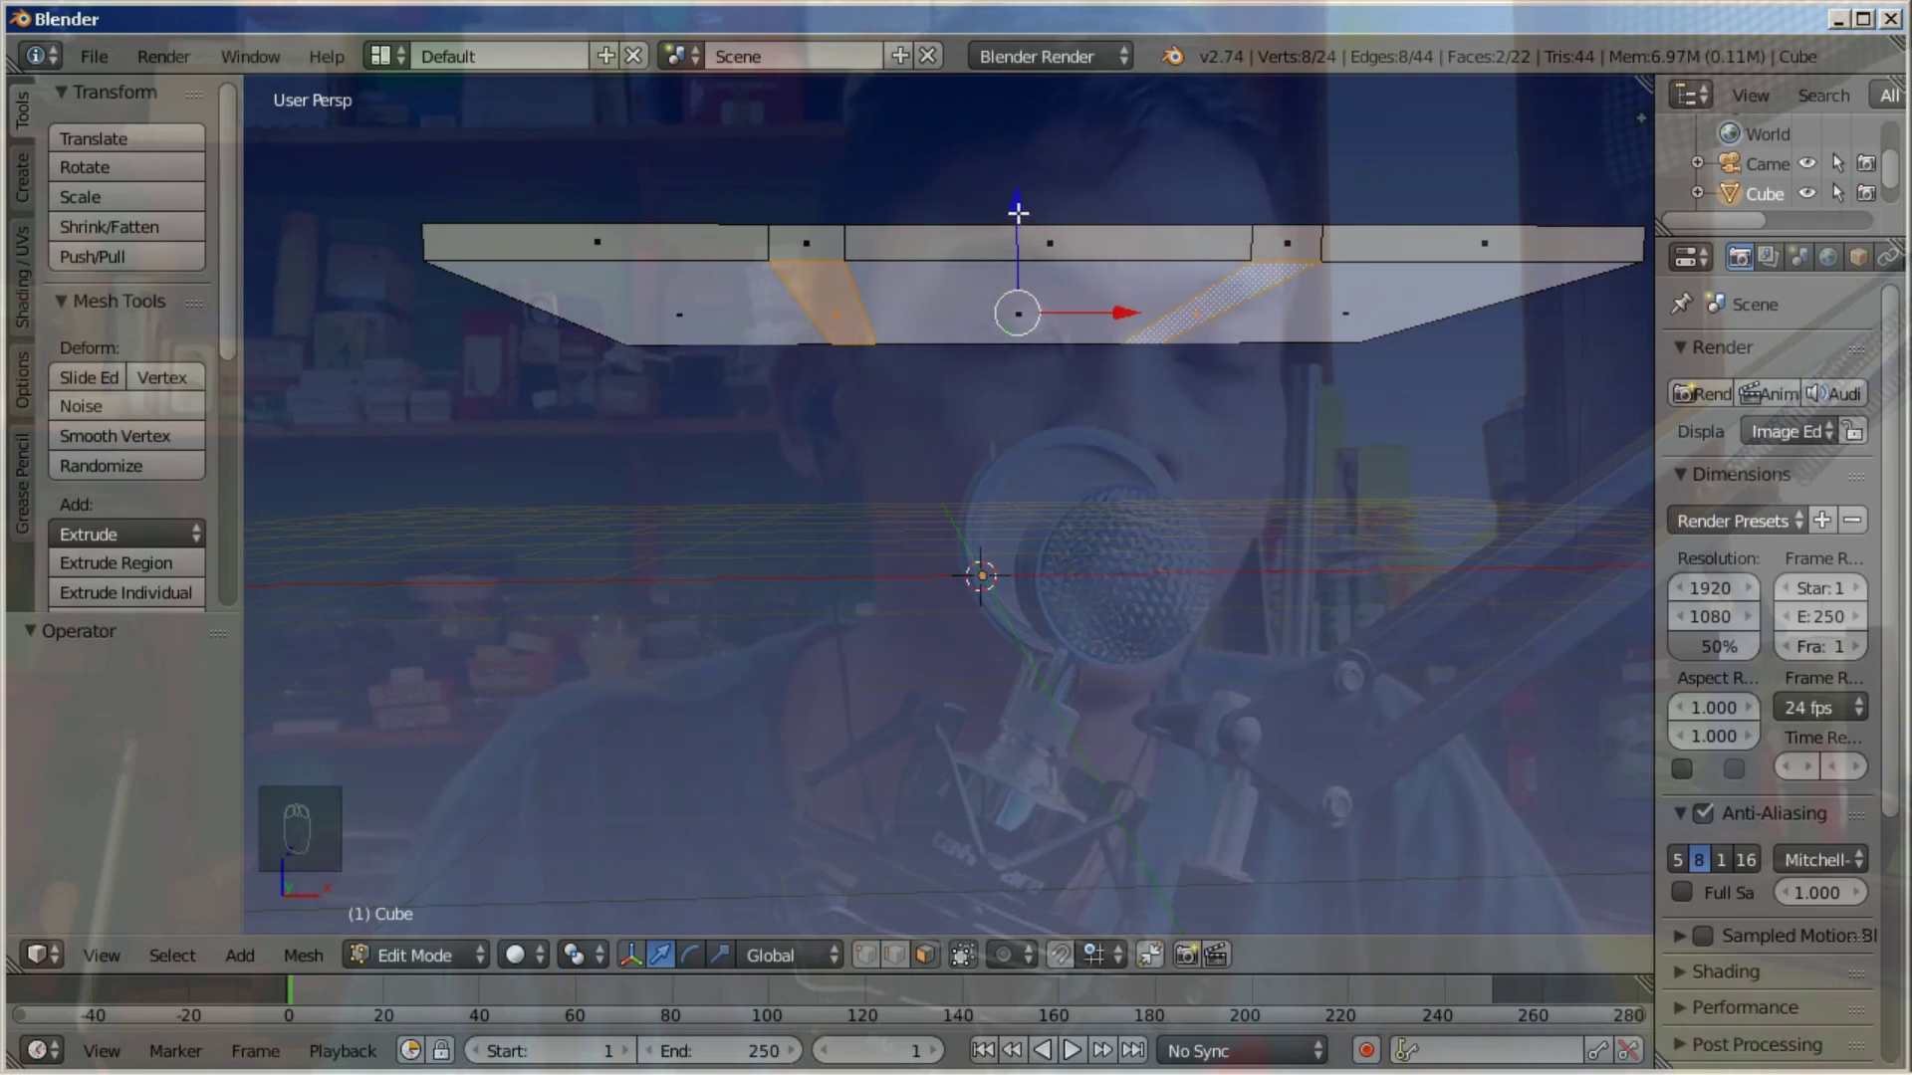
Extrude the two underside strip faces about 1.89 units downward to form a pair of slab-like legs
key("e")
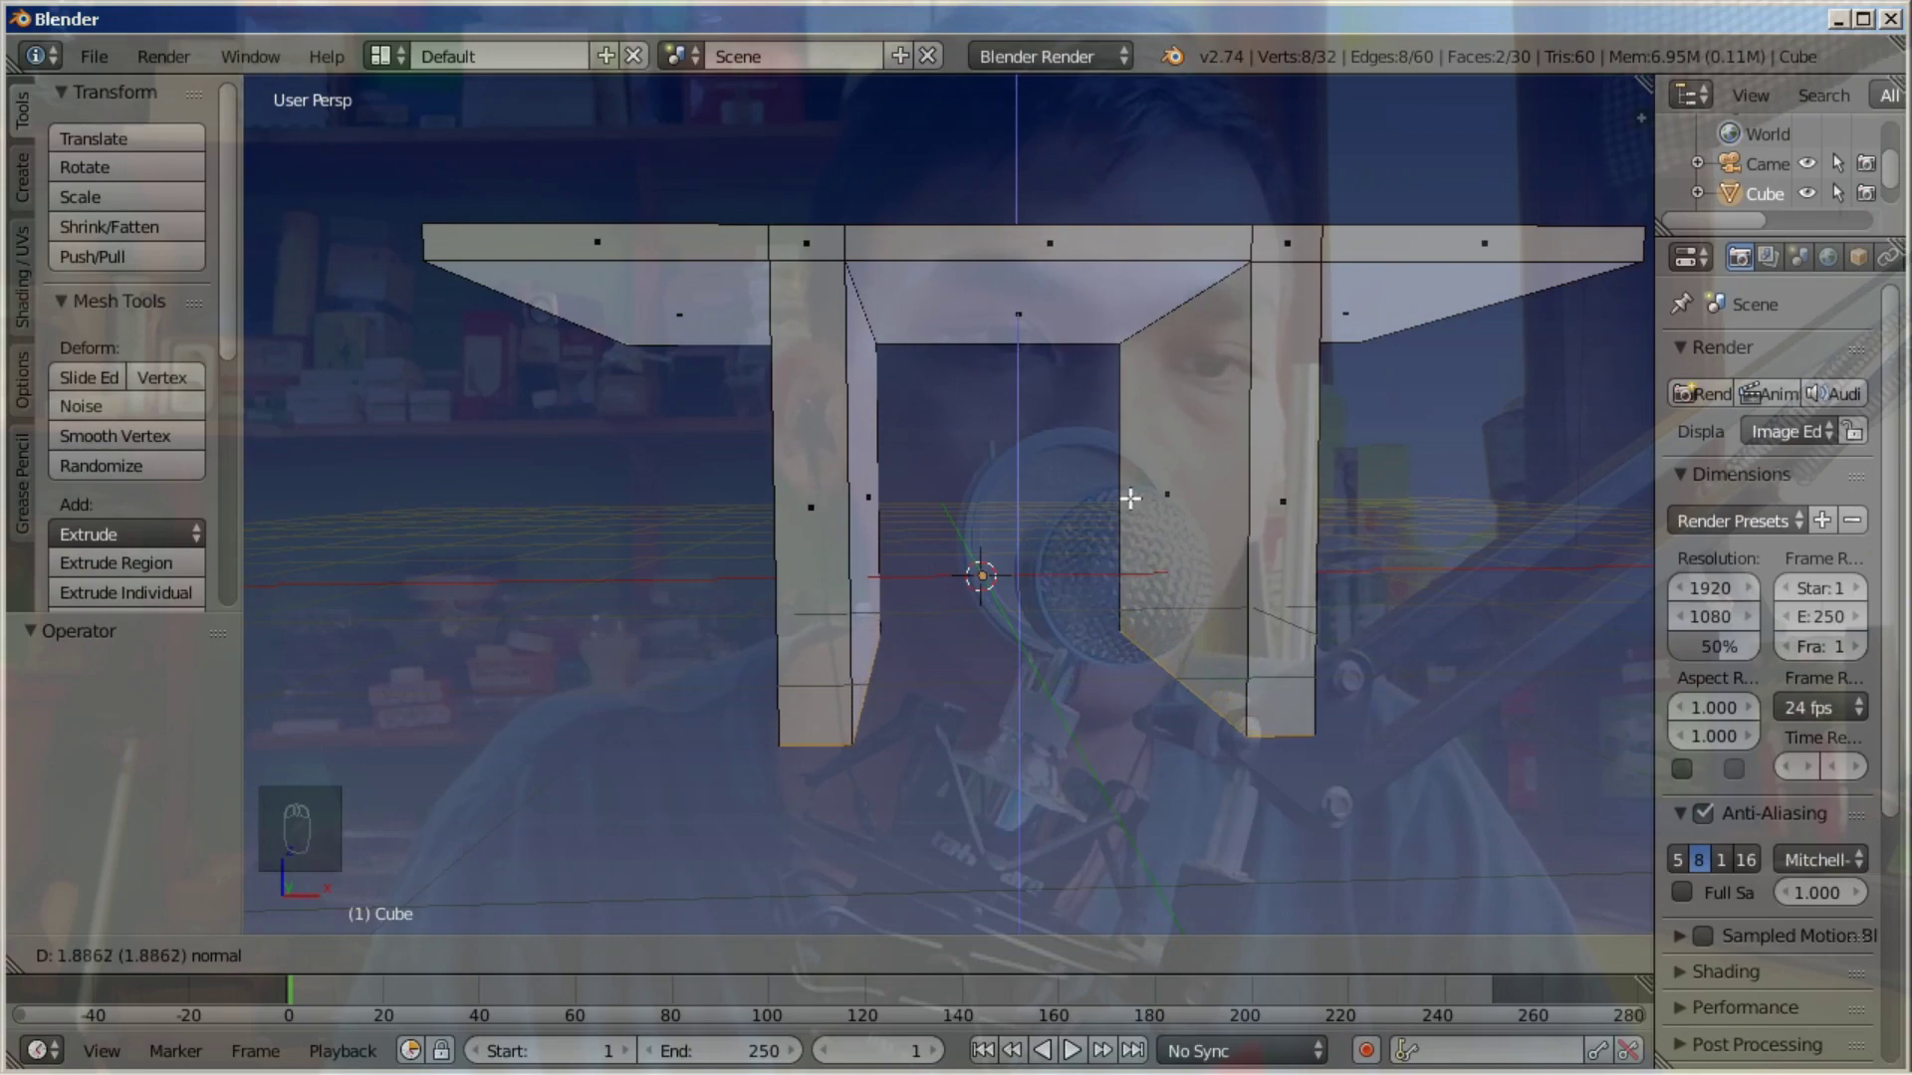
left_click(1130, 498)
middle_click_drag(1062, 409, 1179, 409)
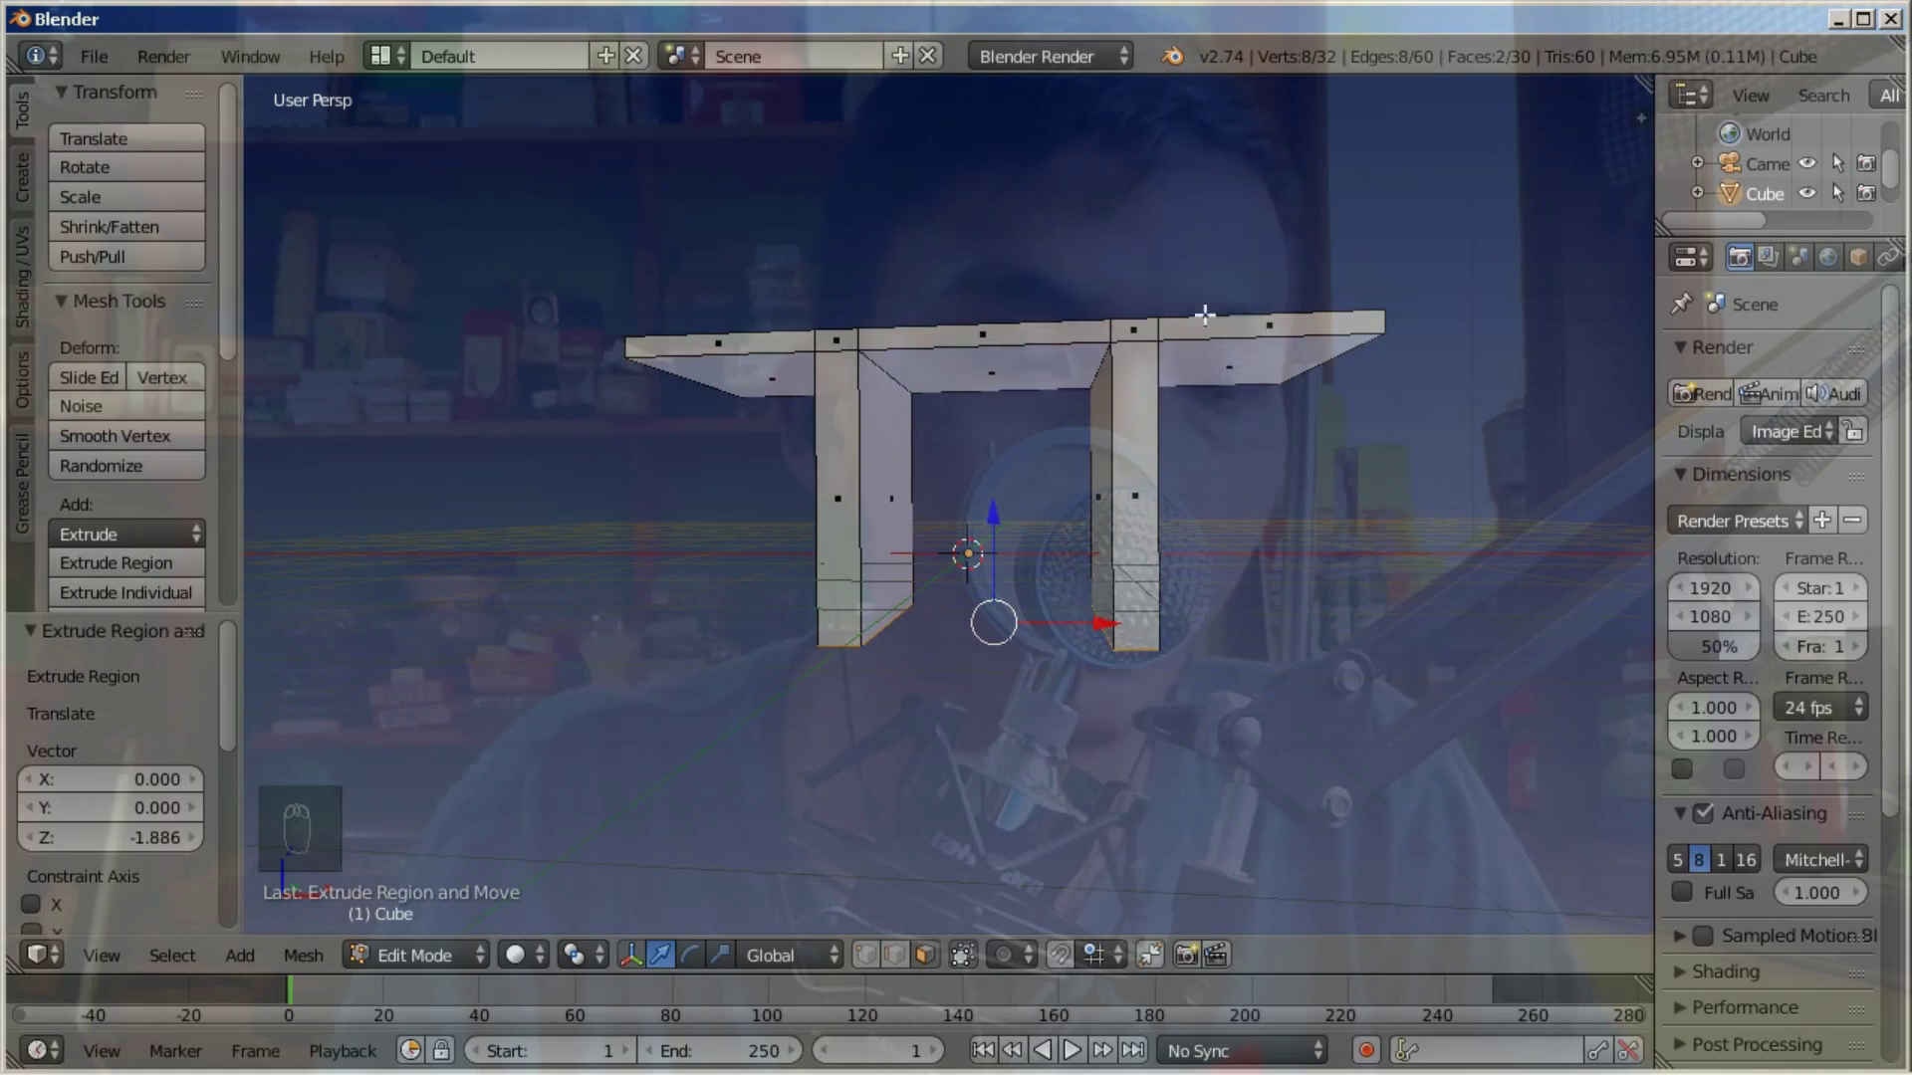
middle_click_drag(989, 428, 1006, 452)
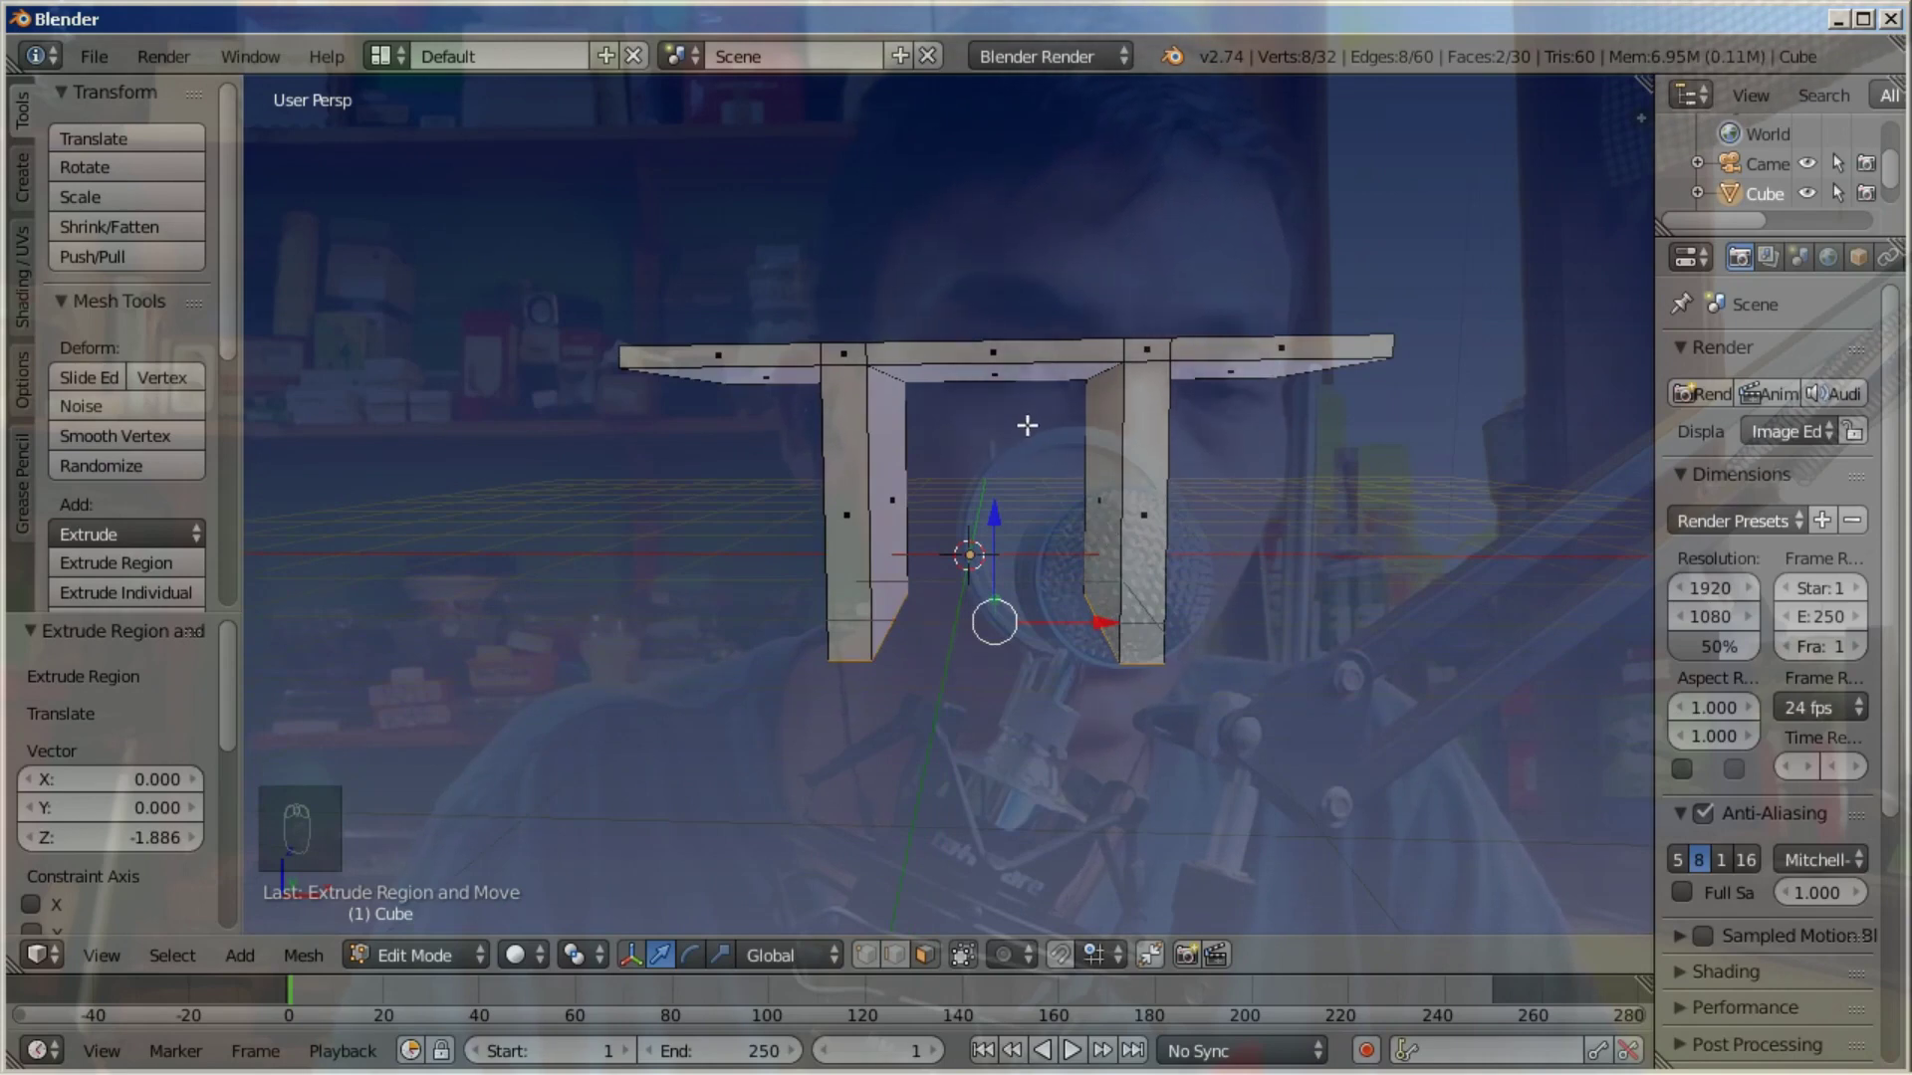
Switch the mesh display to wireframe and deselect the bottom faces of both legs
key("z")
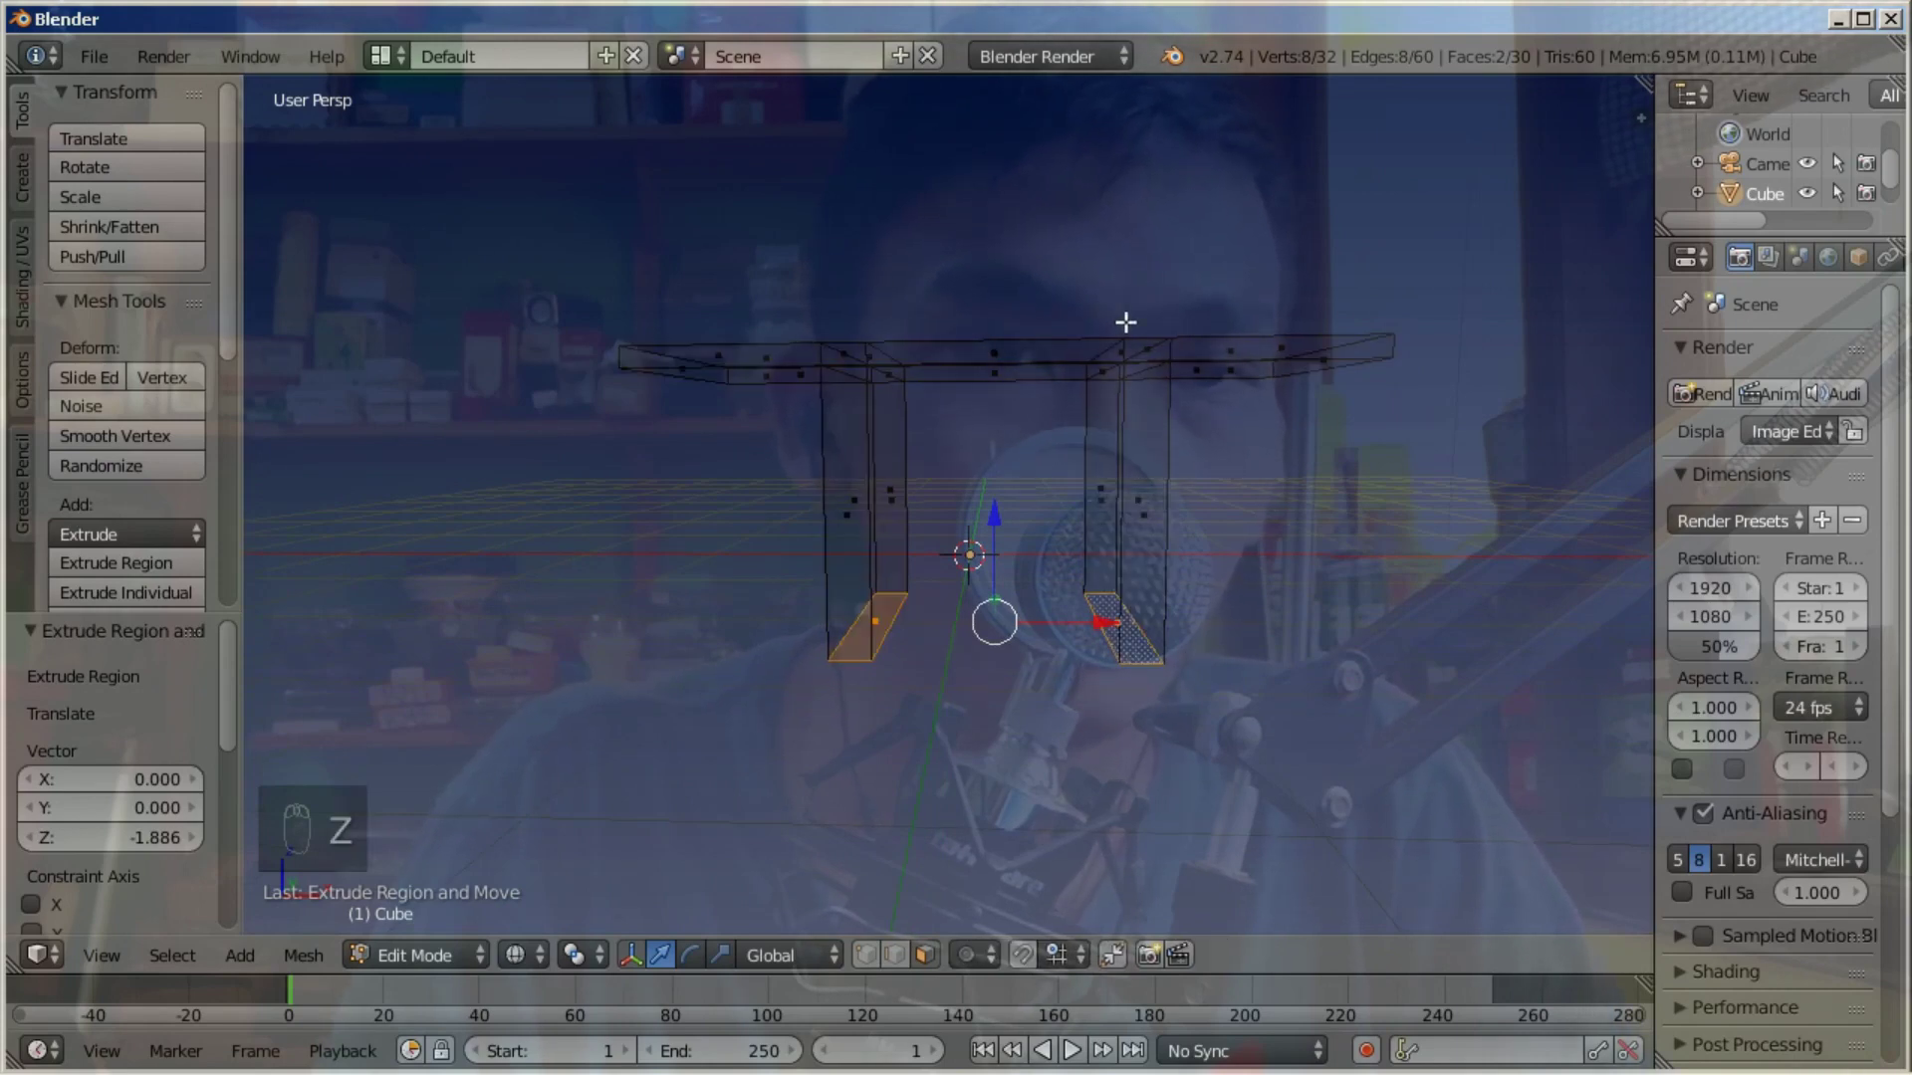
middle_click_drag(1079, 325, 1085, 319)
key("b")
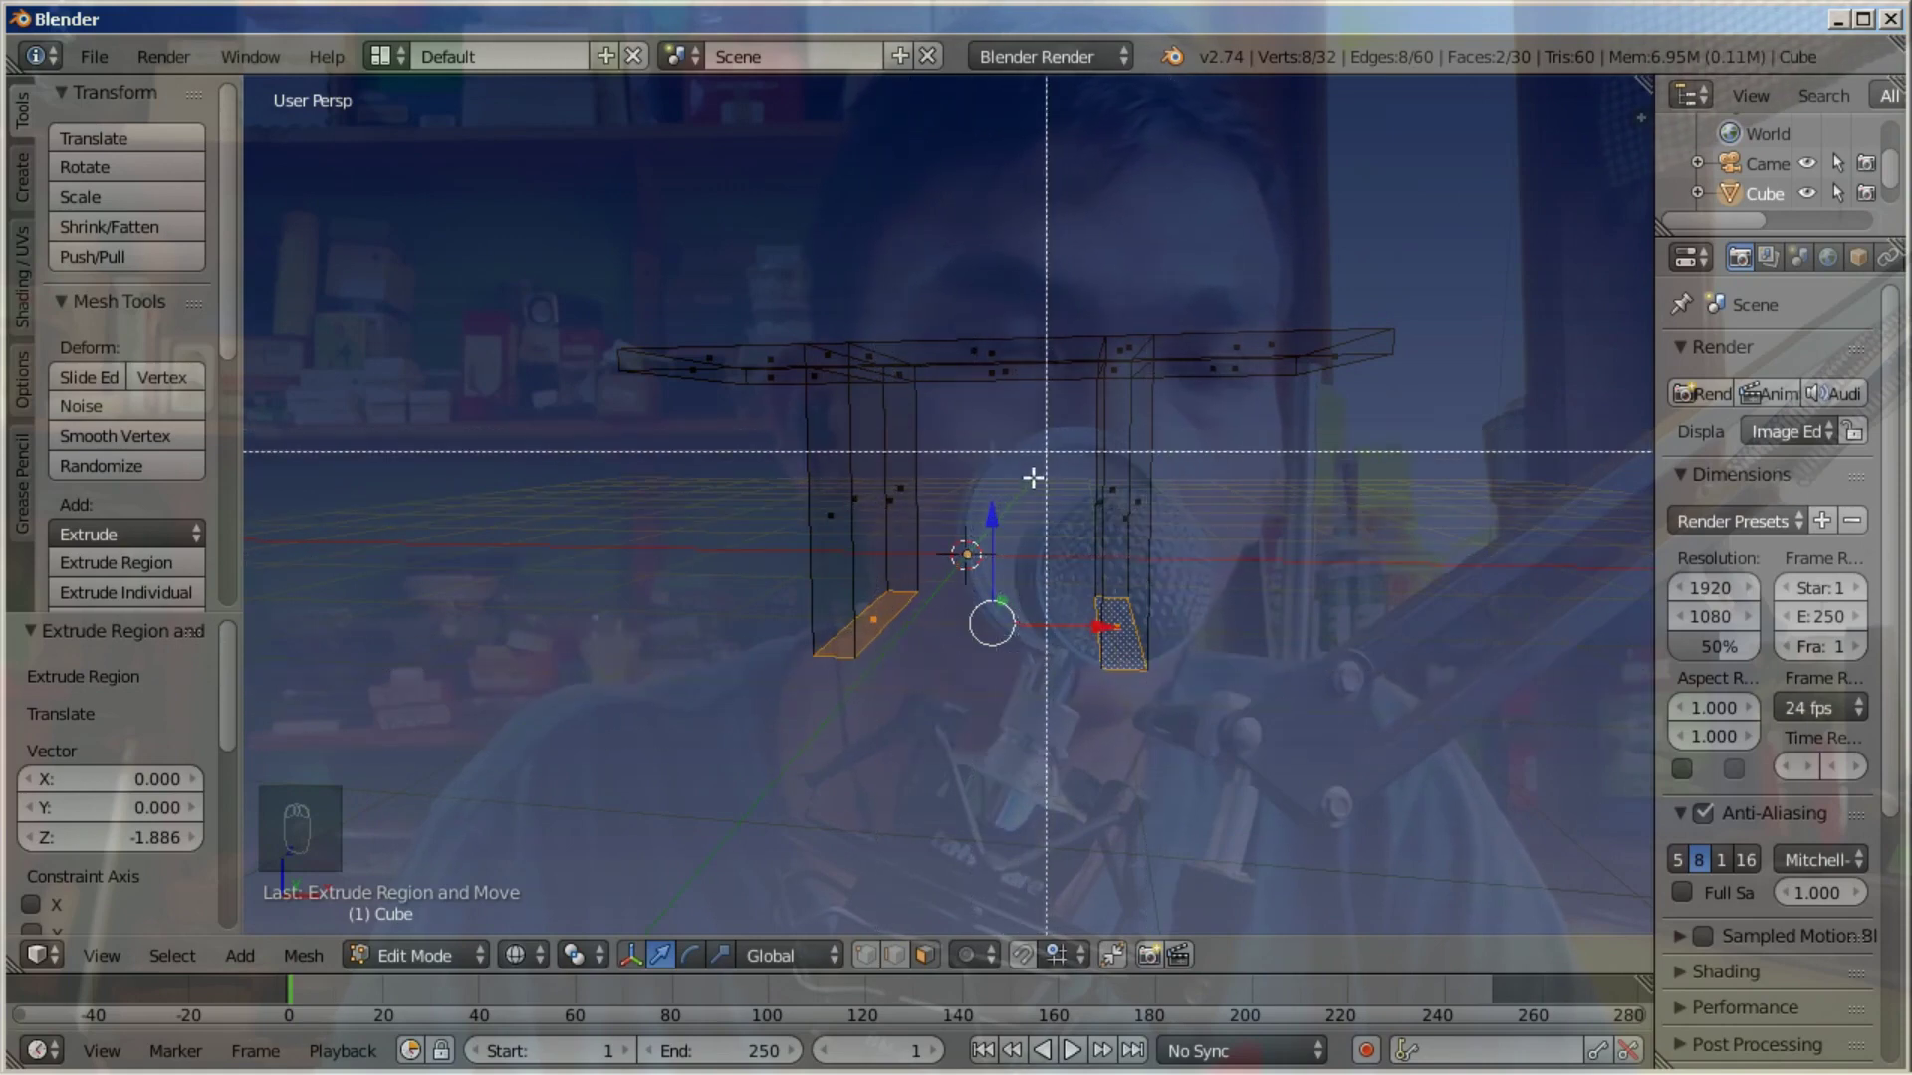
key("Escape")
key("a")
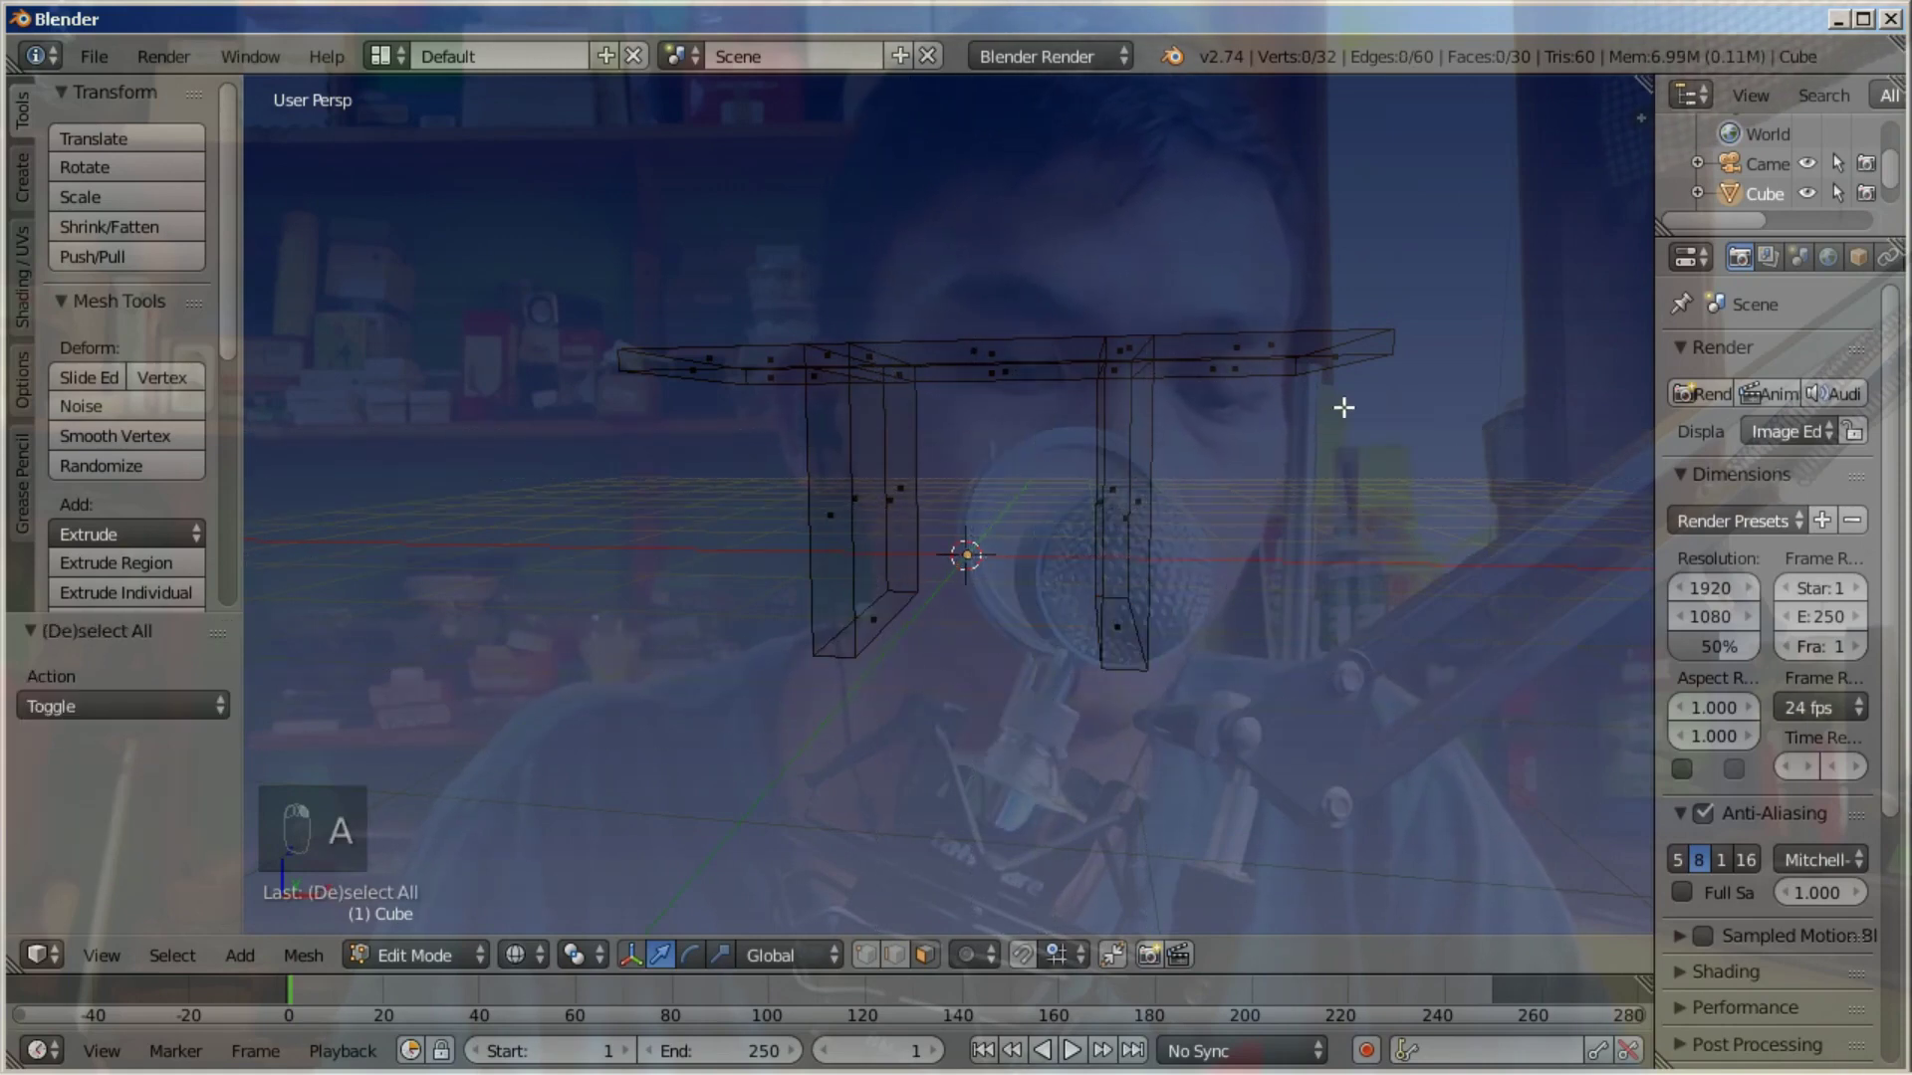
Try to box-select the leg on the positive-X side, and clear the selection
key("b")
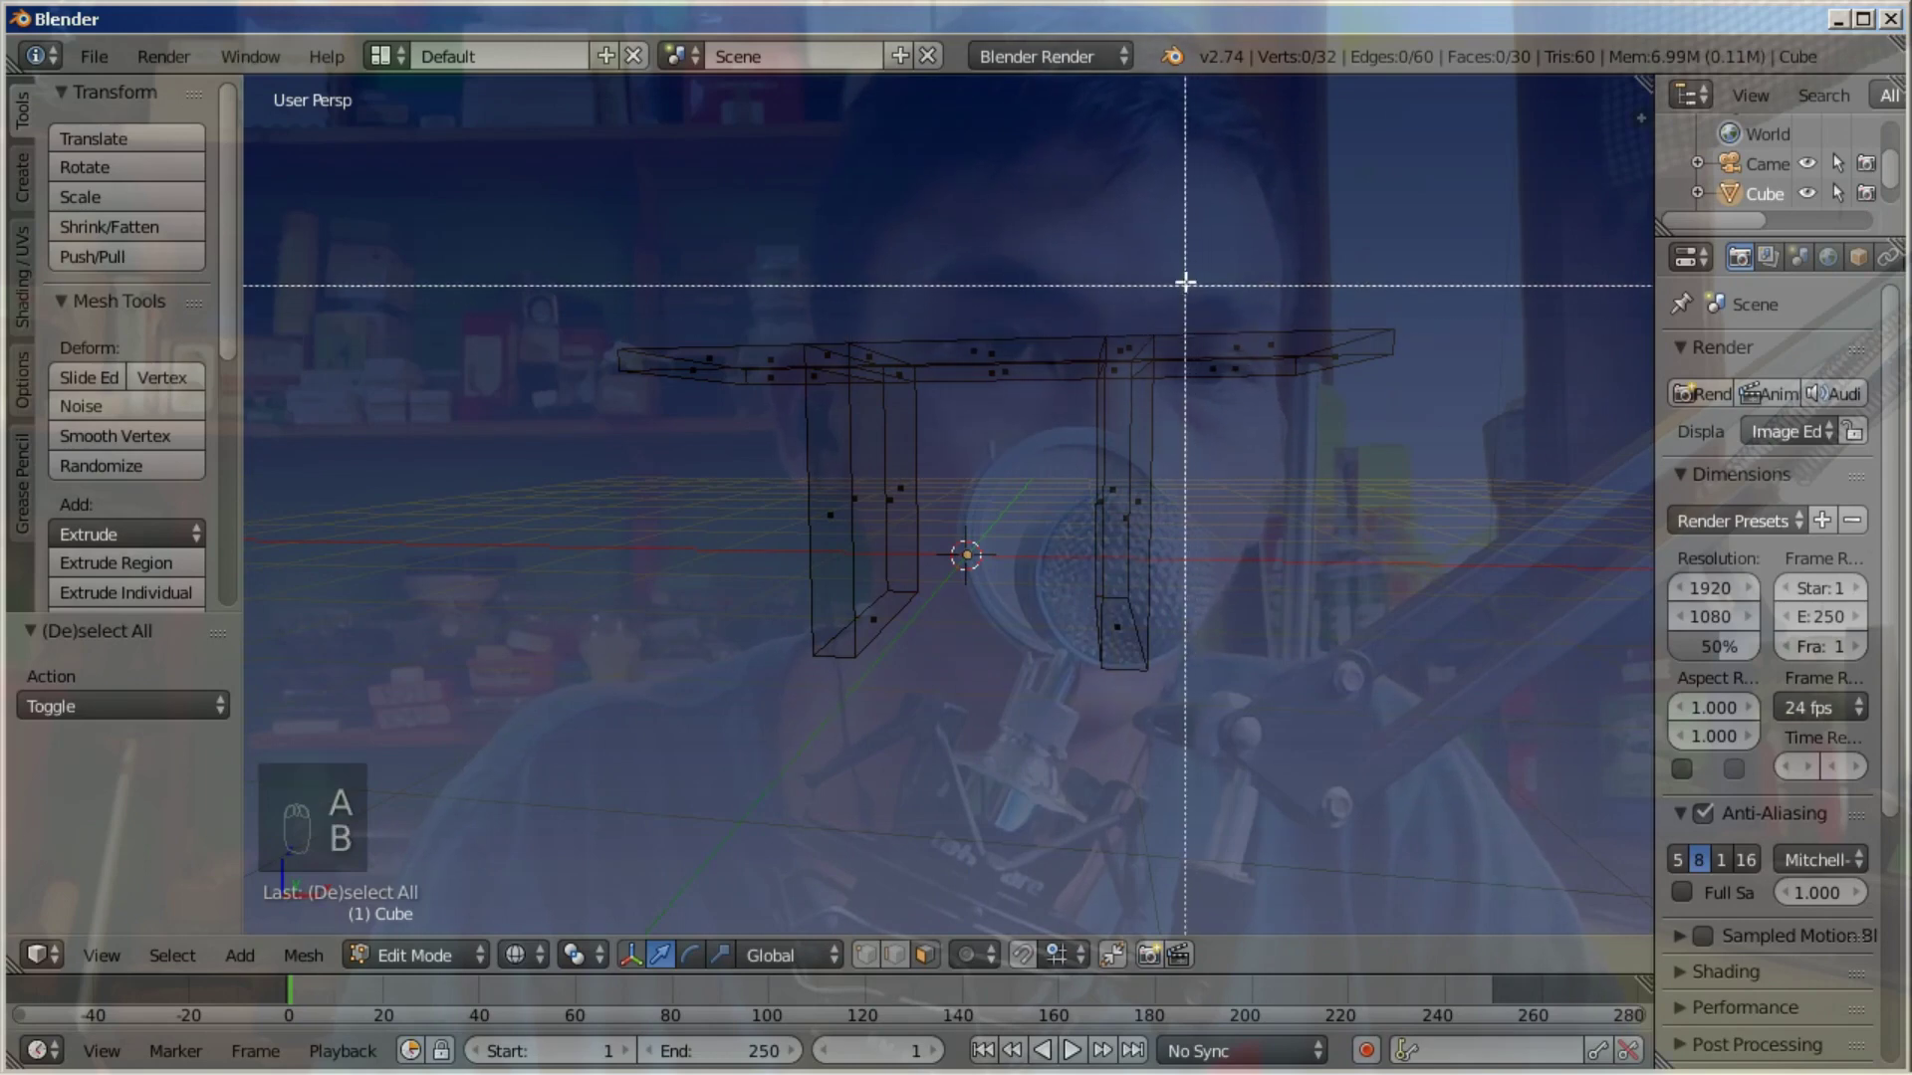
left_click_drag(1211, 213, 1070, 712)
right_click(1173, 388)
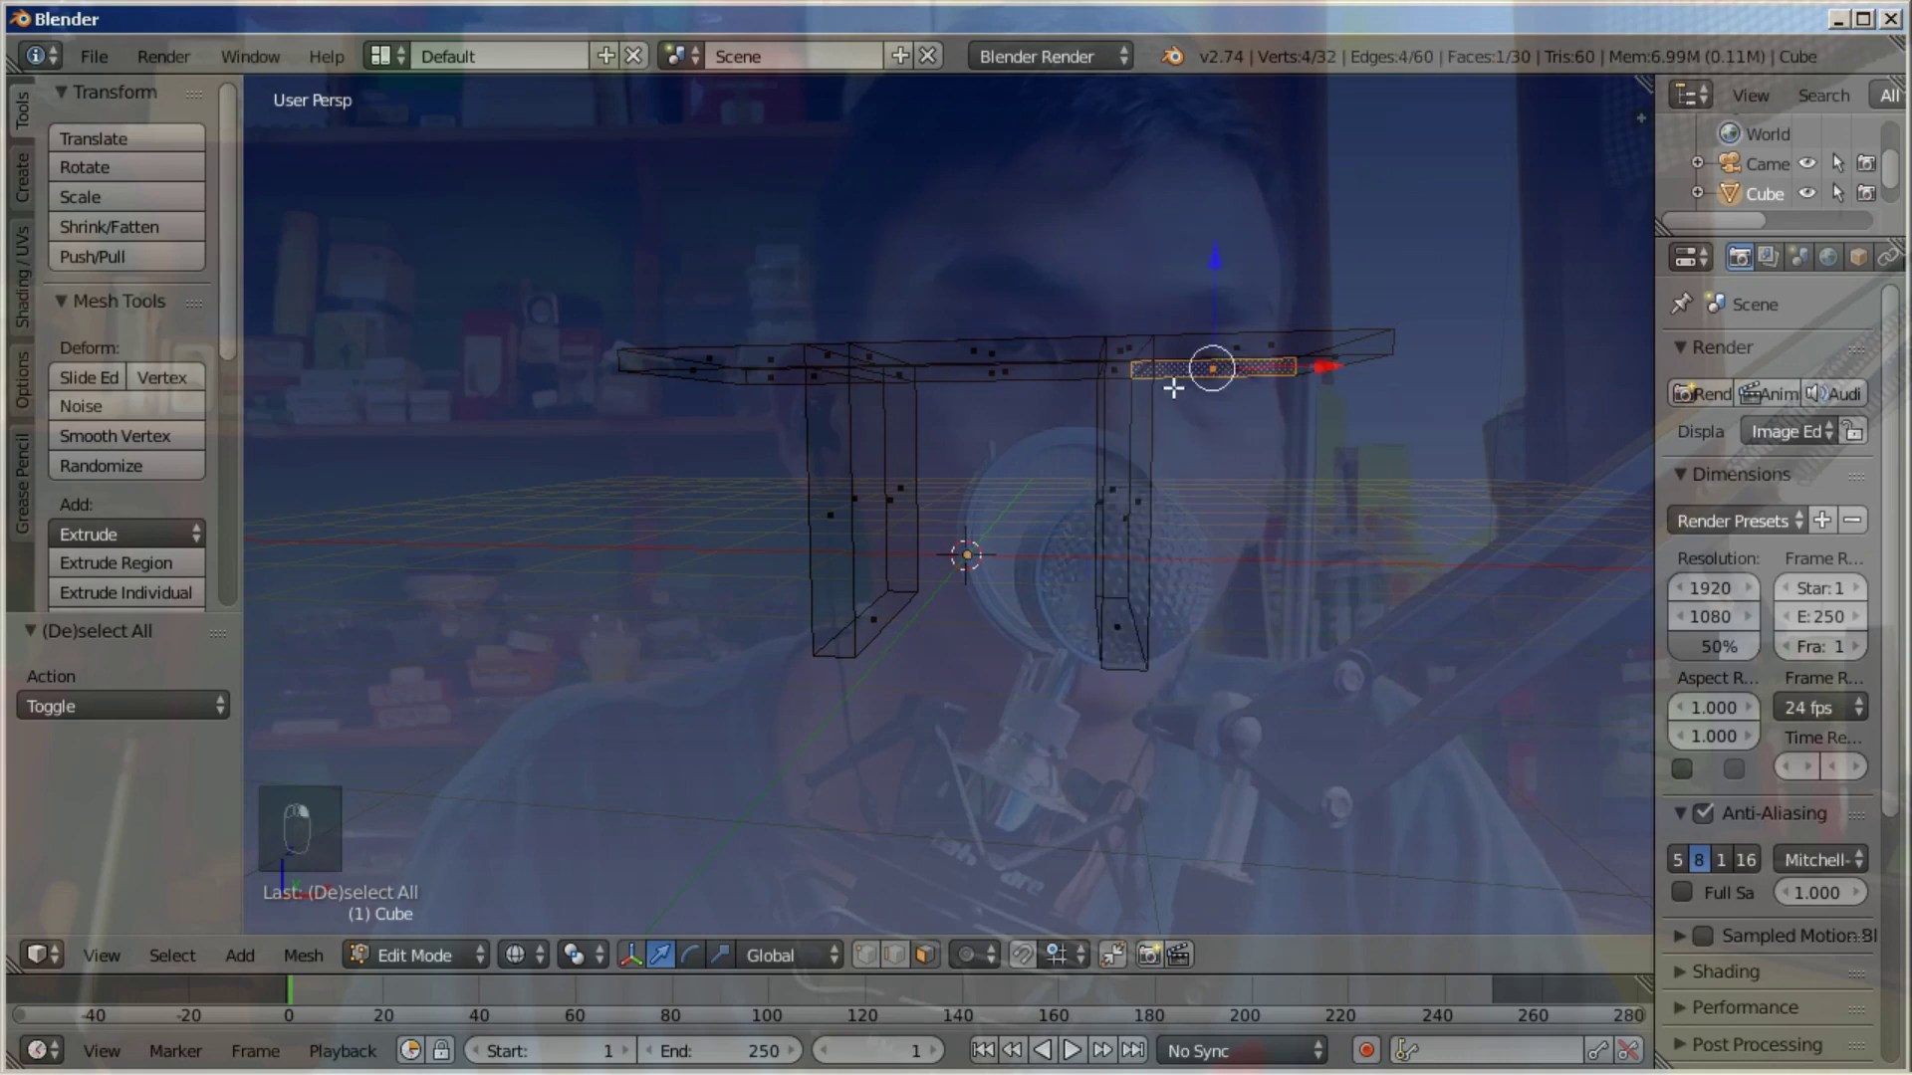
key("b")
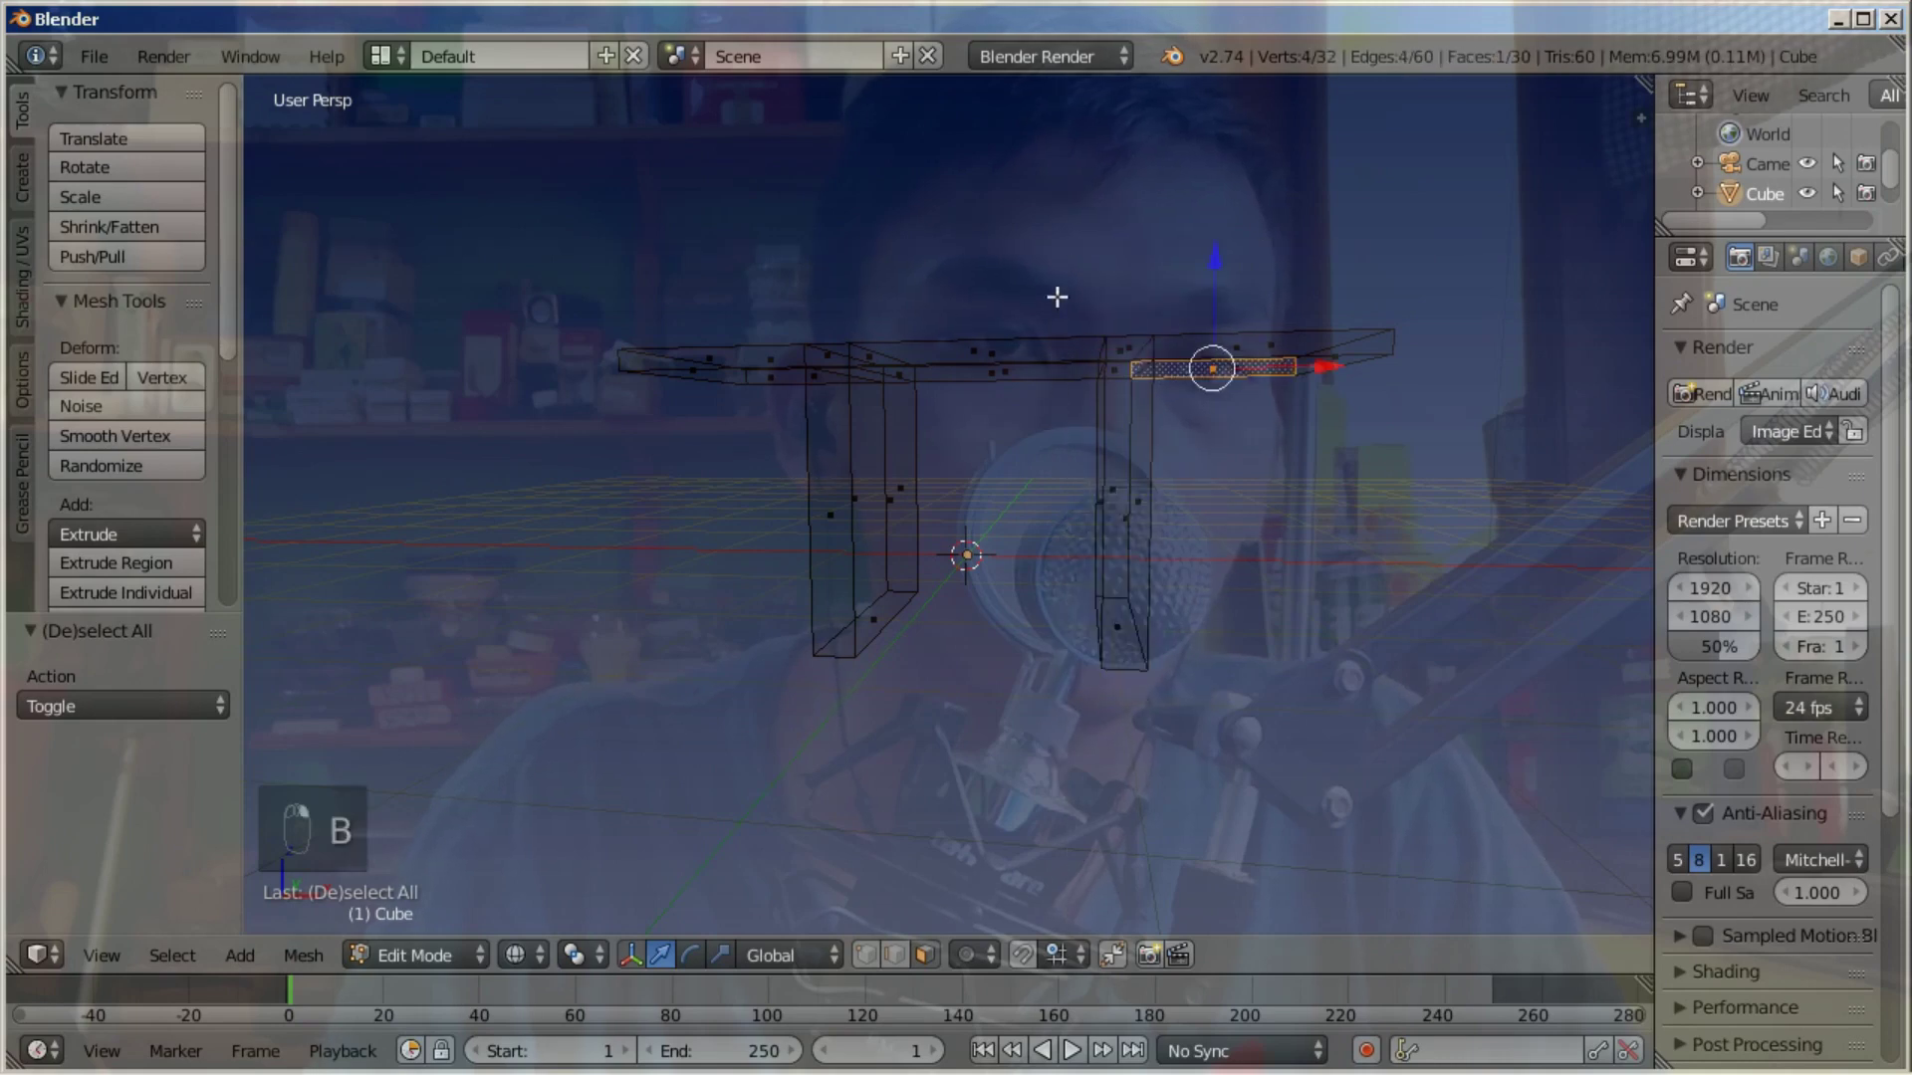
key("a")
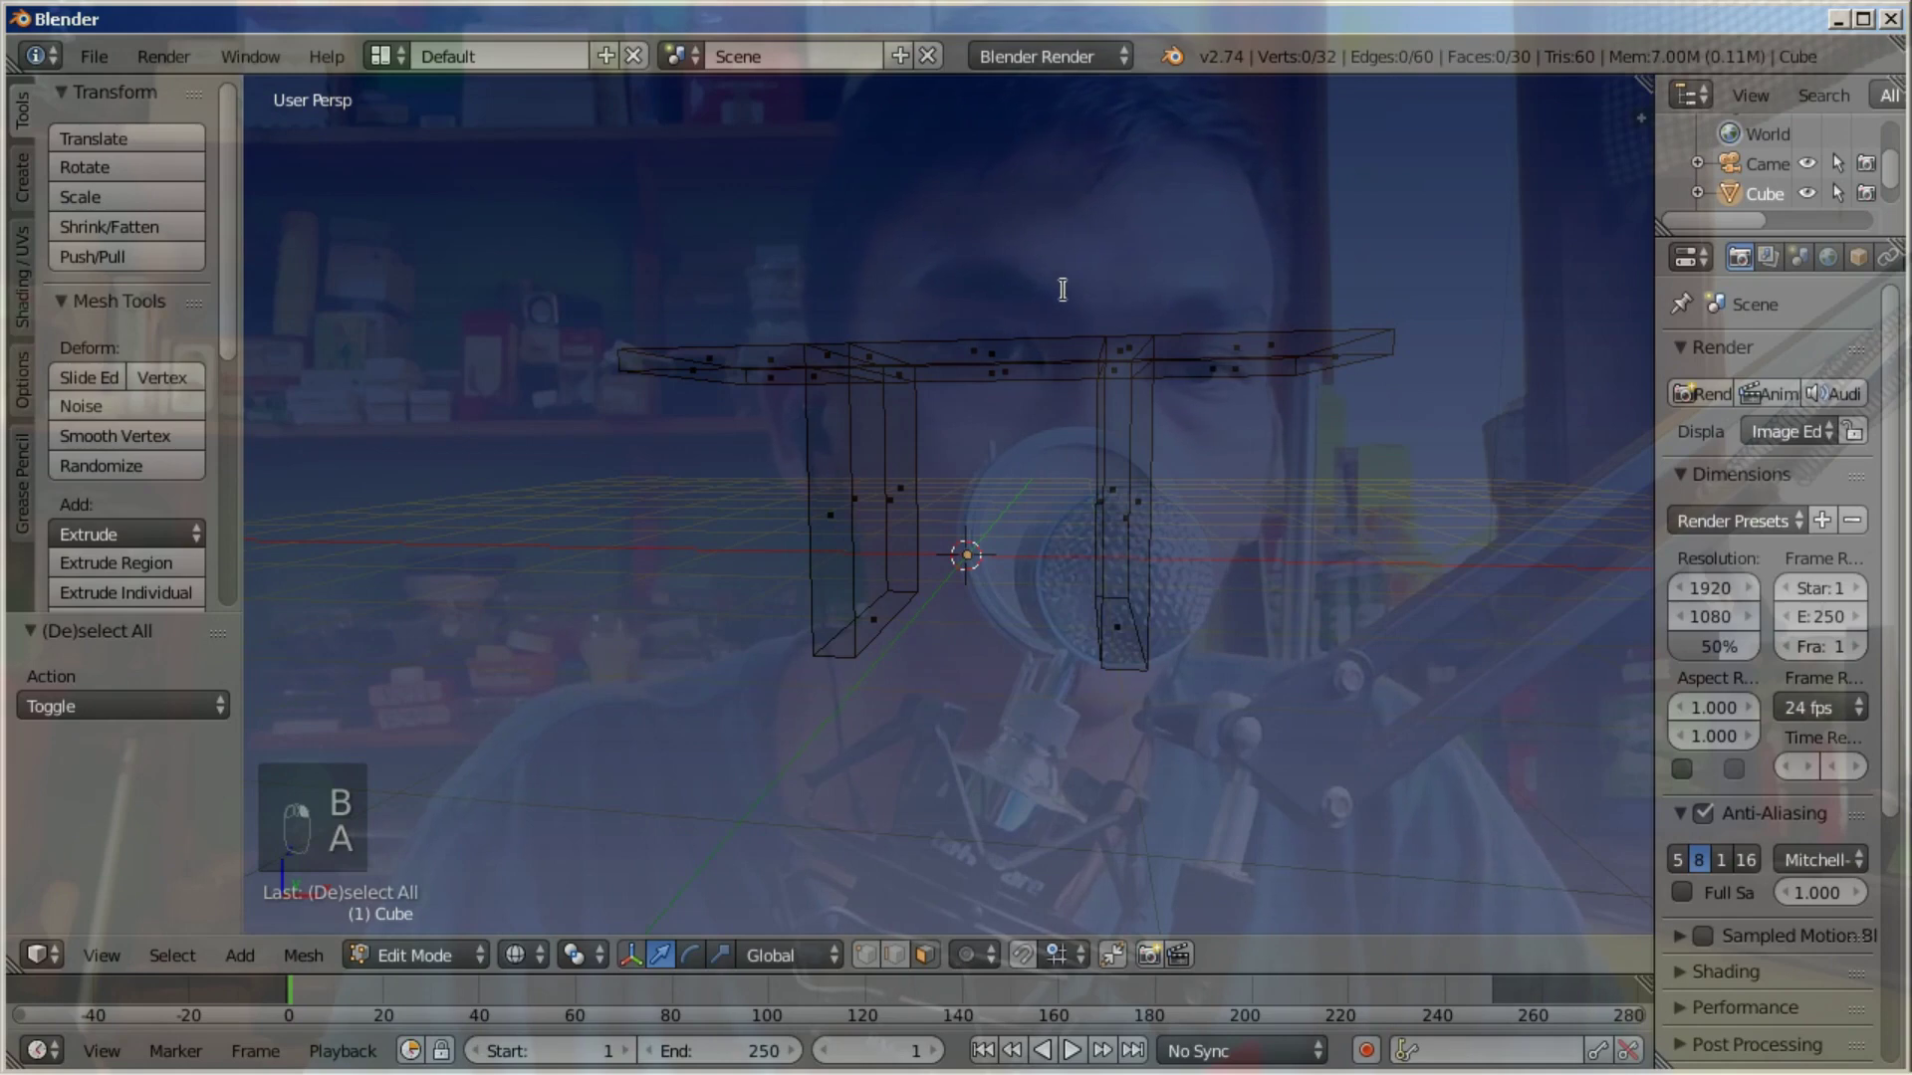
key("space")
type("v")
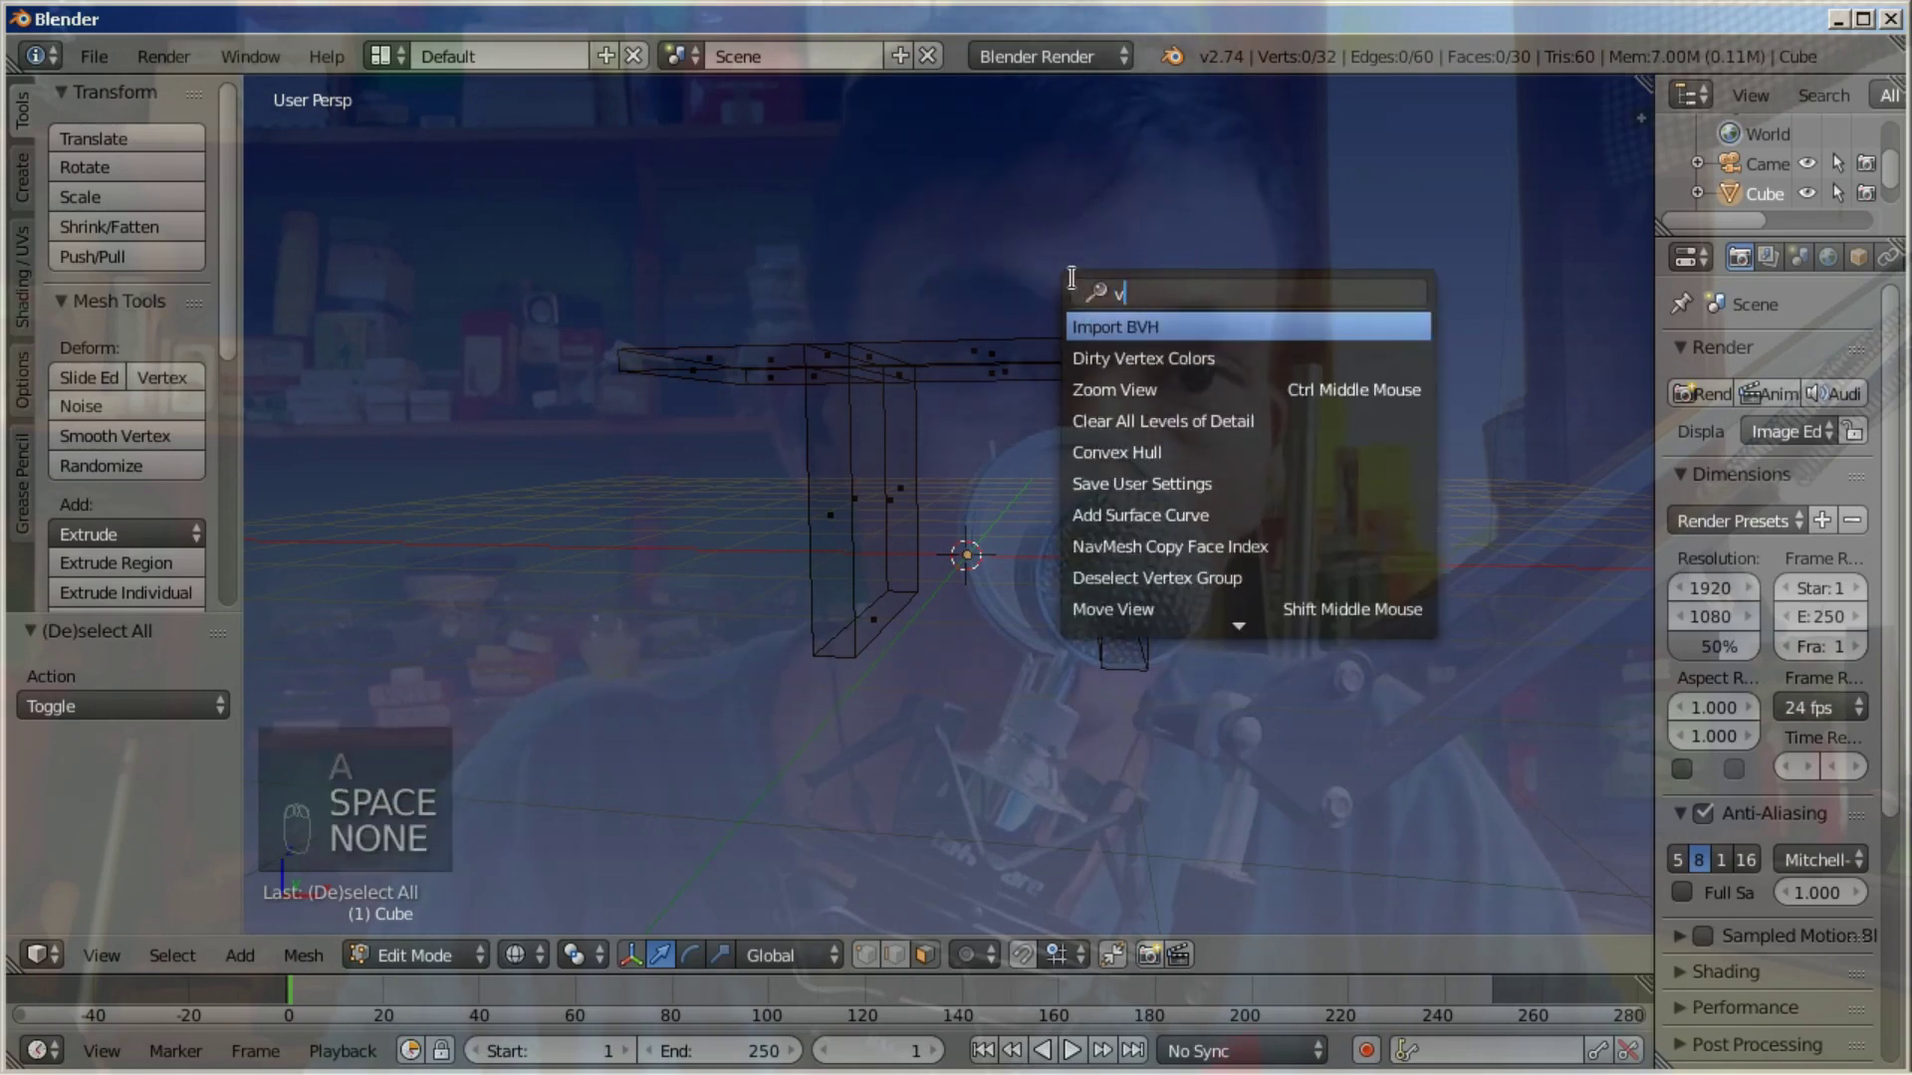
key("Return")
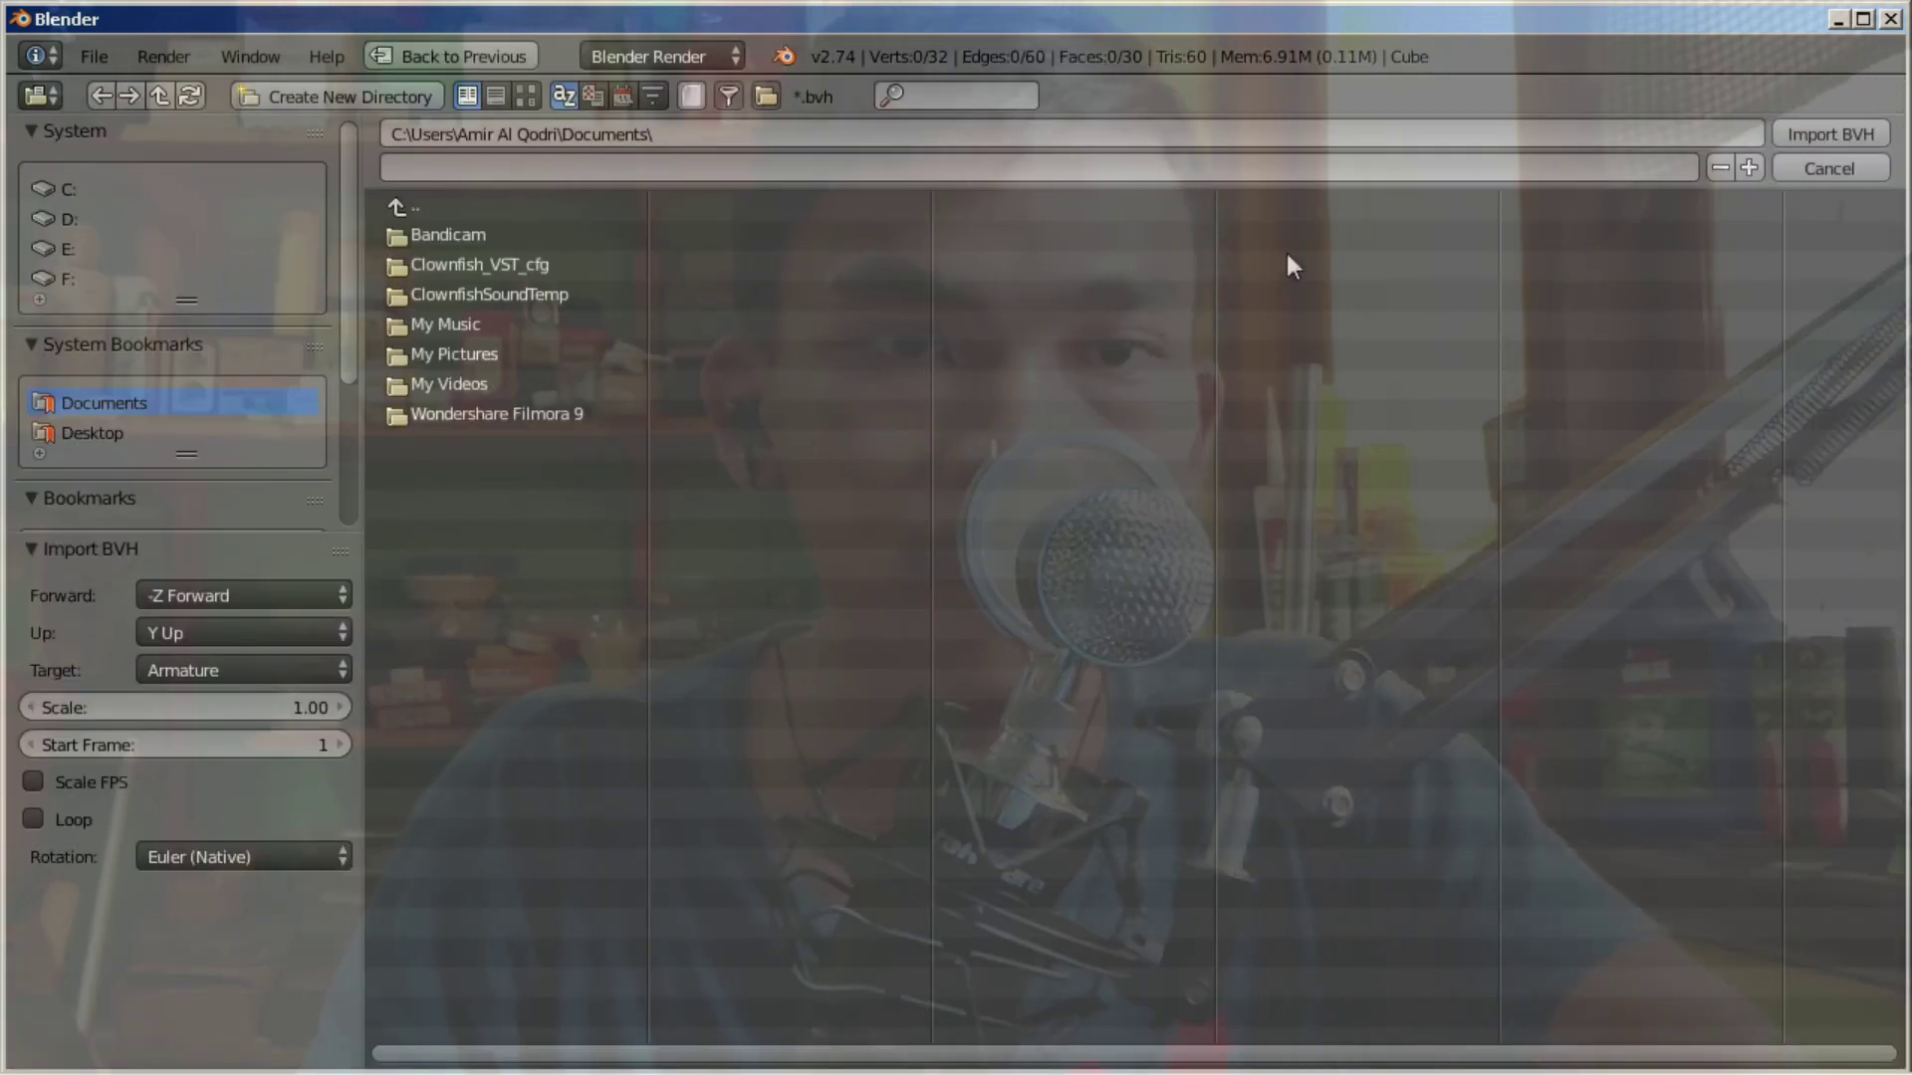
left_click(1842, 166)
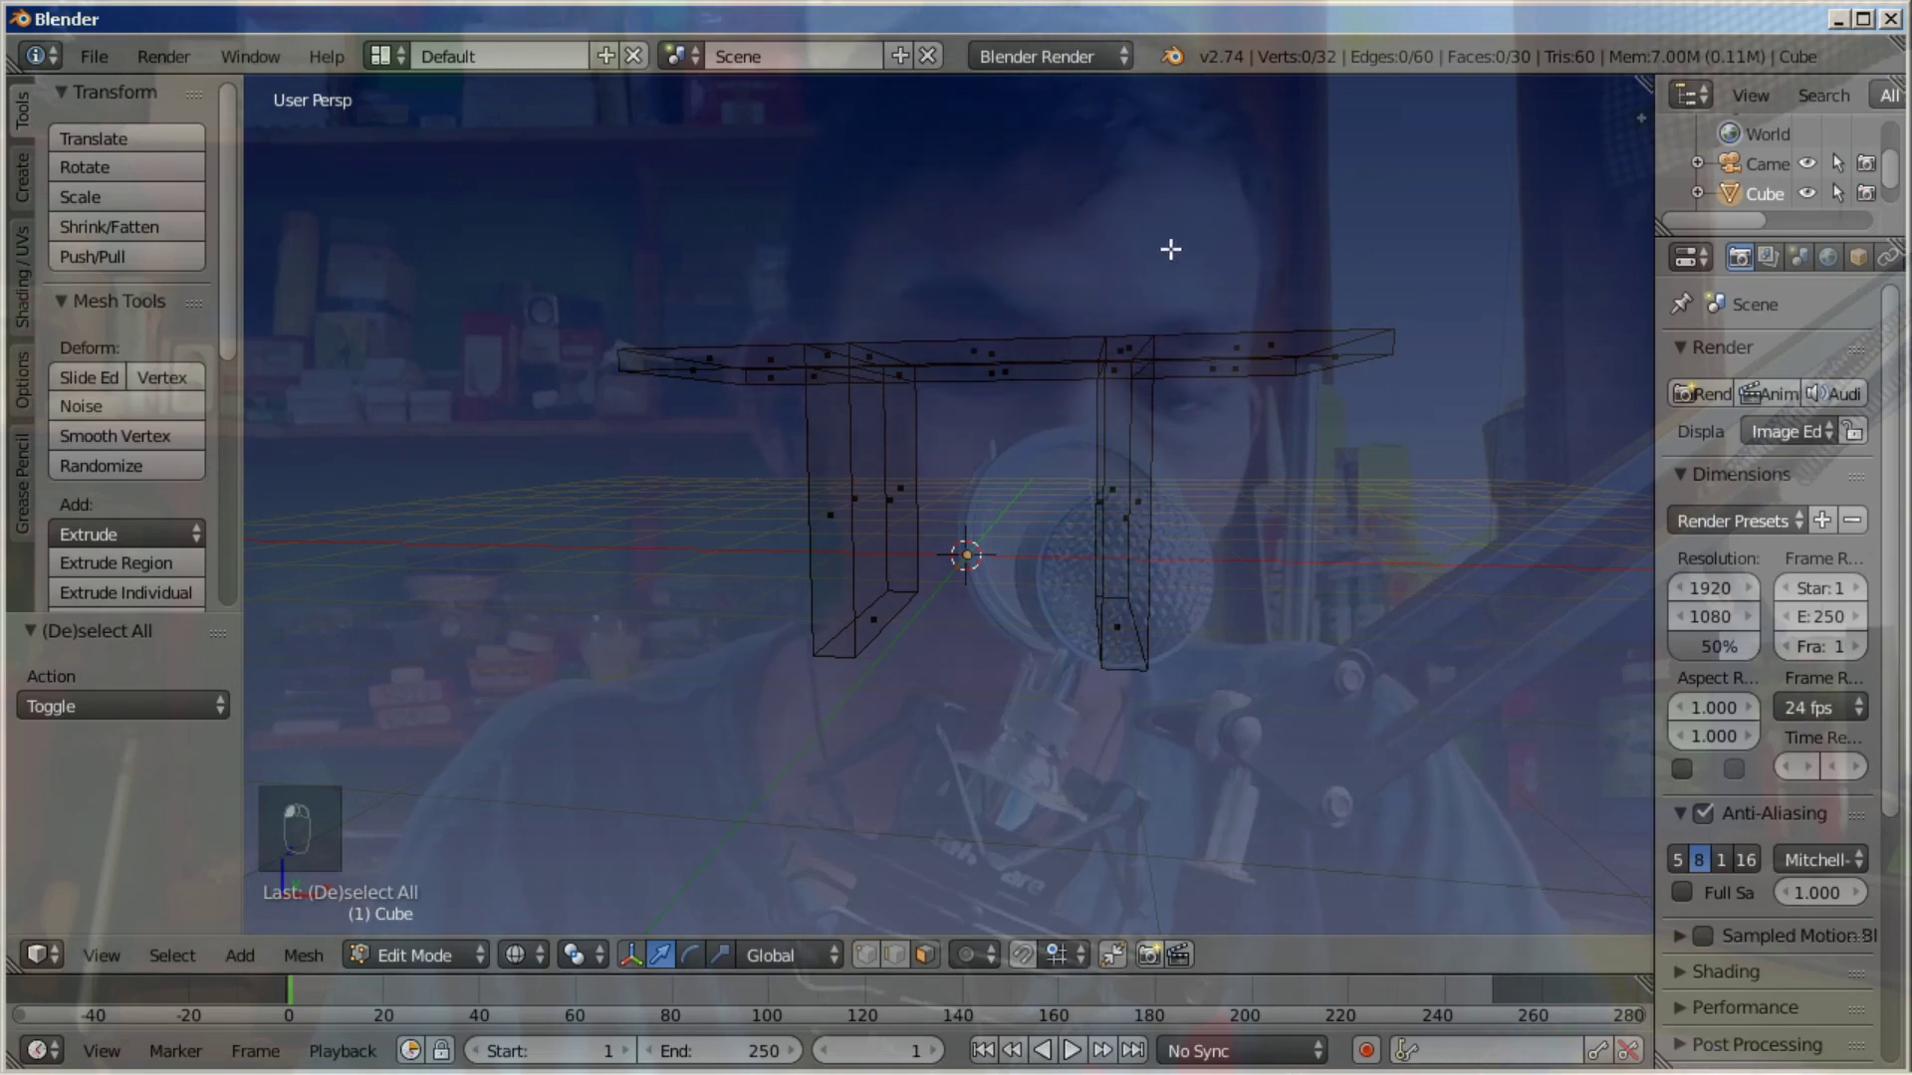
Box-select the whole positive-X leg, shift it outward about 0.9 units along X, and deselect it
key("b")
left_click_drag(1066, 238, 1152, 702)
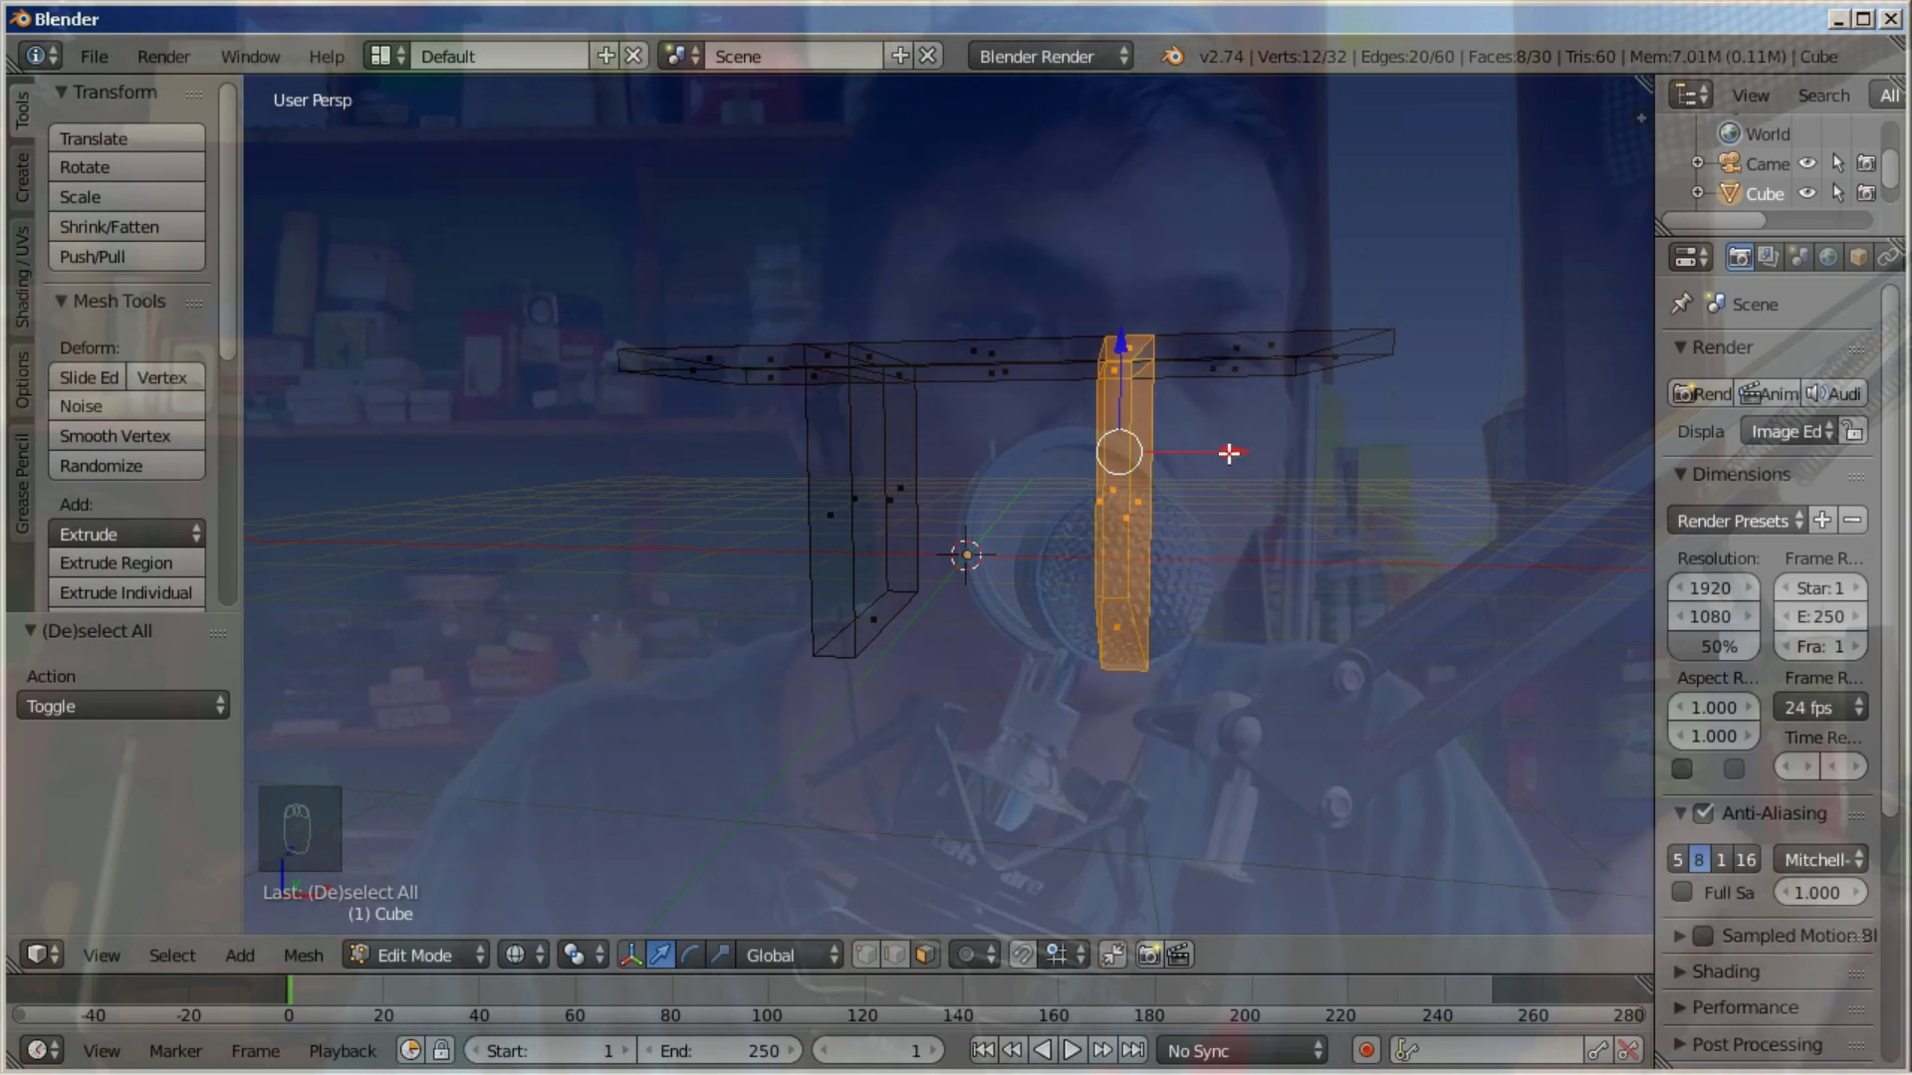
left_click_drag(1223, 452, 1318, 452)
middle_click_drag(1336, 406, 1364, 591)
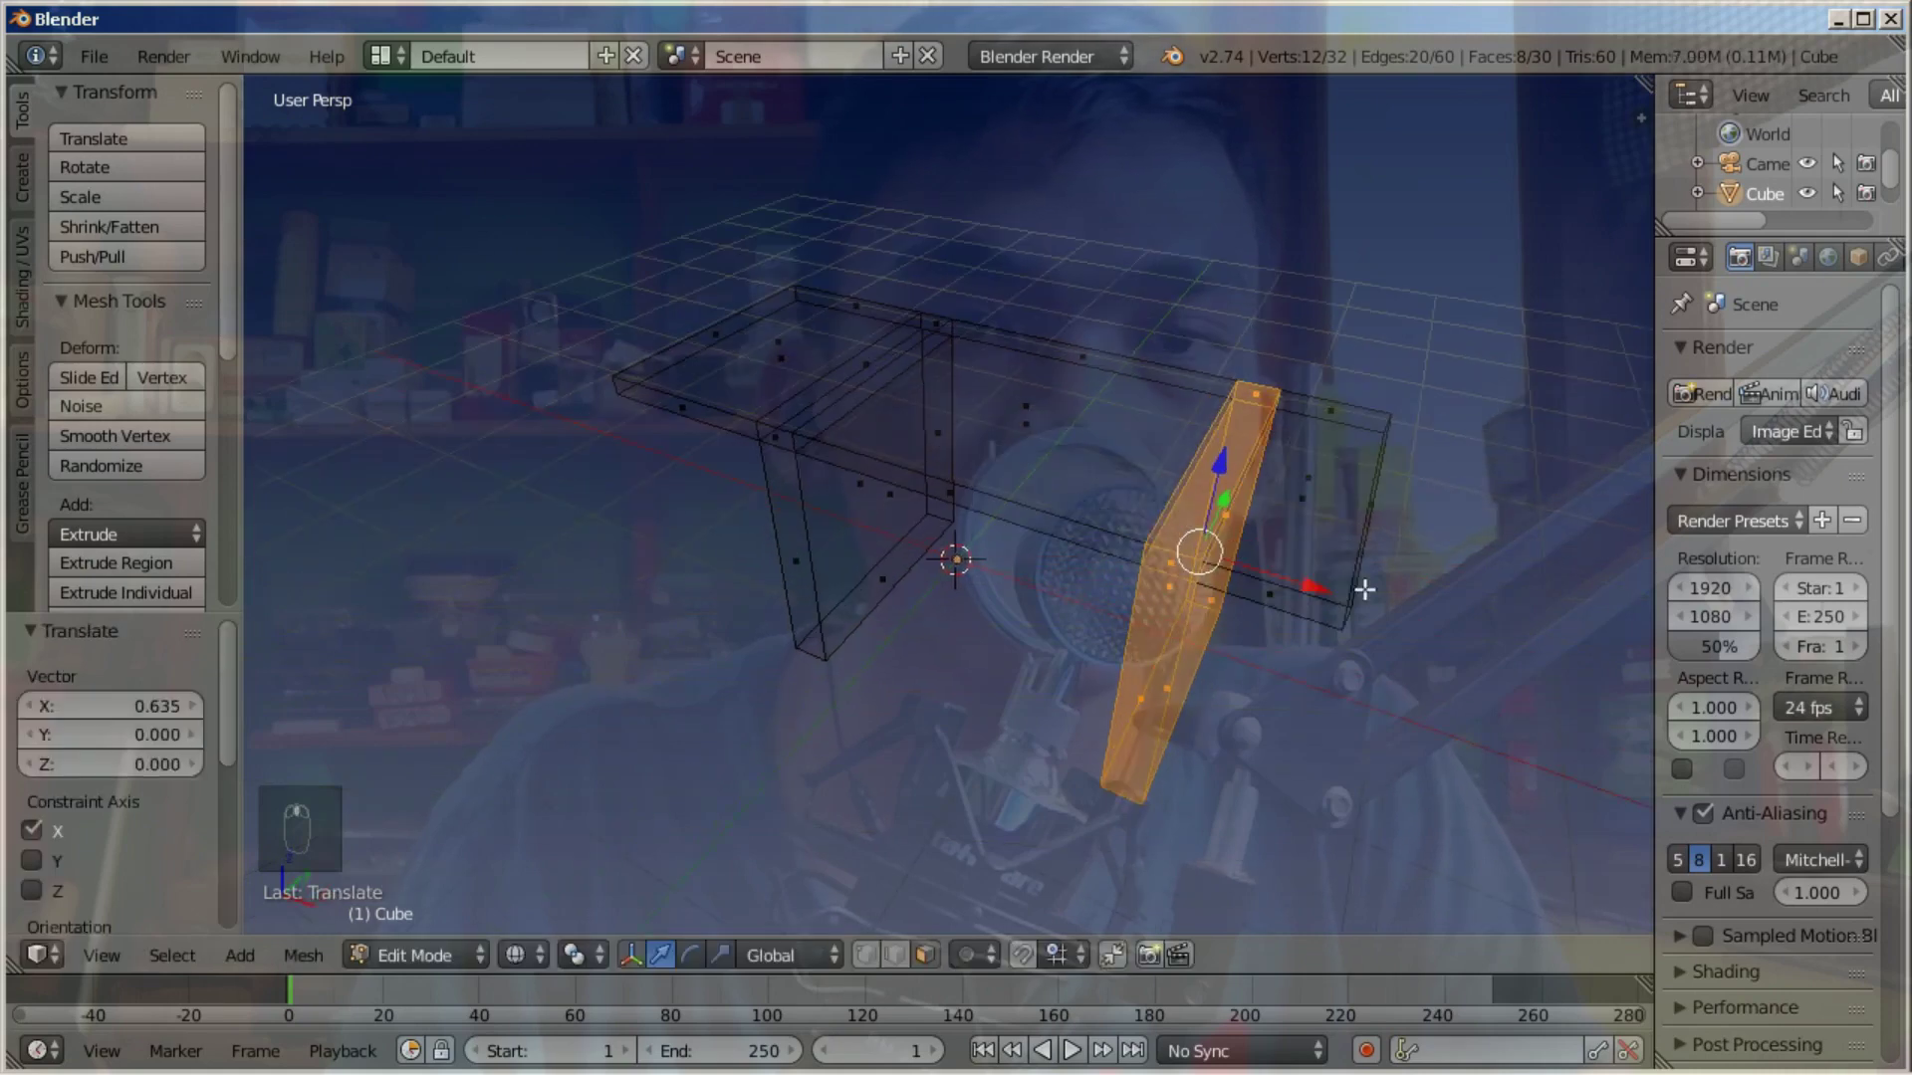
left_click_drag(1335, 585, 1362, 588)
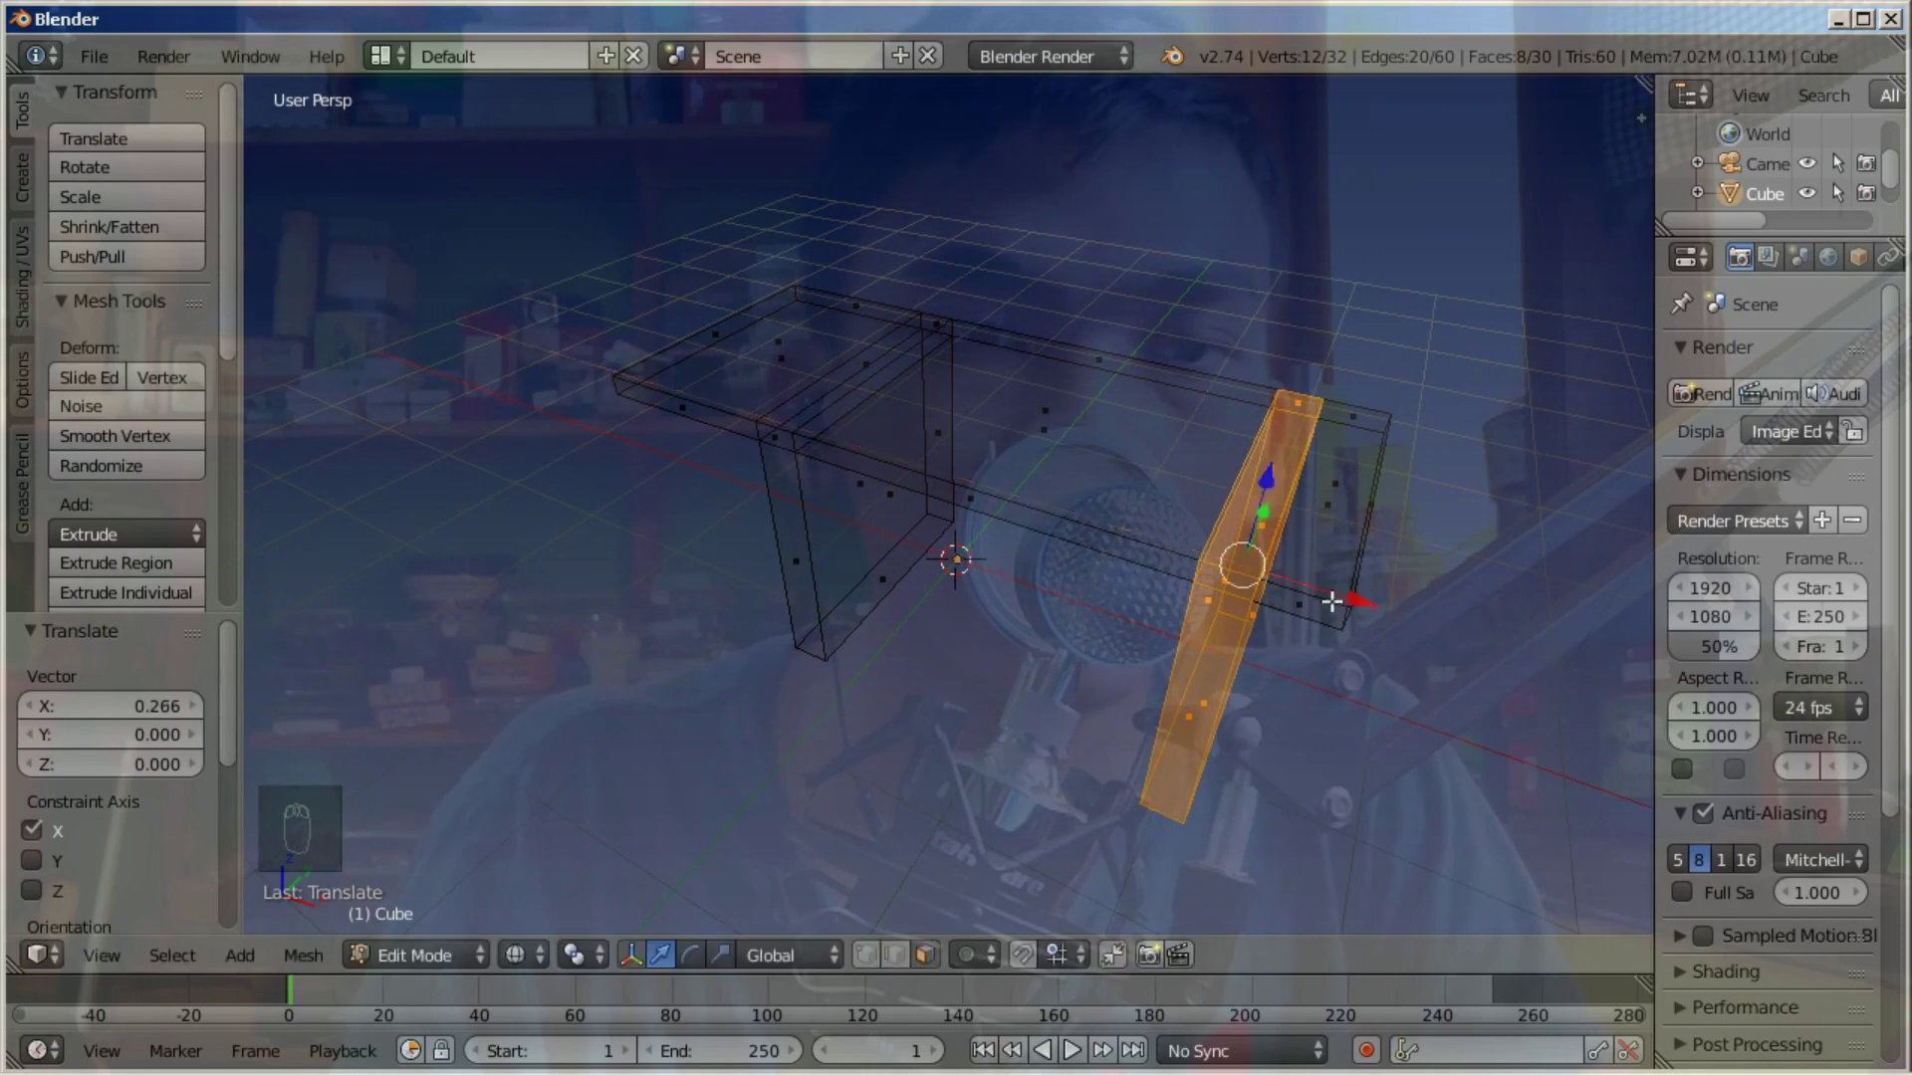
left_click(1060, 599)
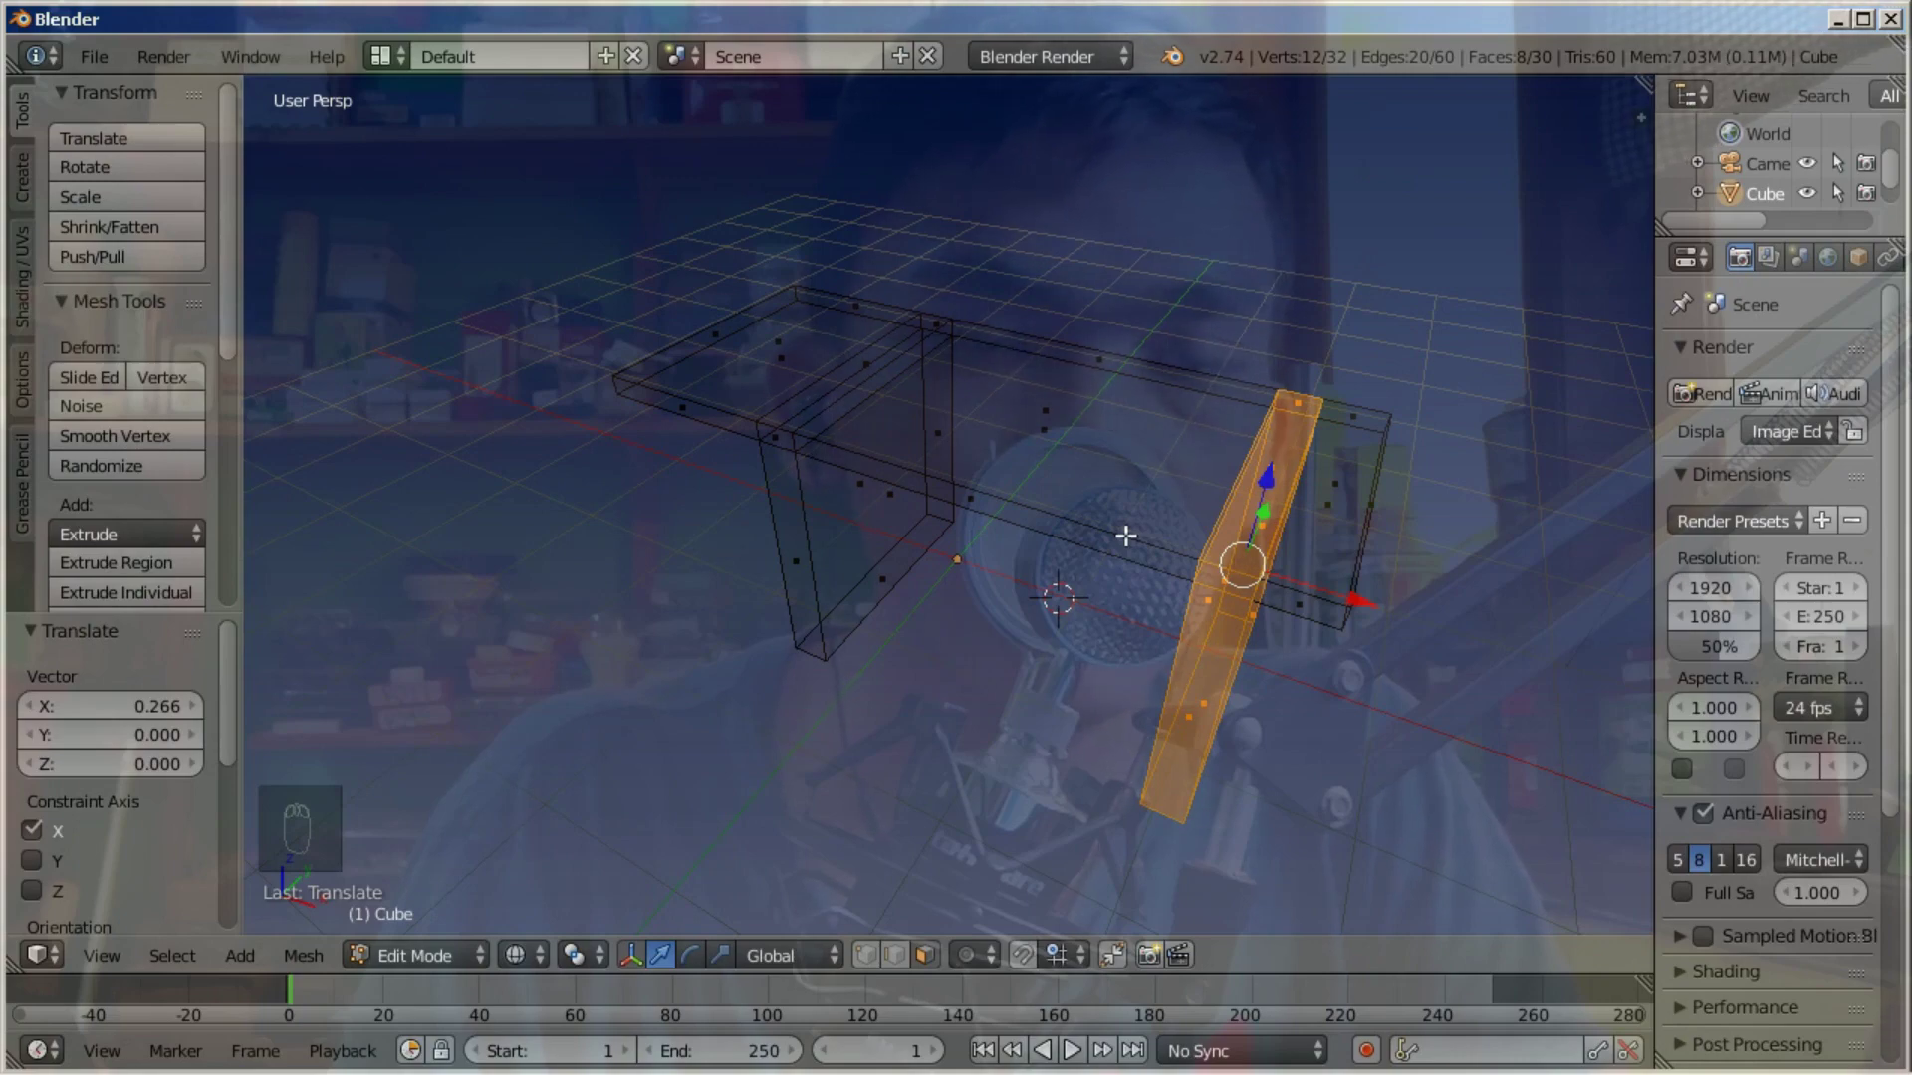
key("a")
Box-select the whole negative-X leg, shift it outward about 0.88 units along negative X, and deselect it
middle_click_drag(982, 598, 1107, 612)
middle_click_drag(935, 521, 972, 464)
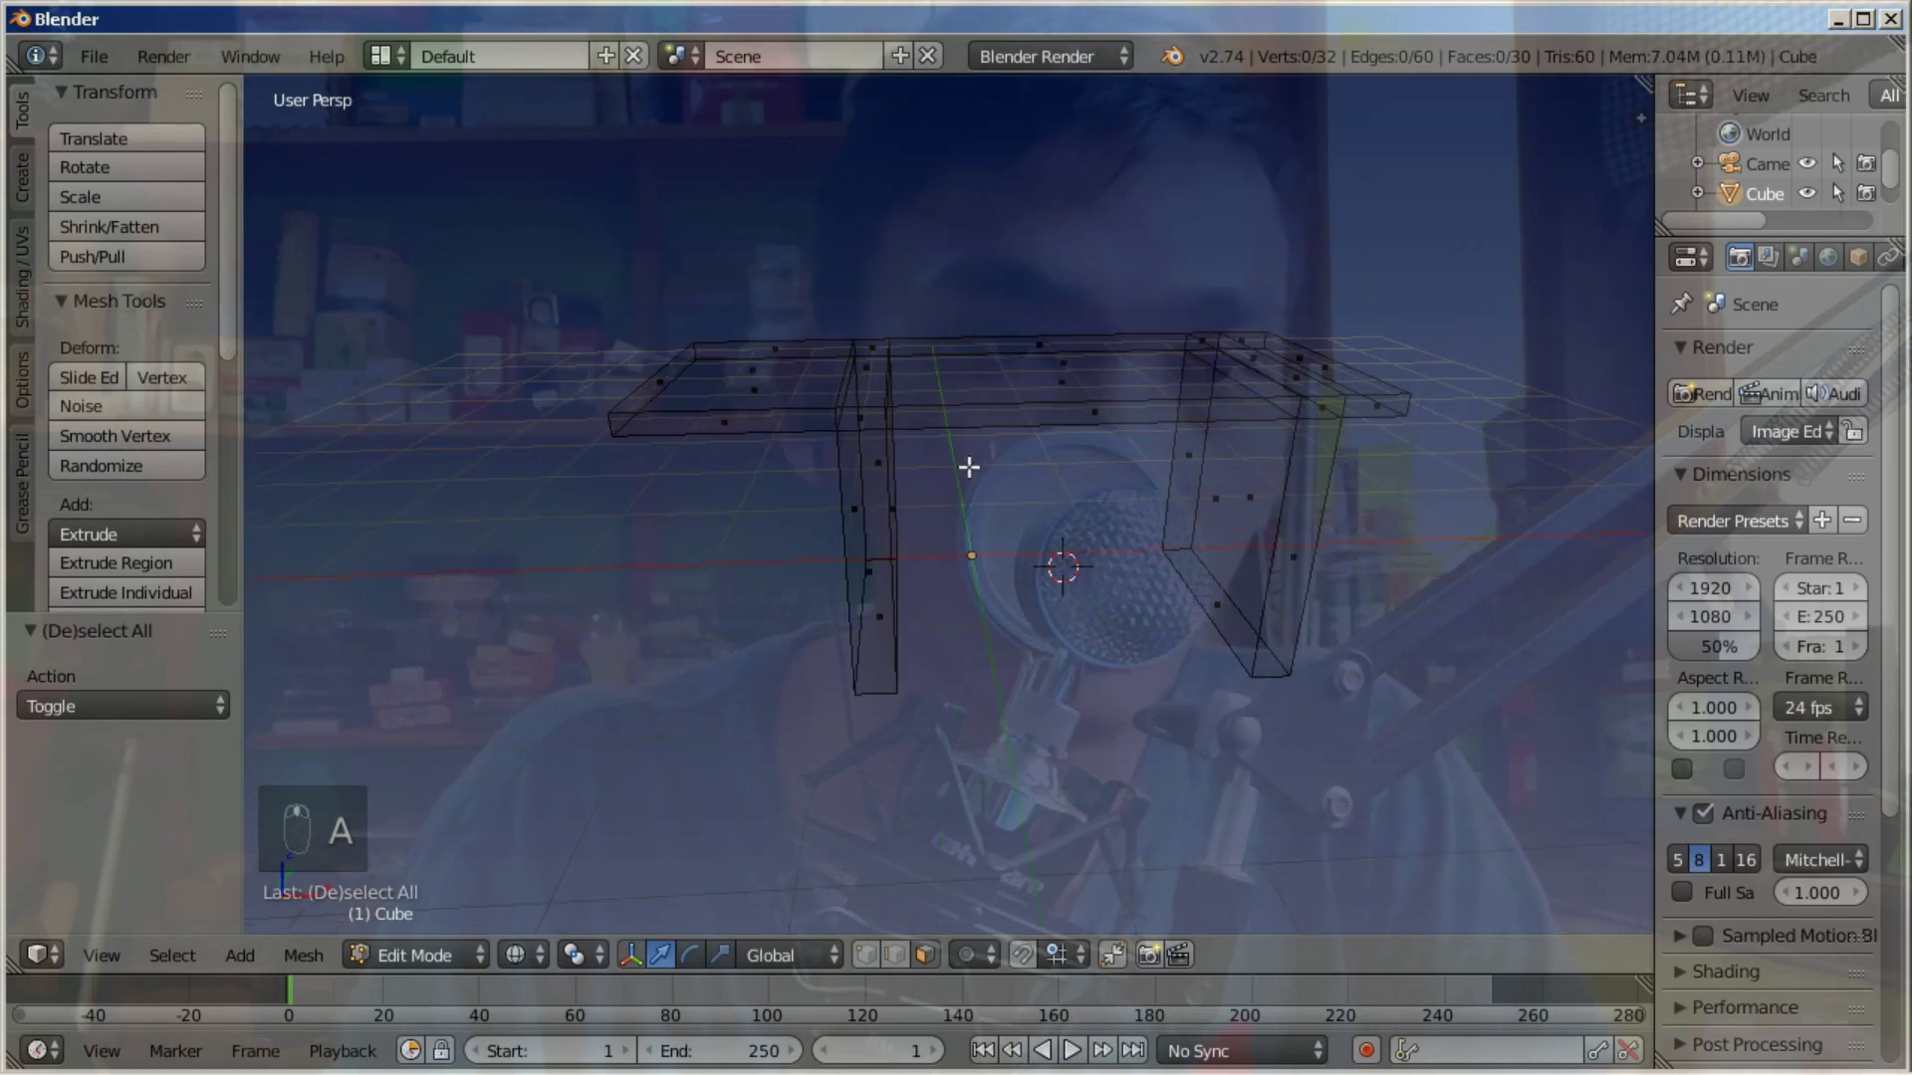
key("b")
left_click_drag(824, 267, 947, 737)
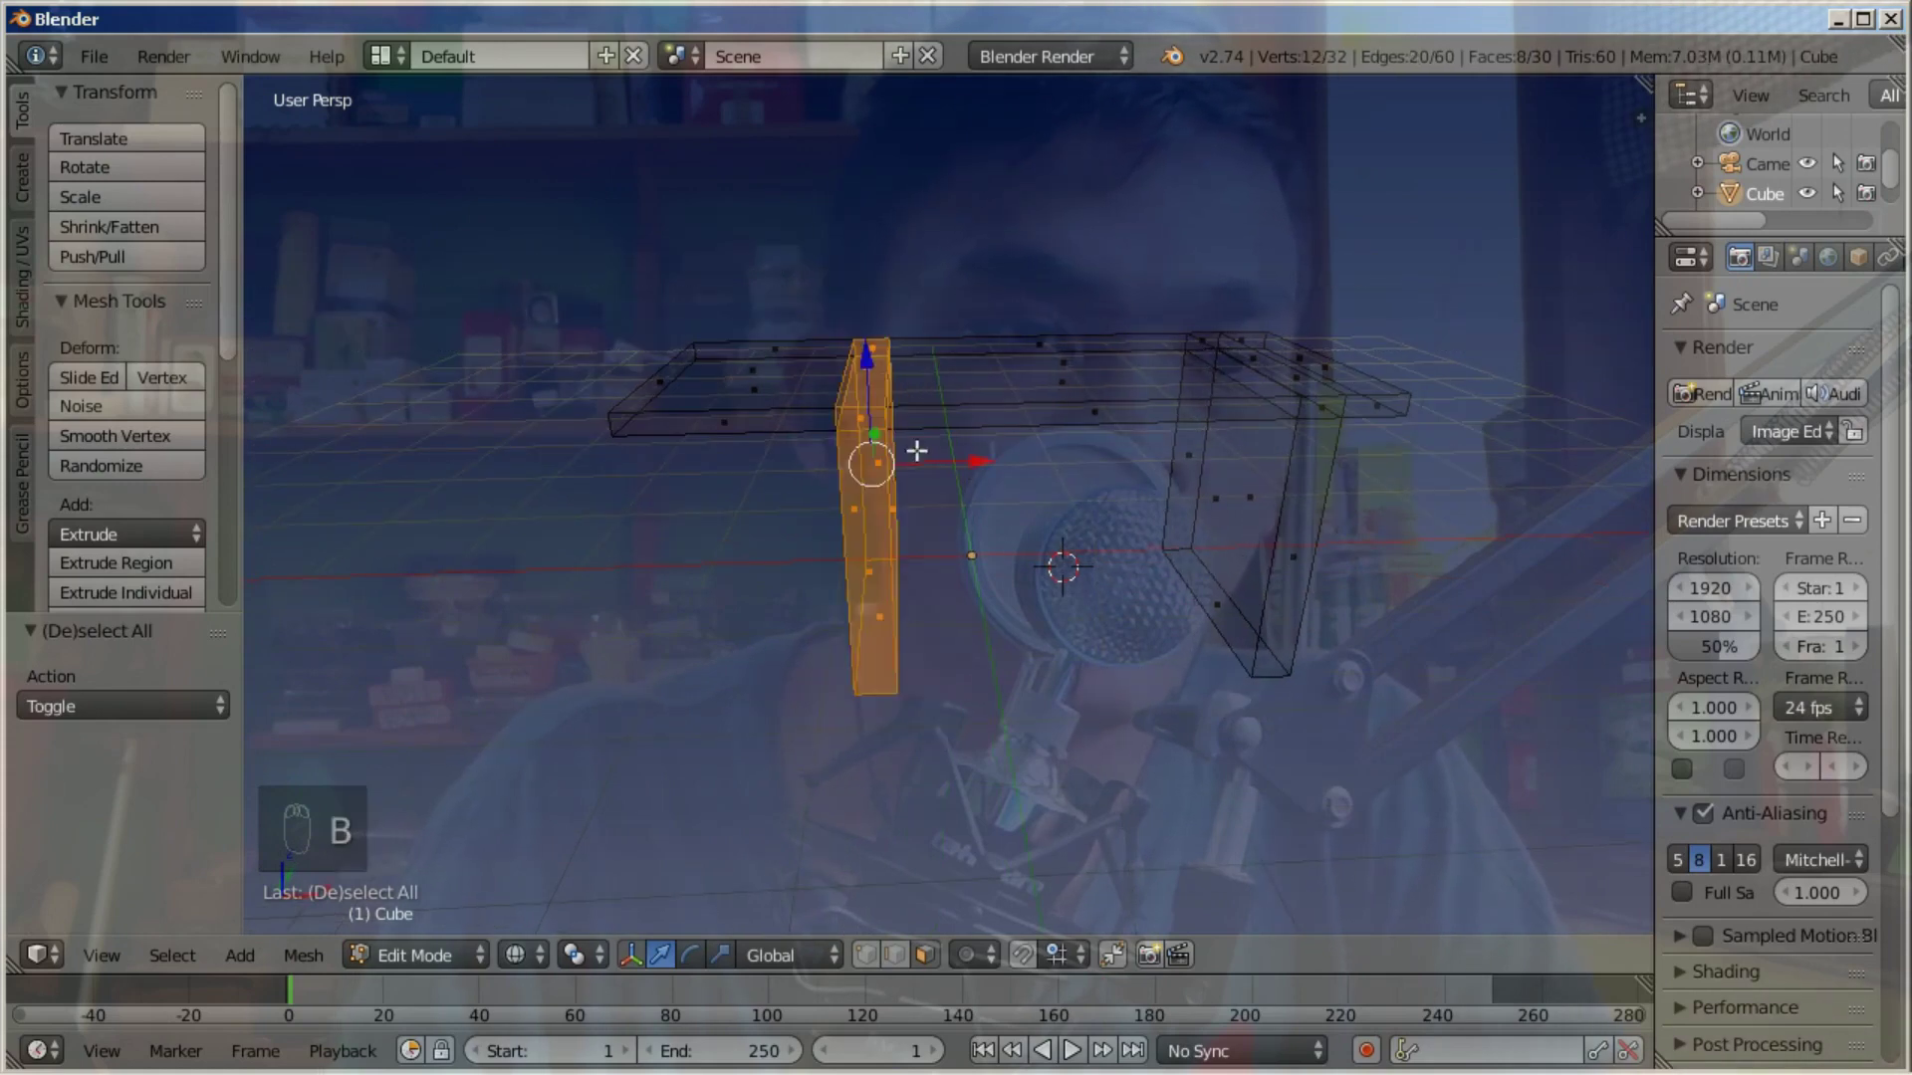
left_click_drag(981, 461, 880, 456)
middle_click_drag(886, 477, 887, 641)
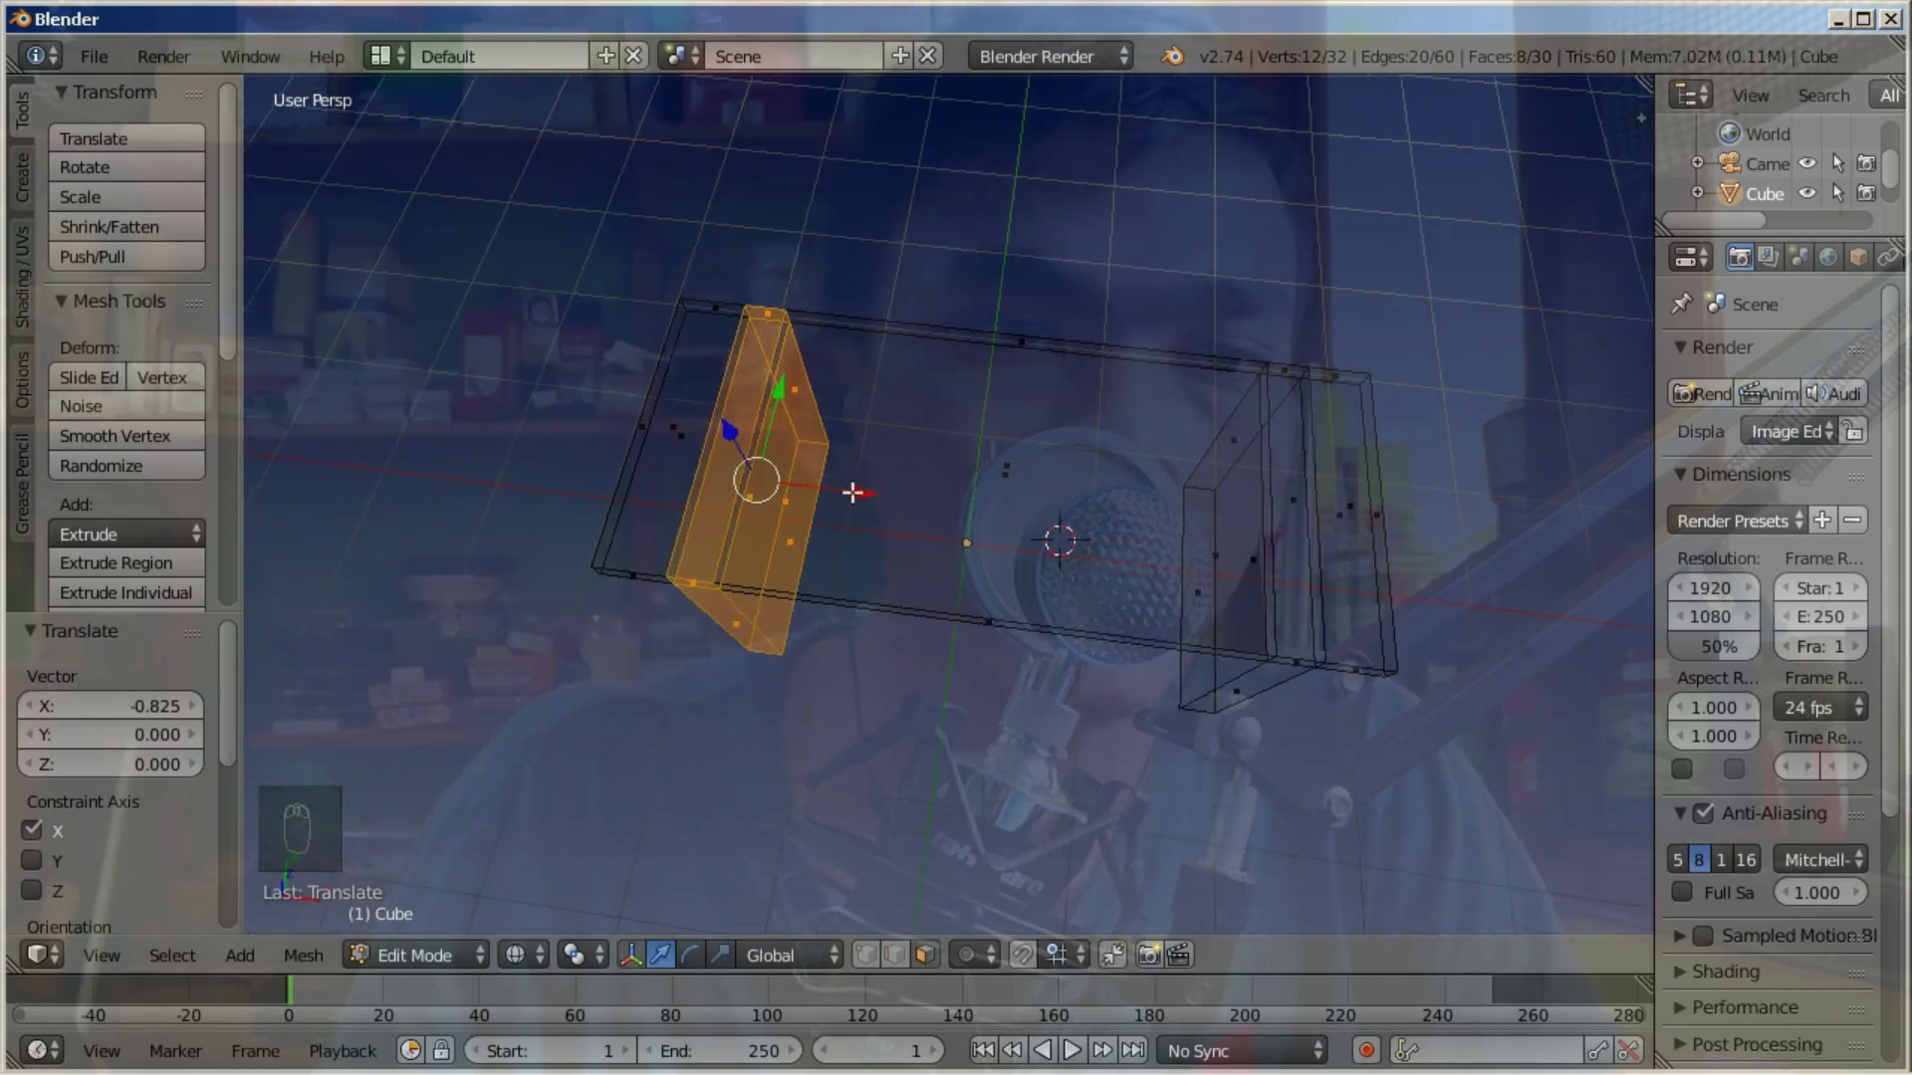
left_click_drag(853, 491, 852, 494)
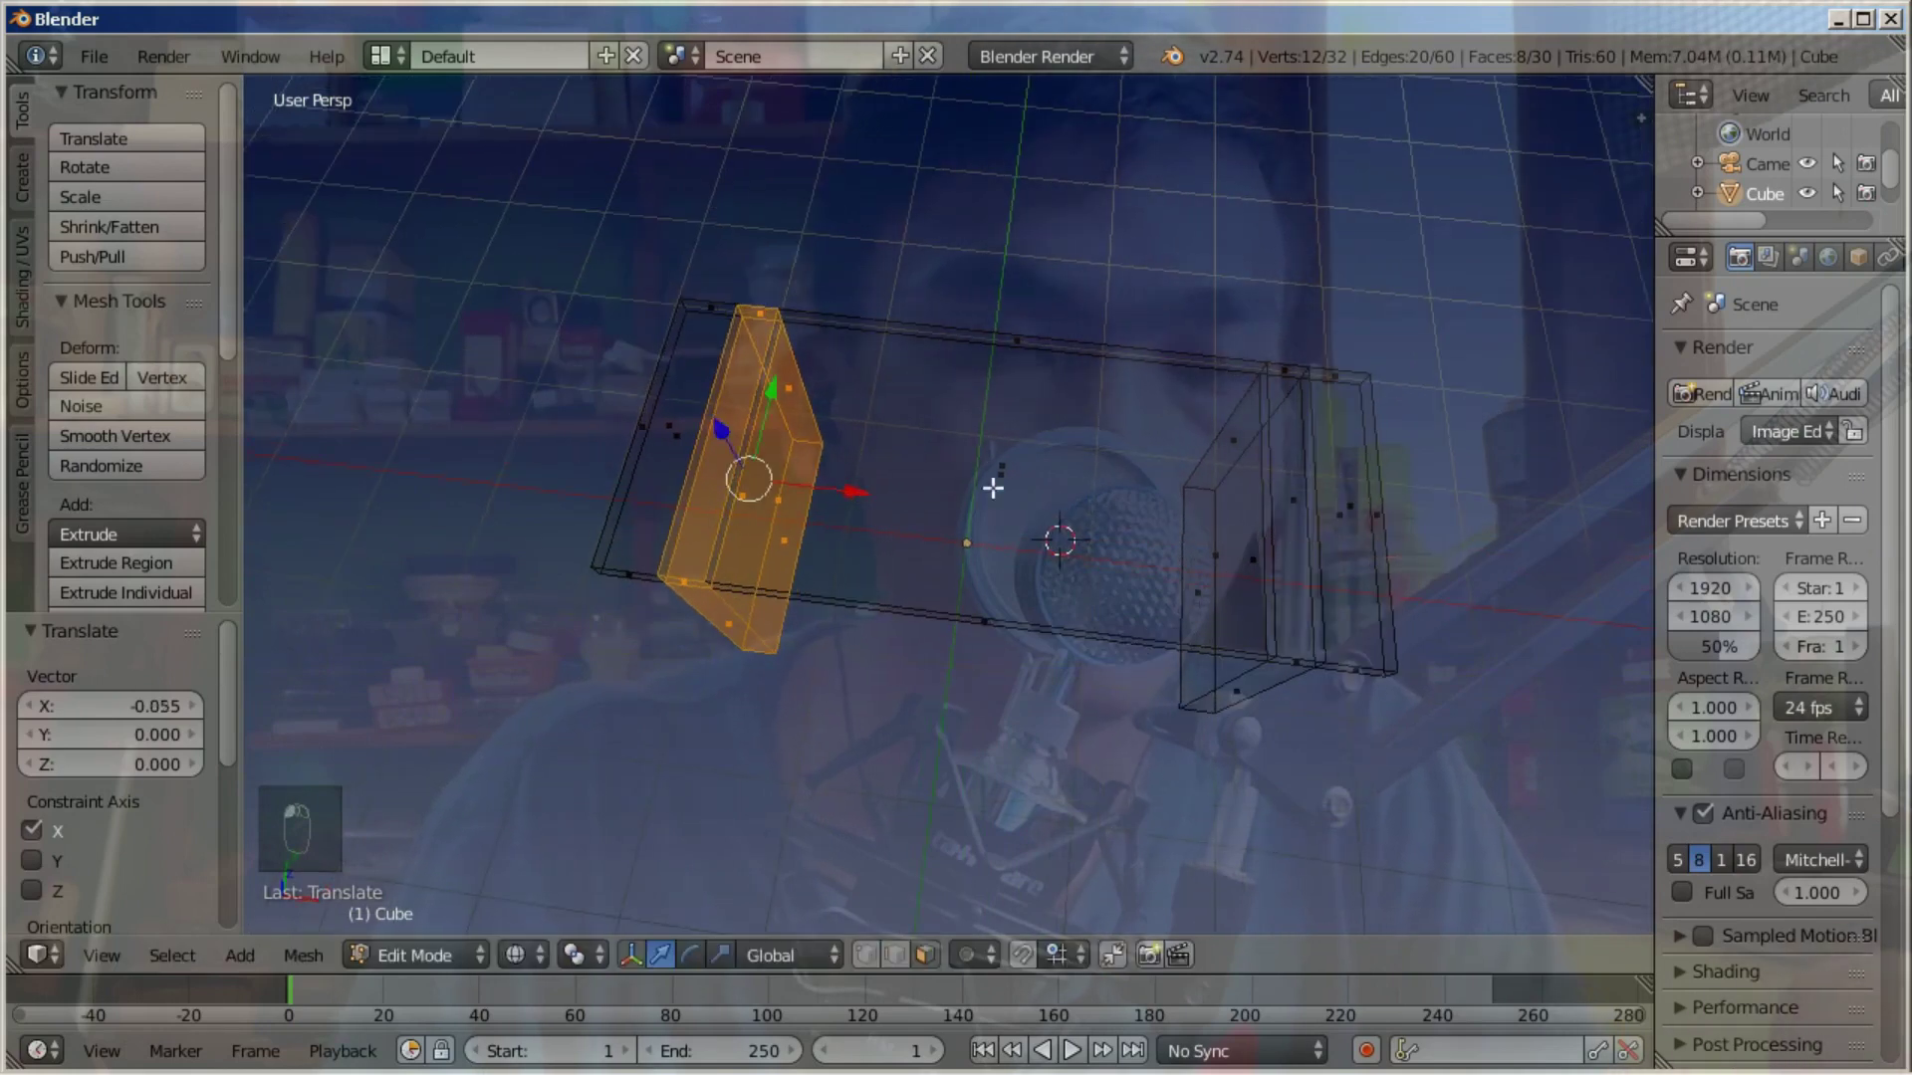
key("a")
Switch the mesh display from wireframe back to solid shading
middle_click_drag(1050, 527, 1175, 472)
scroll(1174, 472, "down", 2)
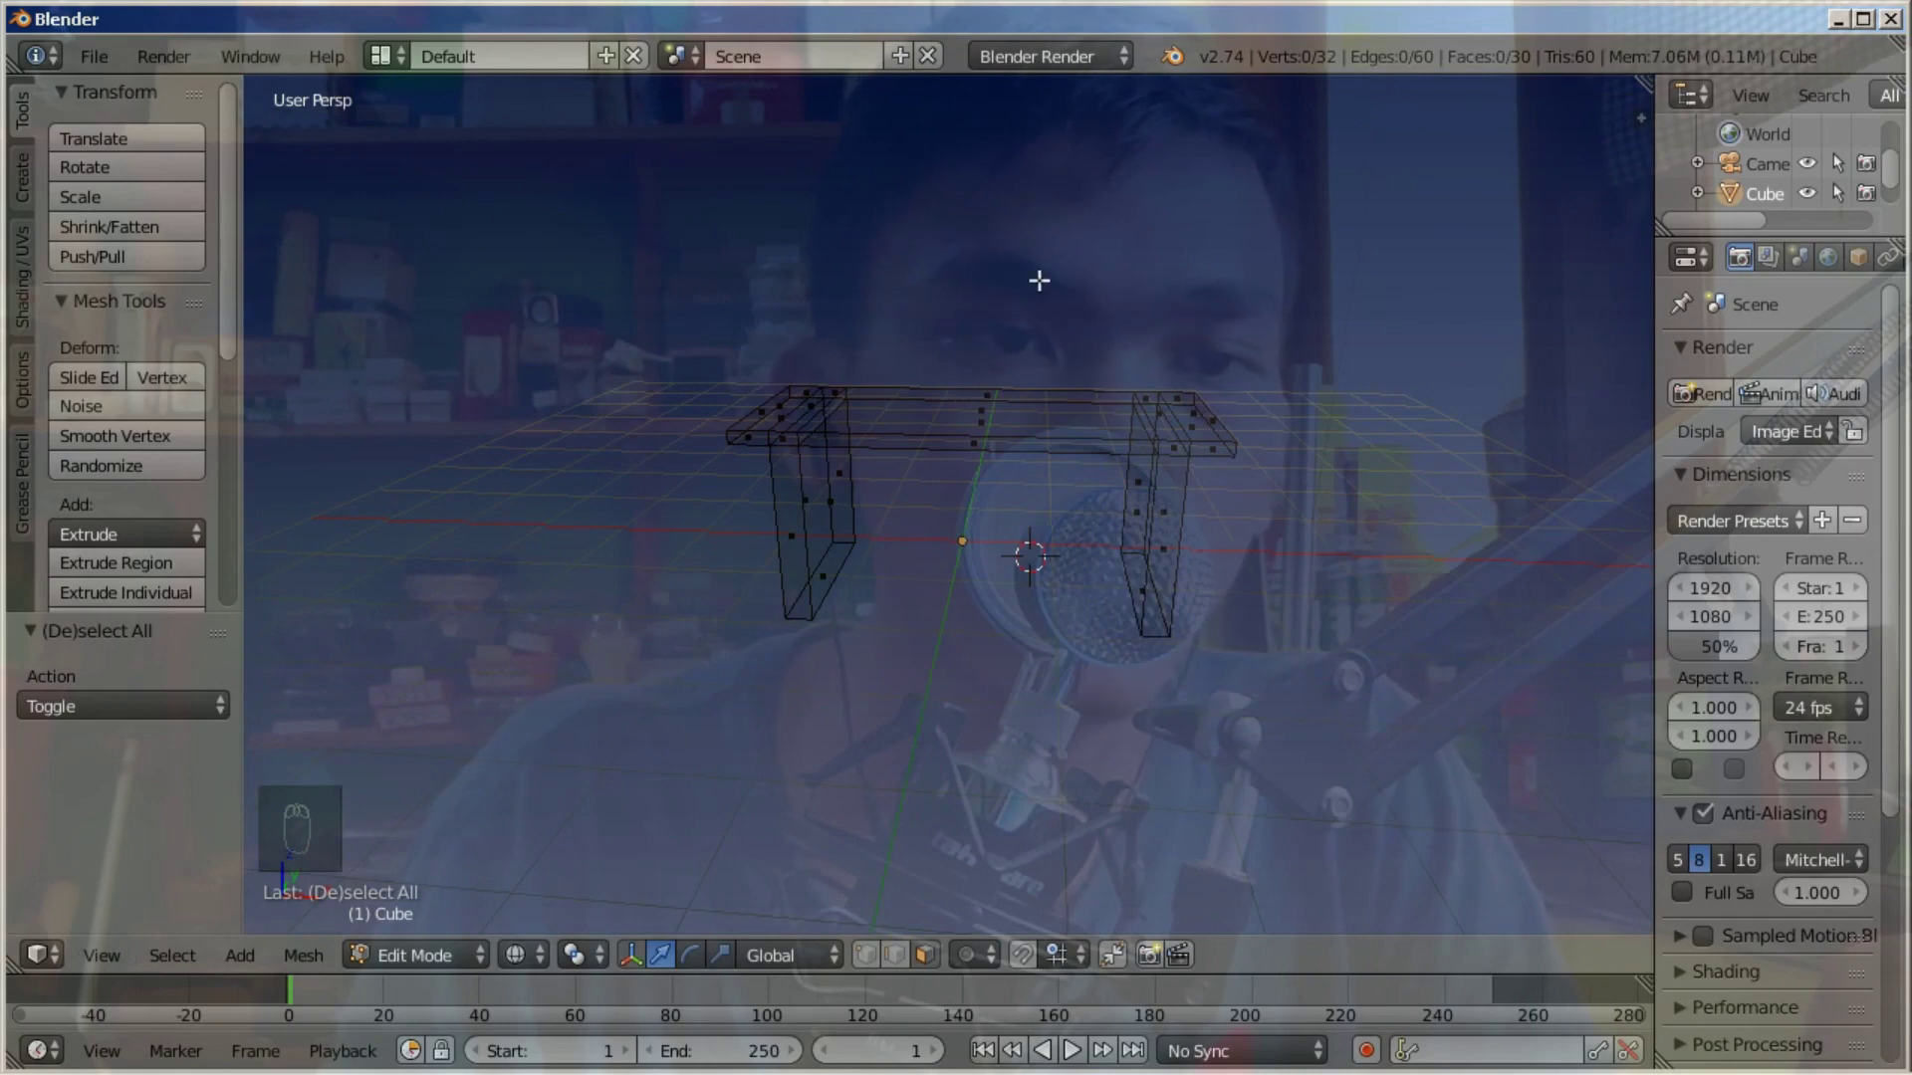
key("z")
middle_click_drag(1193, 425, 1497, 424)
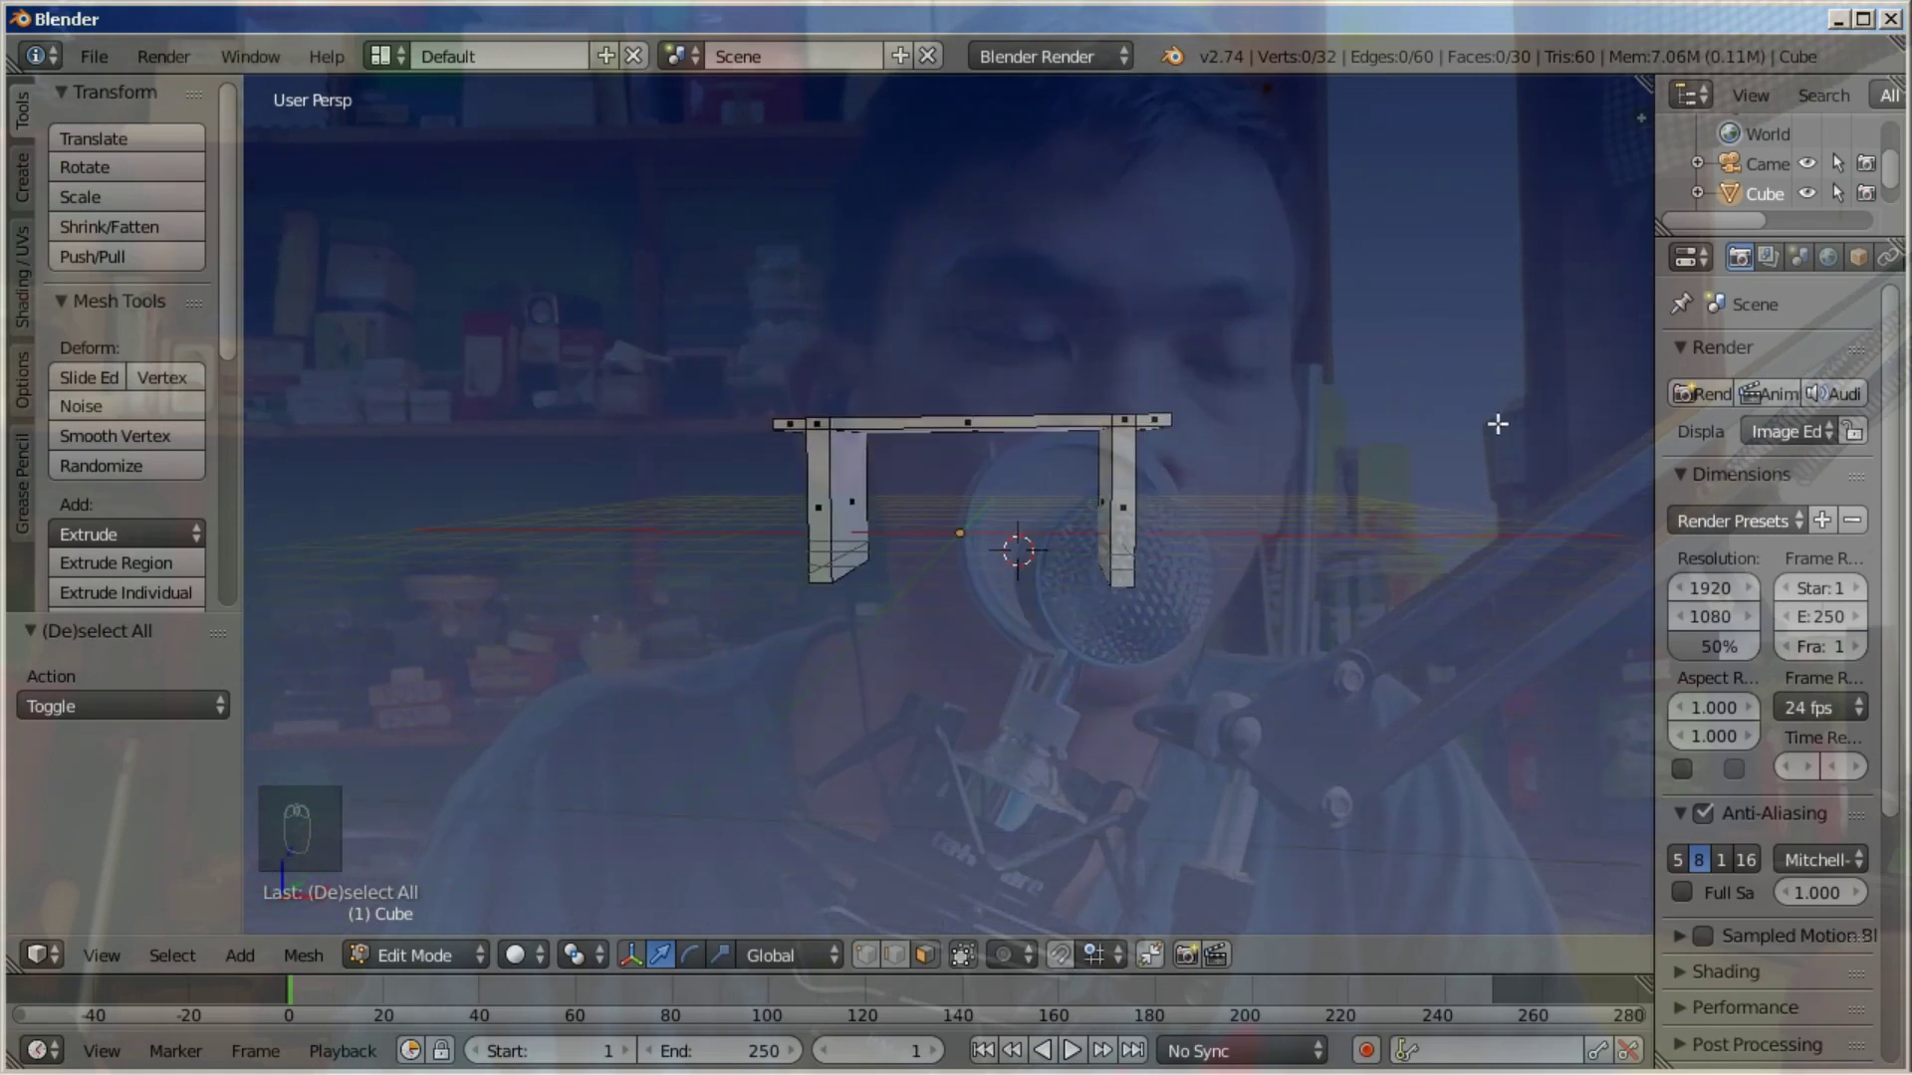
scroll(981, 542, "up", 6)
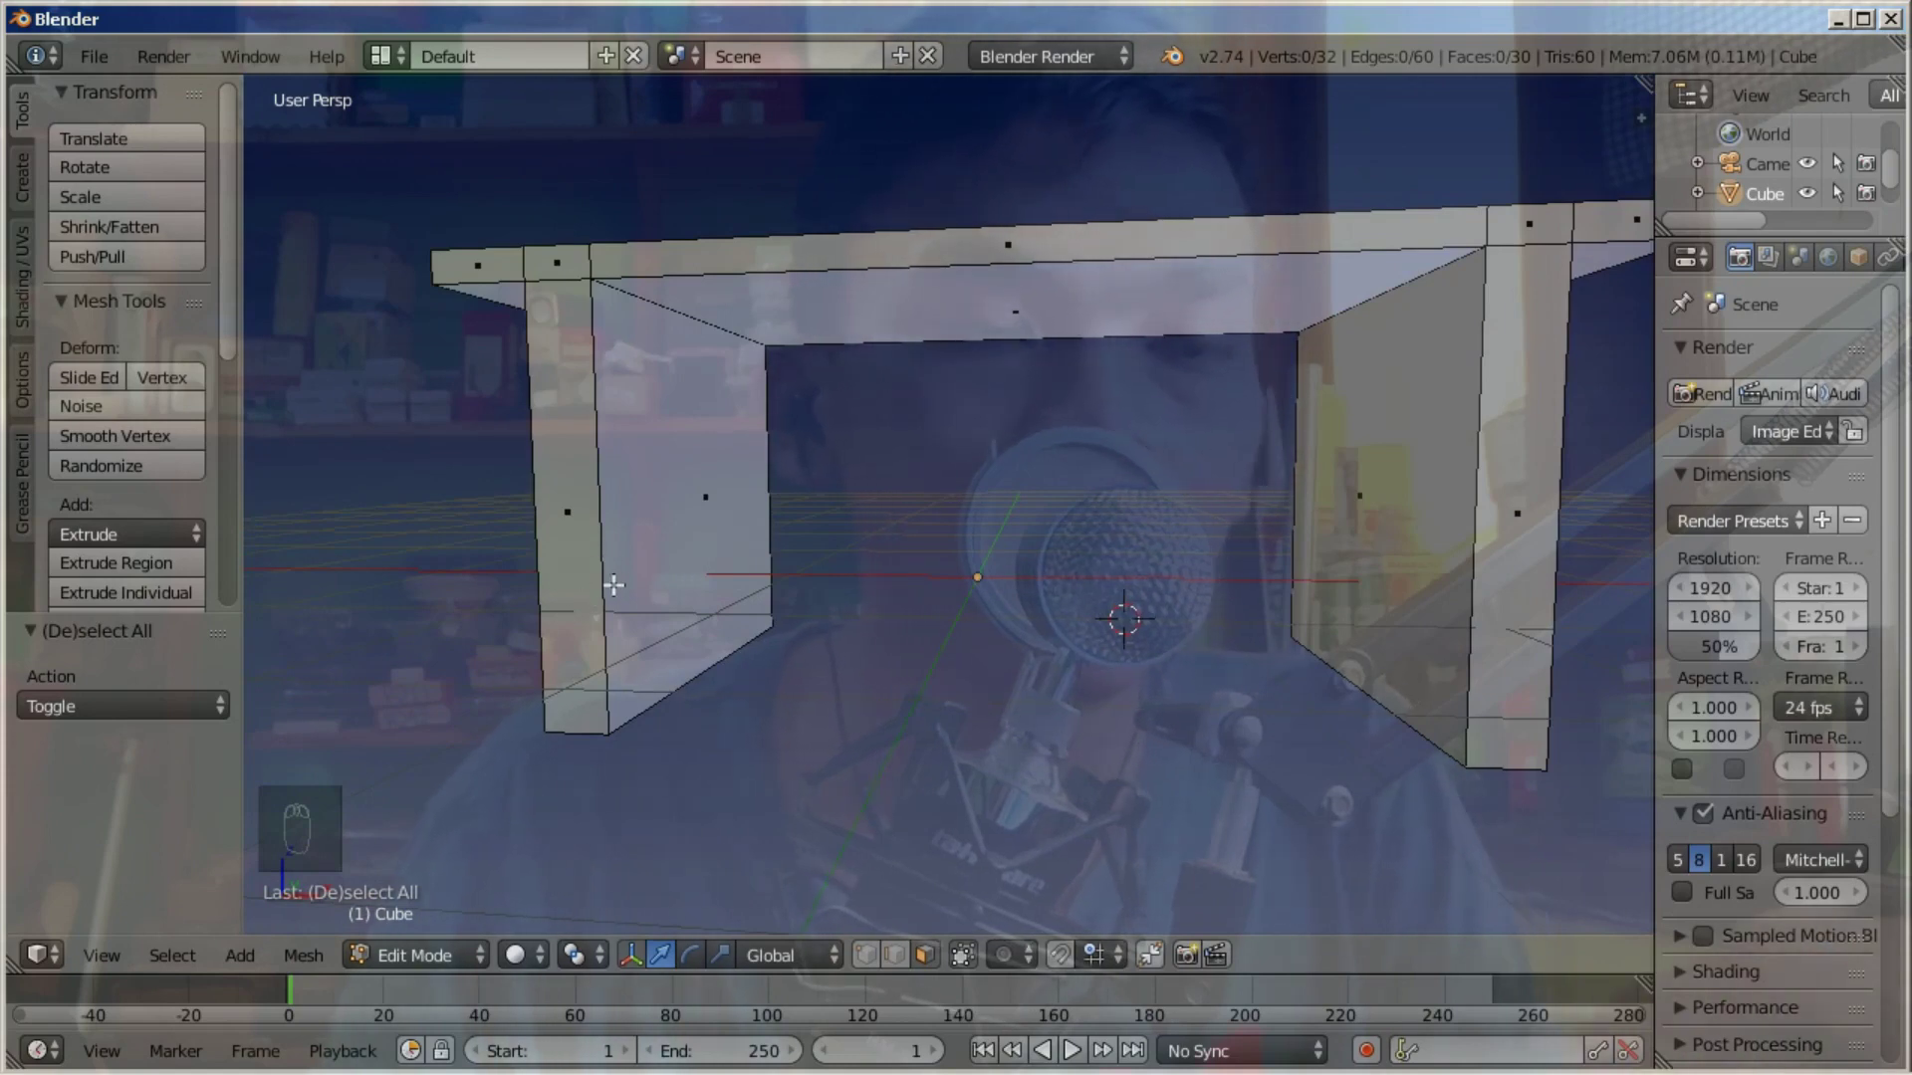
middle_click_drag(613, 585, 665, 635)
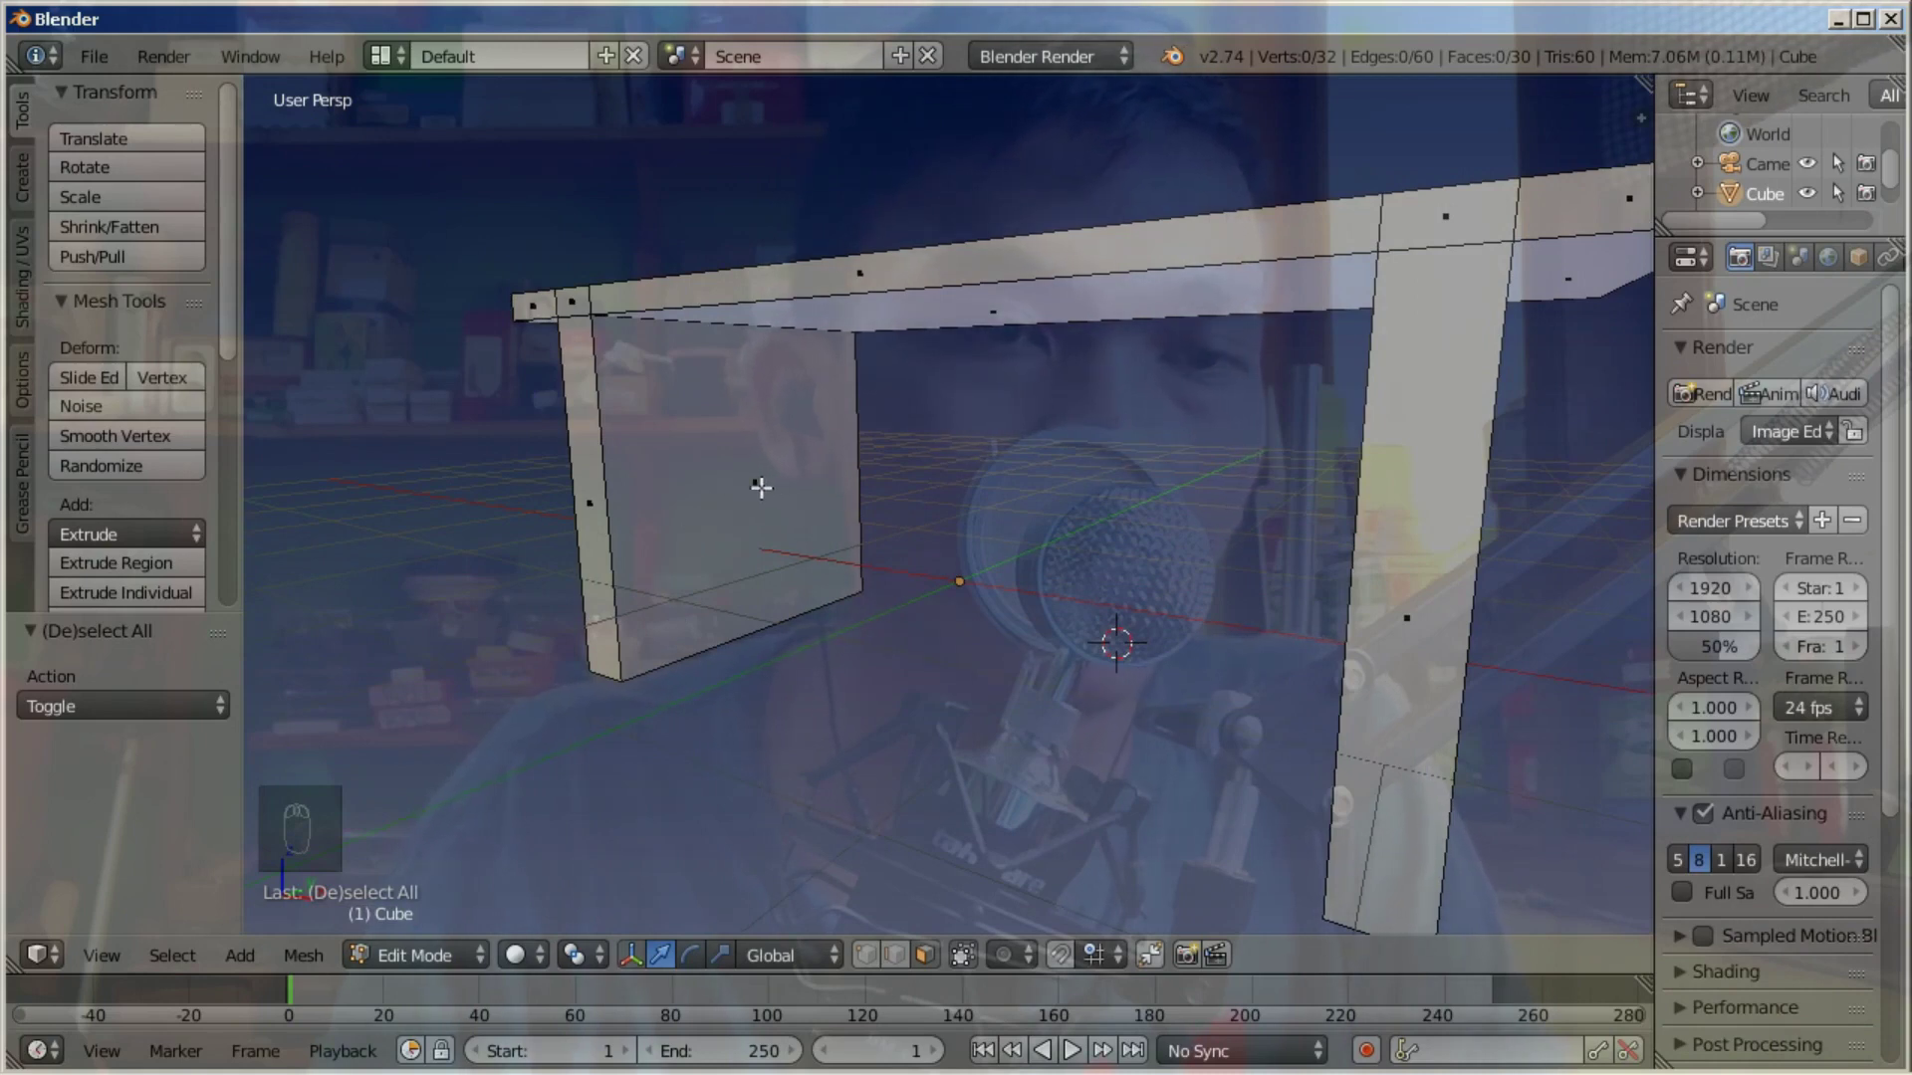
key("ctrl+r")
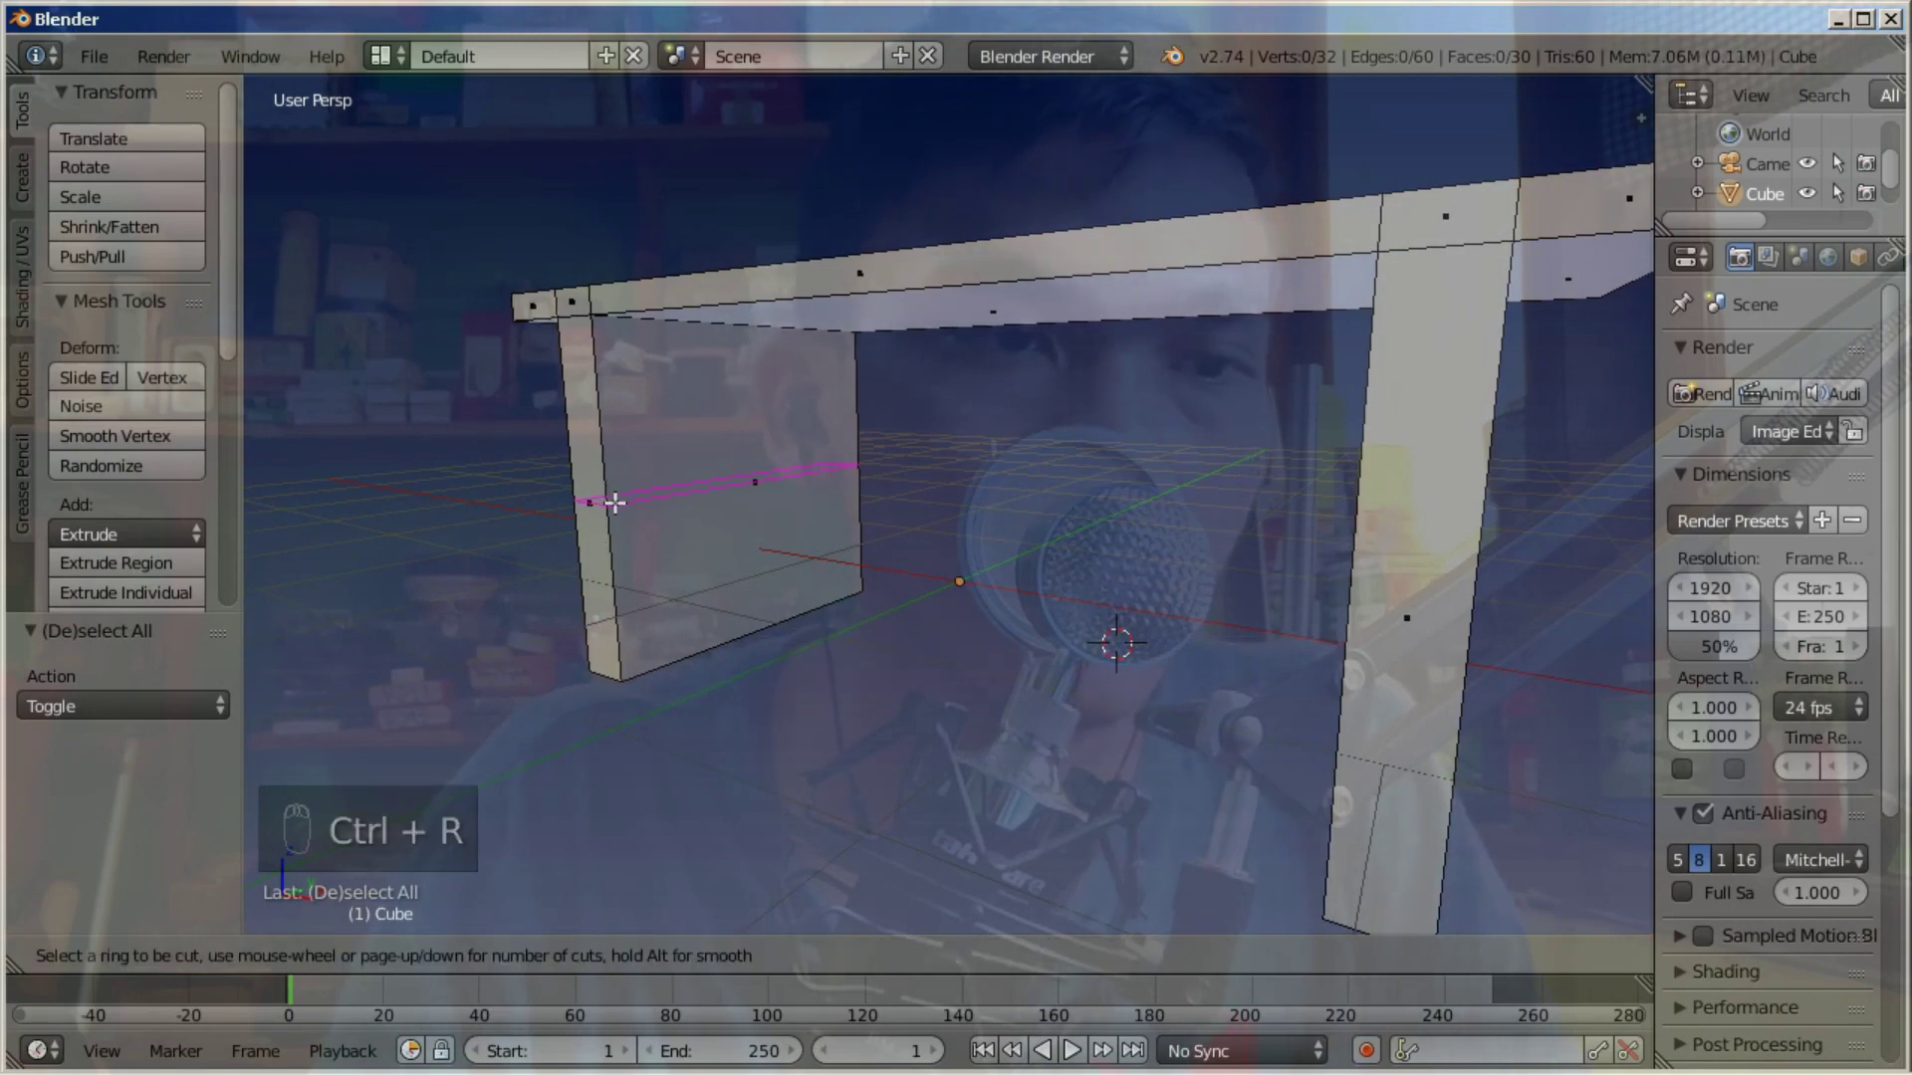
scroll(614, 502, "up", 1)
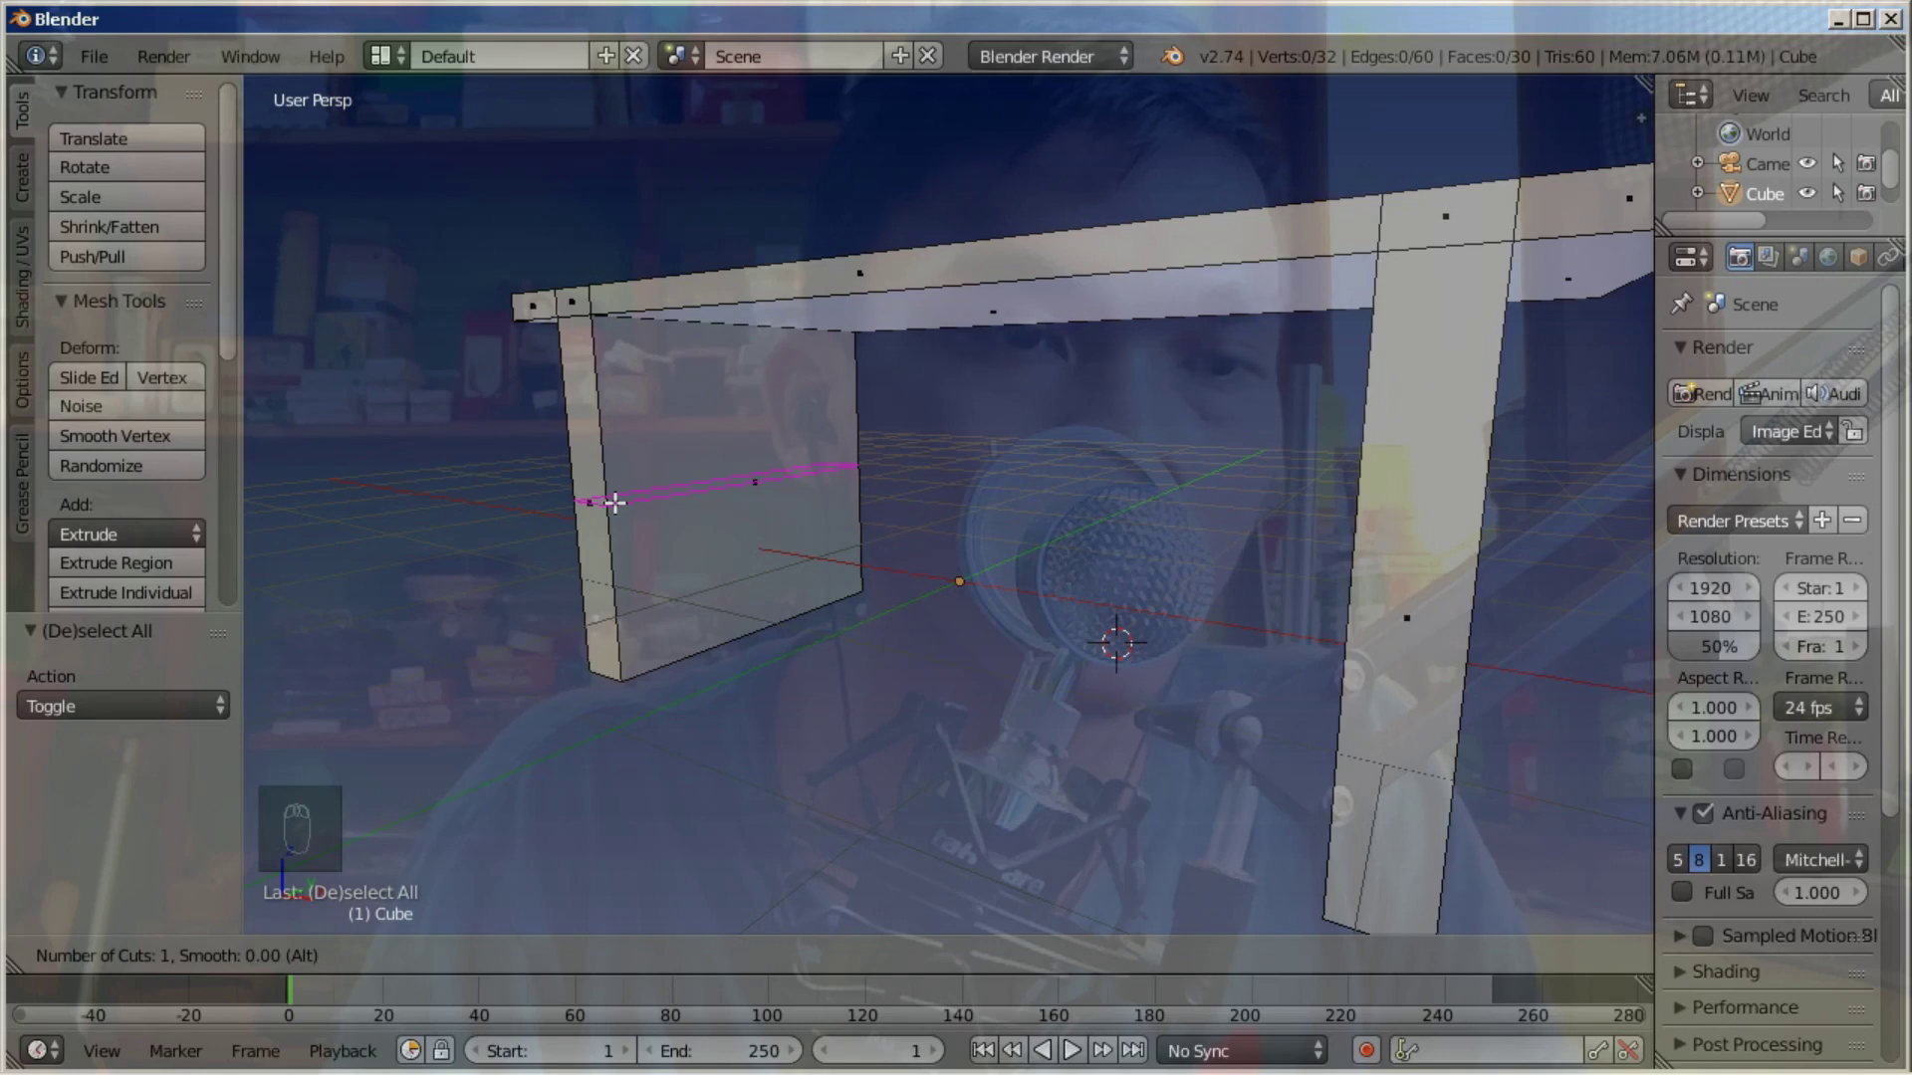
right_click(614, 503)
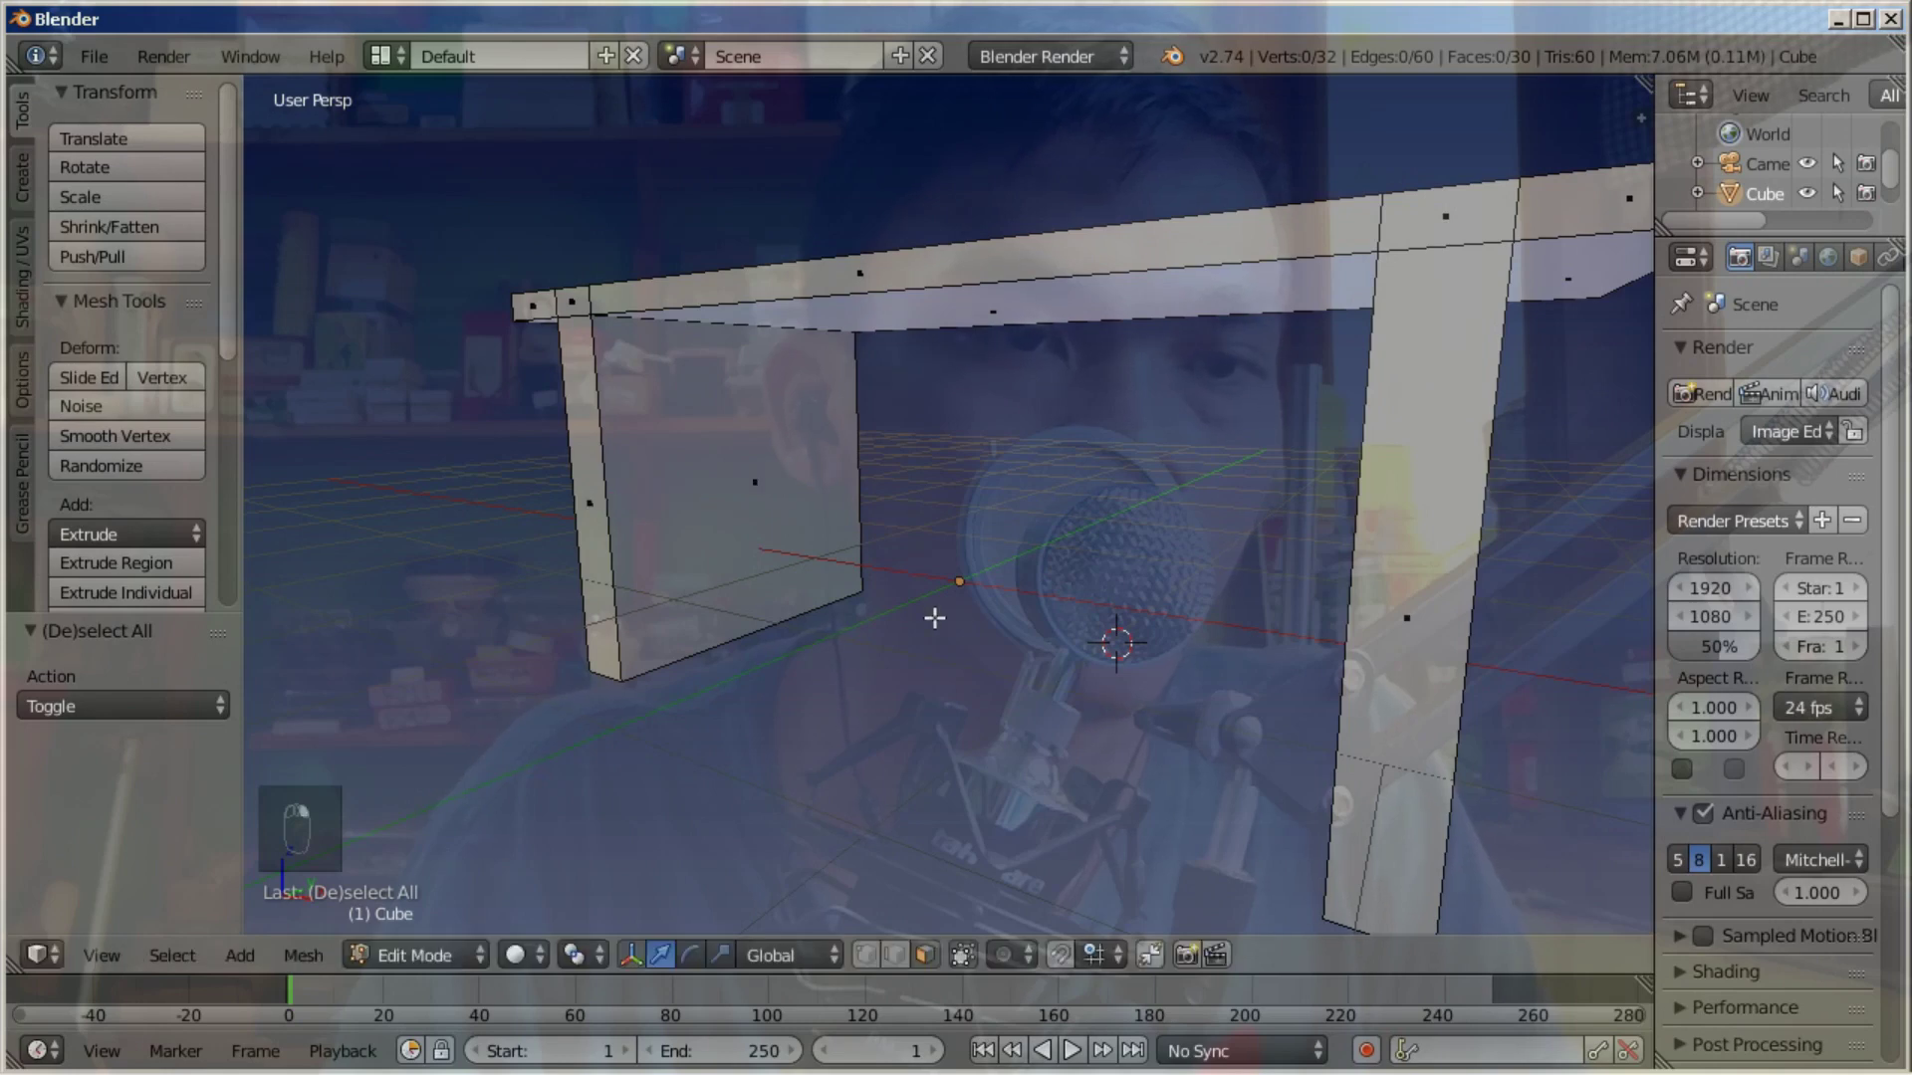
Add two closely spaced horizontal loop cuts around the lower half of the negative-X leg
middle_click_drag(1022, 628, 1051, 596)
key("ctrl+r")
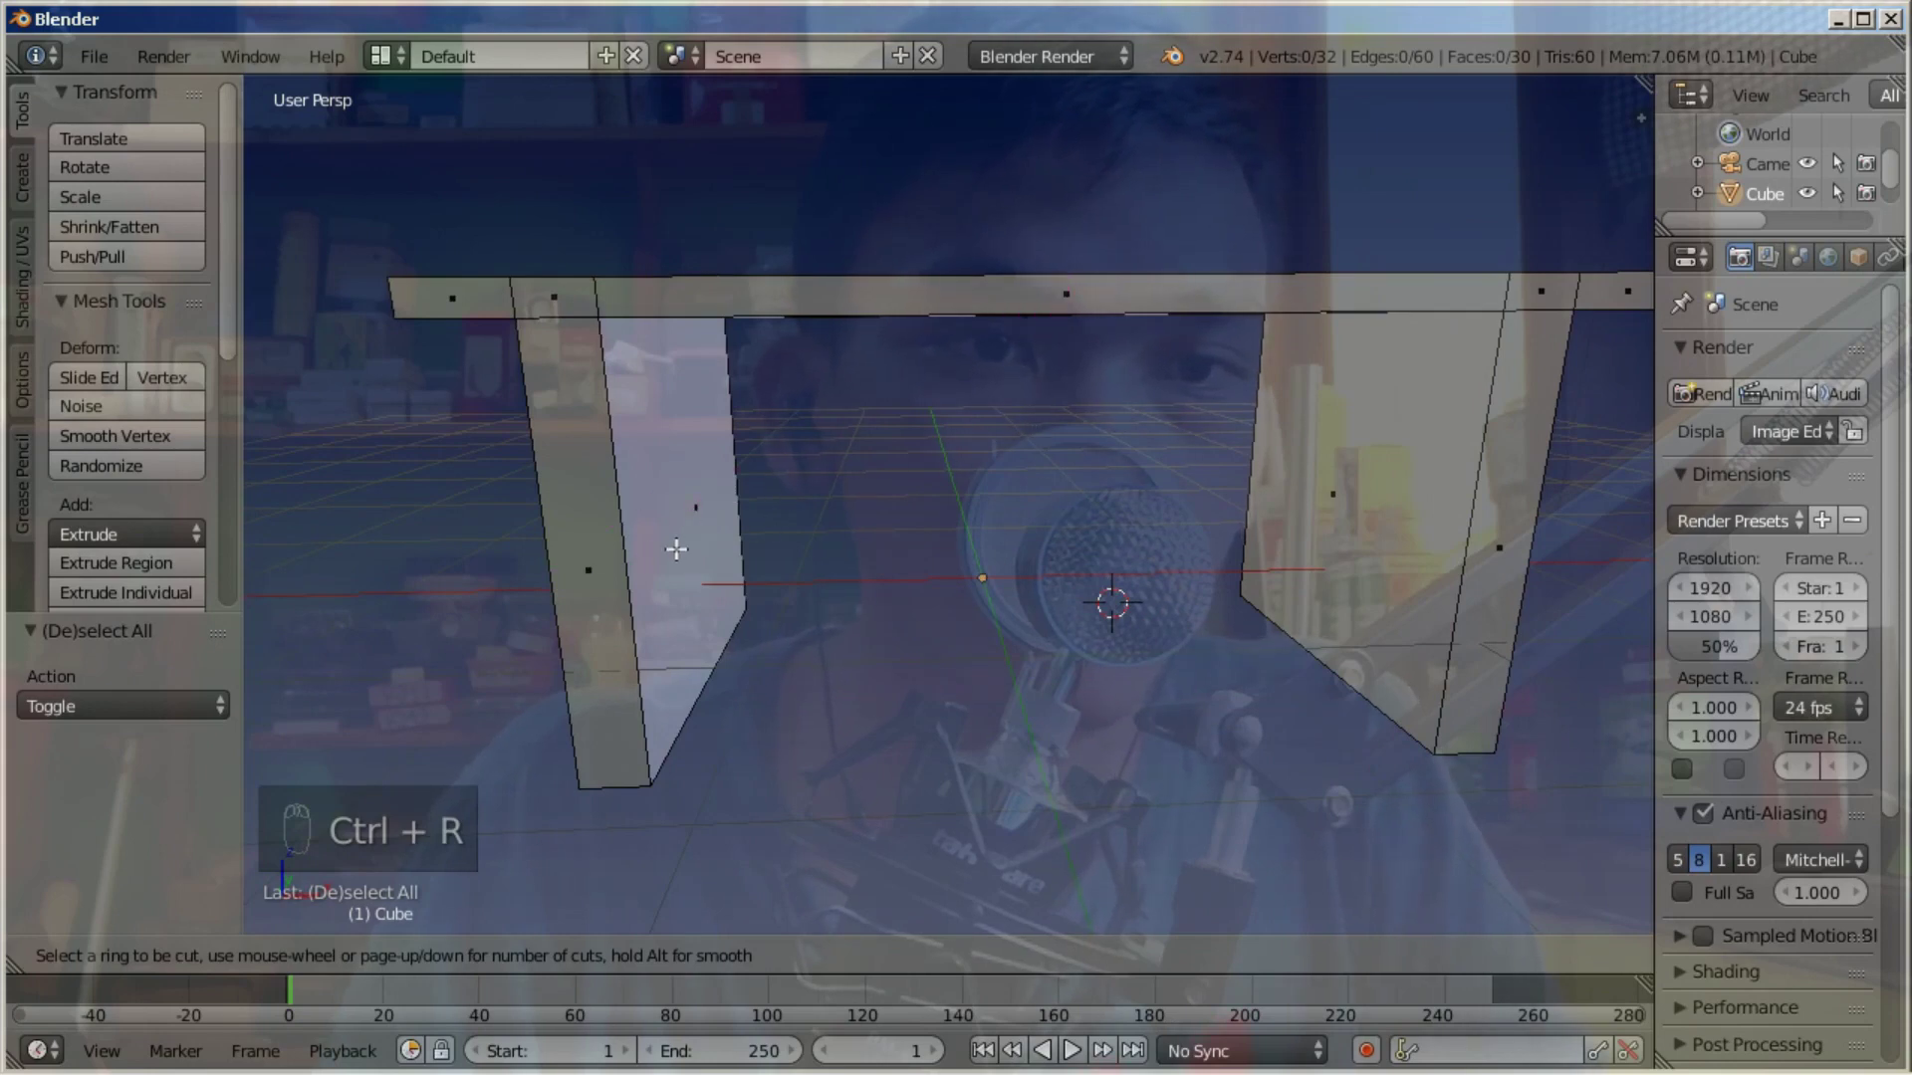
left_click(730, 484)
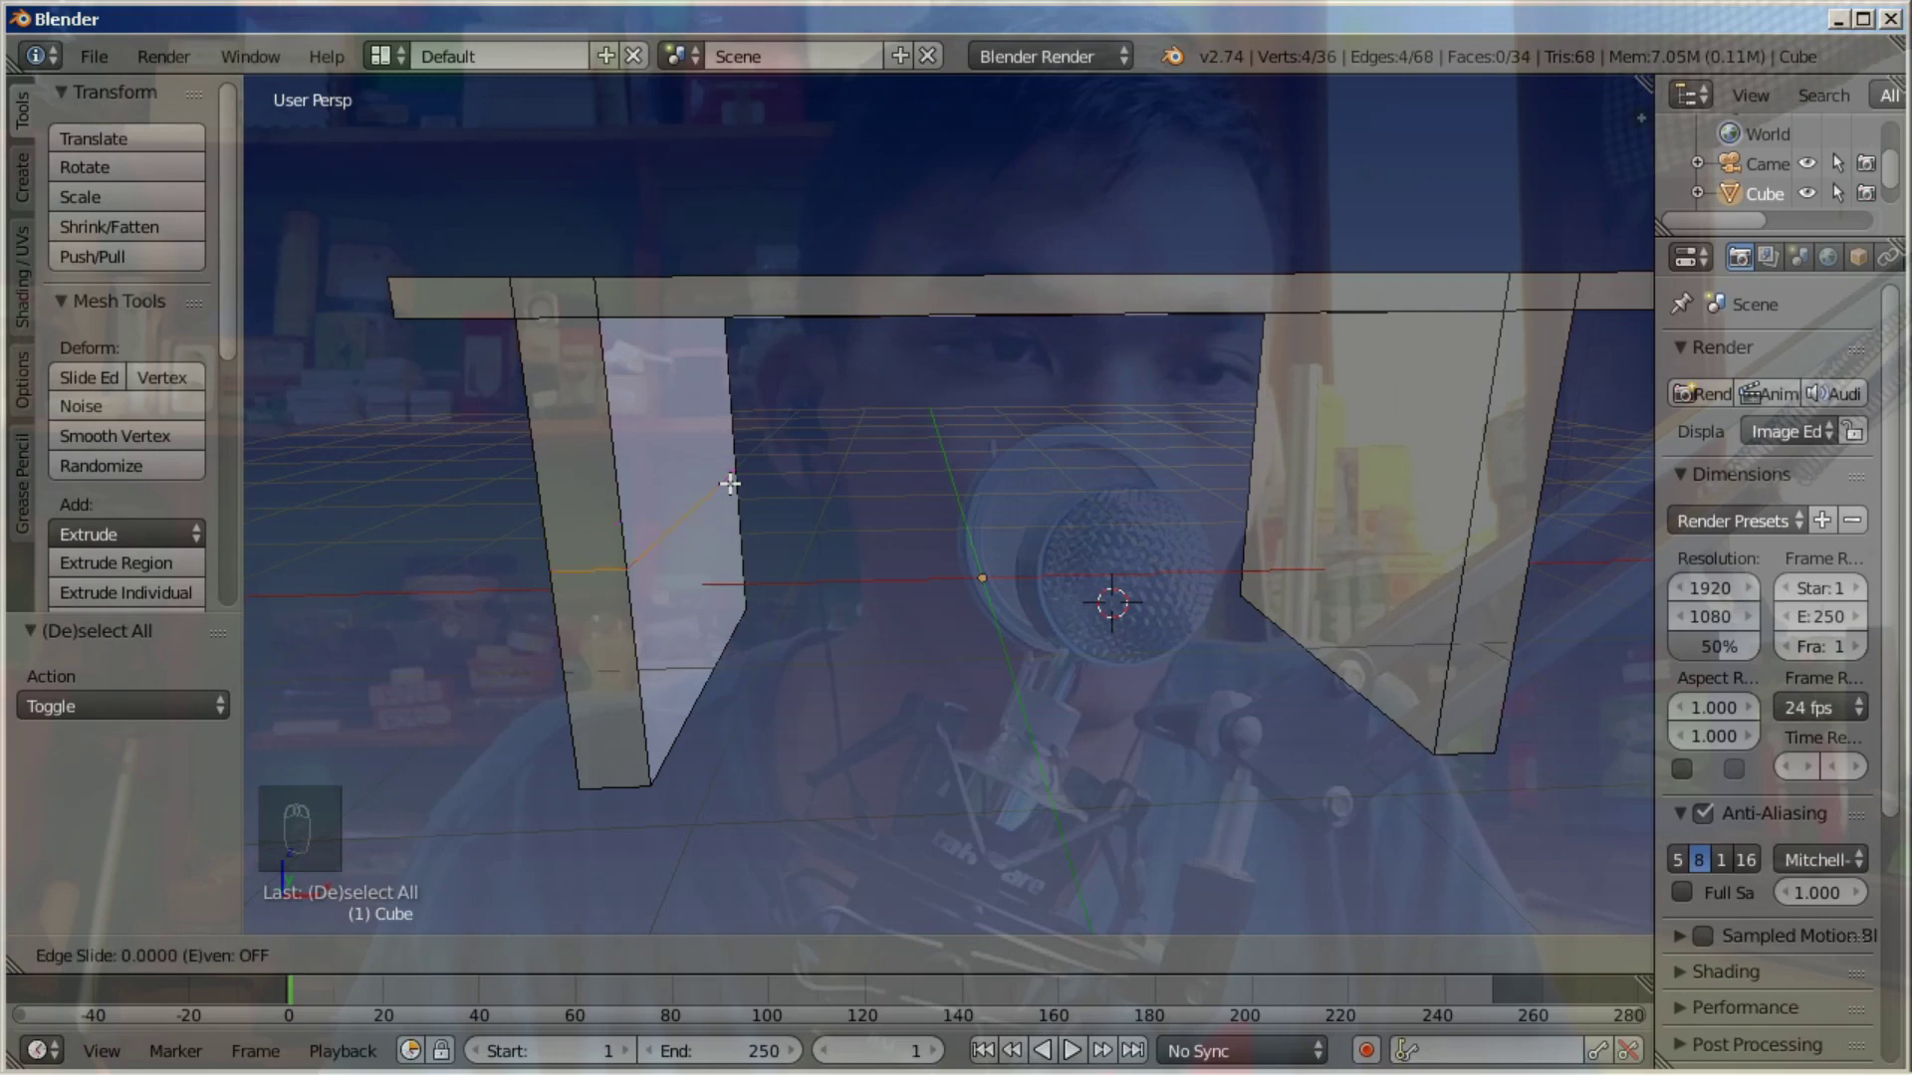
left_click(733, 542)
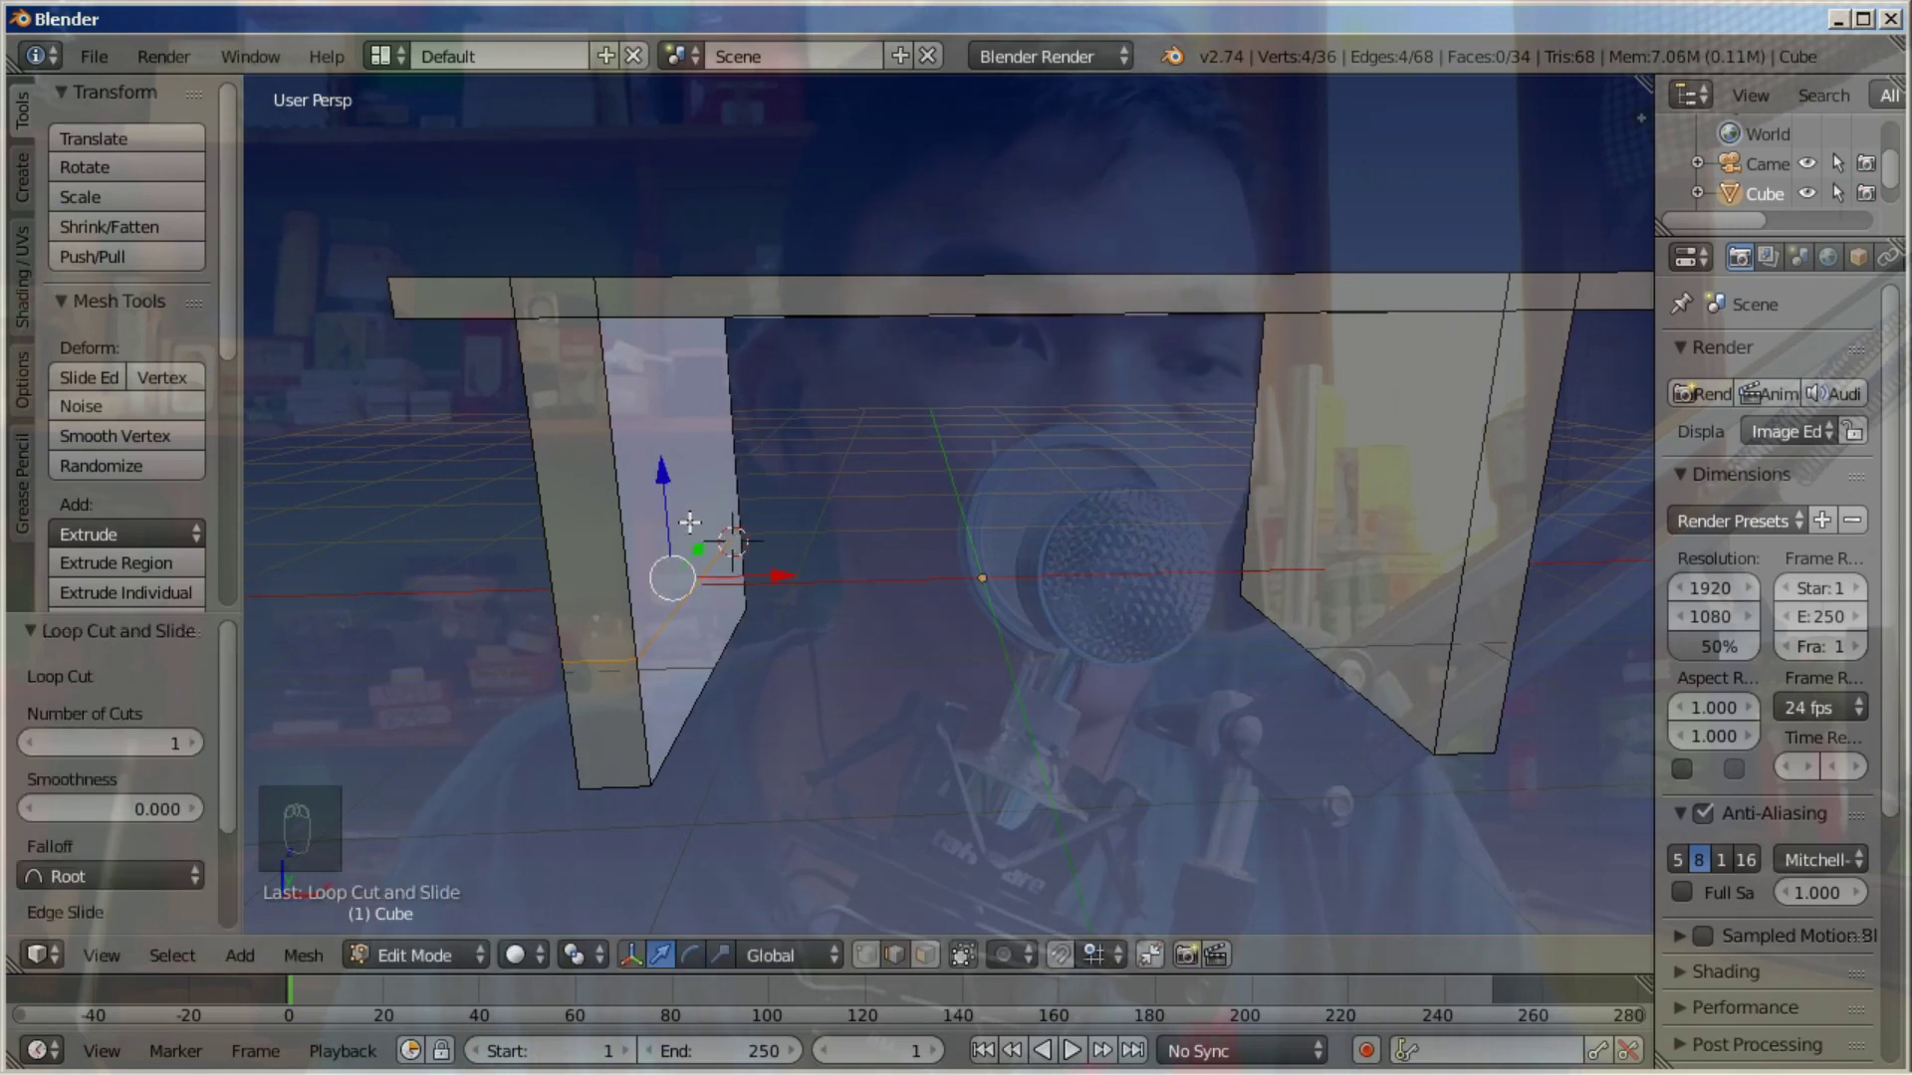
key("ctrl+r")
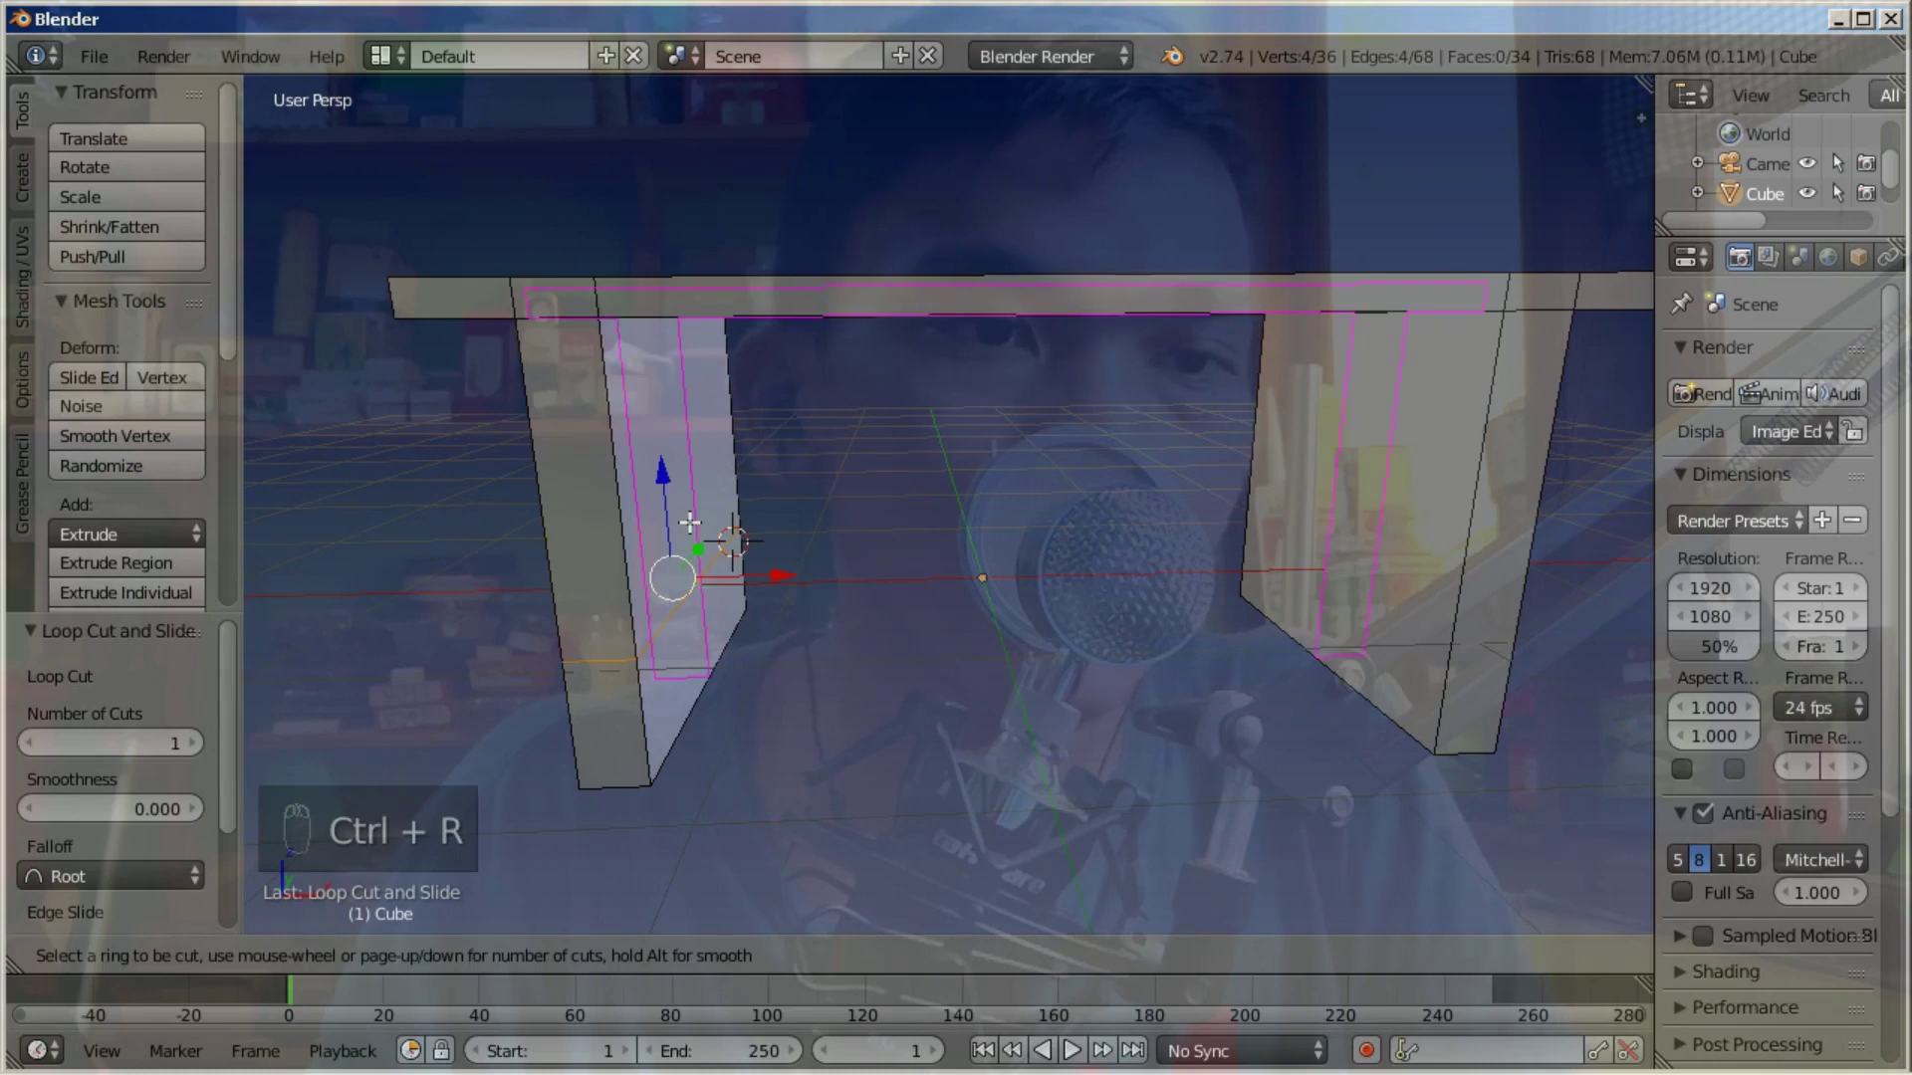
left_click(738, 460)
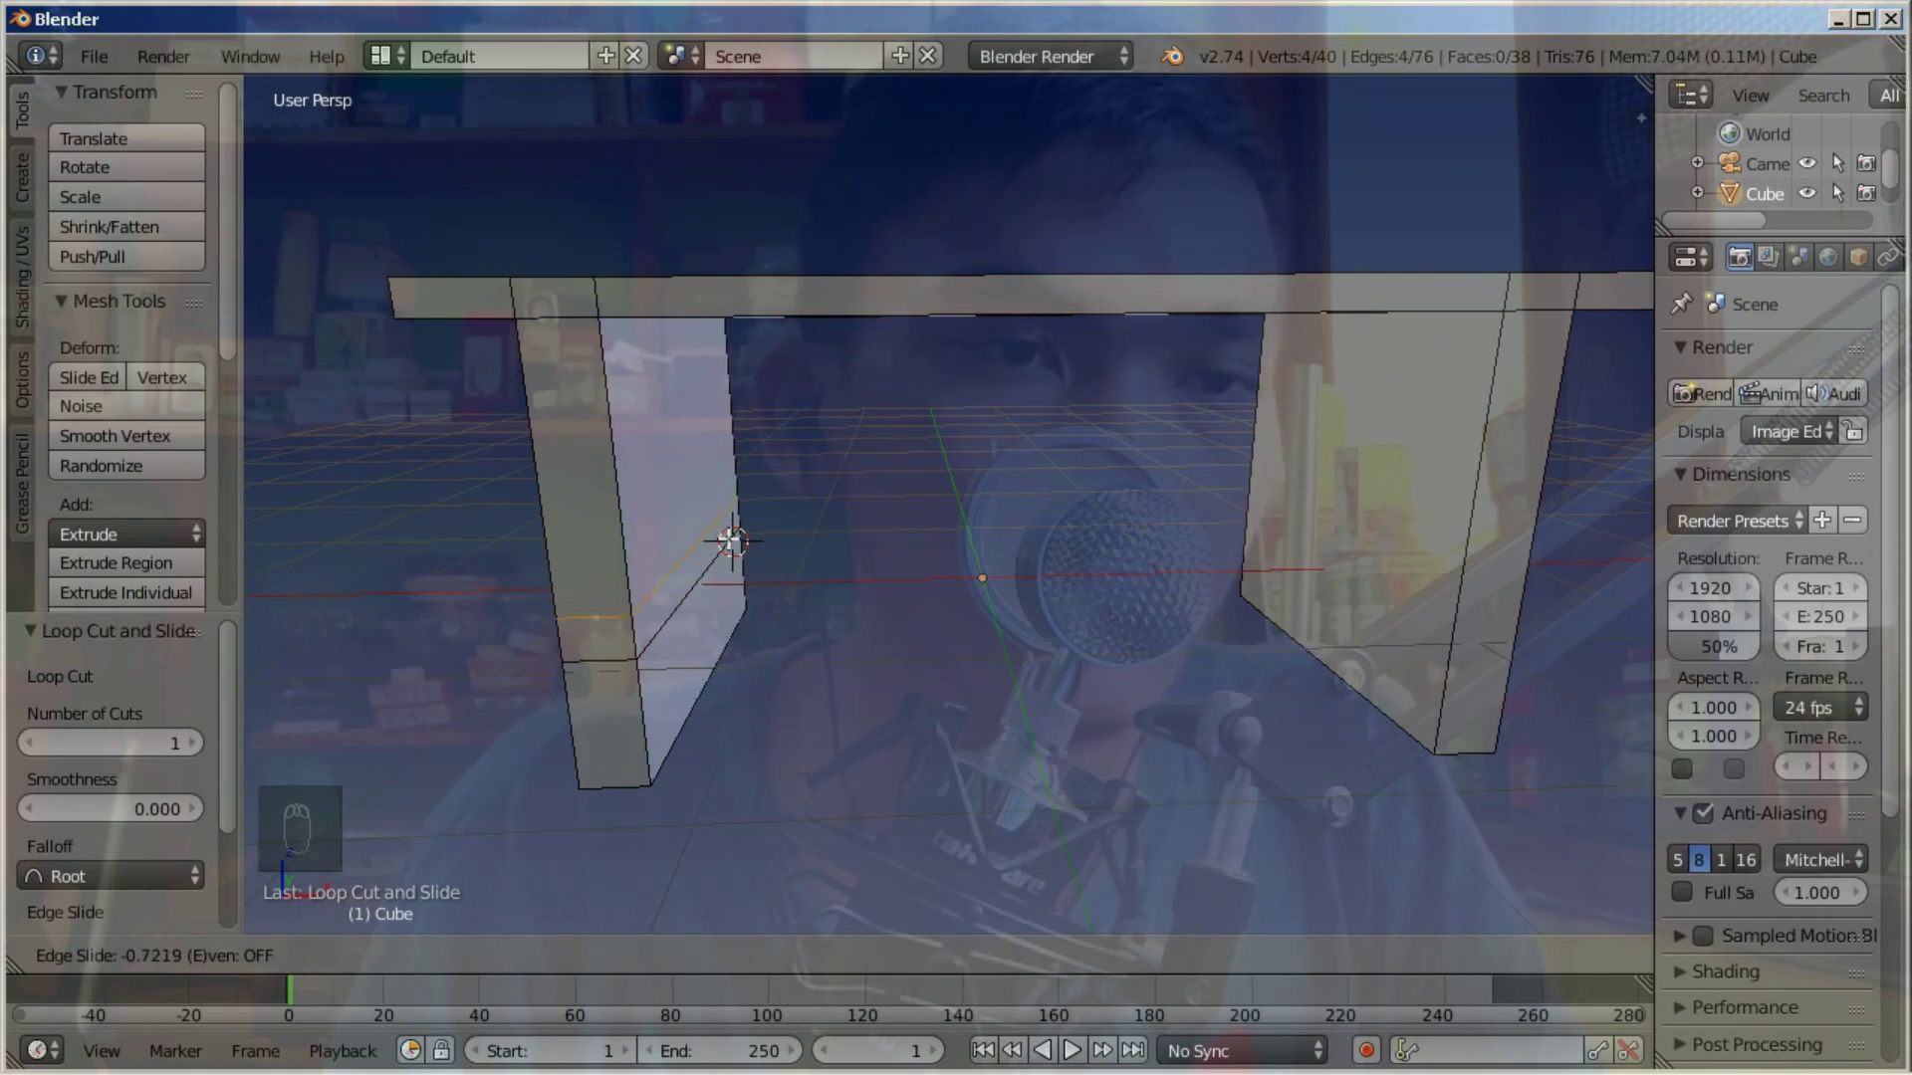
left_click(1255, 538)
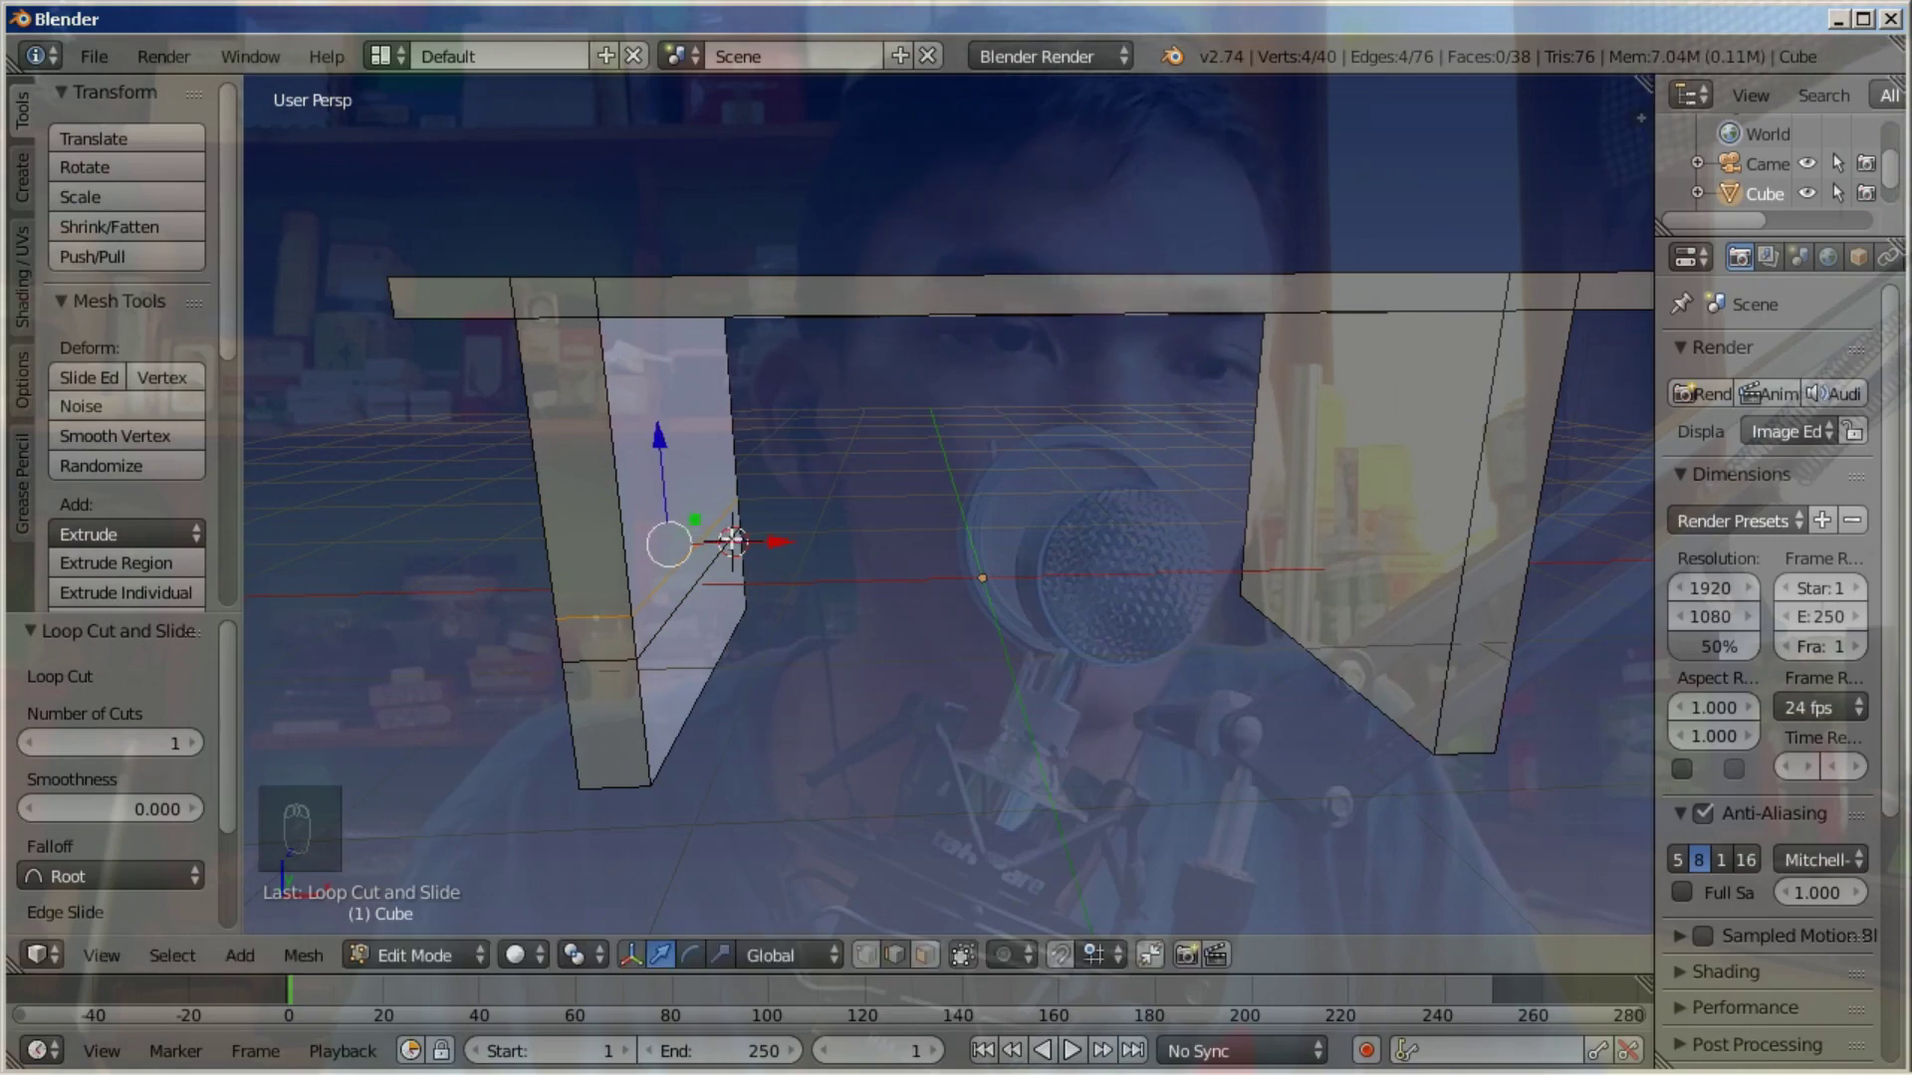
Try a horizontal loop cut around the positive-X leg, slid upward to about mid-height
middle_click_drag(1294, 584, 1283, 621)
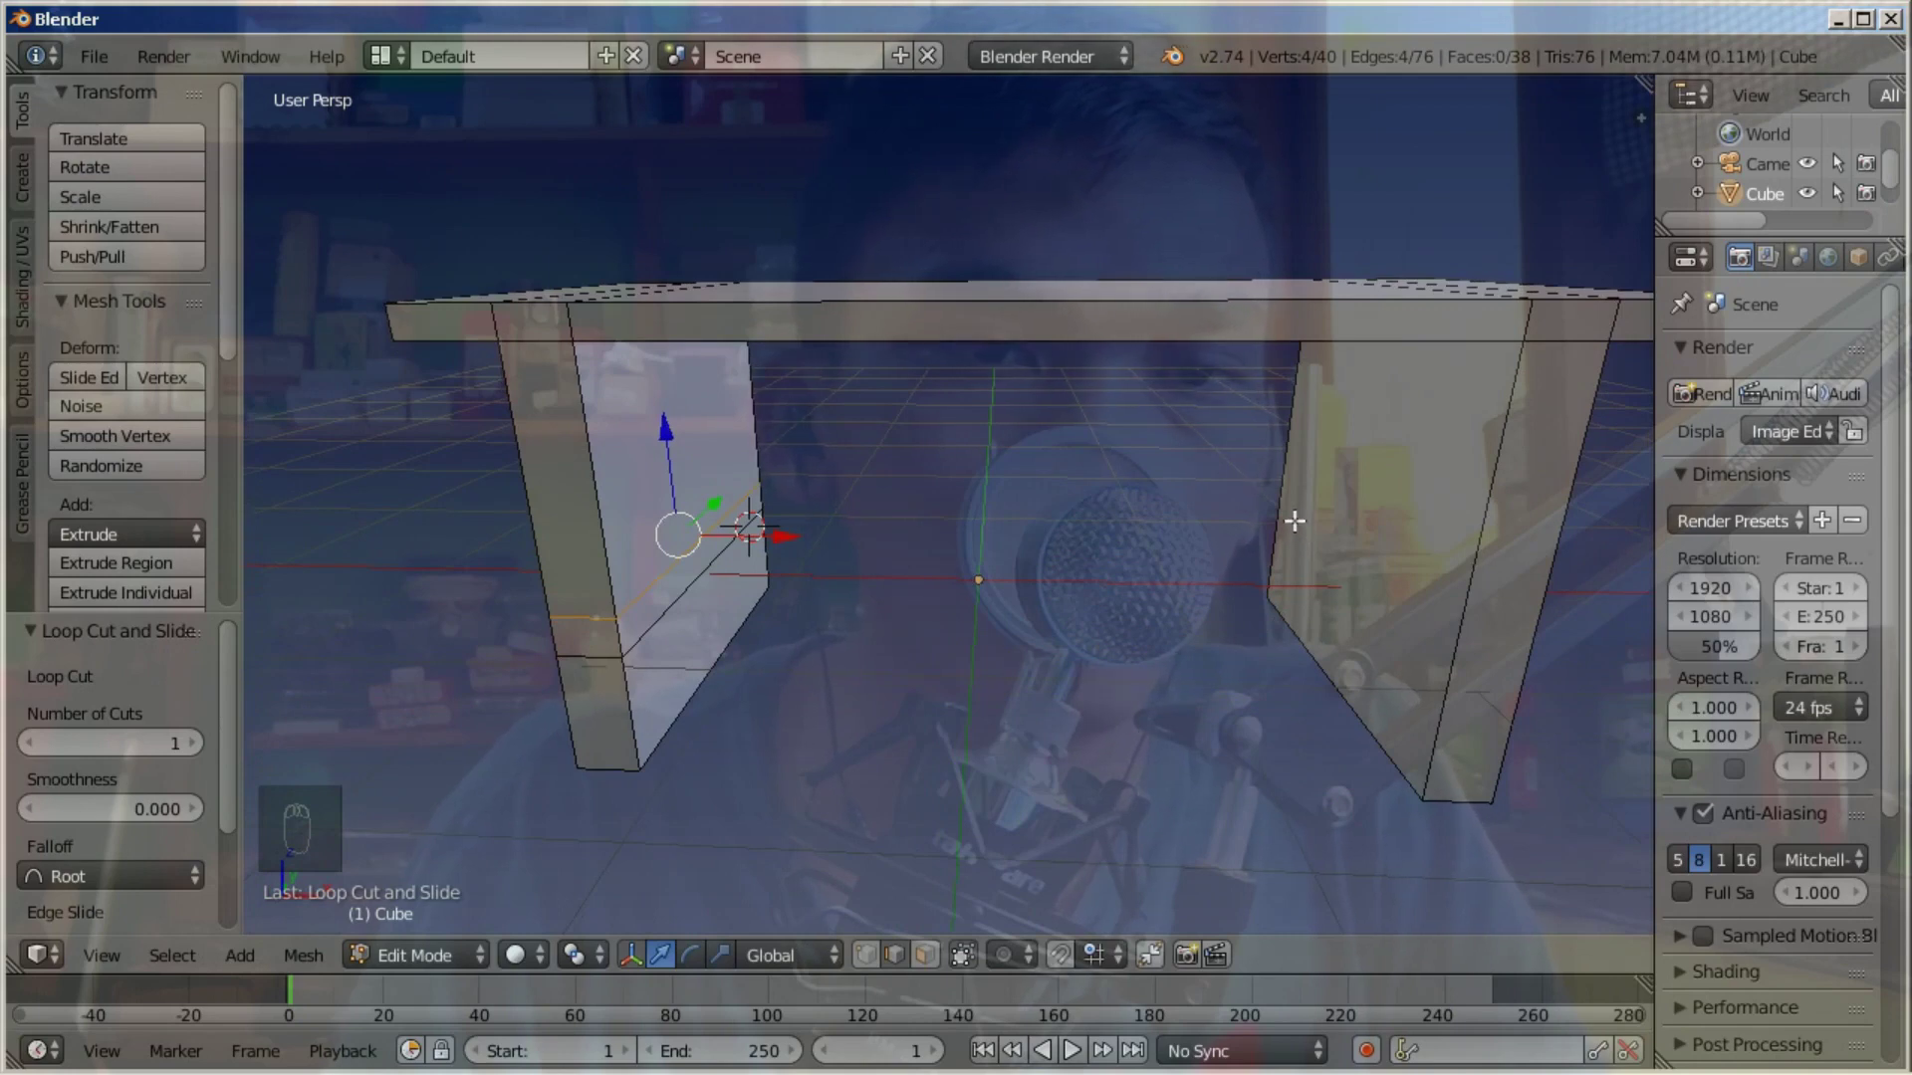
middle_click_drag(1432, 594, 1352, 507)
key("ctrl+r")
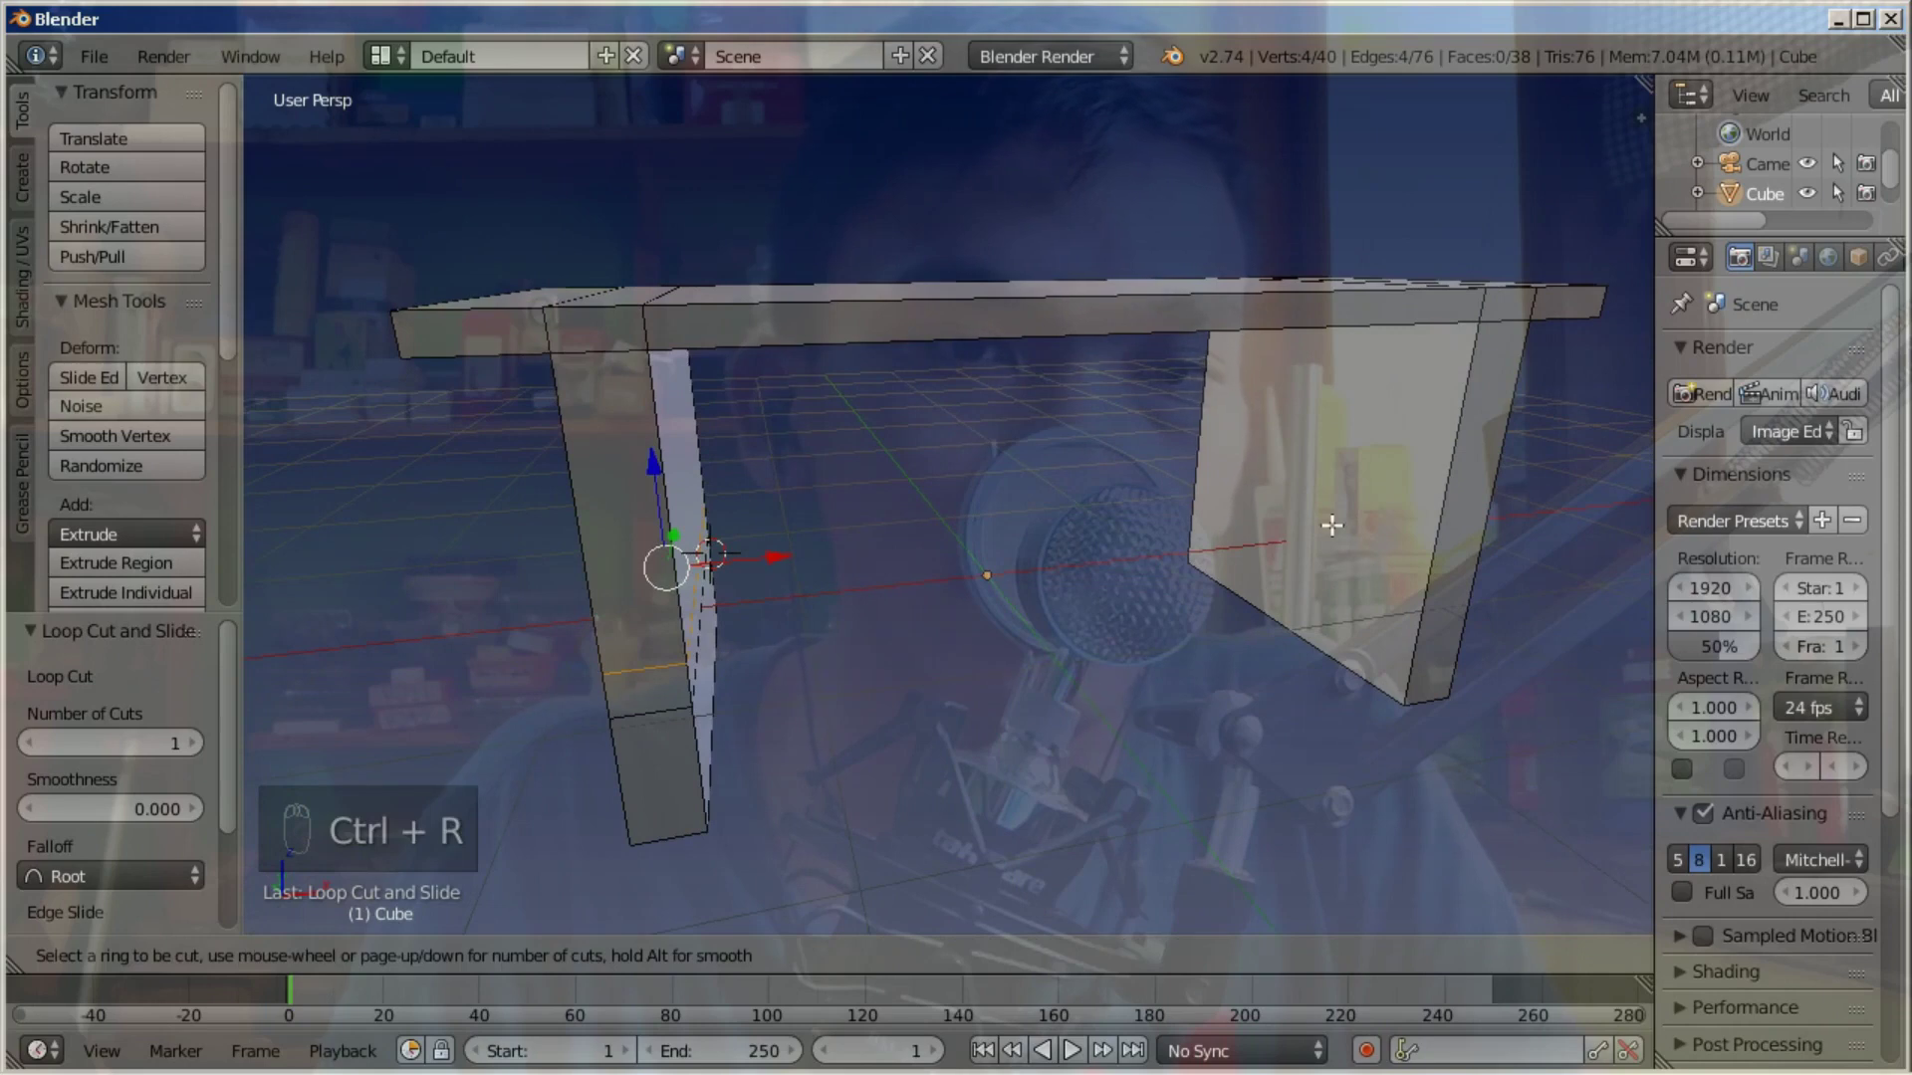
left_click(1450, 567)
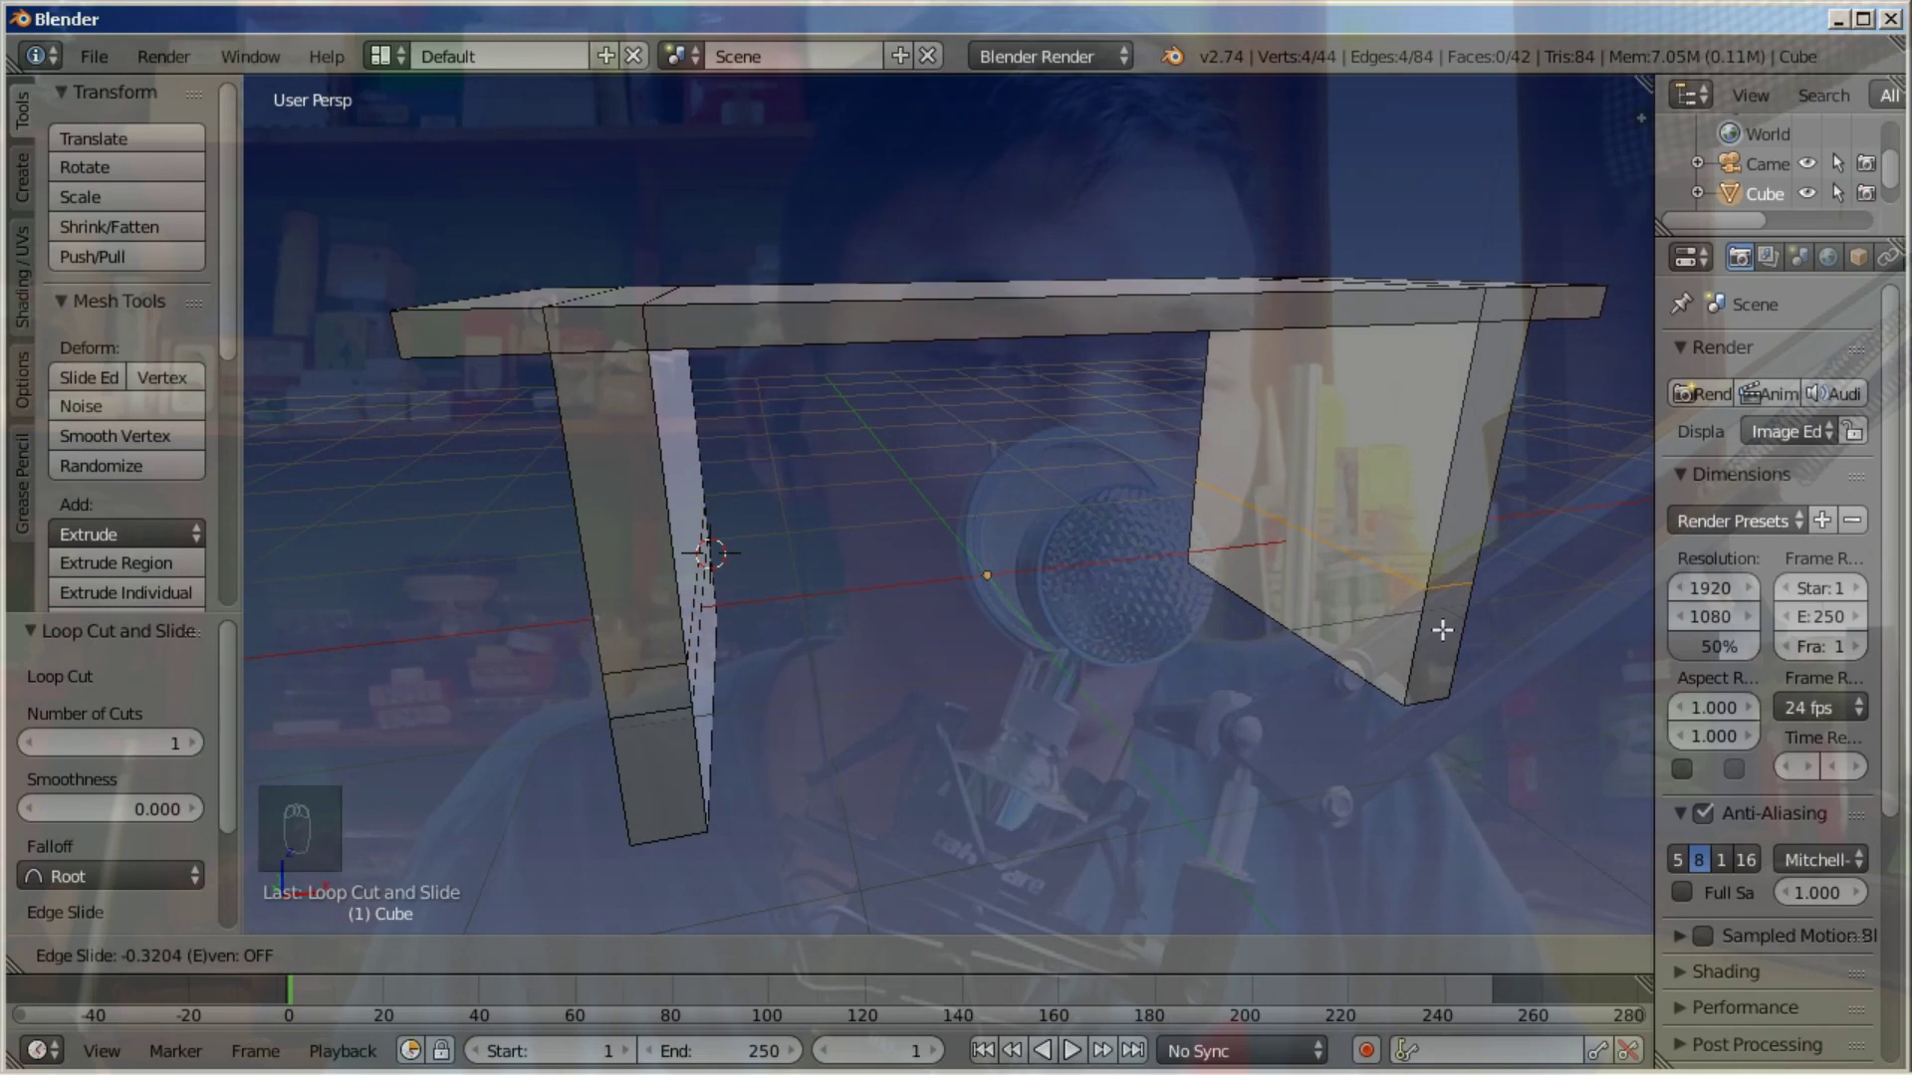
left_click(1361, 642)
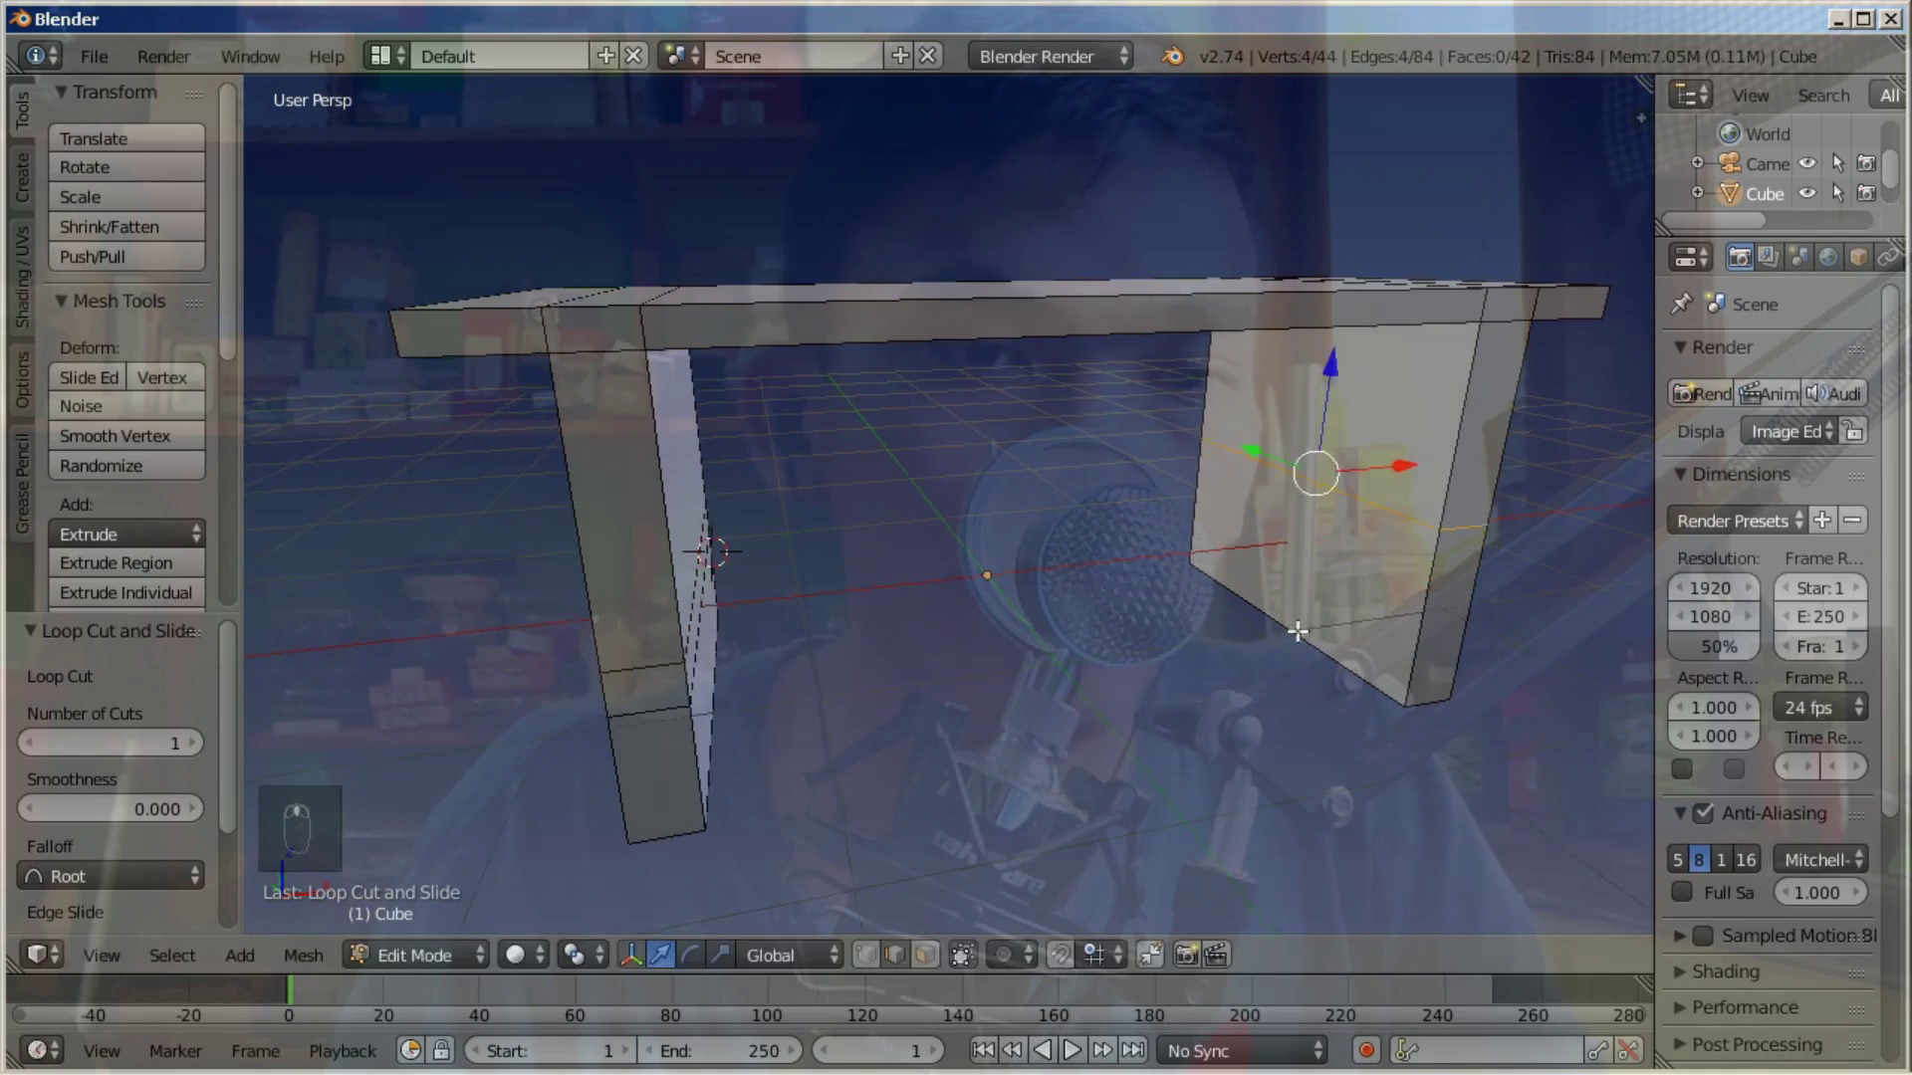
Undo the loop cut on the positive-X leg, and undo a trial X move of the upper loop on the negative-X leg
middle_click_drag(1361, 642, 1264, 560)
right_click(1294, 637)
key("g")
key("Escape")
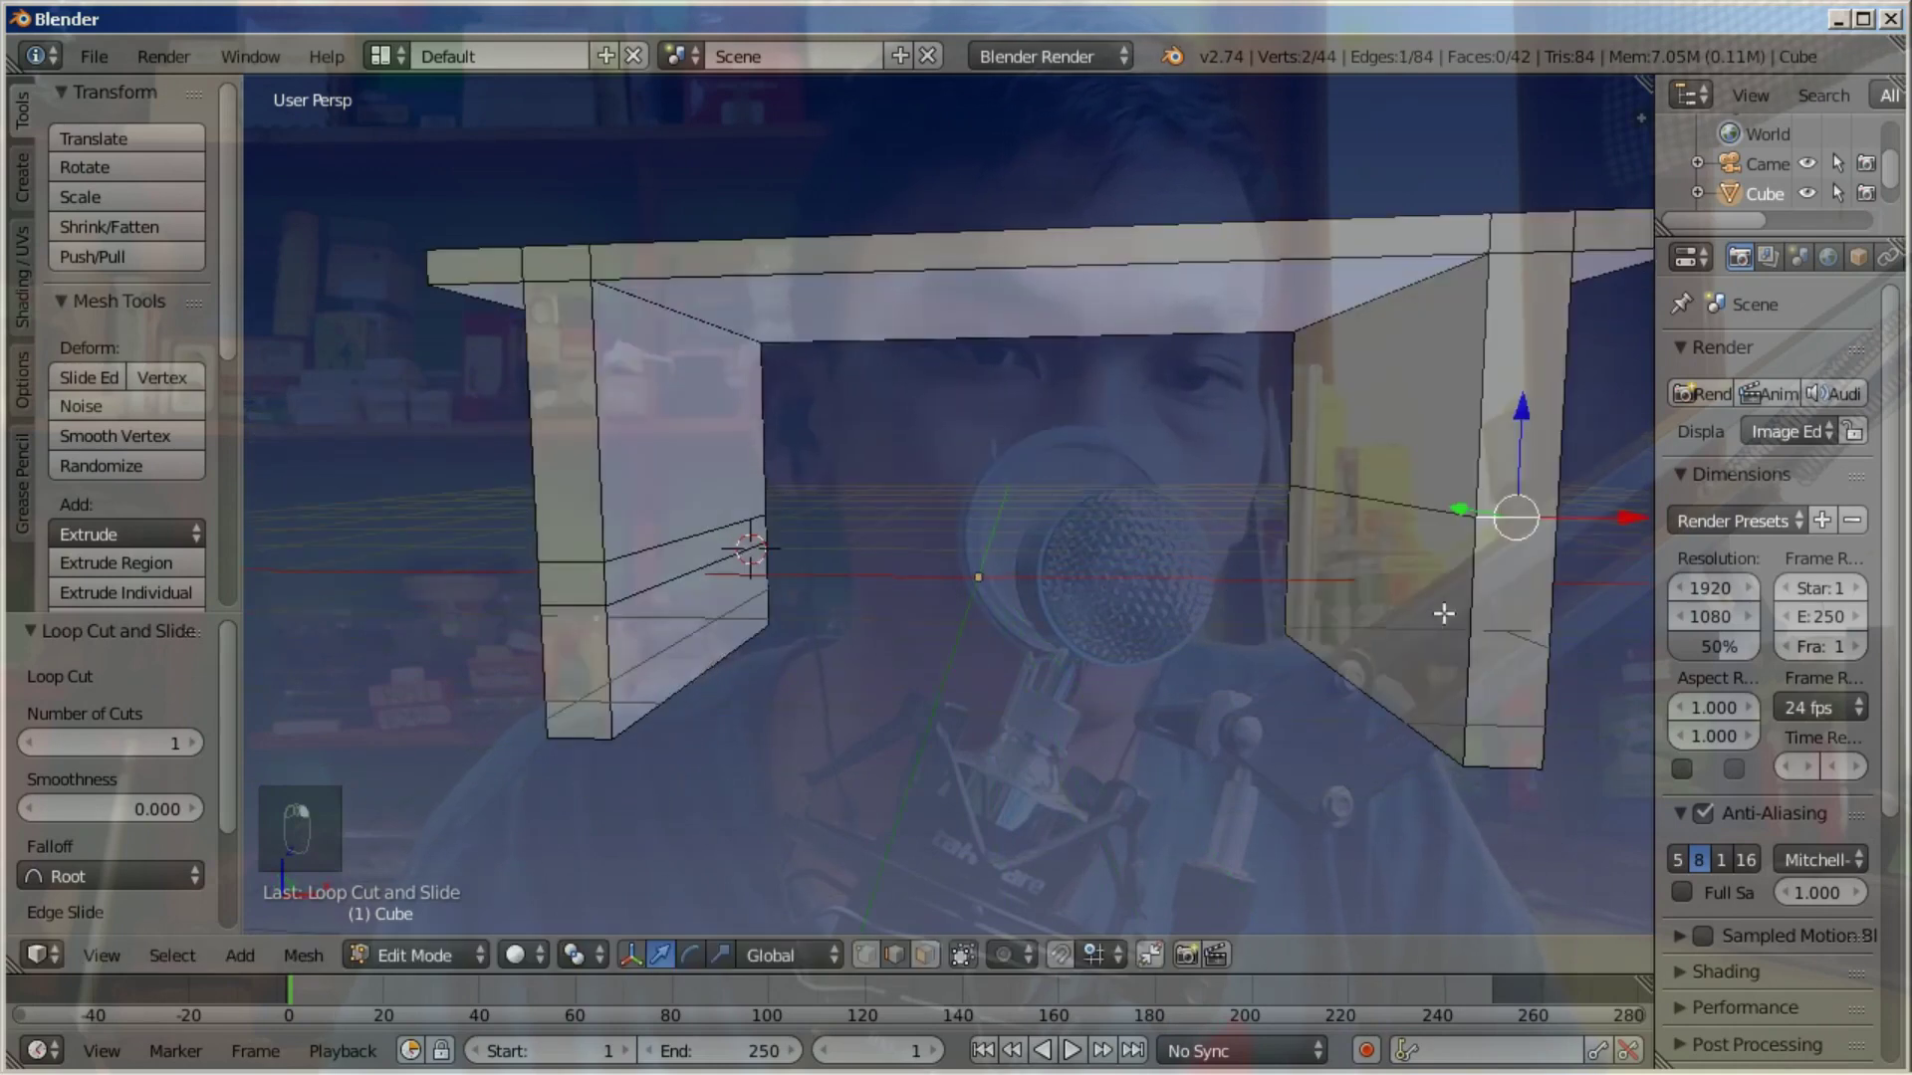
key("ctrl+z")
key("ctrl+z")
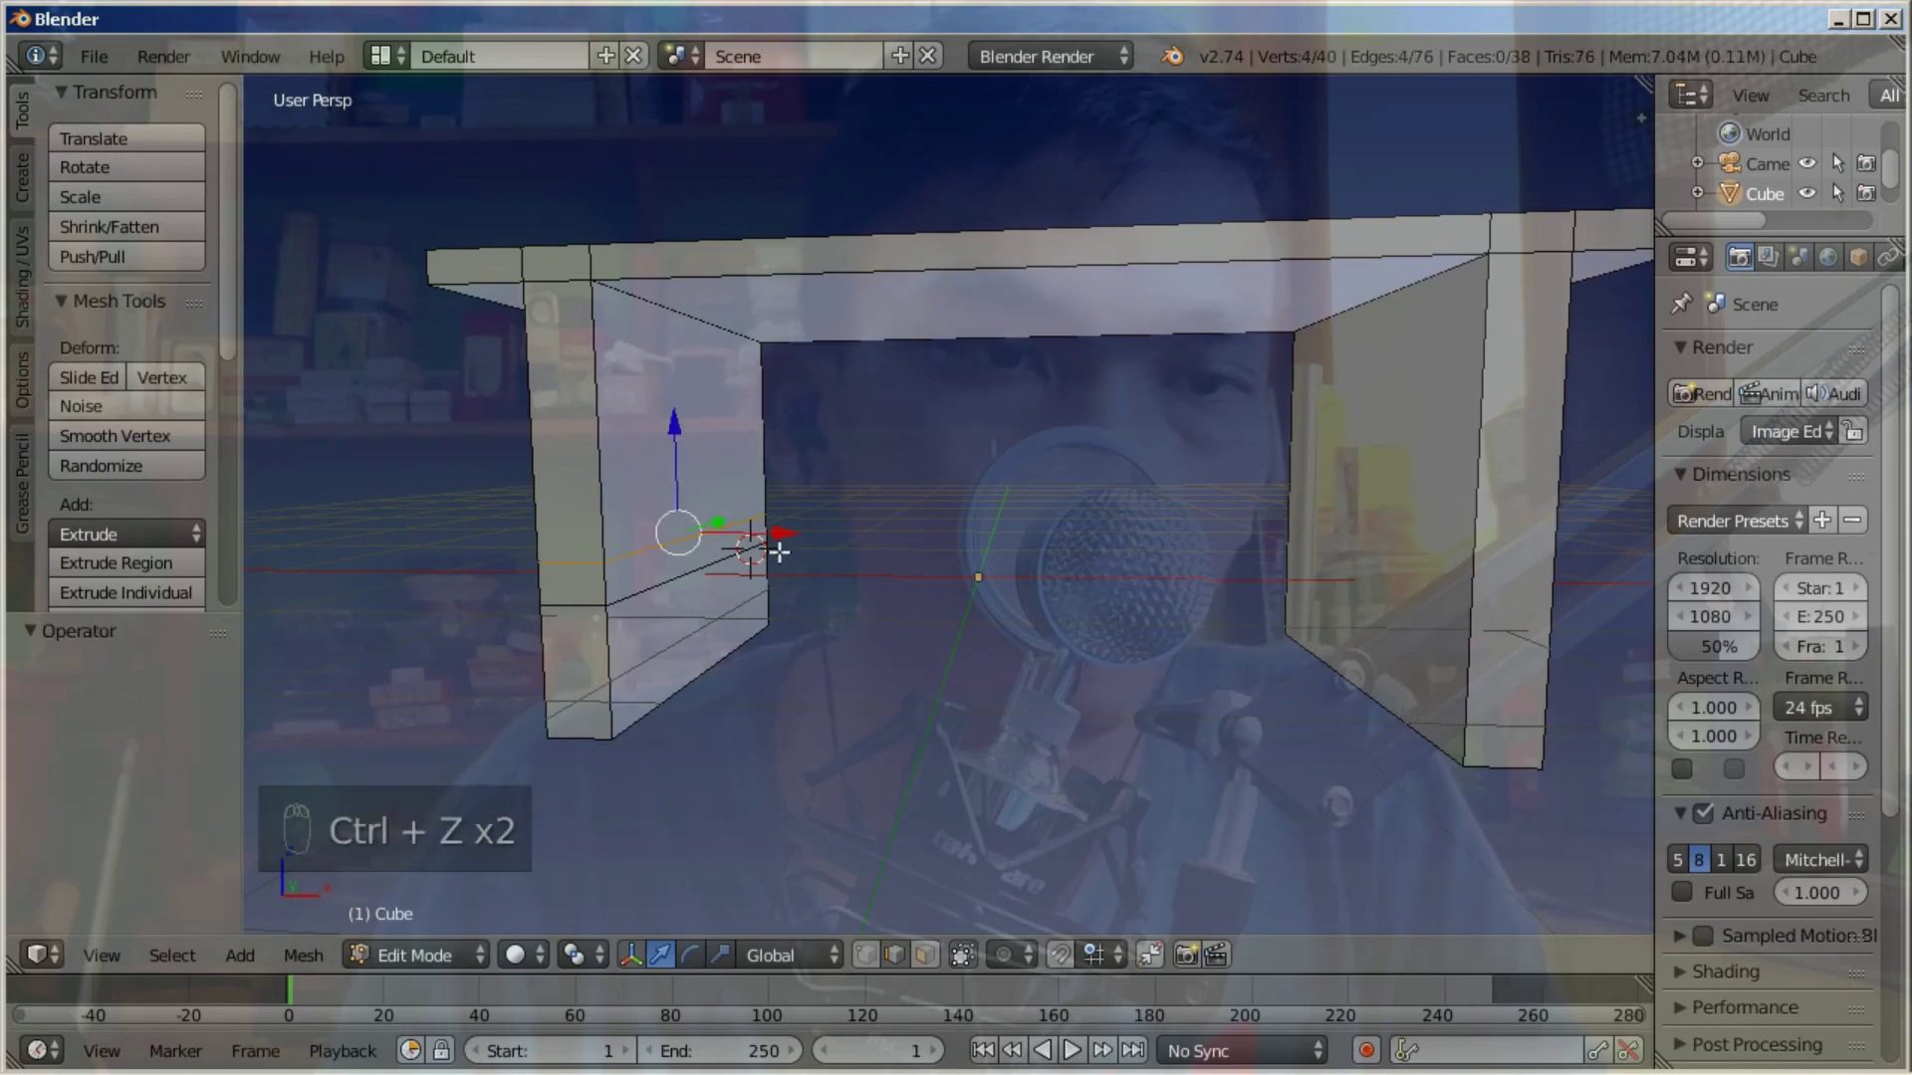
left_click_drag(776, 534, 915, 537)
key("ctrl+z")
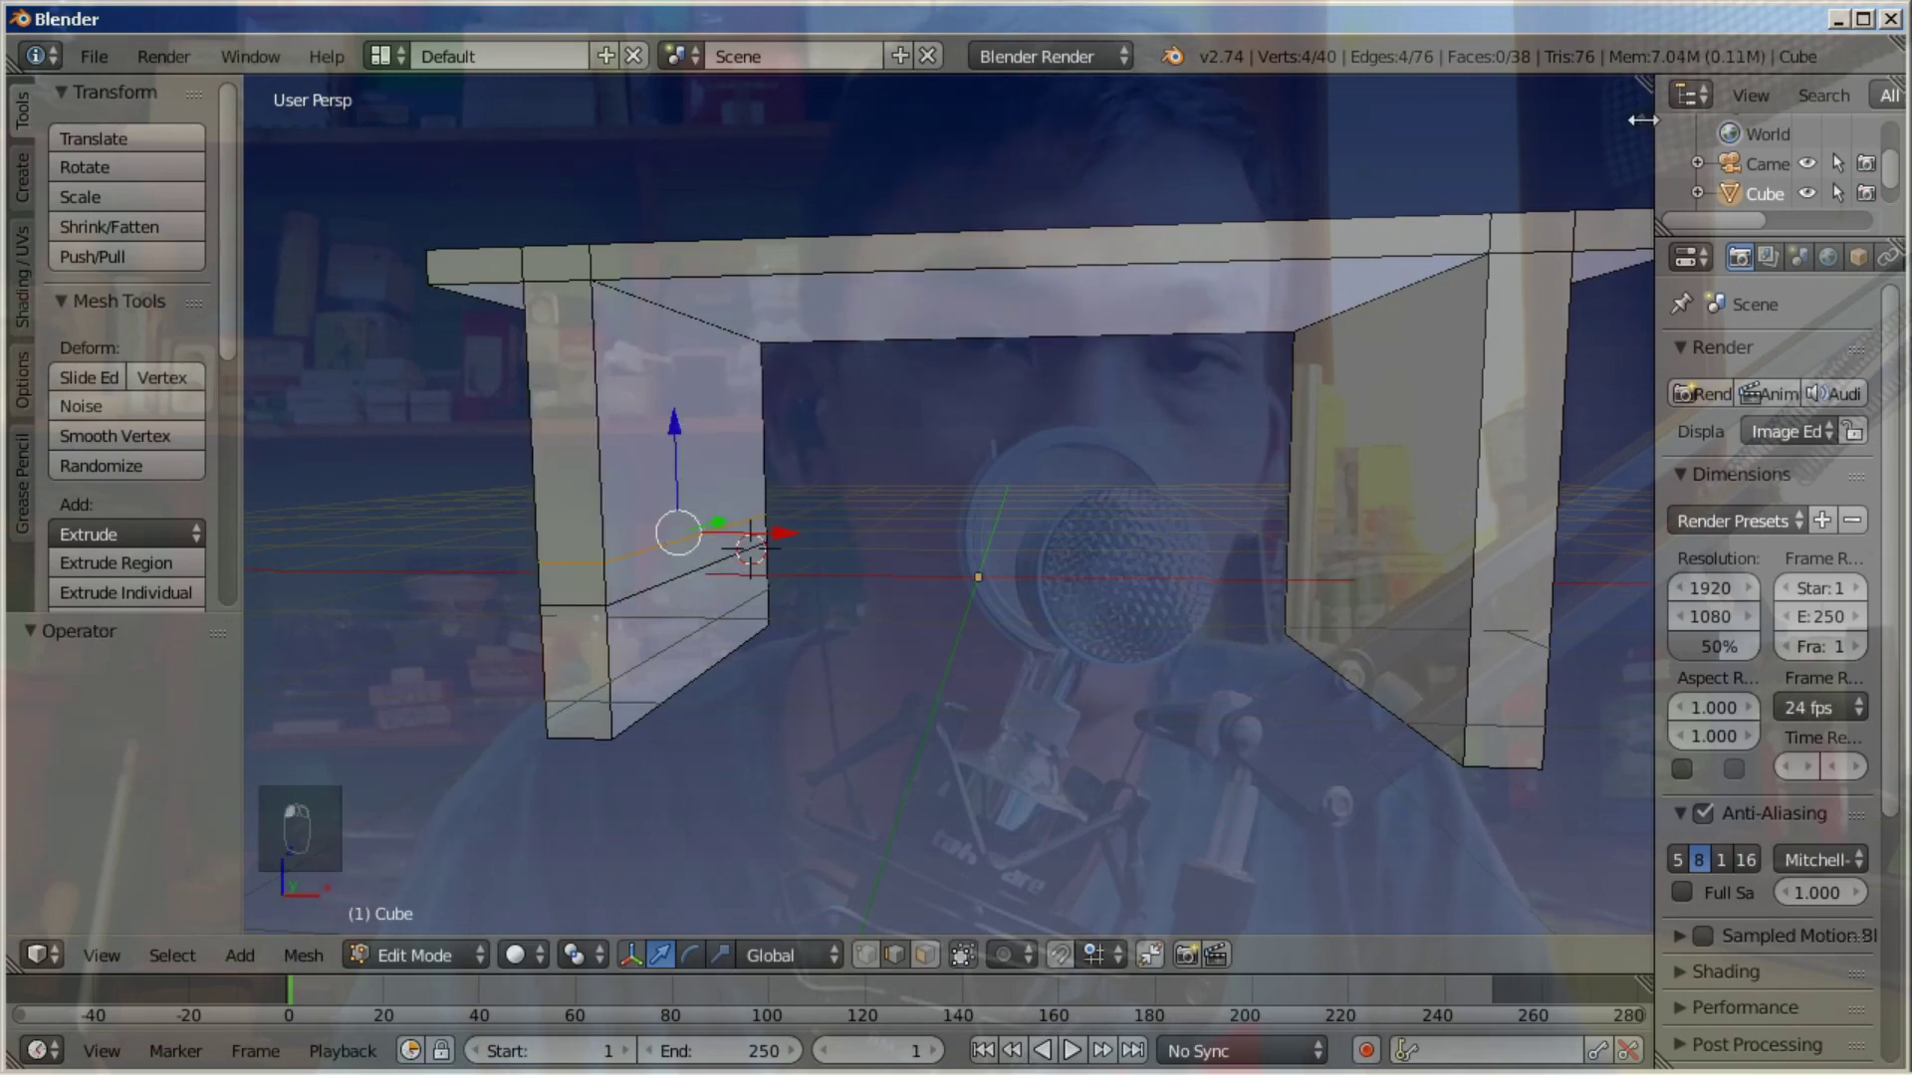
Show the viewport's properties sidebar and bring its Transform section with the median coordinates into view, keeping an inner loop edge of the negative-X leg selected
left_click_drag(1592, 130, 1346, 155)
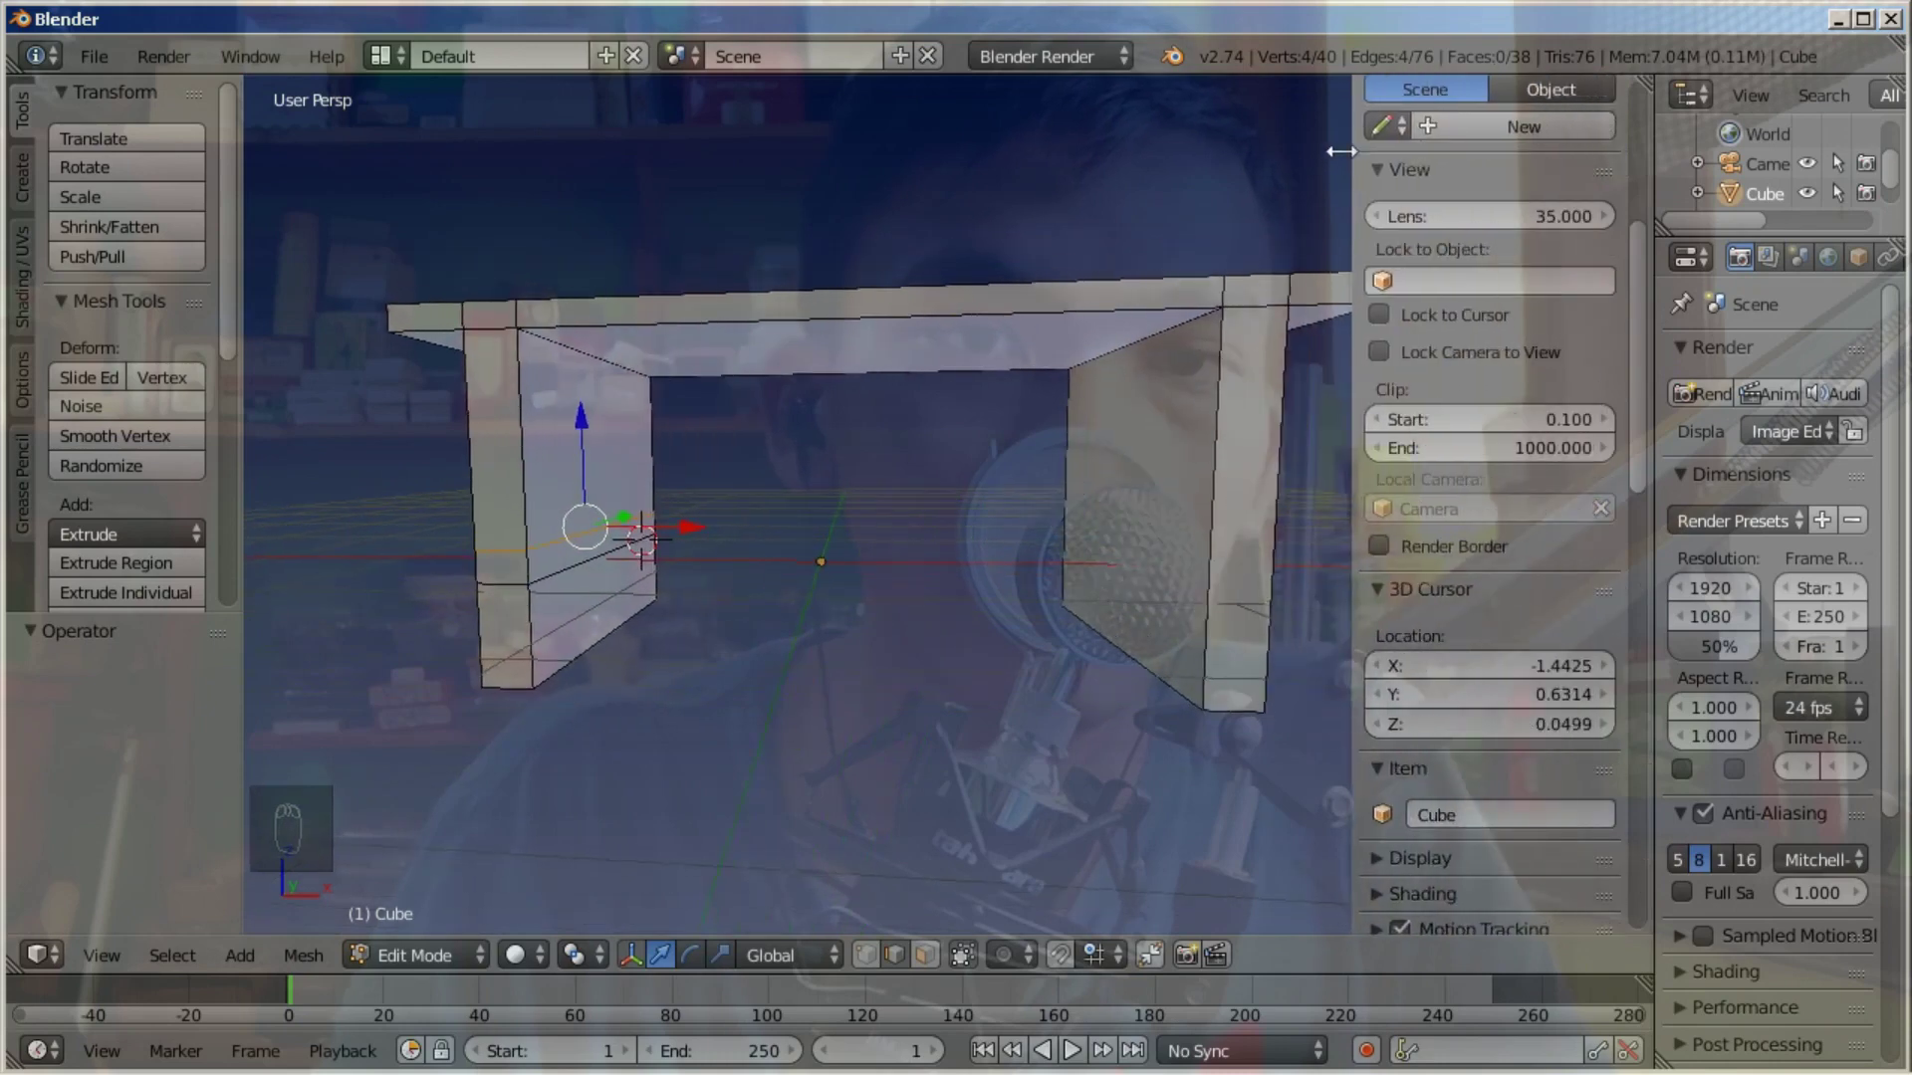
right_click(569, 565)
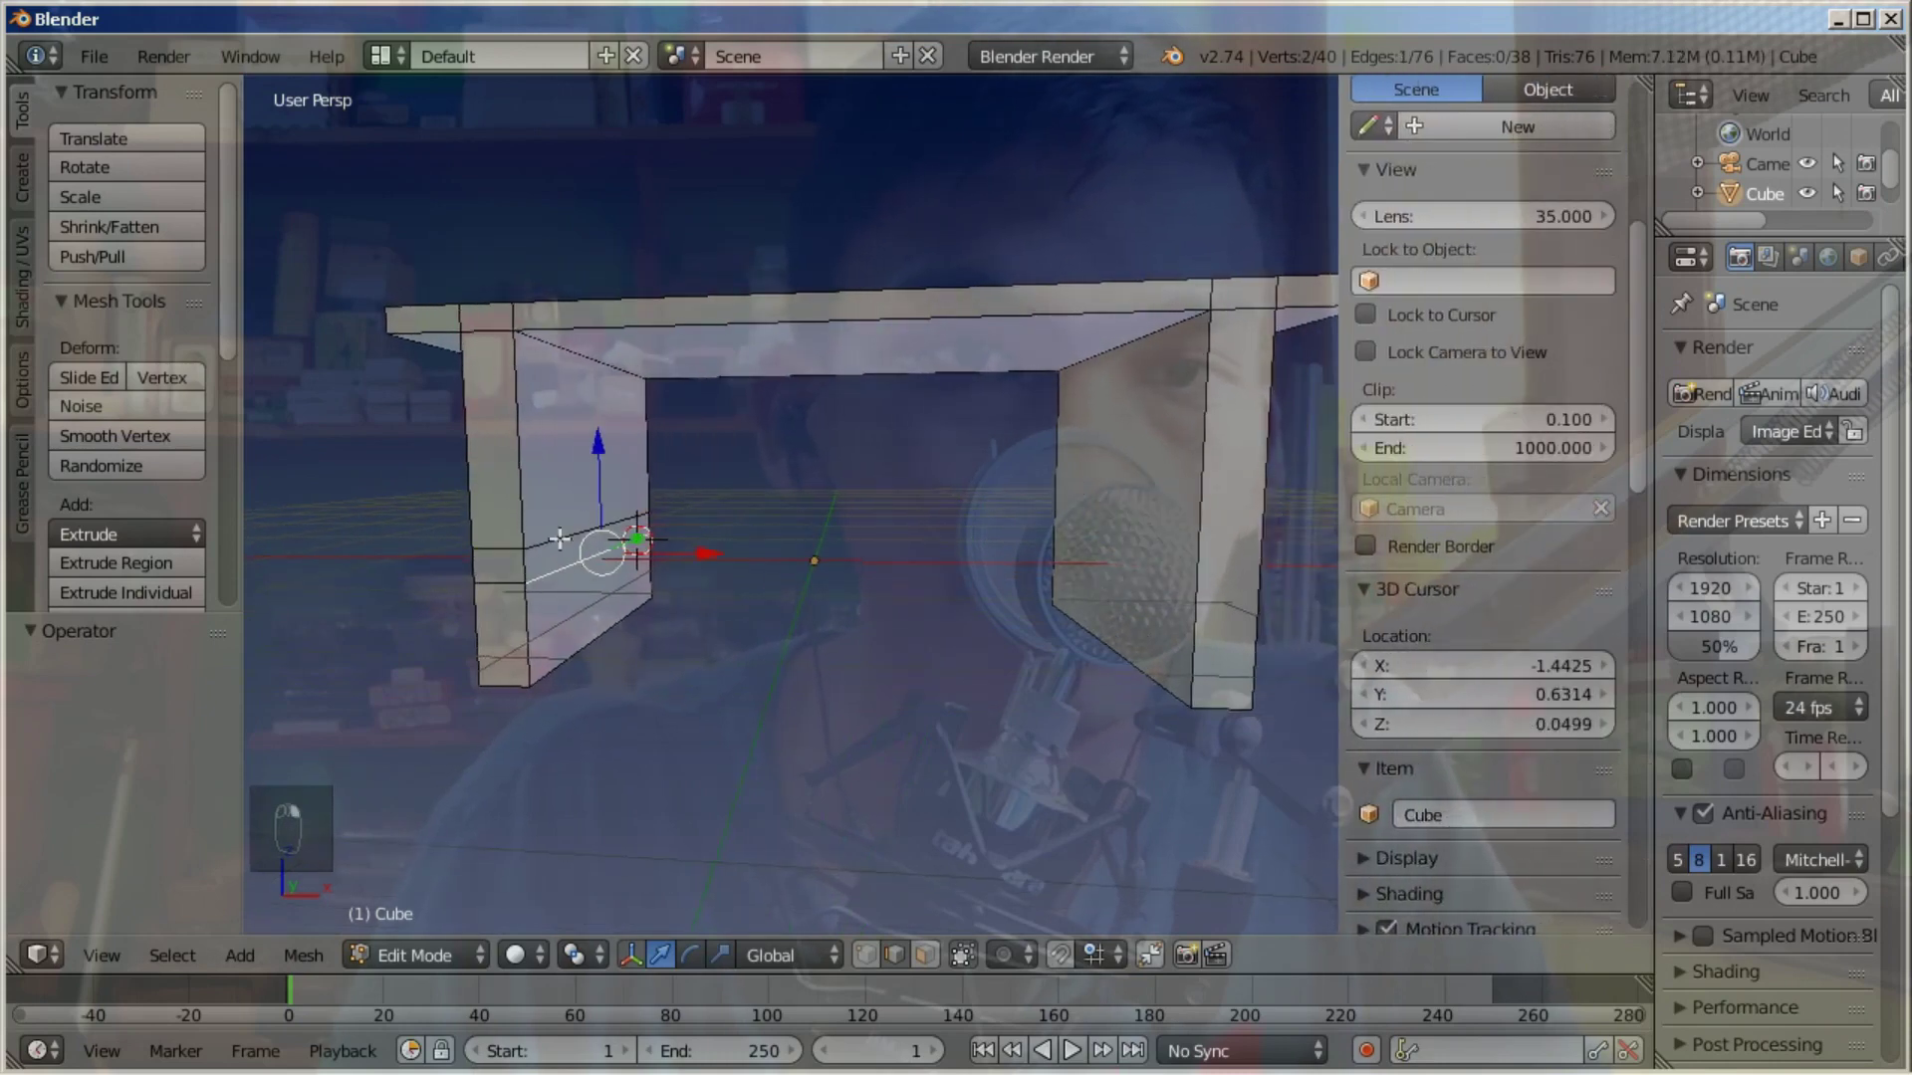
right_click(560, 539)
scroll(1438, 804, "down", 6)
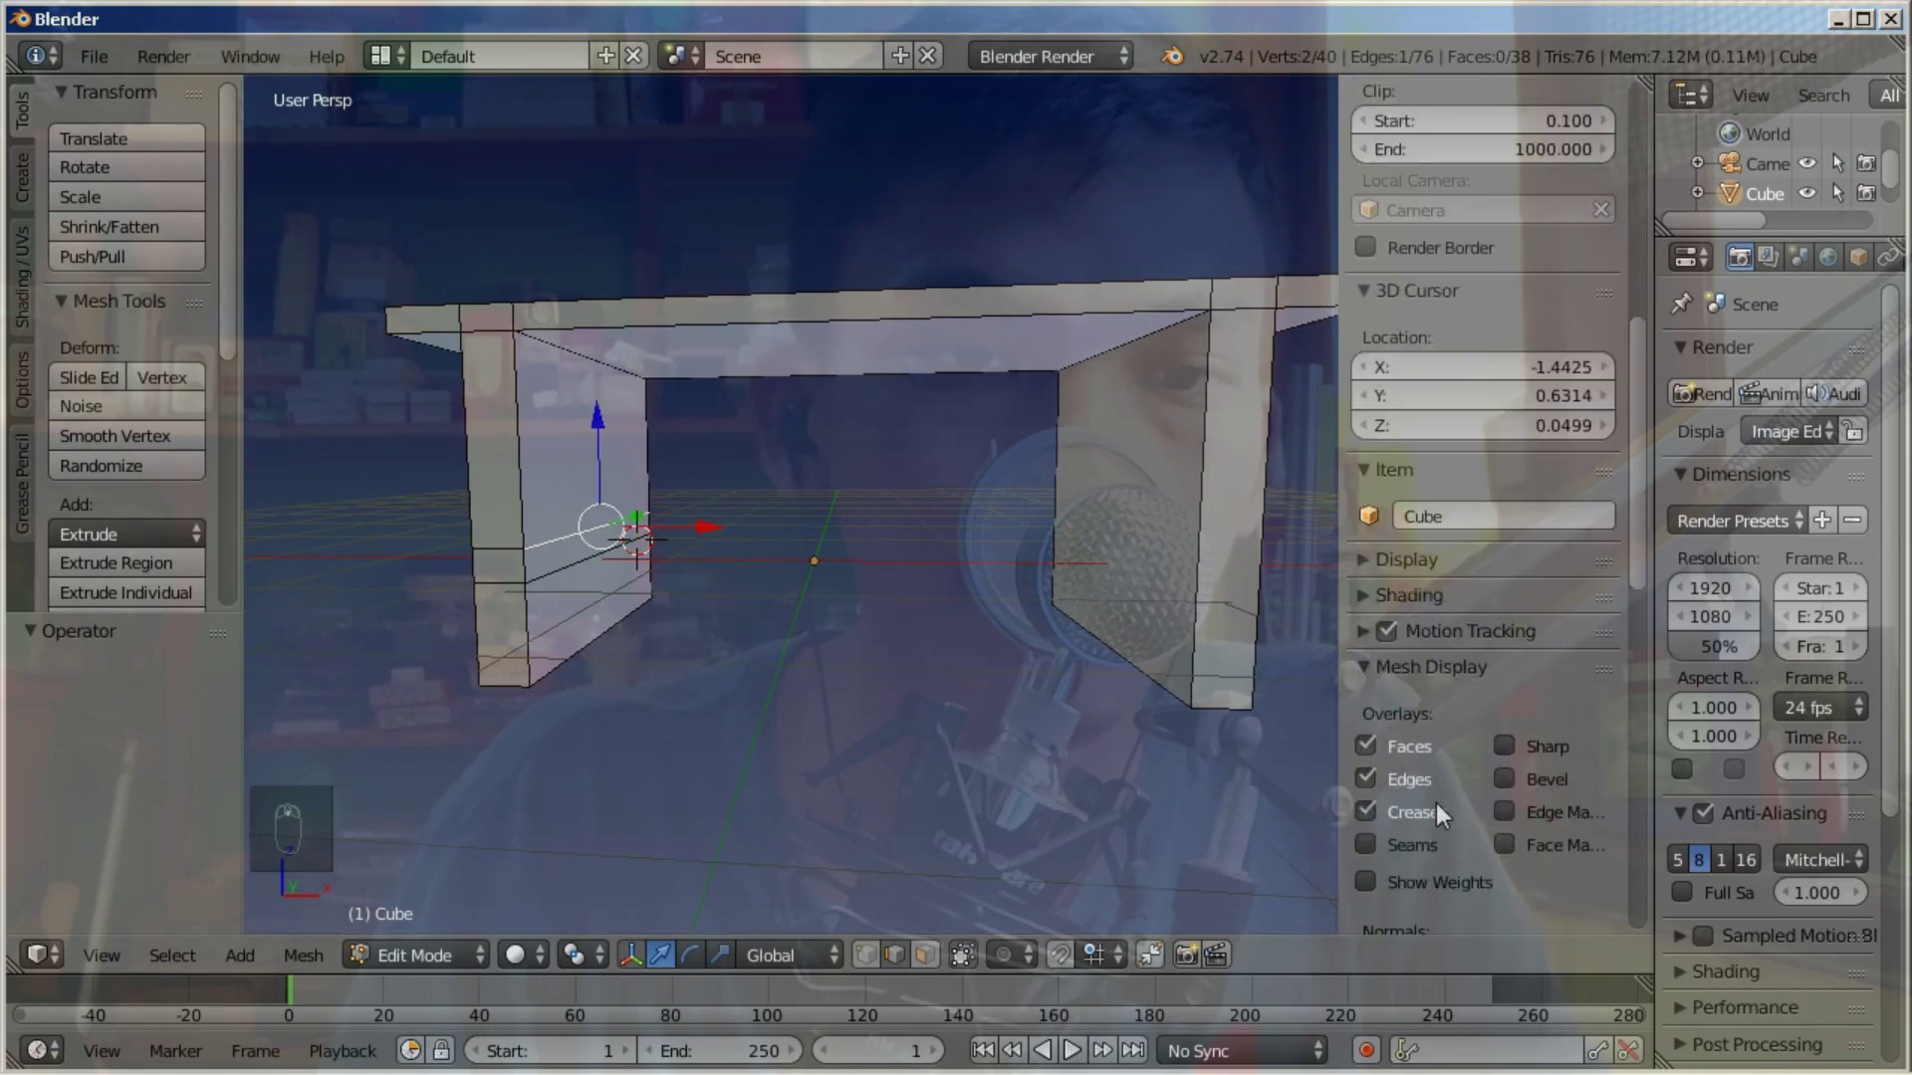
scroll(1436, 802, "down", 6)
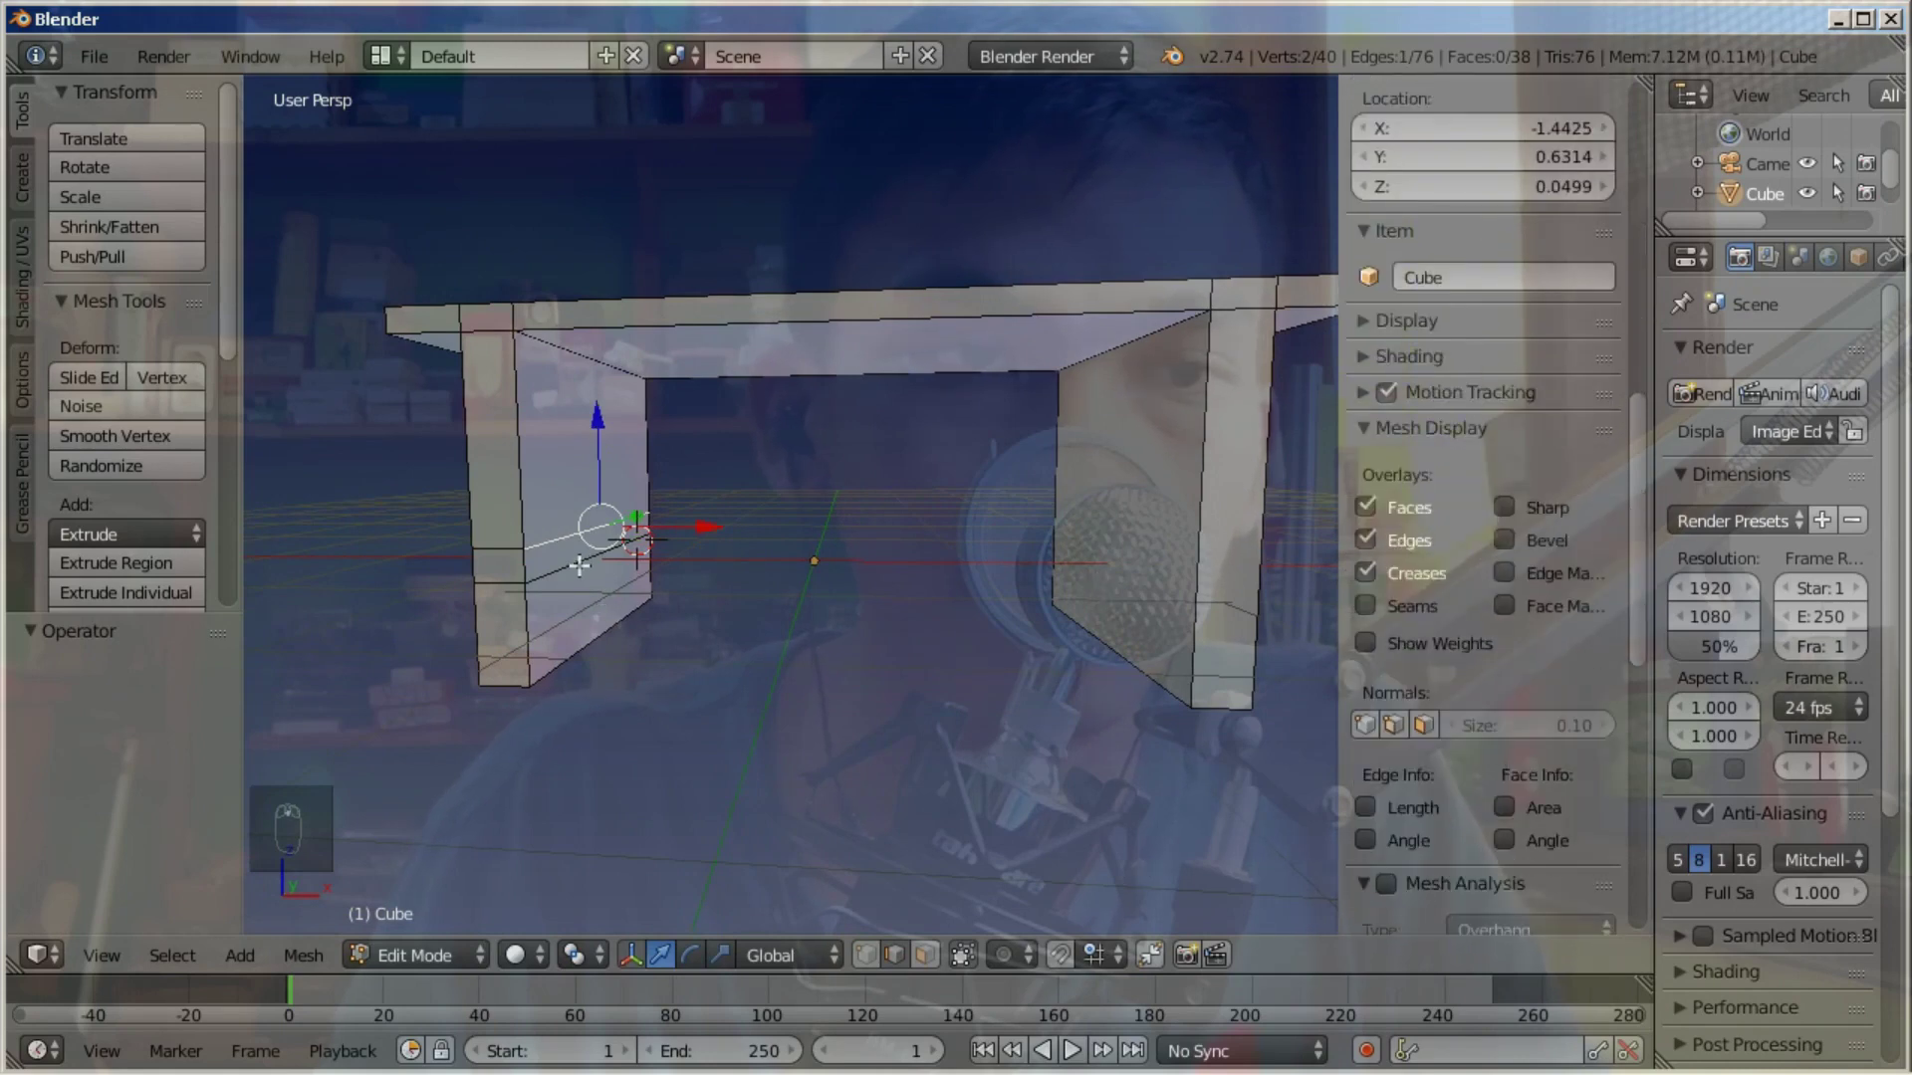
scroll(580, 565, "down", 1)
scroll(1471, 703, "down", 6)
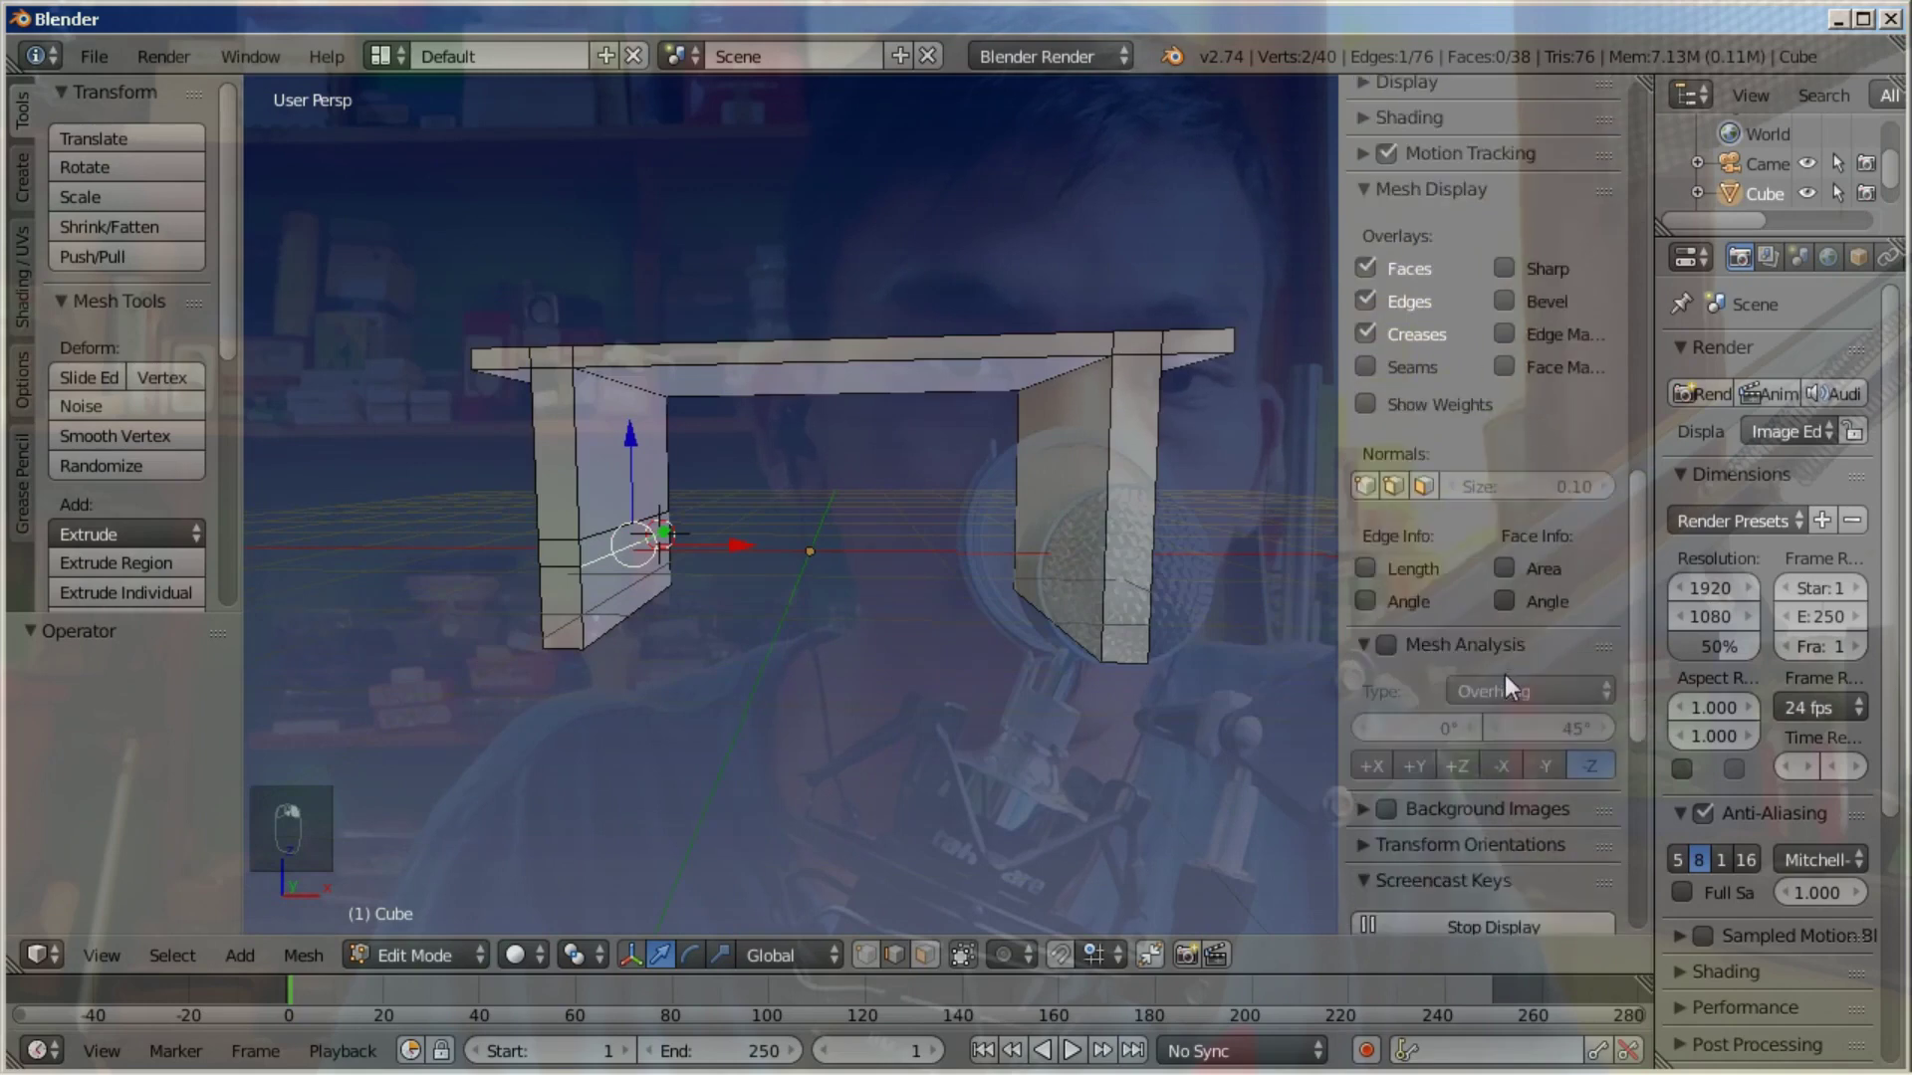
scroll(1593, 667, "down", 10)
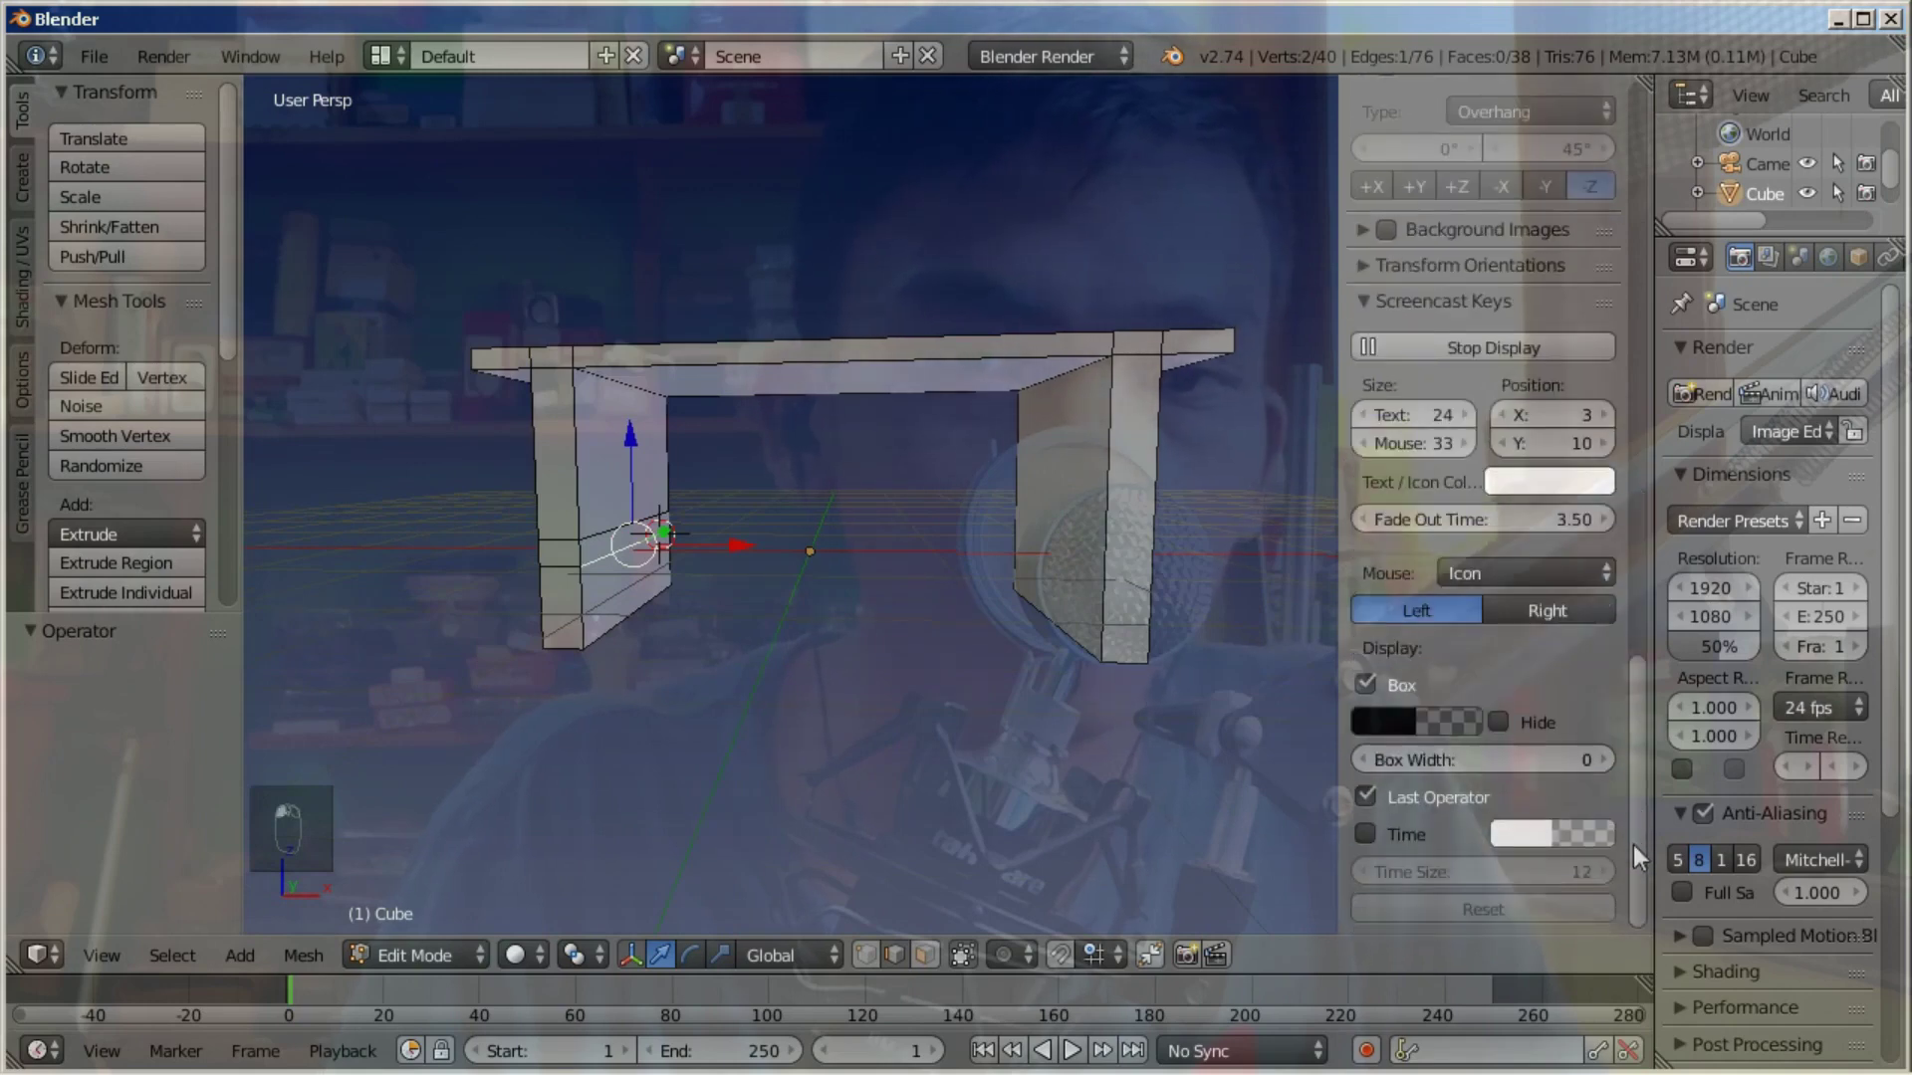
right_click(600, 537)
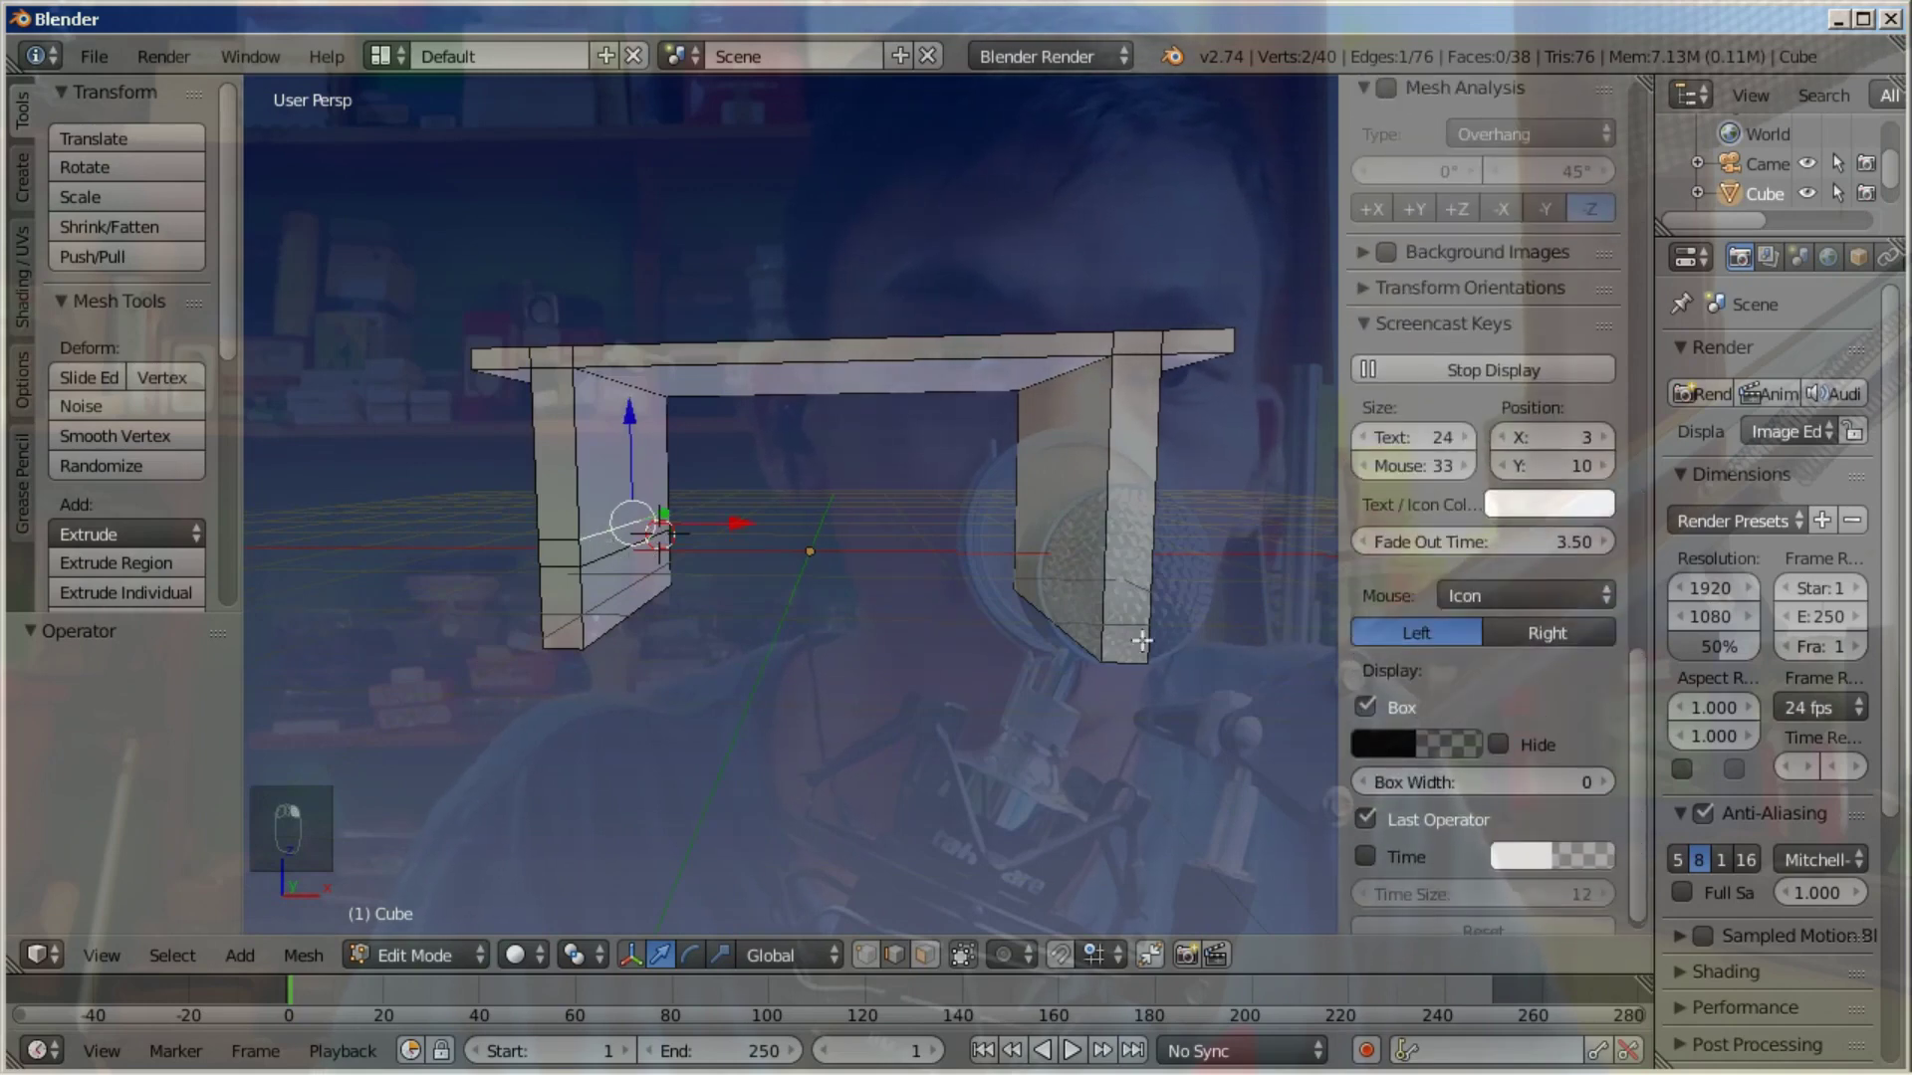
left_click_drag(1629, 745, 1628, 129)
Check the median Z of both inner loop edges on the negative-X leg and copy the lower edge's value
right_click(617, 548)
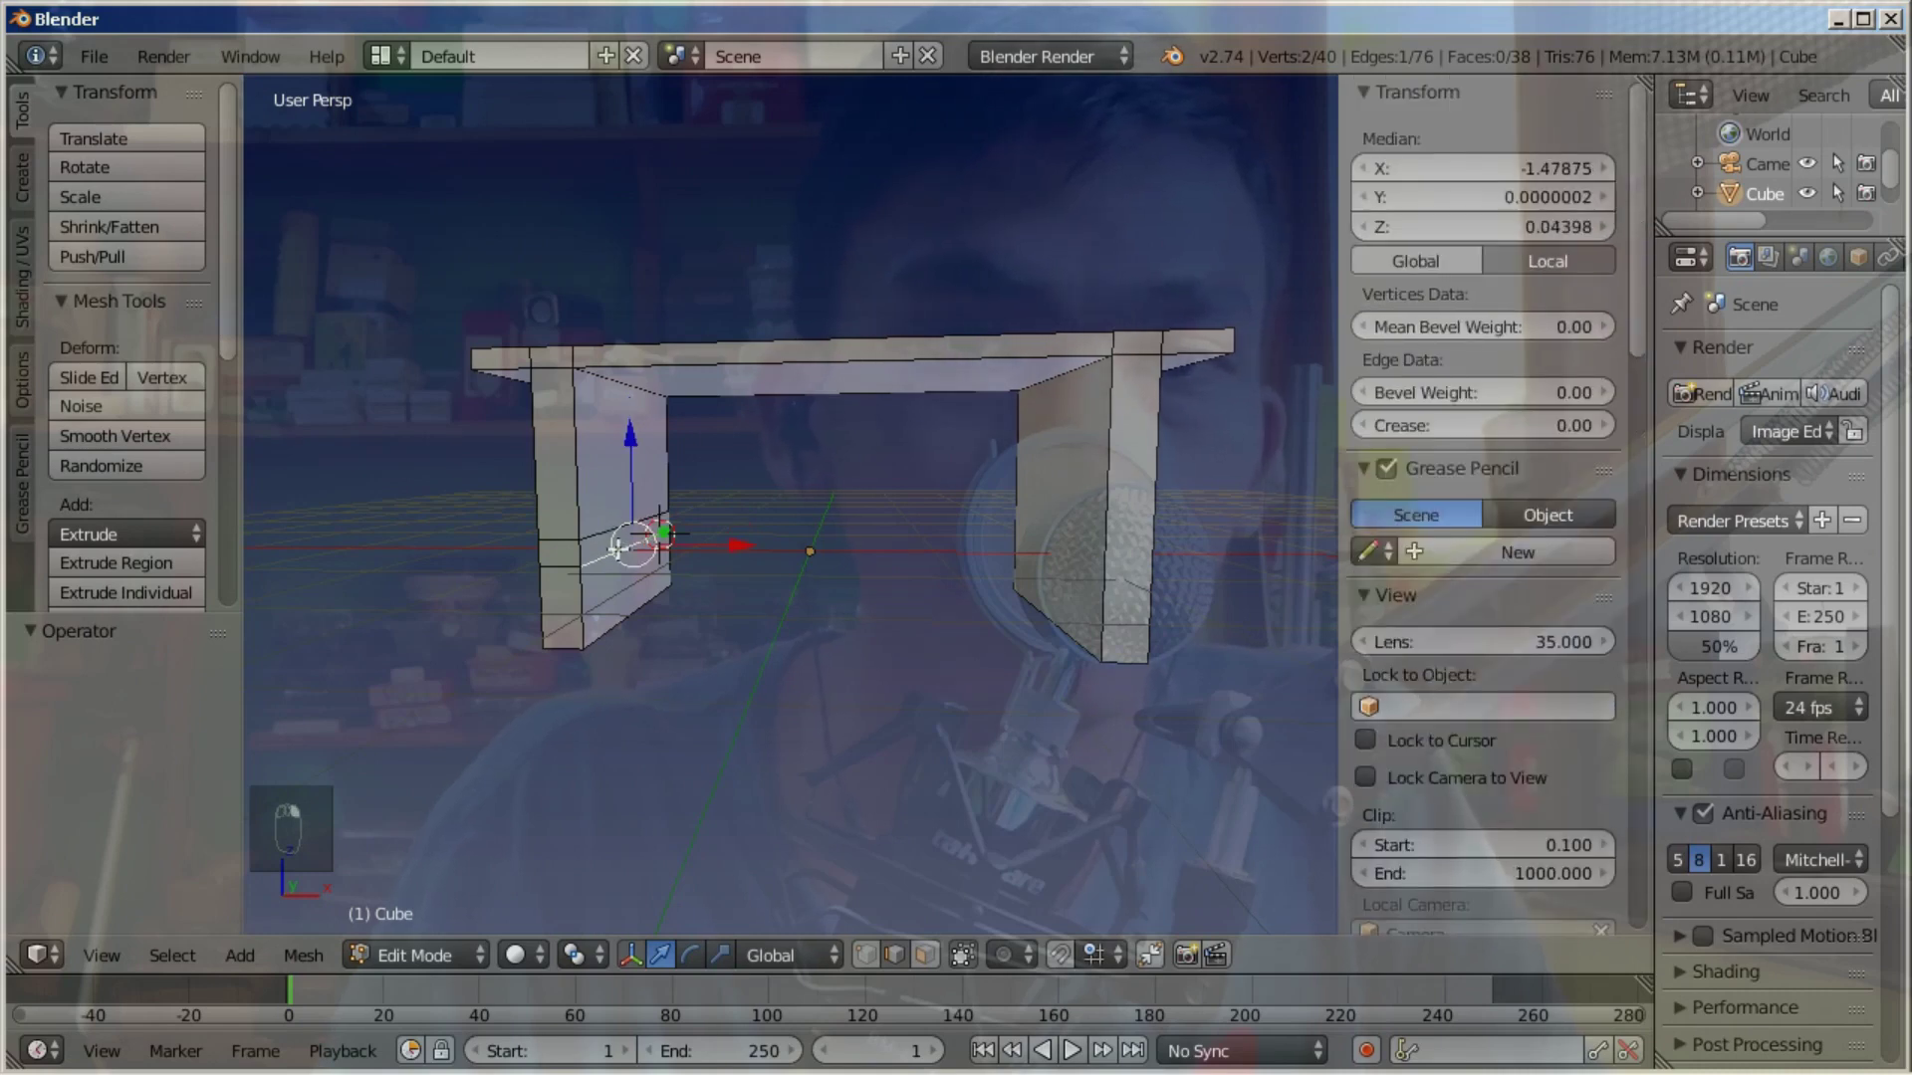
right_click(605, 508)
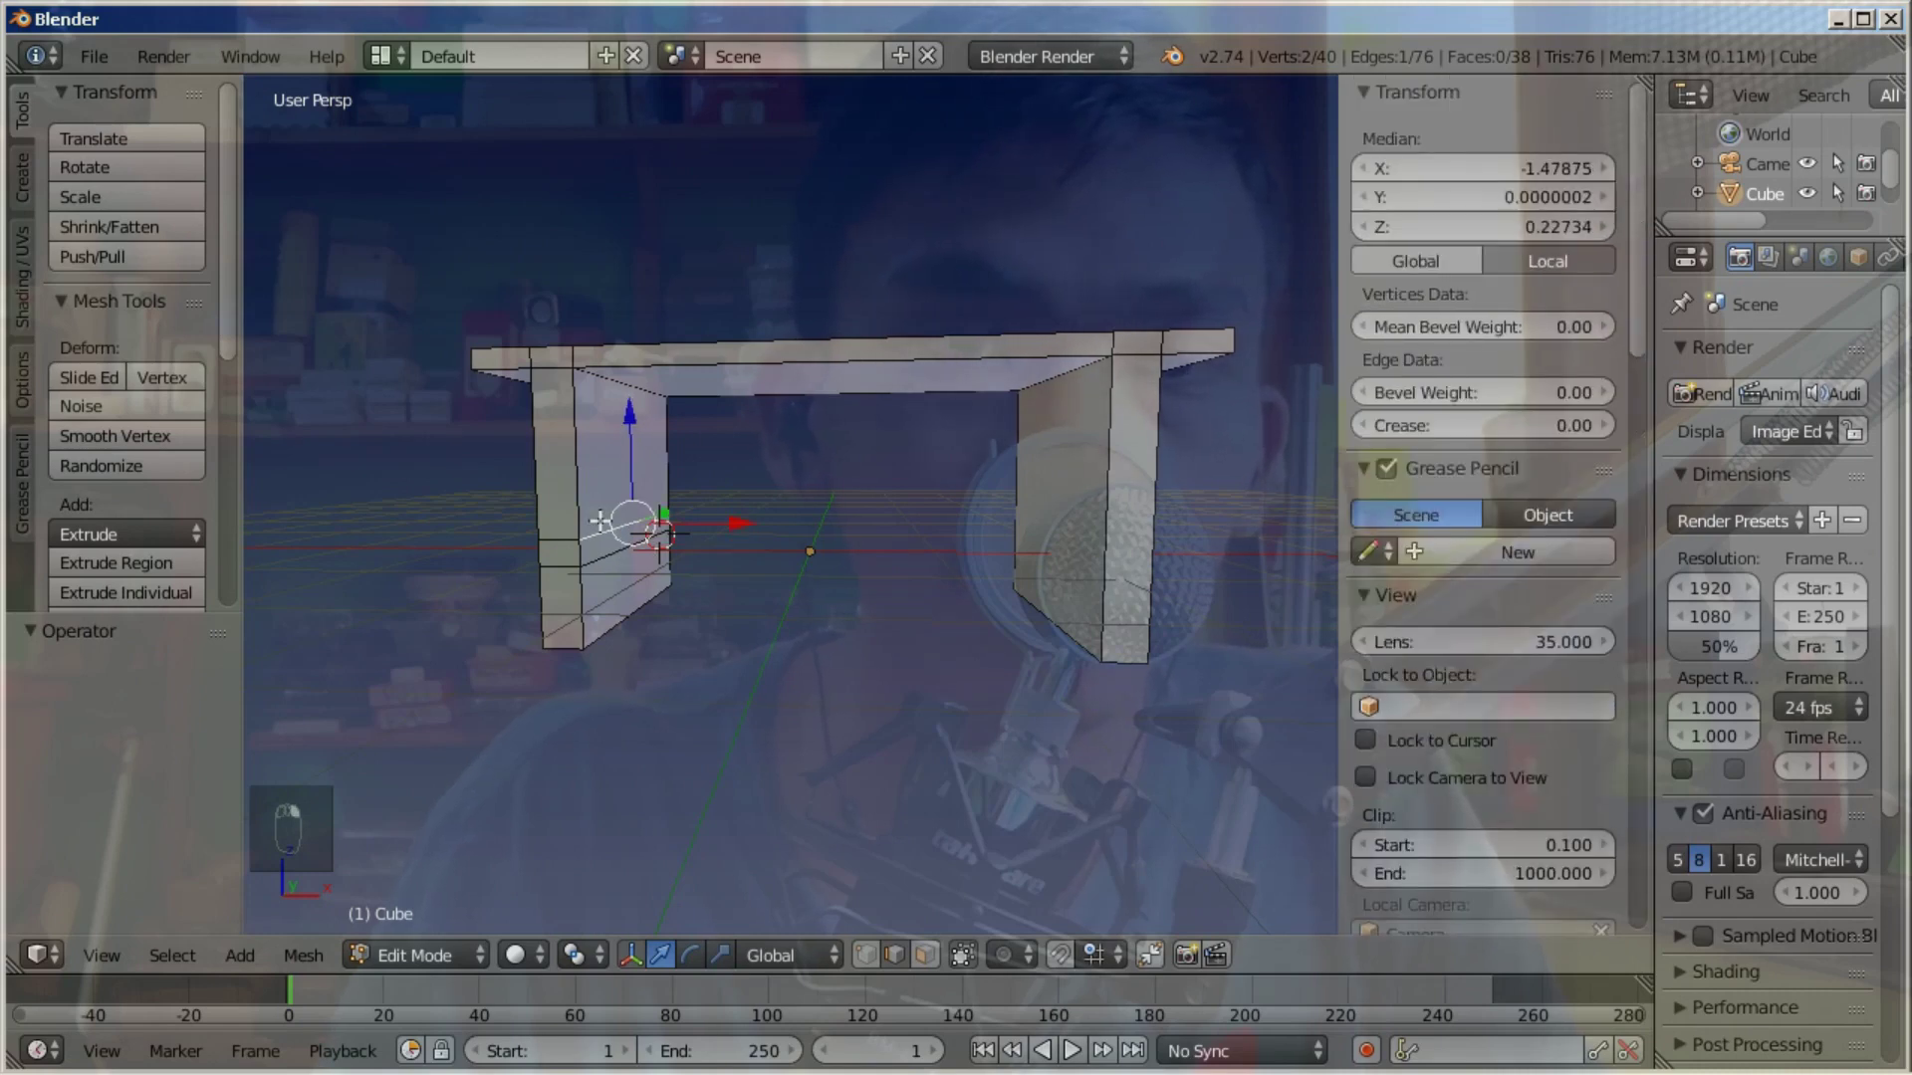
right_click(615, 551)
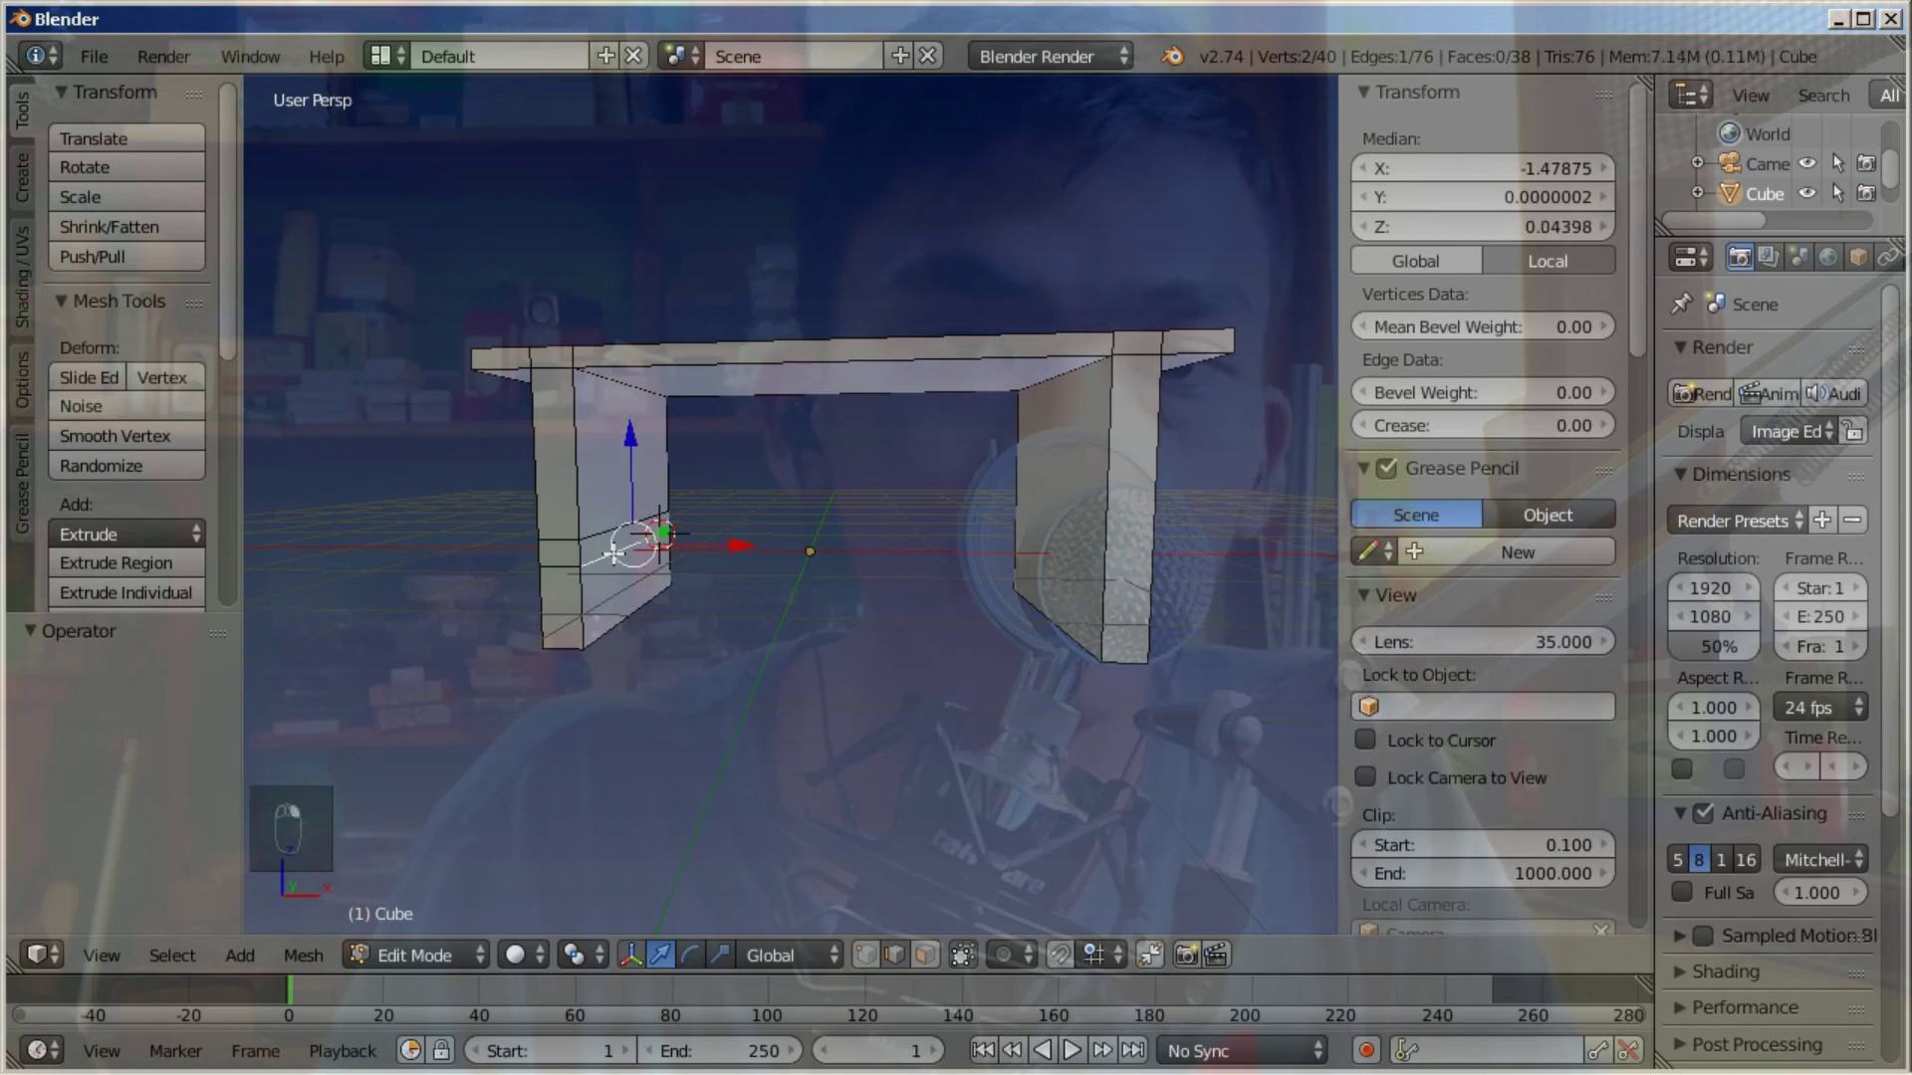
left_click(1553, 227)
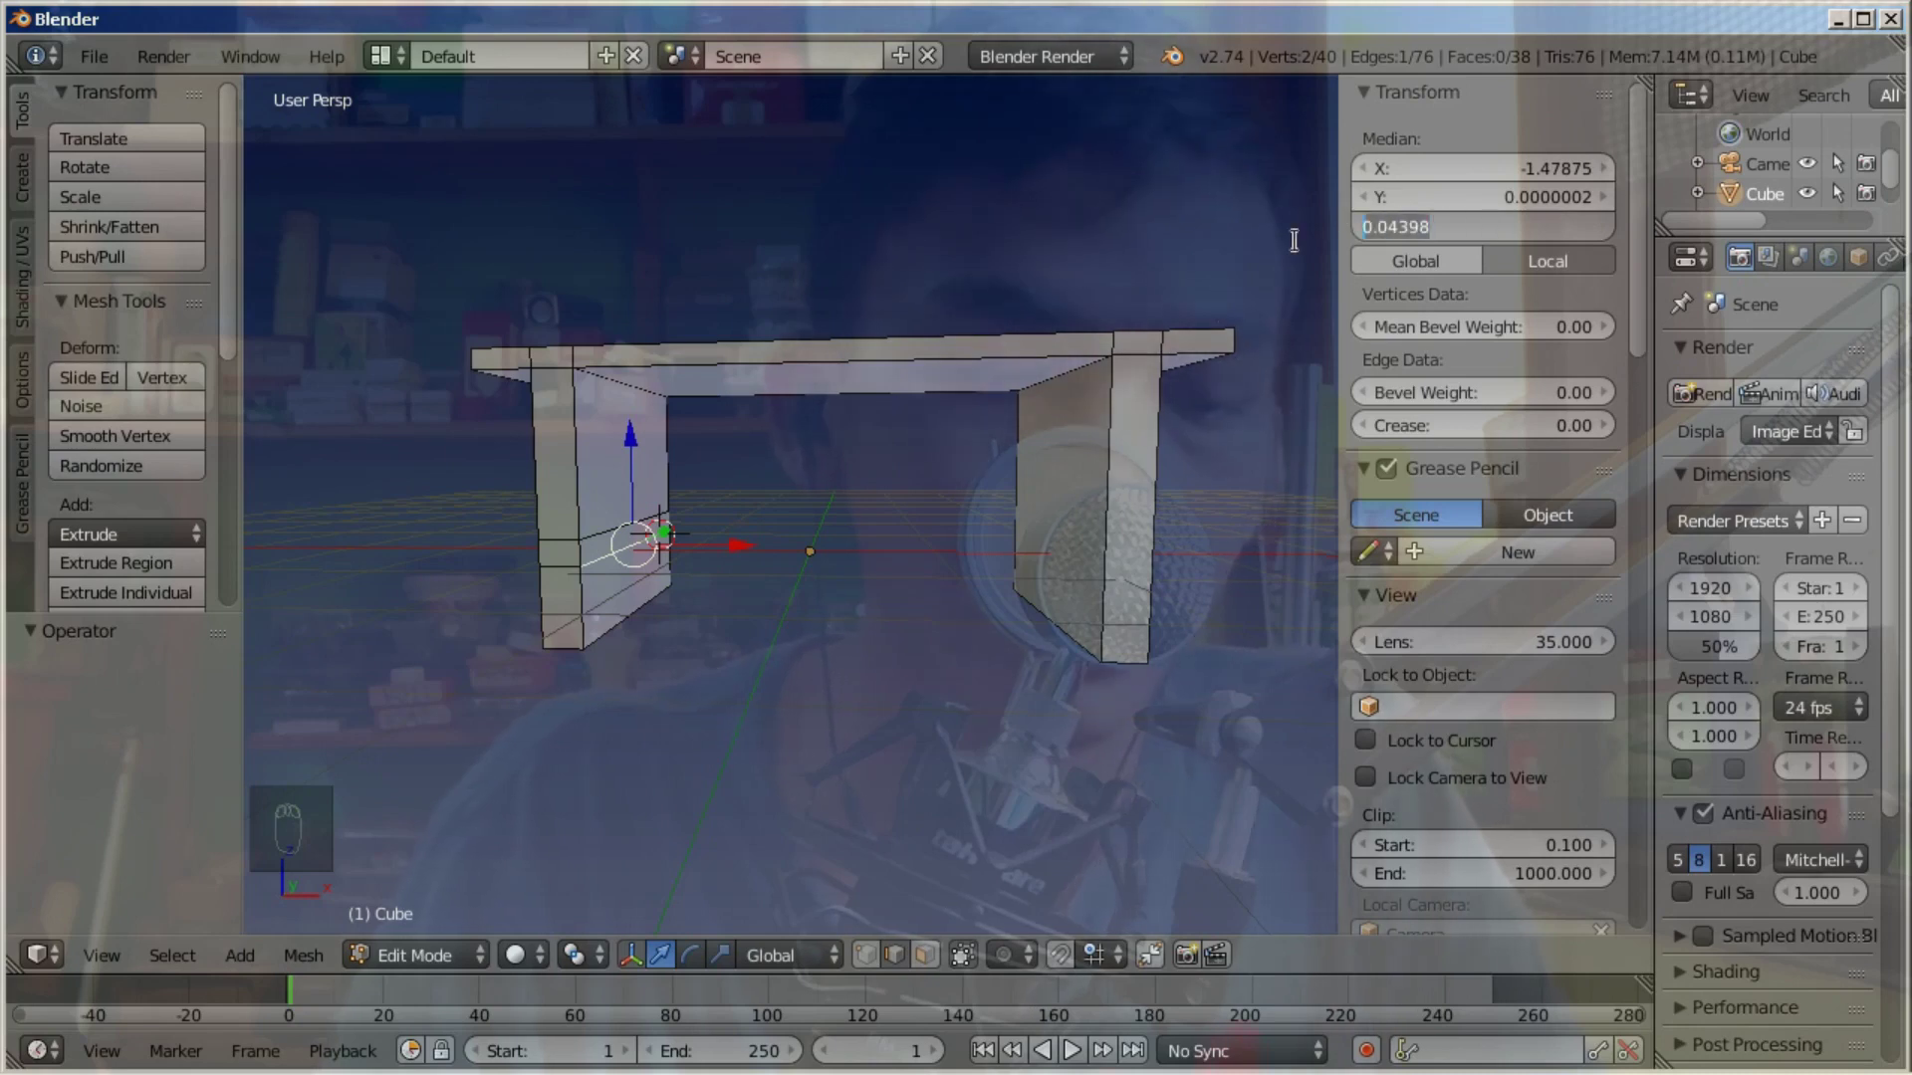
key("Return")
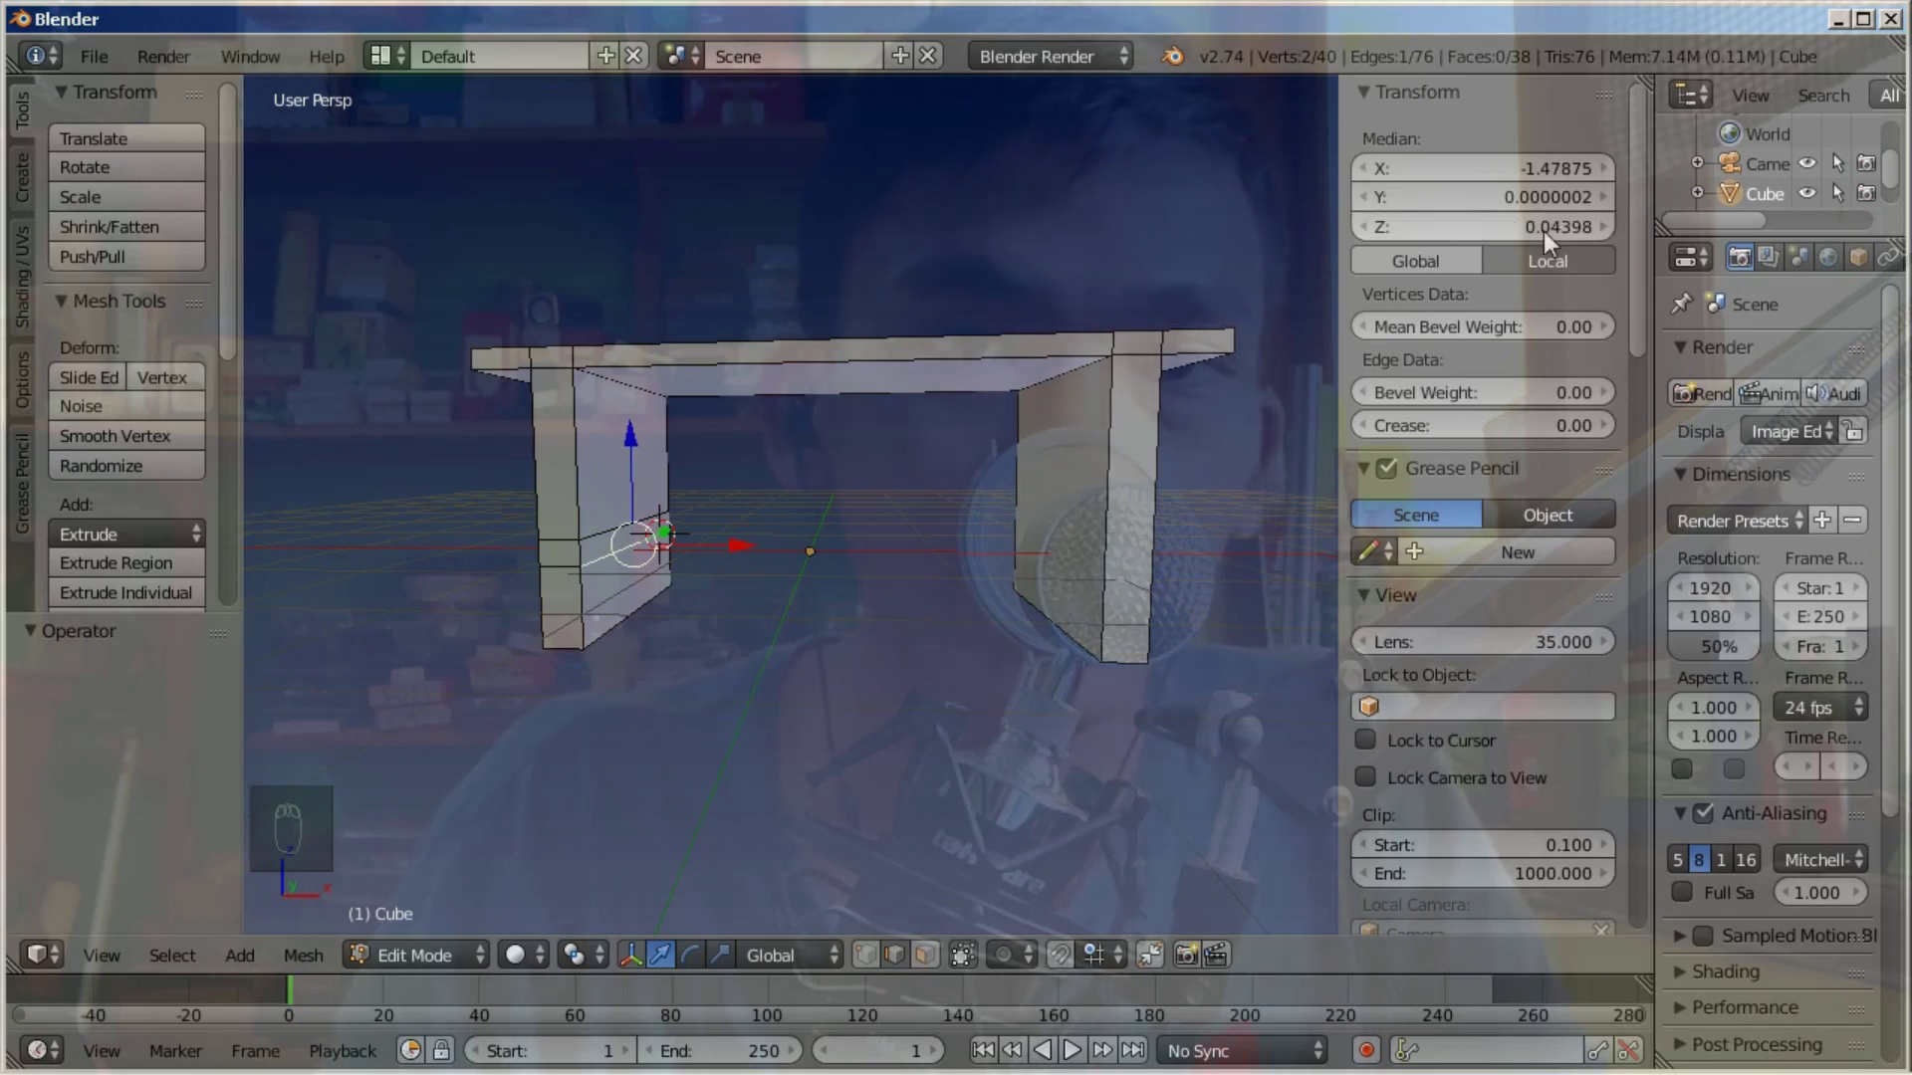
left_click(1449, 225)
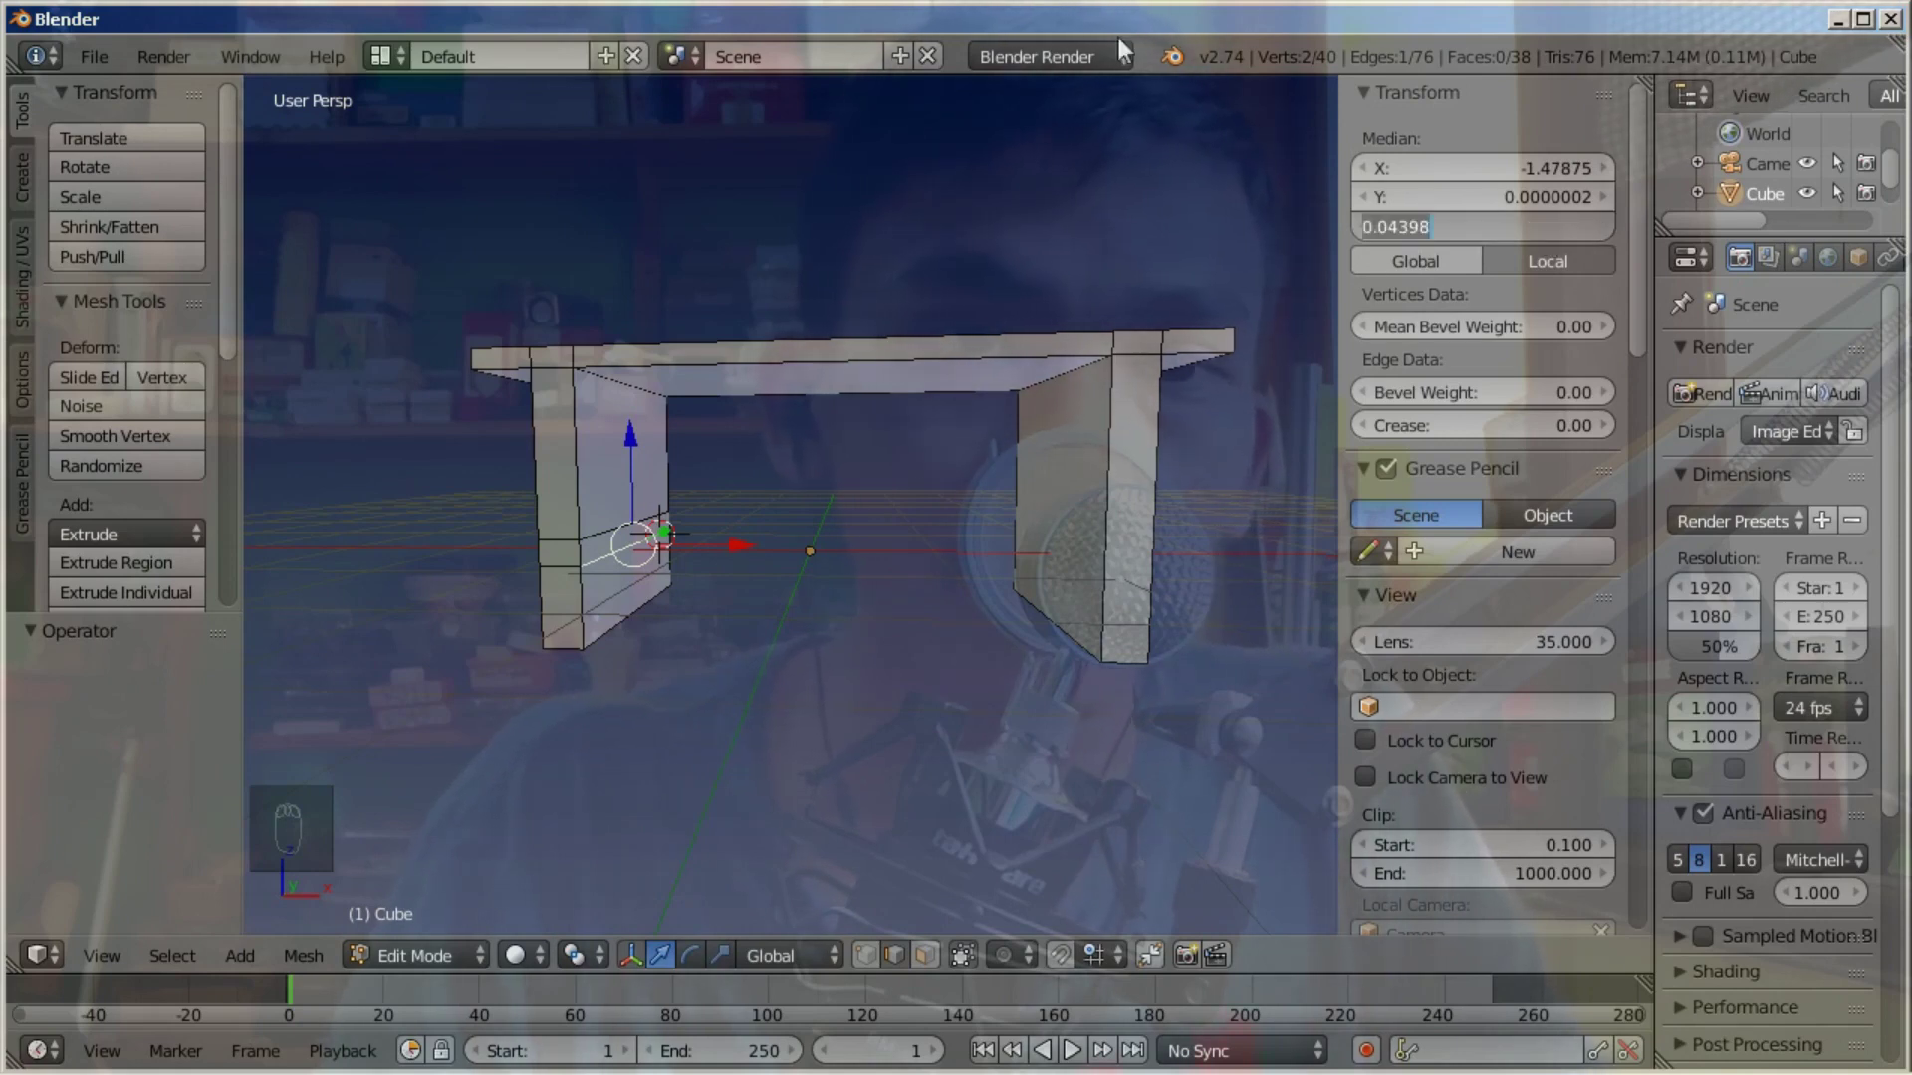
left_click(1104, 469)
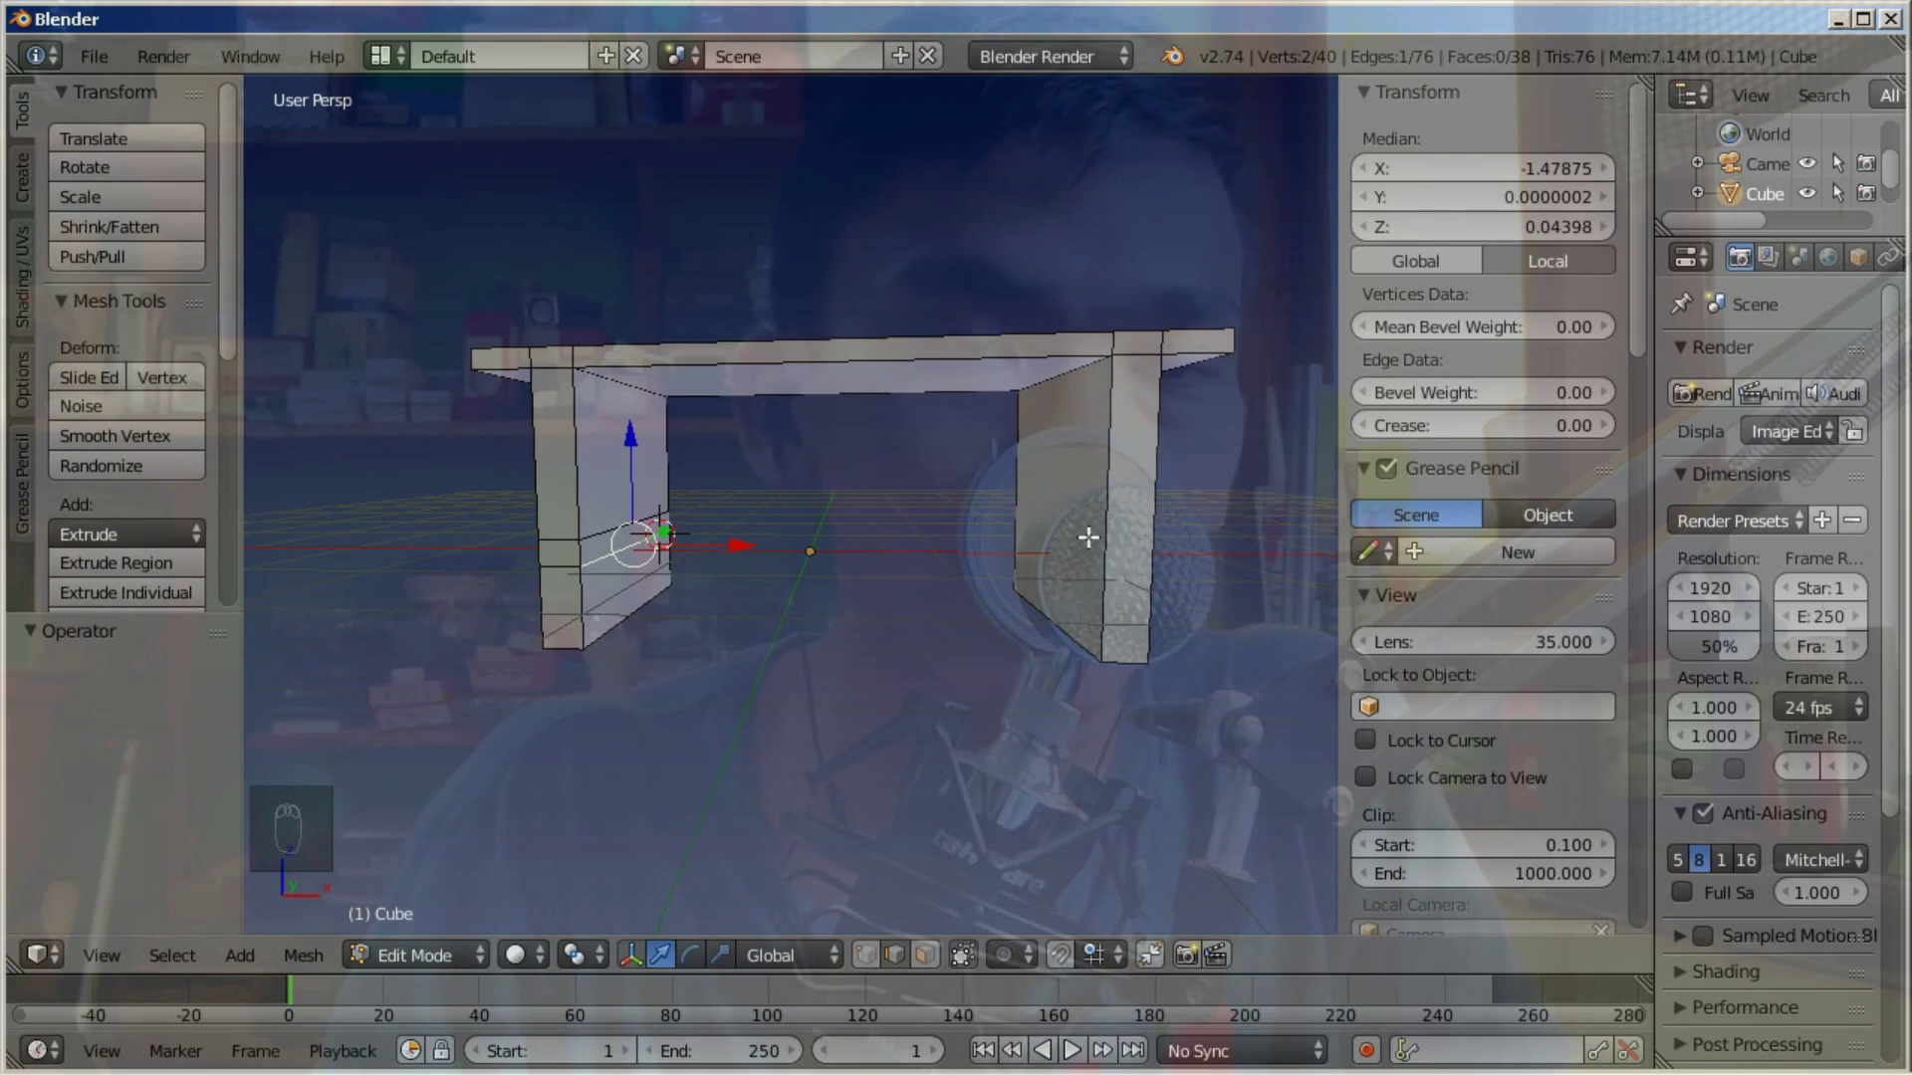
Add one horizontal loop cut low around the positive-X leg and set its median Z to 0.04398
key("ctrl+r")
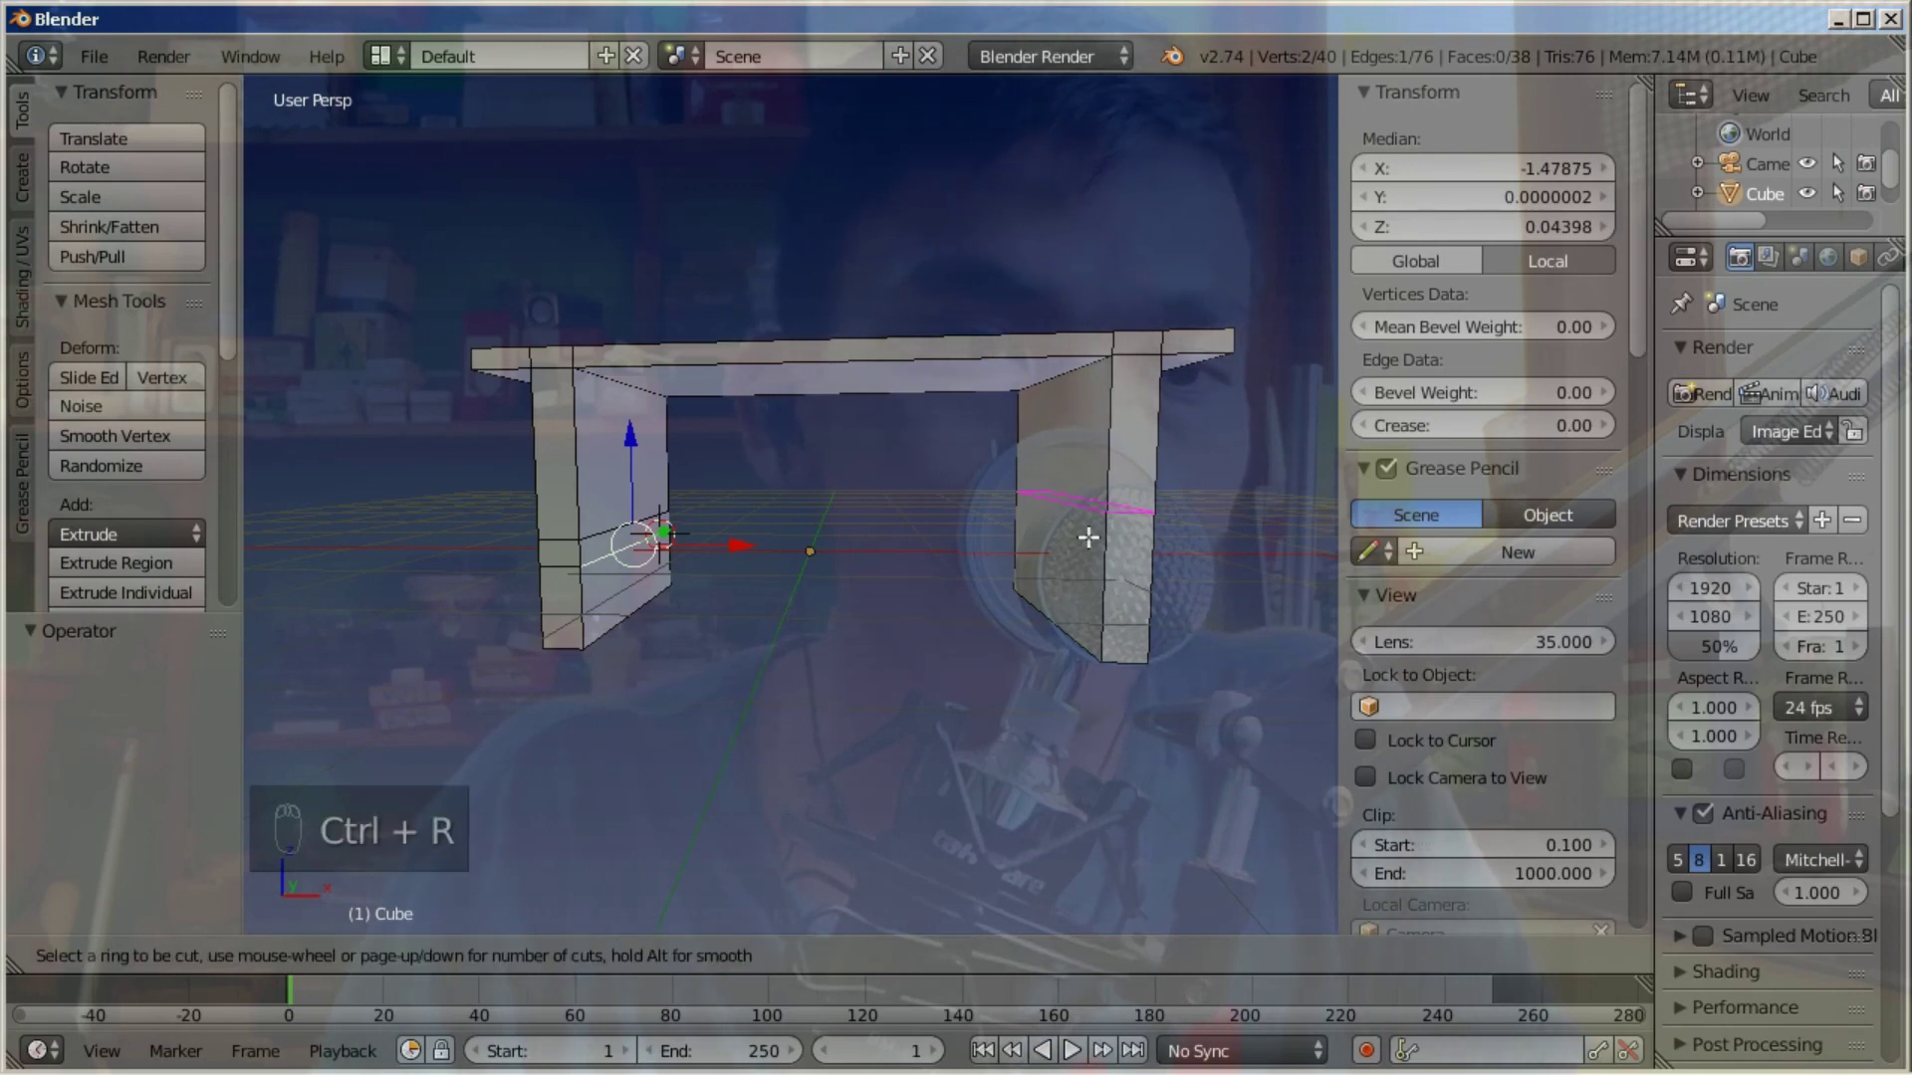
left_click(1083, 543)
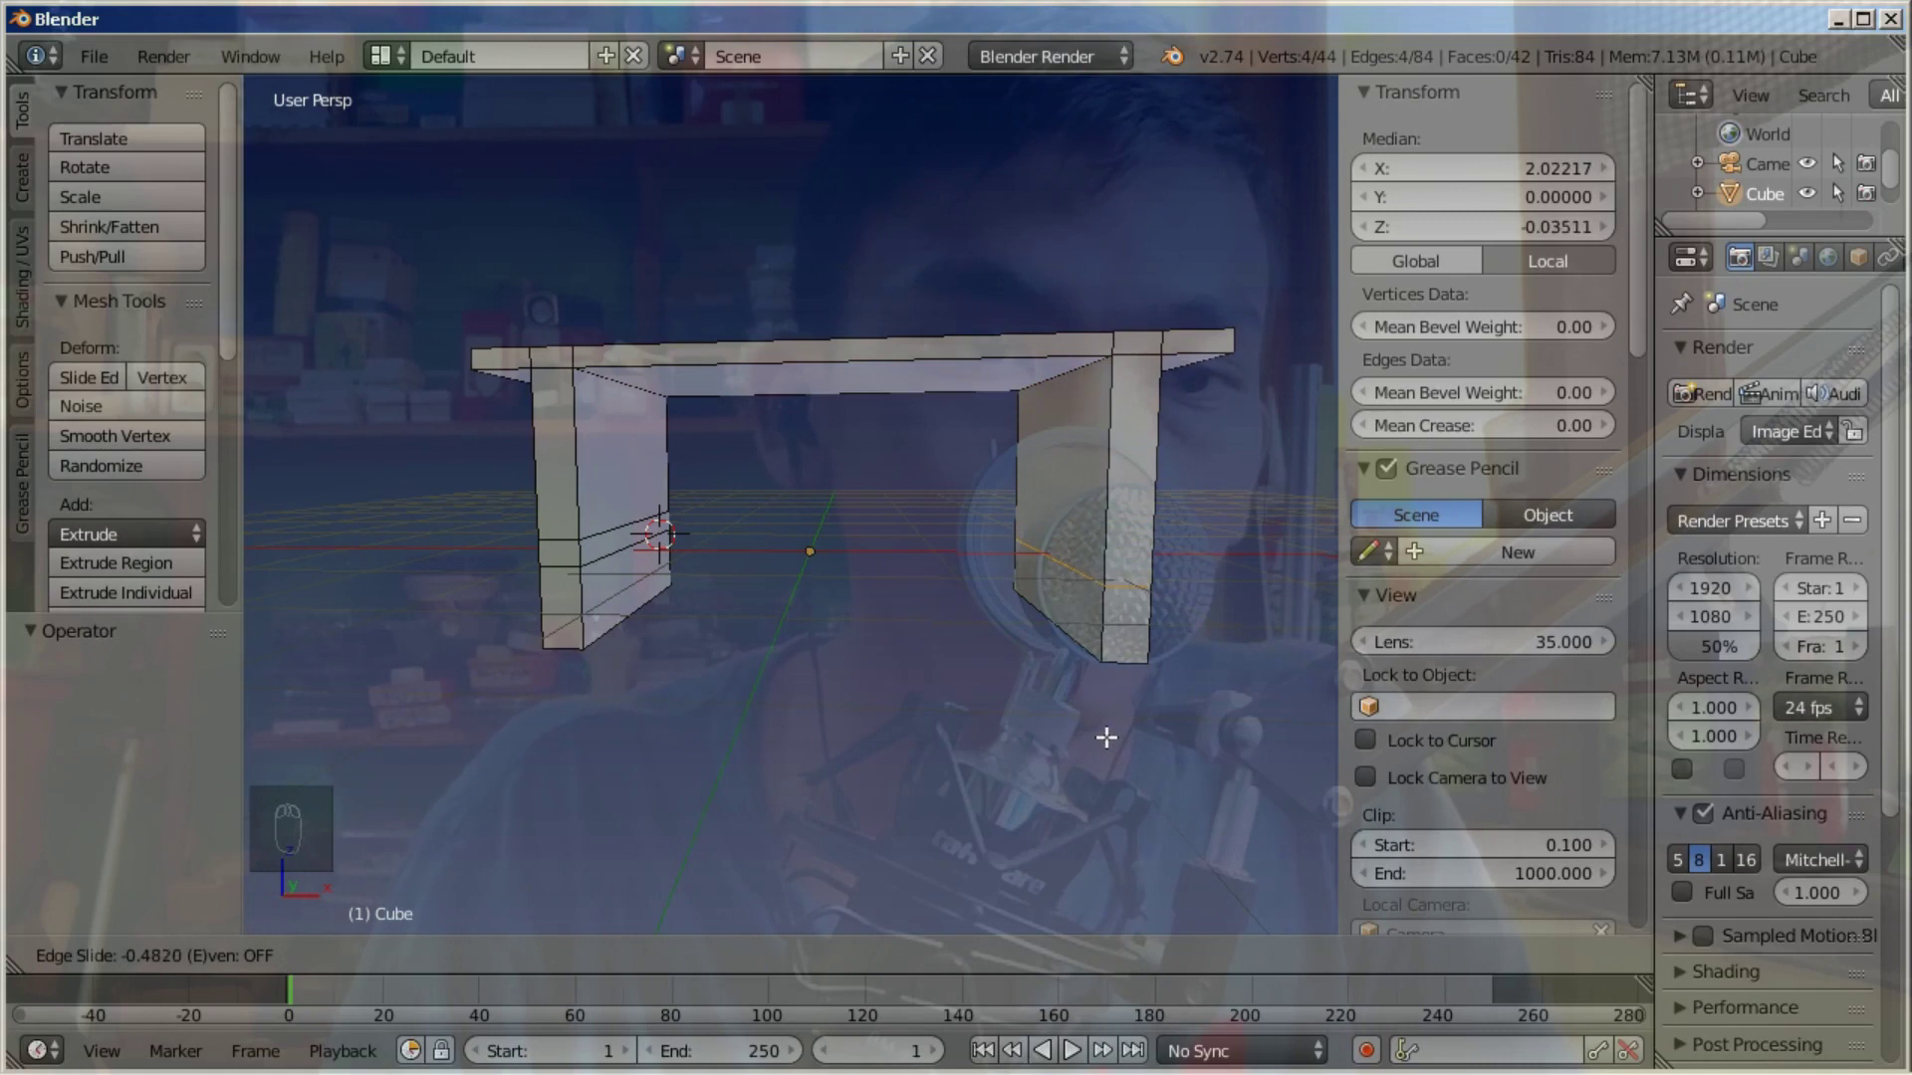
left_click(1362, 362)
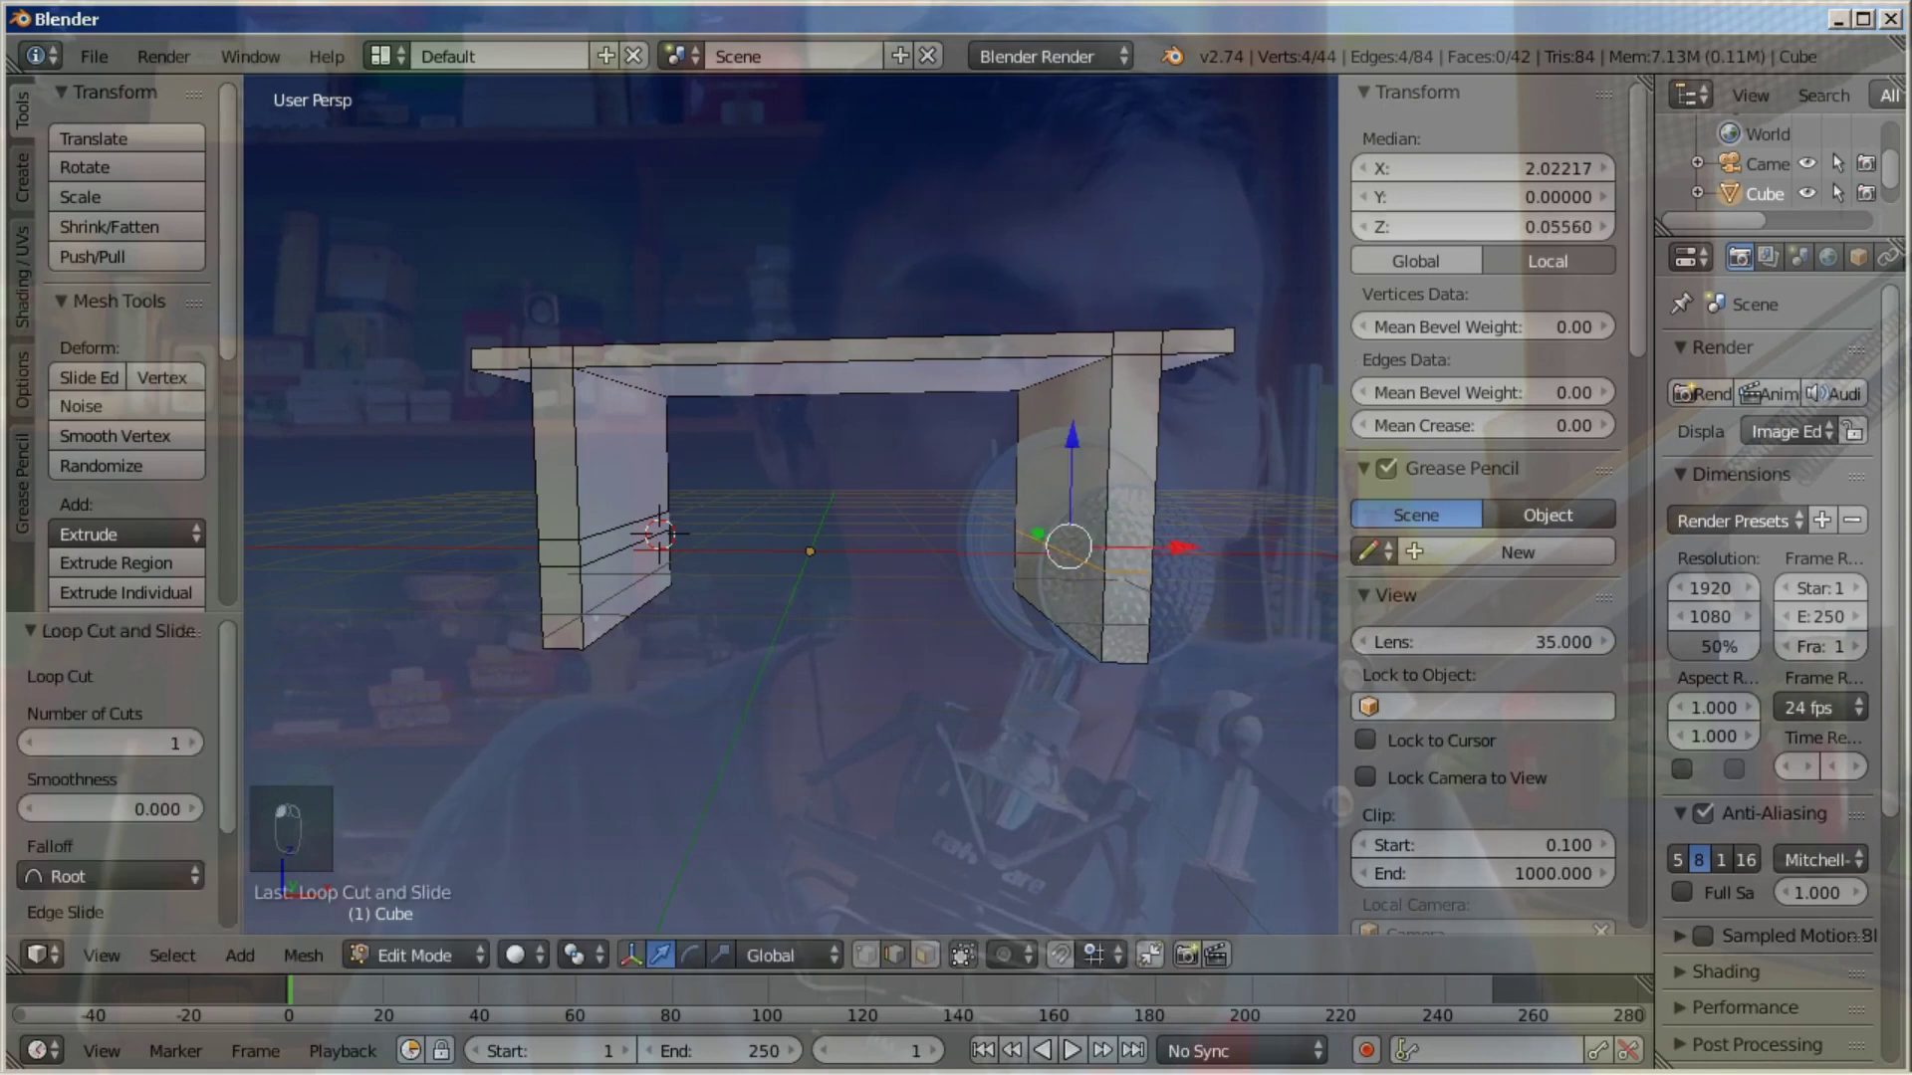
left_click(1528, 225)
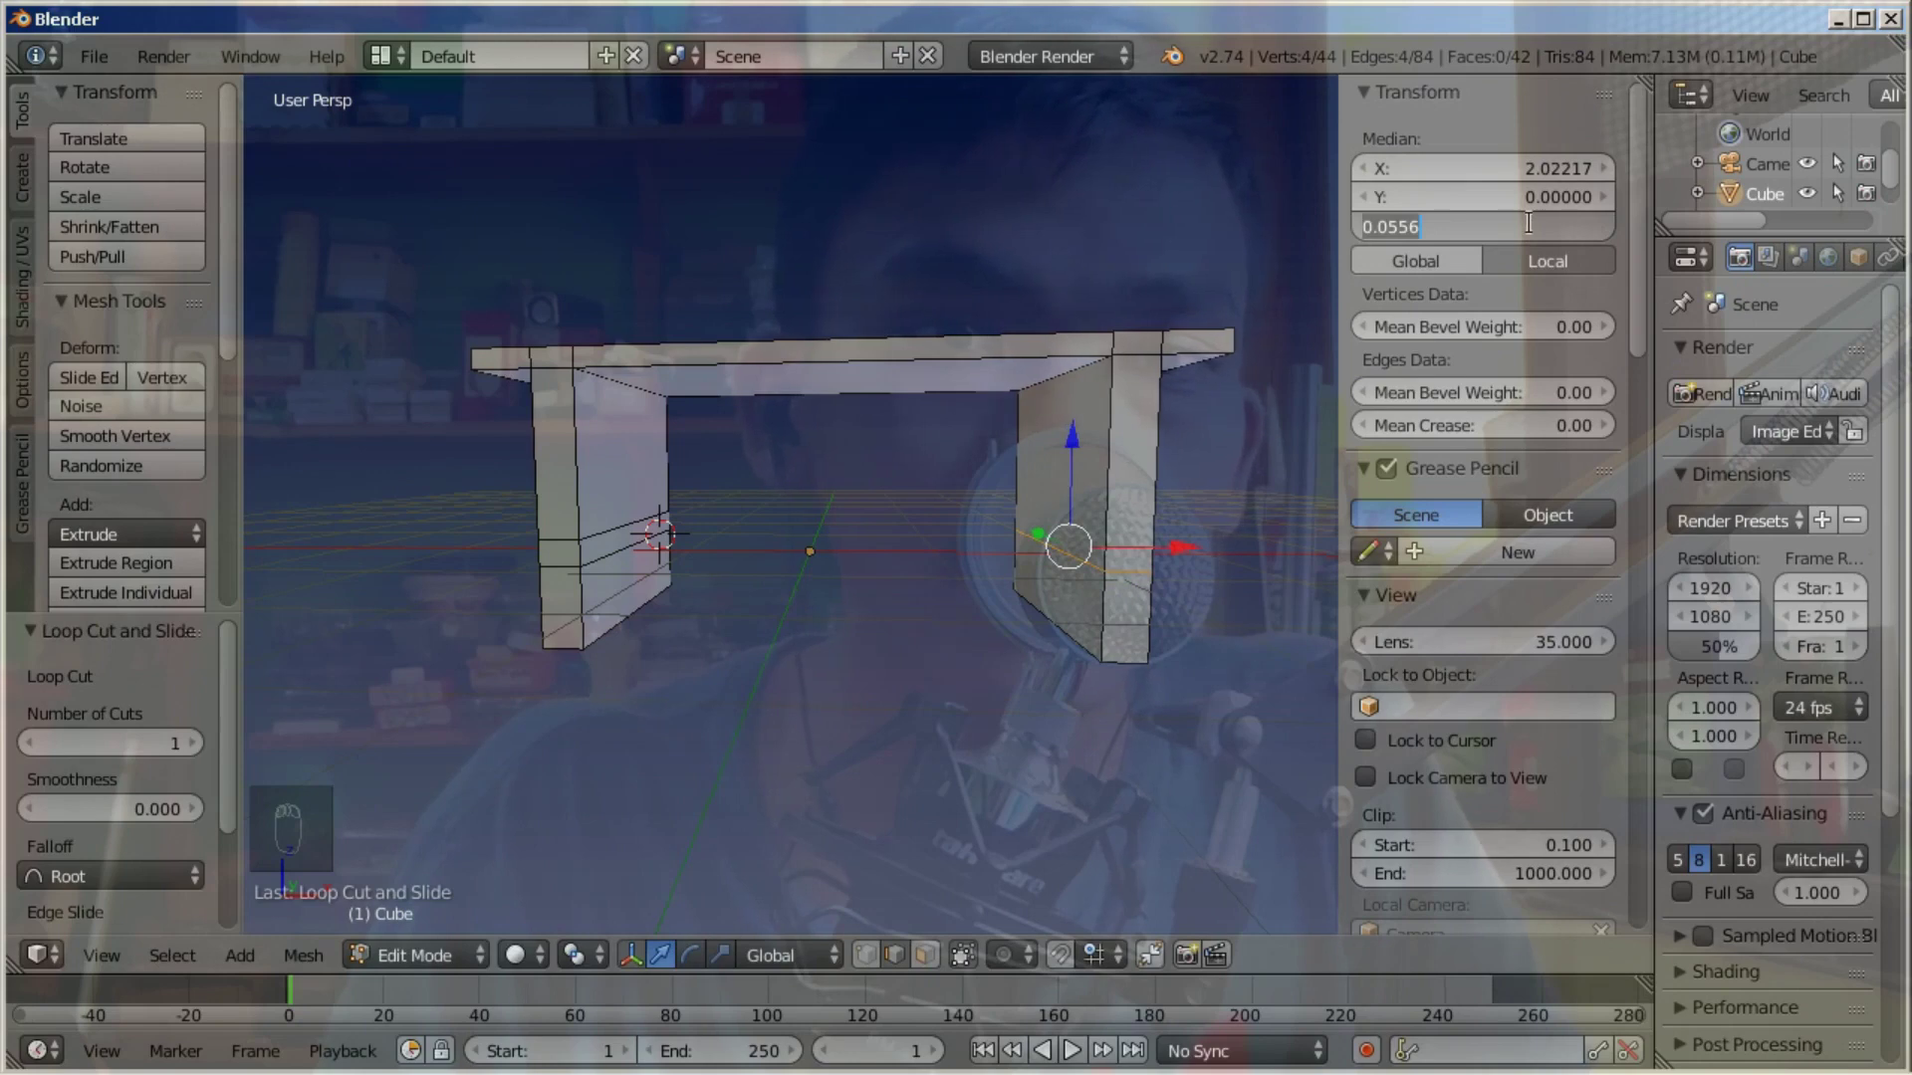
left_click(1518, 223)
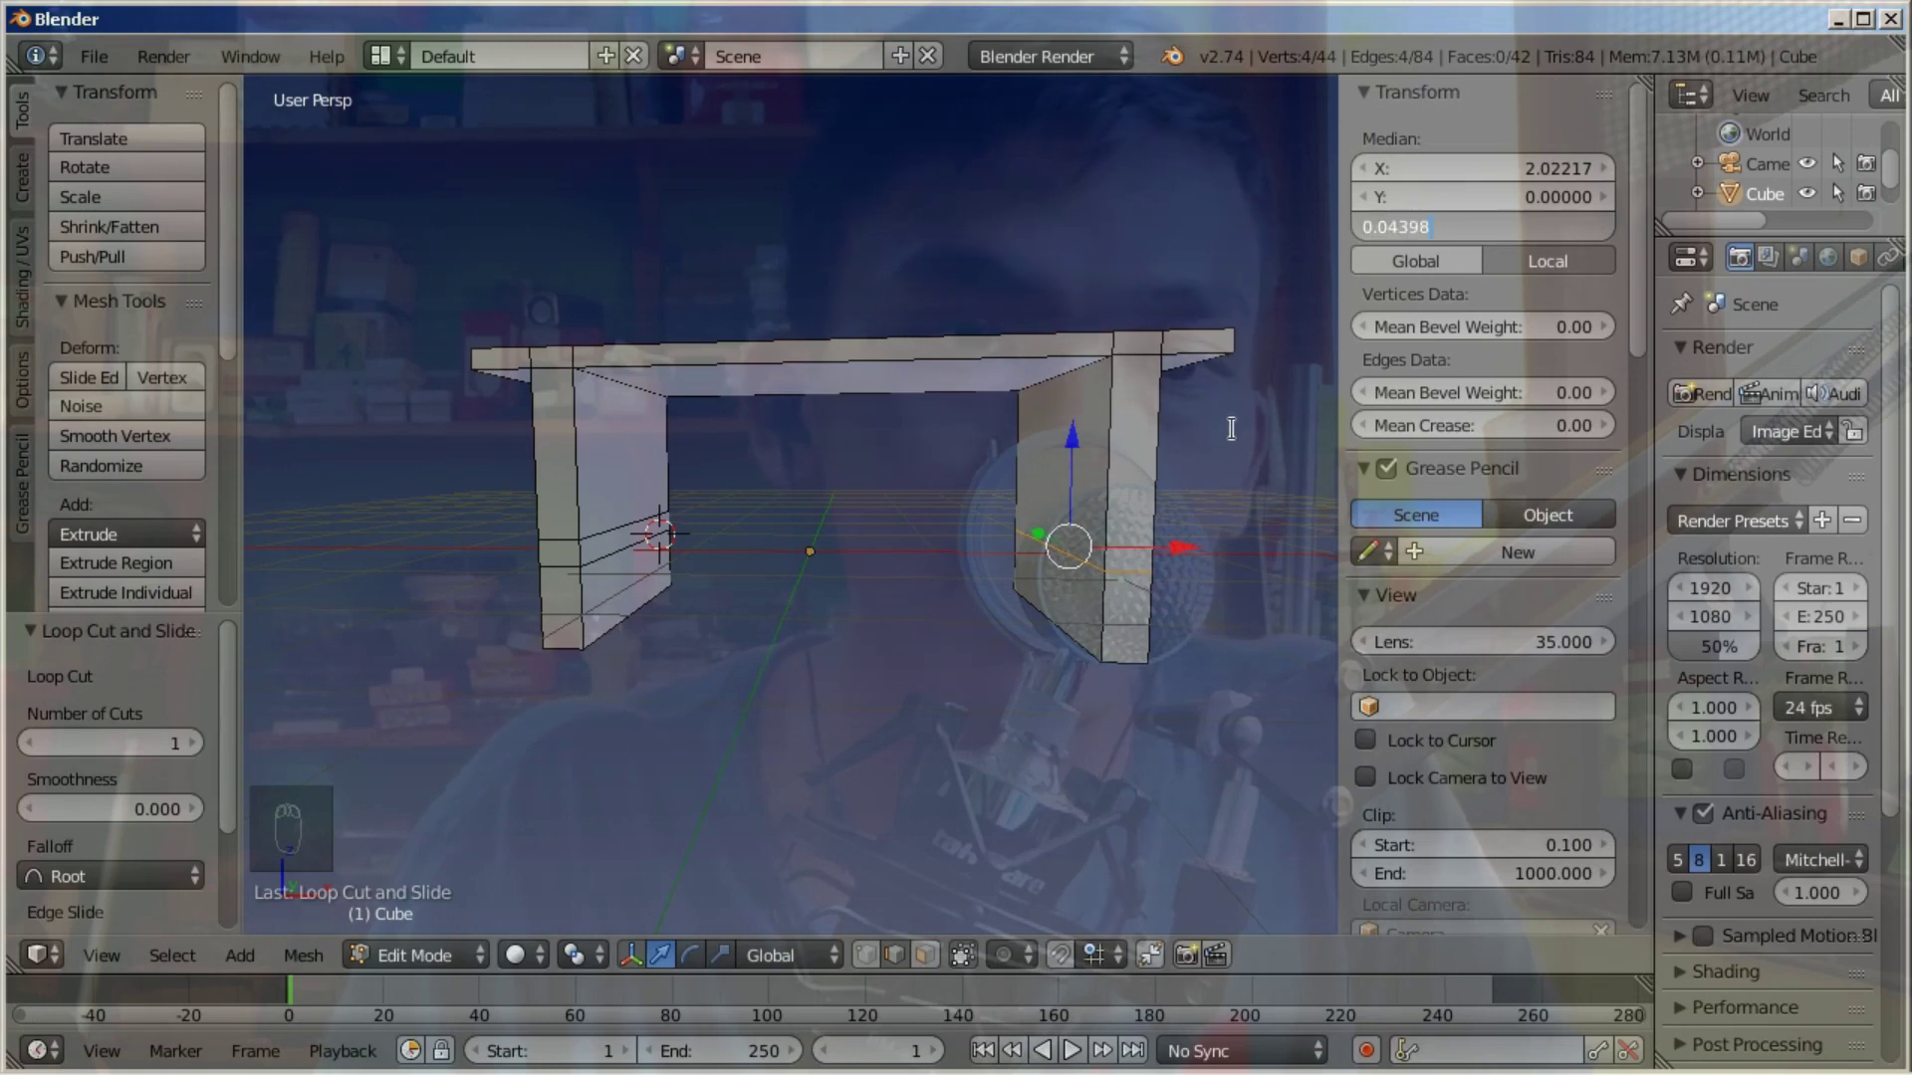
key("Return")
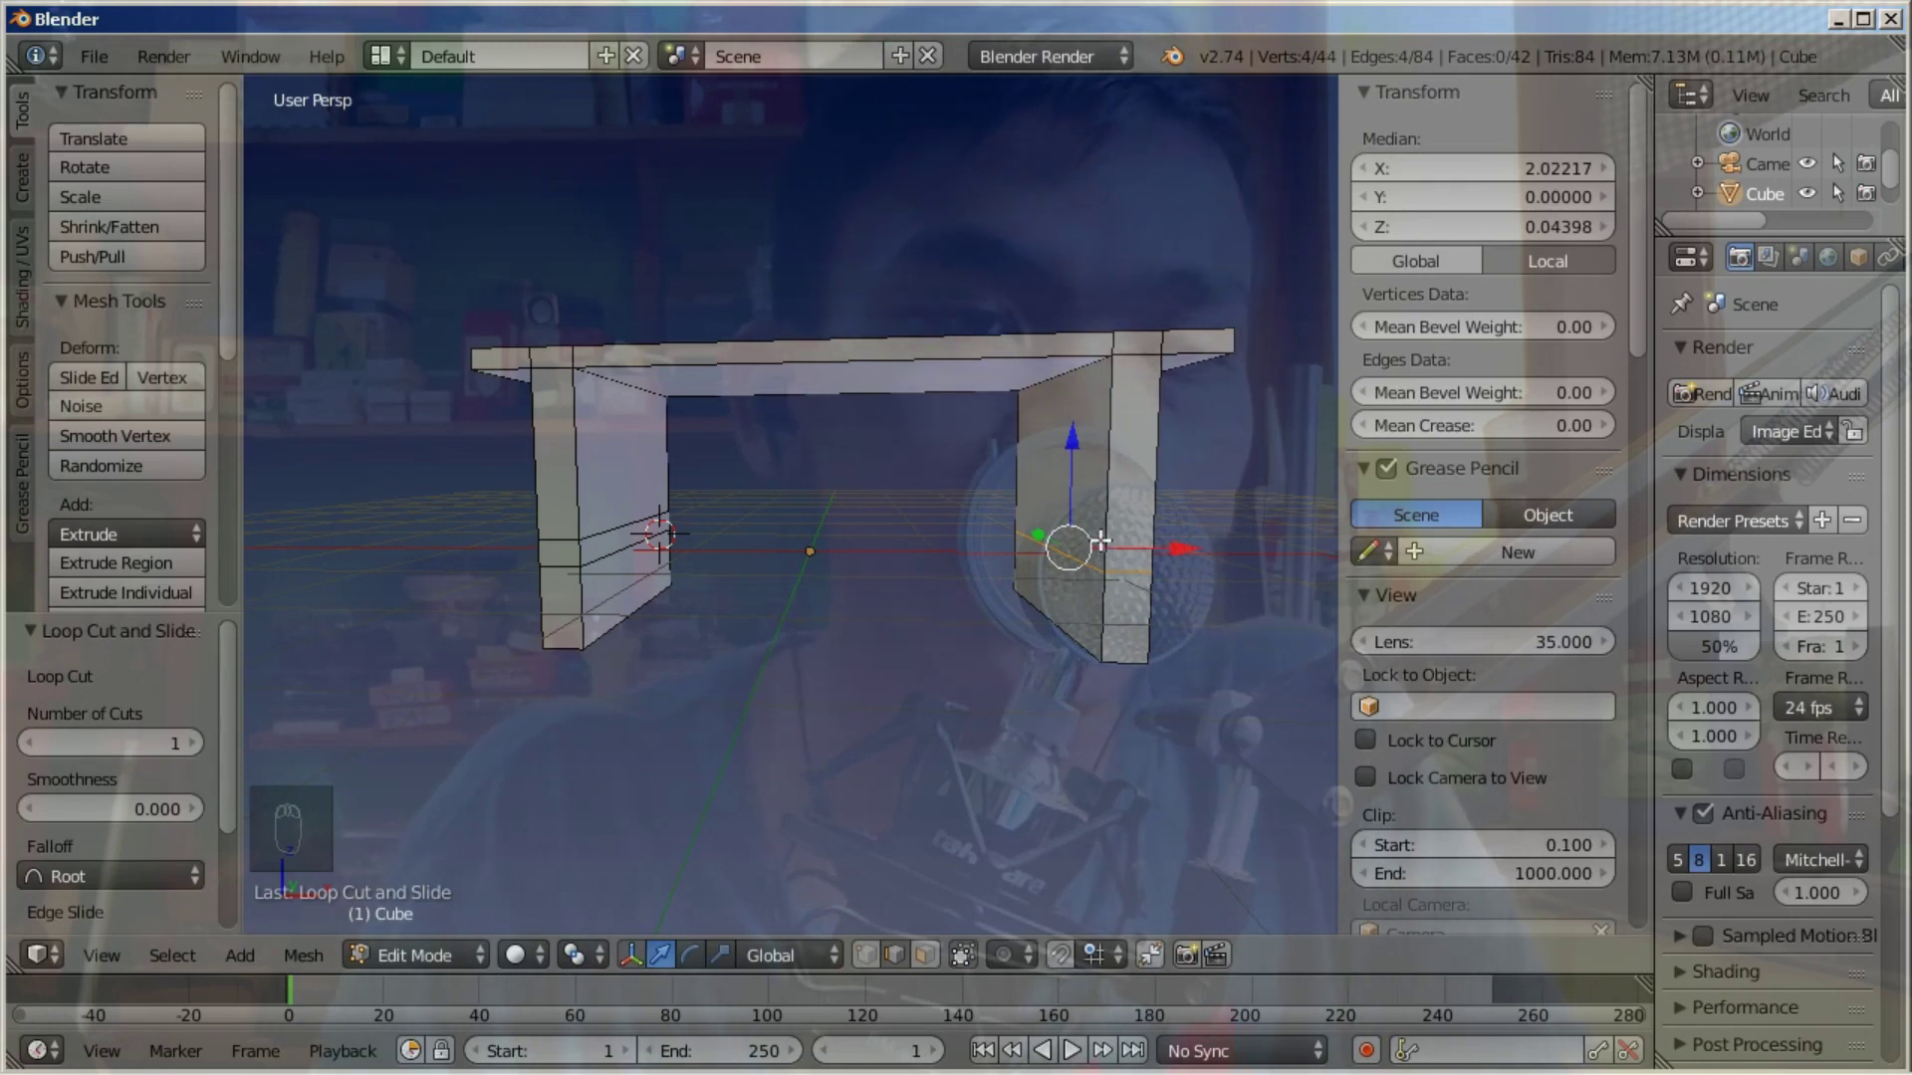
Add a second horizontal loop cut just above the first on the positive-X leg, slid to a median Z of about 0.275
key("ctrl+r")
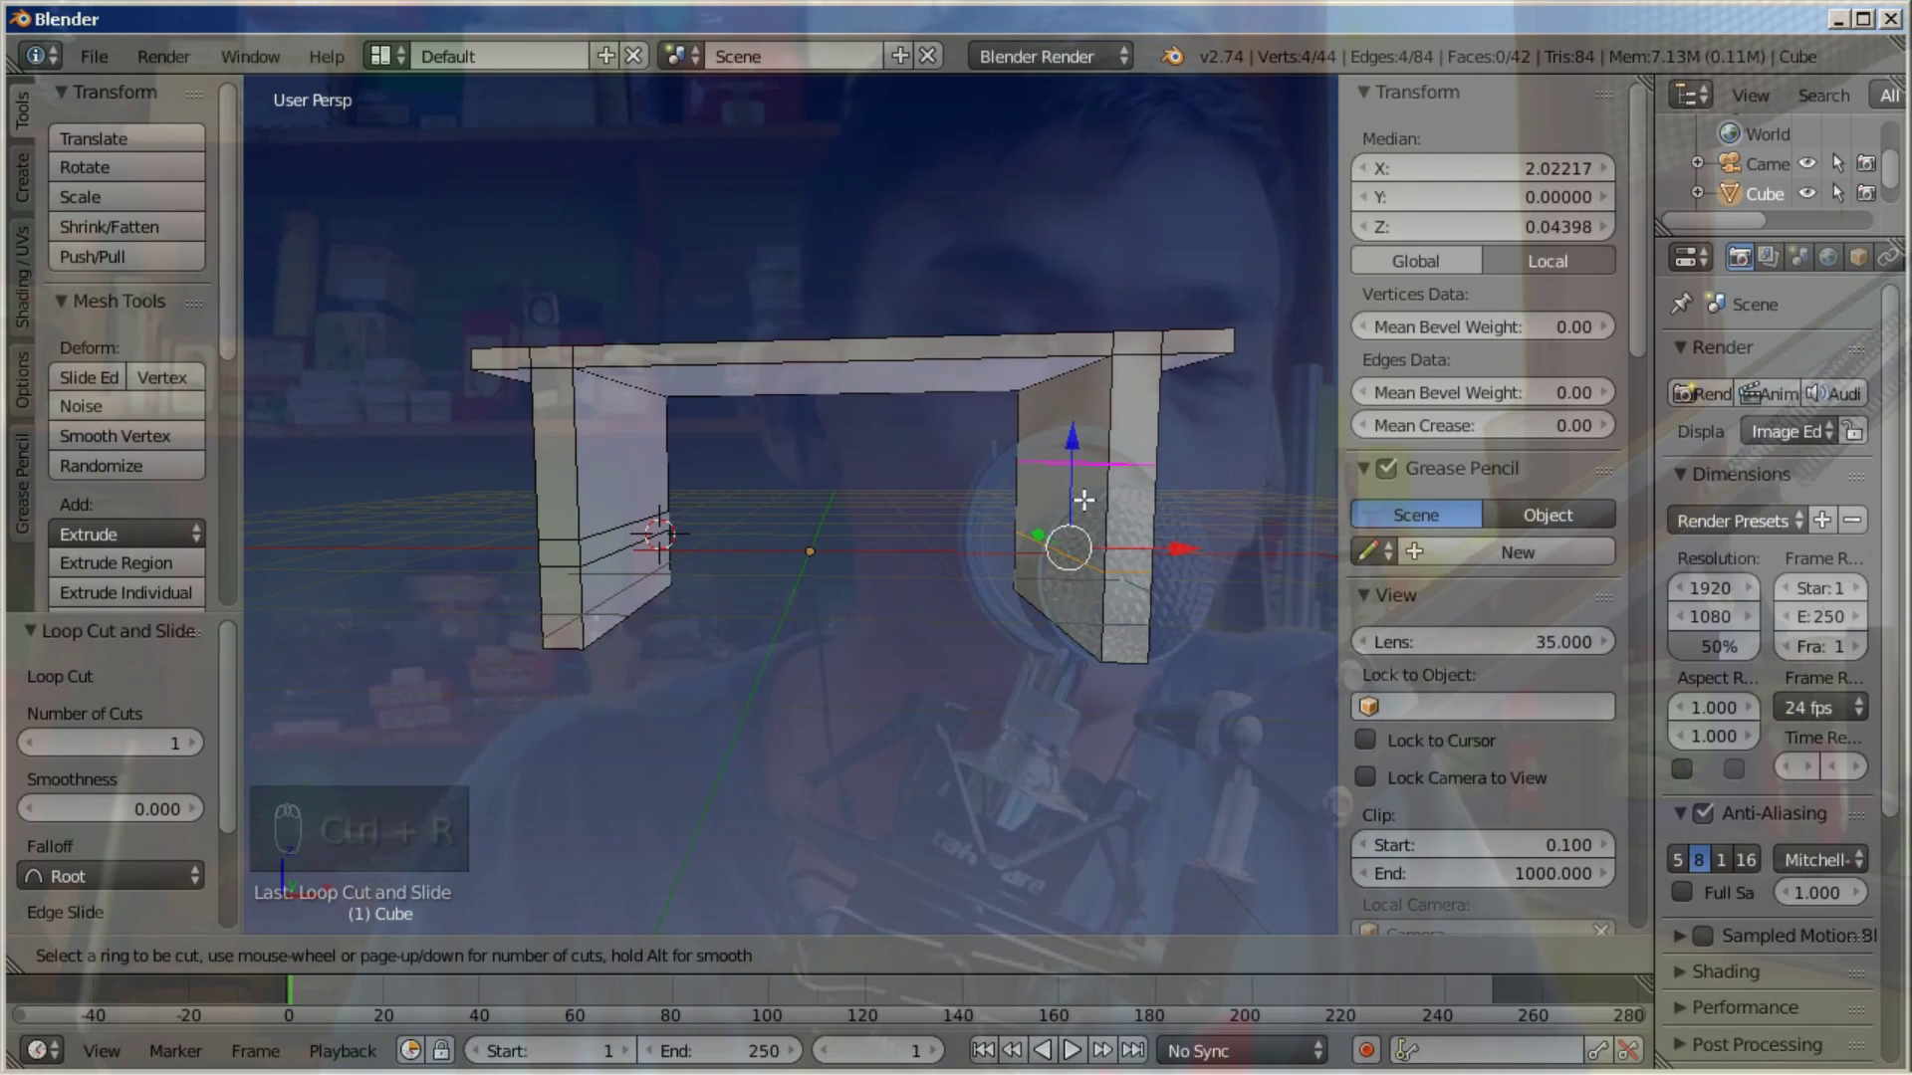
left_click(1083, 500)
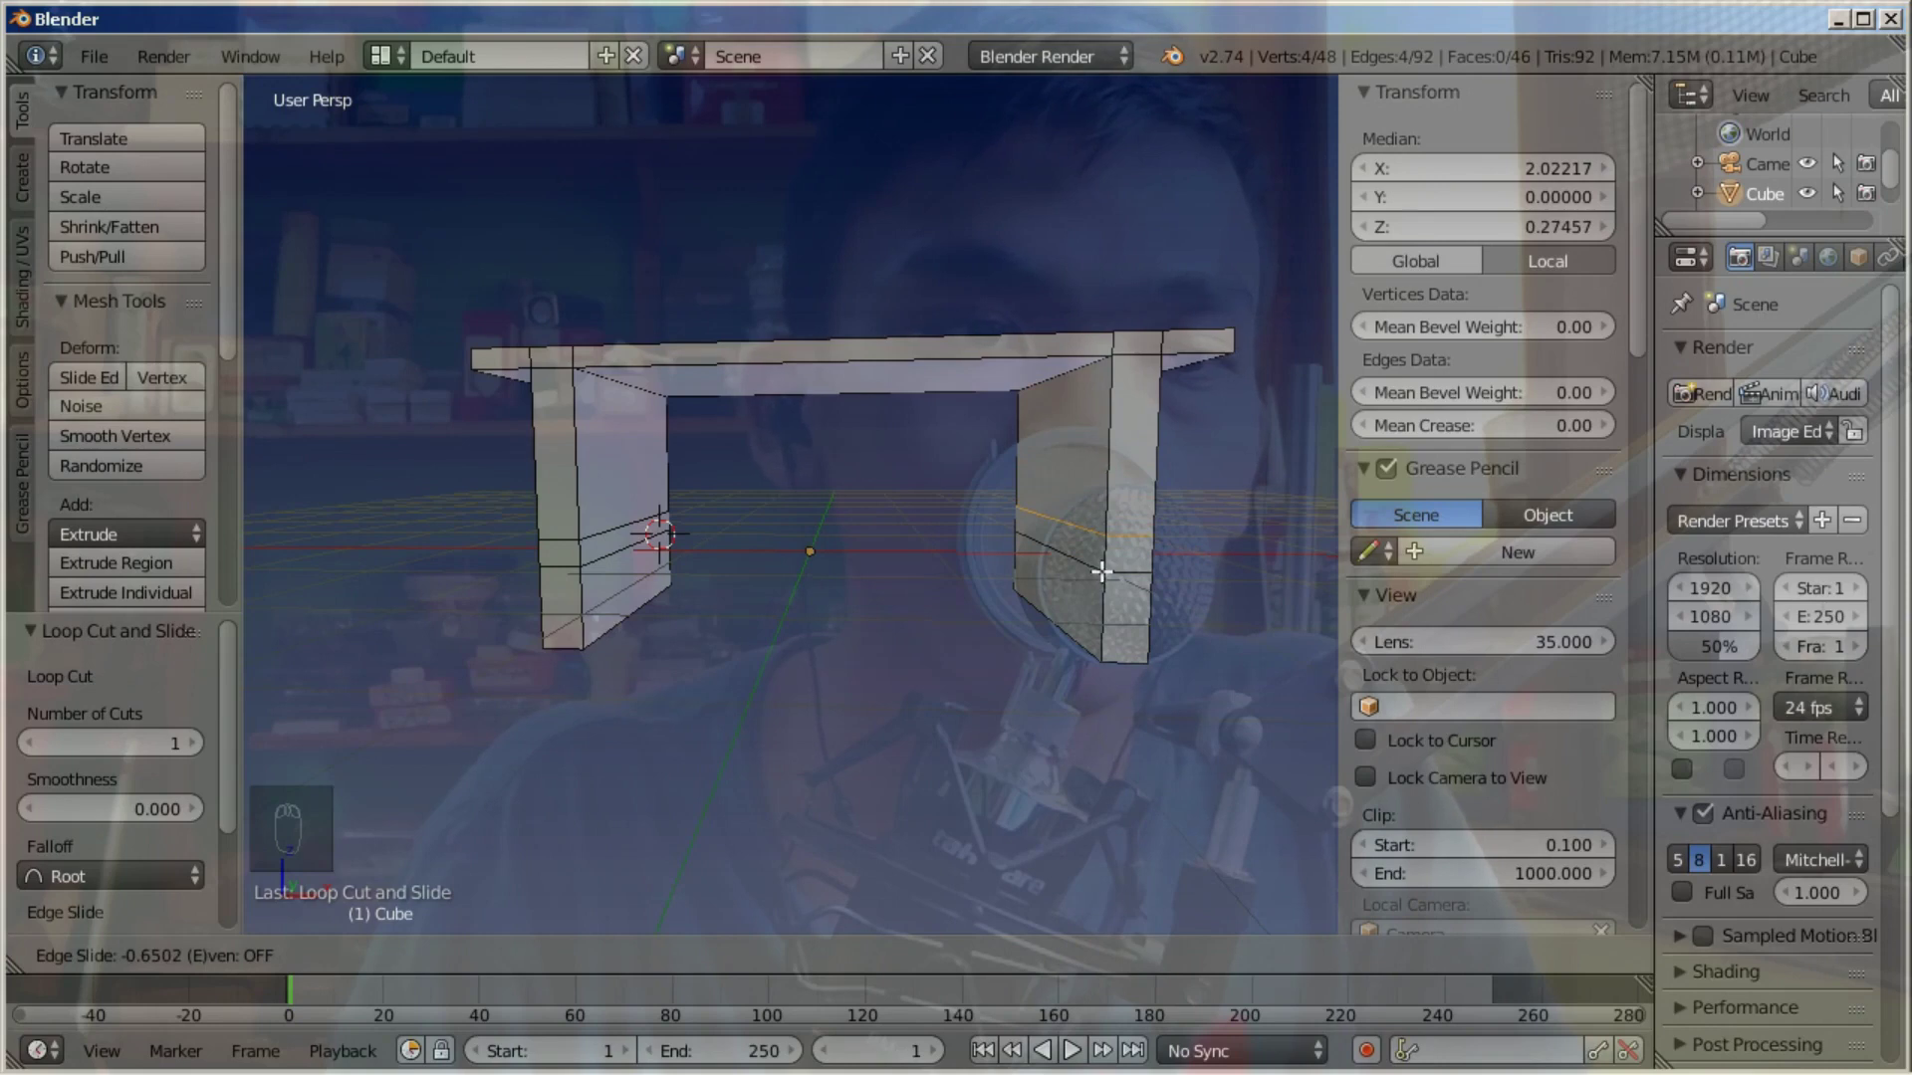
left_click(1102, 571)
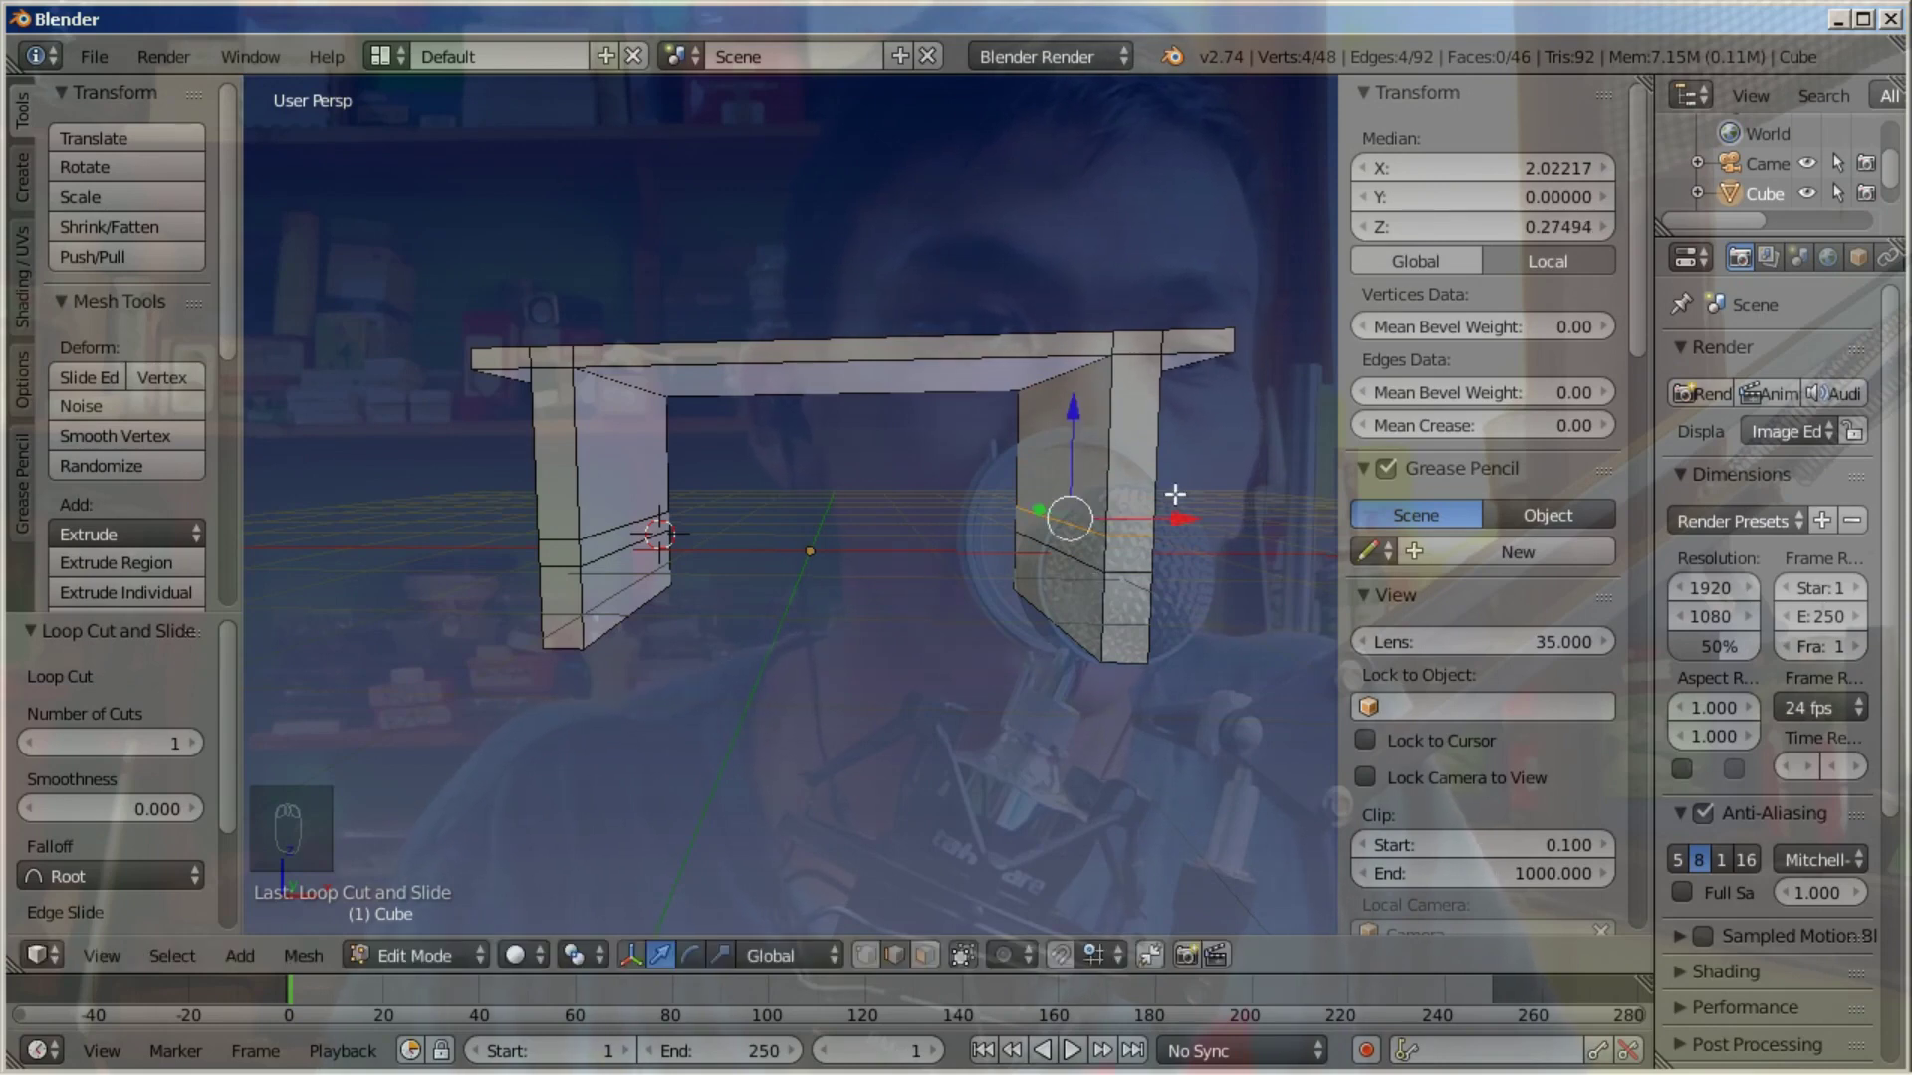
Select the upper loop's inner edge on the negative-X leg and copy its median Z value
right_click(619, 526)
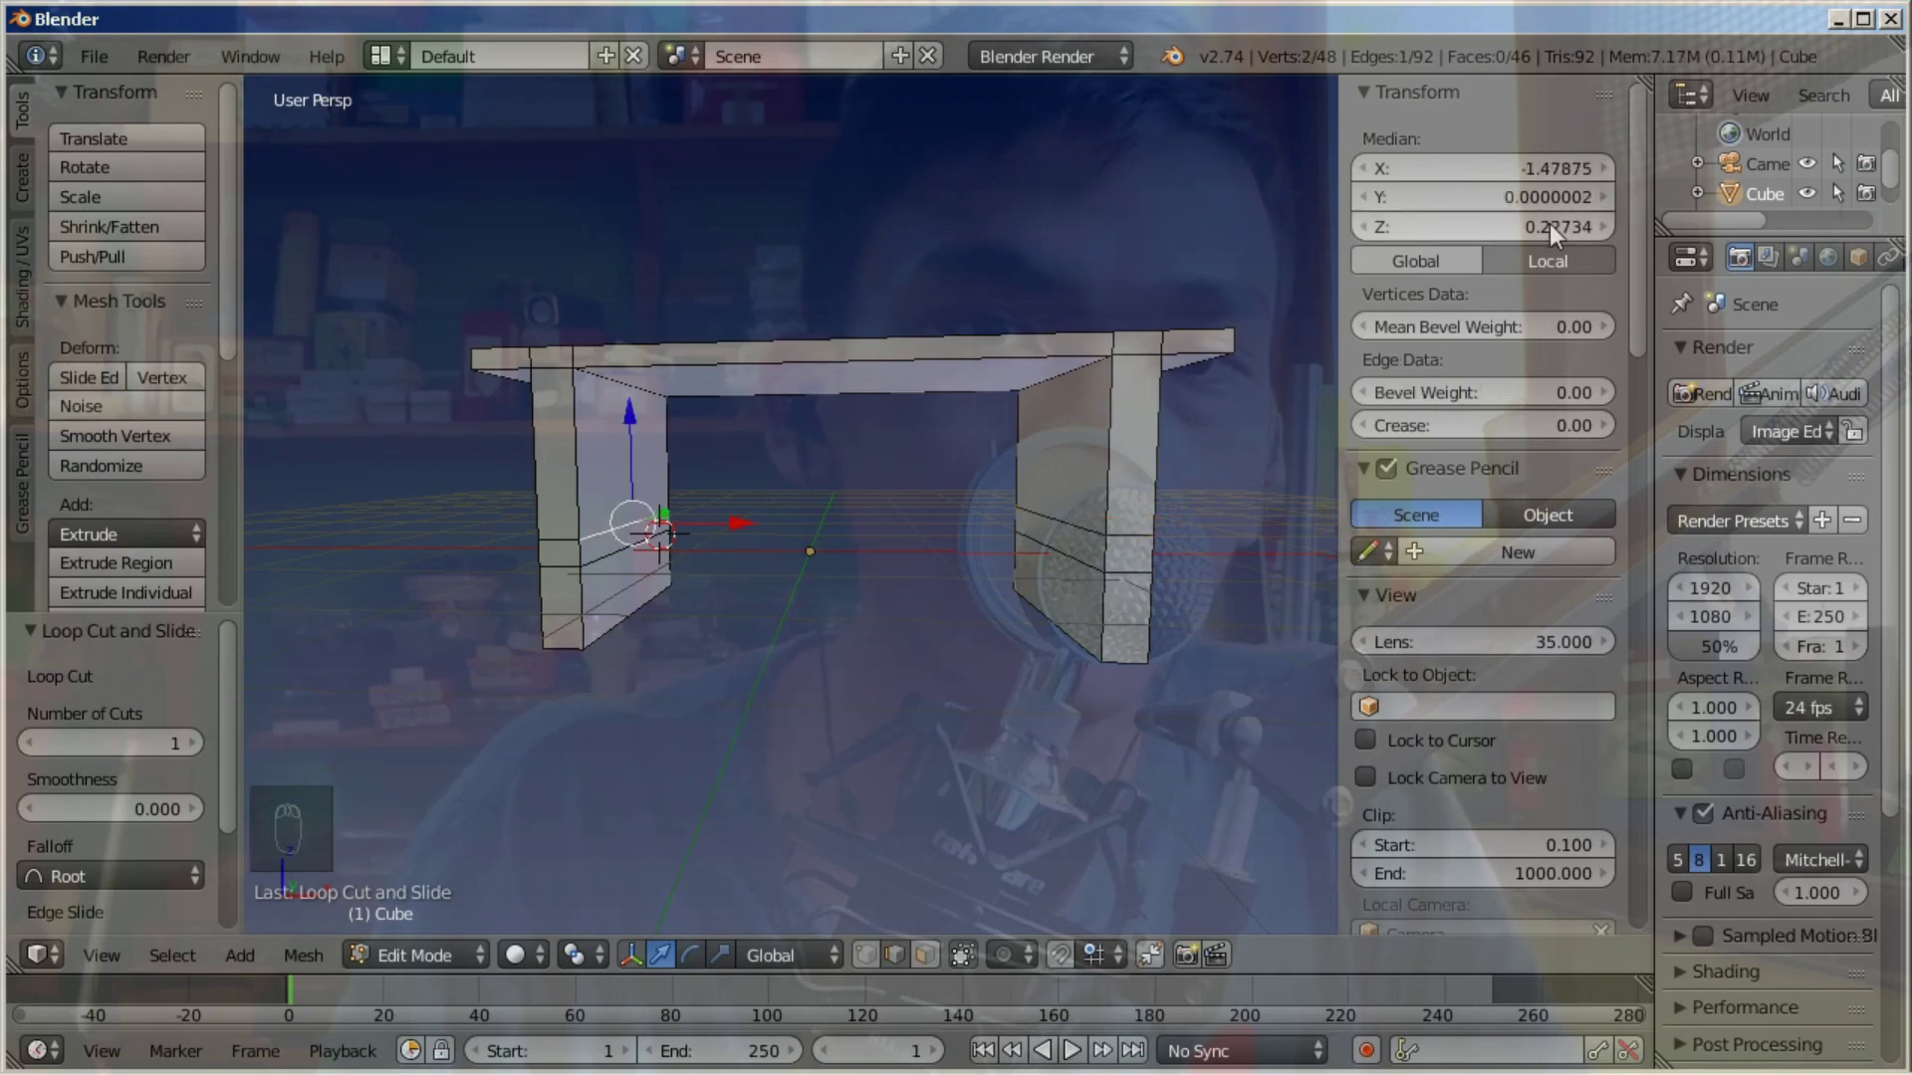
left_click(1400, 231)
key("ctrl+c")
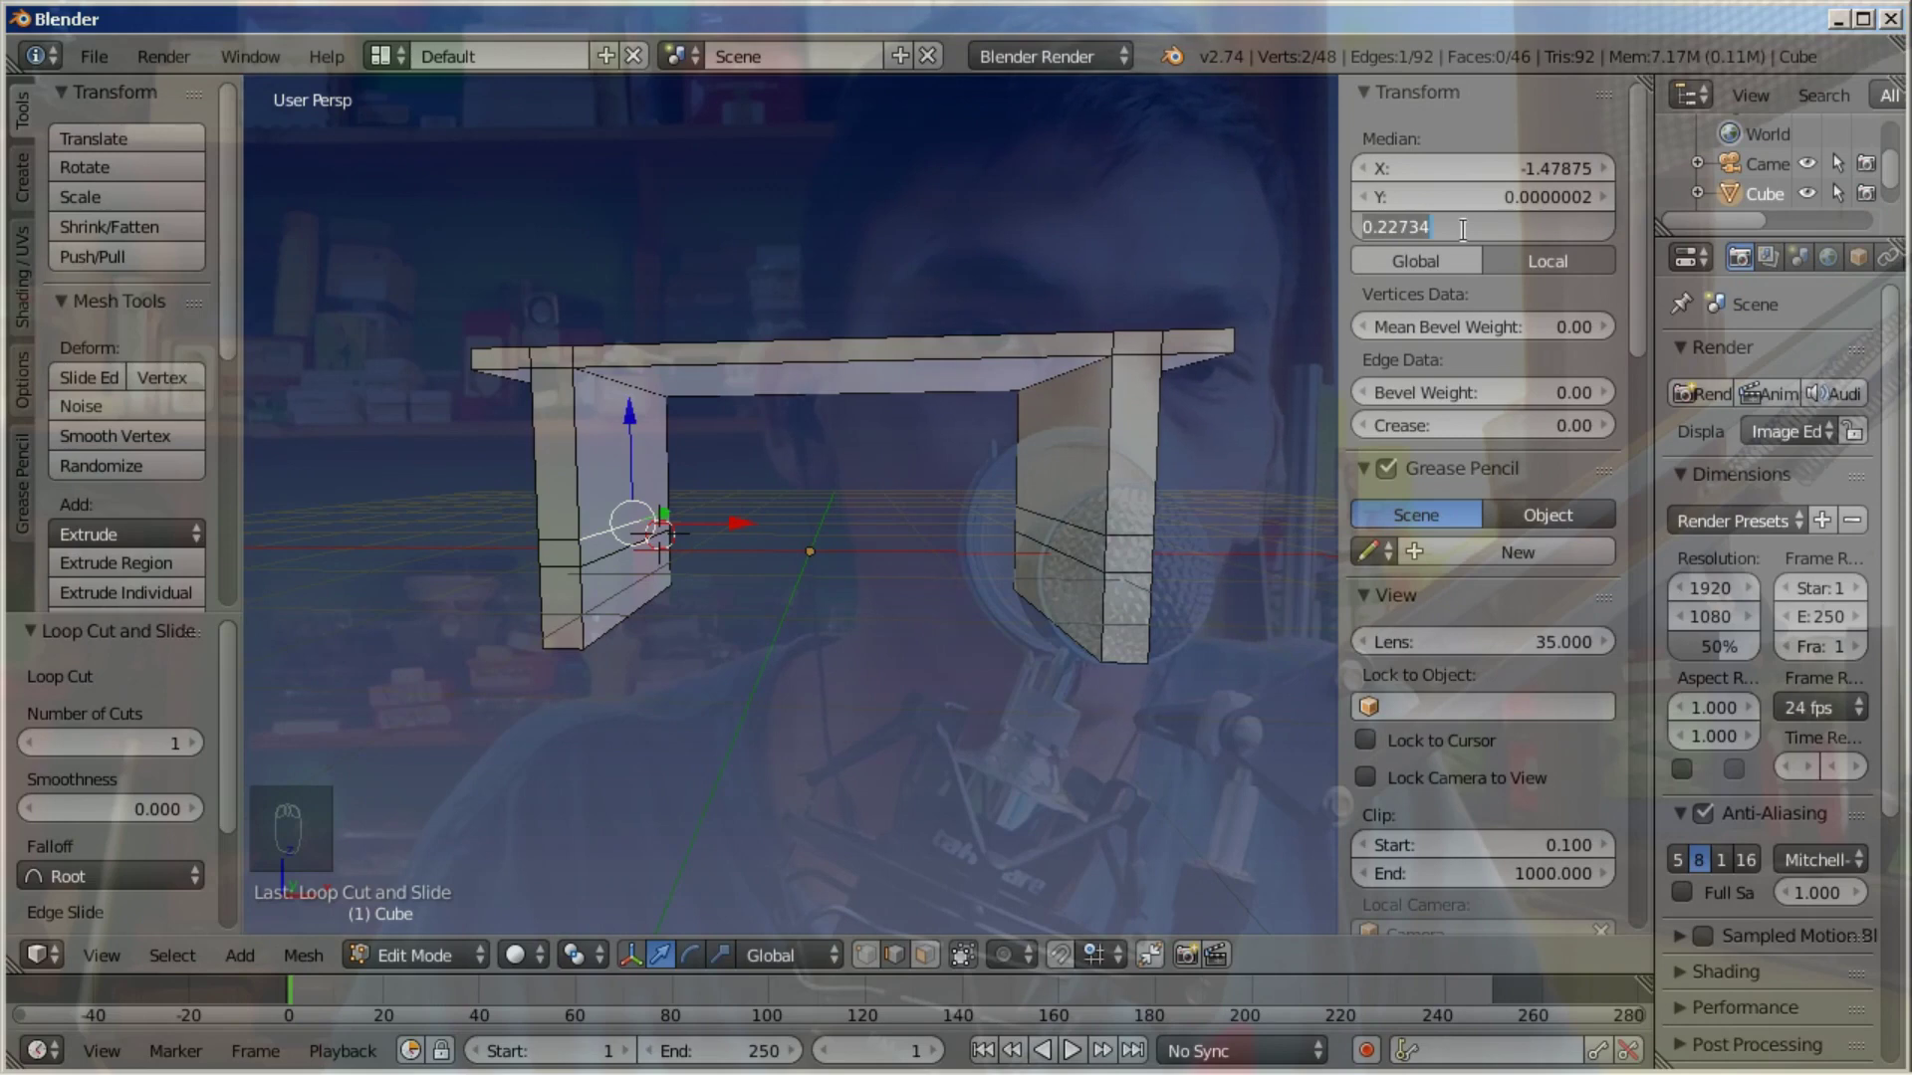
key("Escape")
Try setting the median Z of only the upper loop's inner edge on the positive-X leg to 0.22734, and undo it
right_click(1076, 527)
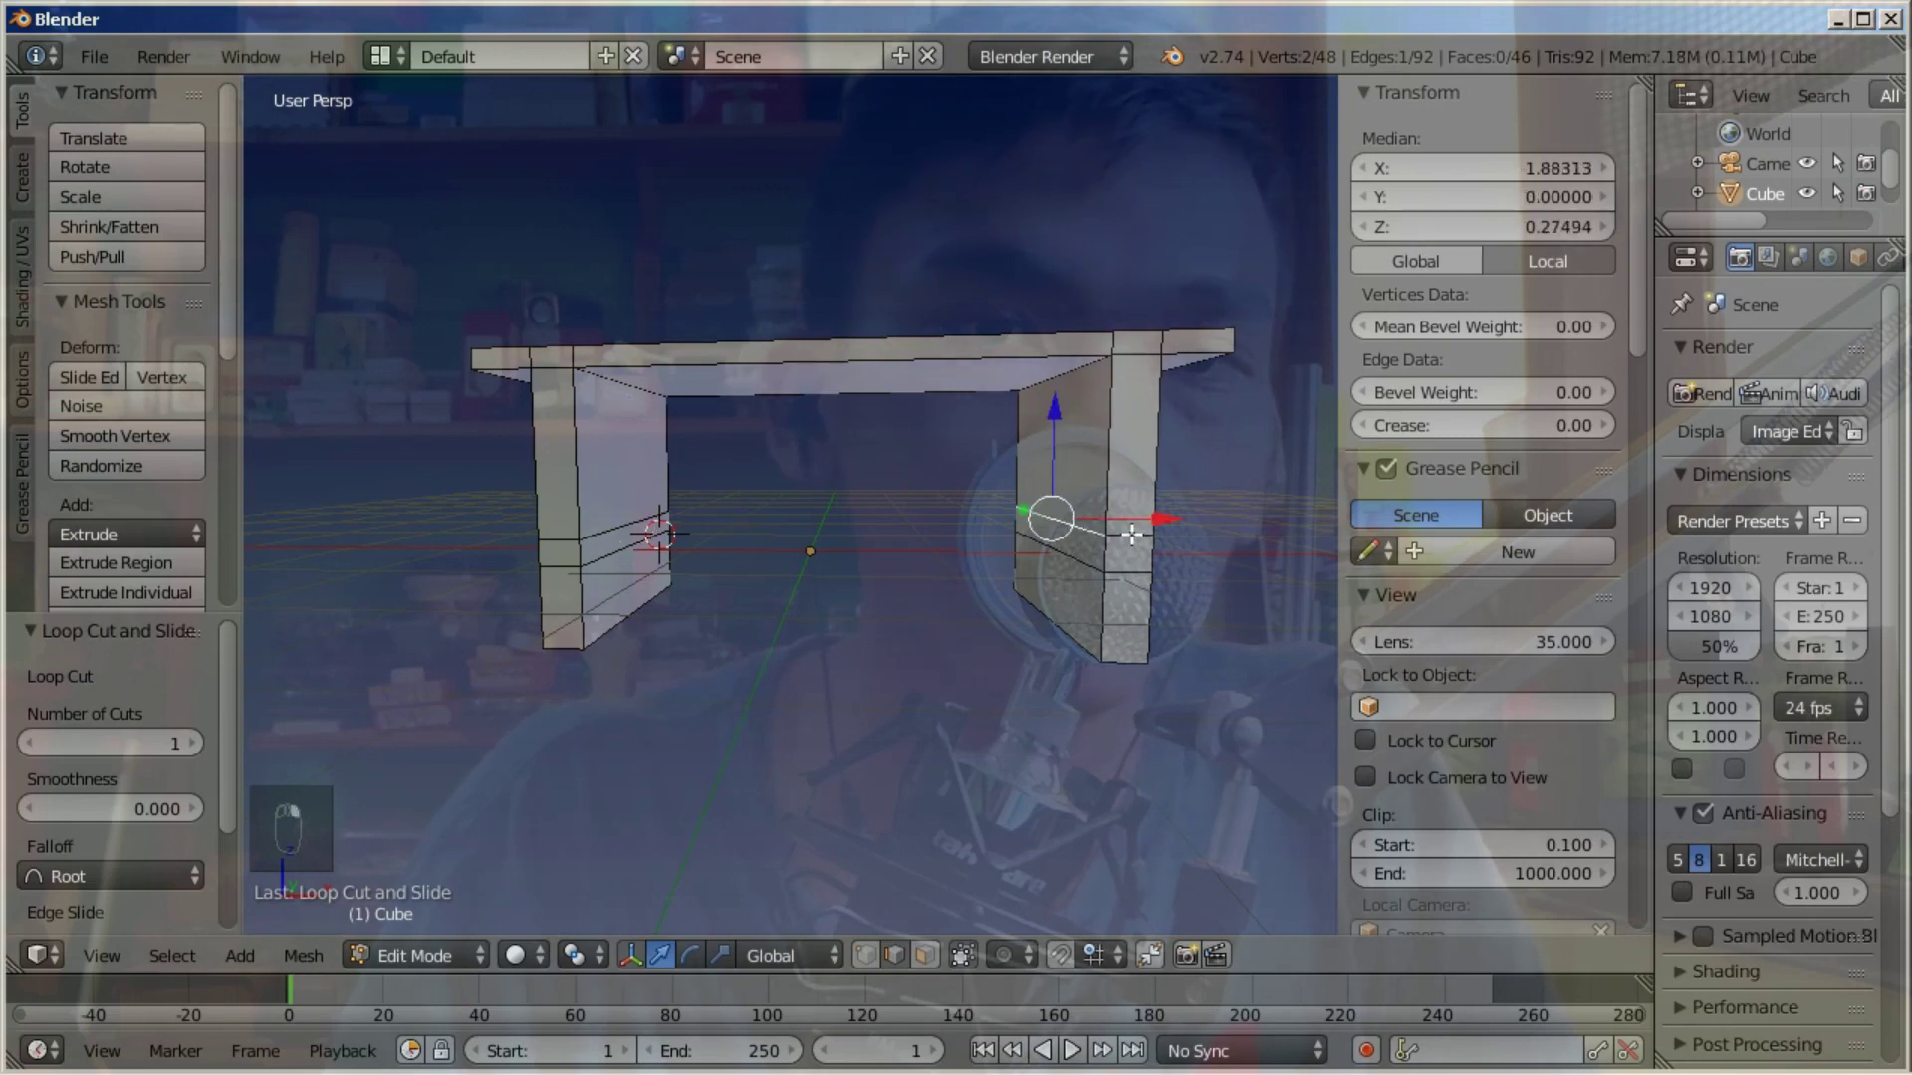
key("g")
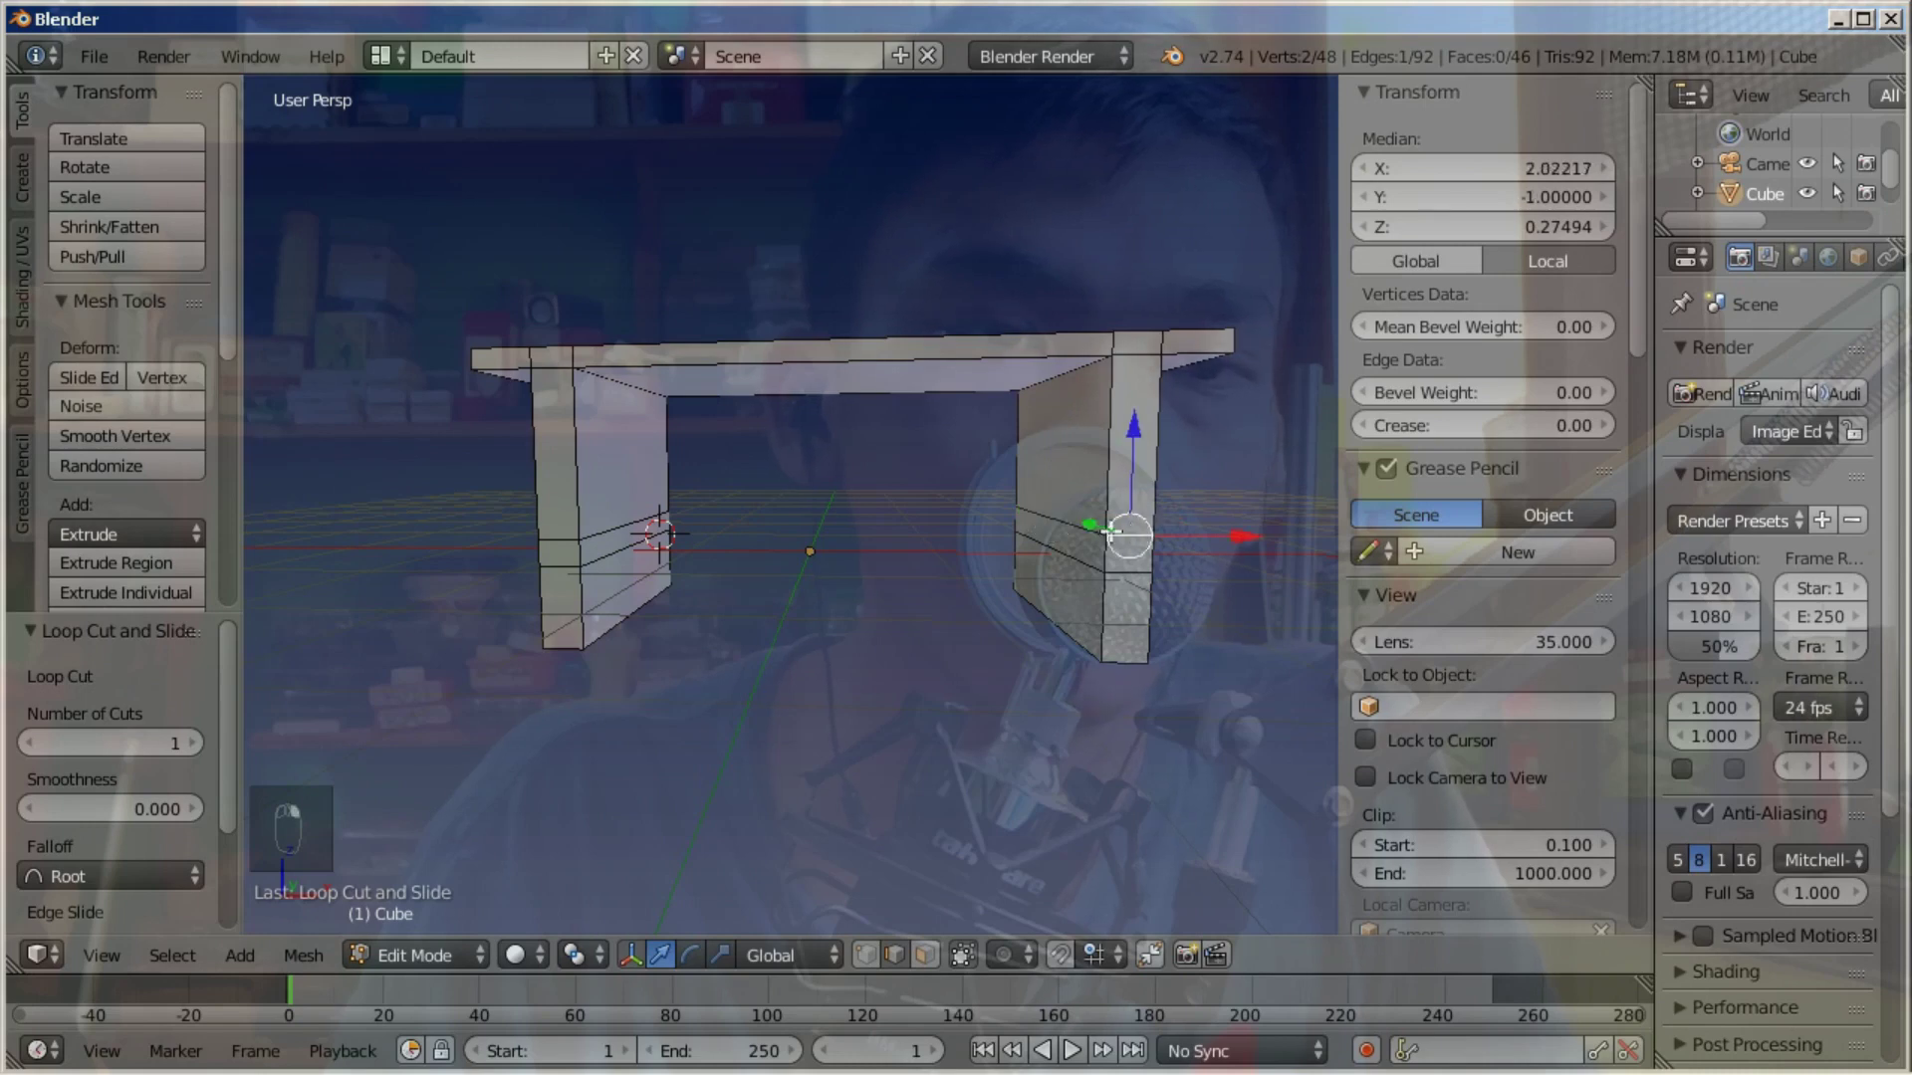
key("Escape")
left_click(1530, 225)
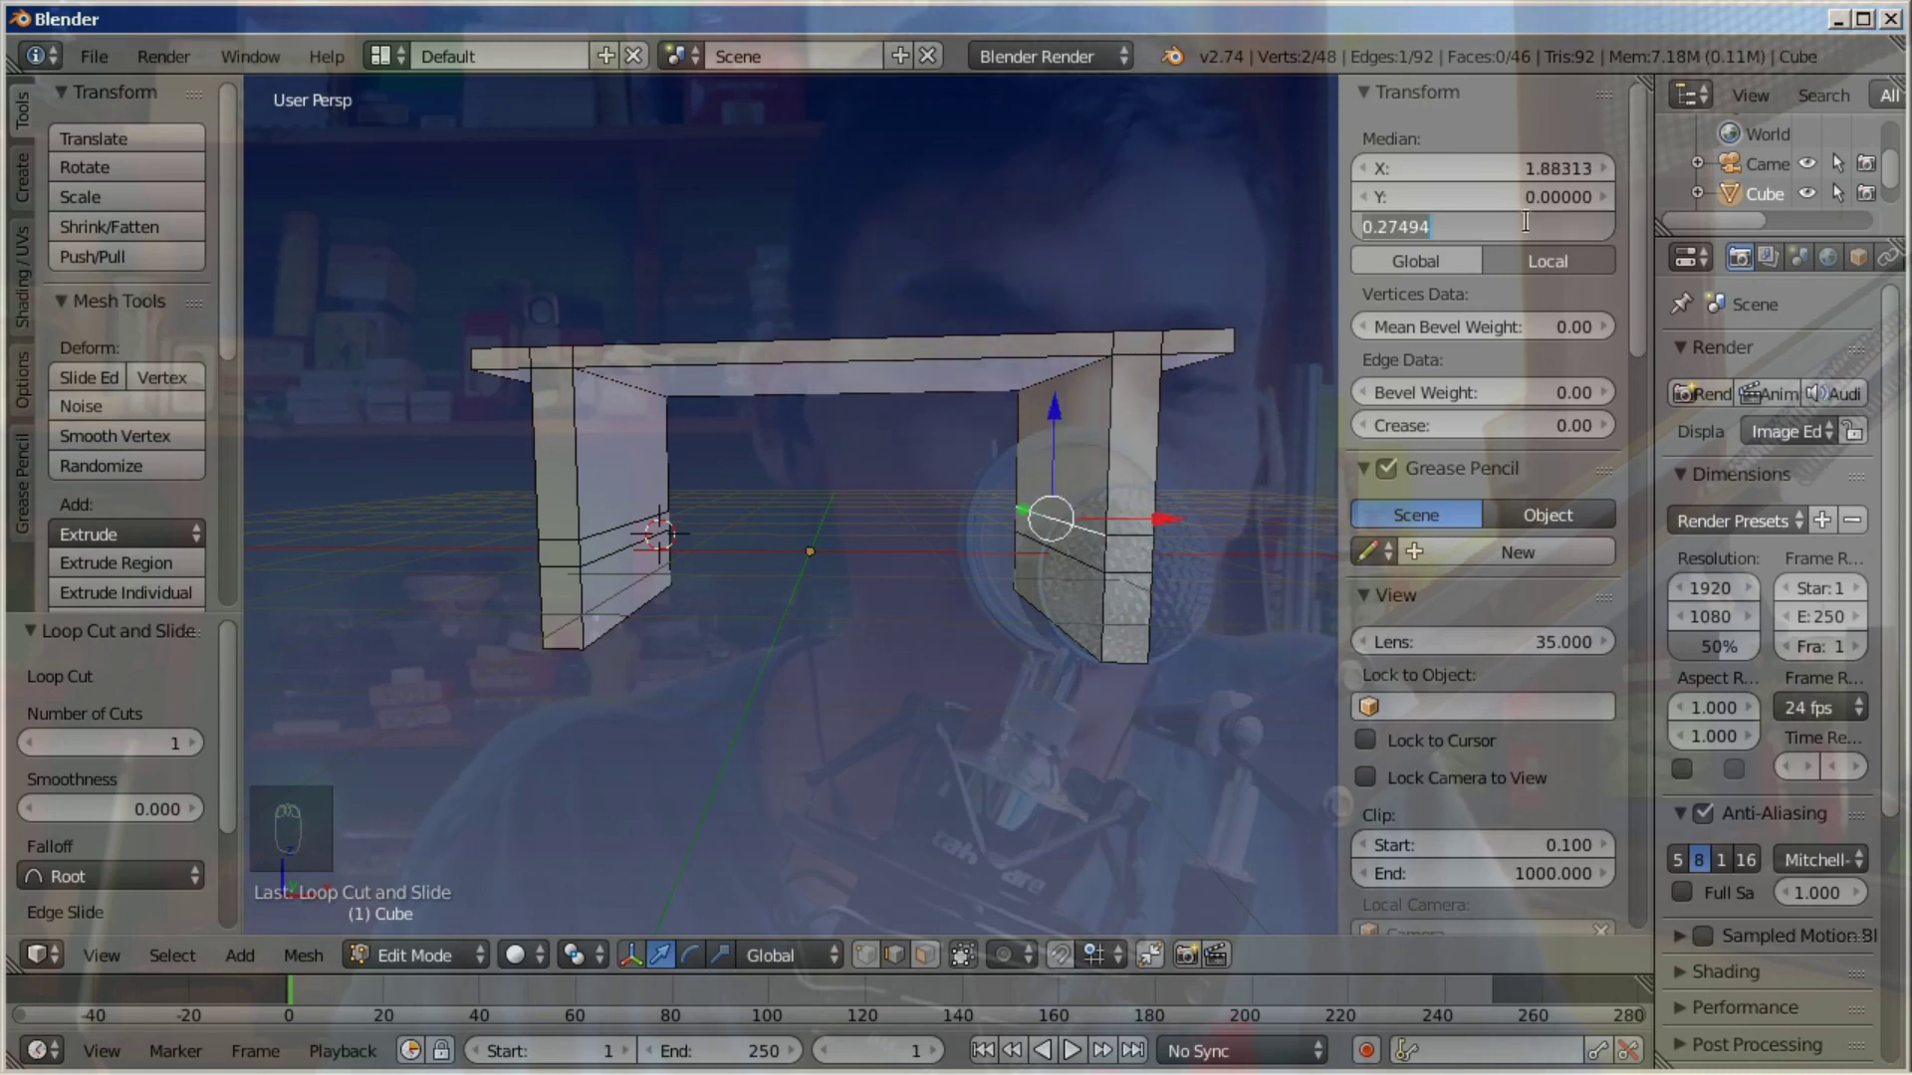
key("ctrl+v")
key("Escape")
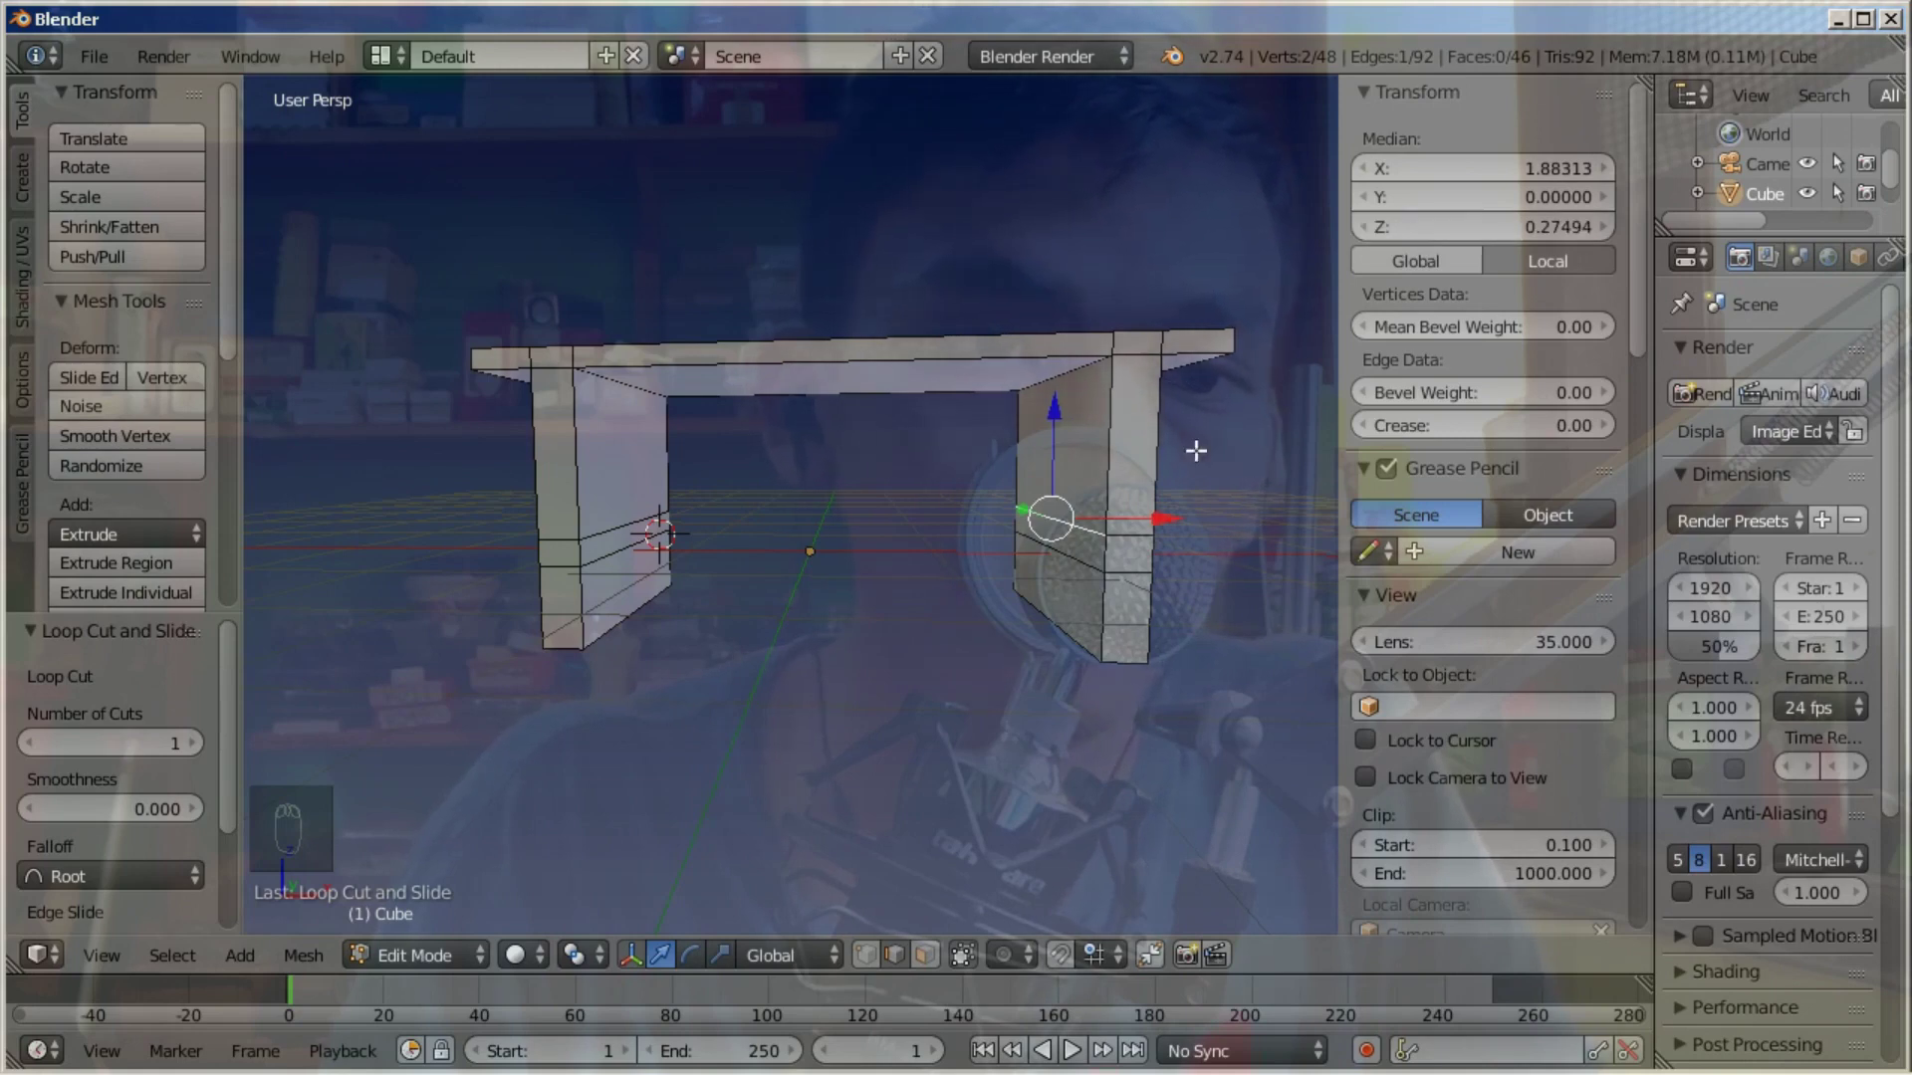
left_click(1061, 486)
left_click(1520, 219)
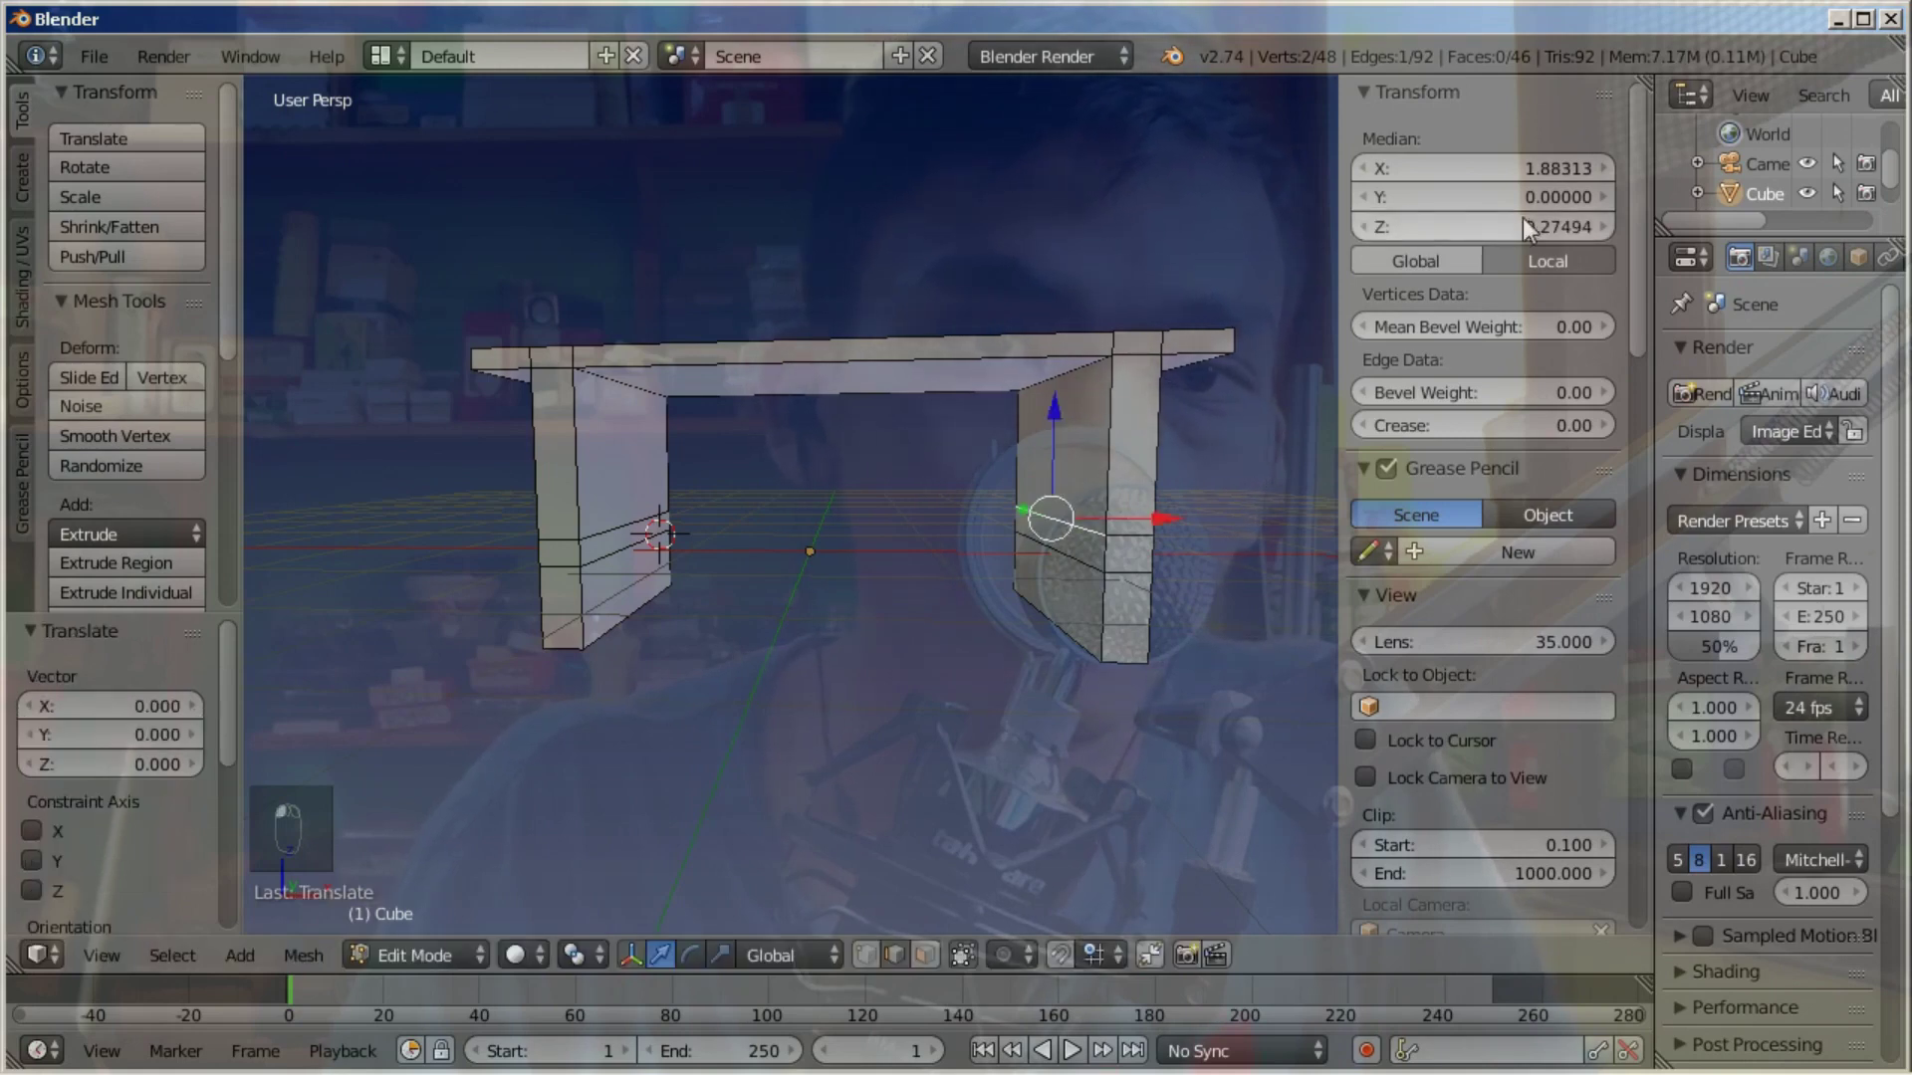
key("ctrl+v")
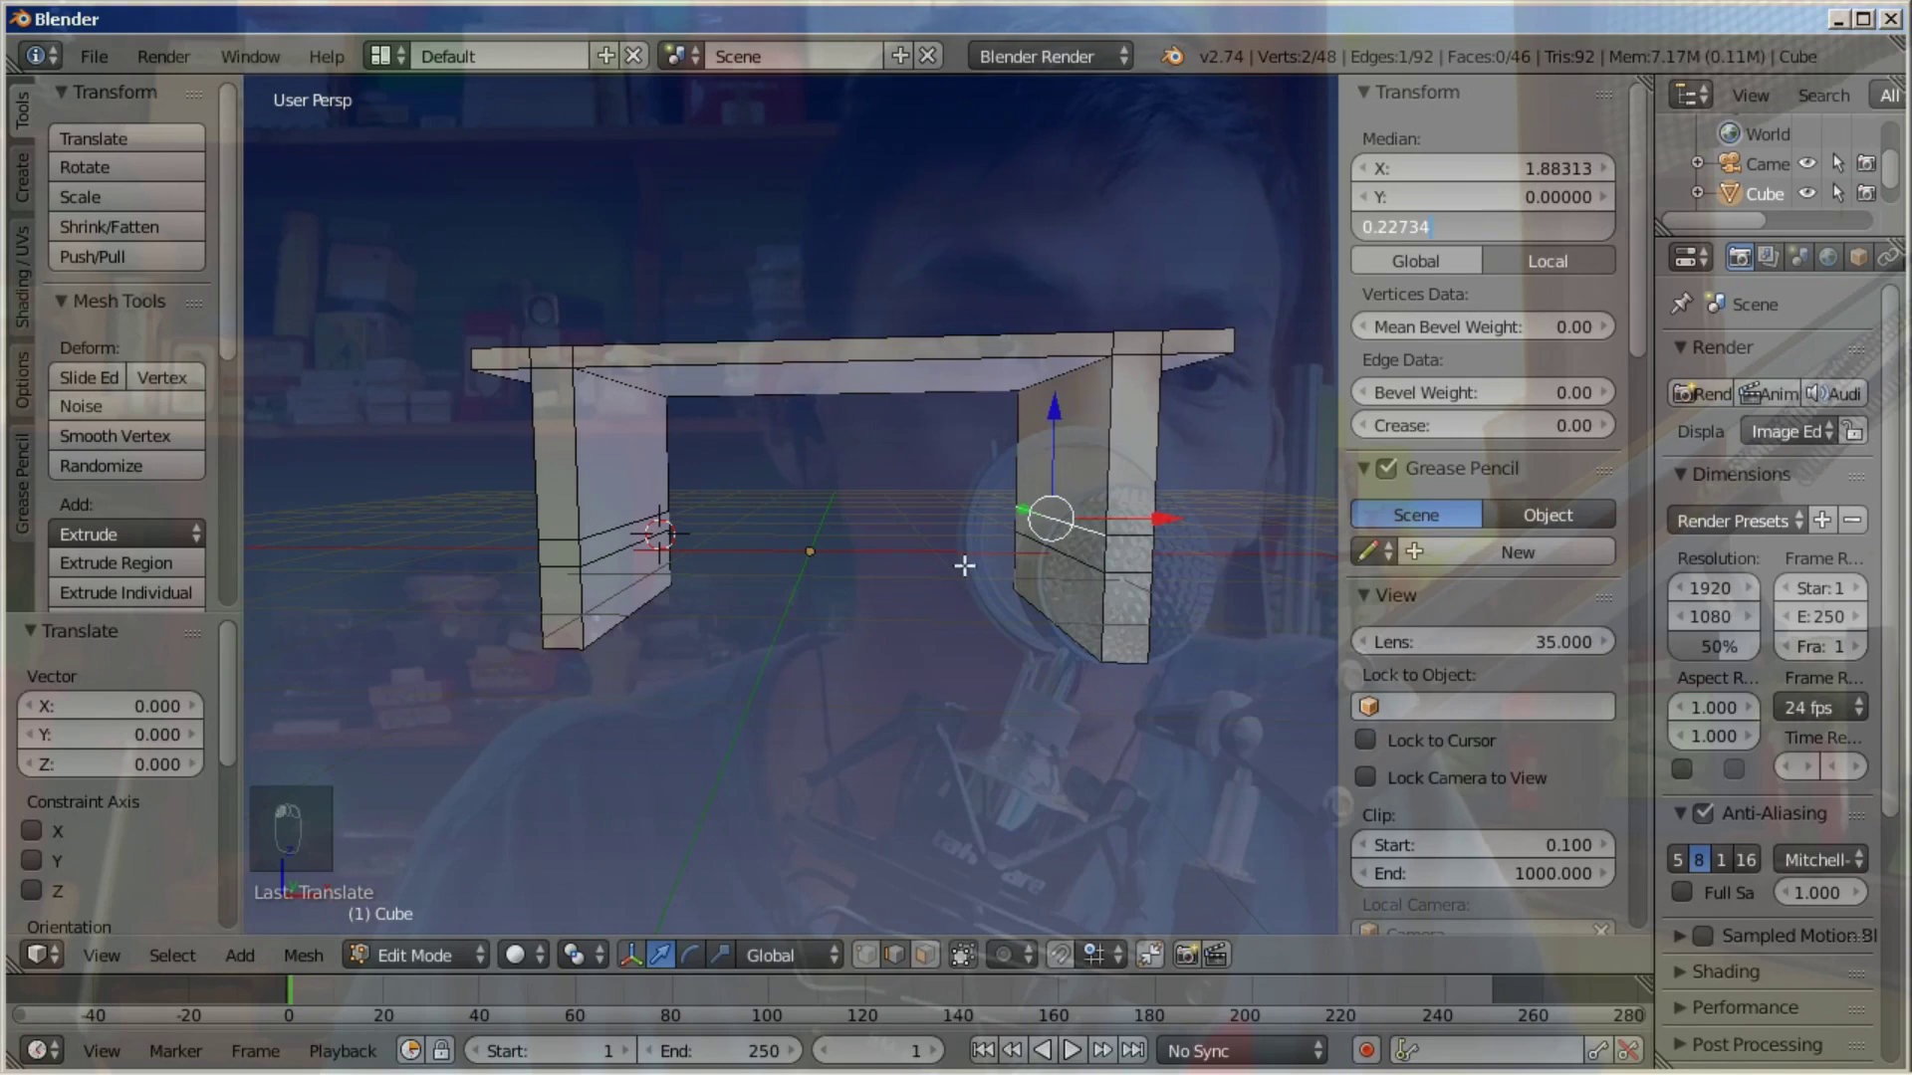
key("Return")
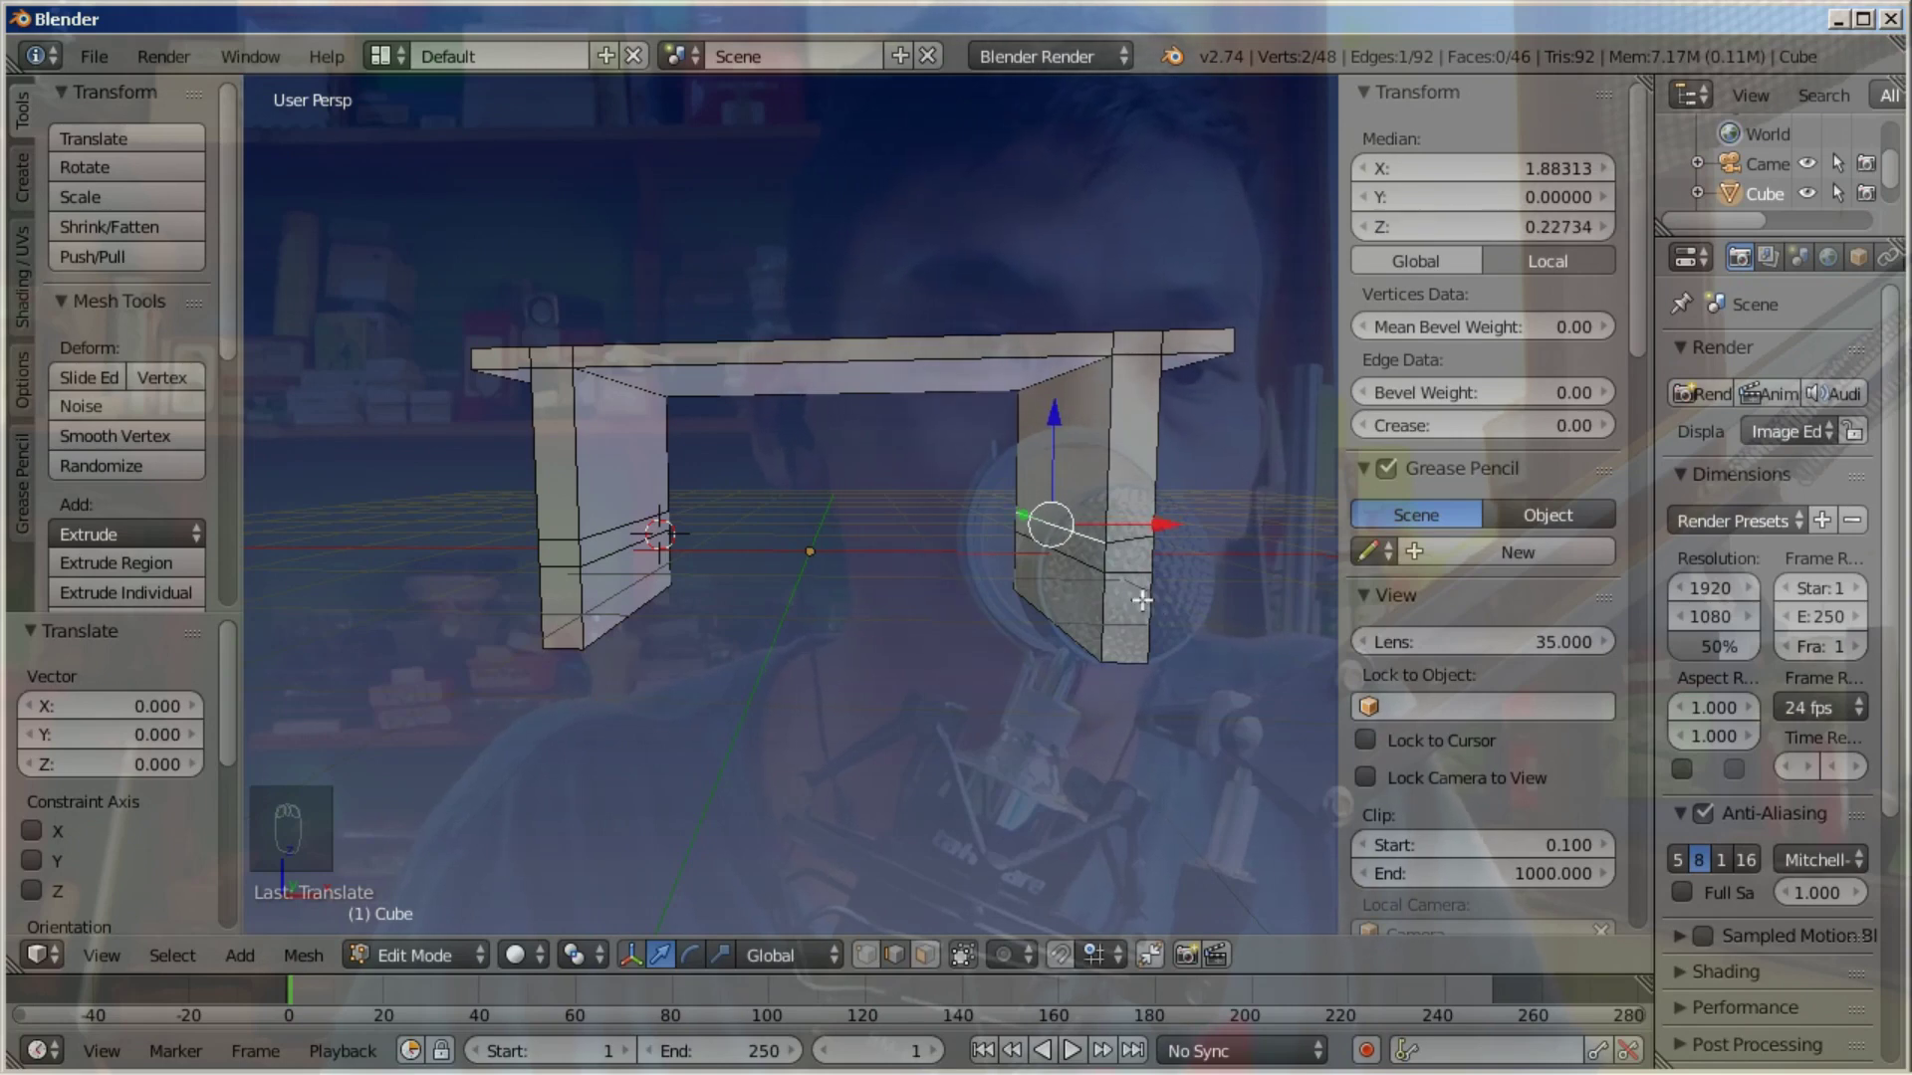
key("ctrl+z")
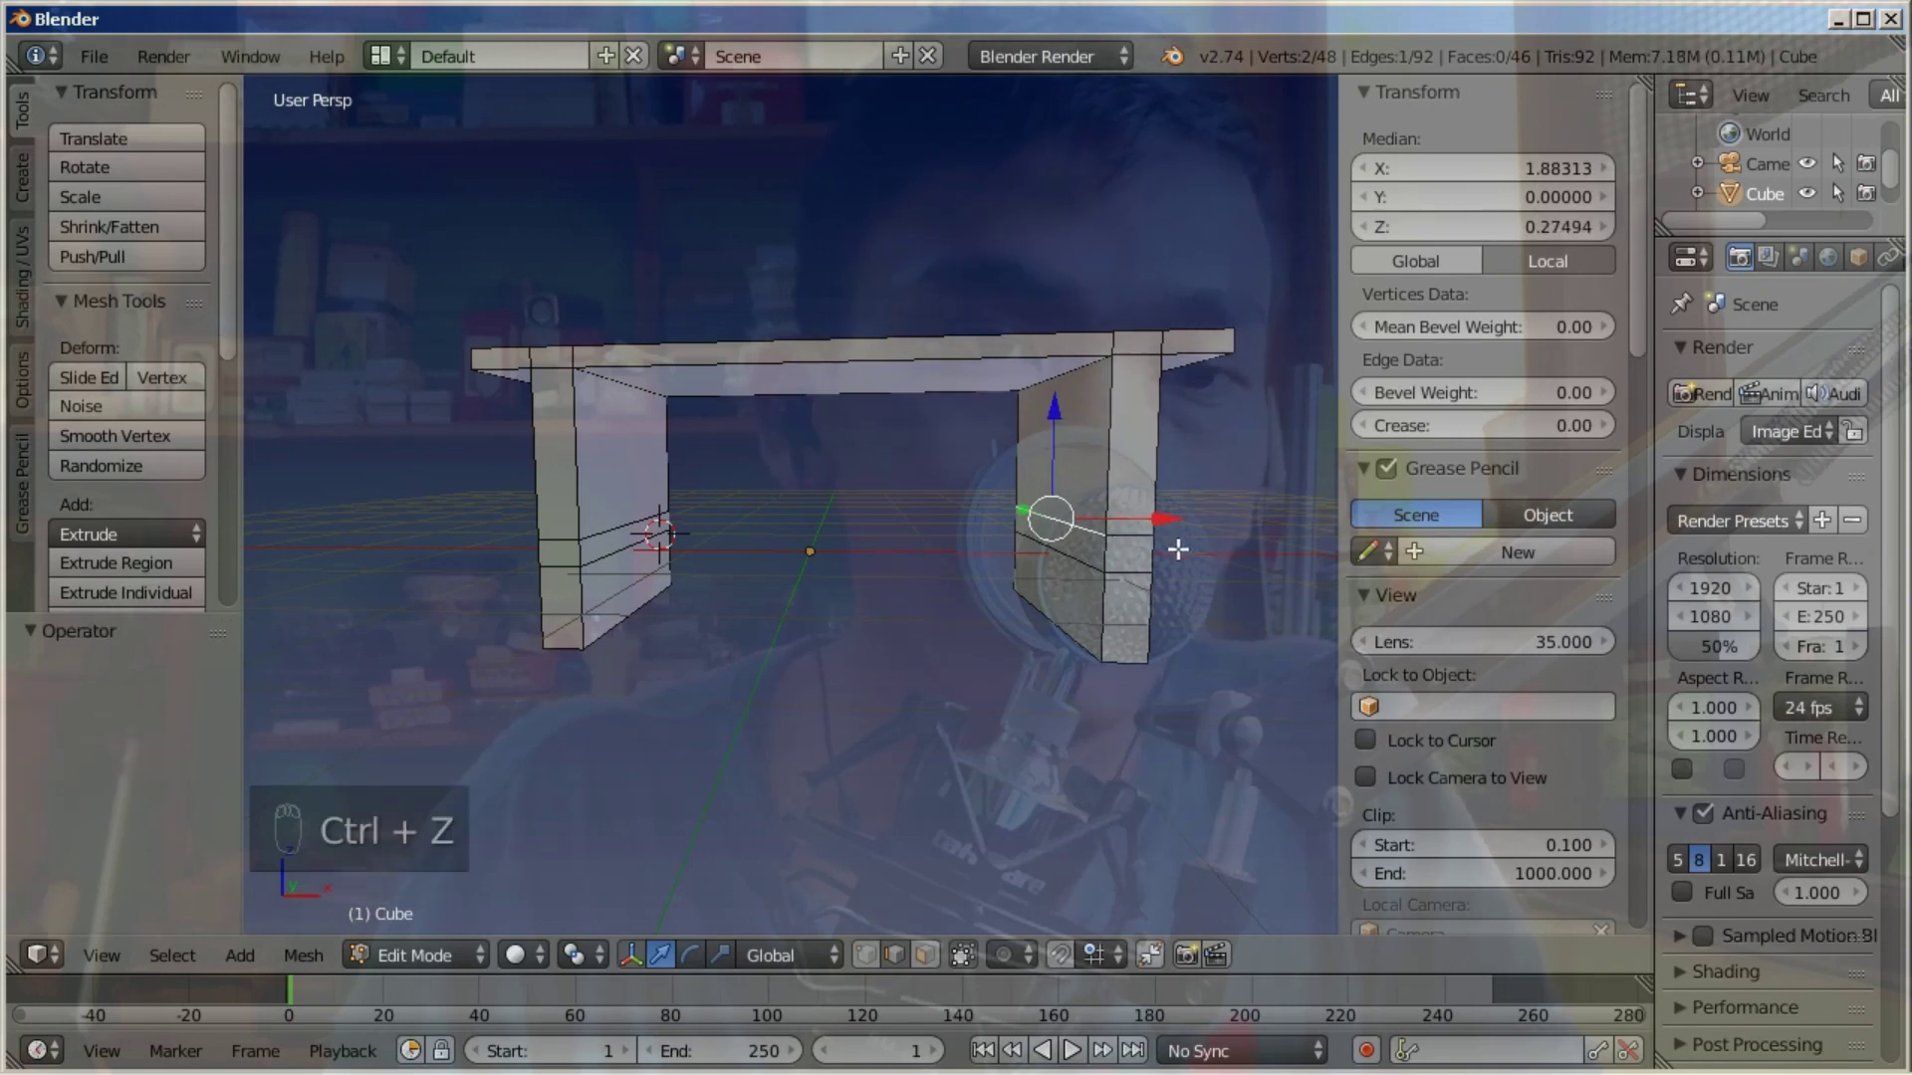
Select the whole upper loop around the positive-X leg and set its median Z to 0.22734
middle_click_drag(1173, 546, 985, 607)
right_click(1009, 565, "shift")
right_click(532, 558, "shift")
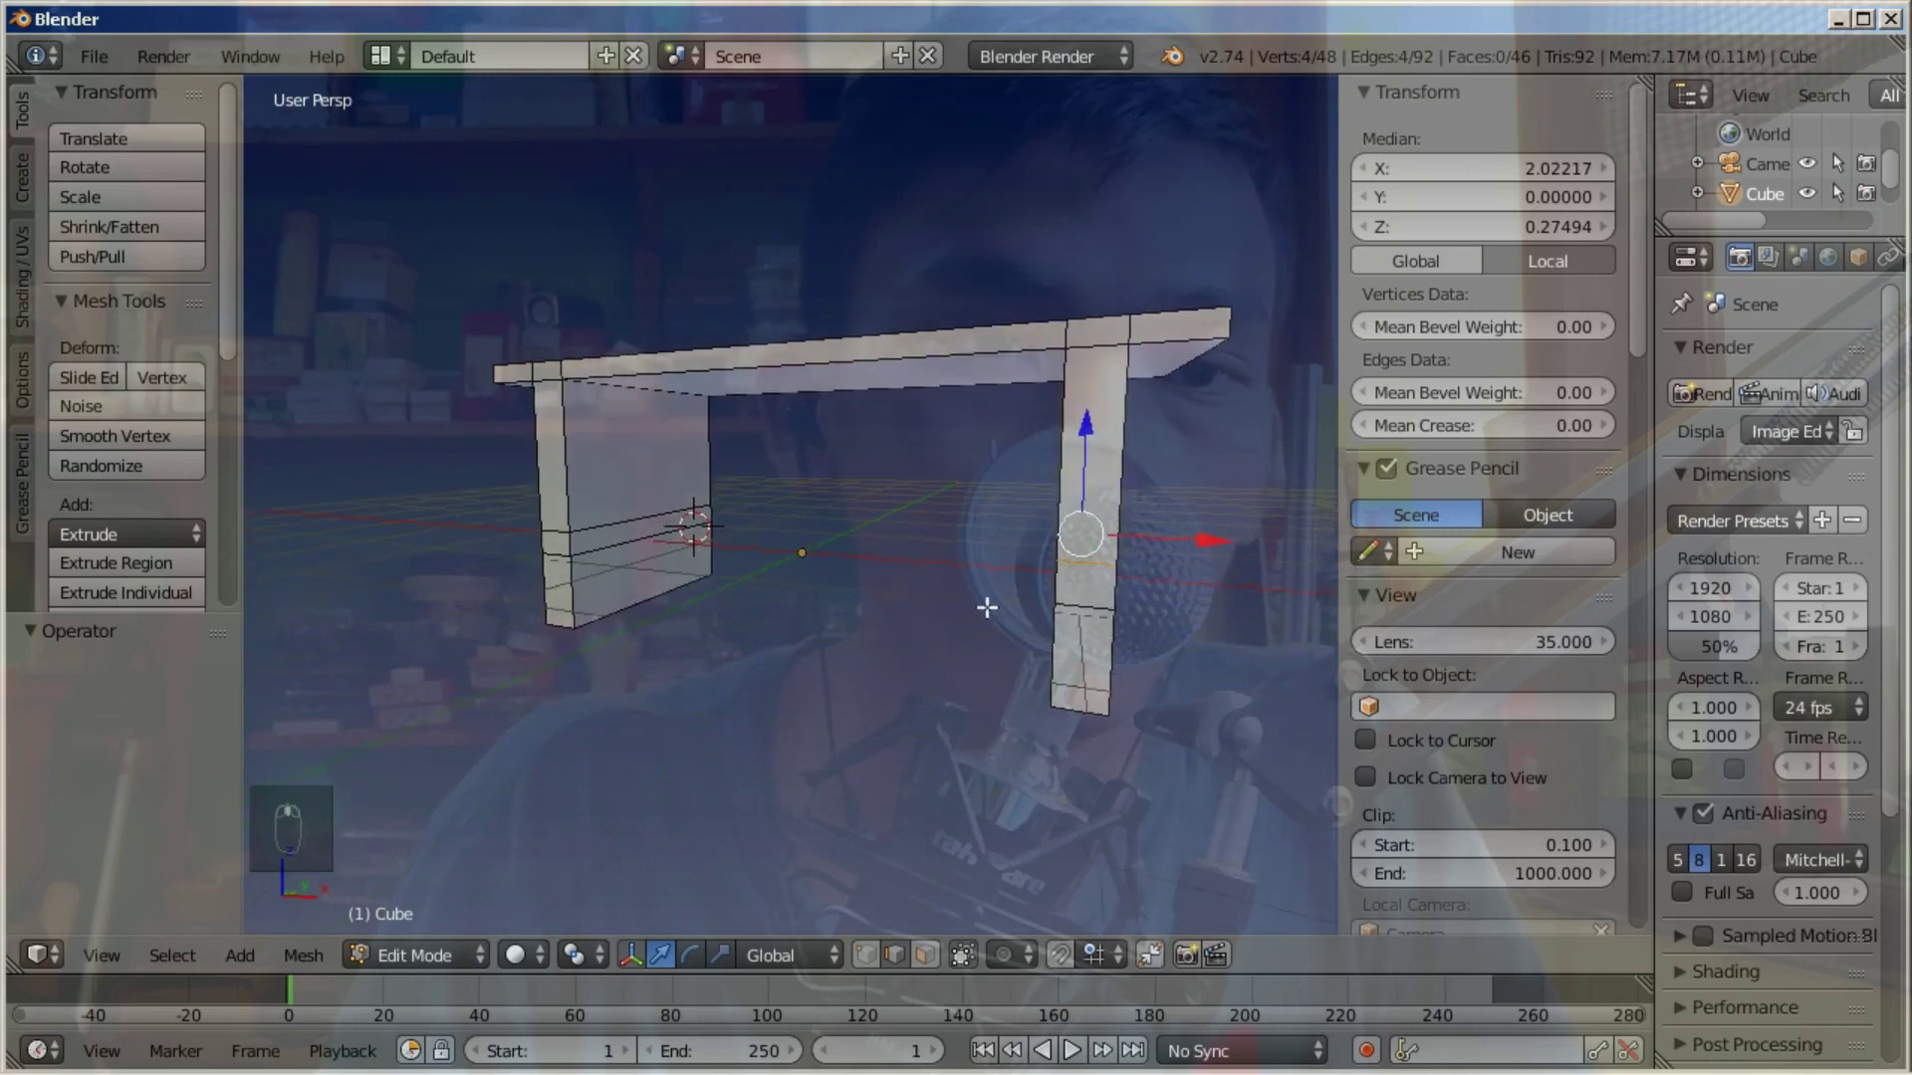
left_click(1533, 225)
key("Return")
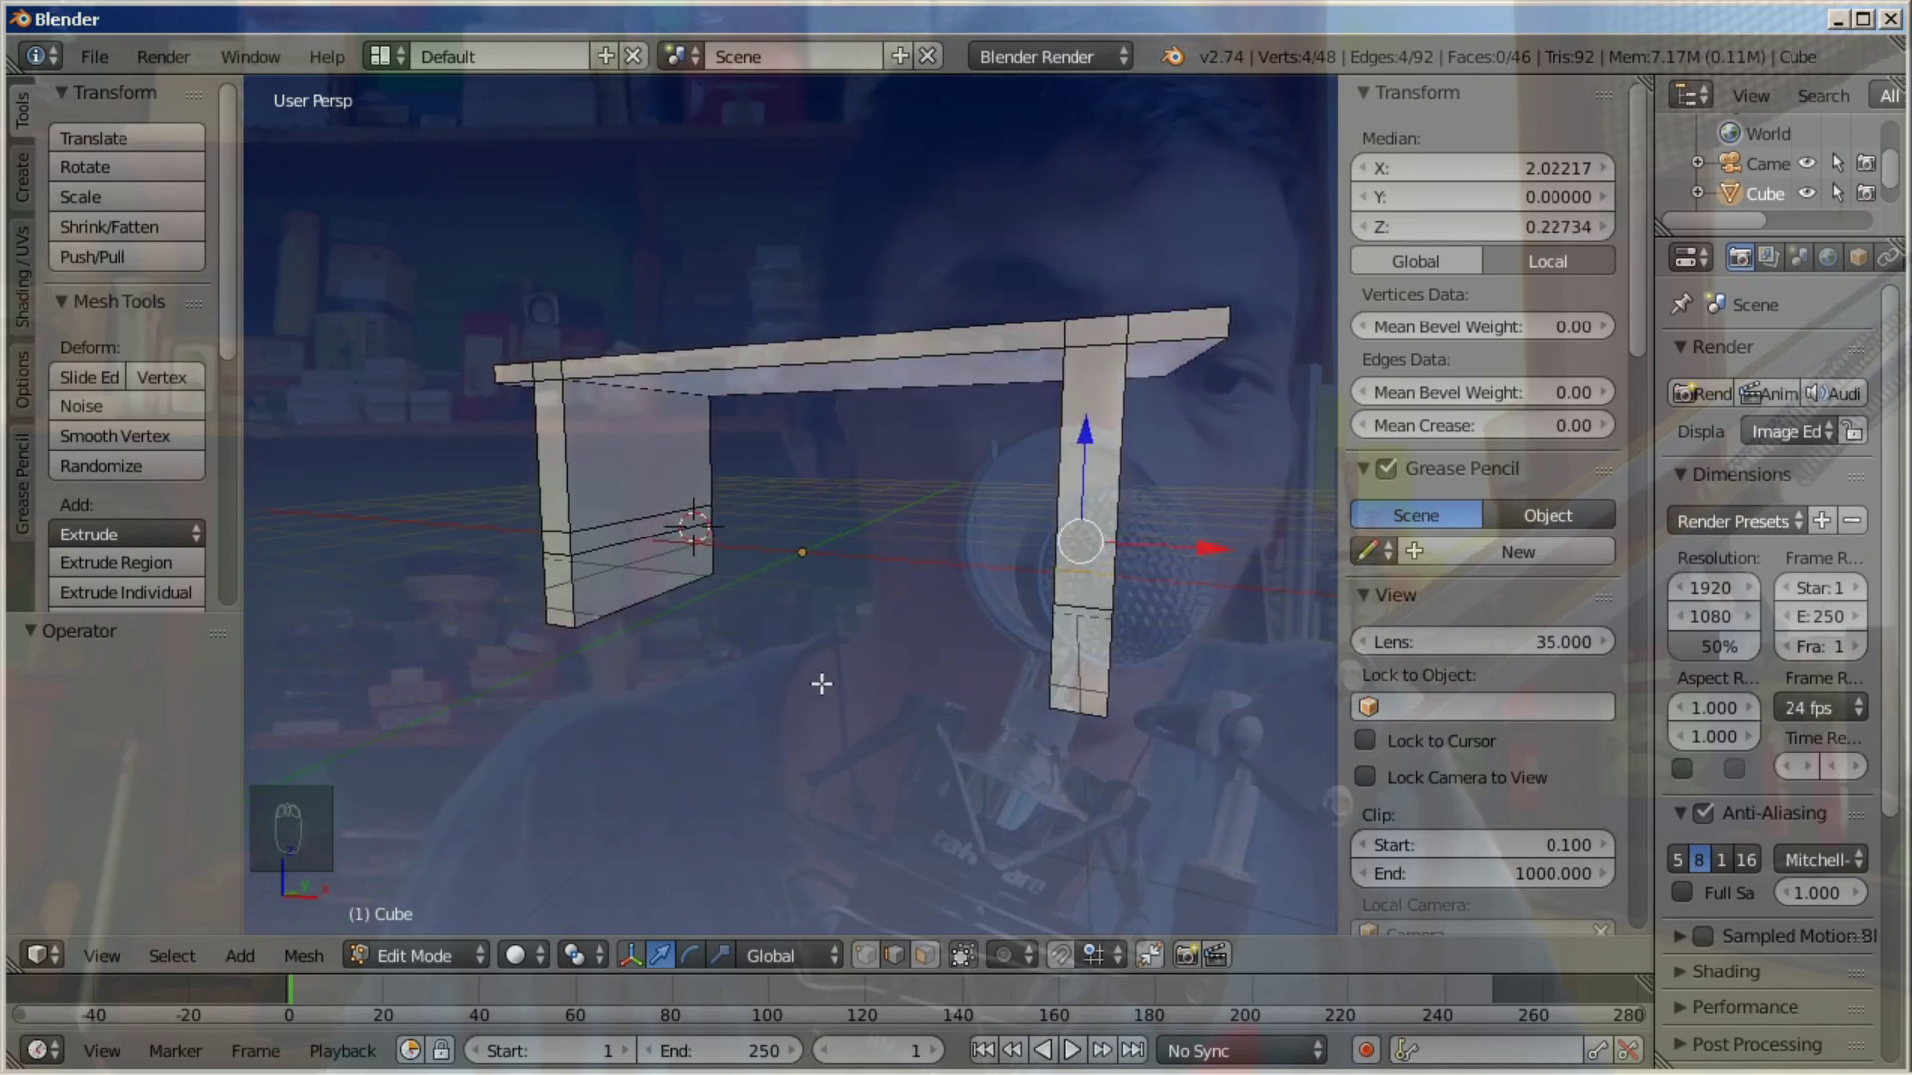
Add two evenly spaced, centered vertical loop cuts running across both legs and the tabletop
mouse_move(938, 640)
middle_mouse_down()
mouse_move(1091, 654)
mouse_move(972, 653)
middle_mouse_up()
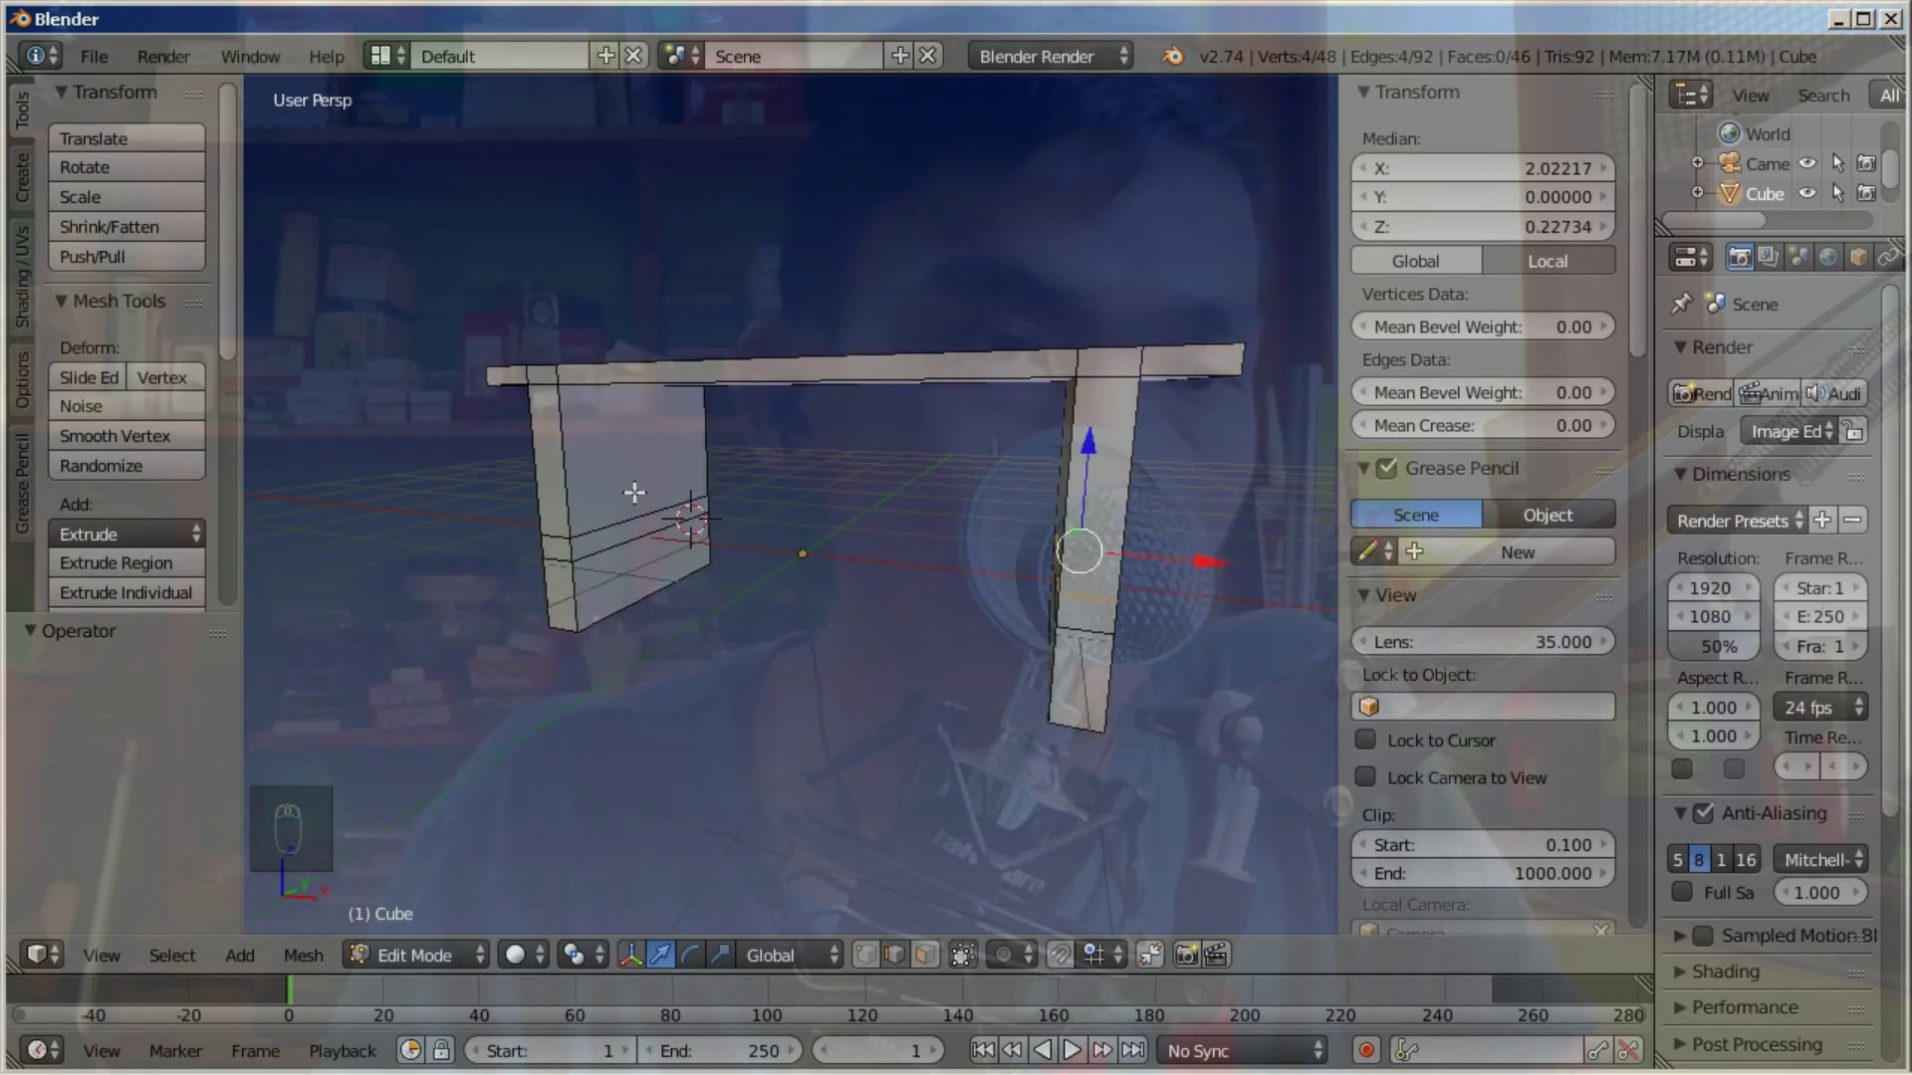
key("ctrl+r")
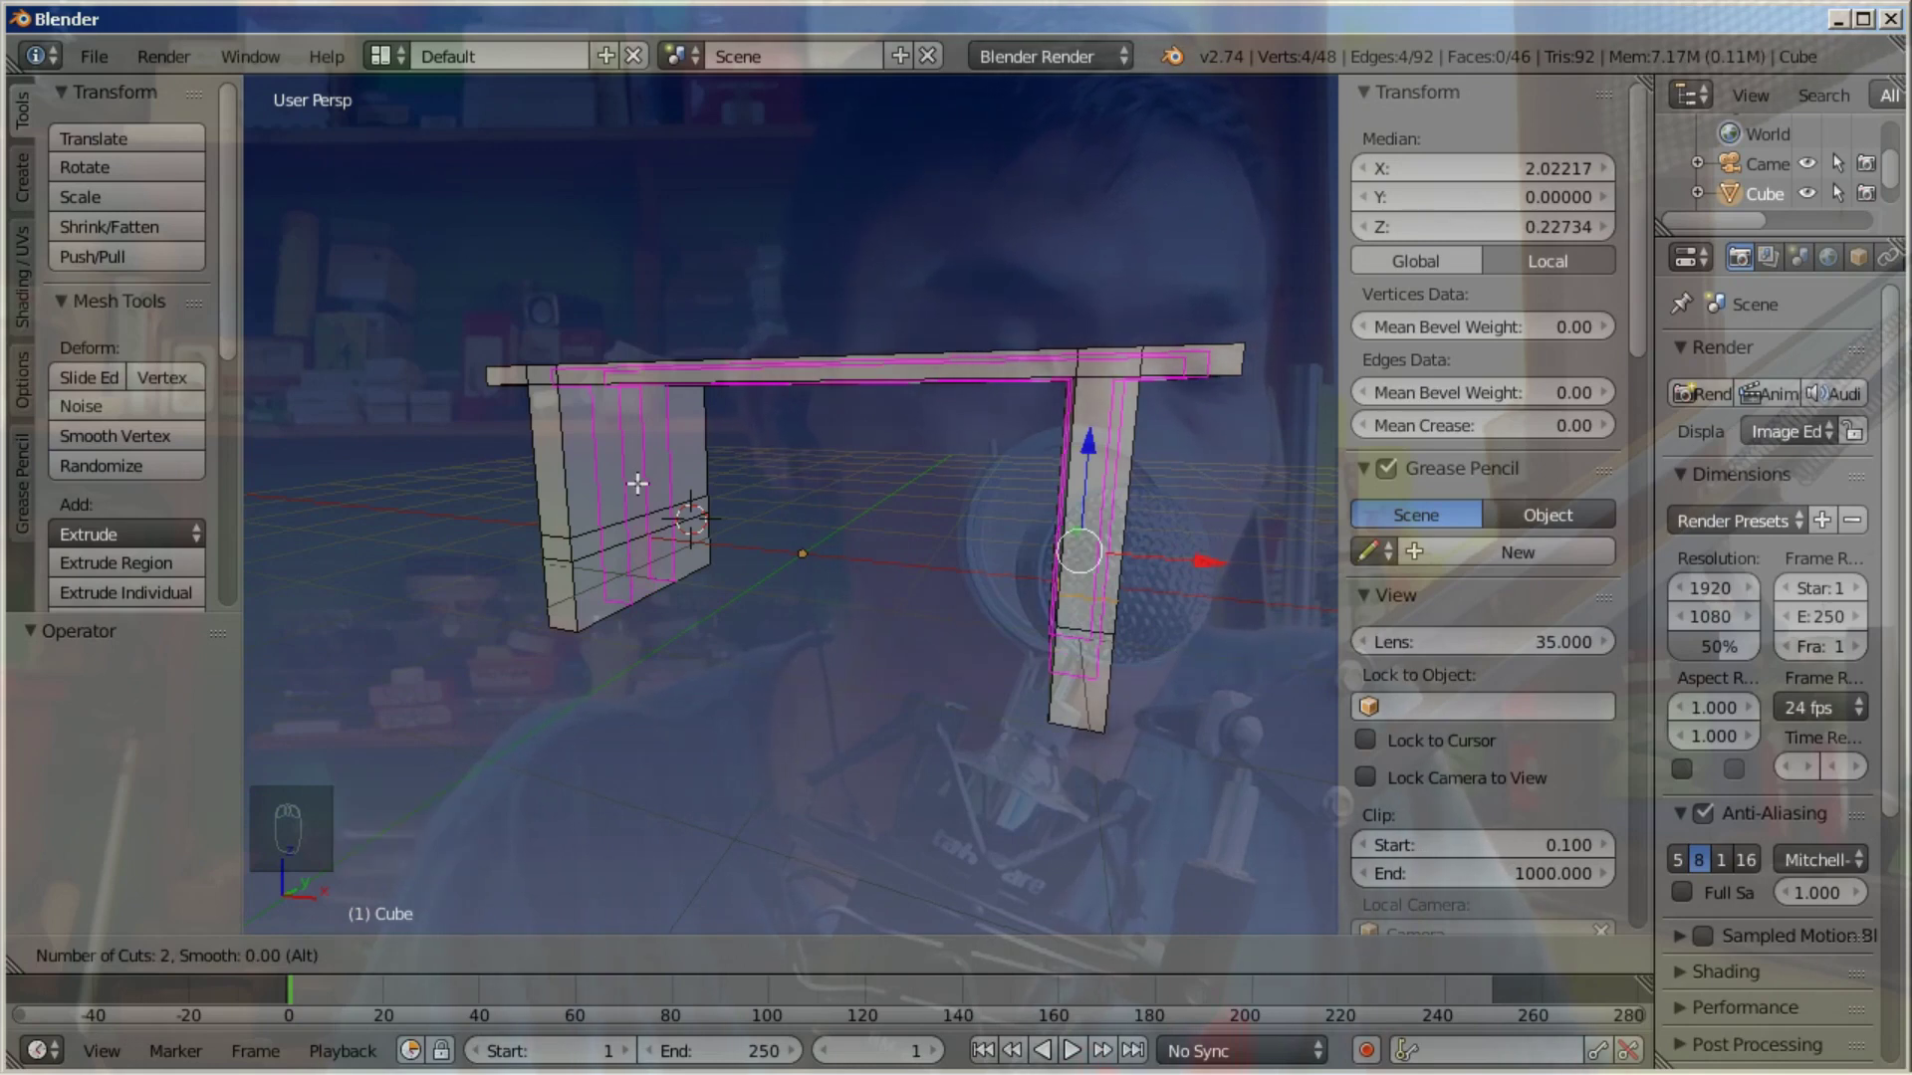
left_click(637, 483)
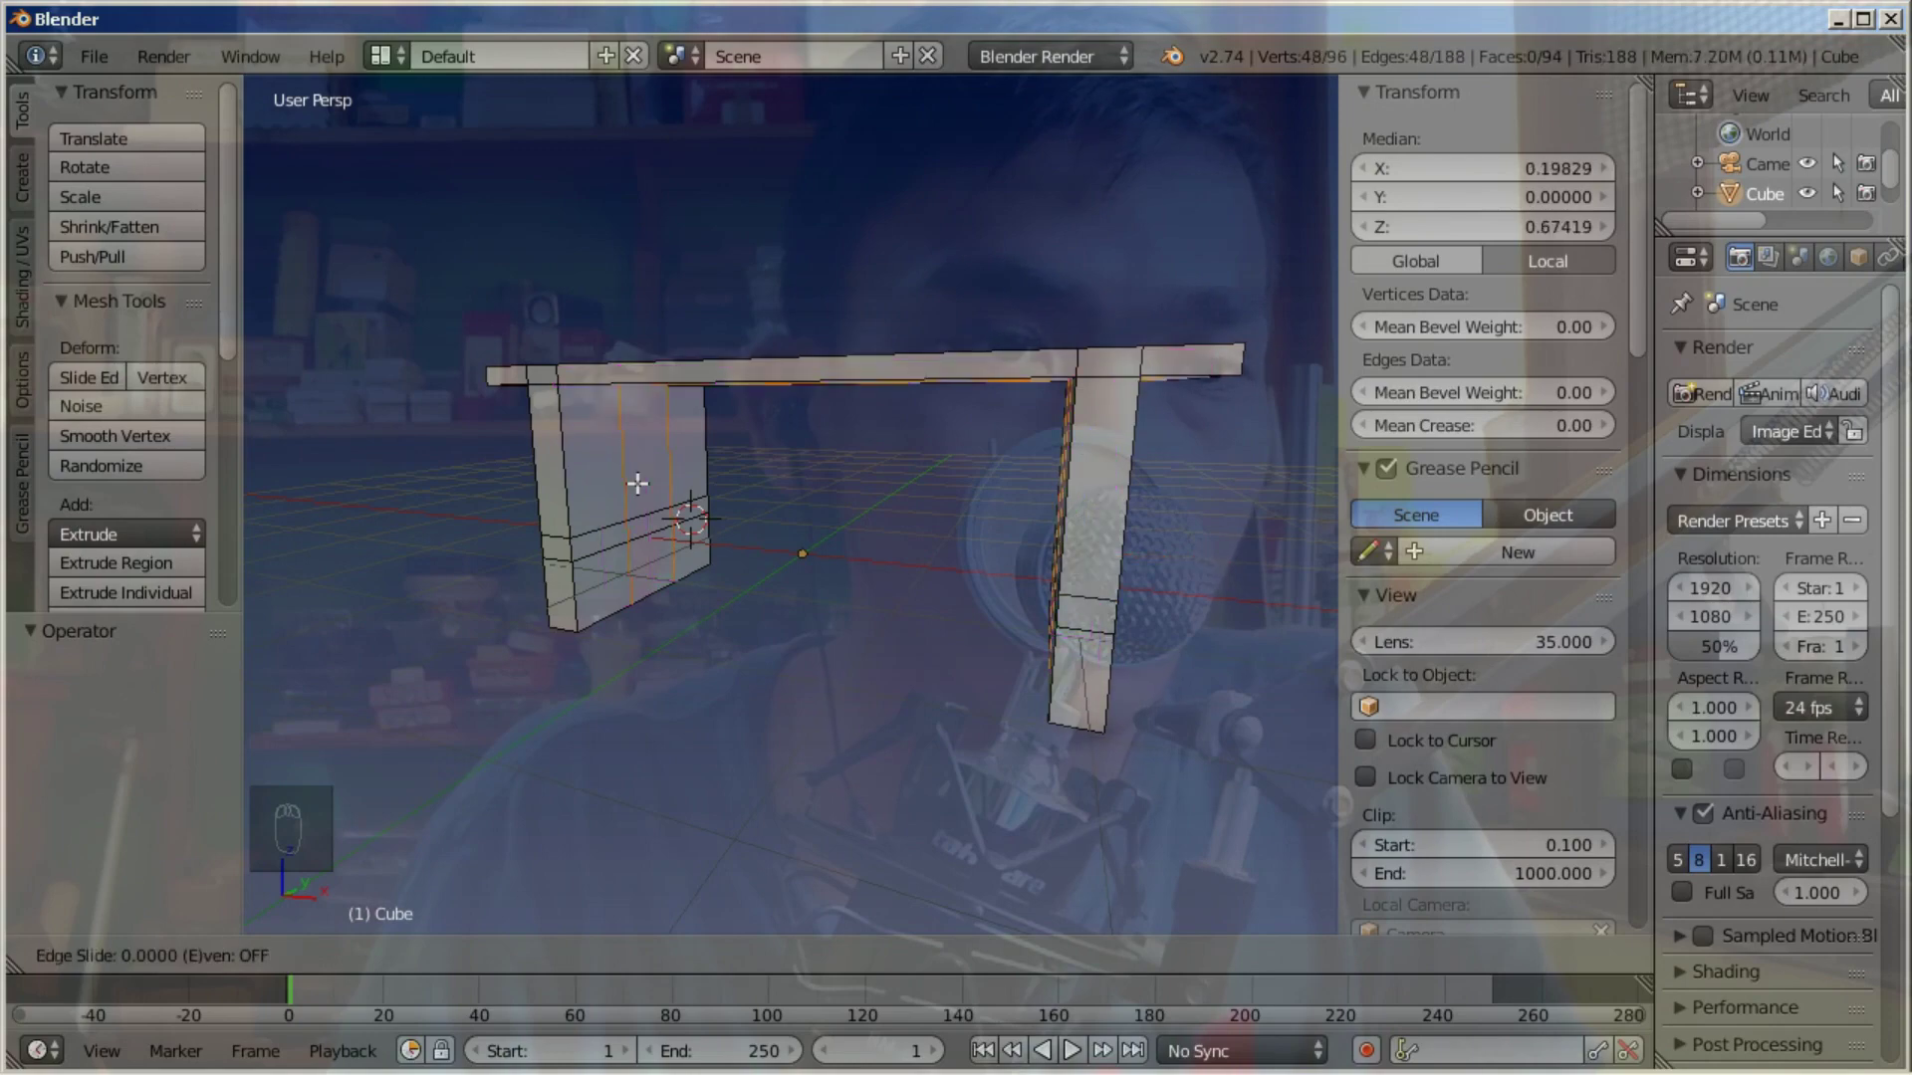
left_click(826, 672)
middle_click_drag(661, 648, 149, 659)
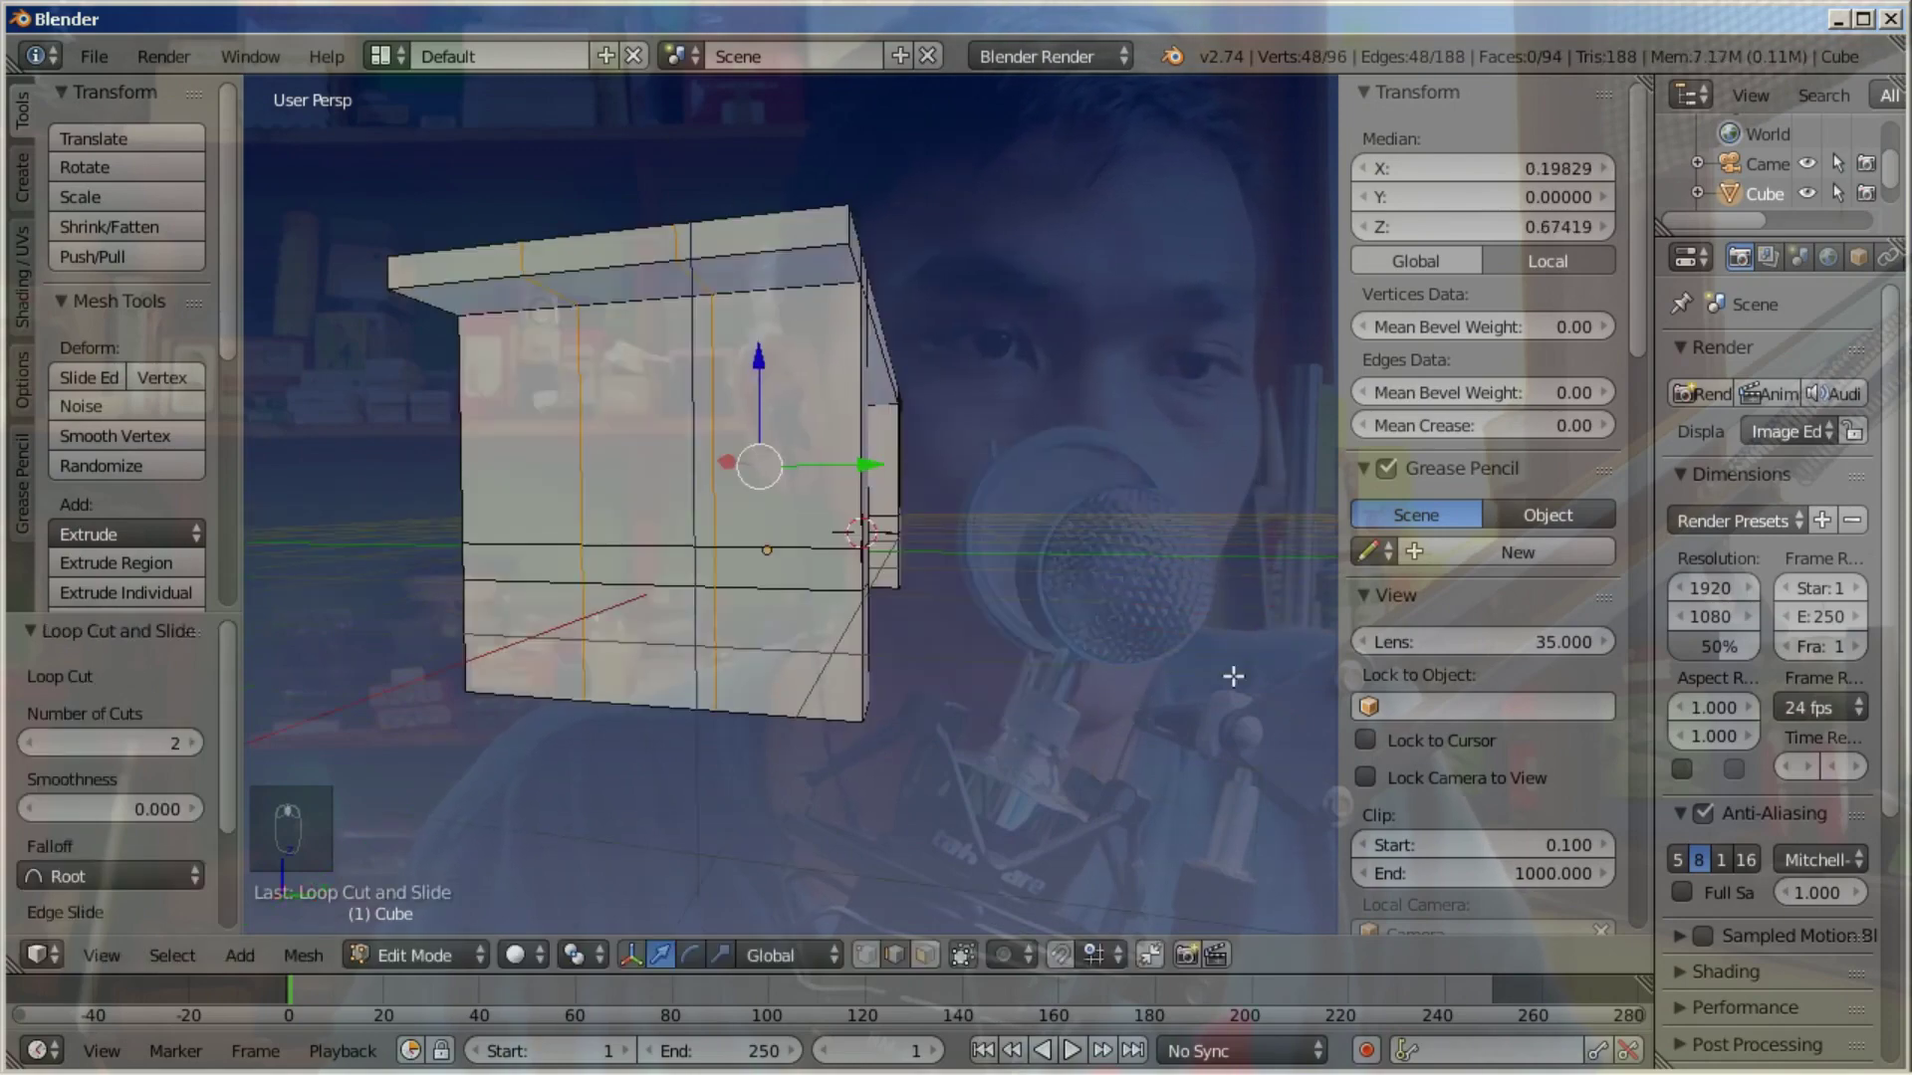
middle_click_drag(1232, 676, 794, 673)
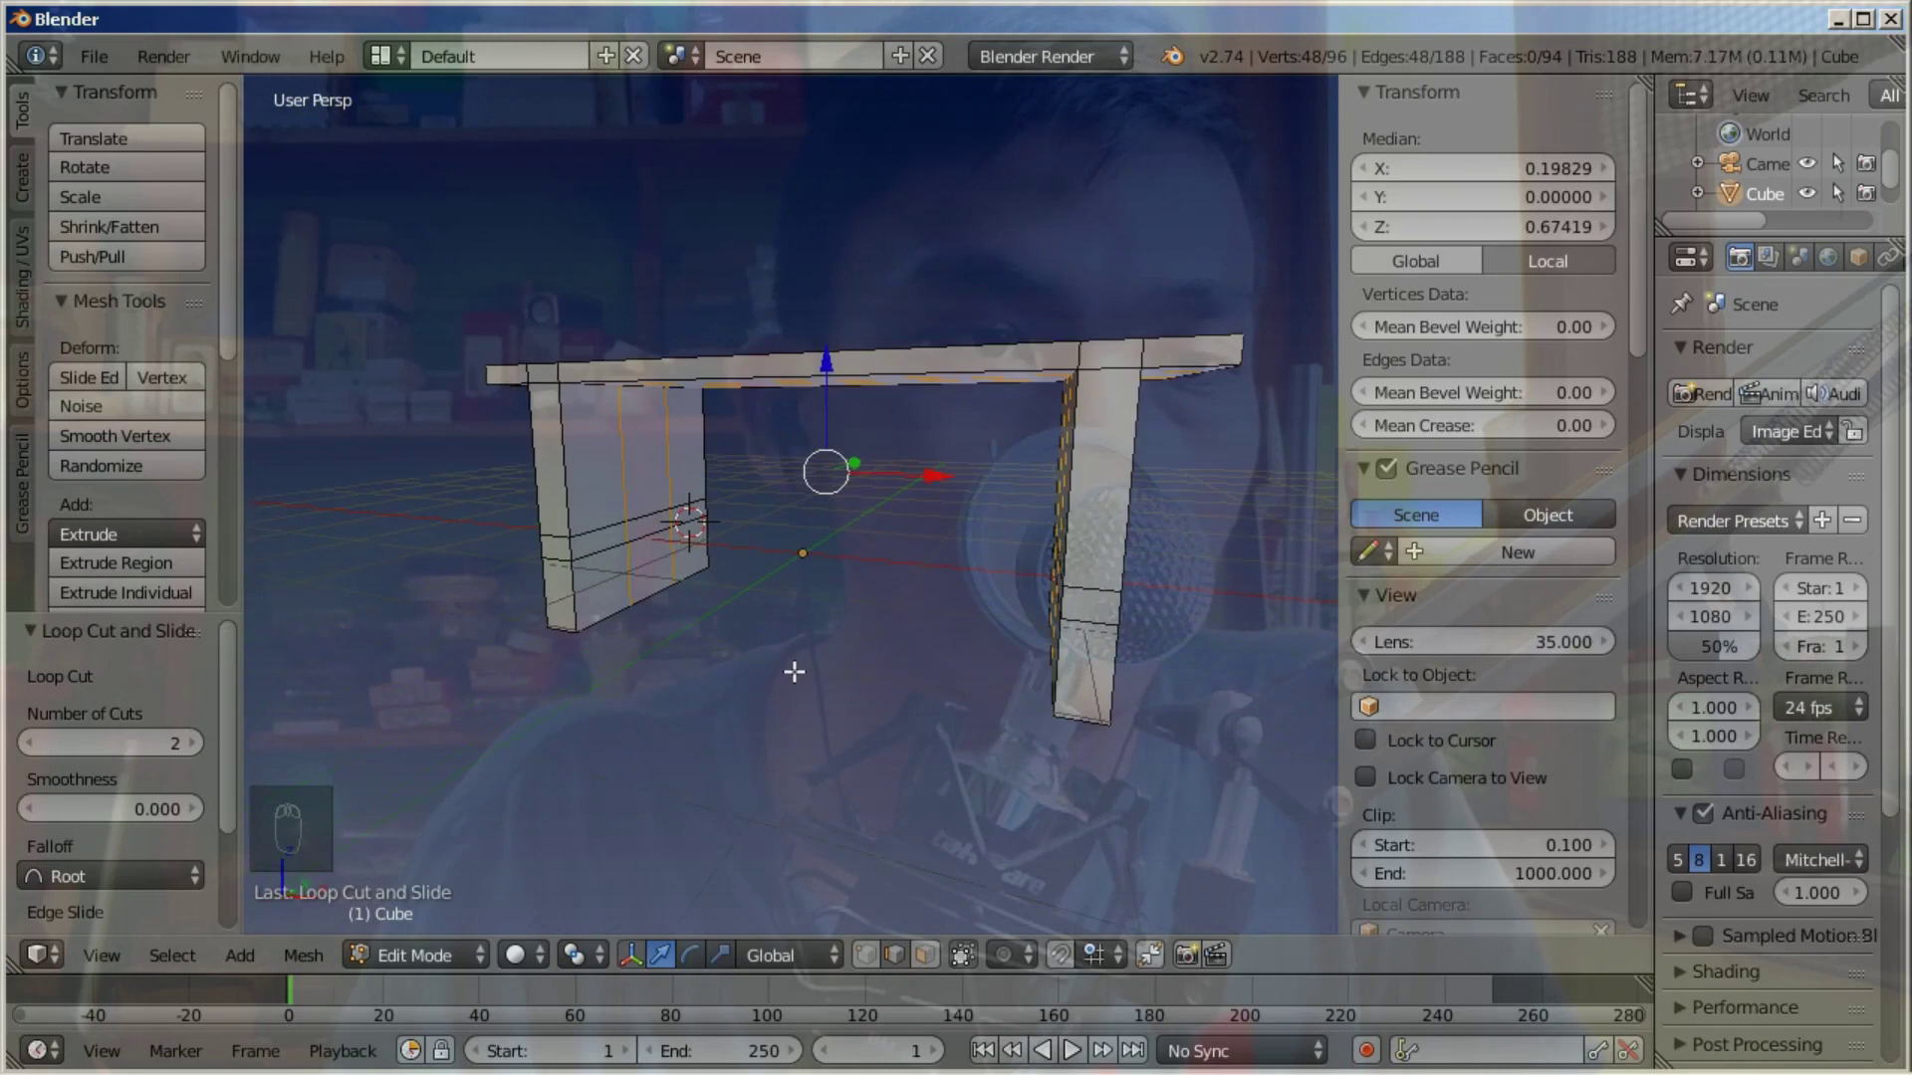
Switch to face selection and try to make a face between the small central inner faces of the two legs
right_click(646, 522)
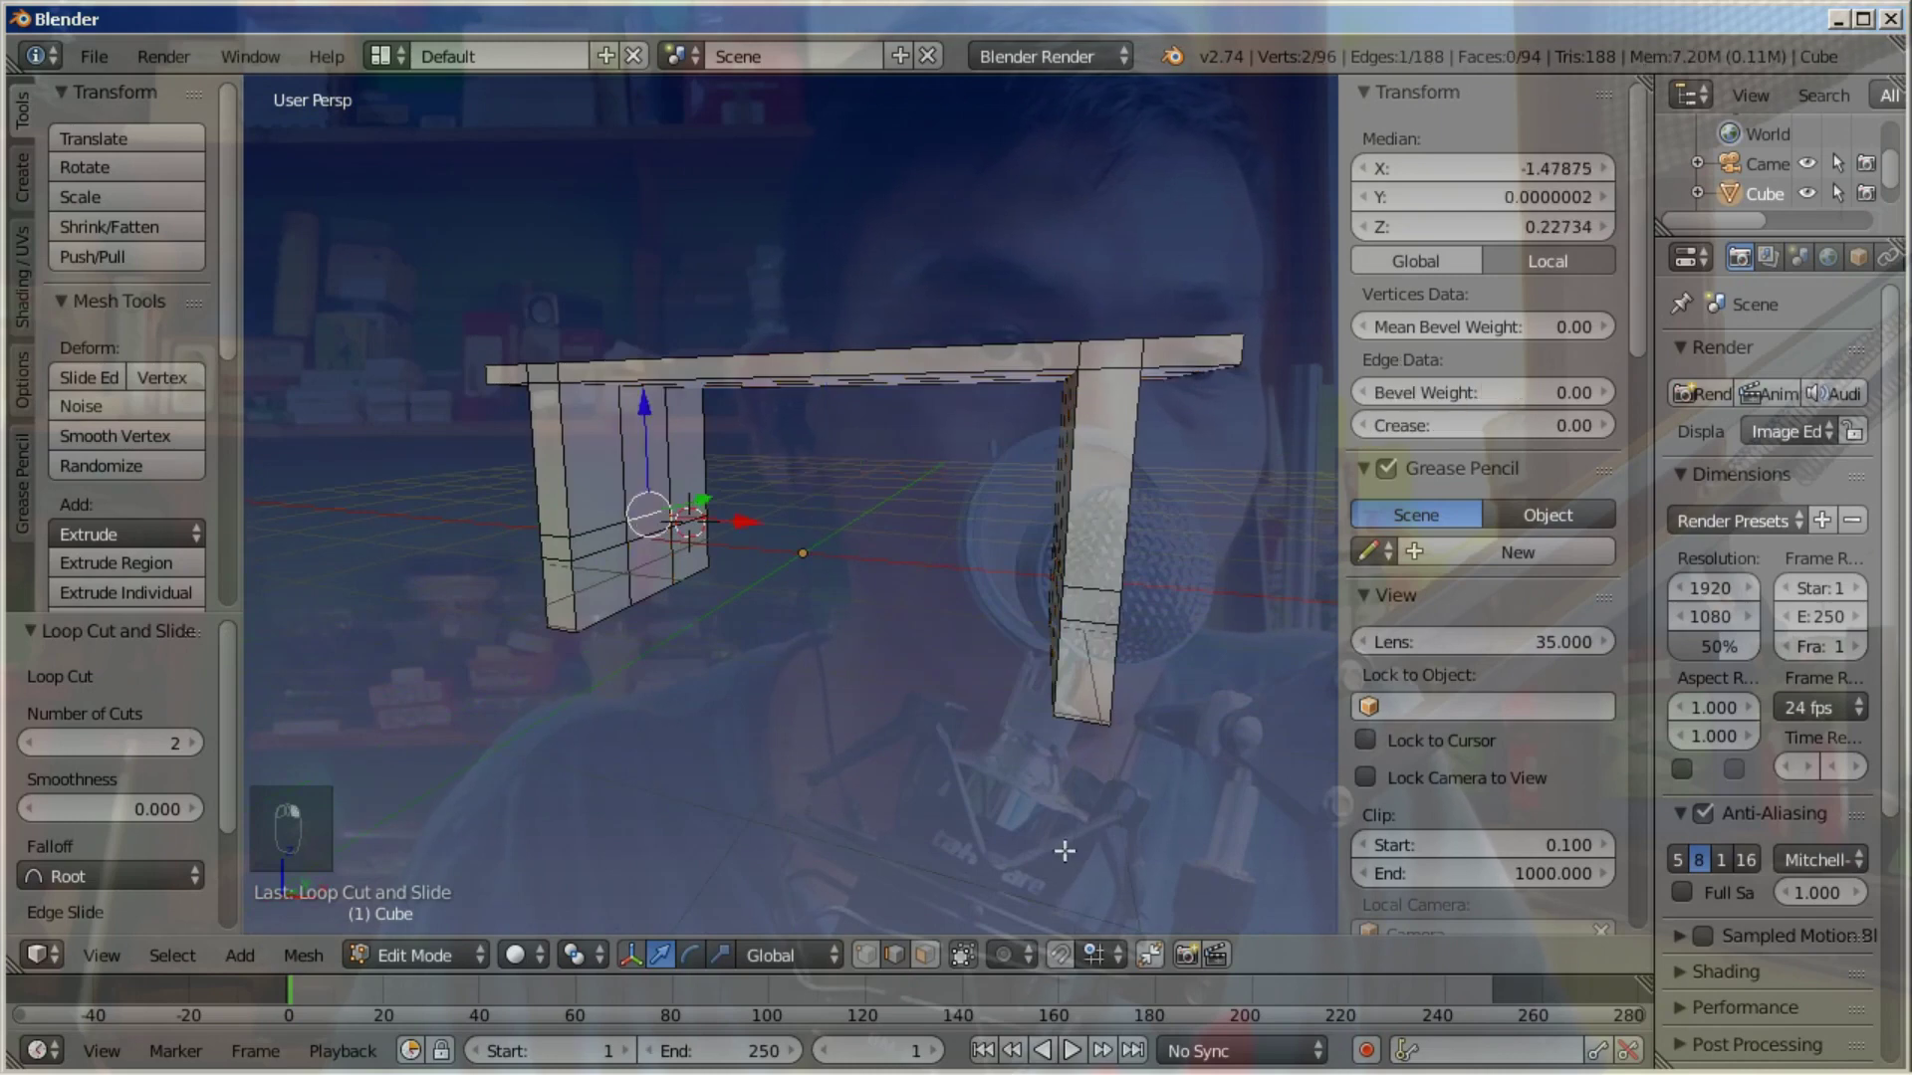
left_click(918, 952)
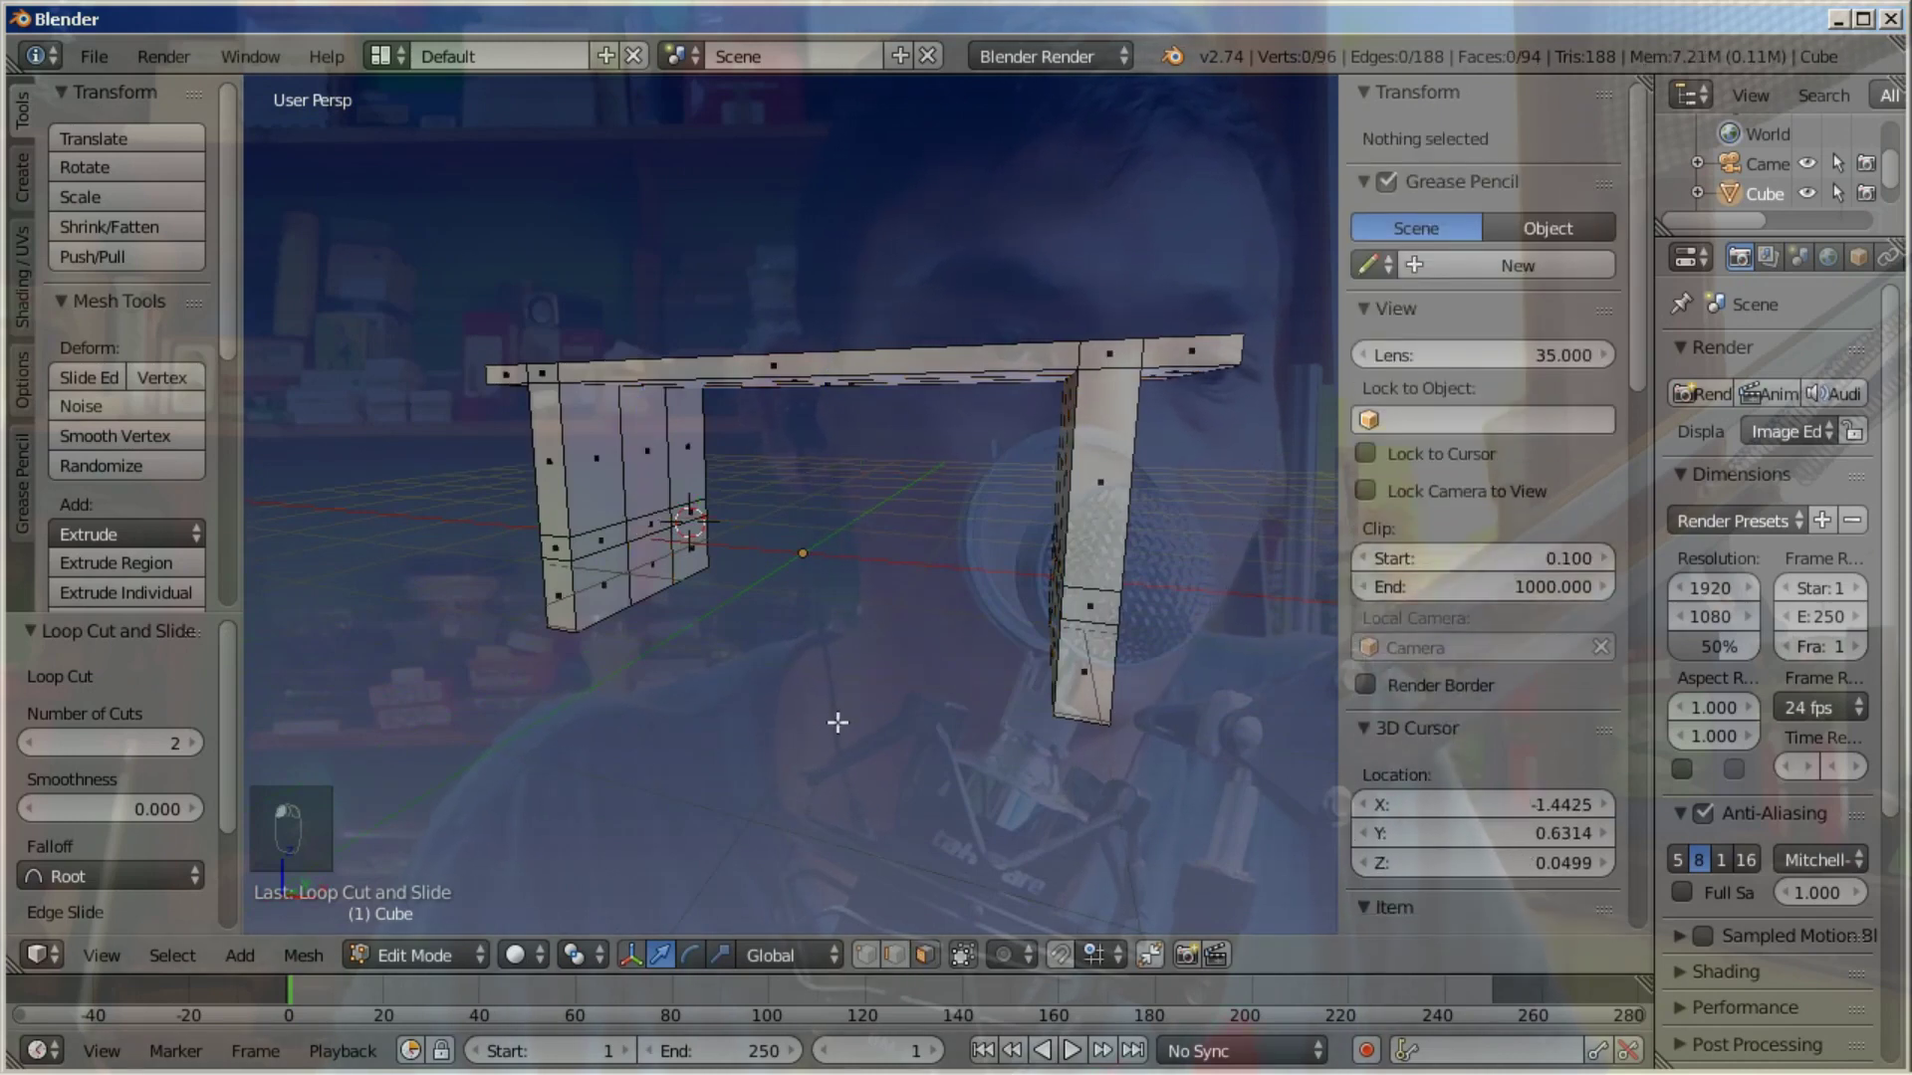
middle_click_drag(837, 722, 1152, 720)
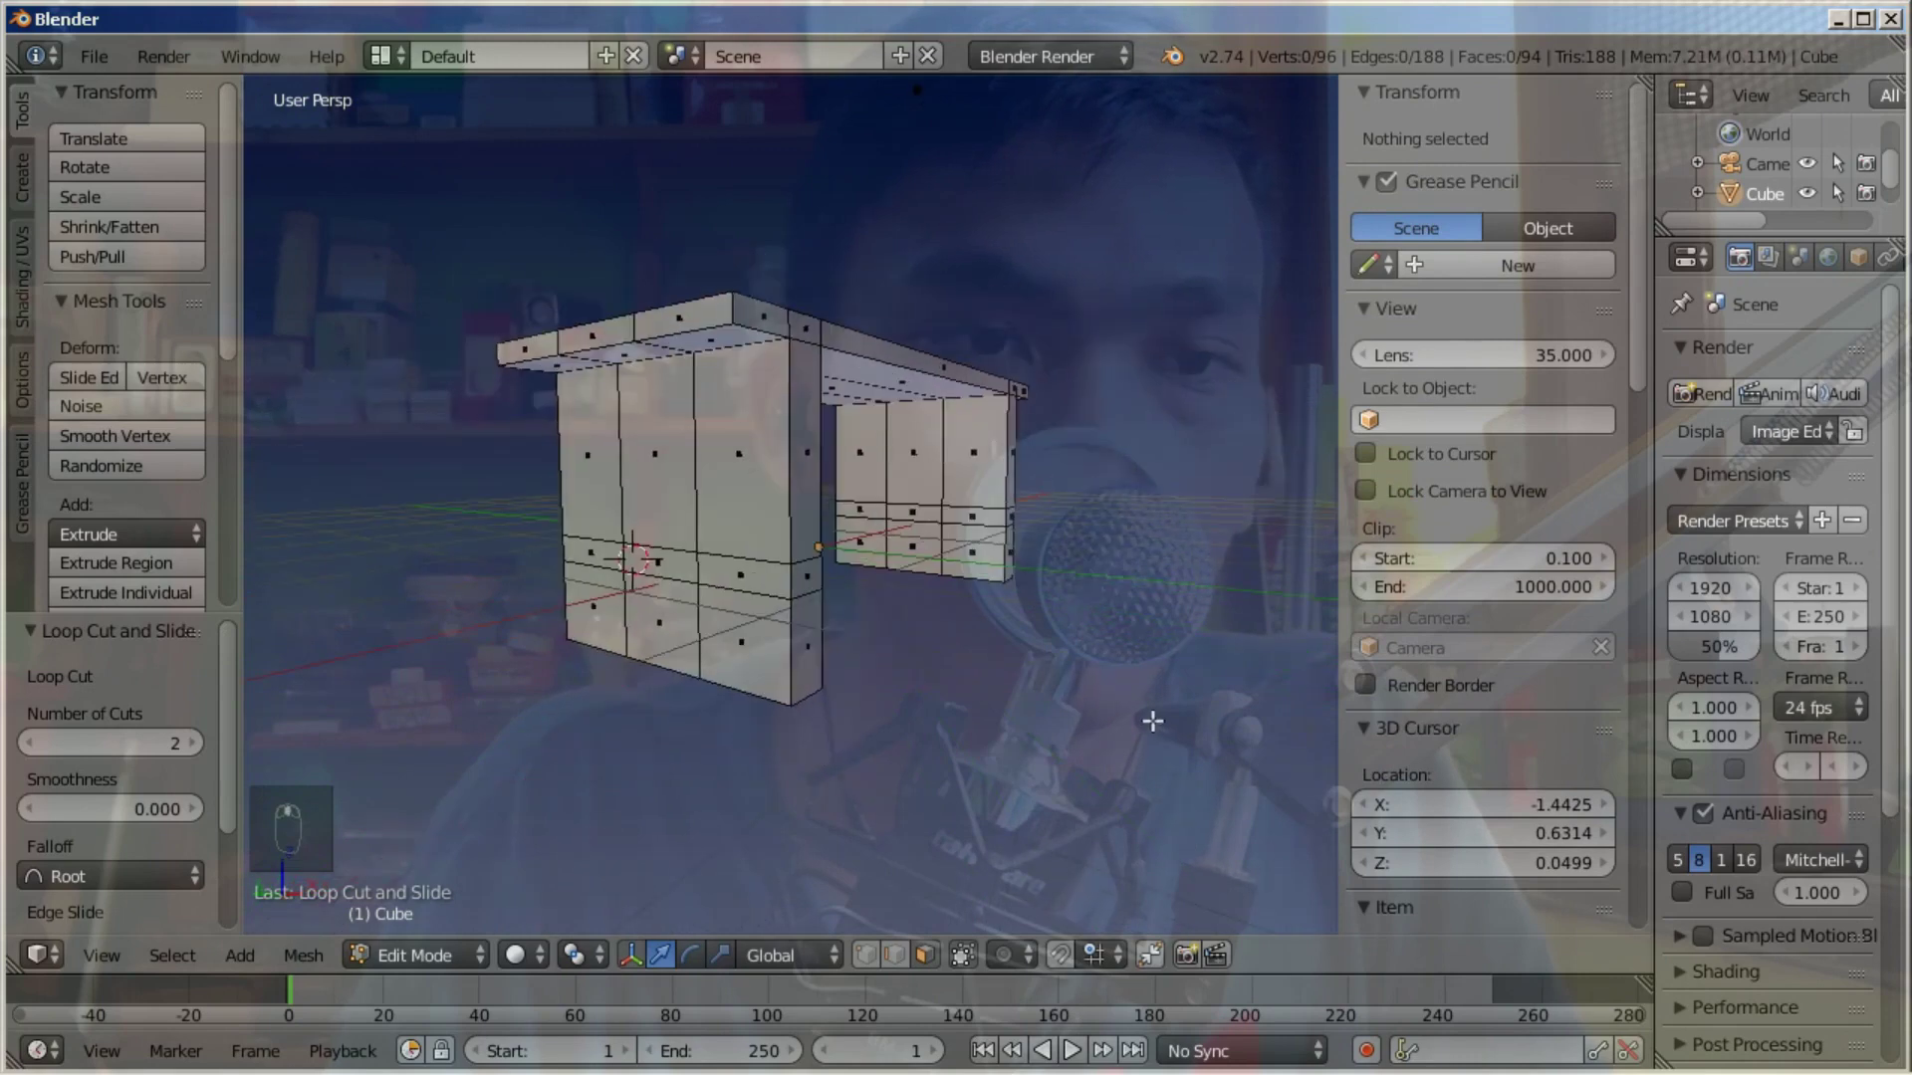
right_click(936, 536)
middle_click_drag(861, 764, 935, 568)
scroll(983, 431, "up", 1)
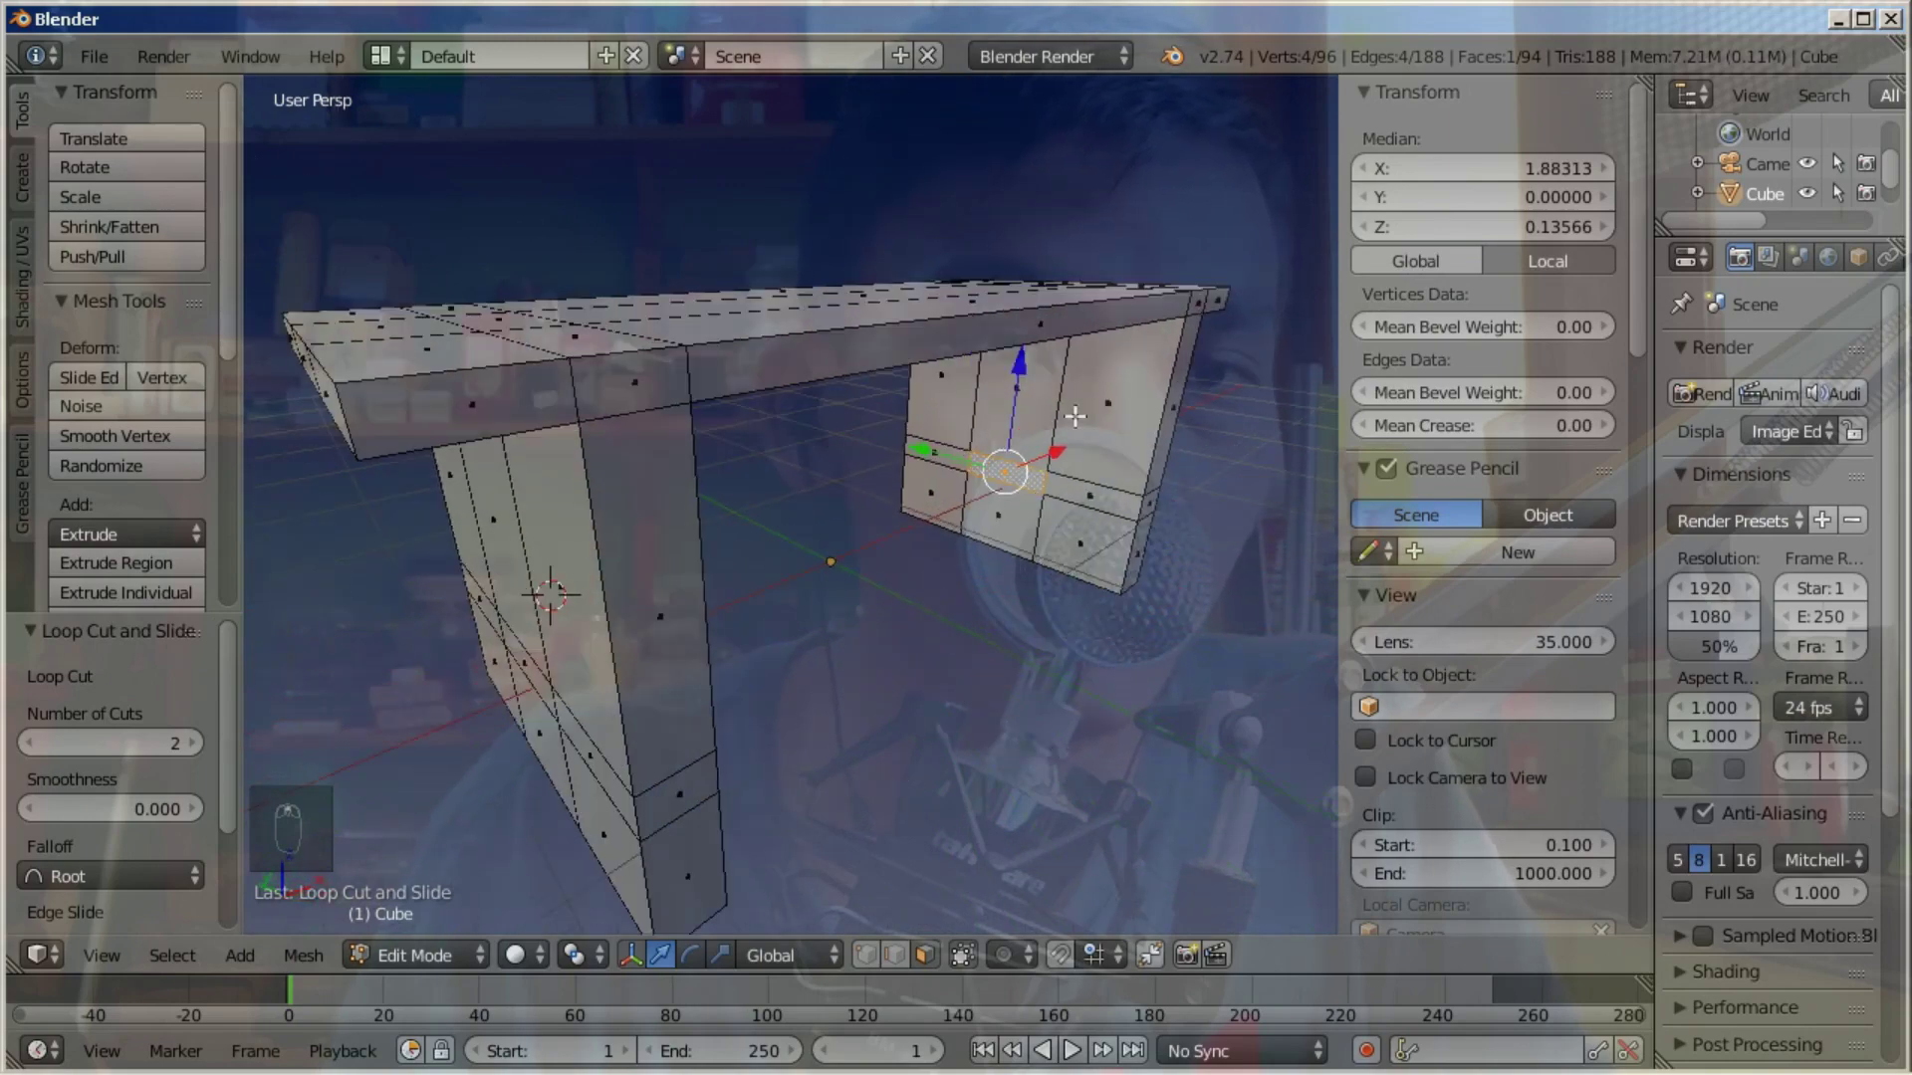
scroll(1052, 450, "up", 2)
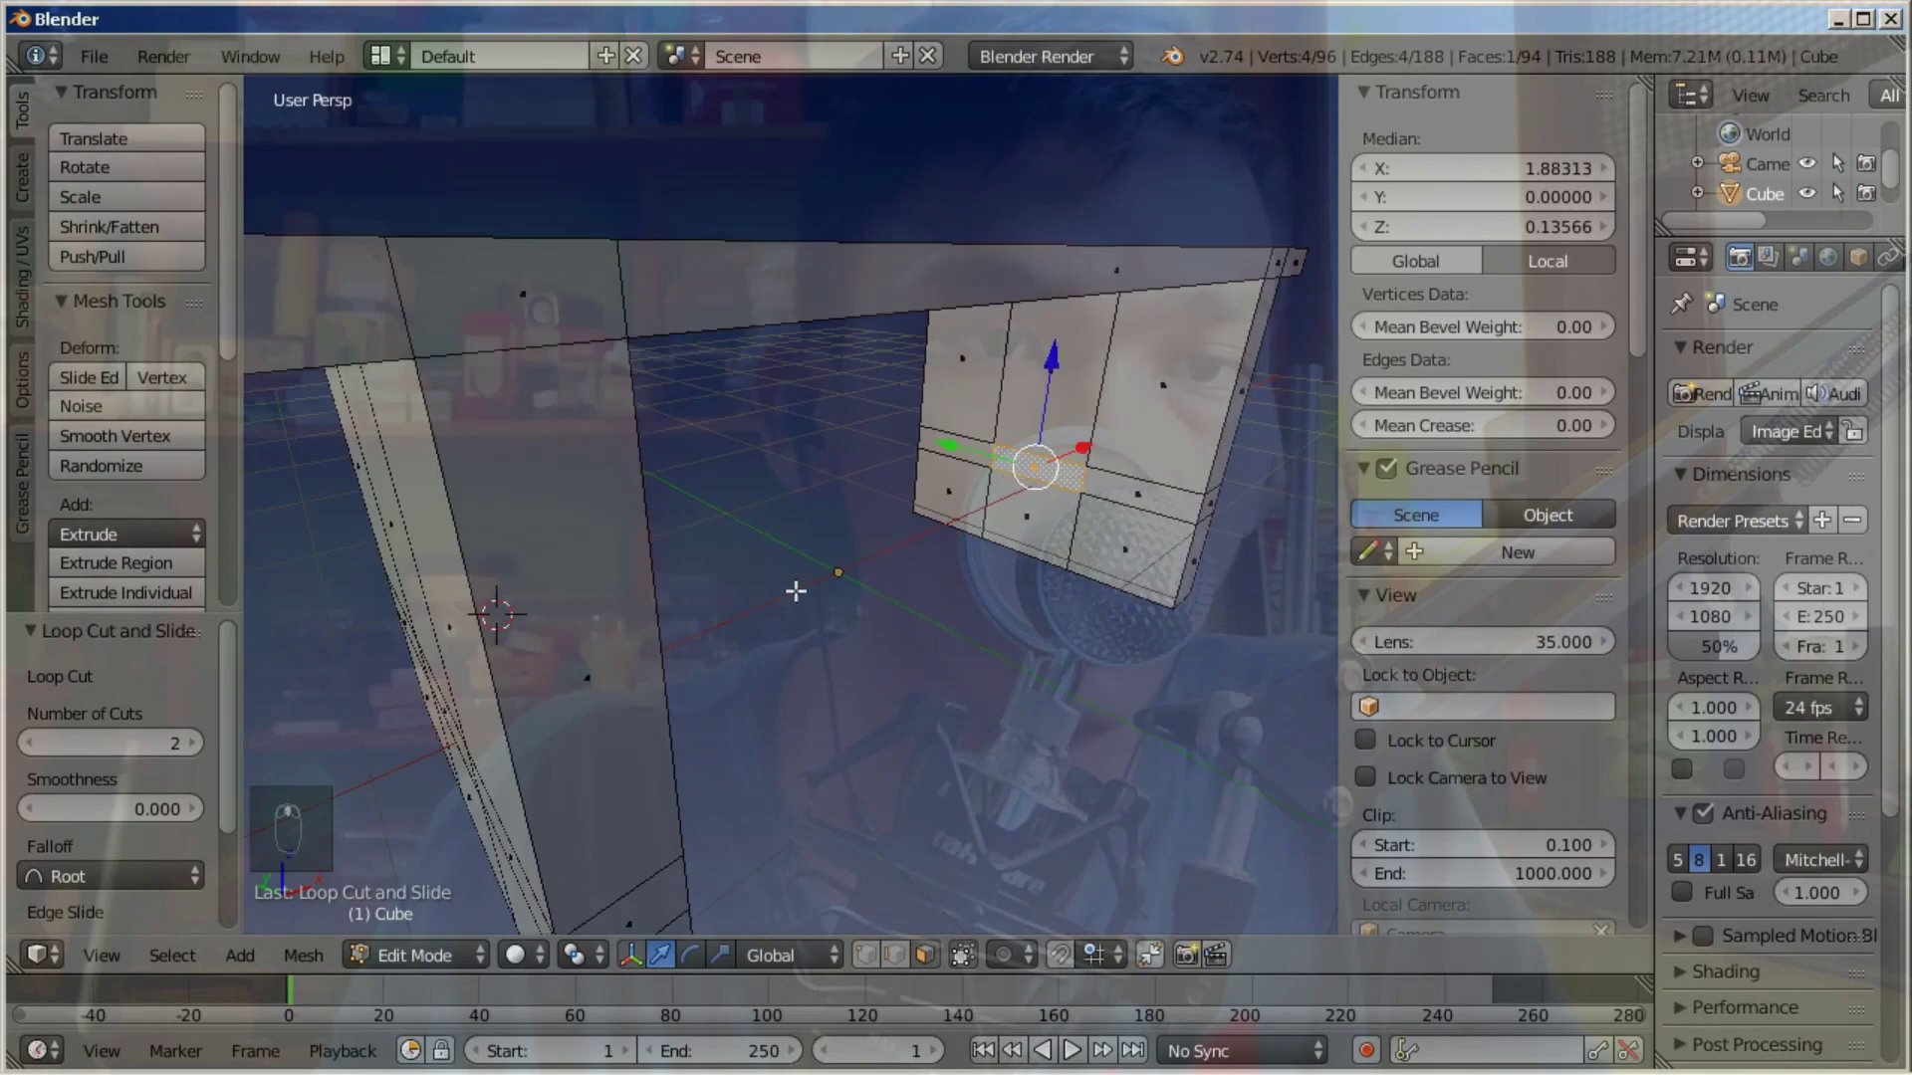
middle_click_drag(796, 592, 578, 518)
right_click(569, 514, "shift")
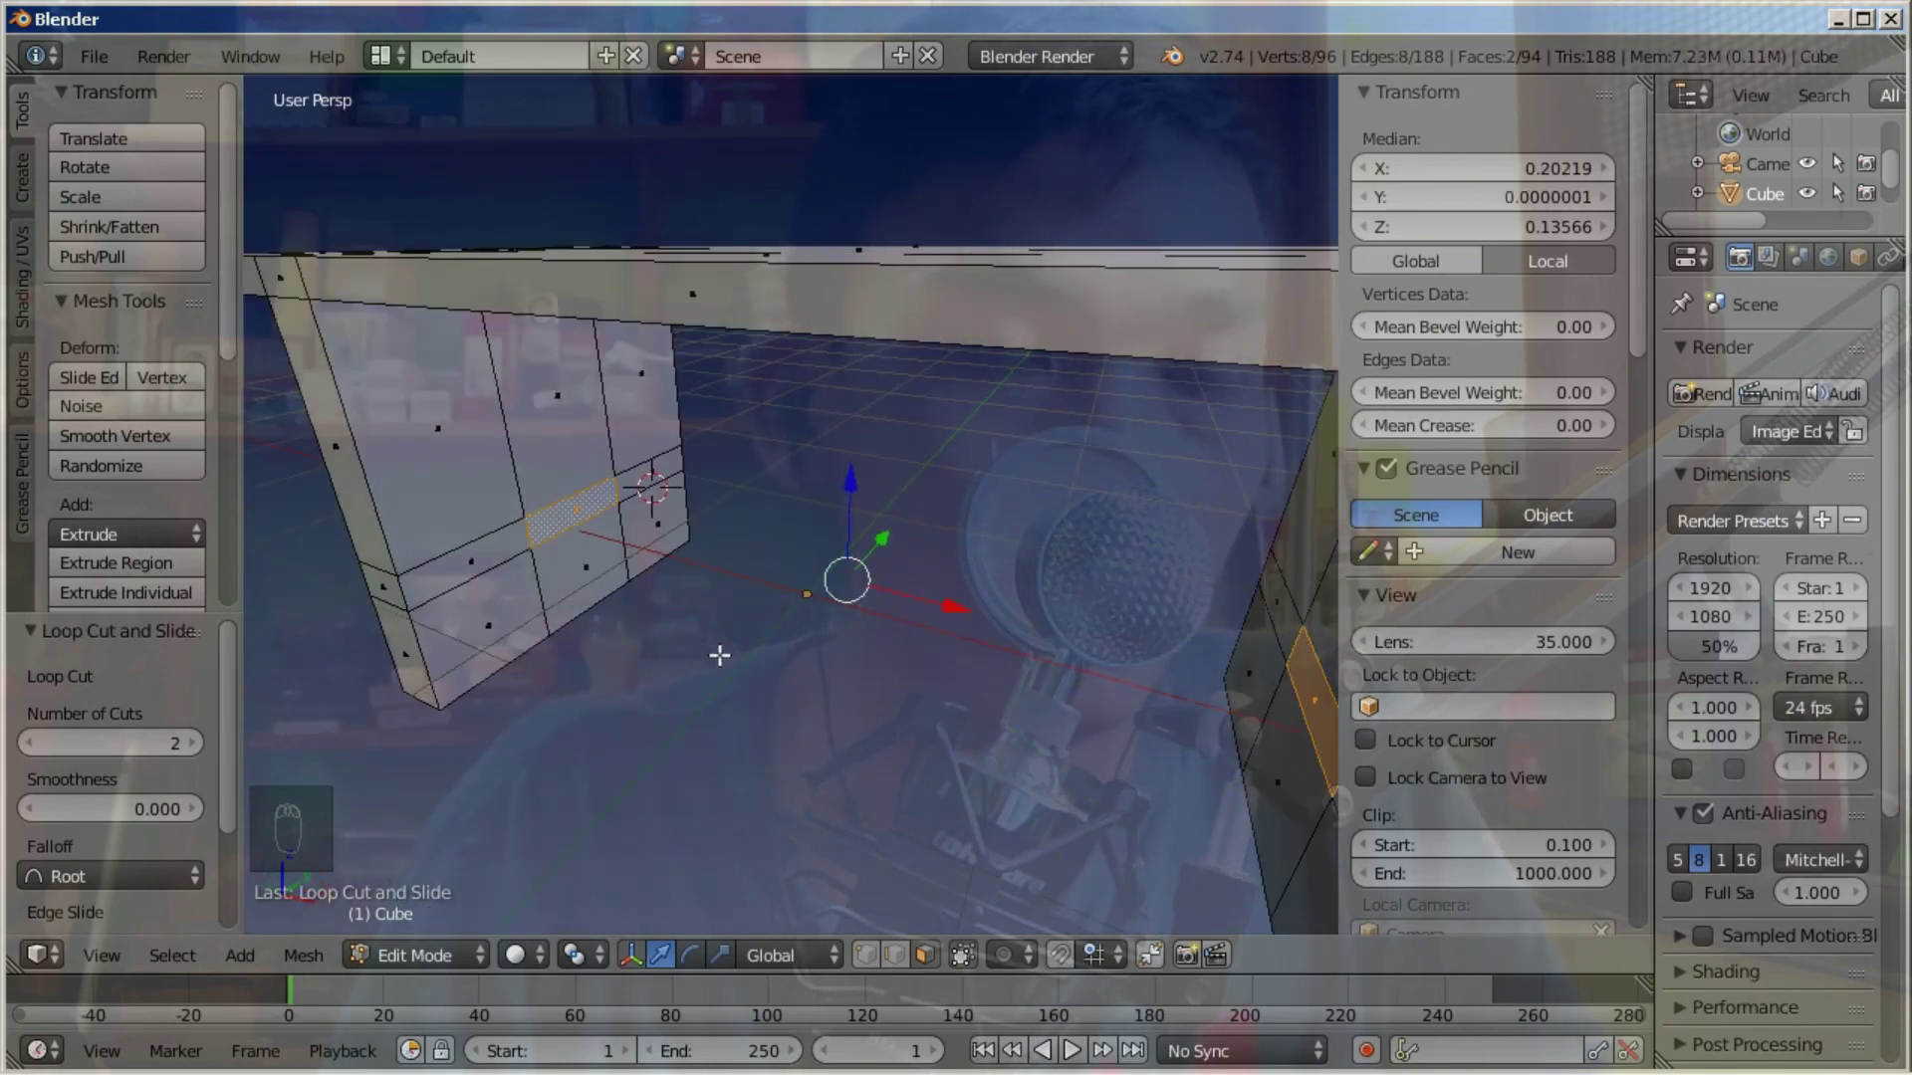
key("f")
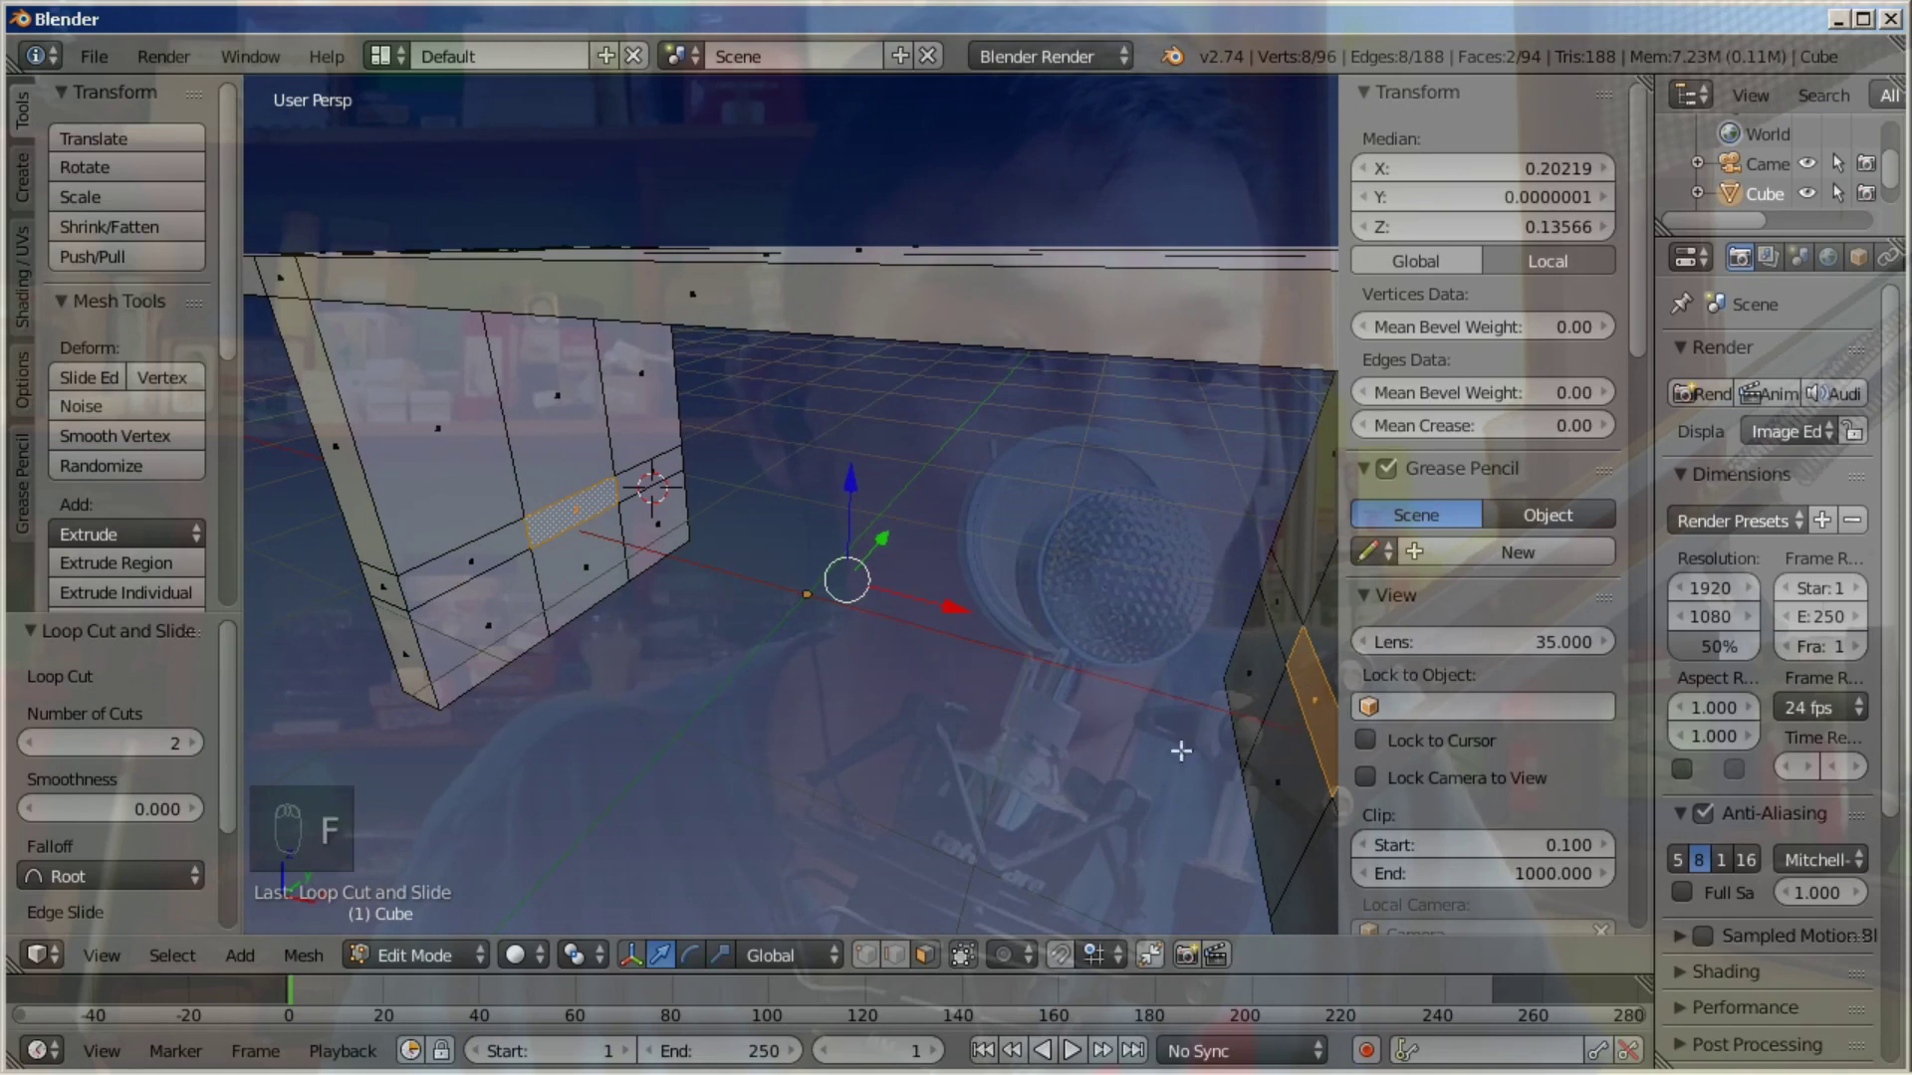
Delete the small central face between the horizontal loops on the negative-X leg's inner side
right_click(587, 515)
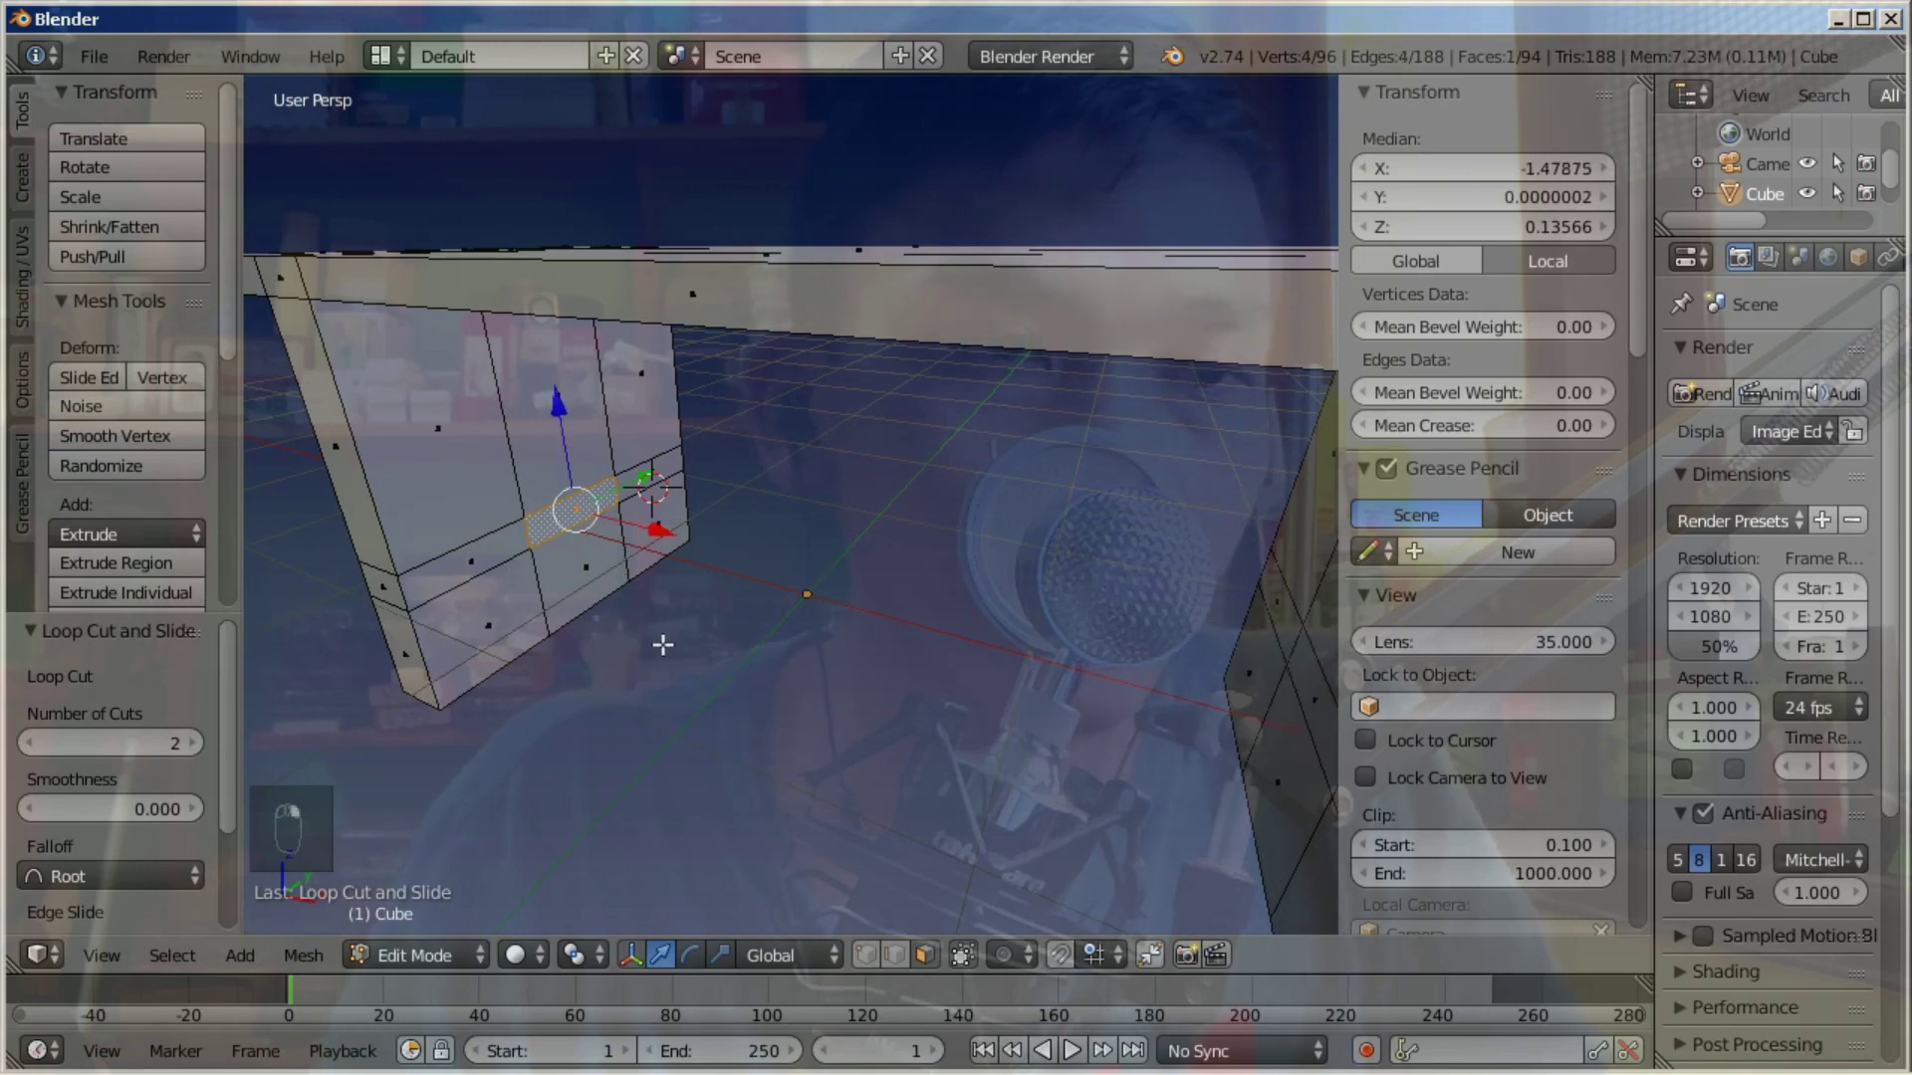
right_click(558, 400)
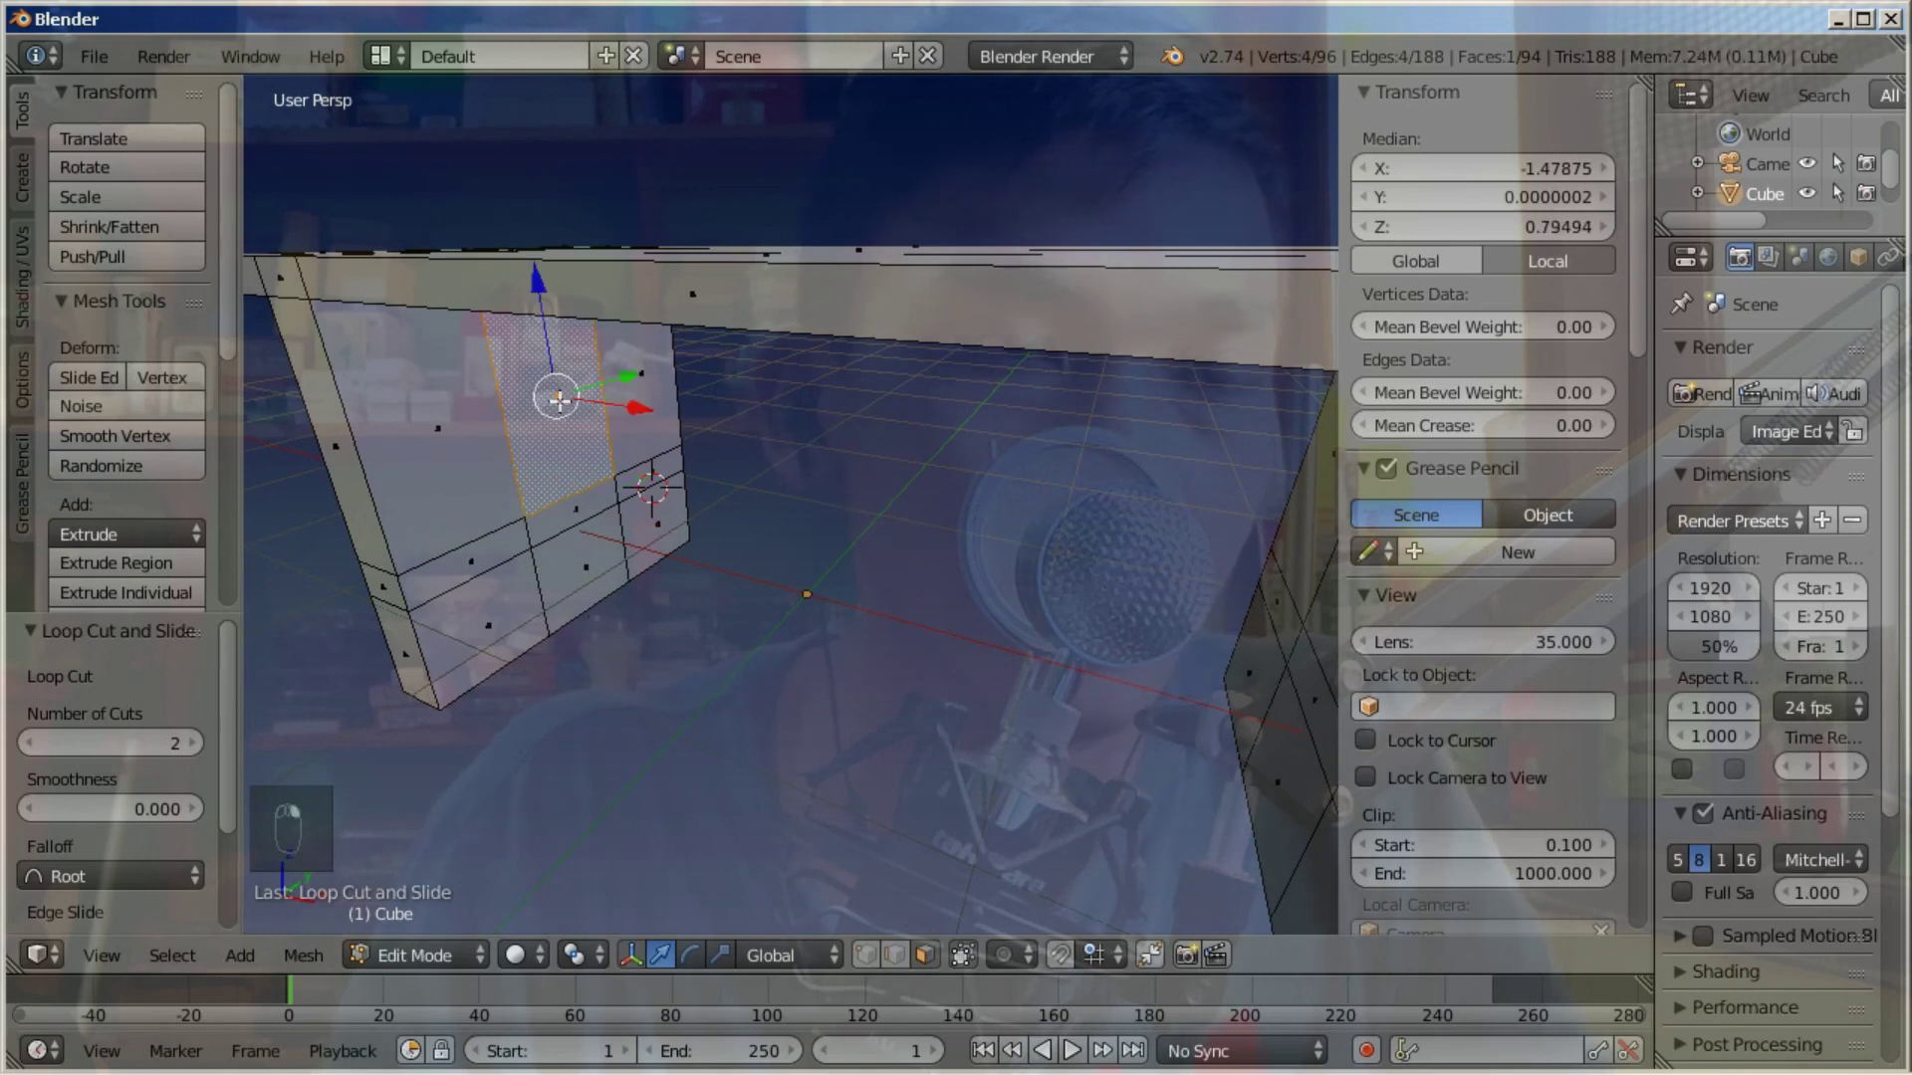
right_click(573, 516)
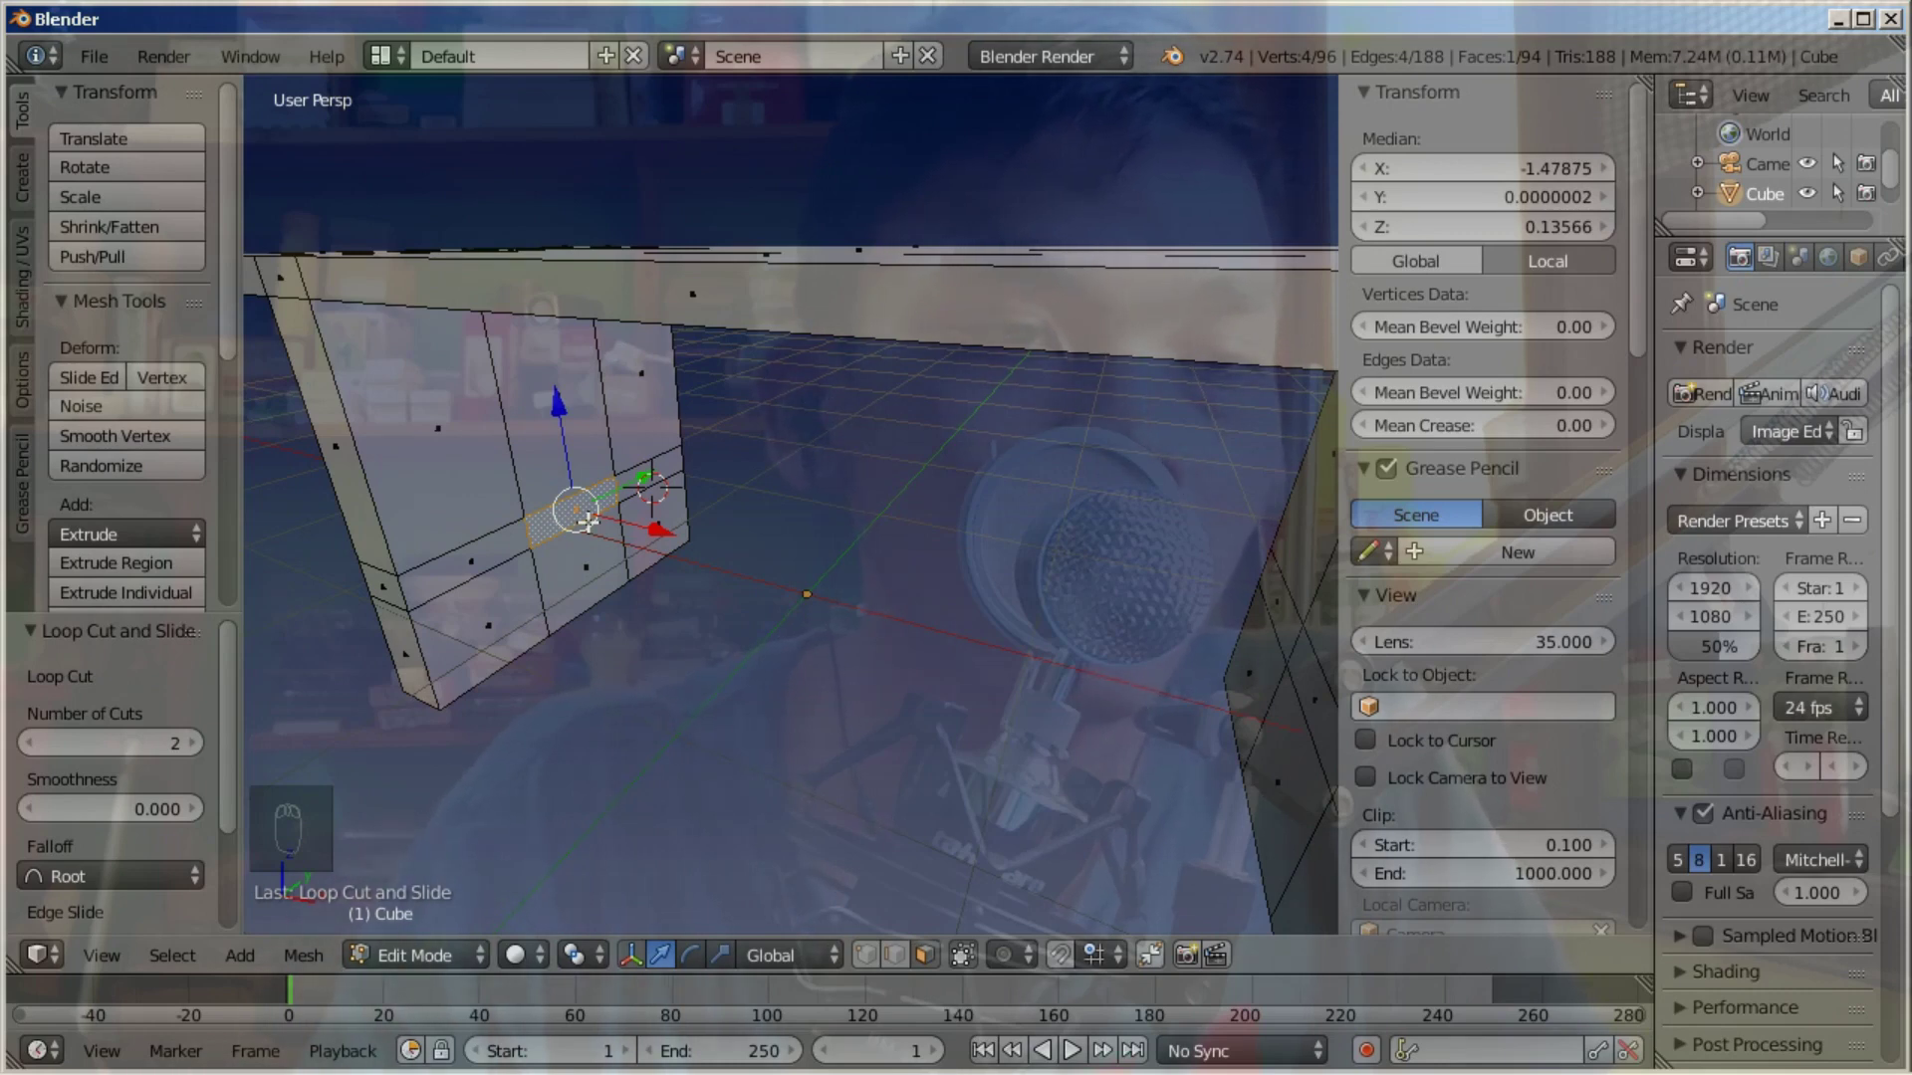
key("Delete")
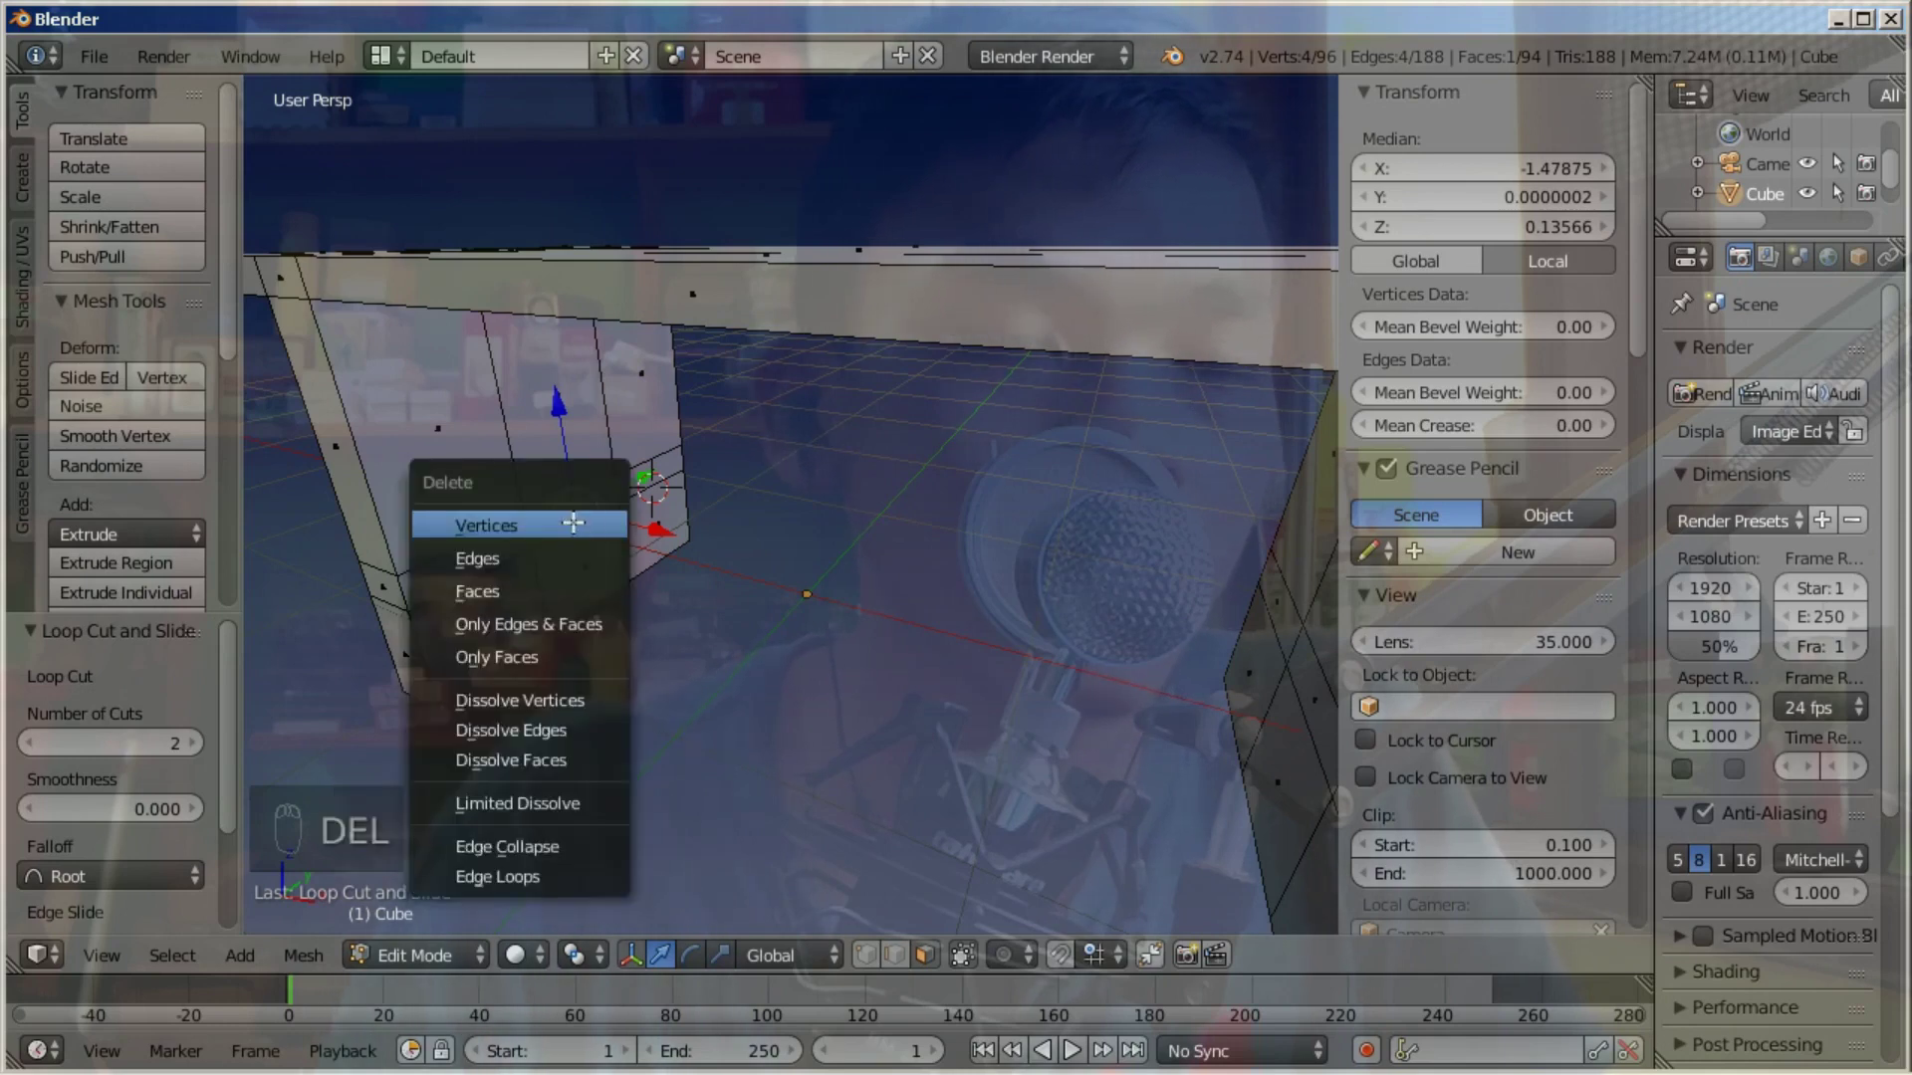
left_click(518, 594)
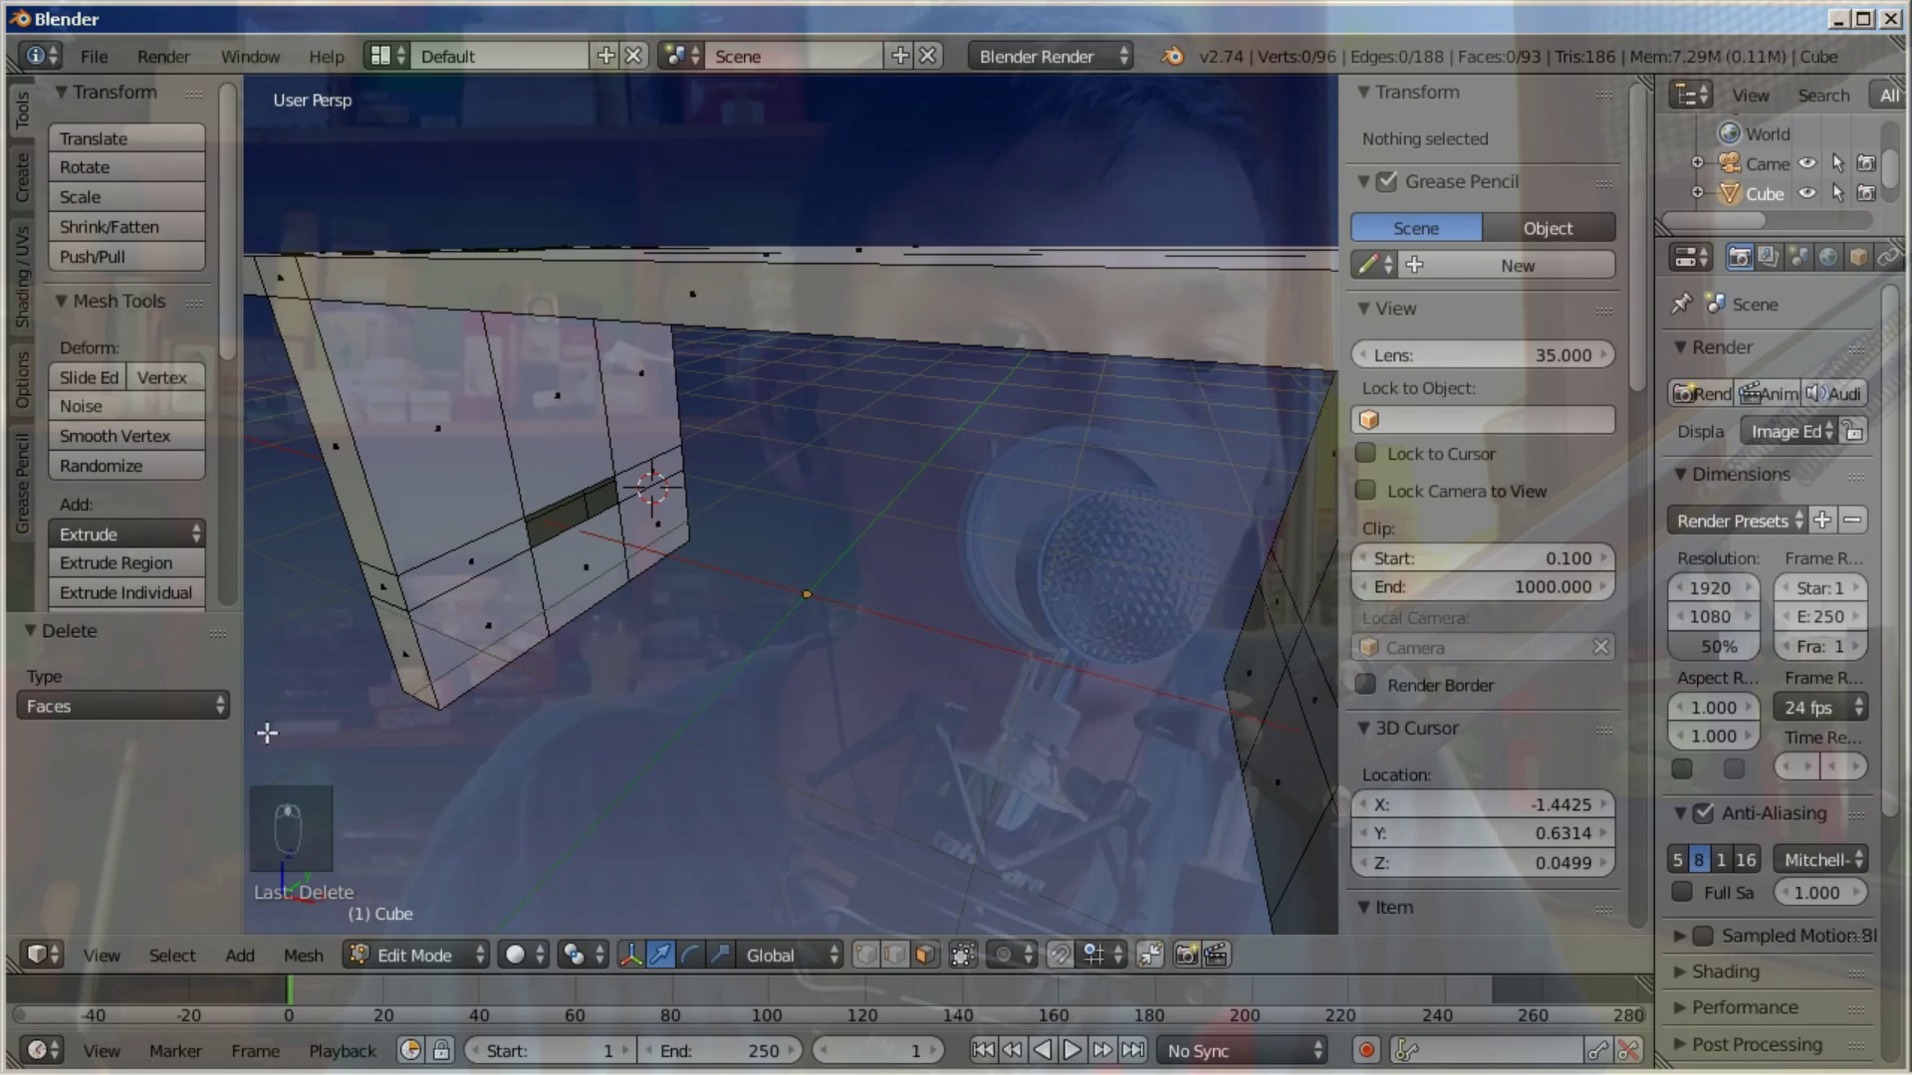
Delete the matching small central face on the positive-X leg's inner side
middle_click_drag(266, 732, 629, 634)
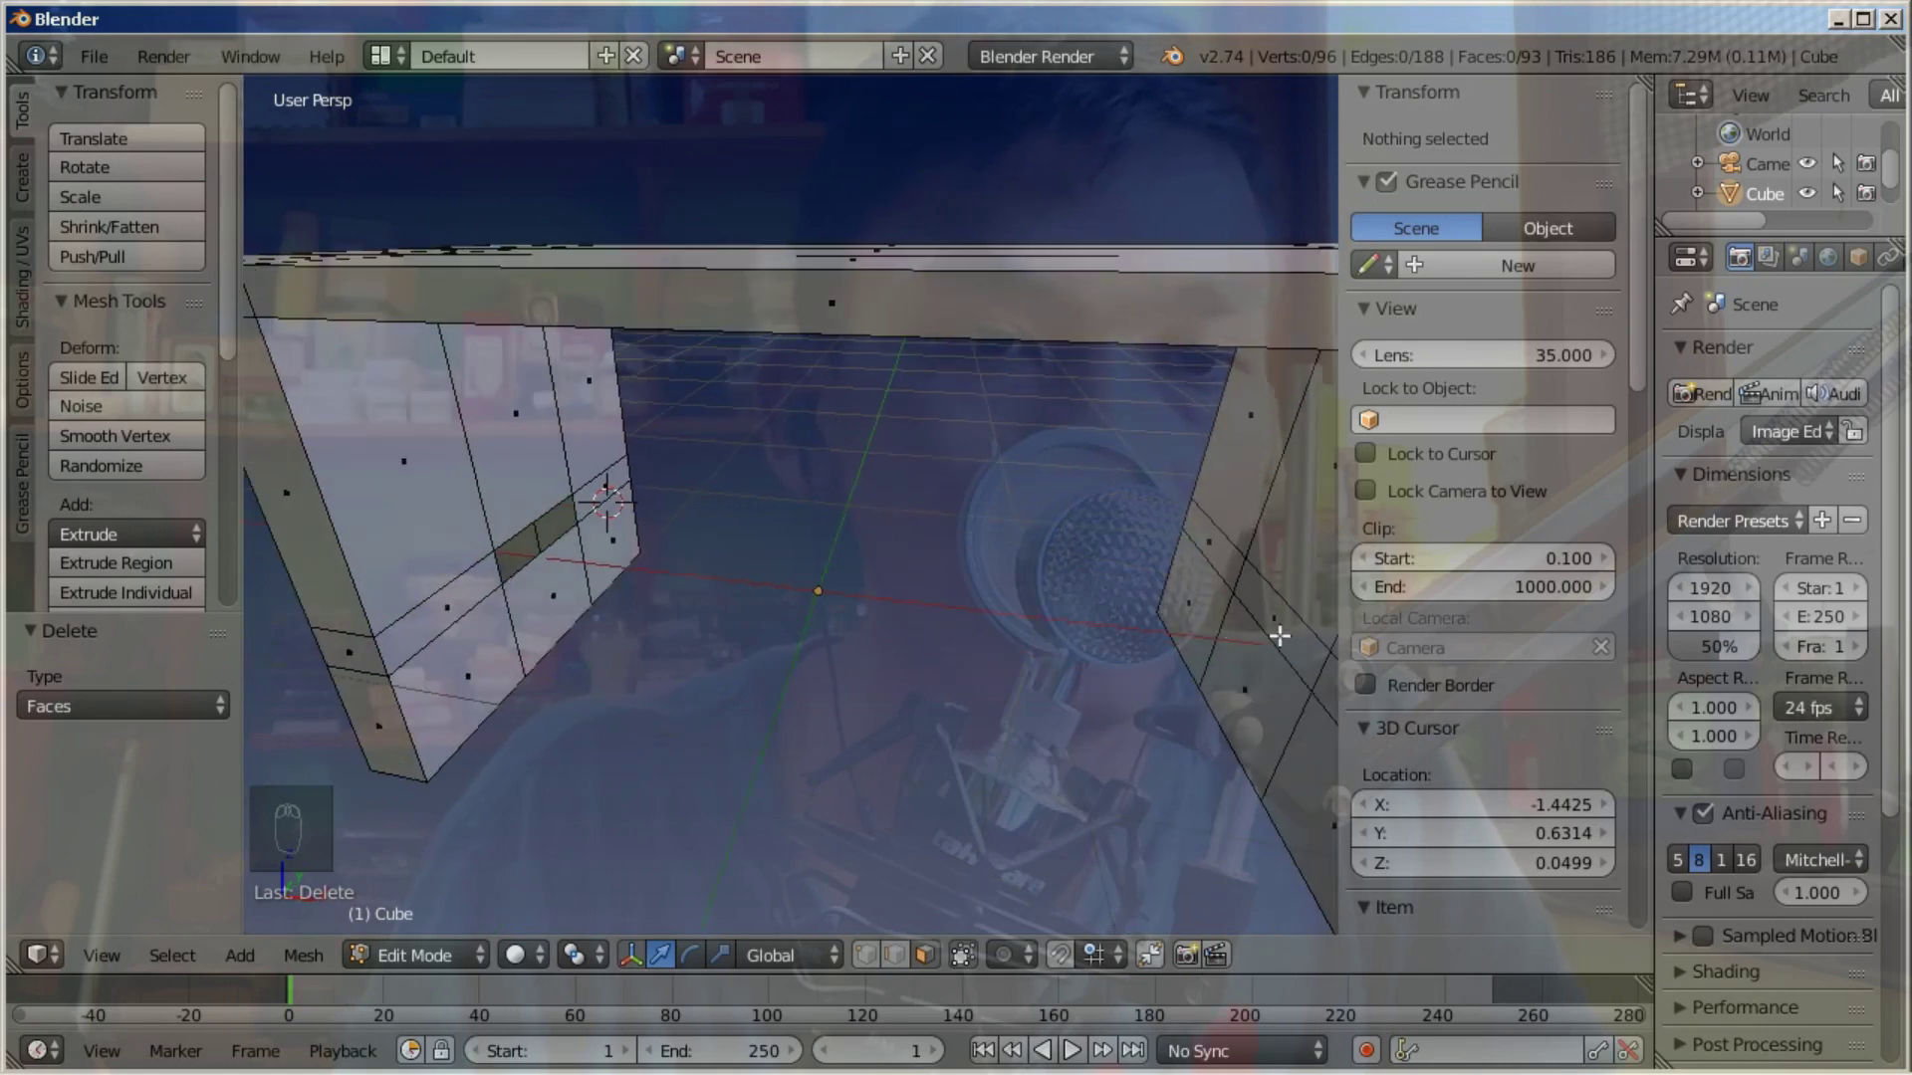
right_click(1250, 613)
key("Delete")
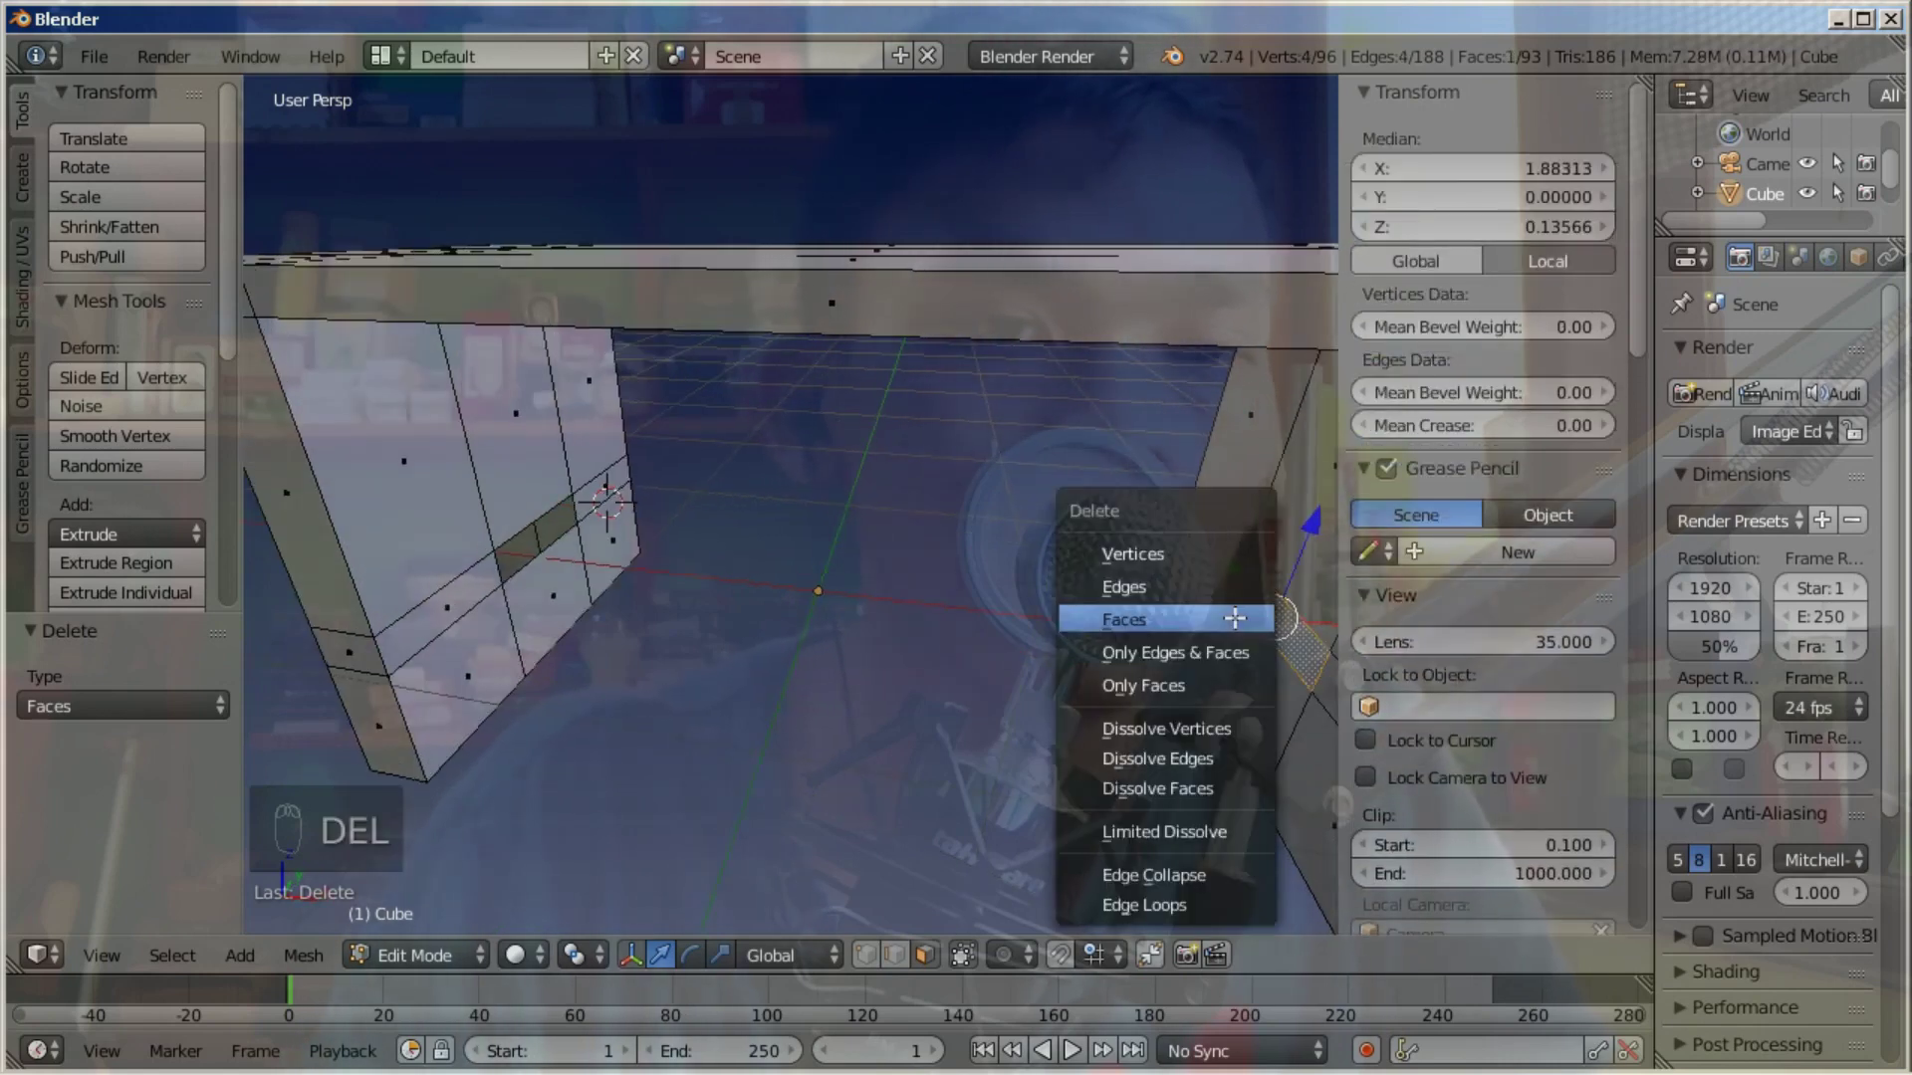
left_click(1235, 618)
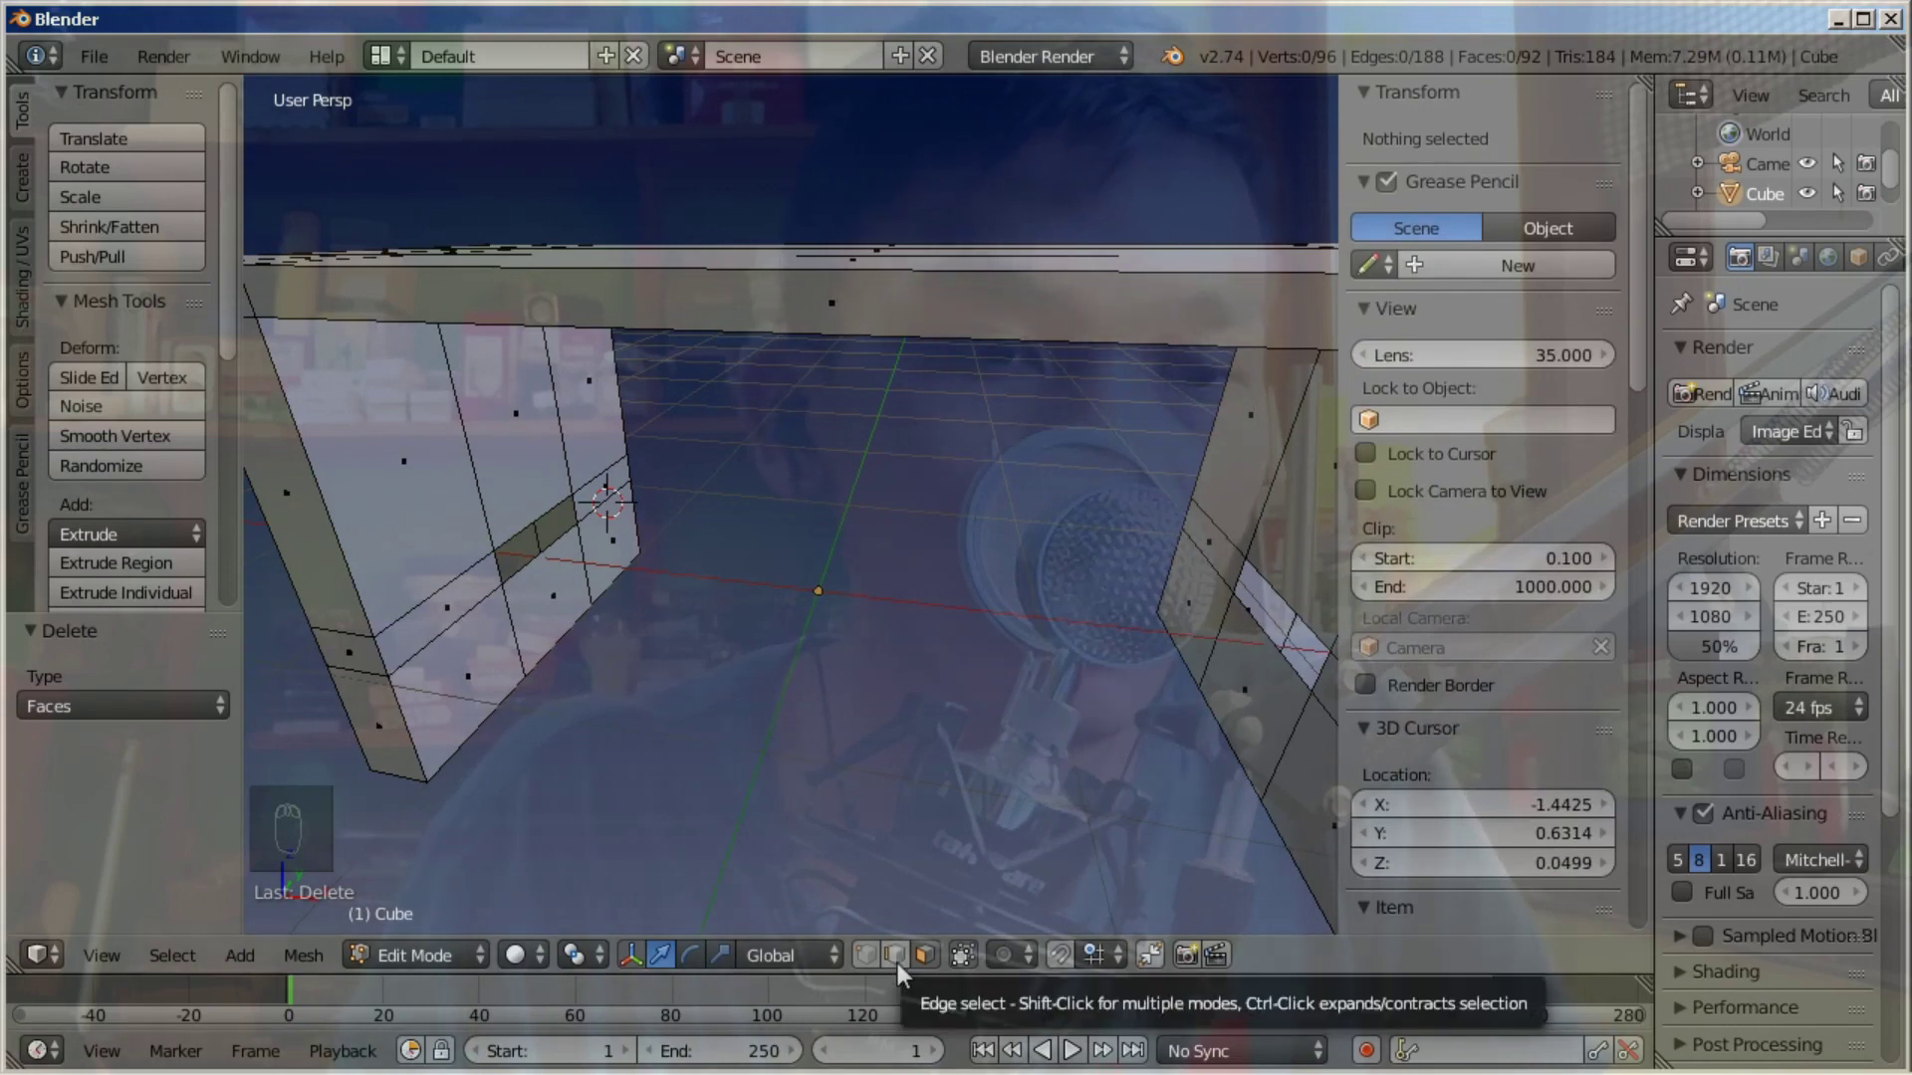
In edge selection, fill a face between the upper edges of the two leg openings to form the crossbar's top
left_click(897, 961)
right_click(546, 518)
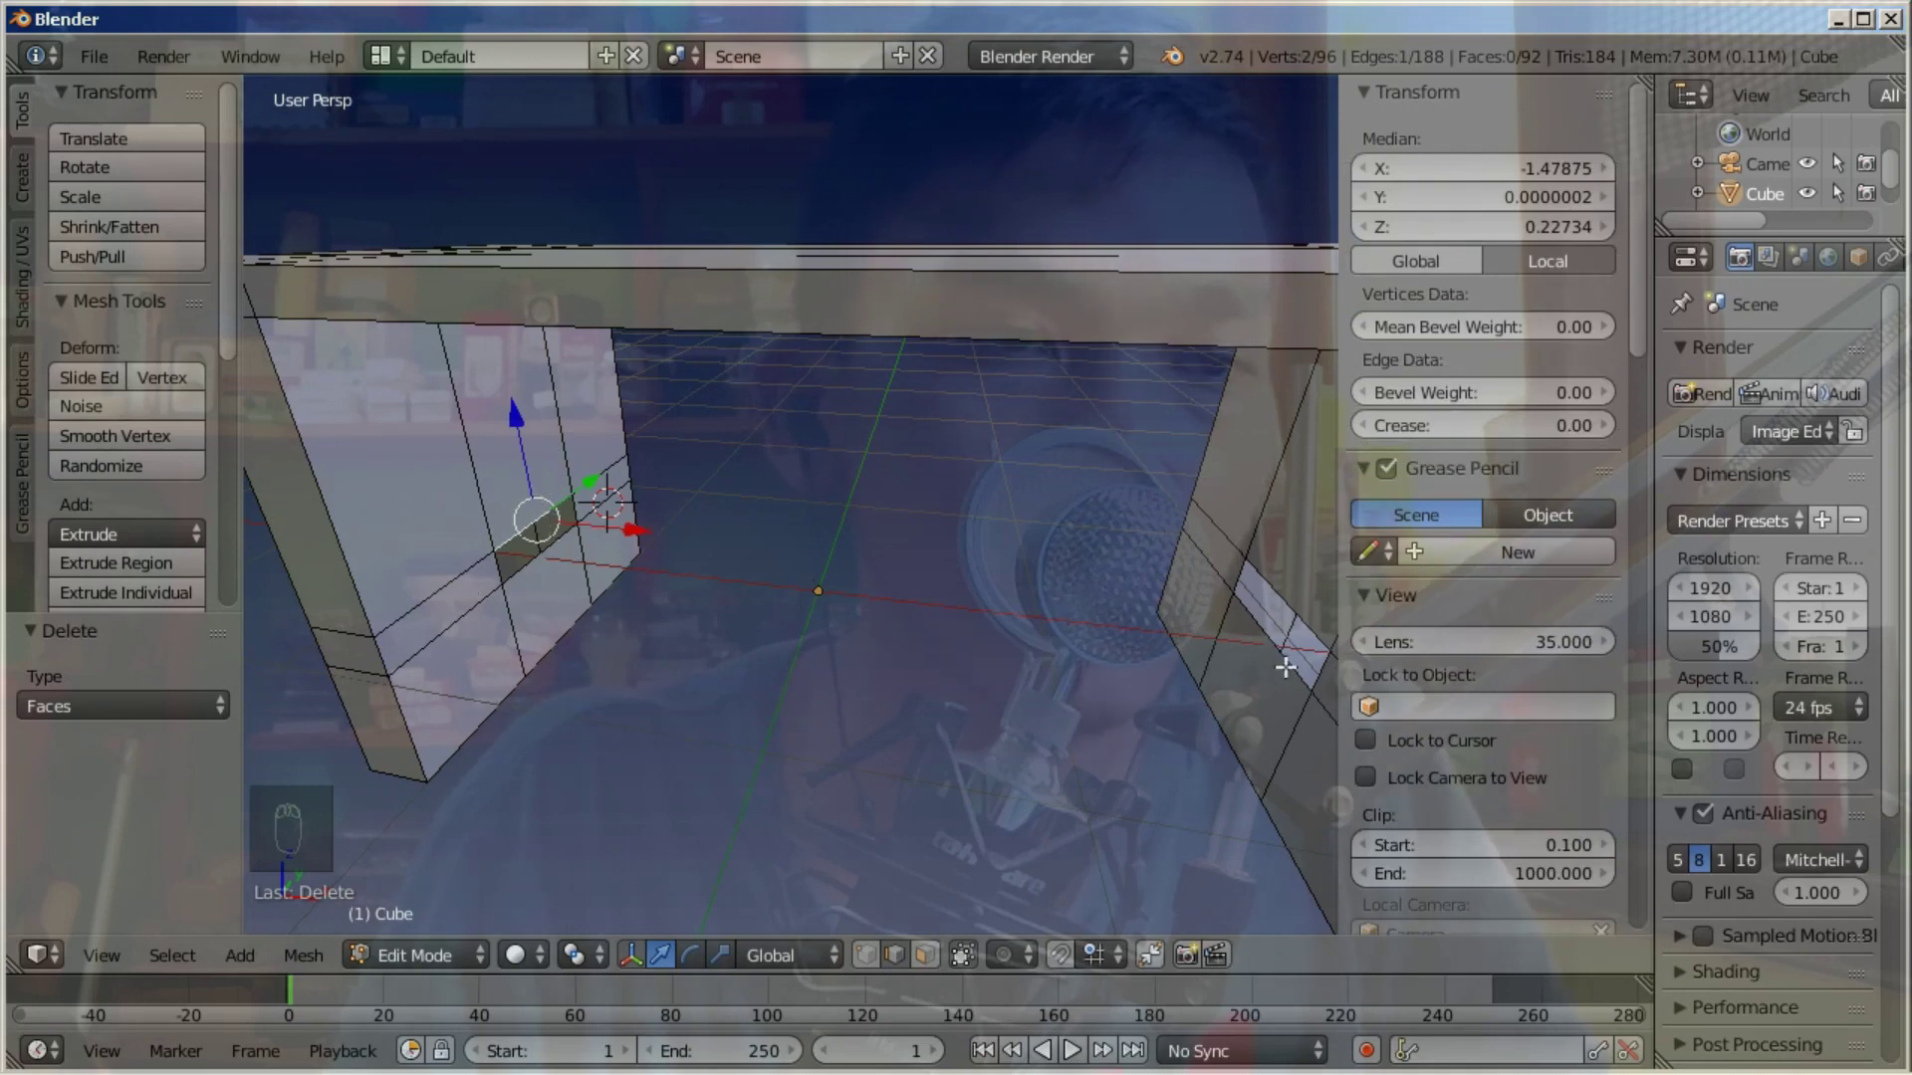
right_click(1294, 600, "shift")
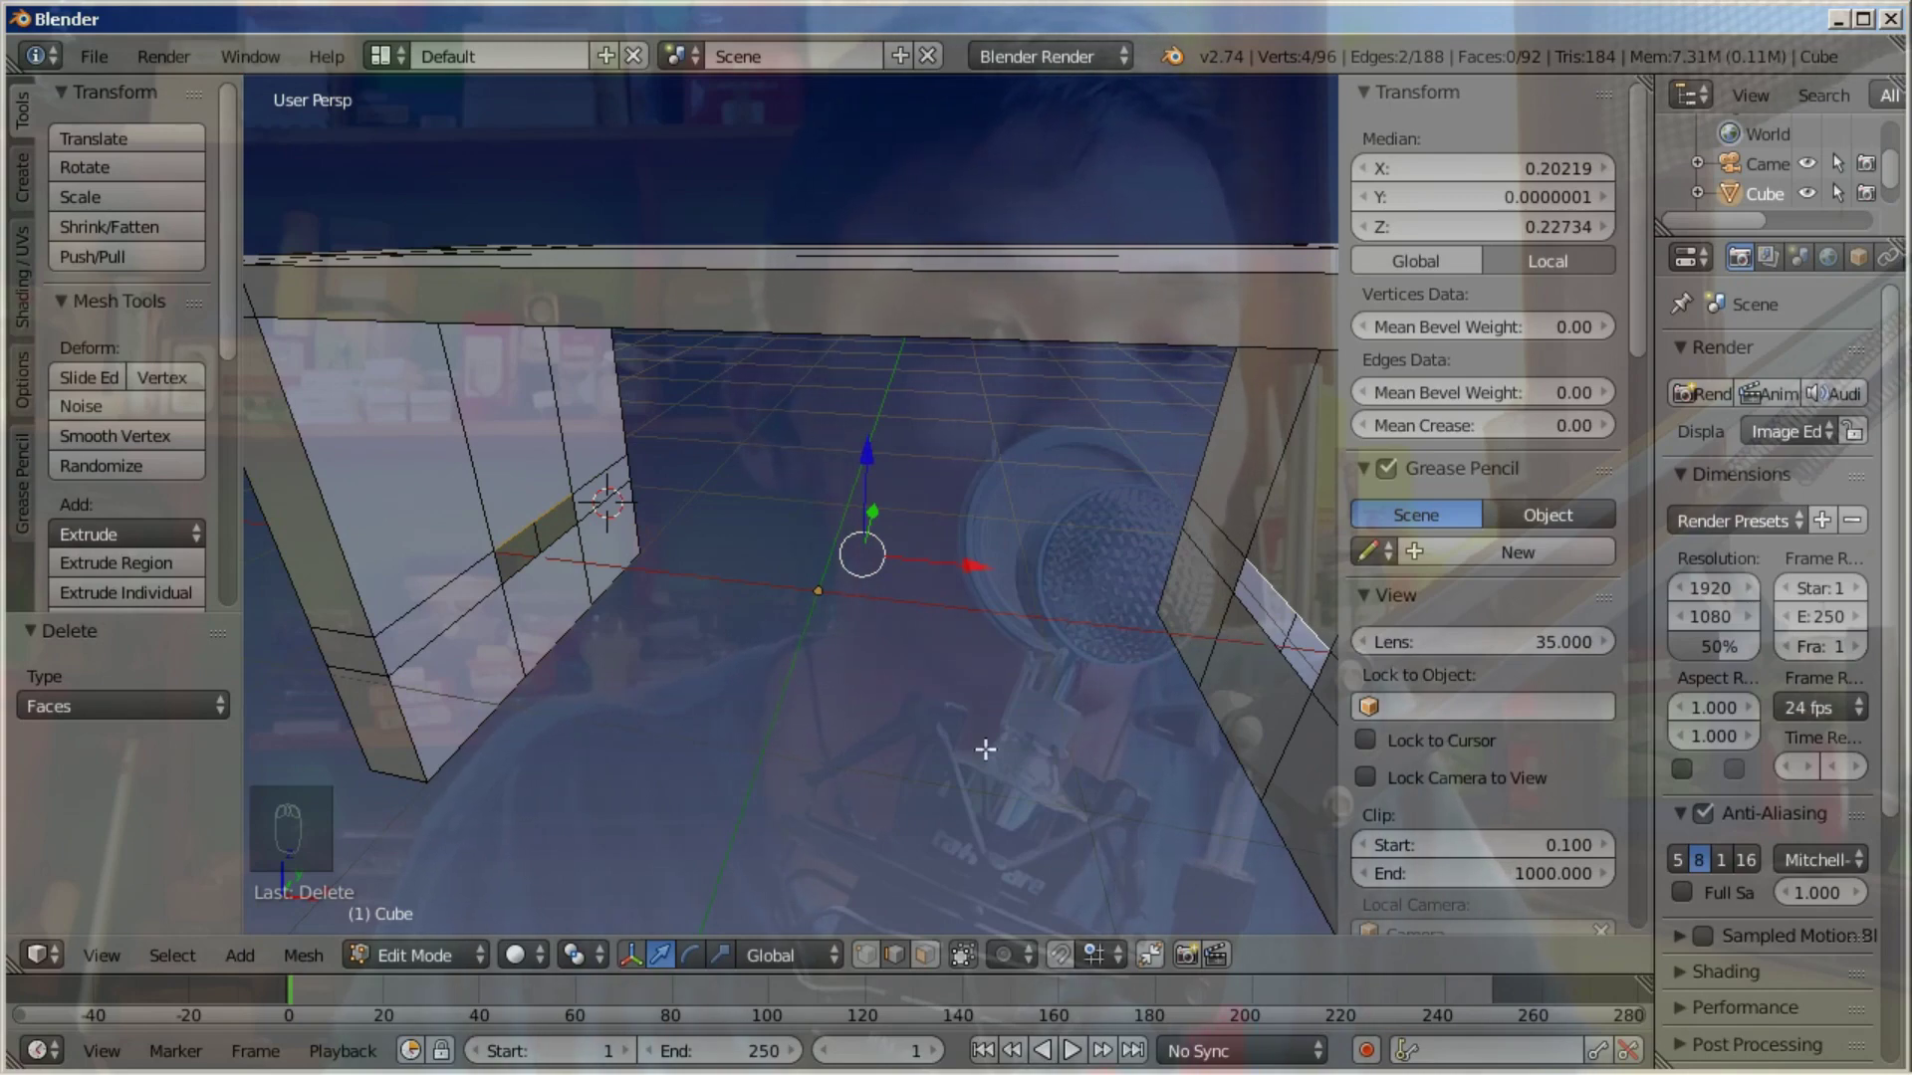
key("f")
middle_click_drag(1052, 633, 1043, 556)
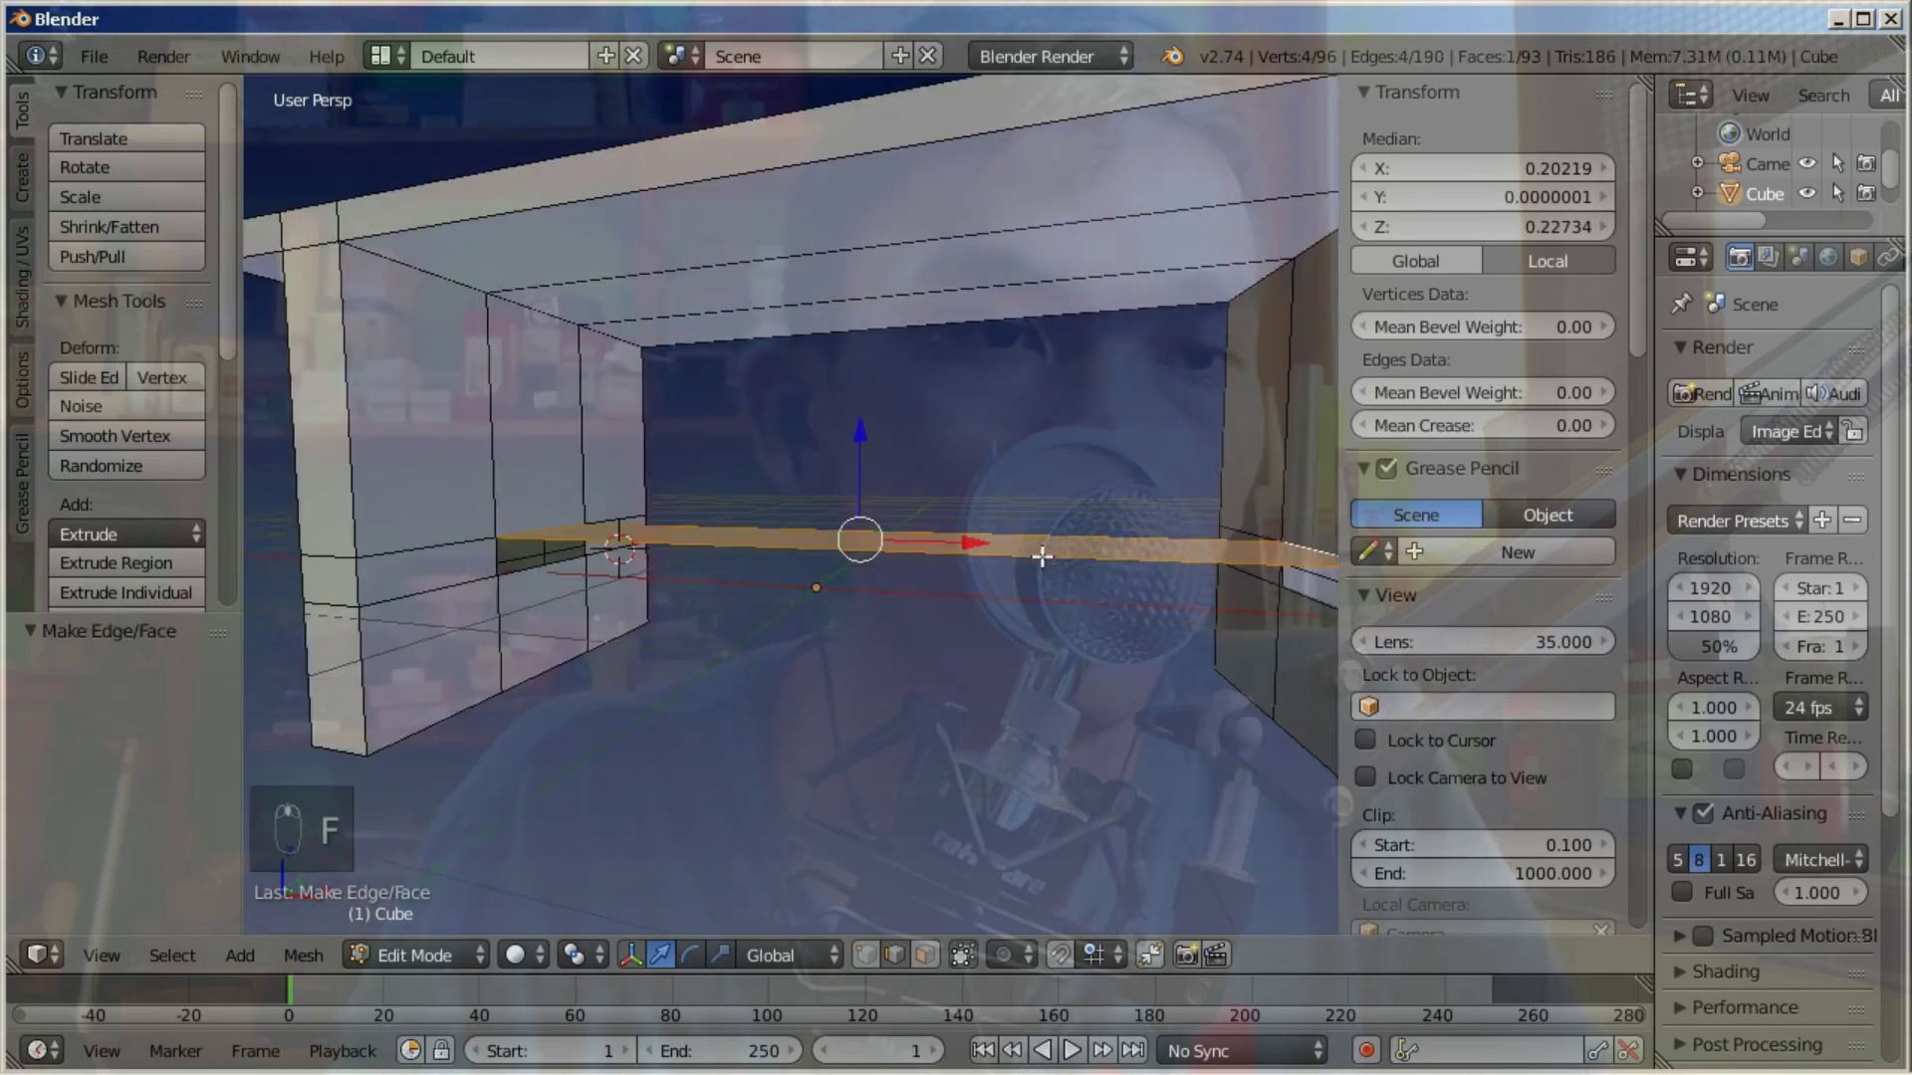
Fill a face between the positive-Y vertical edges of both leg openings to form one side of the crossbar
right_click(582, 555)
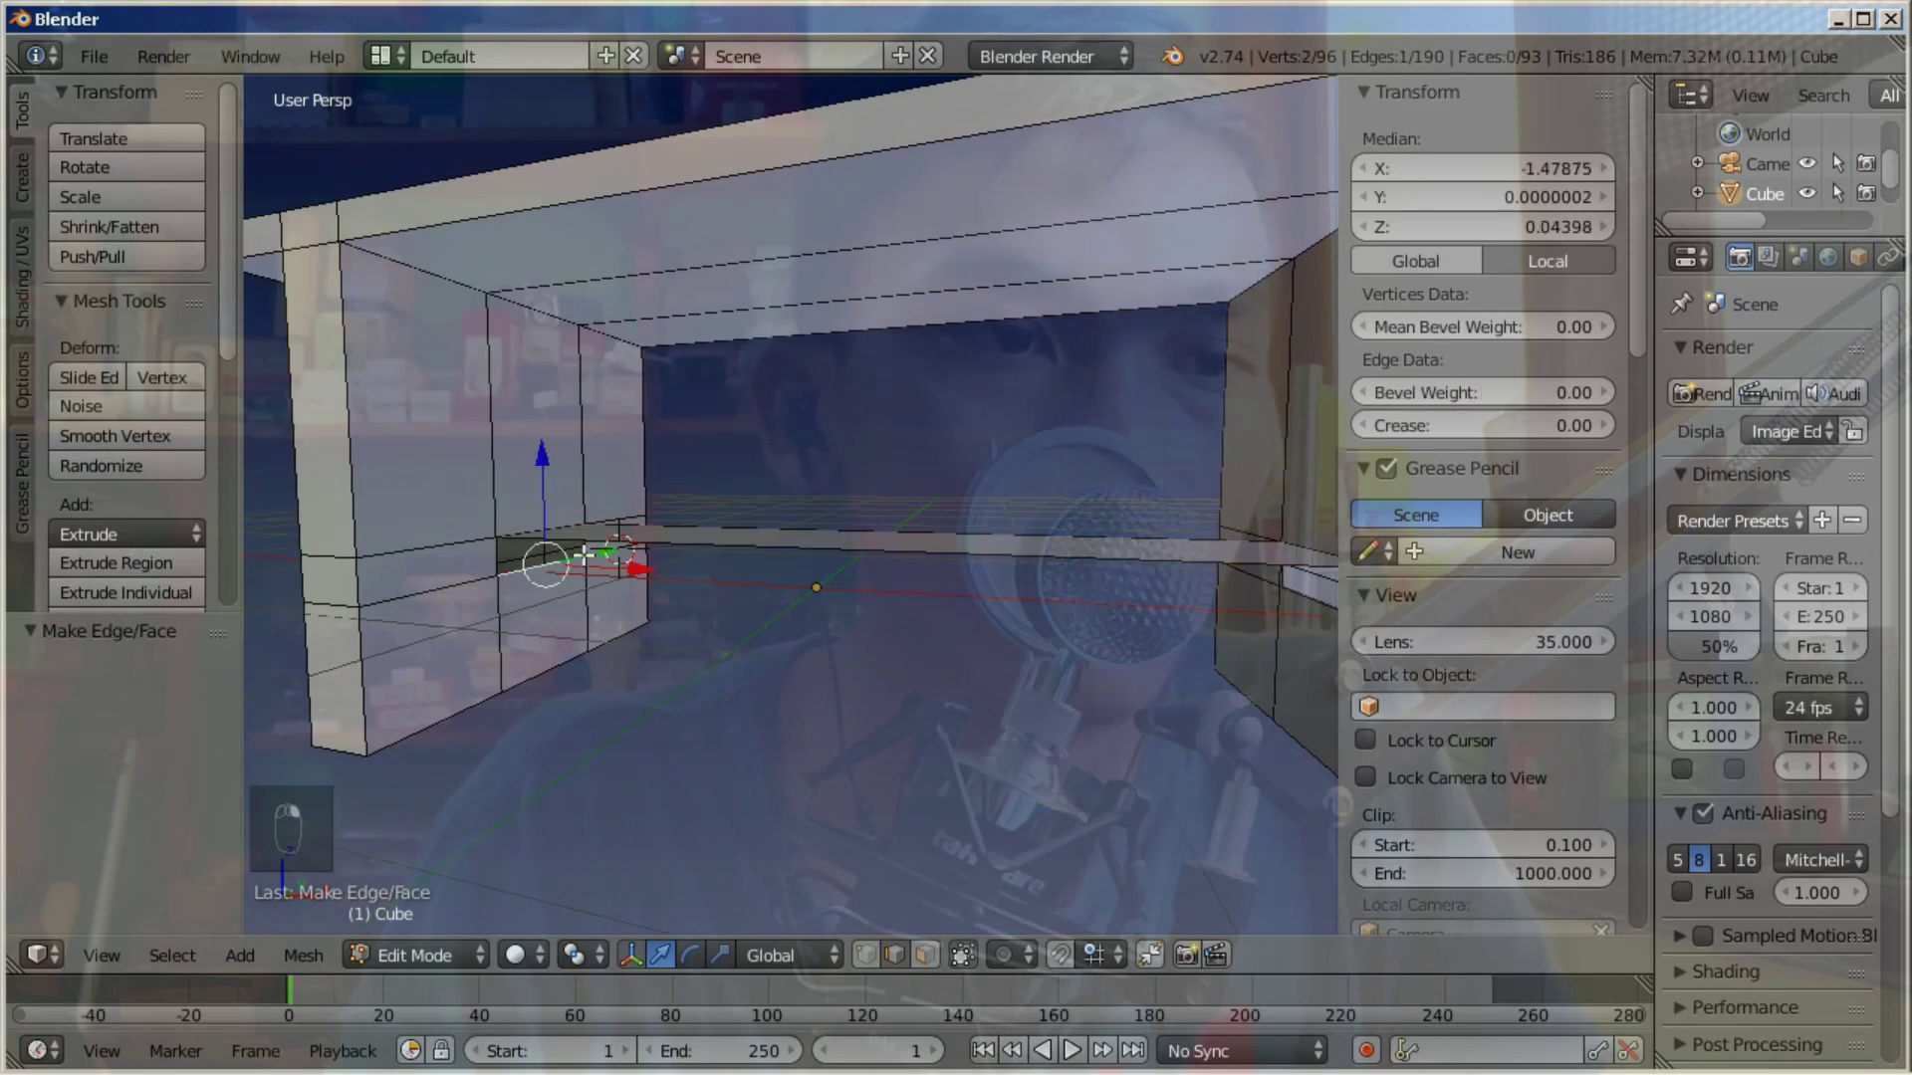
right_click_drag(582, 546, 647, 597)
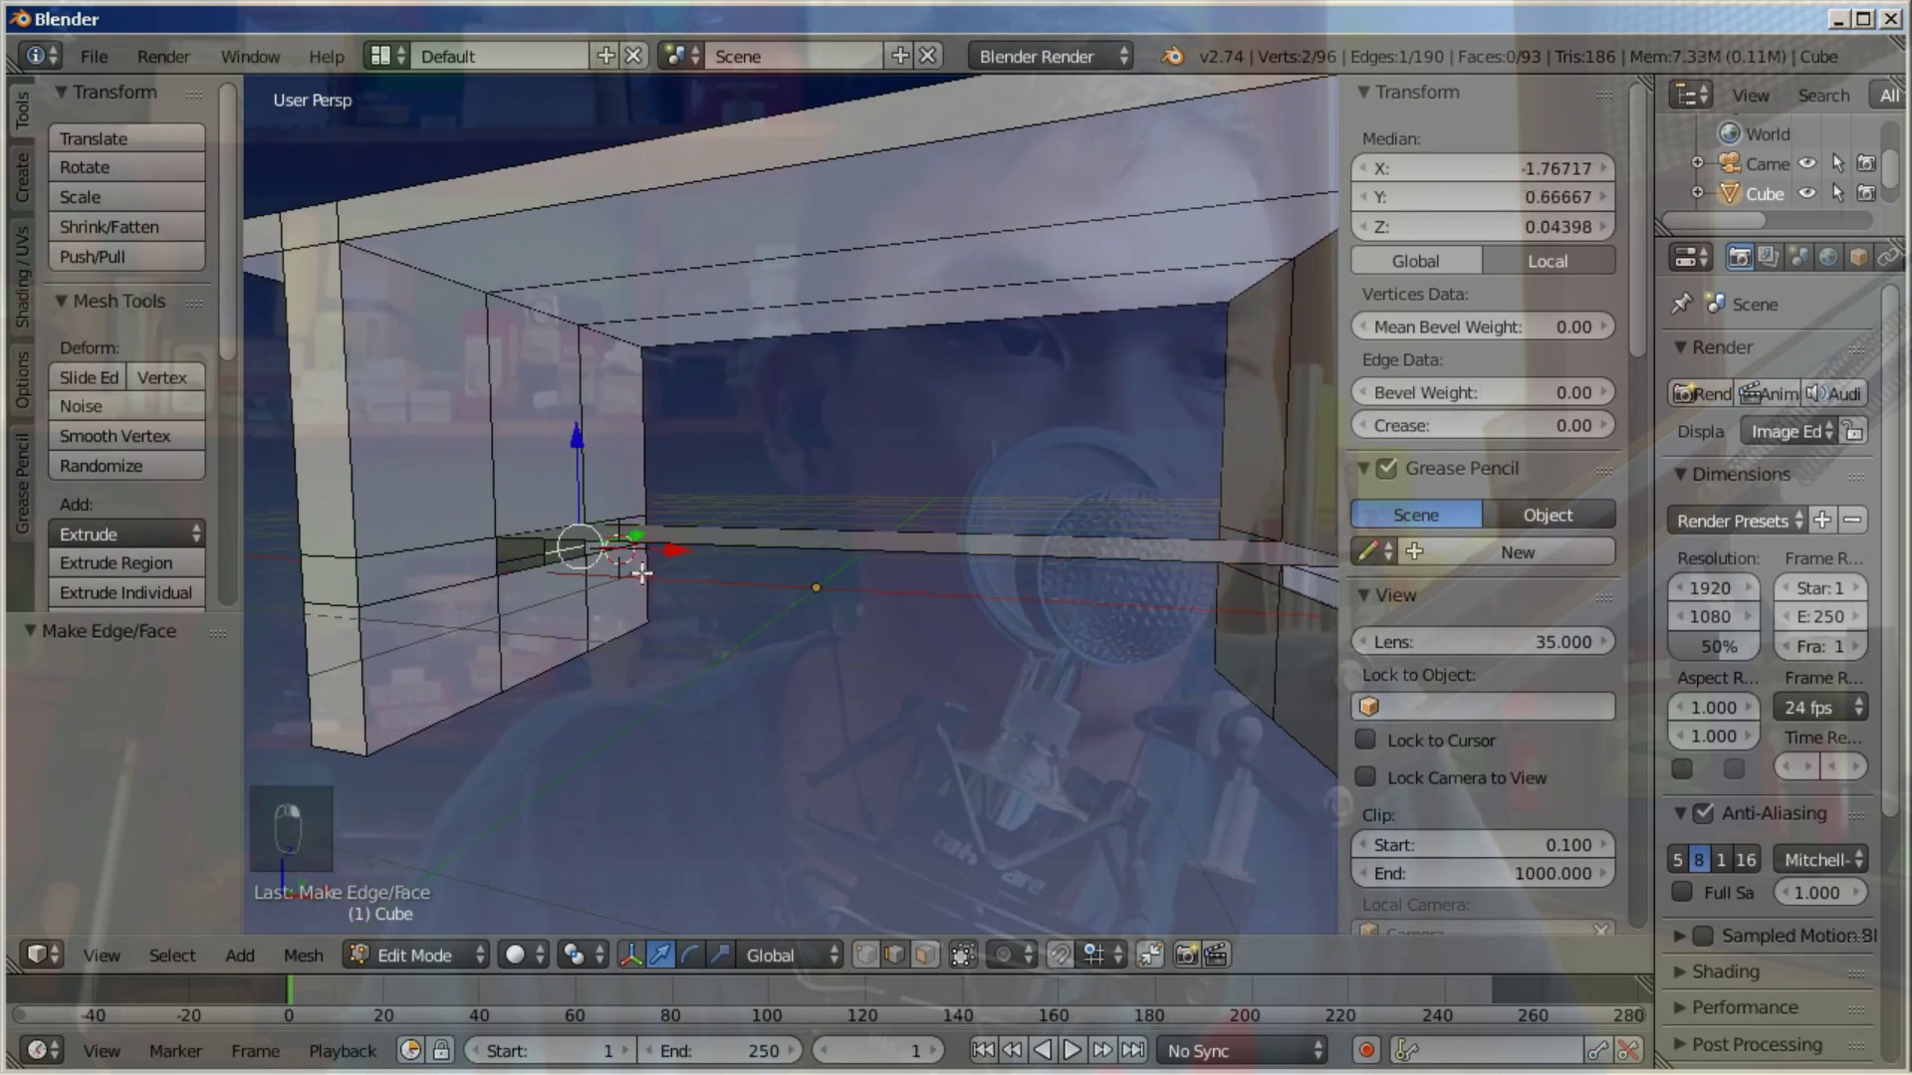
middle_click_drag(642, 575, 580, 573)
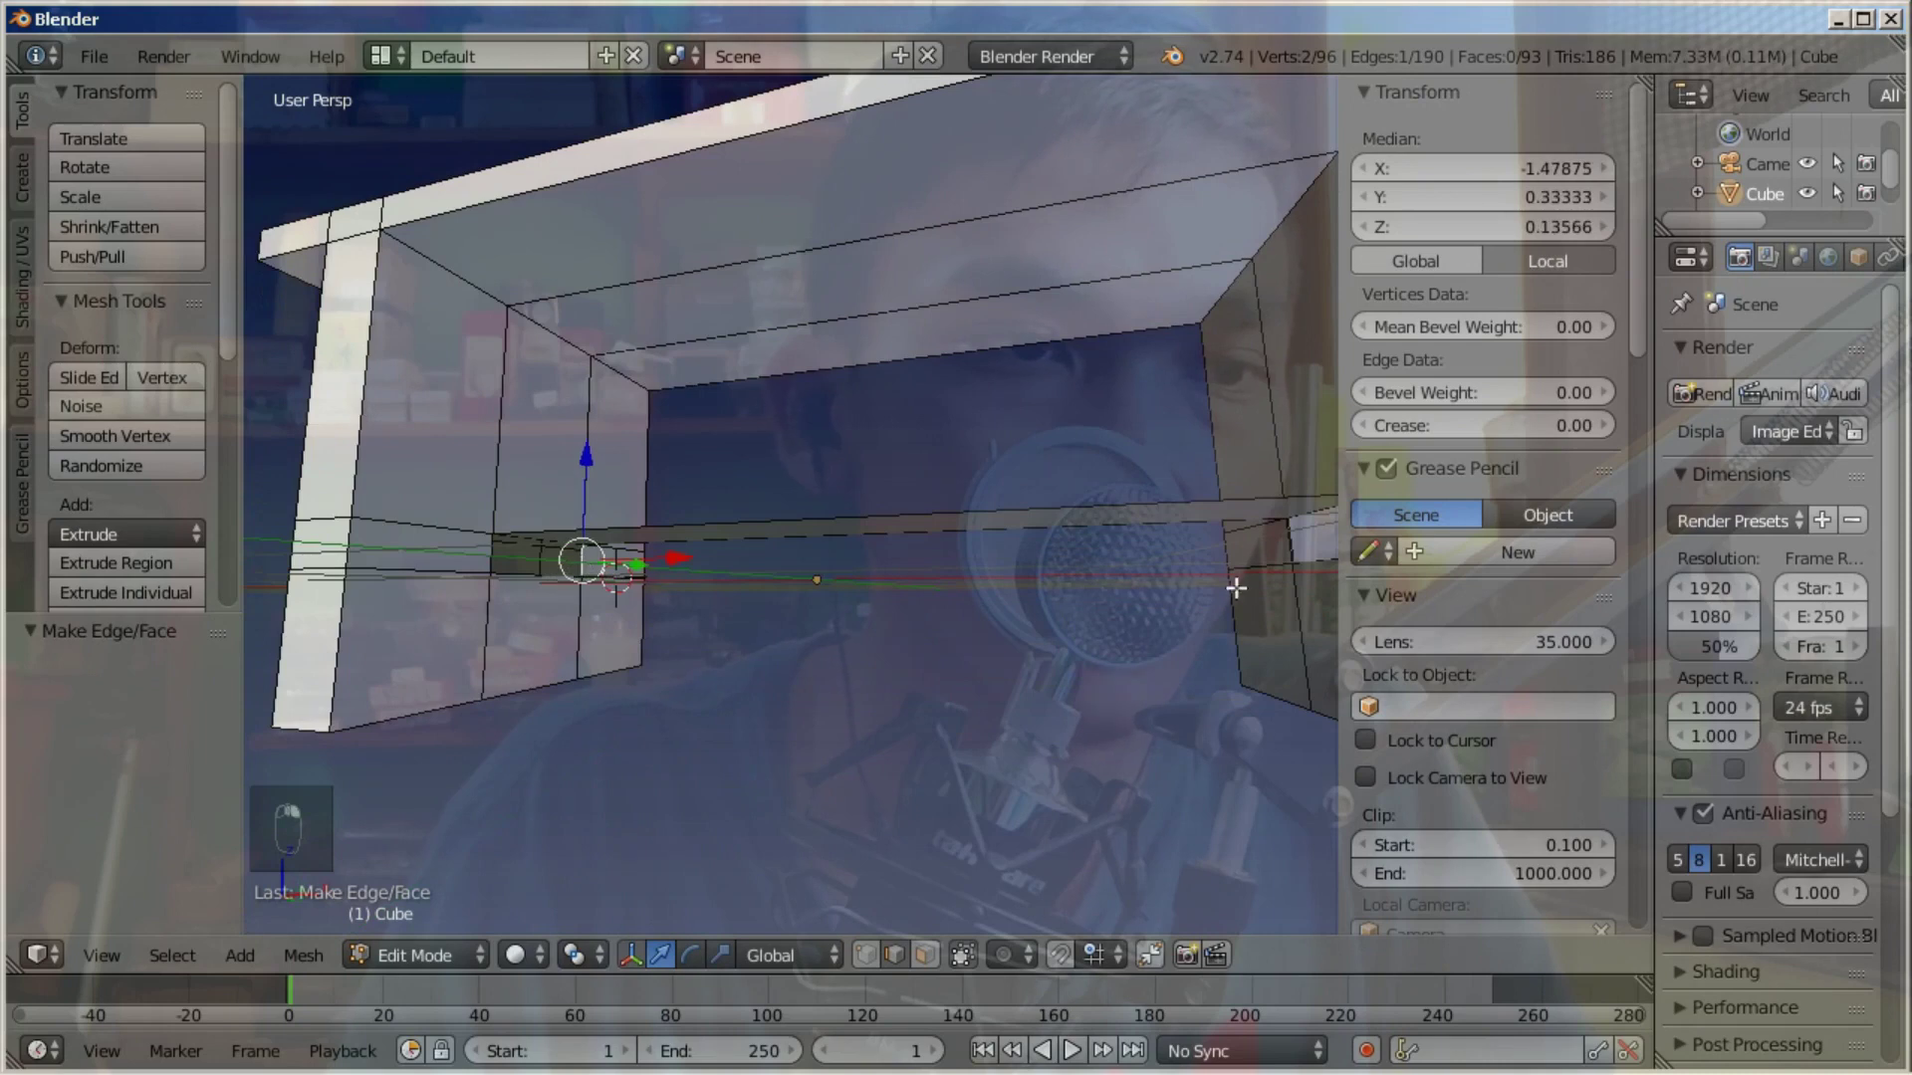
right_click(1285, 541, "shift")
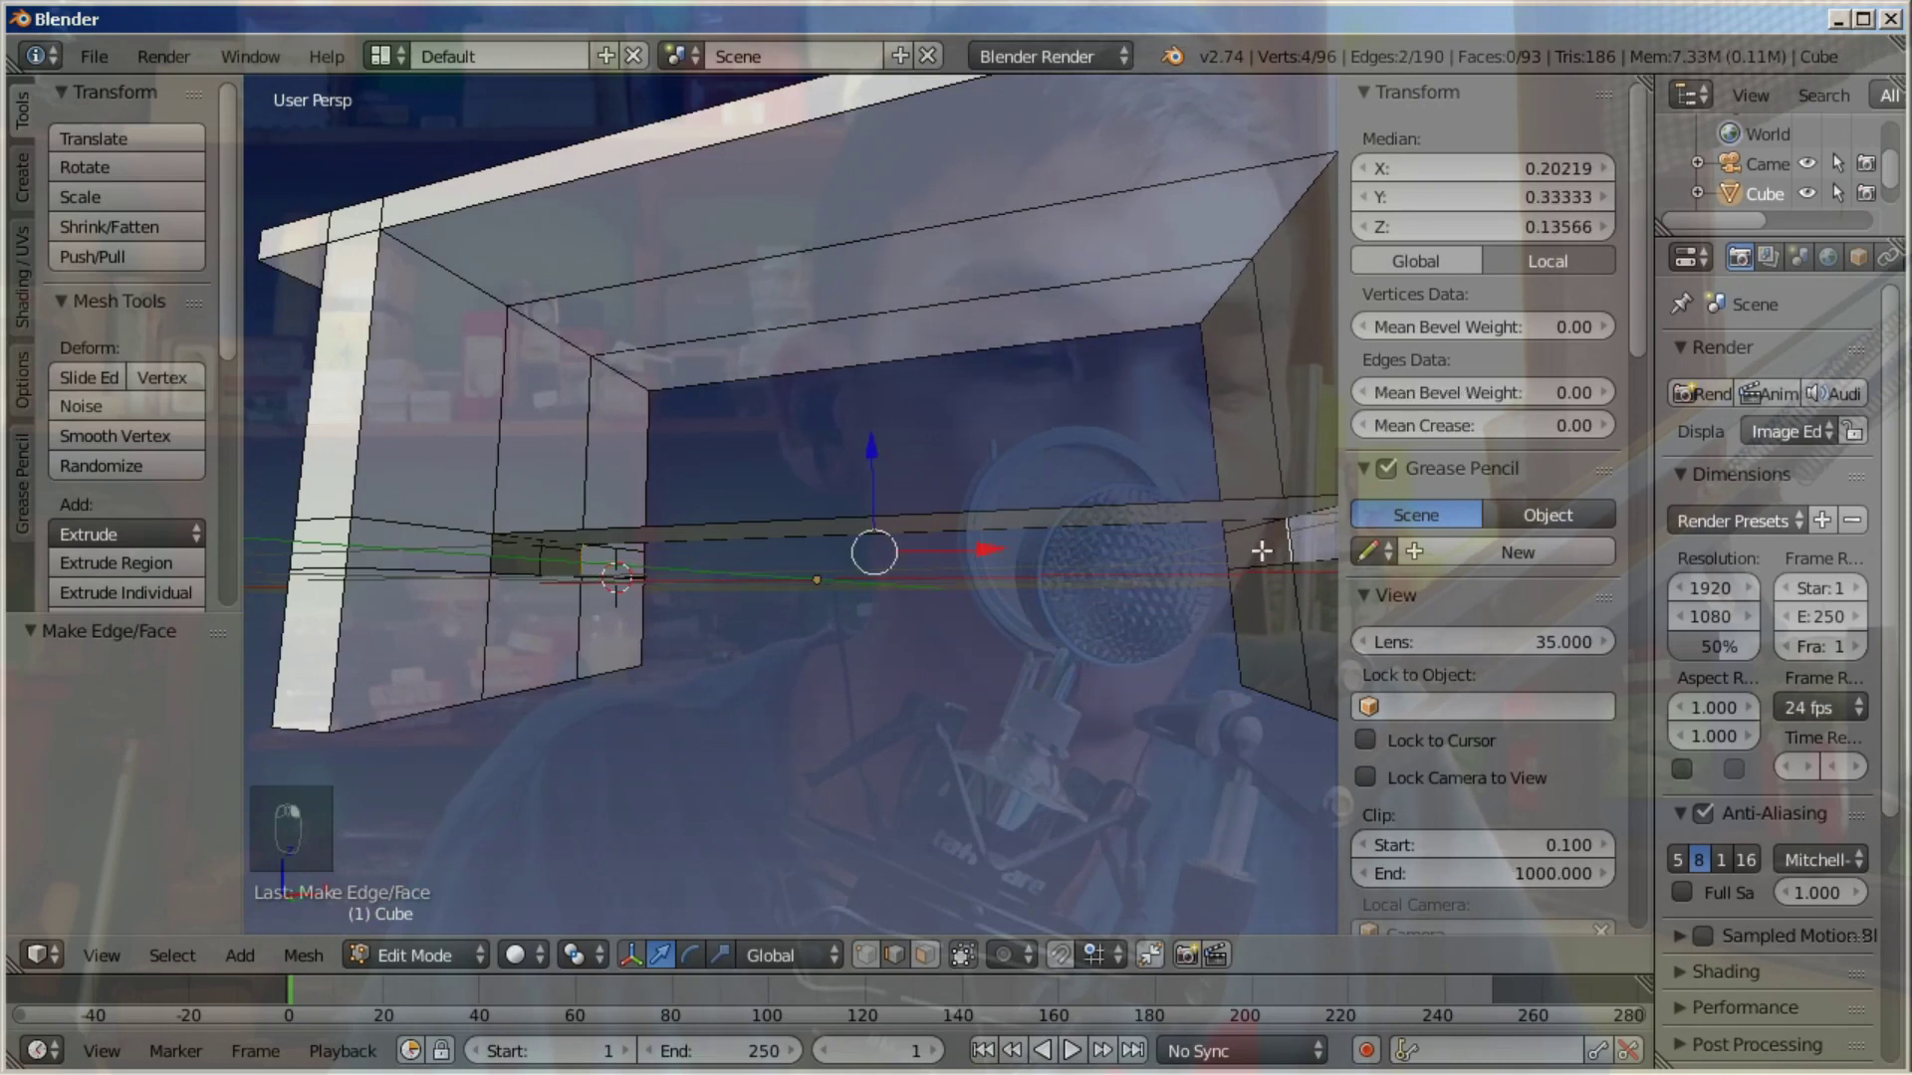
key("f")
middle_click_drag(835, 775, 849, 794)
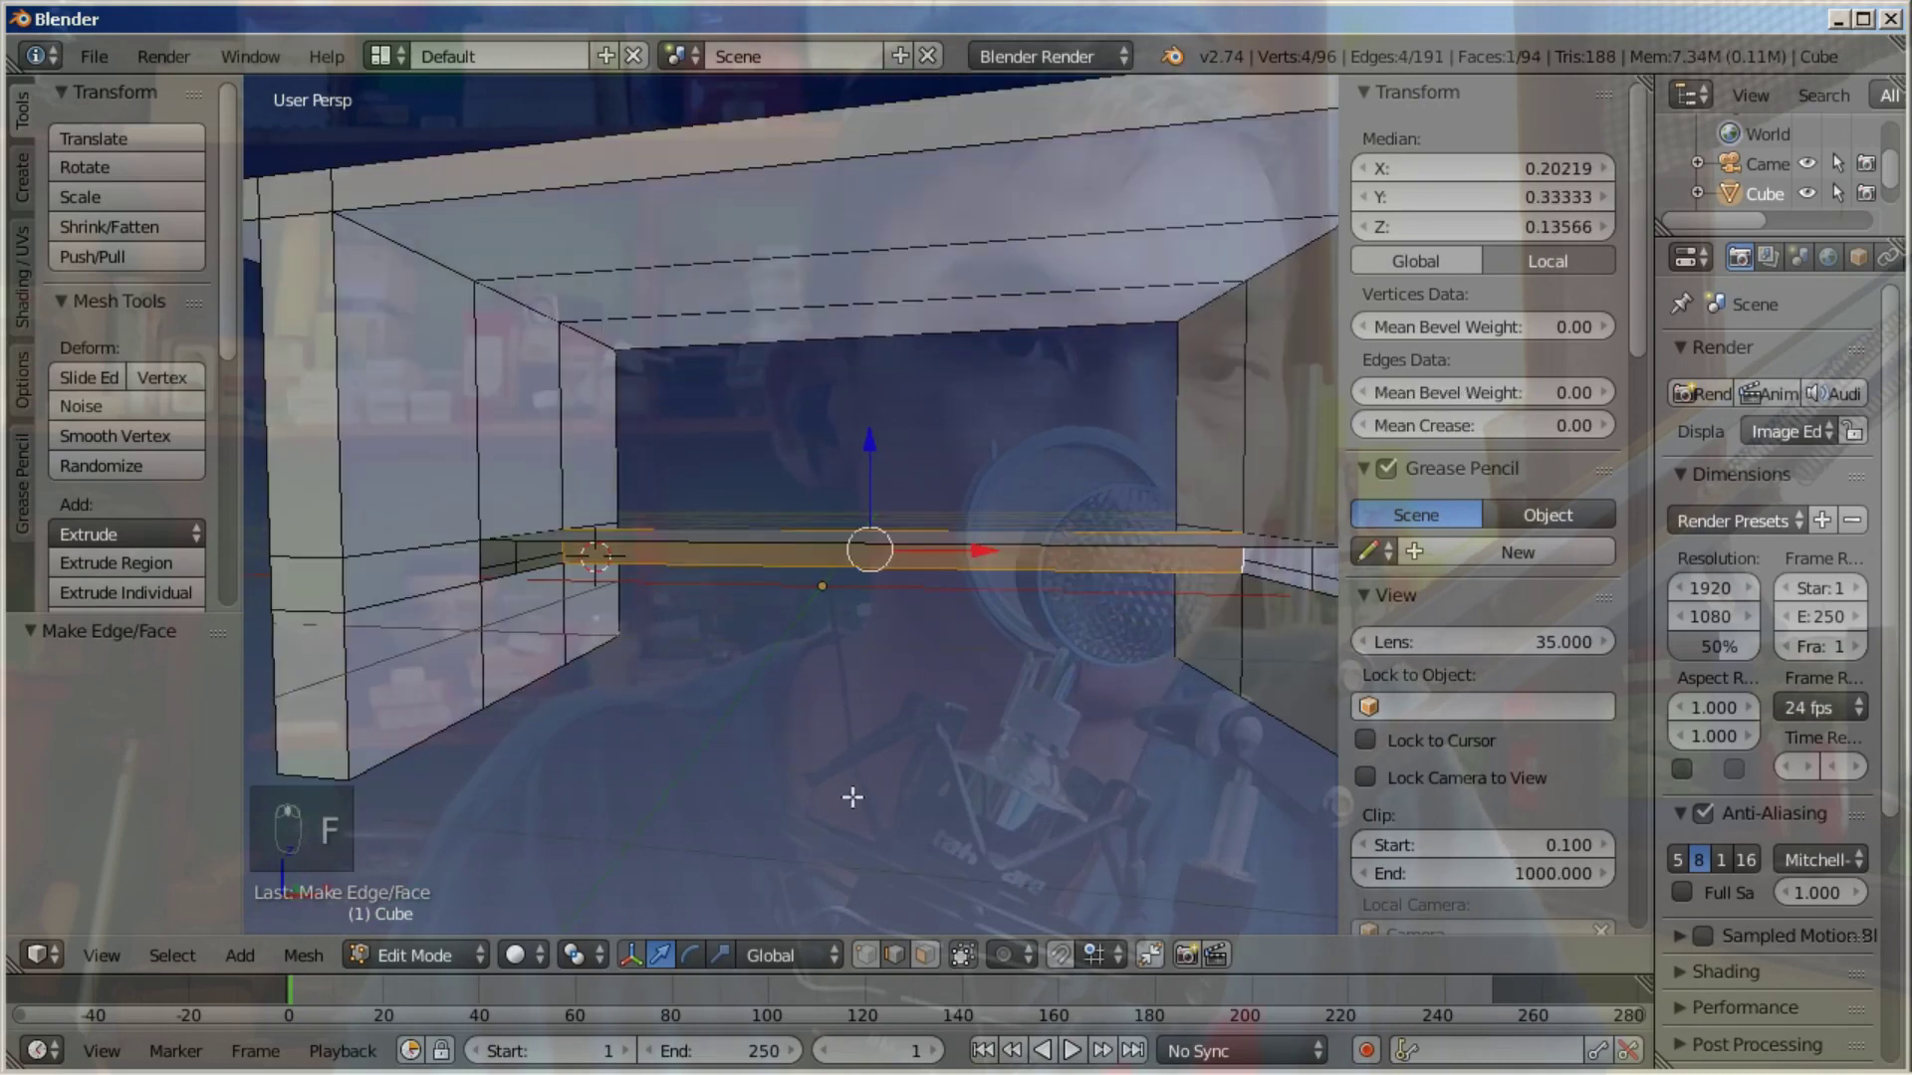
Fill a face between the lower edges of the two leg openings to form the crossbar's underside
right_click(1311, 581)
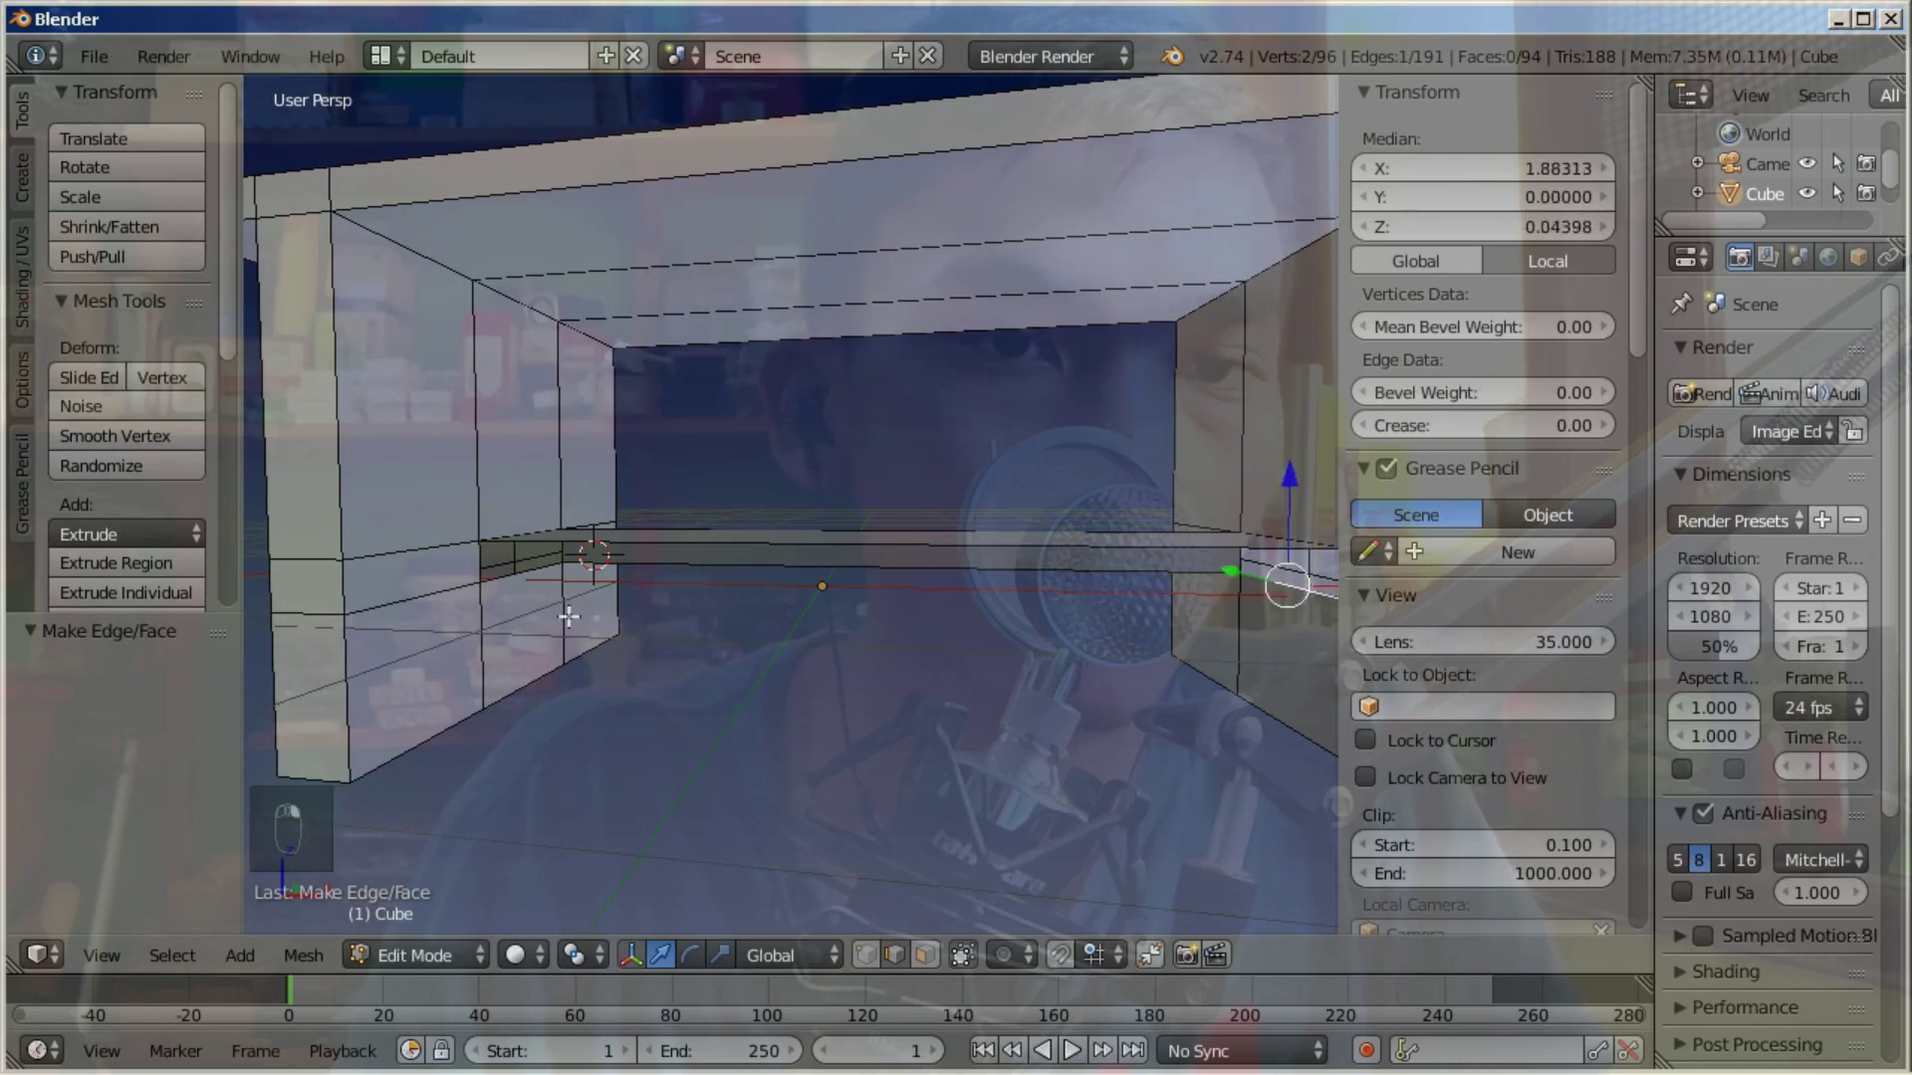
right_click(515, 570, "shift")
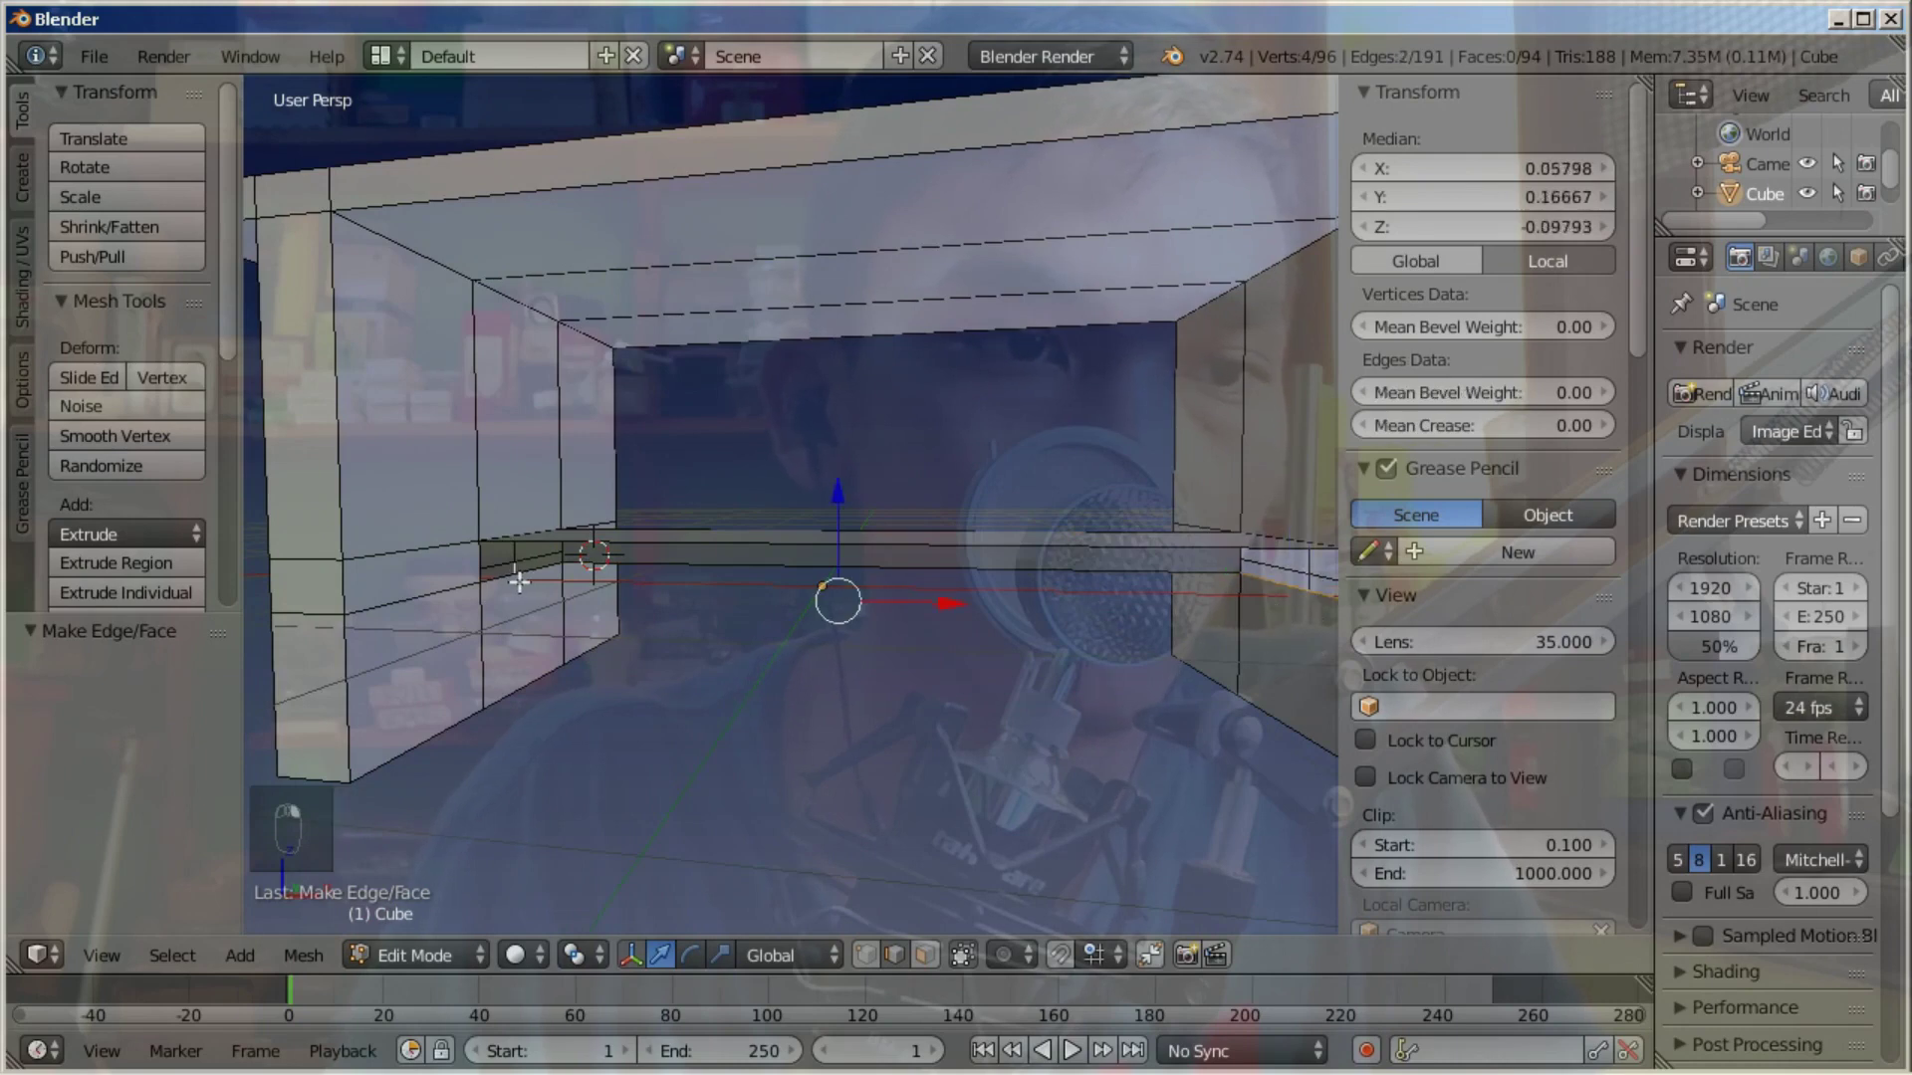
right_click(519, 576)
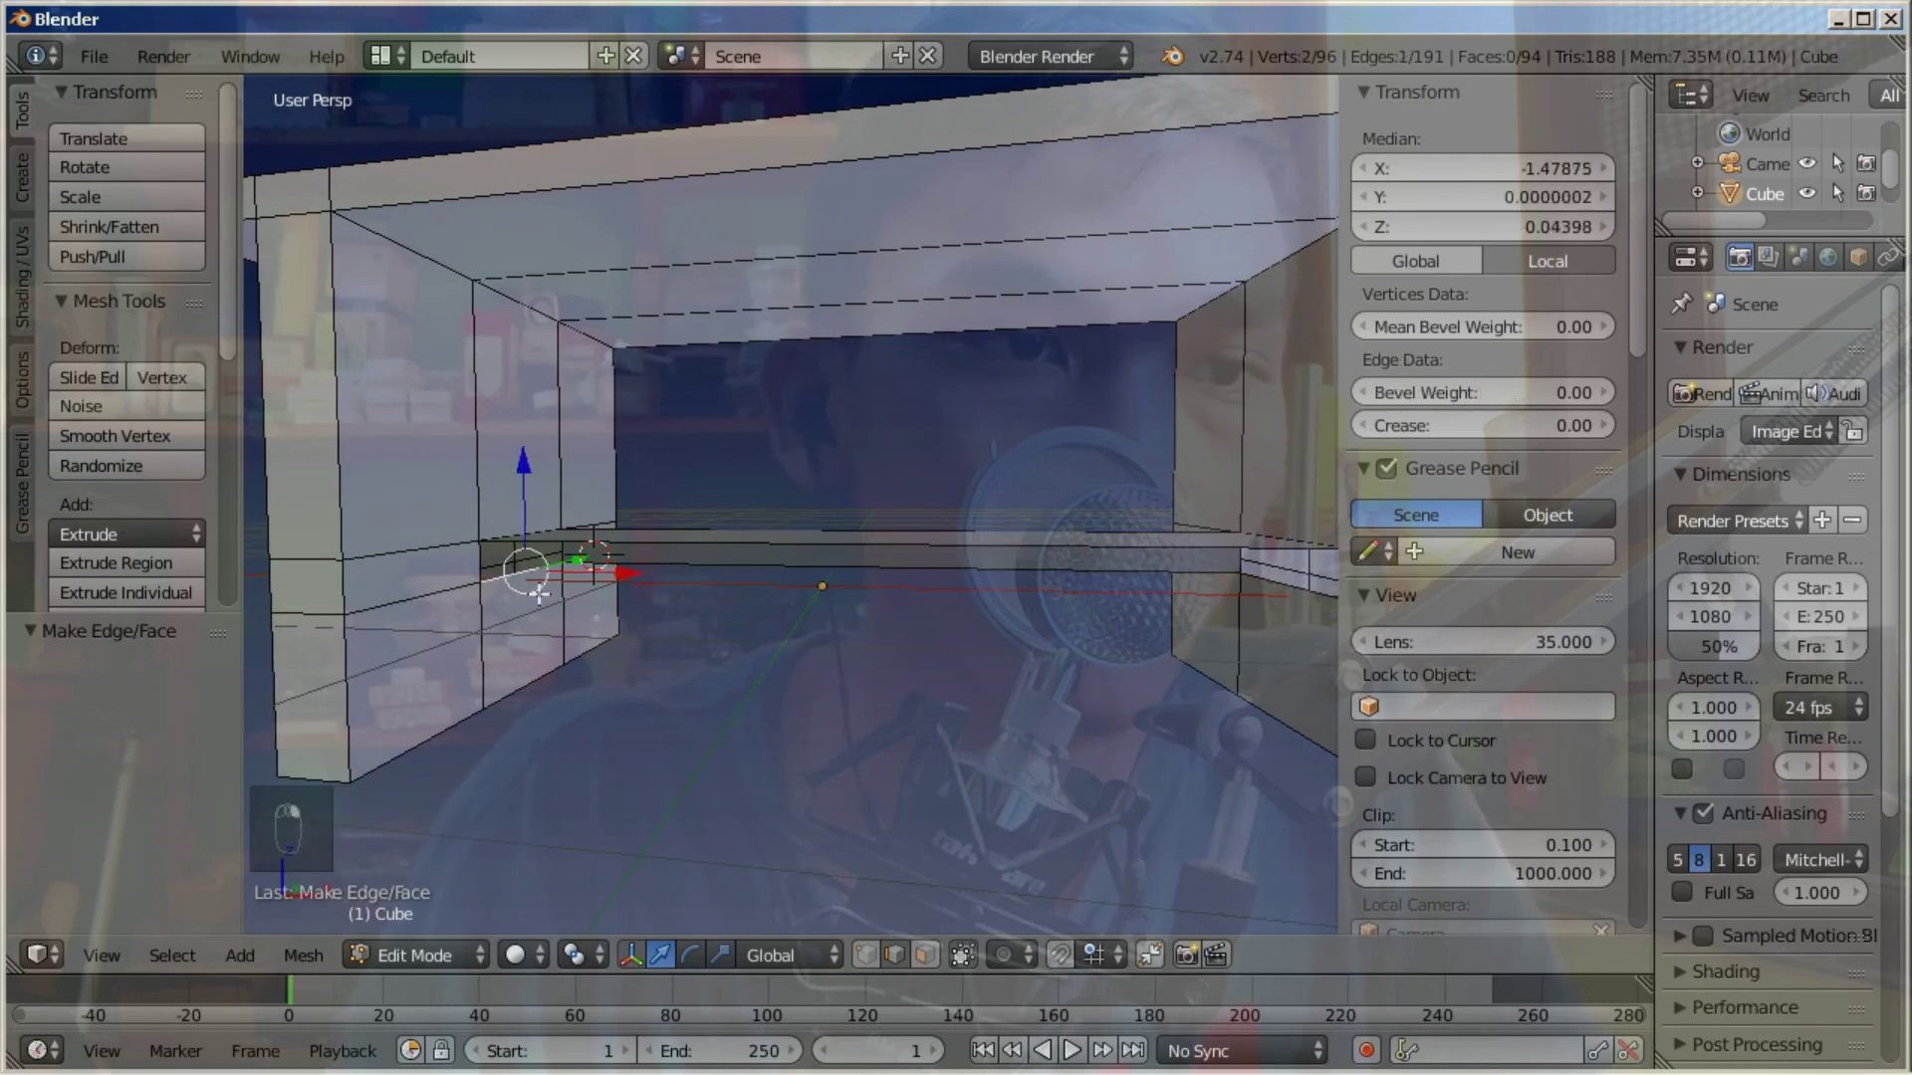
right_click(1306, 587, "shift")
key("f")
middle_click_drag(647, 701, 624, 687)
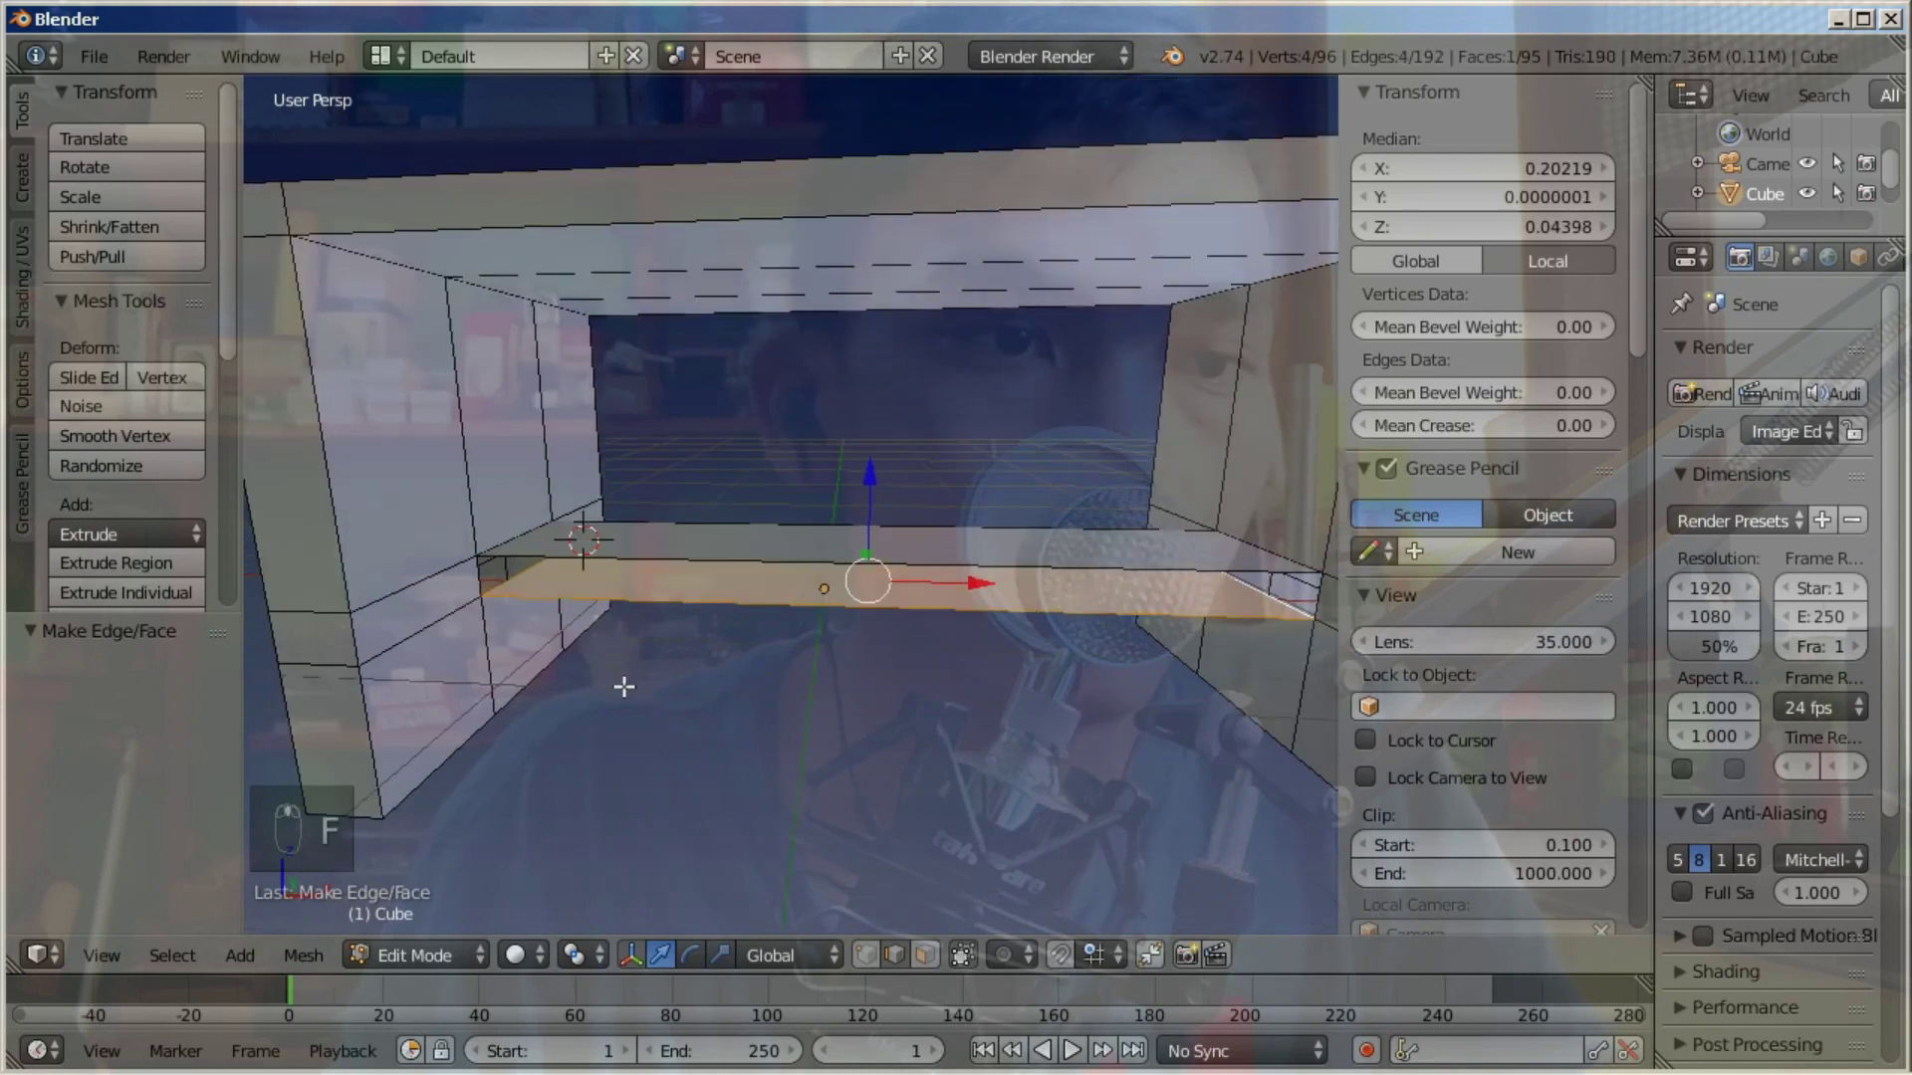
Close the crossbar with a face between the negative-Y vertical edges of the two leg openings
right_click(487, 565)
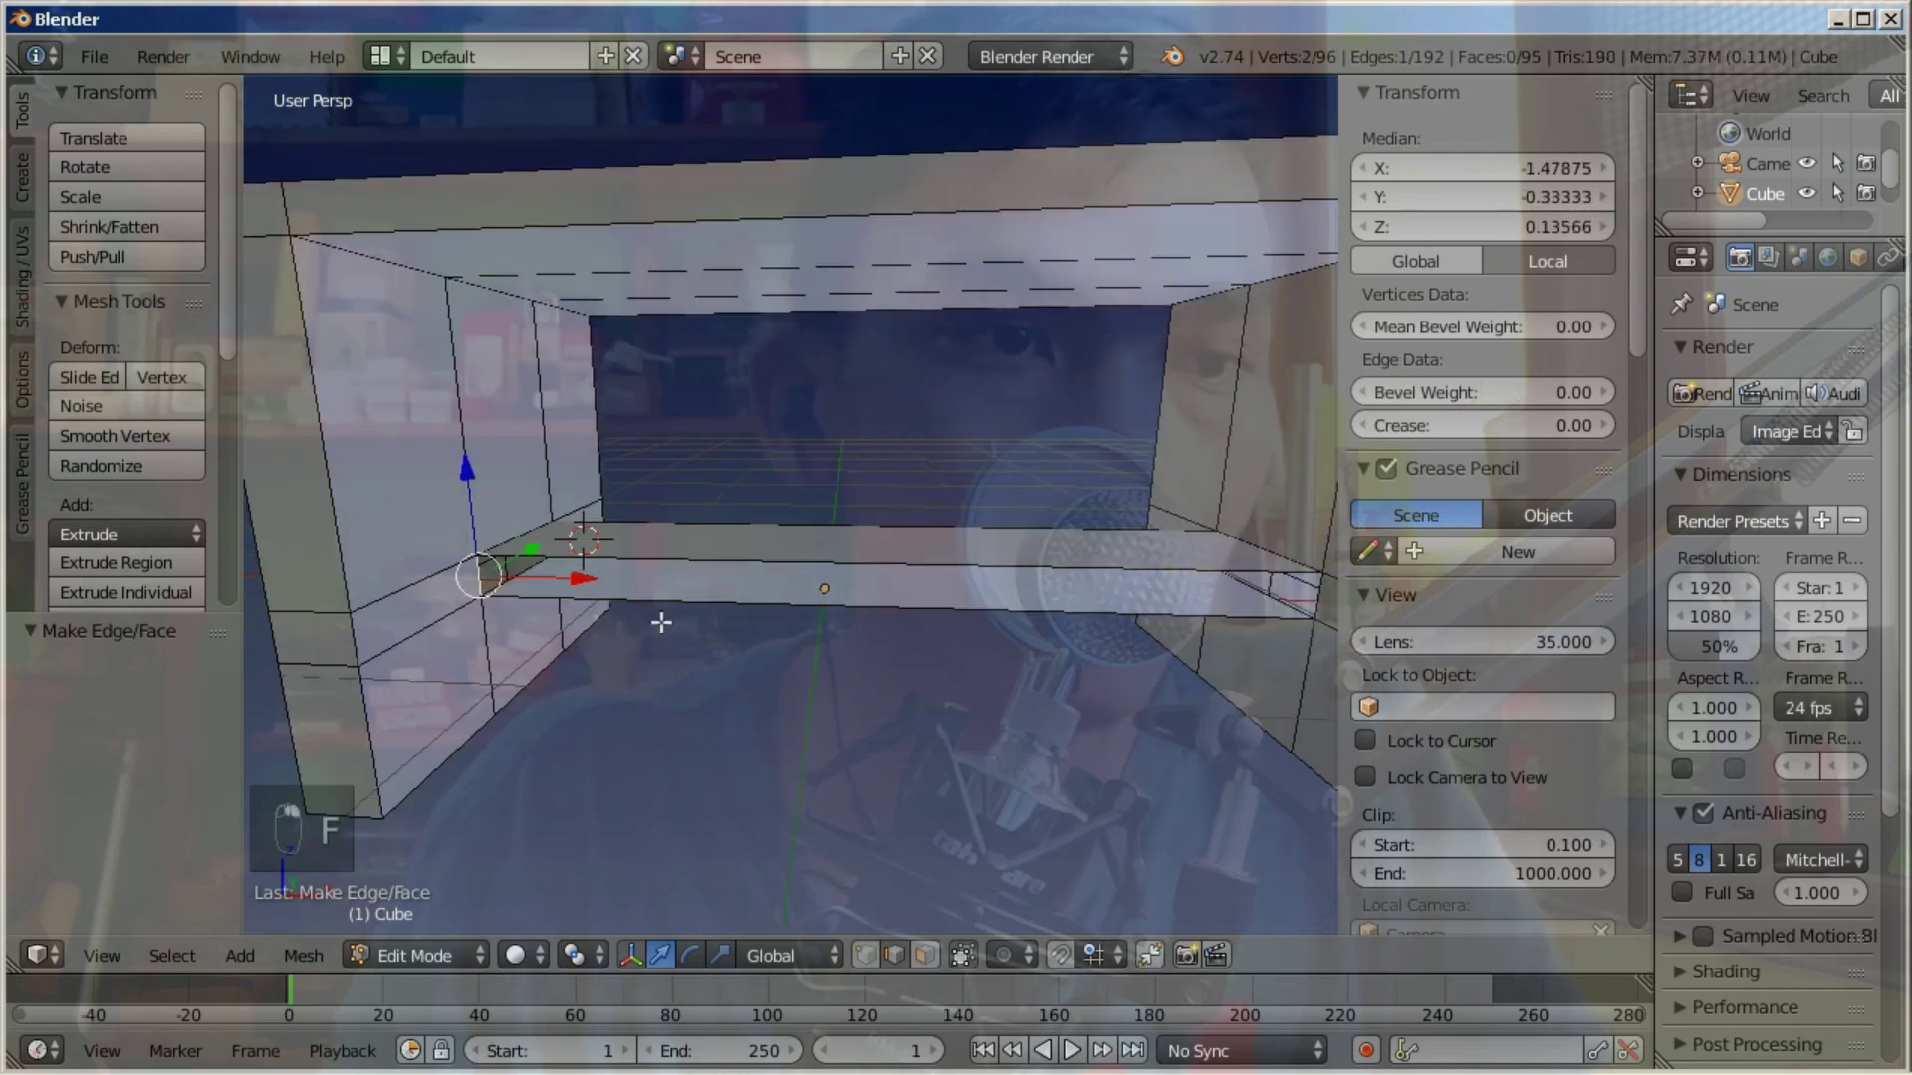
right_click(1312, 602, "shift")
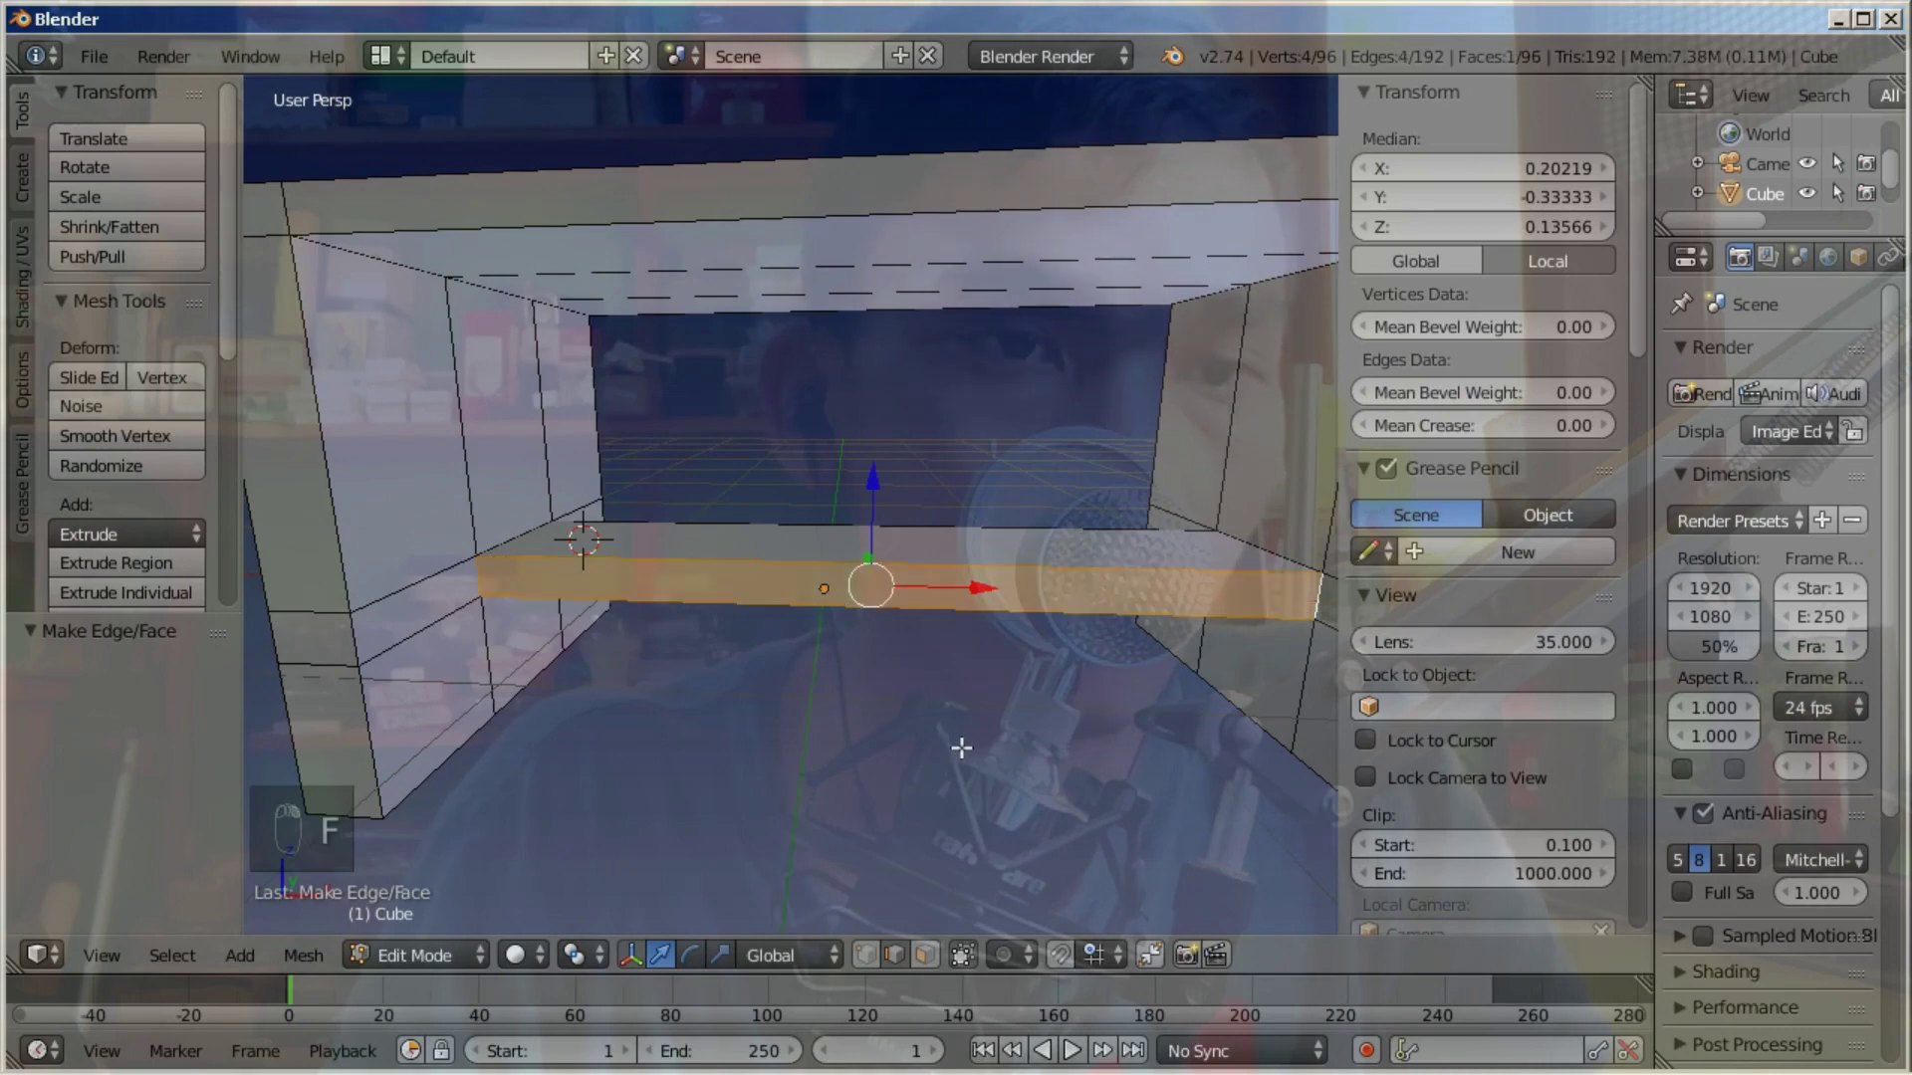
middle_click_drag(961, 747, 551, 494)
scroll(459, 575, "down", 4)
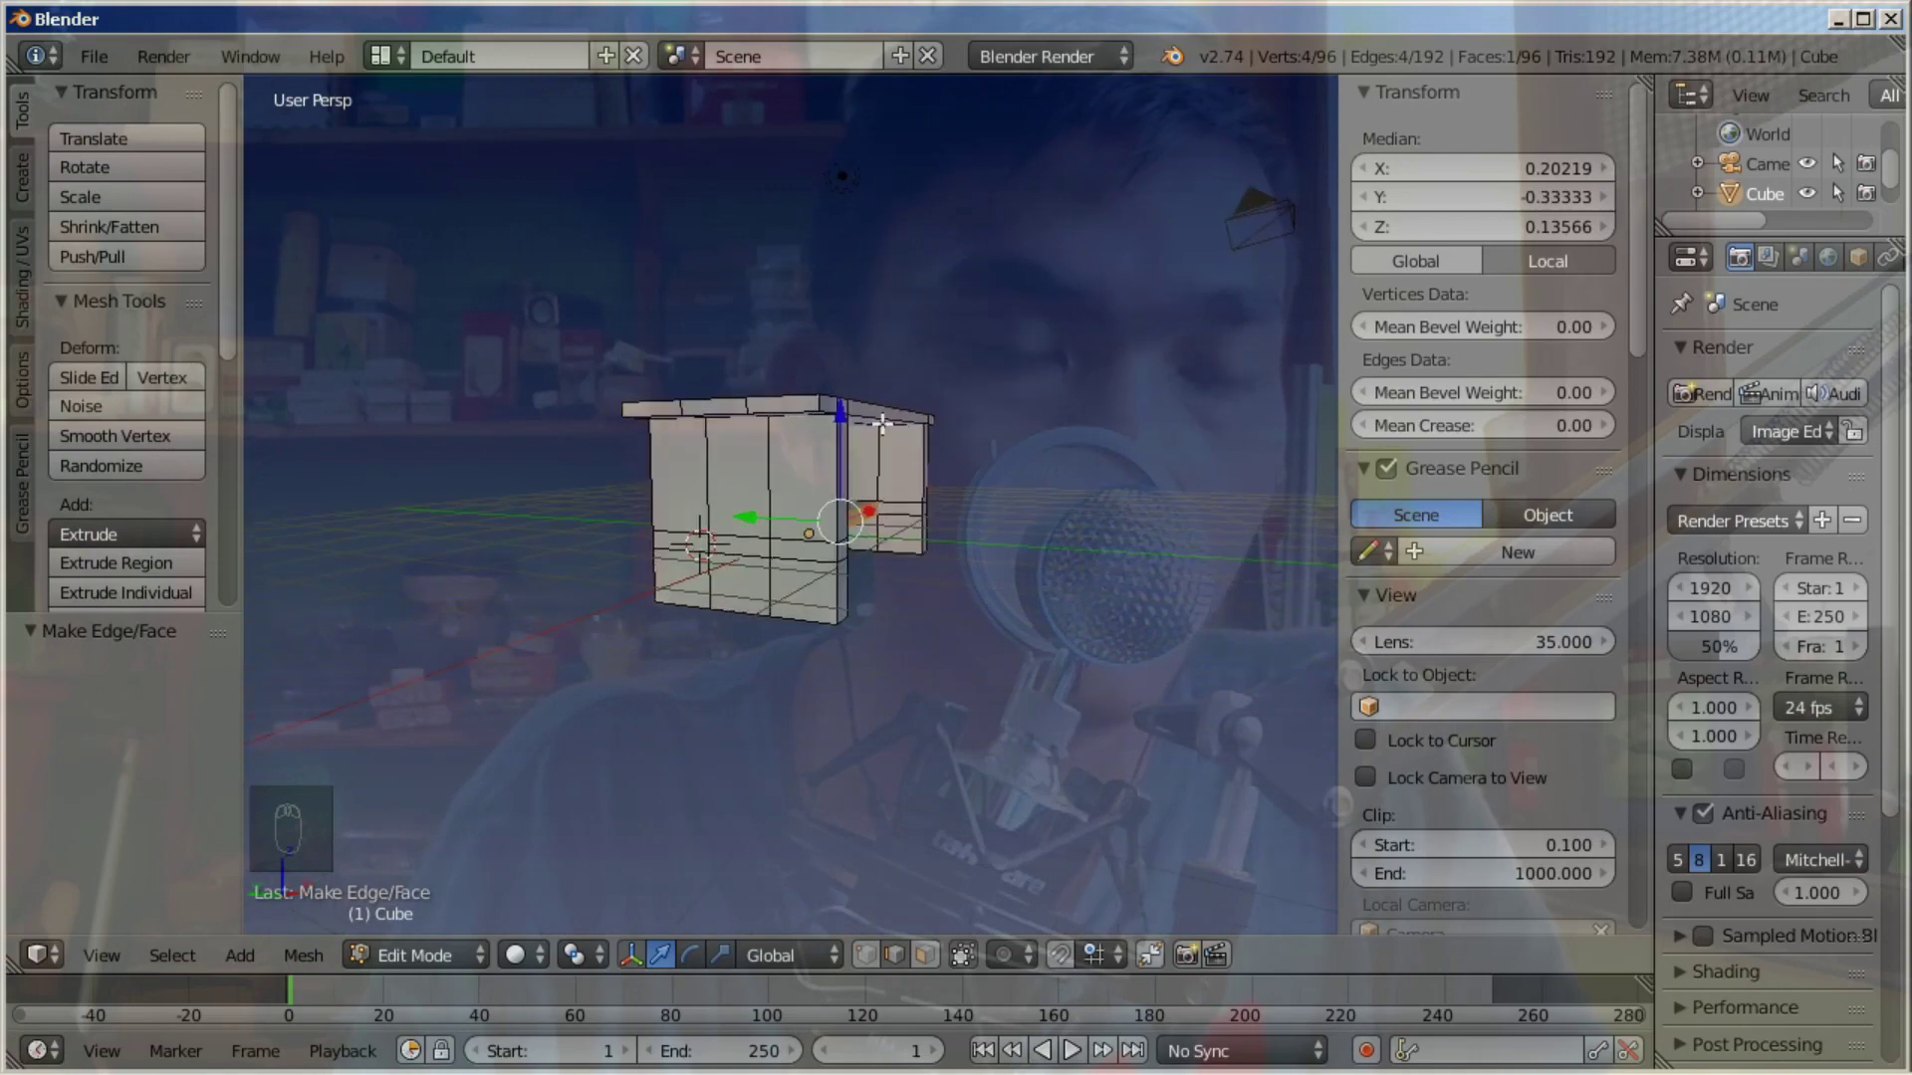
Select the whole table mesh, widen the properties editor and add a Bevel modifier to the table
scroll(883, 423, "up", 4)
middle_click_drag(814, 414, 1227, 637)
middle_click_drag(908, 598, 836, 683)
middle_click_drag(923, 736, 1106, 549)
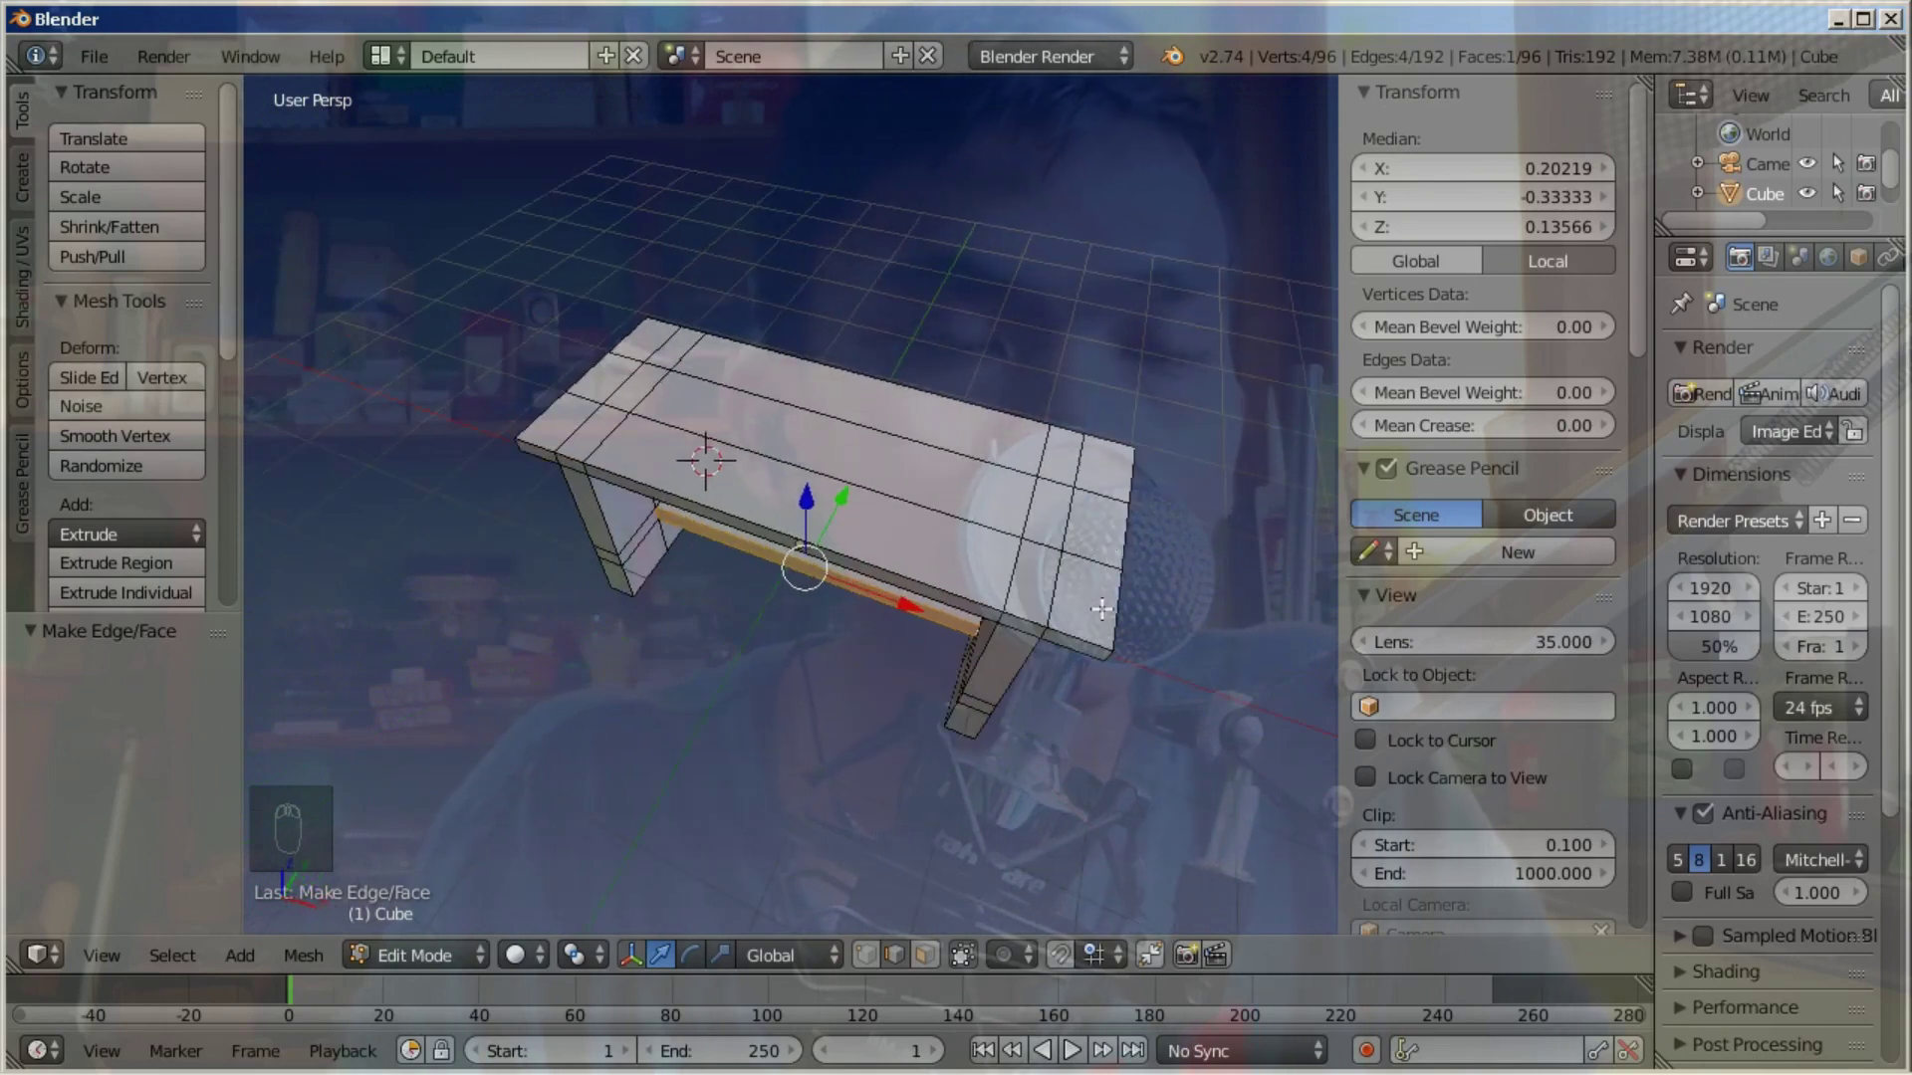
key("a")
key("a")
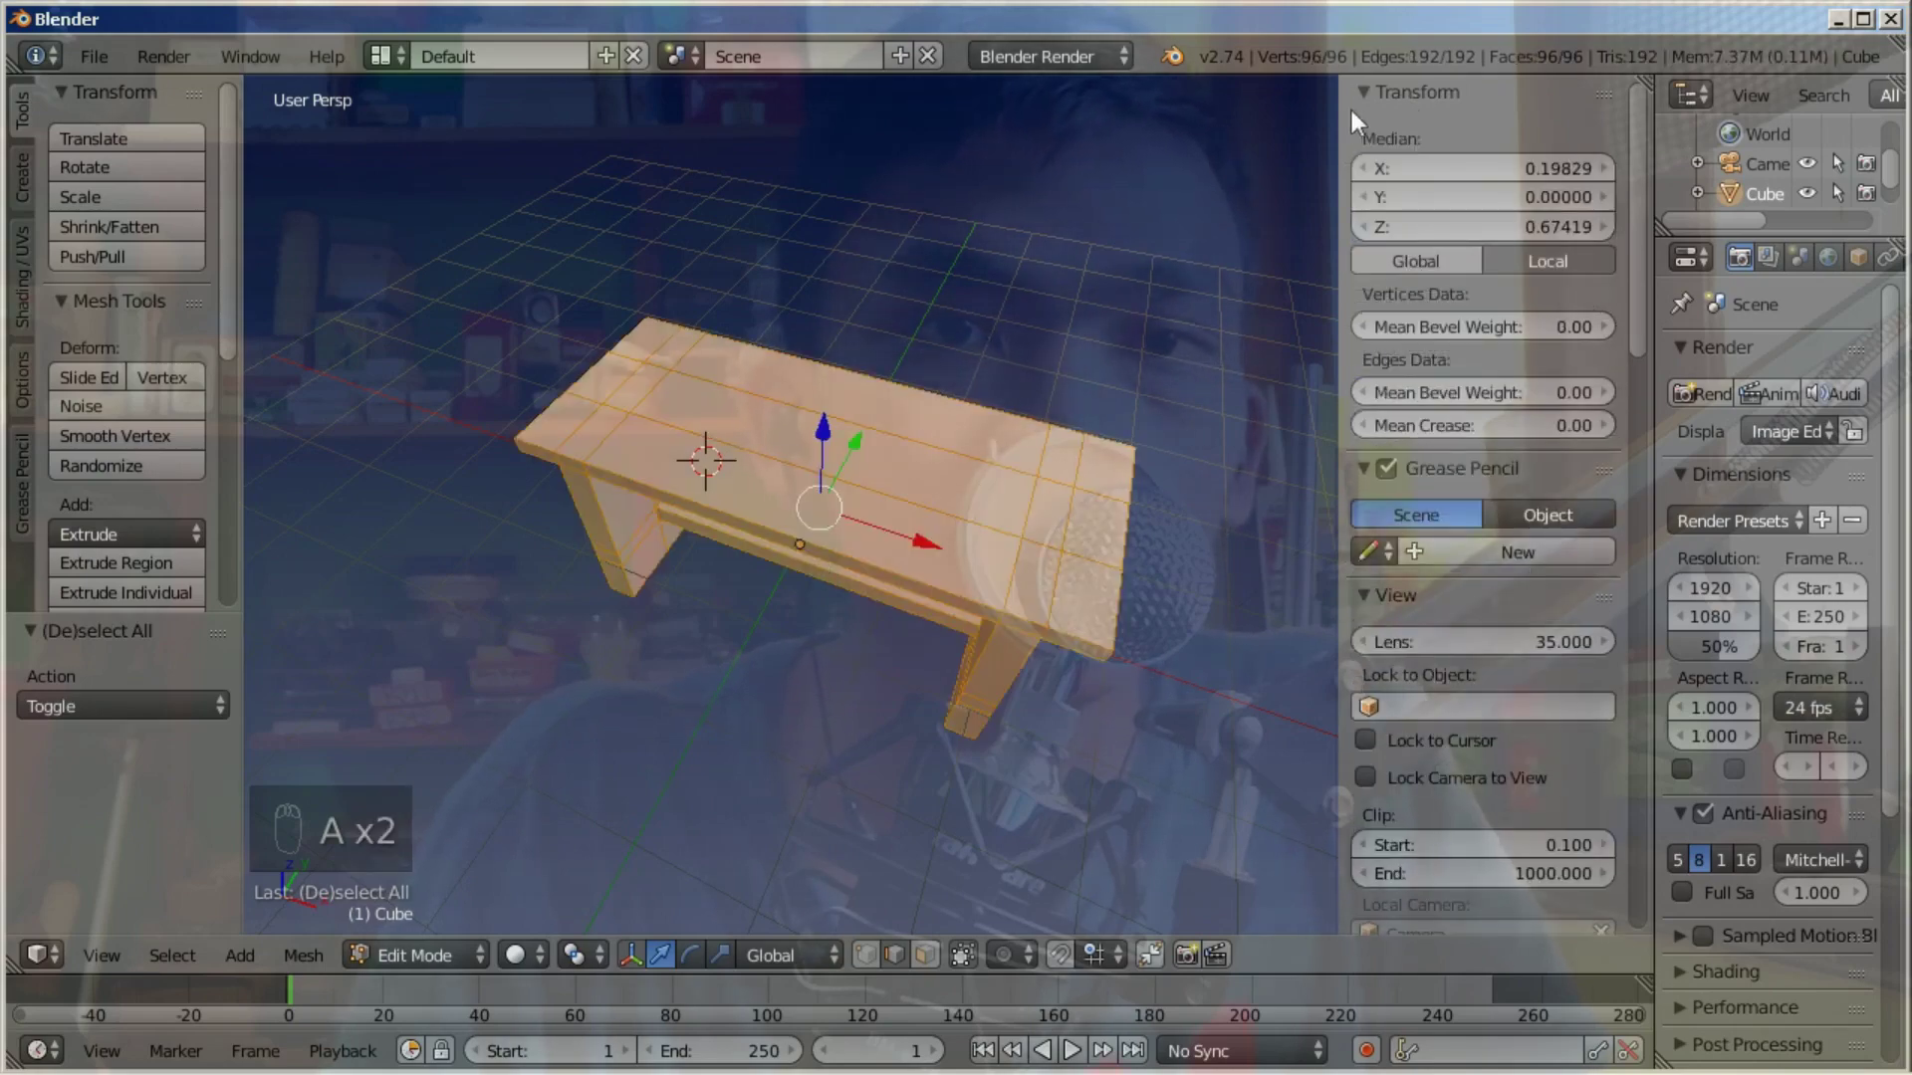
left_click_drag(1352, 111, 1095, 169)
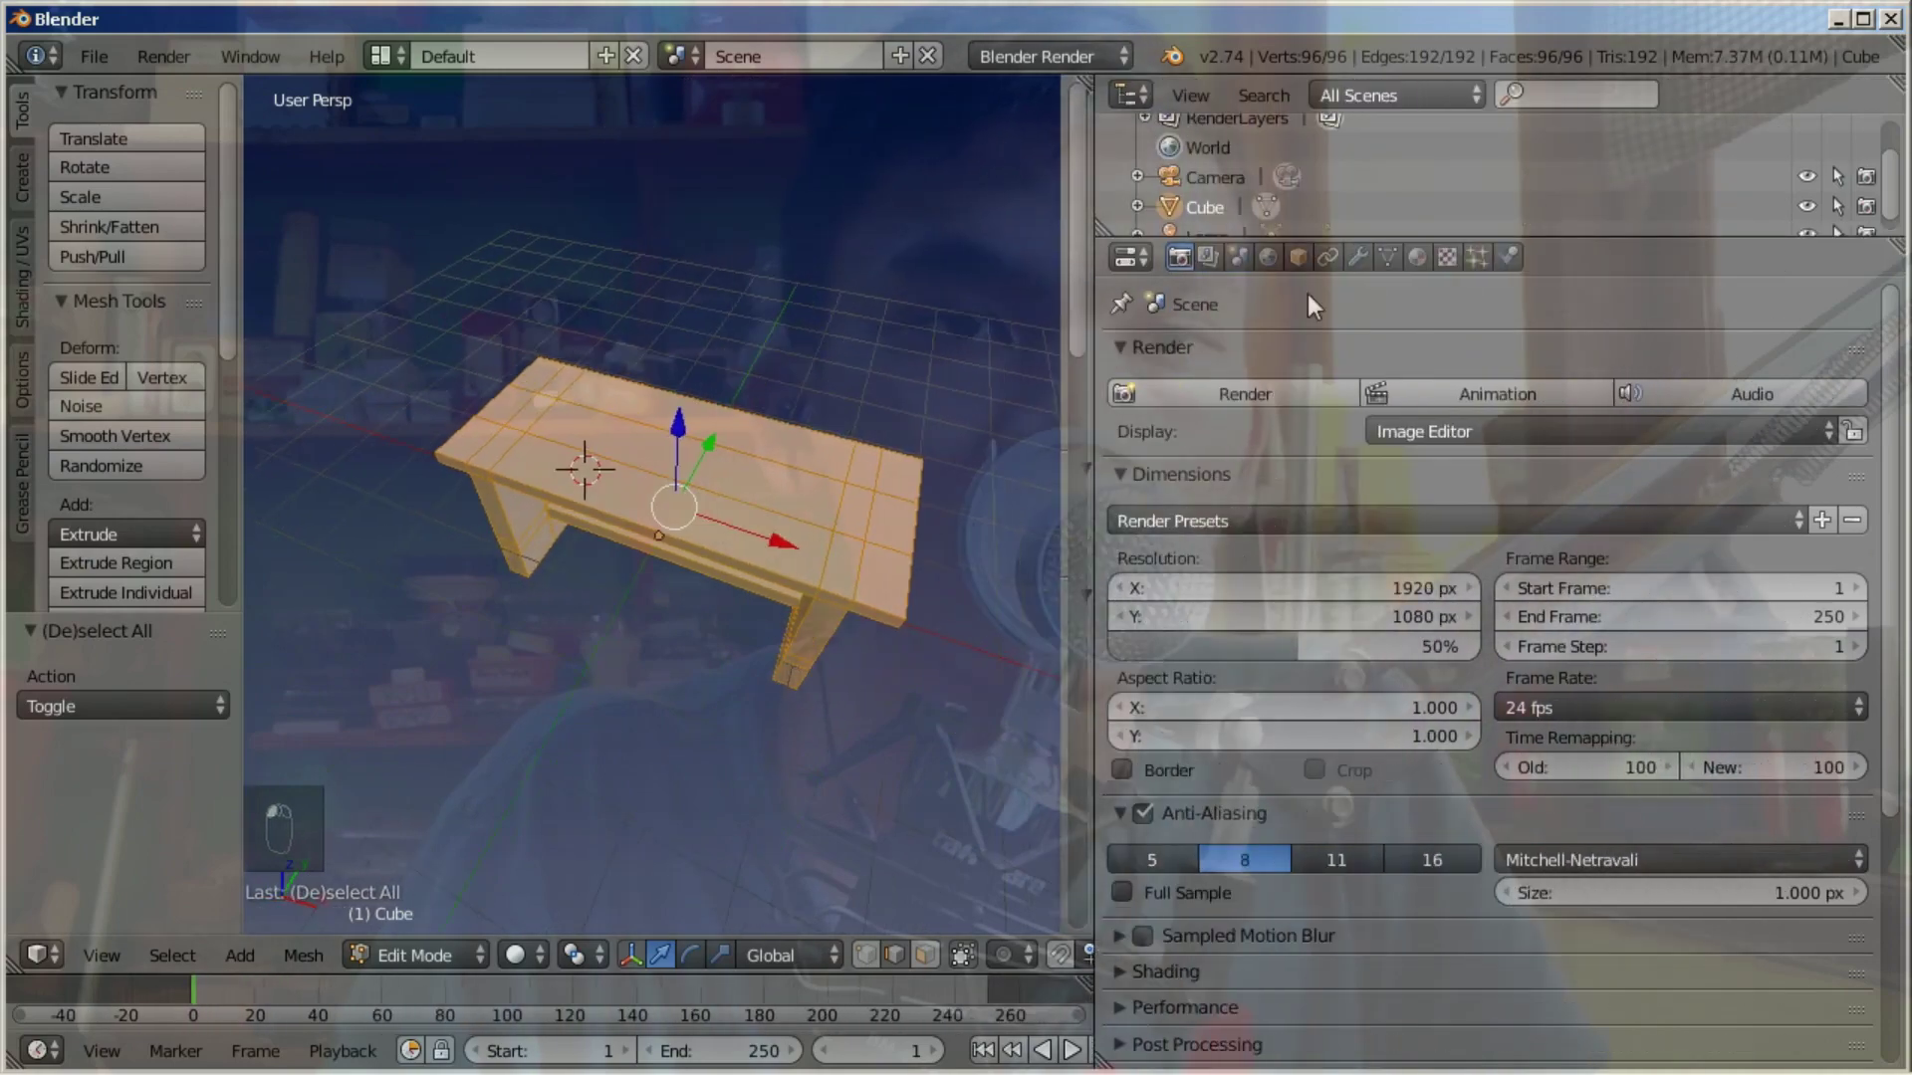
left_click(1354, 257)
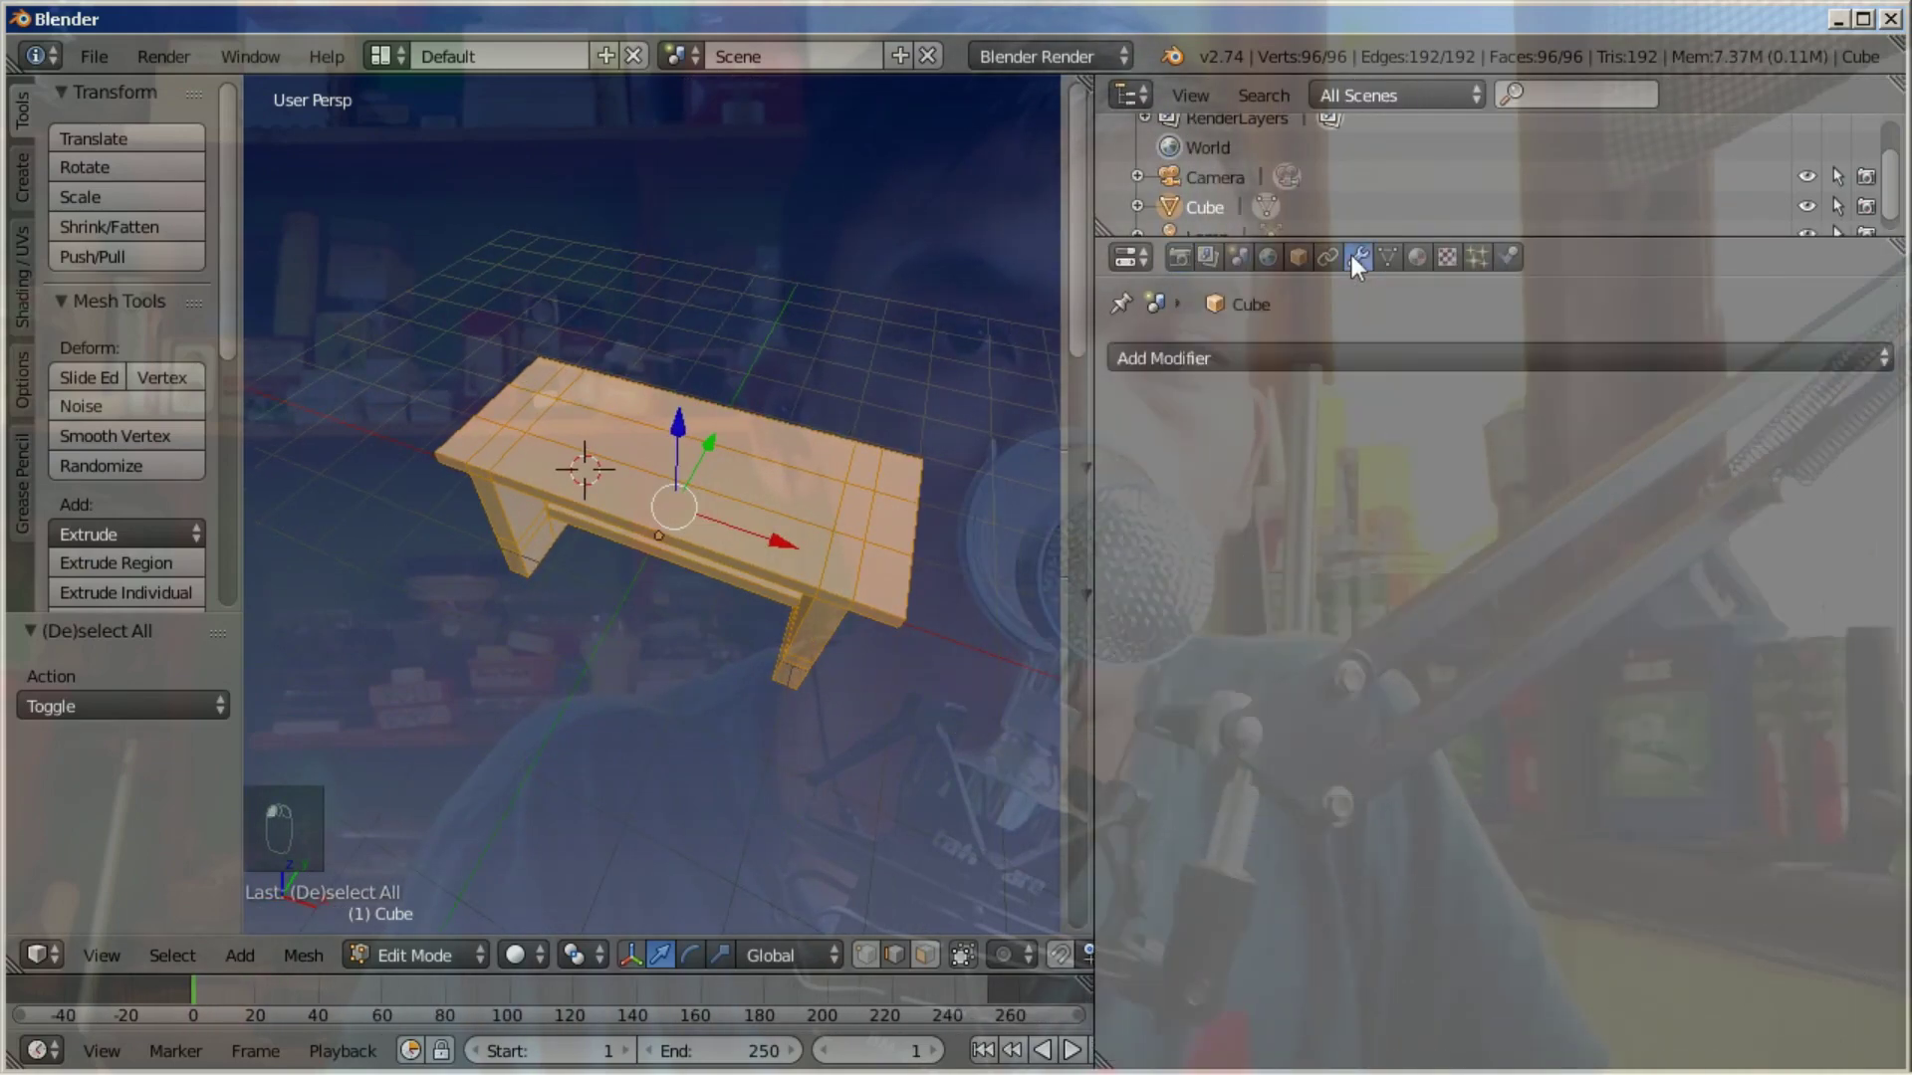
left_click(1243, 354)
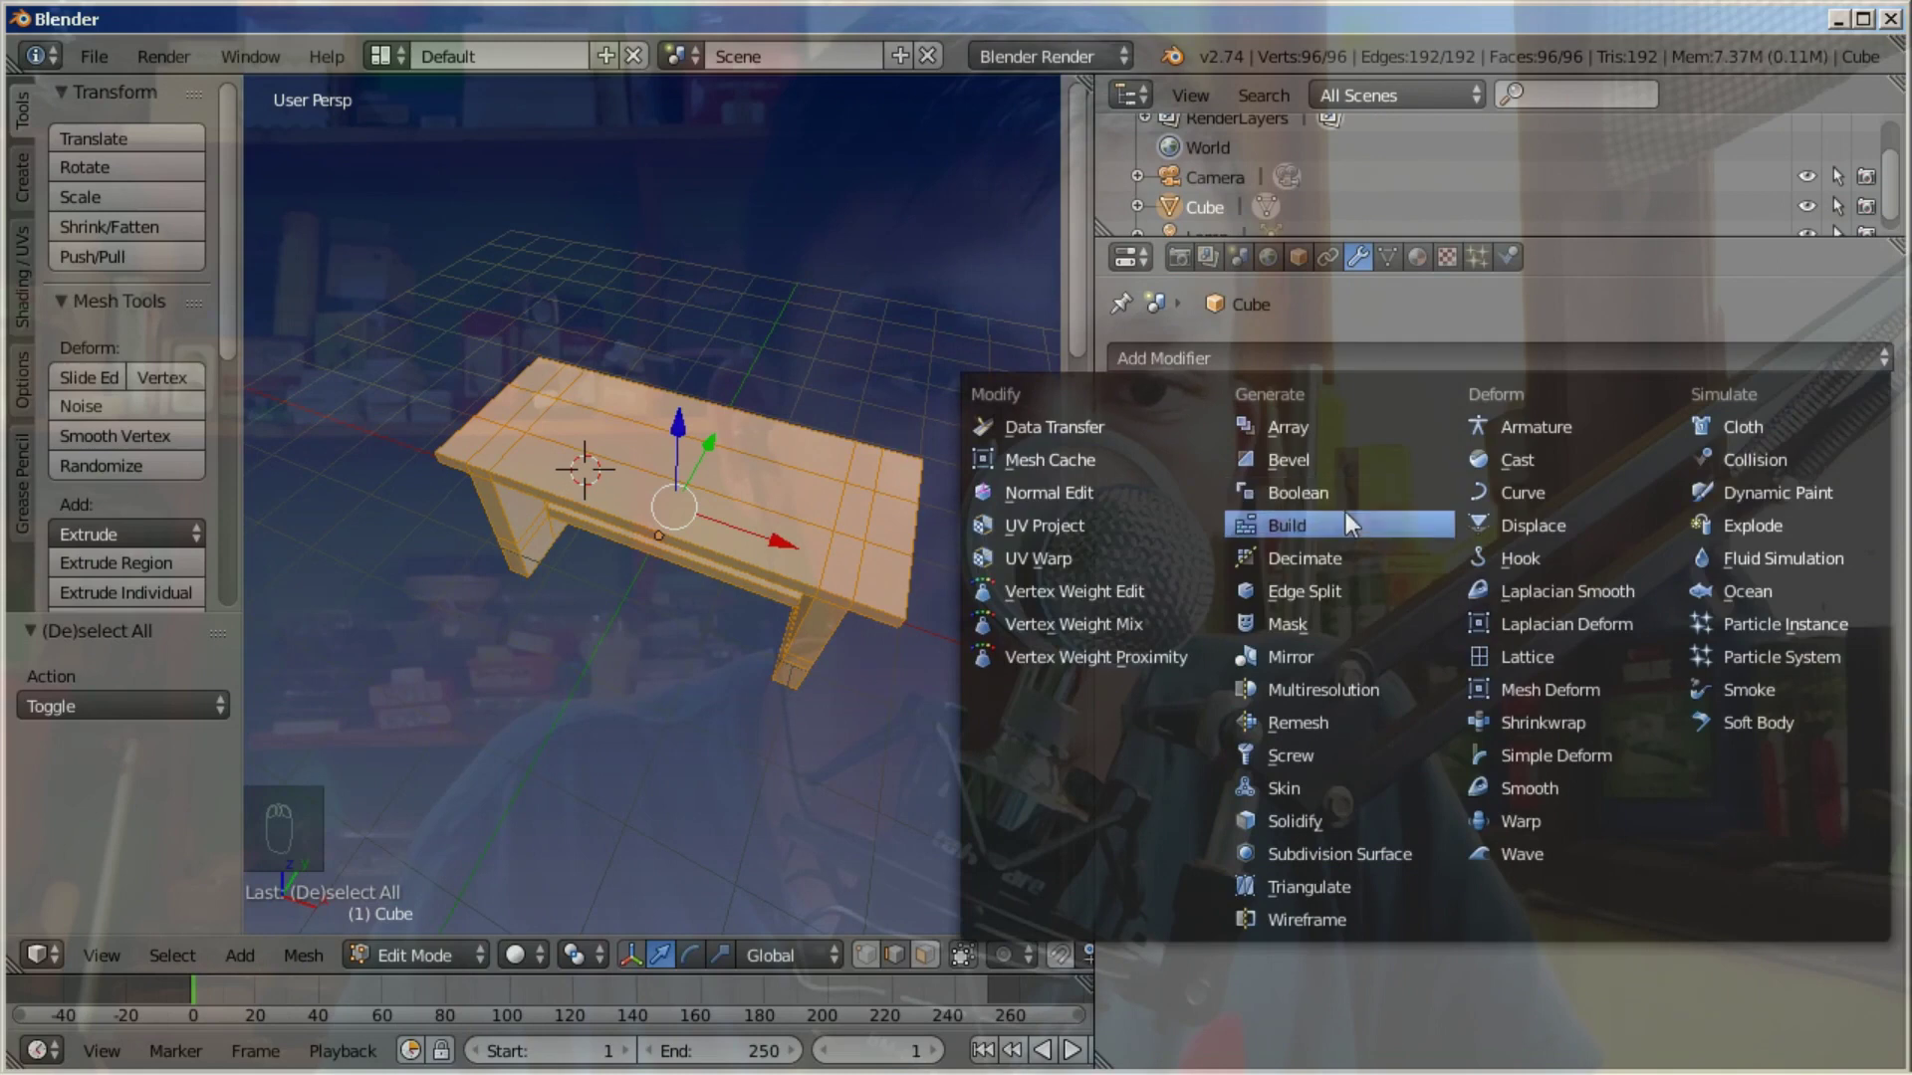
left_click(1328, 462)
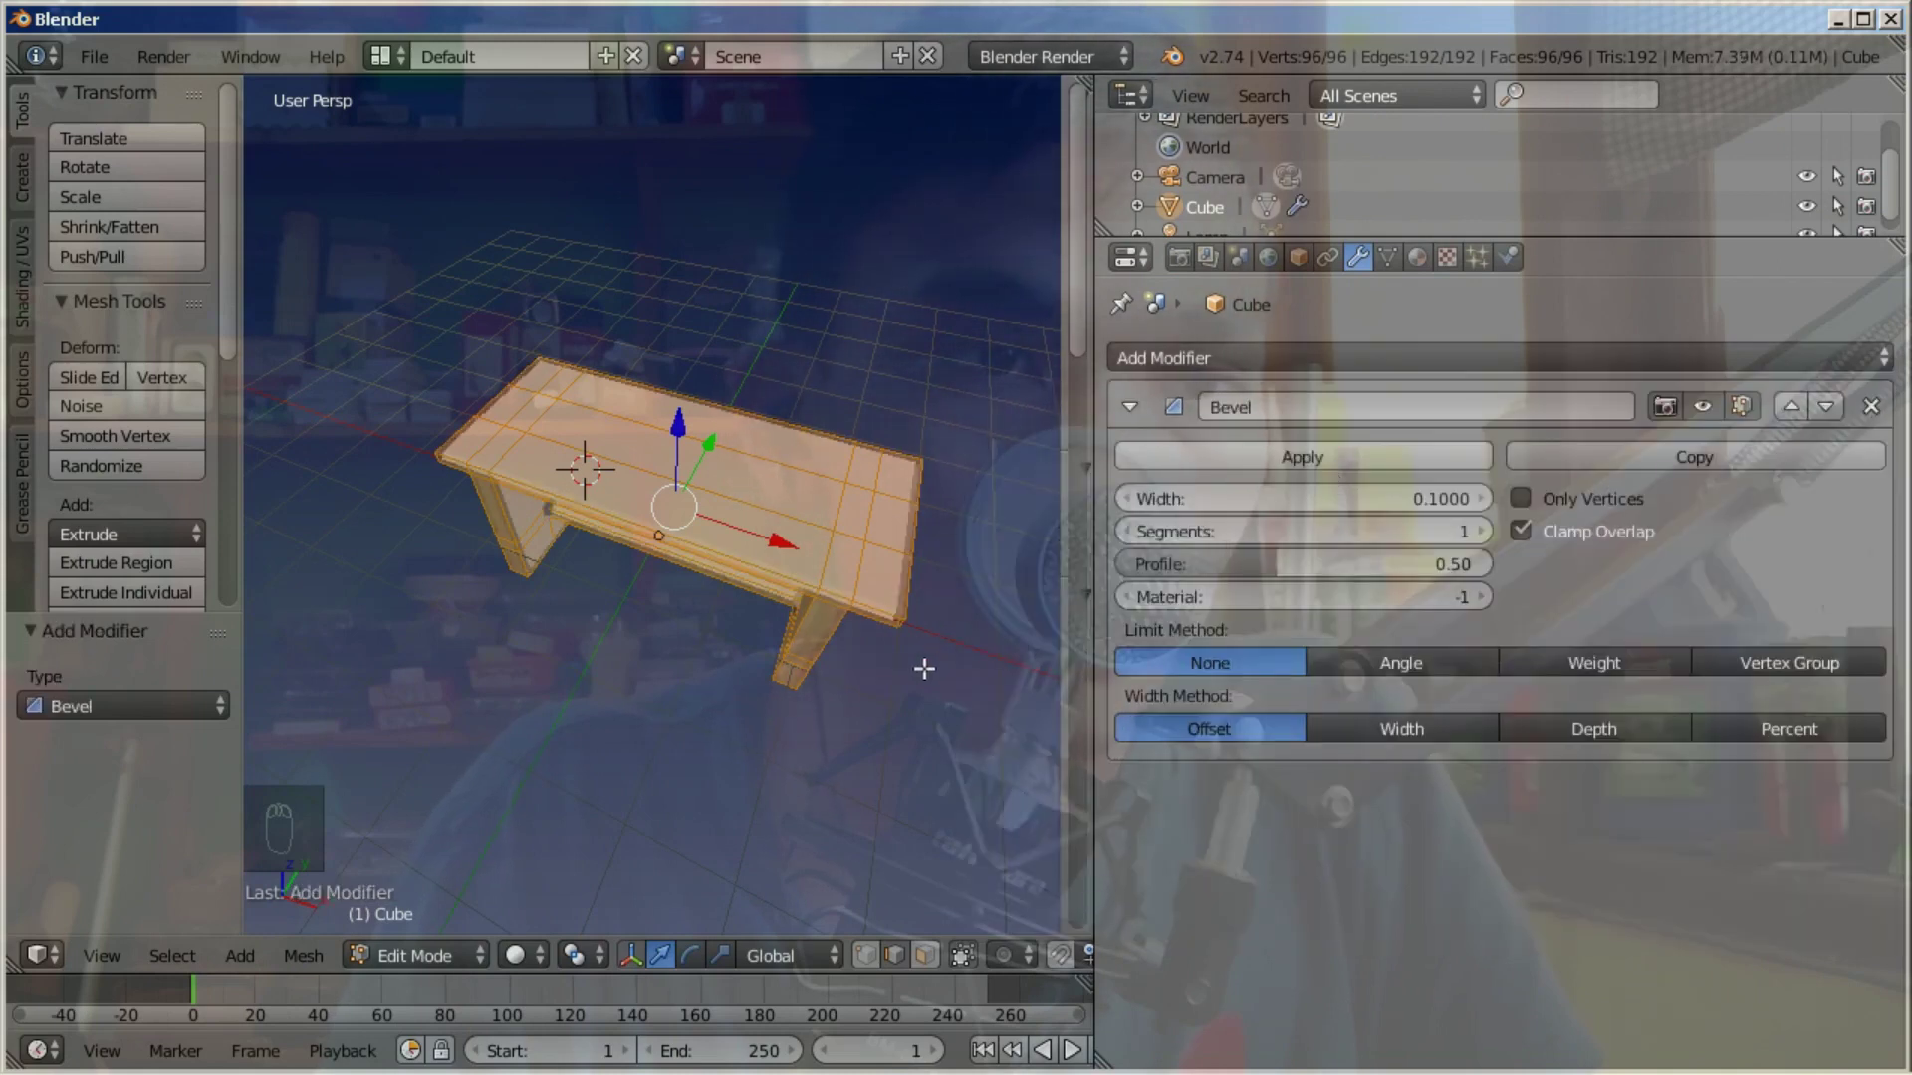
Deselect the mesh and set the Bevel modifier's profile to 0.56
middle_click_drag(939, 605, 756, 555)
key("a")
middle_click_drag(850, 626, 267, 605)
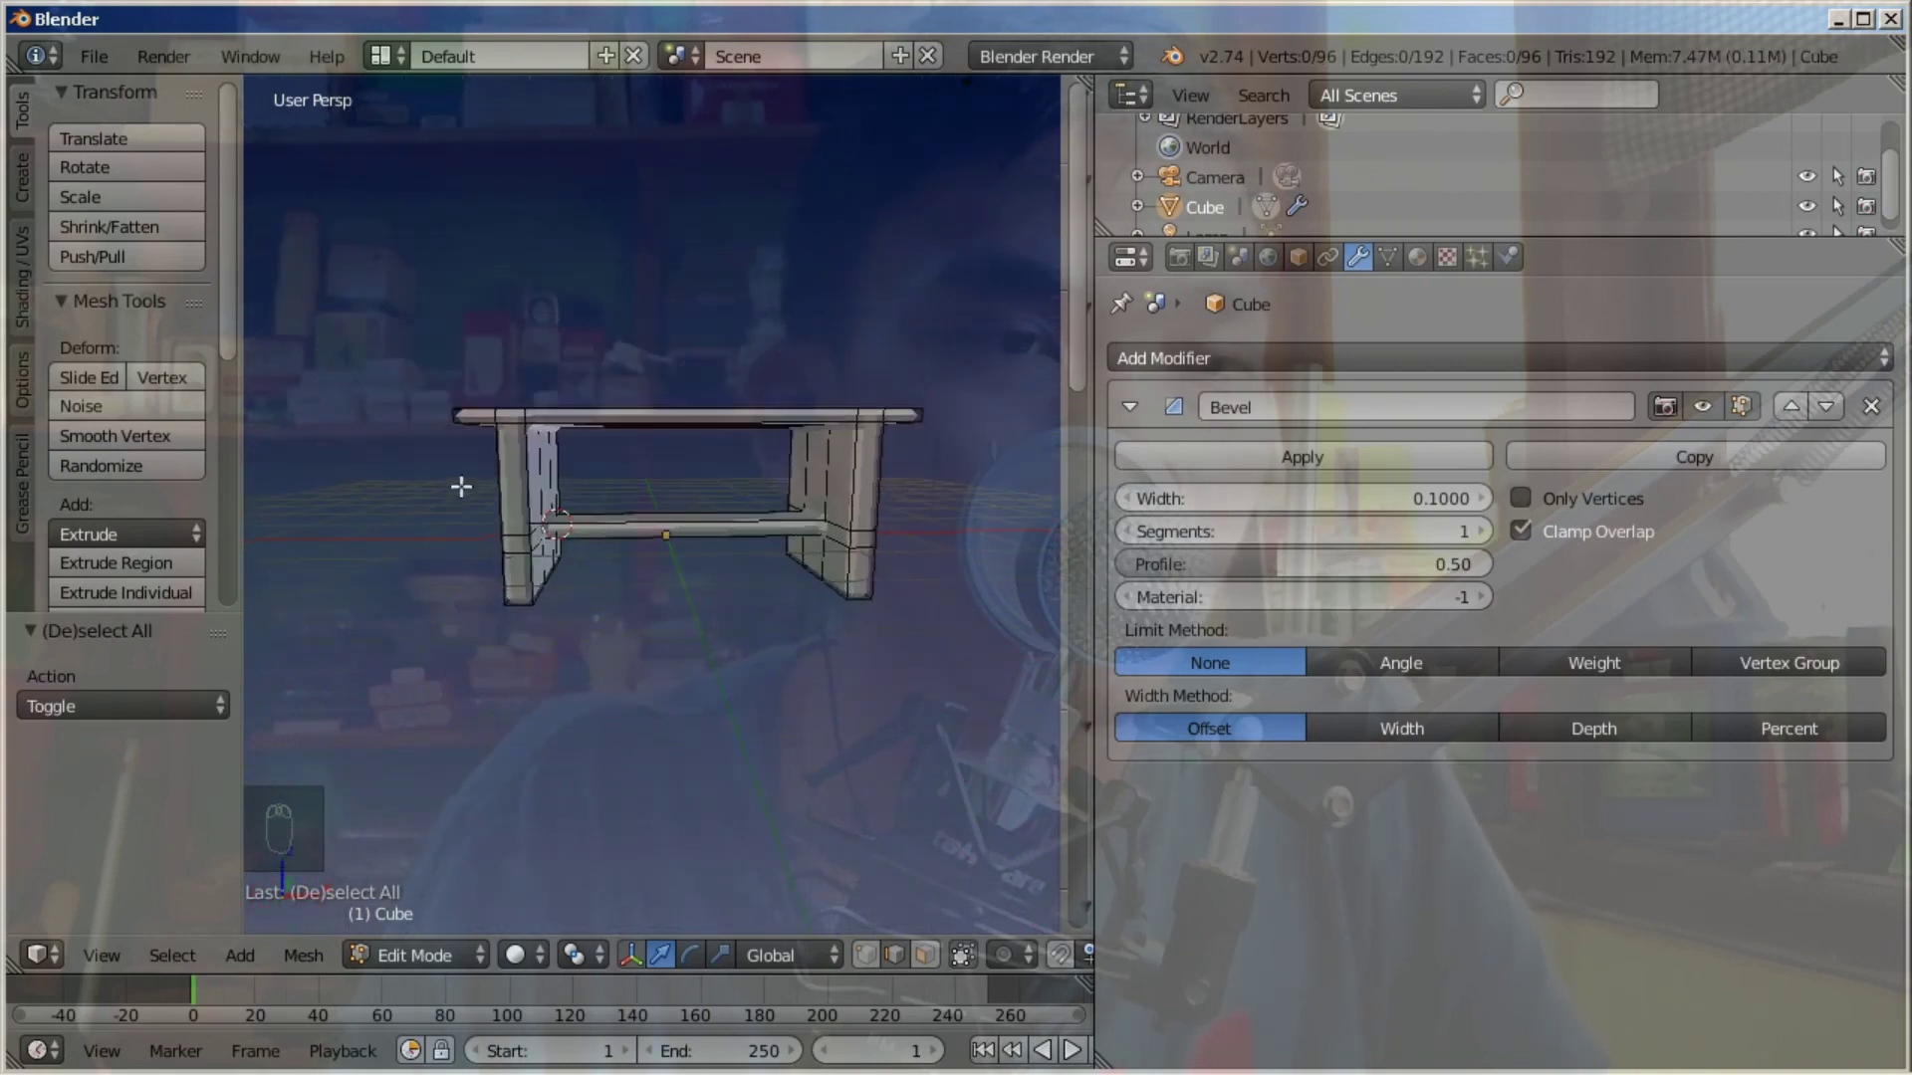
scroll(591, 581, "up", 6)
middle_click_drag(592, 580, 1155, 512)
scroll(557, 623, "down", 3)
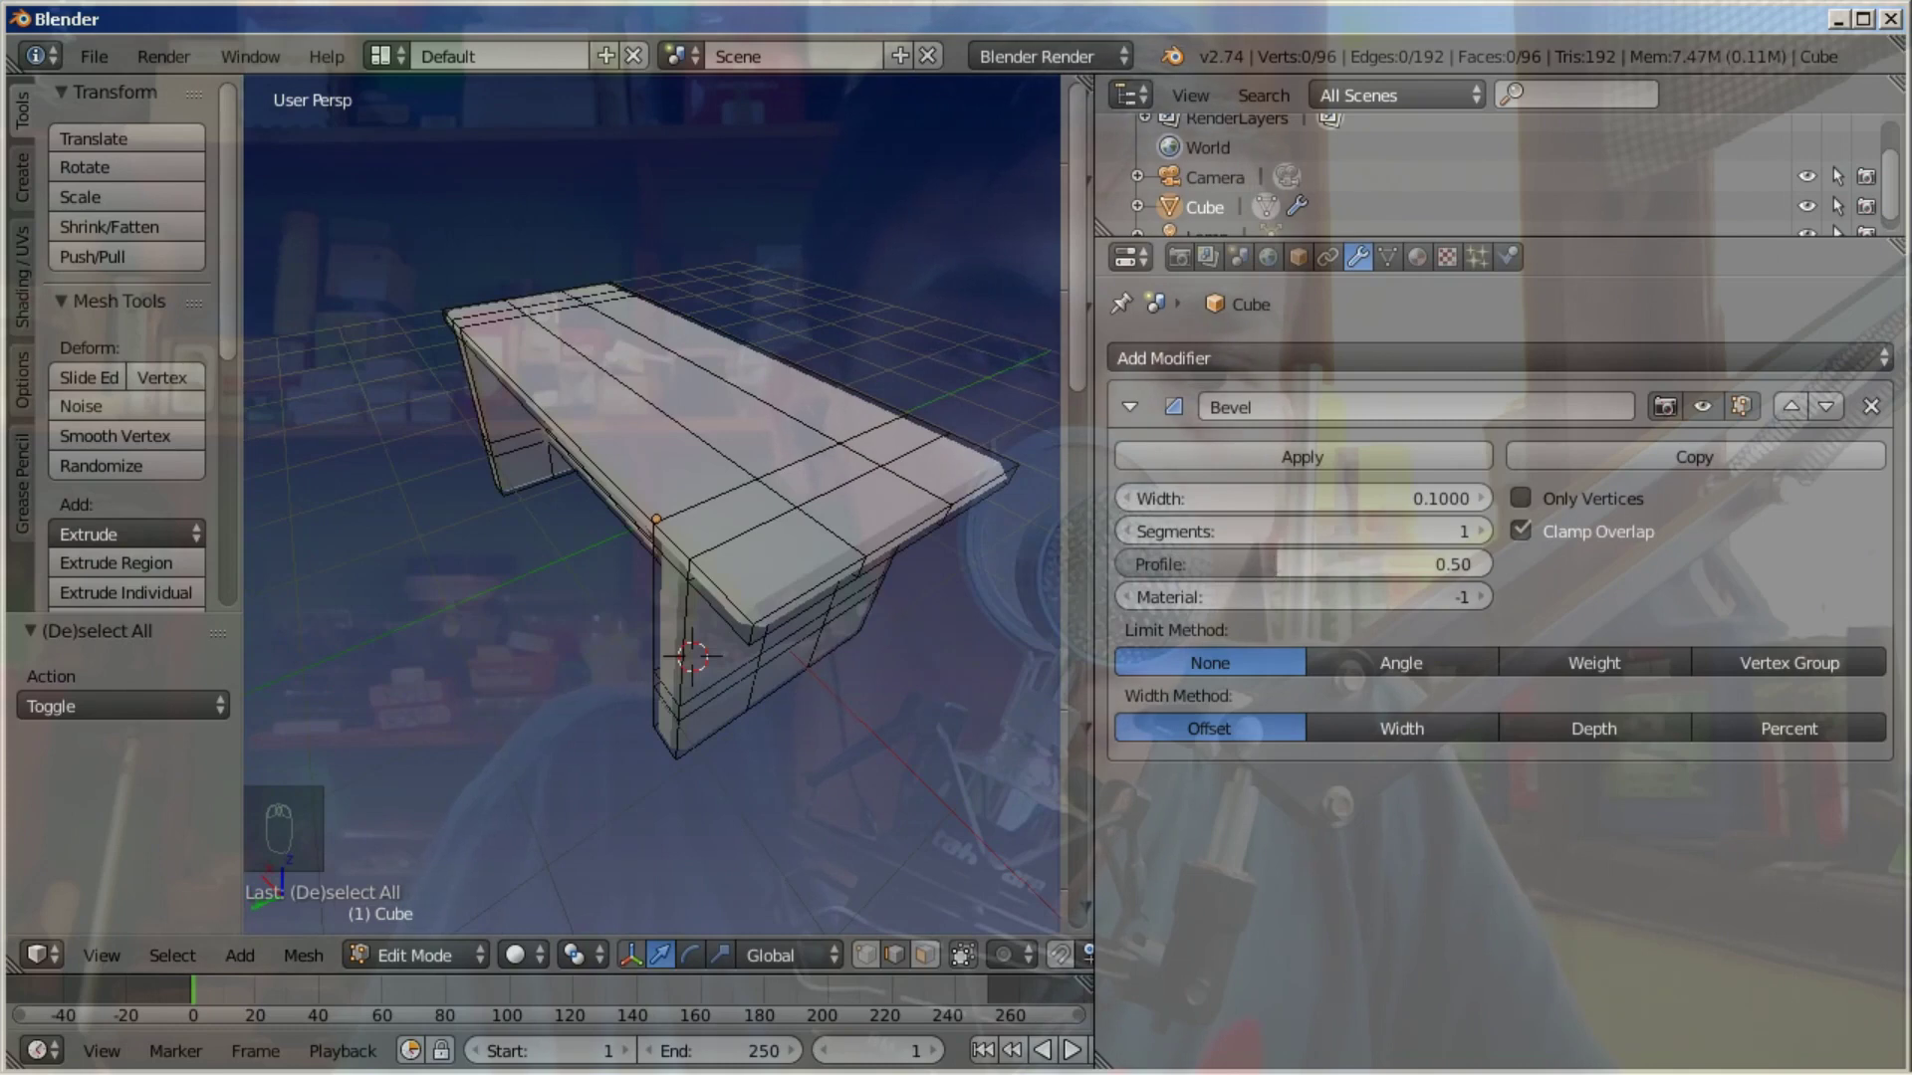
mouse_move(1274, 558)
left_mouse_down()
mouse_move(1334, 564)
mouse_move(1294, 566)
left_mouse_up()
Set the Bevel modifier's width to 0.0570
left_click_drag(1183, 500, 1180, 494)
left_click(1229, 498)
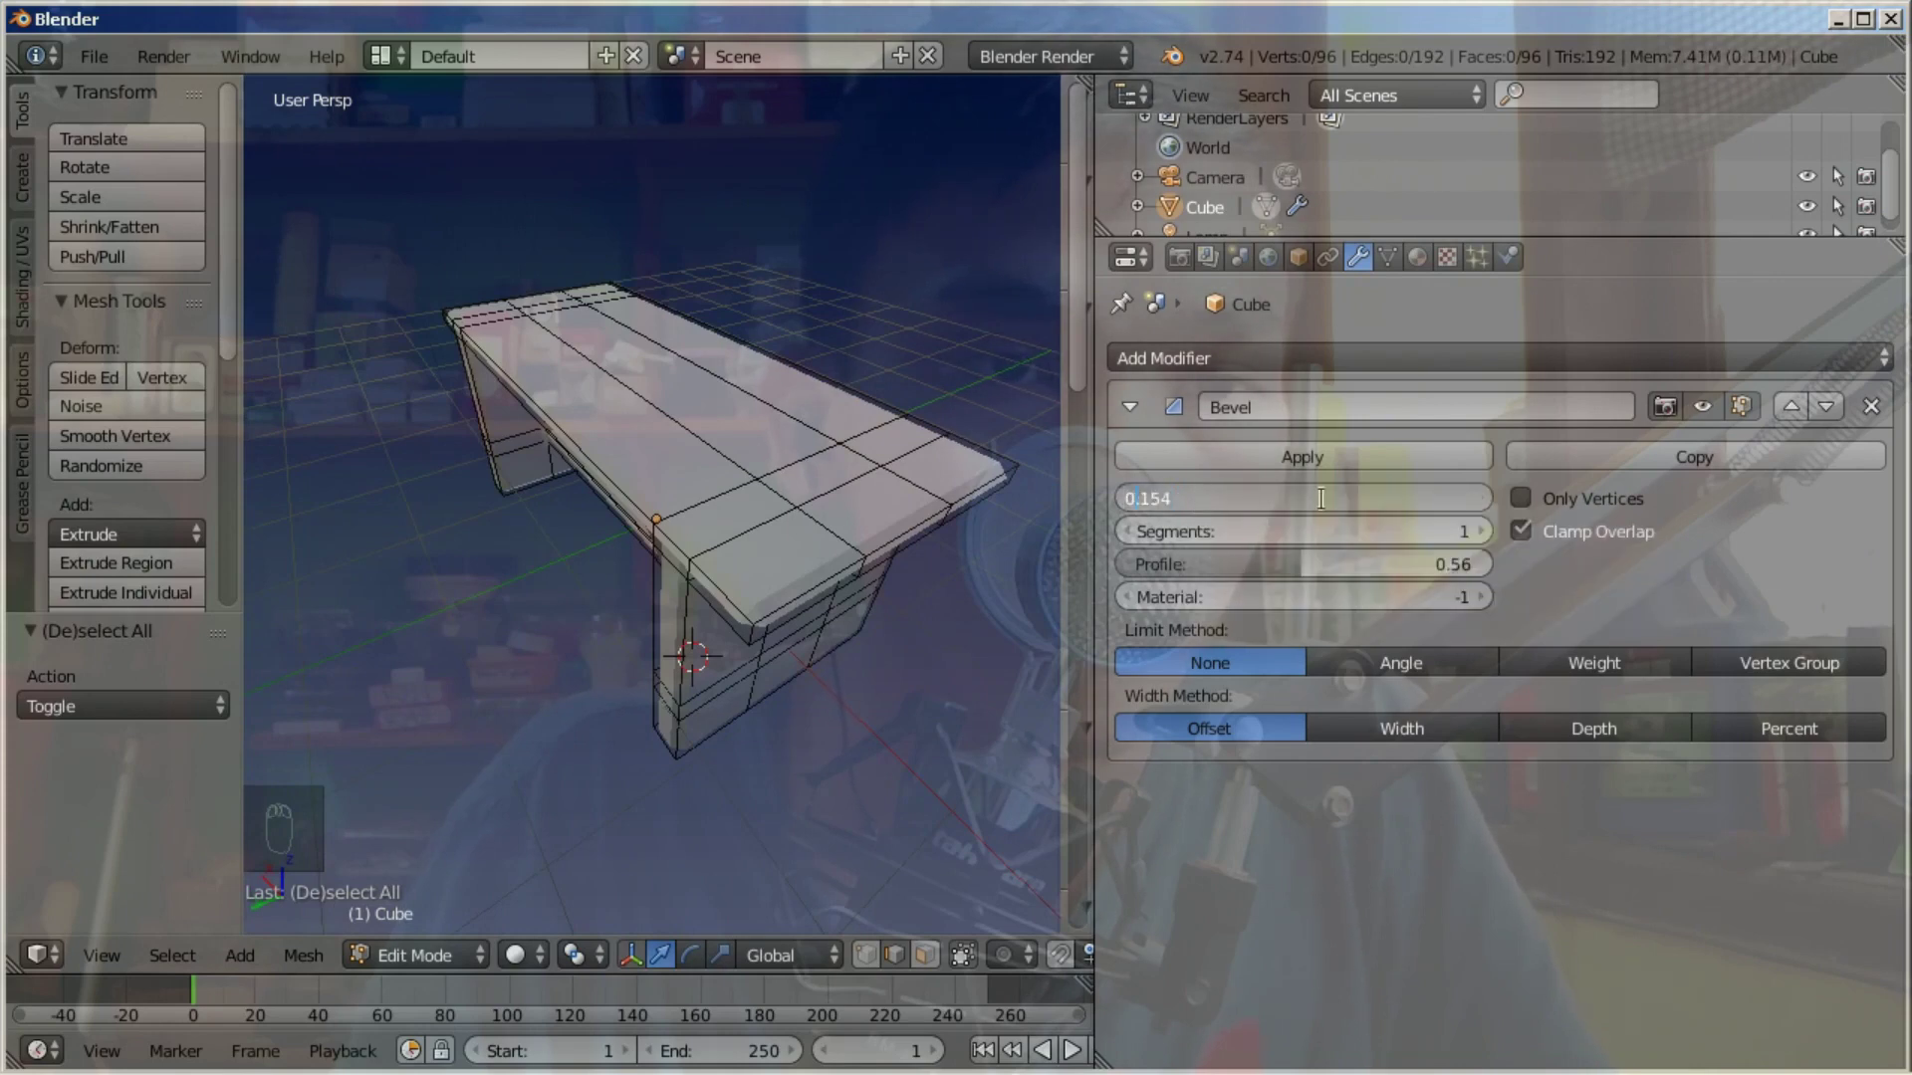
key("Return")
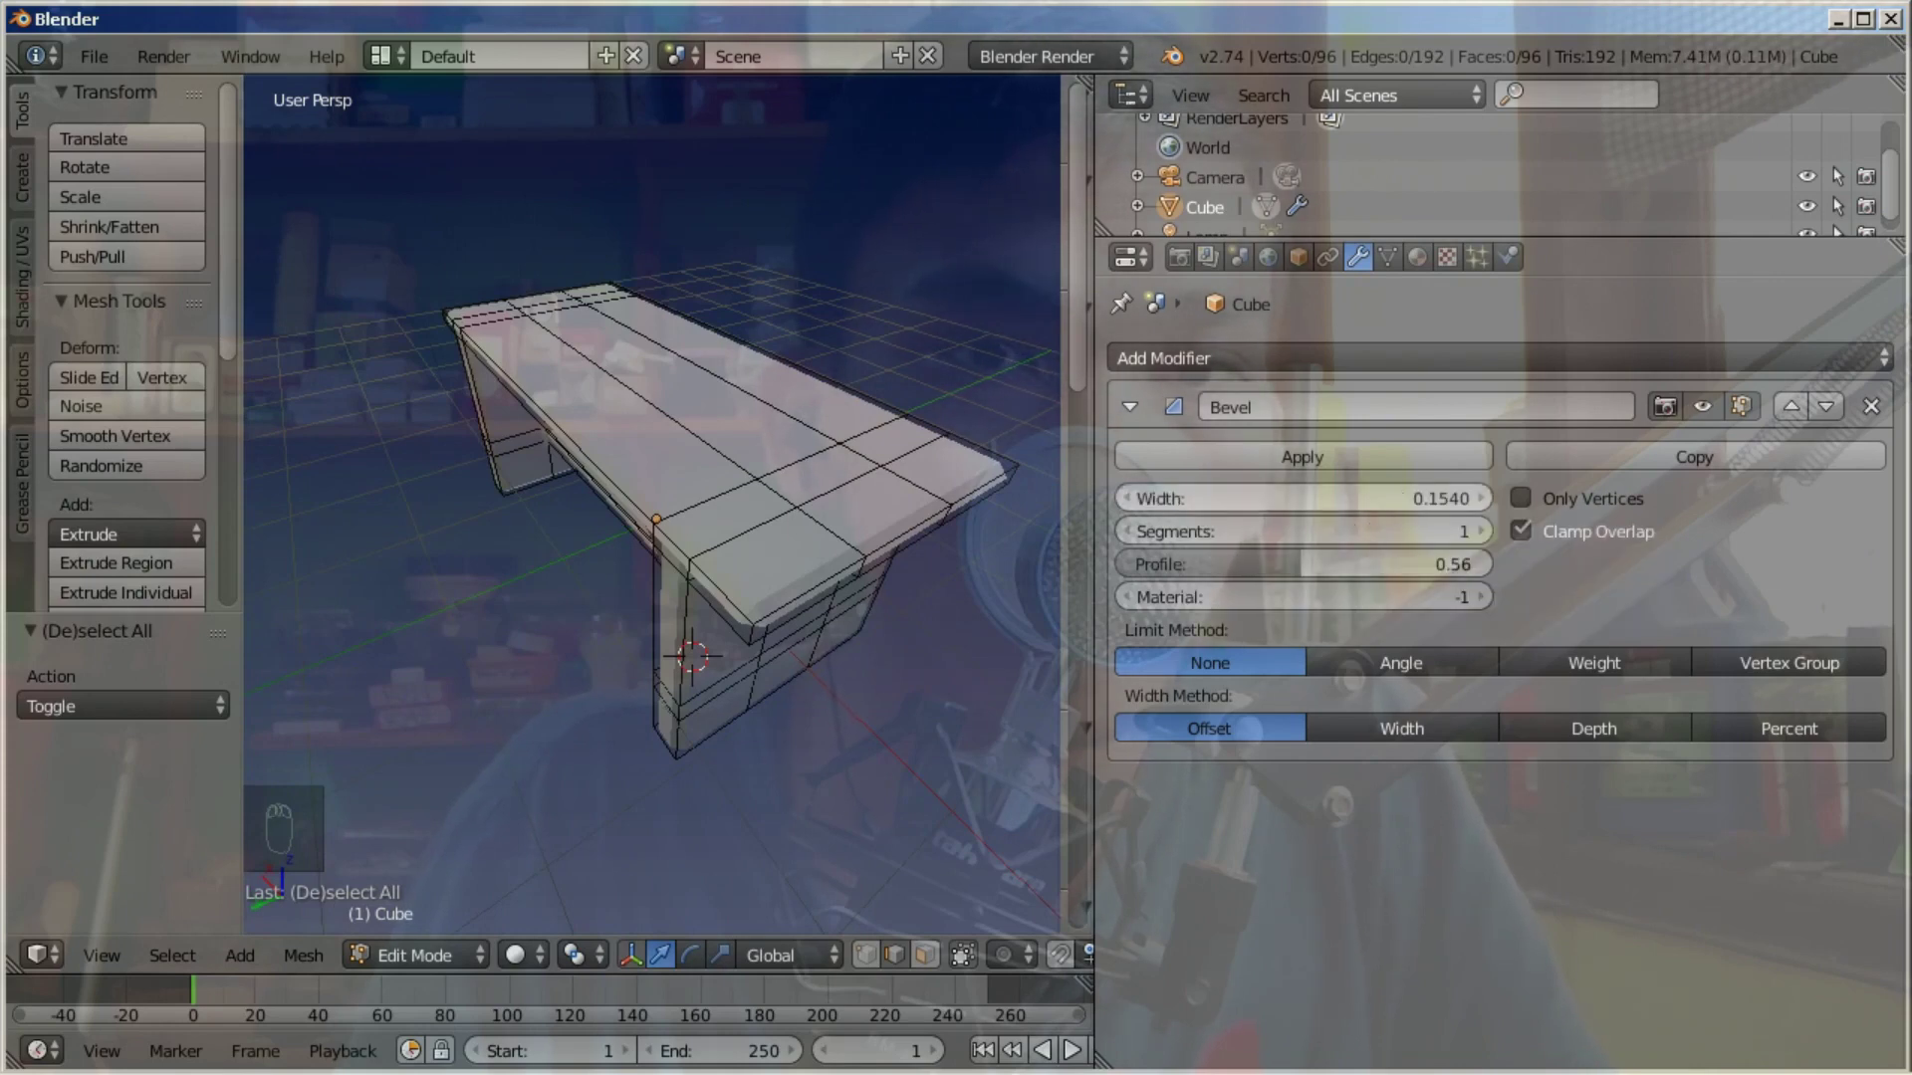
left_click_drag(1295, 498, 1255, 498)
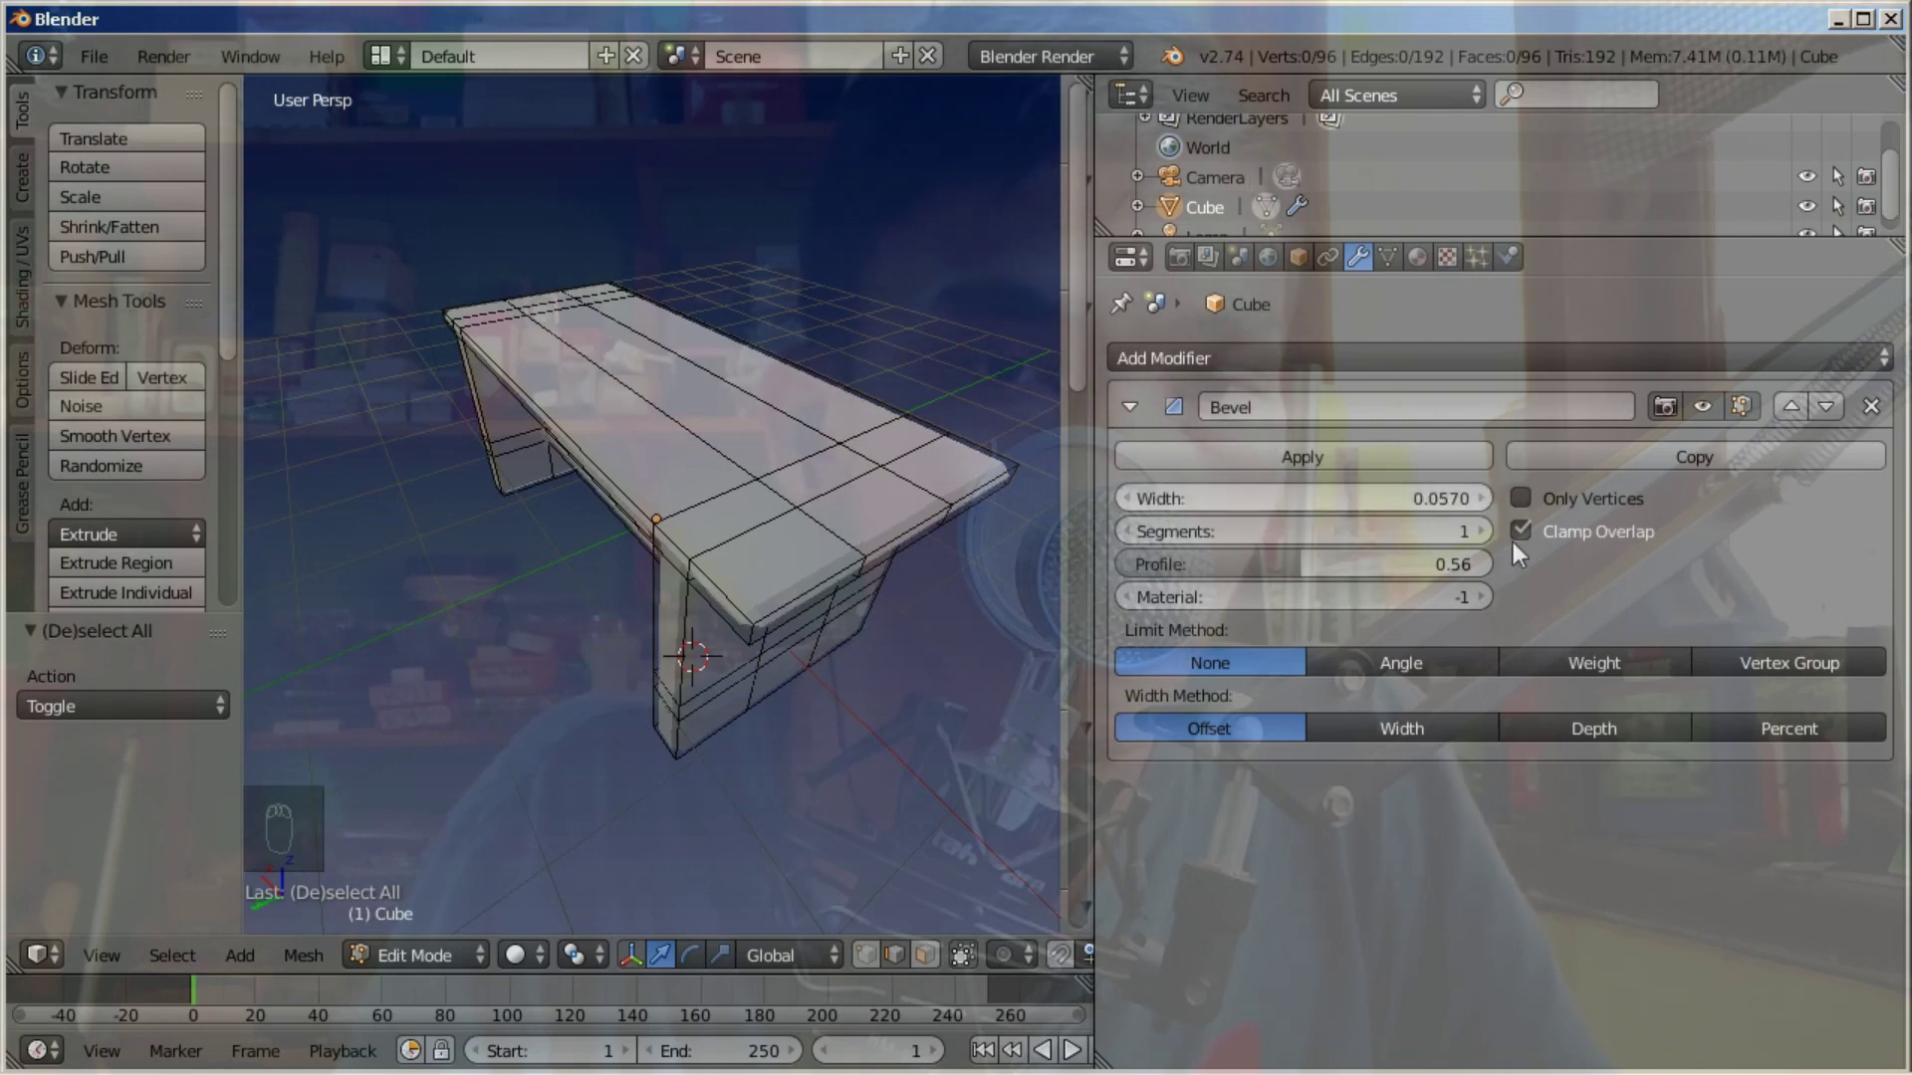
Round the bevel more finely by setting the modifier's segments to 5
mouse_move(1215, 596)
left_mouse_down()
mouse_move(1284, 596)
mouse_move(1214, 600)
mouse_move(1250, 600)
left_mouse_up()
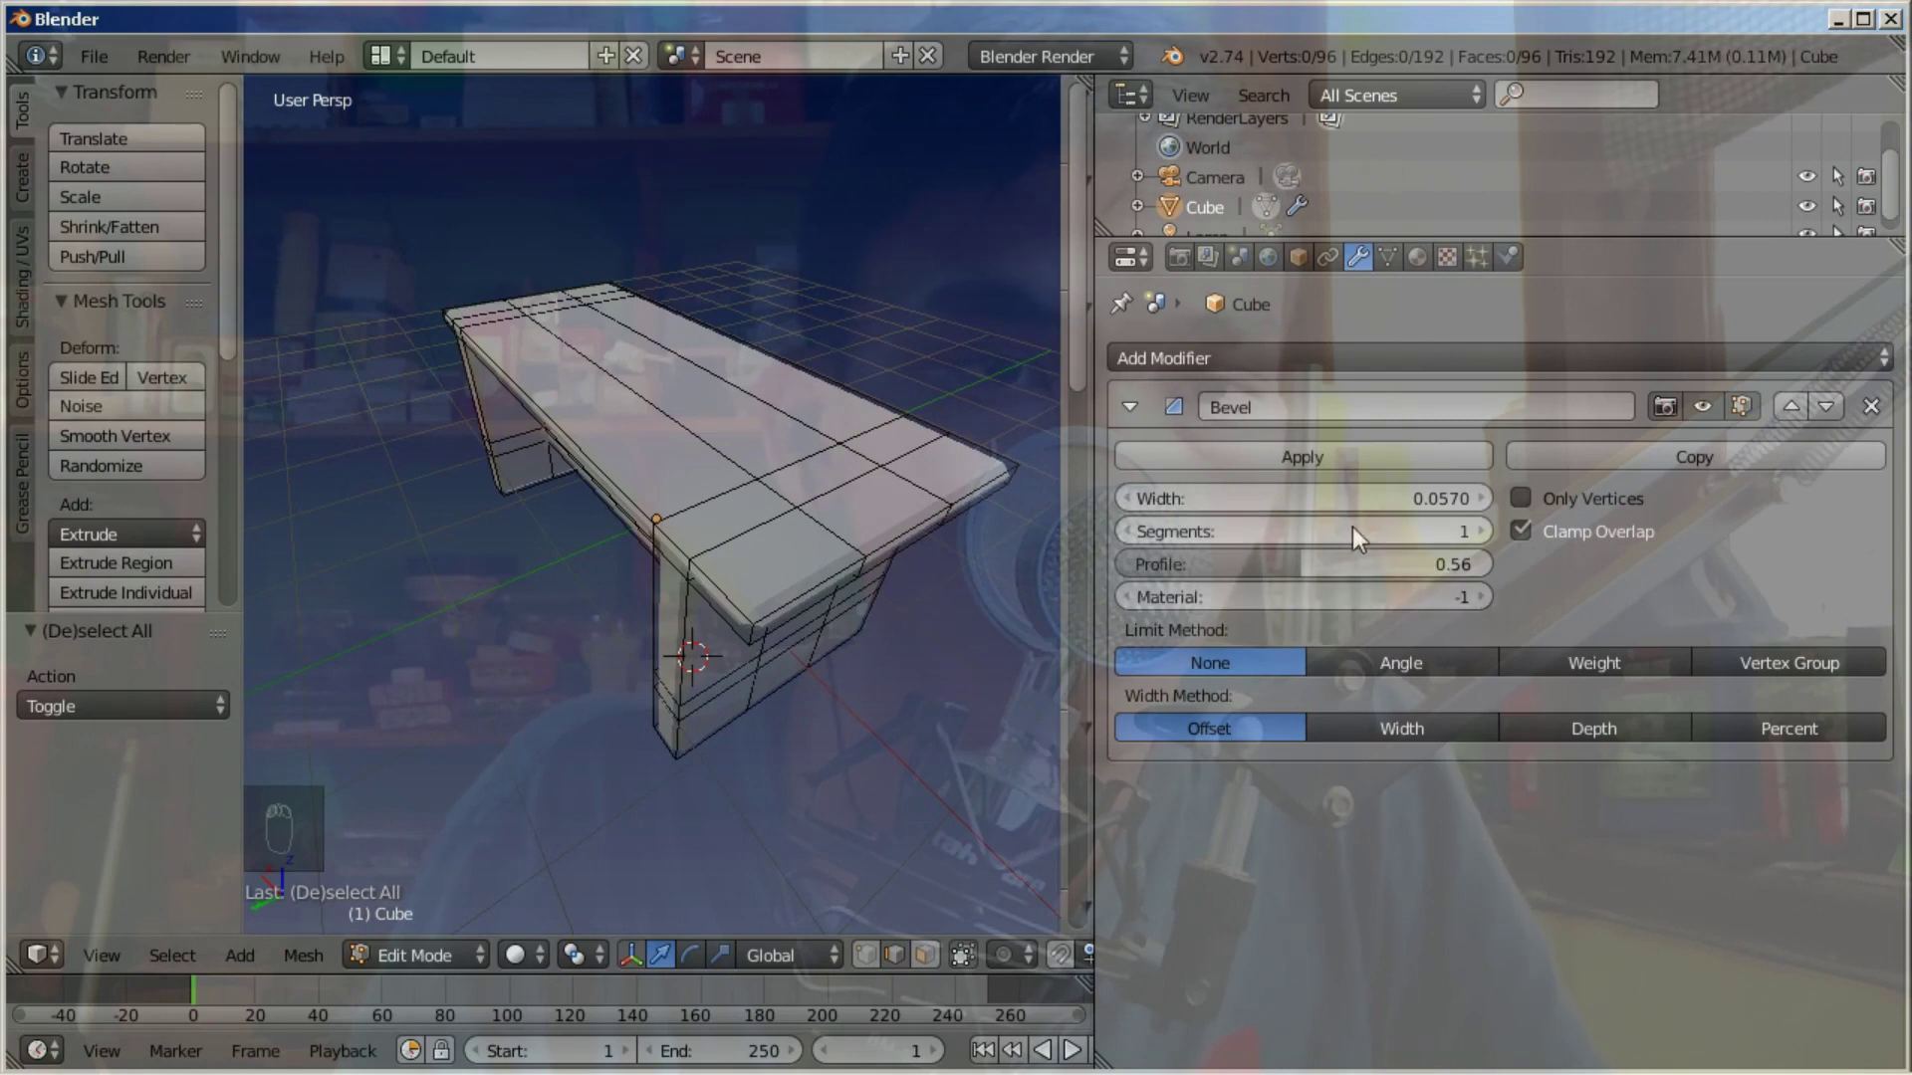
left_click_drag(1352, 528, 1354, 529)
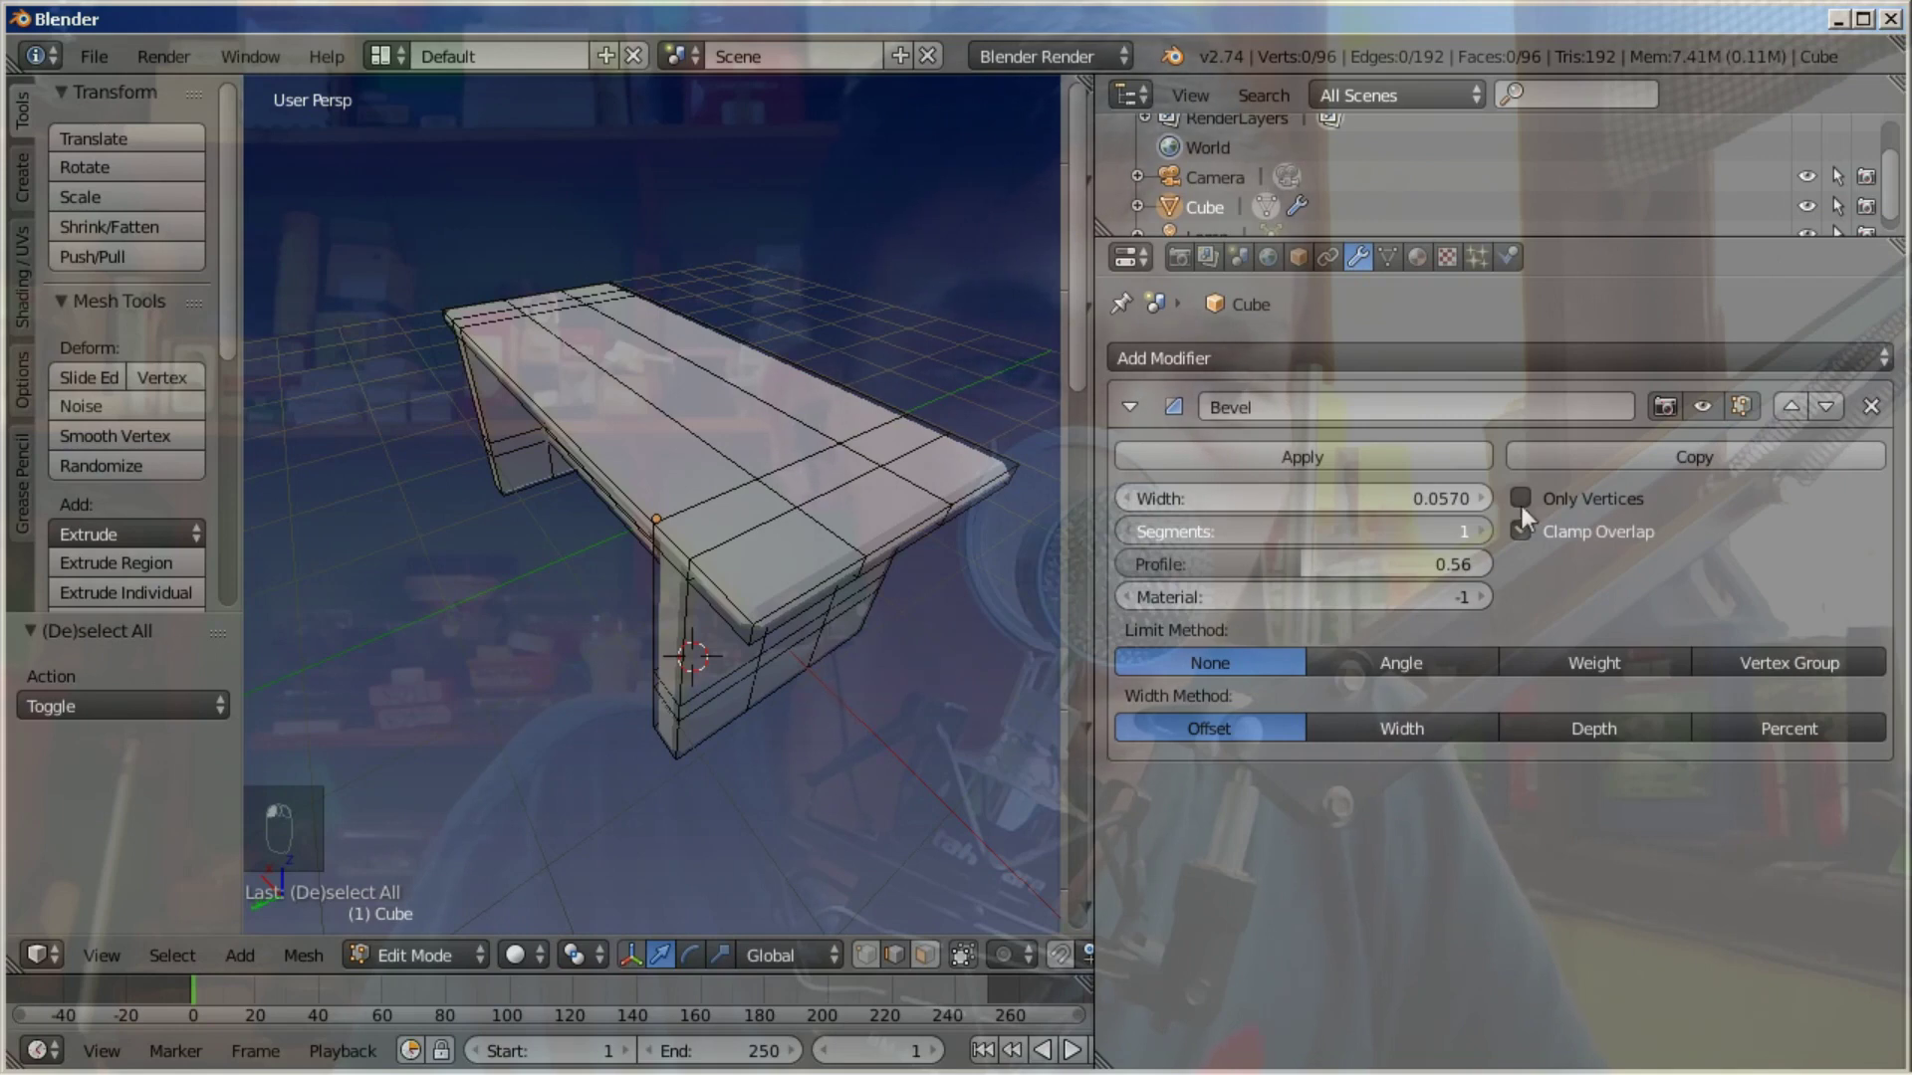
scroll(840, 682, "up", 3)
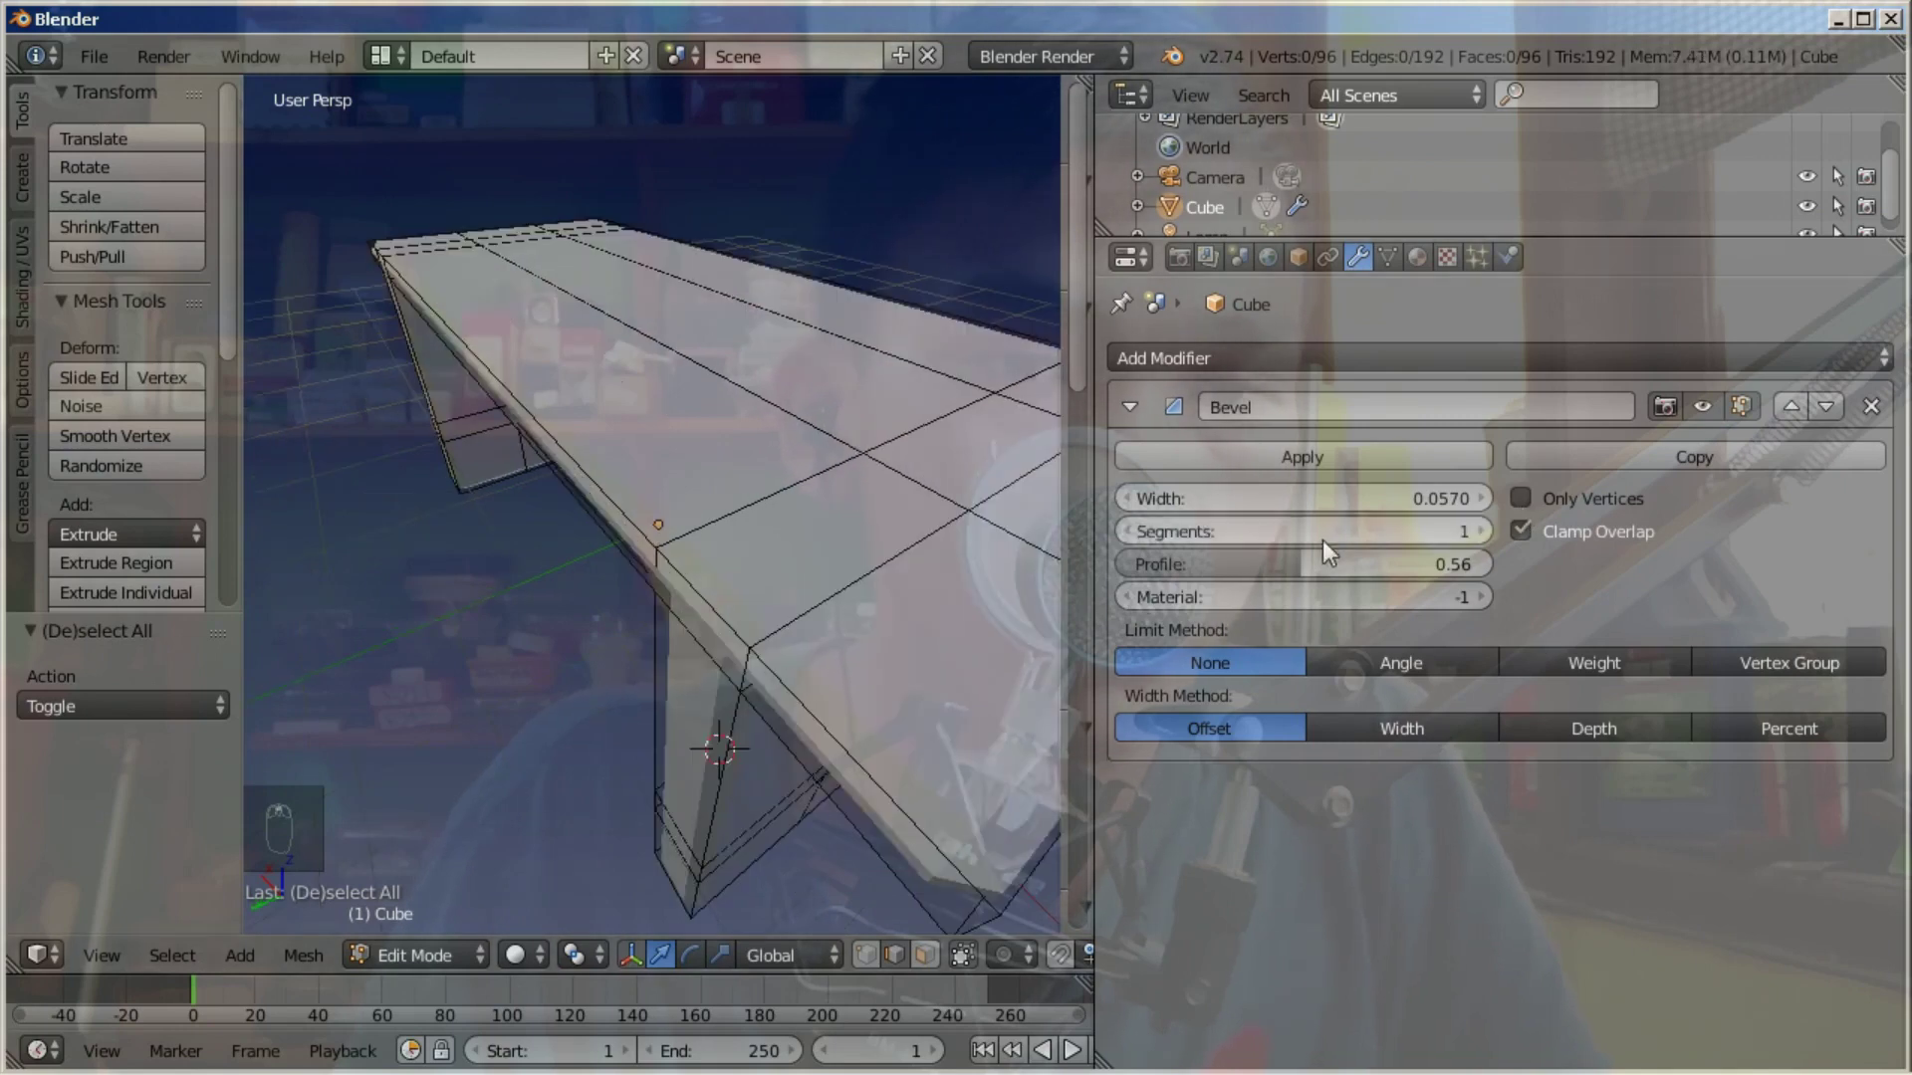
left_click_drag(1167, 530, 1210, 529)
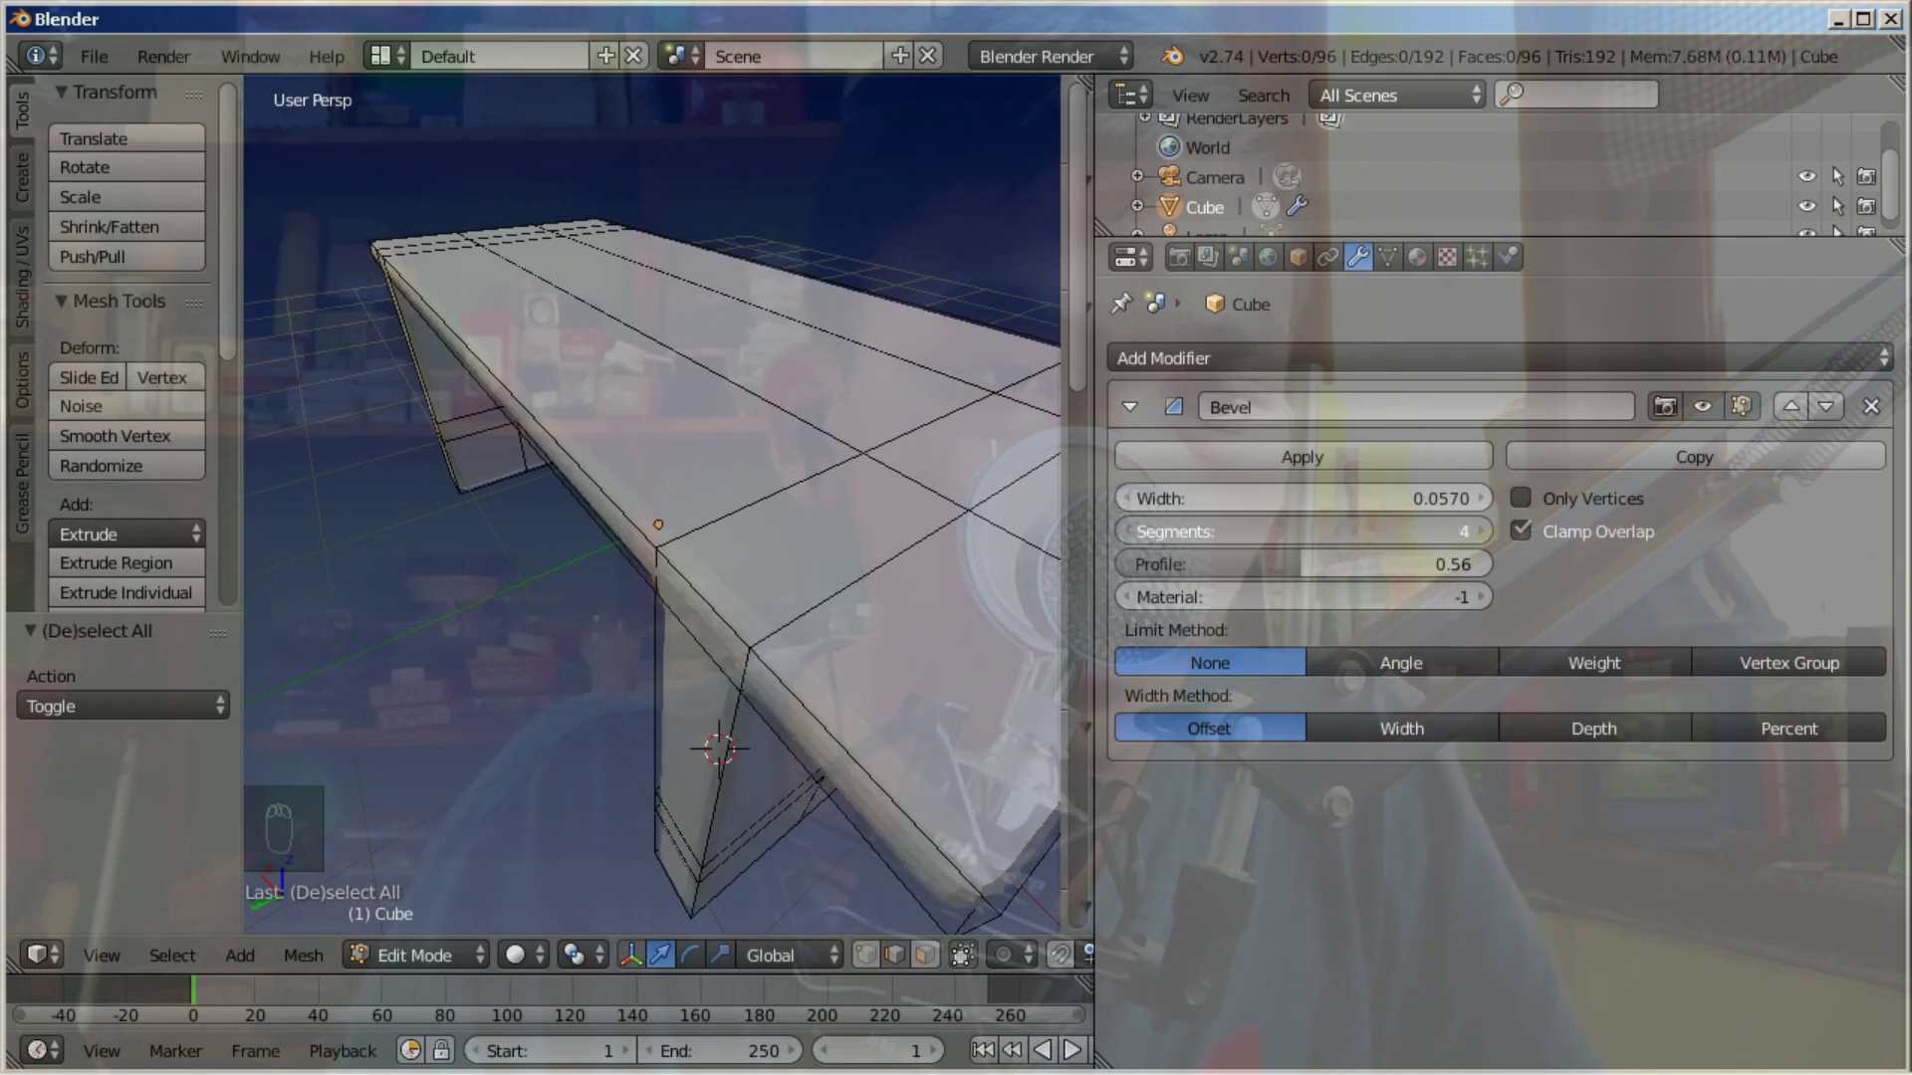
scroll(662, 747, "down", 5)
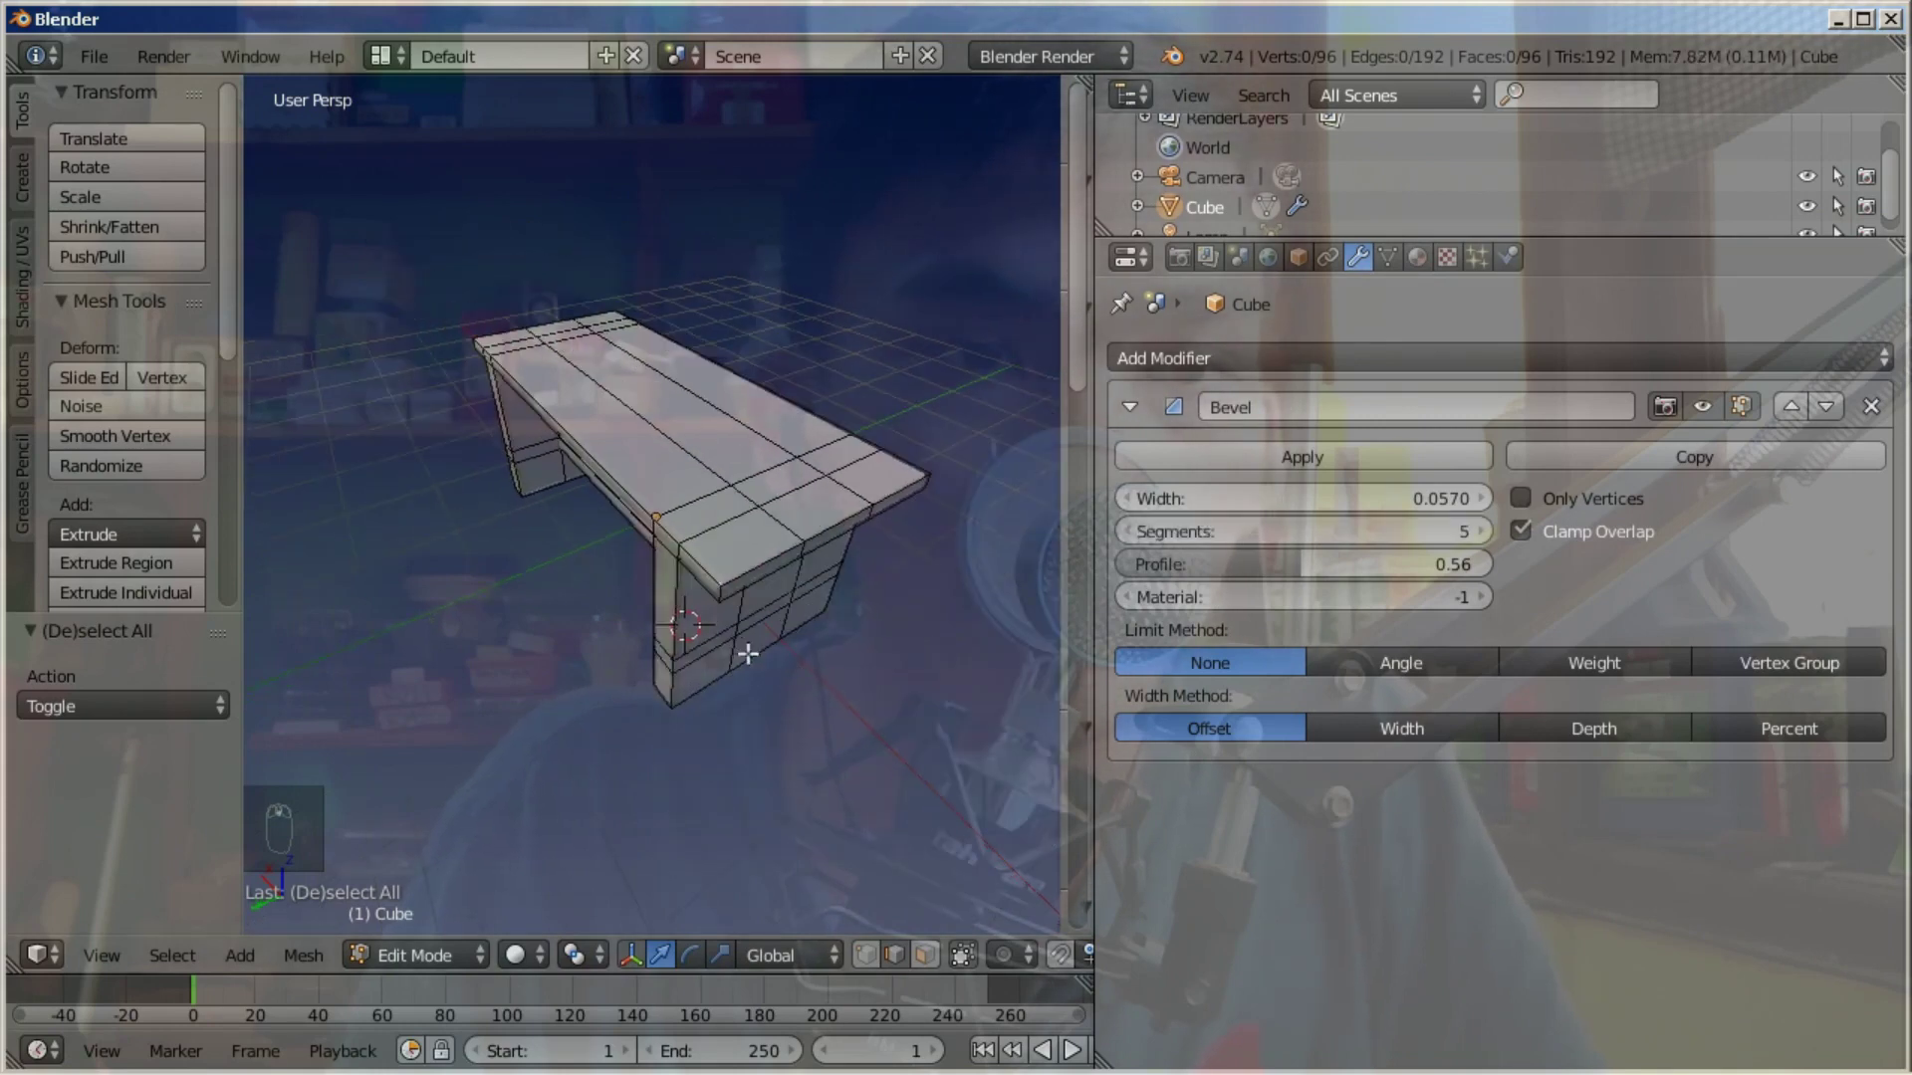
Switch the table to Object Mode and apply the Bevel modifier
middle_click_drag(747, 648, 648, 458)
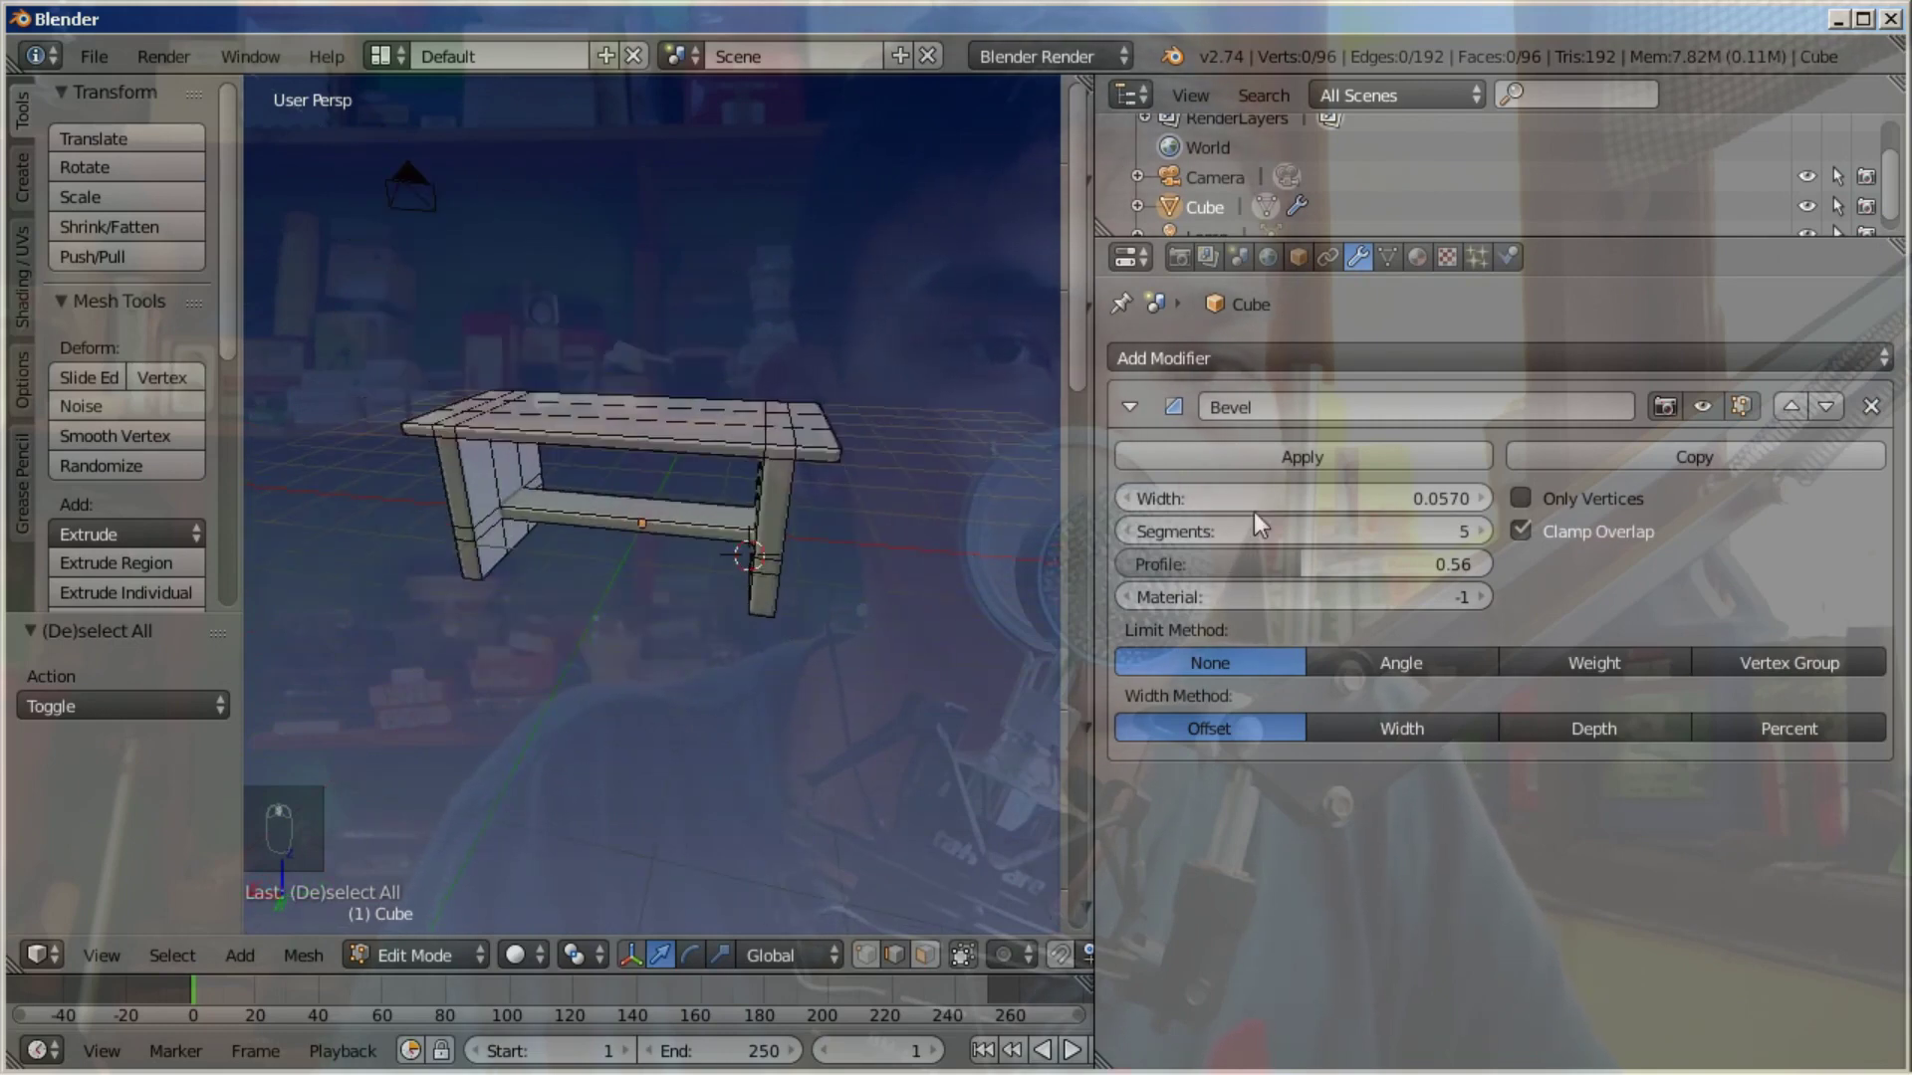
left_click(1298, 462)
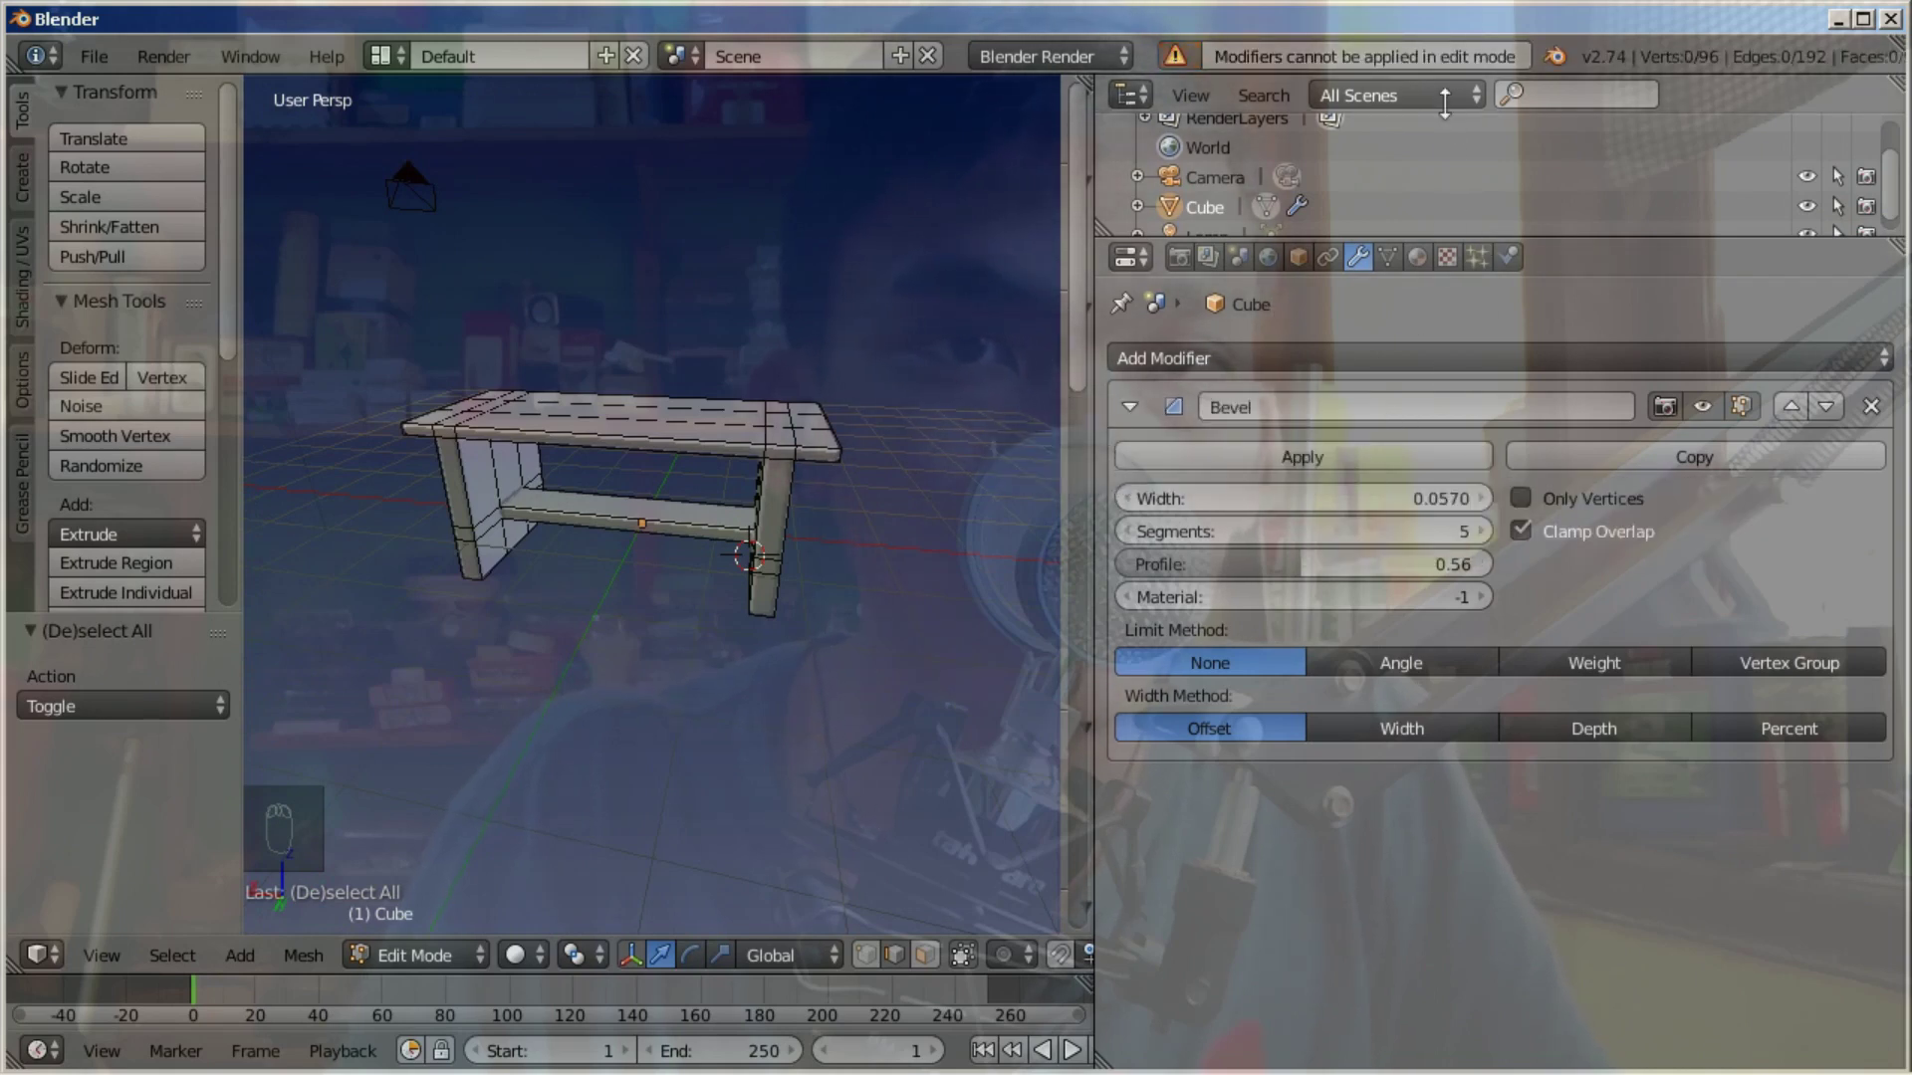
left_click(438, 956)
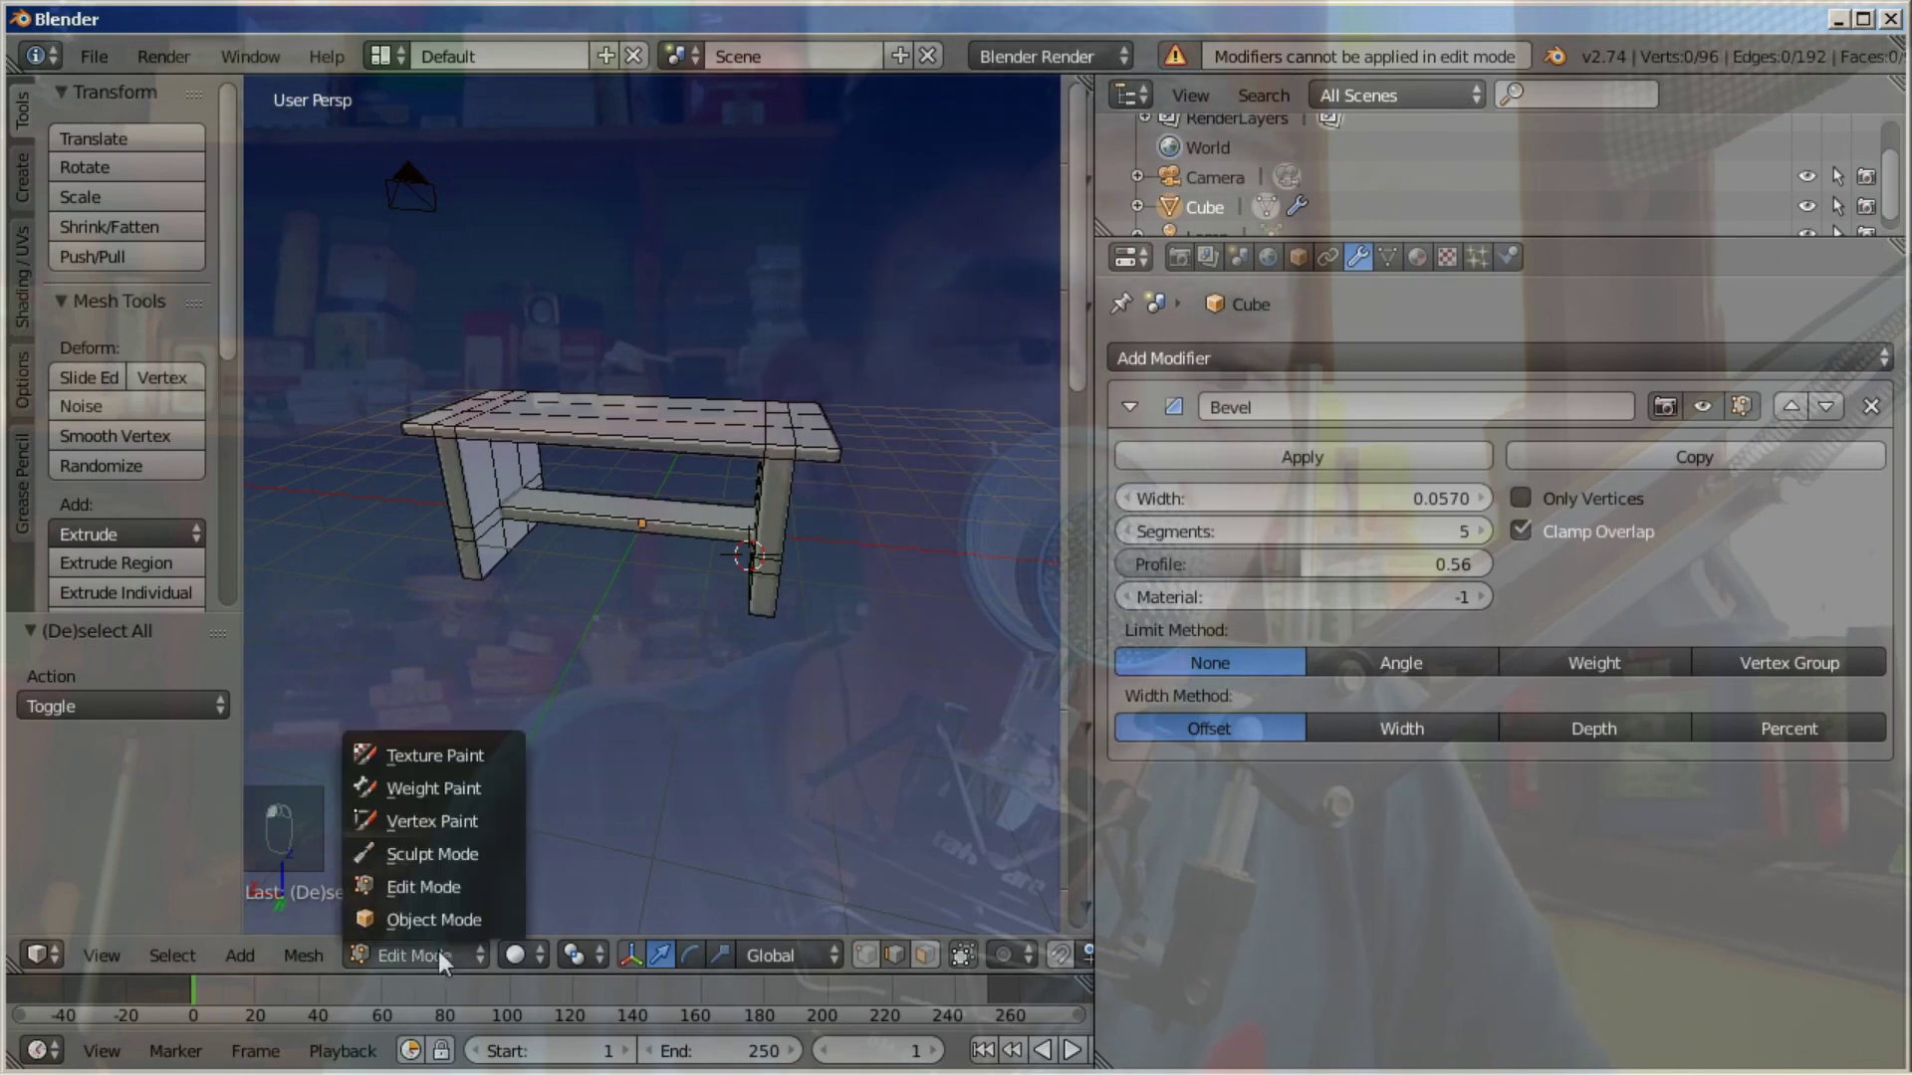
left_click(430, 921)
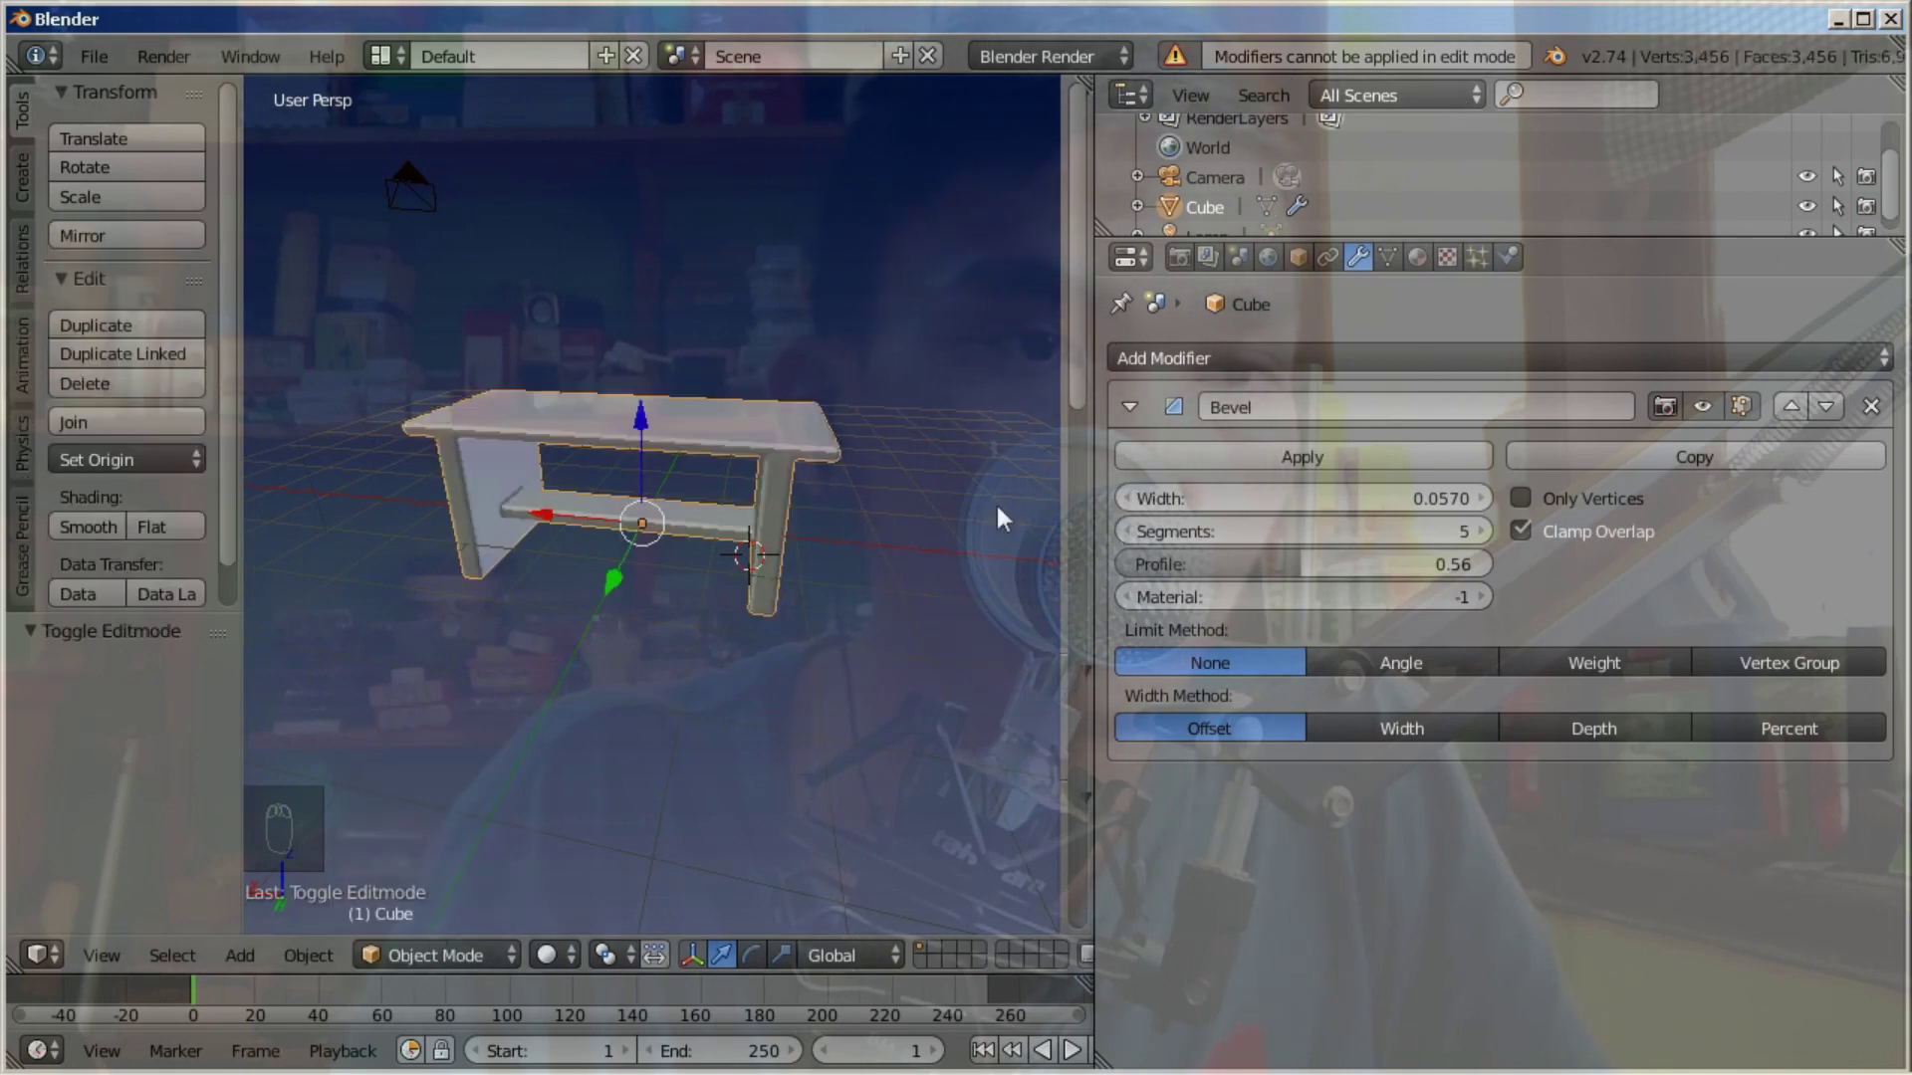
left_click(1238, 456)
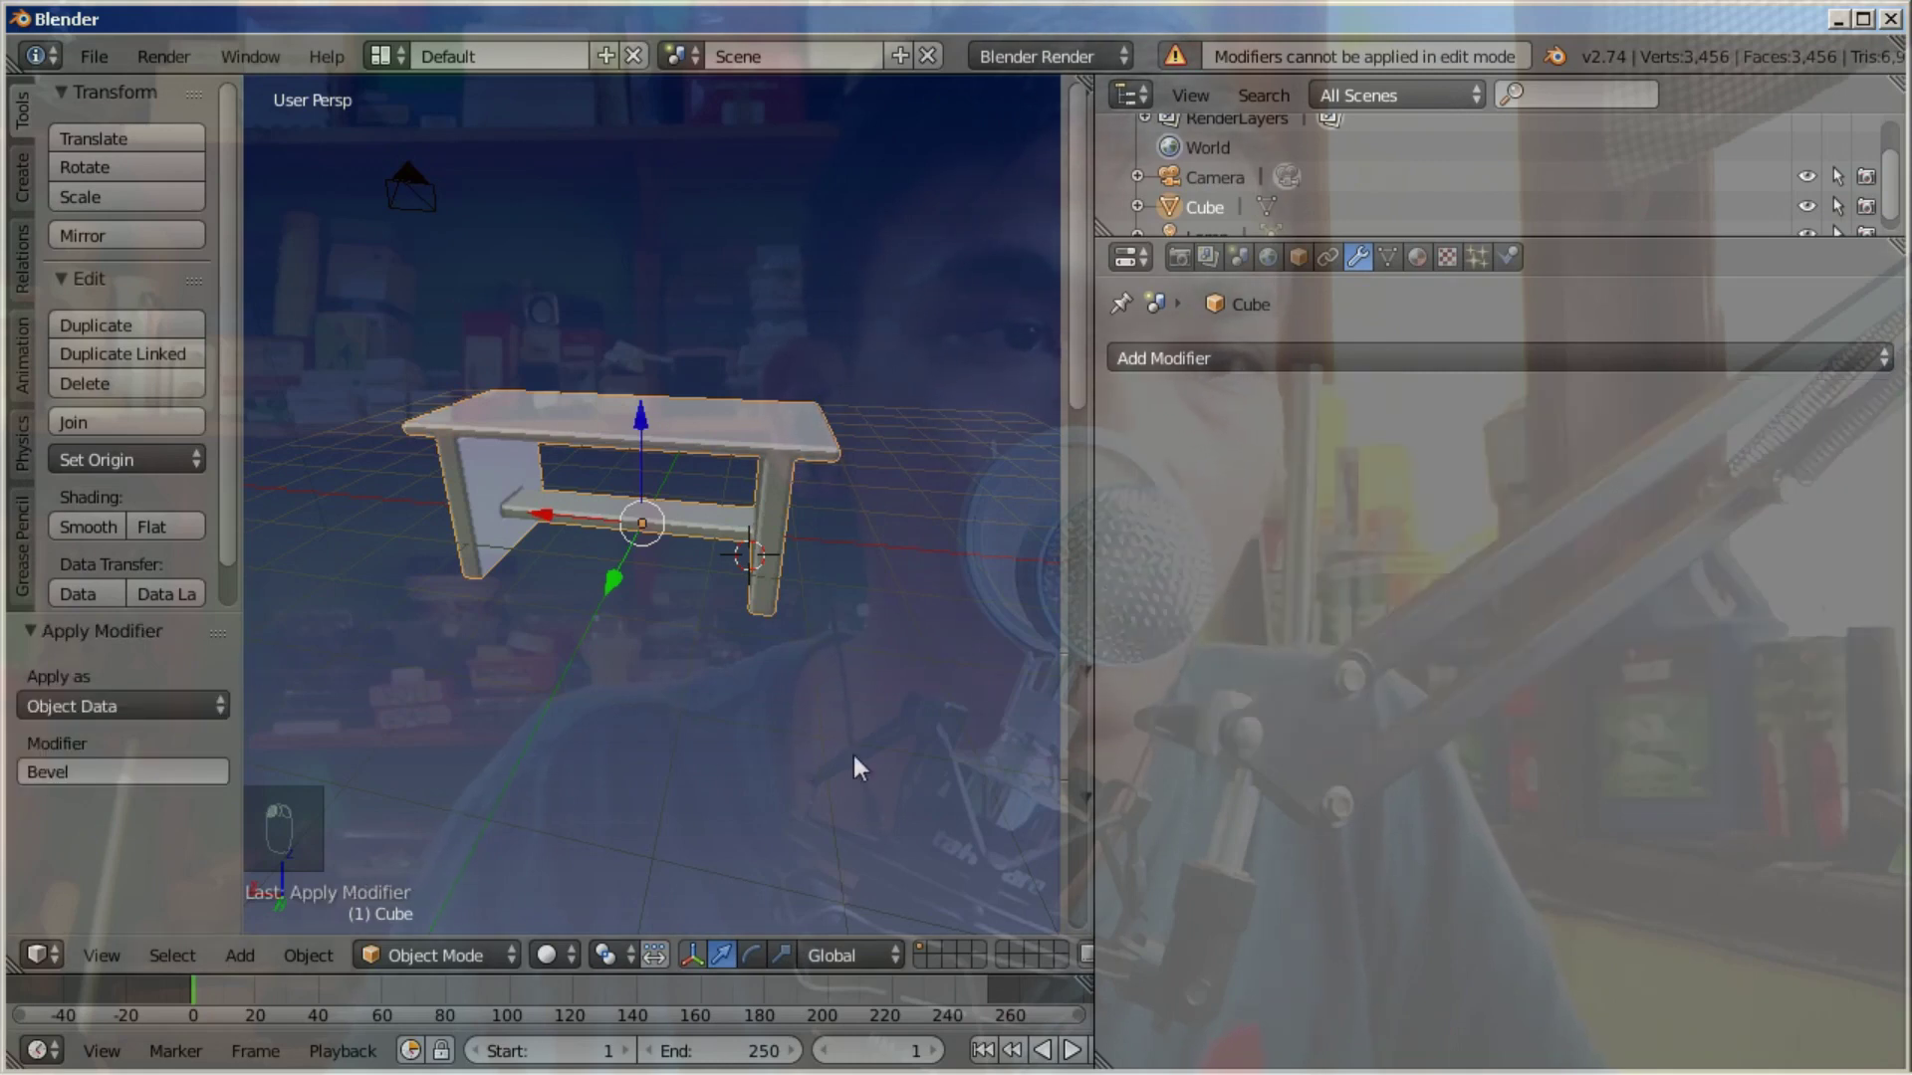
Return the beveled table to Edit Mode and select its whole mesh
middle_click_drag(912, 725, 971, 739)
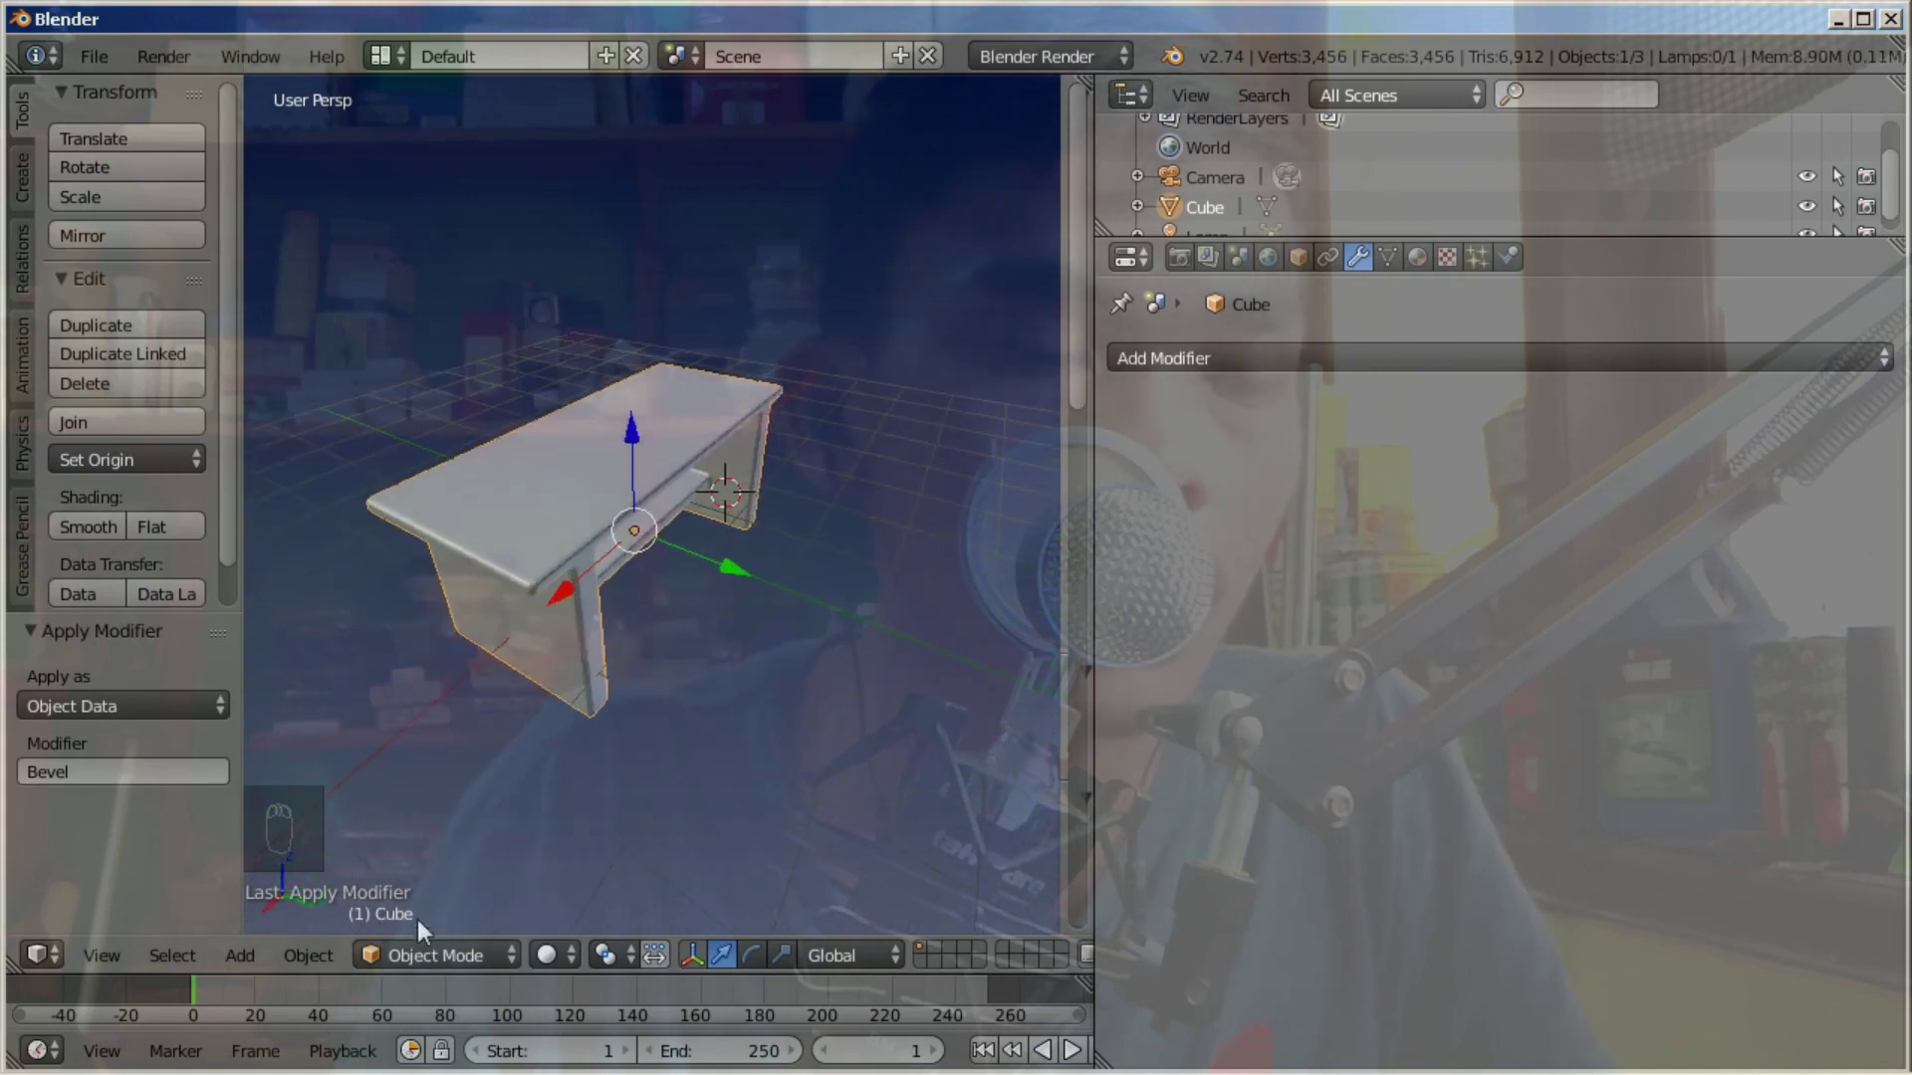
middle_click_drag(622, 731, 586, 680)
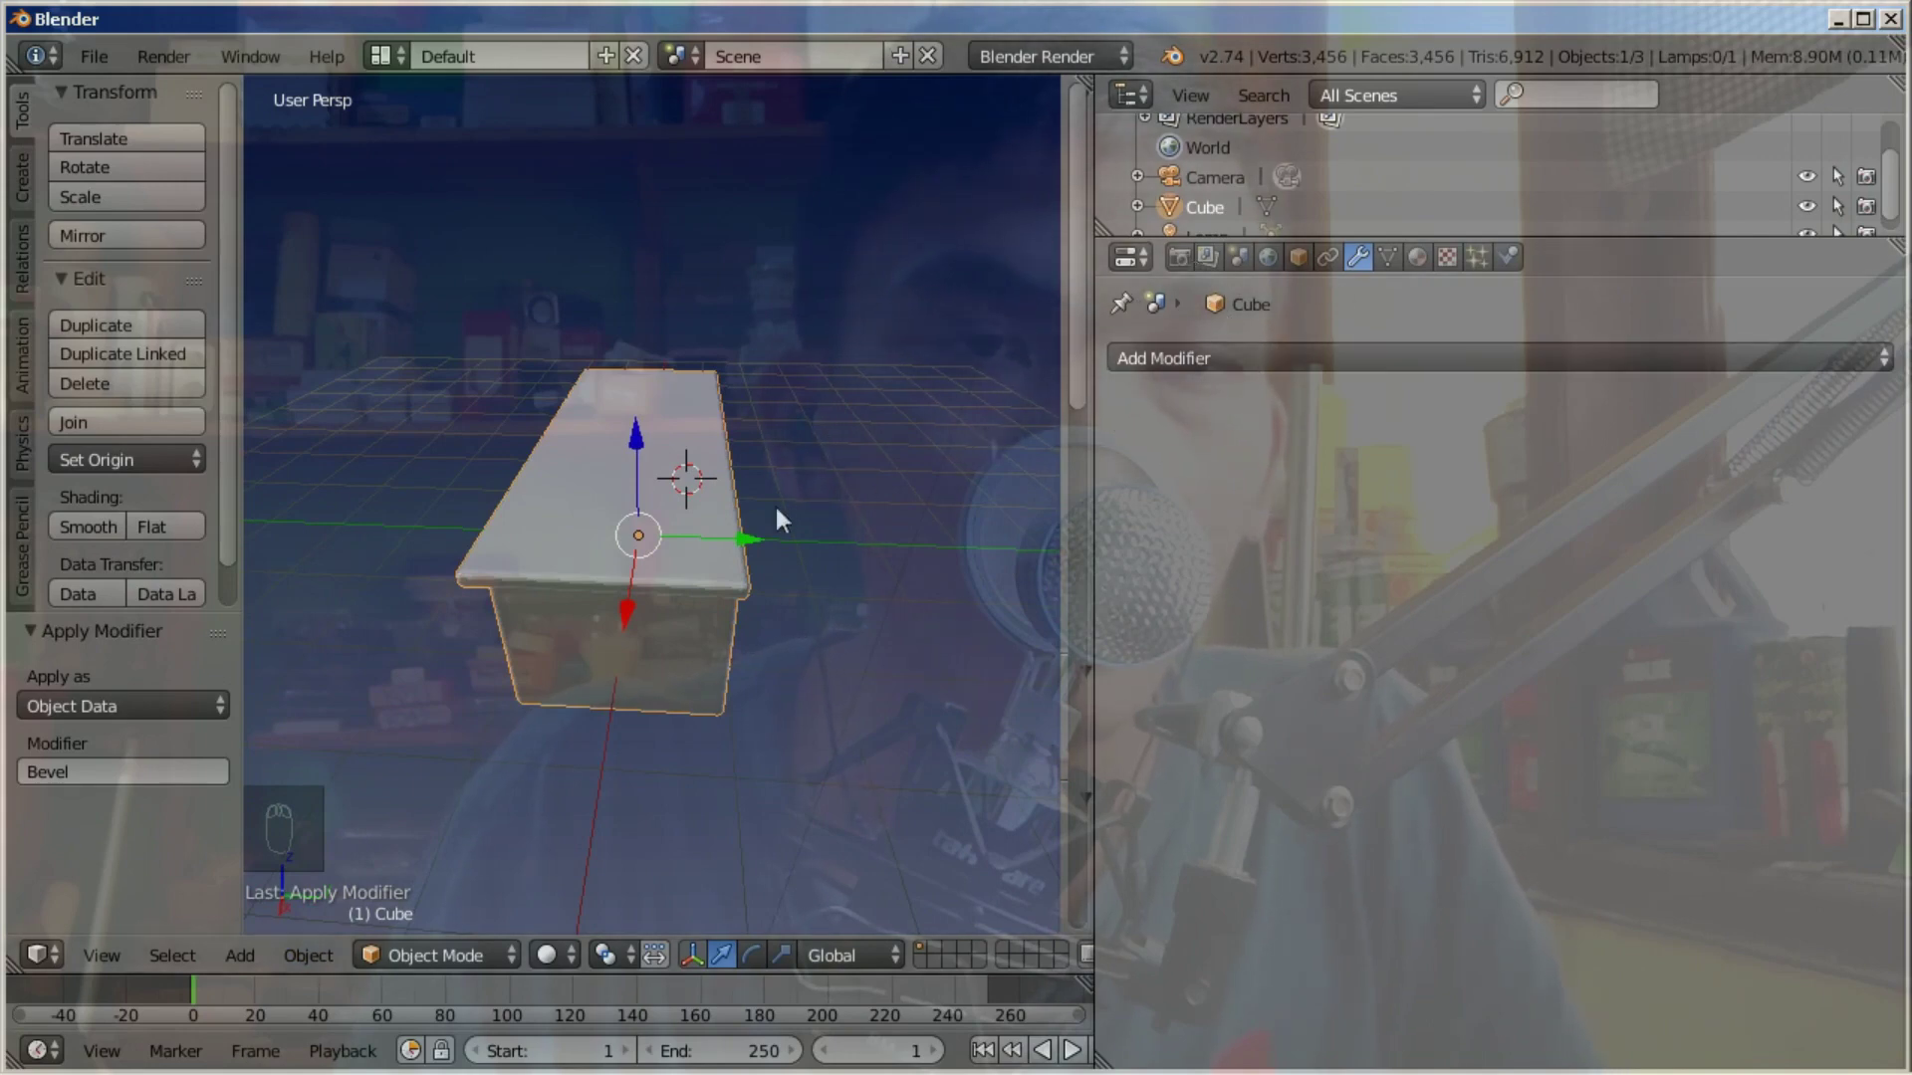
middle_click_drag(721, 510, 343, 952)
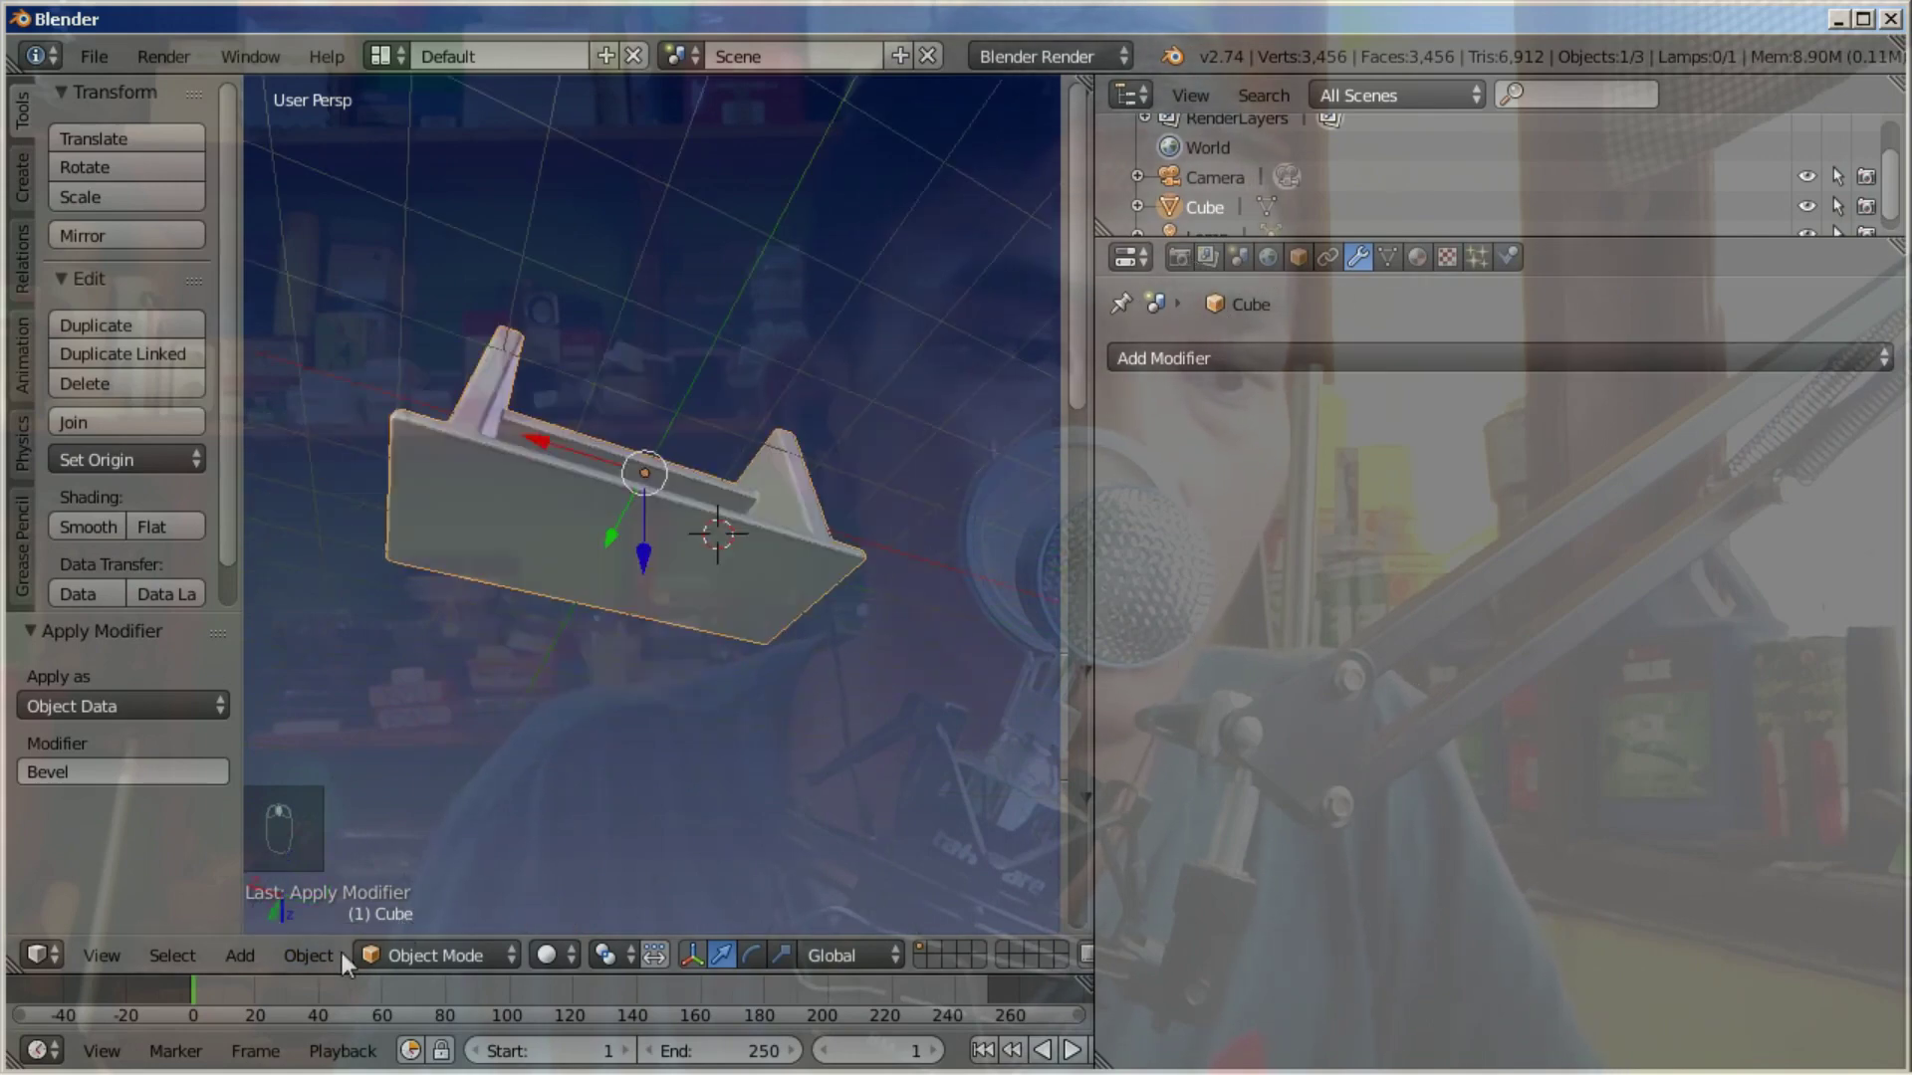
left_click(397, 951)
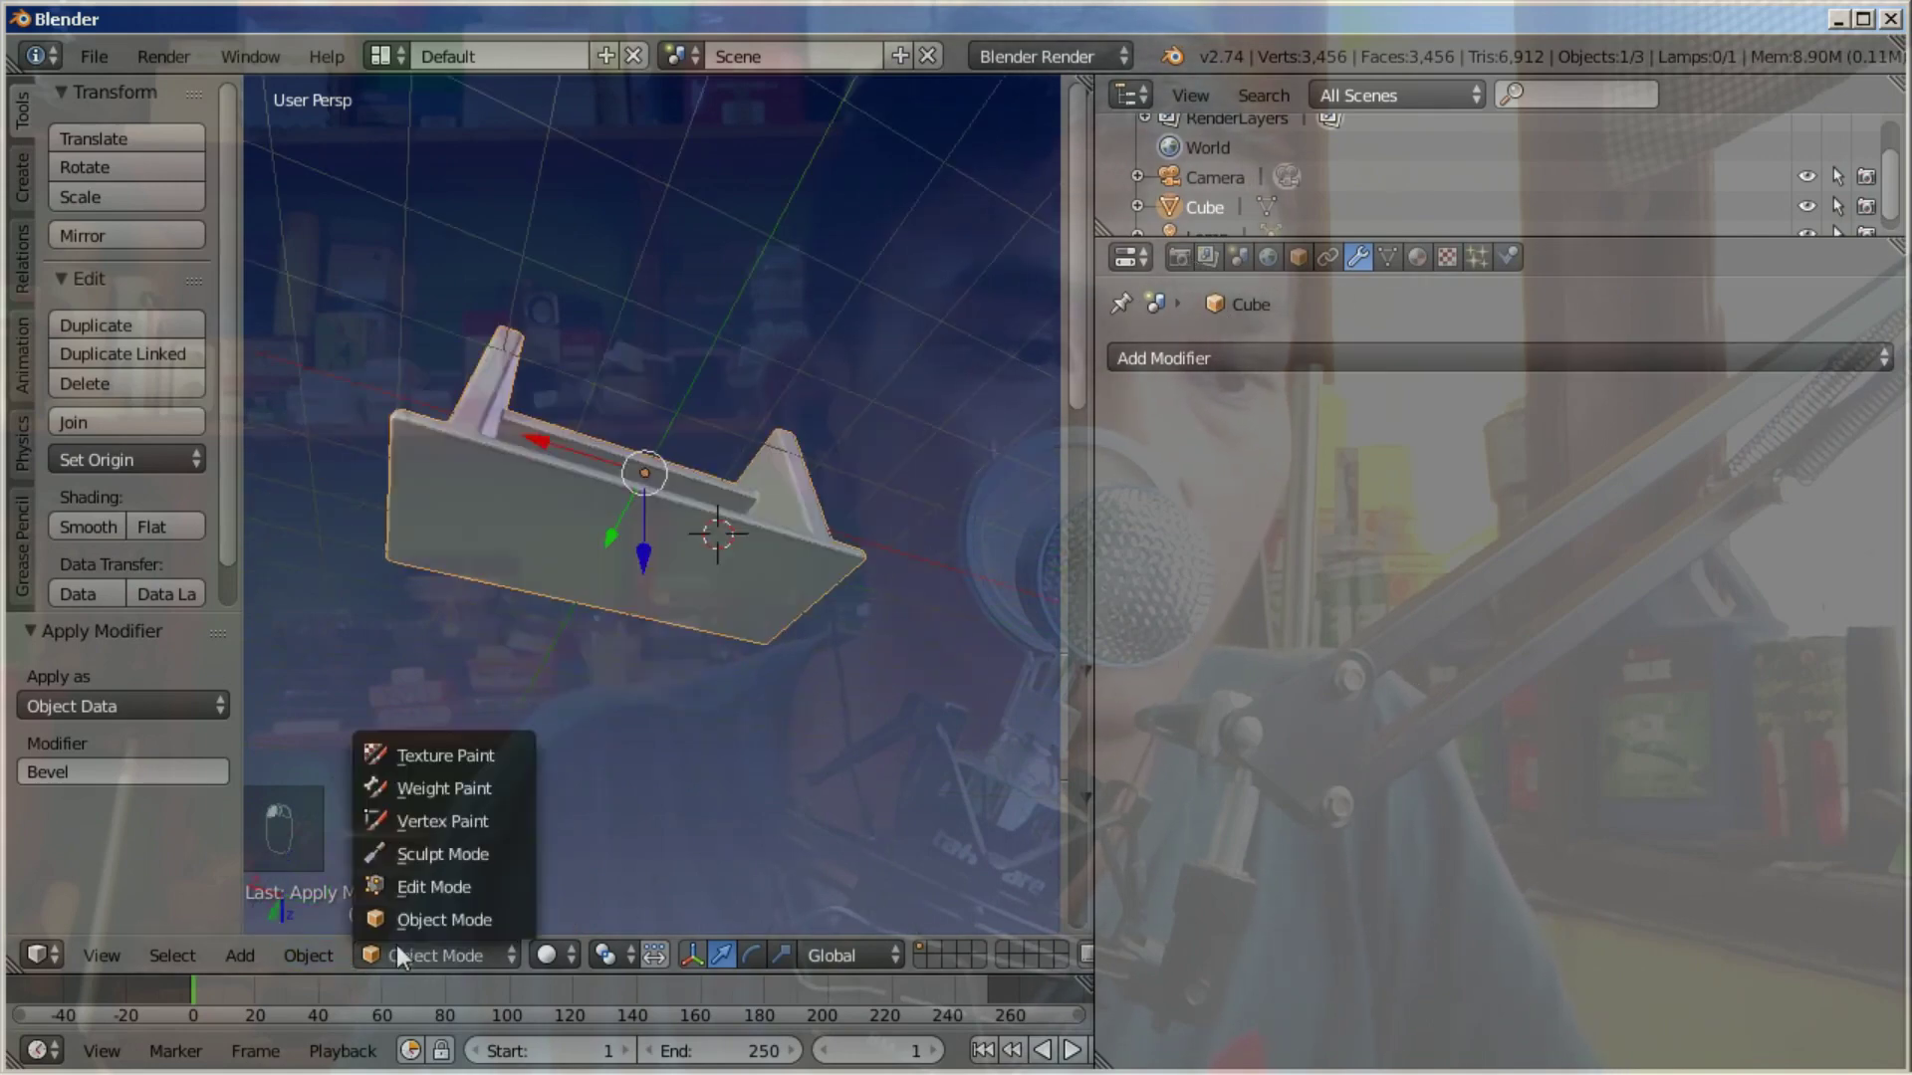
left_click(470, 895)
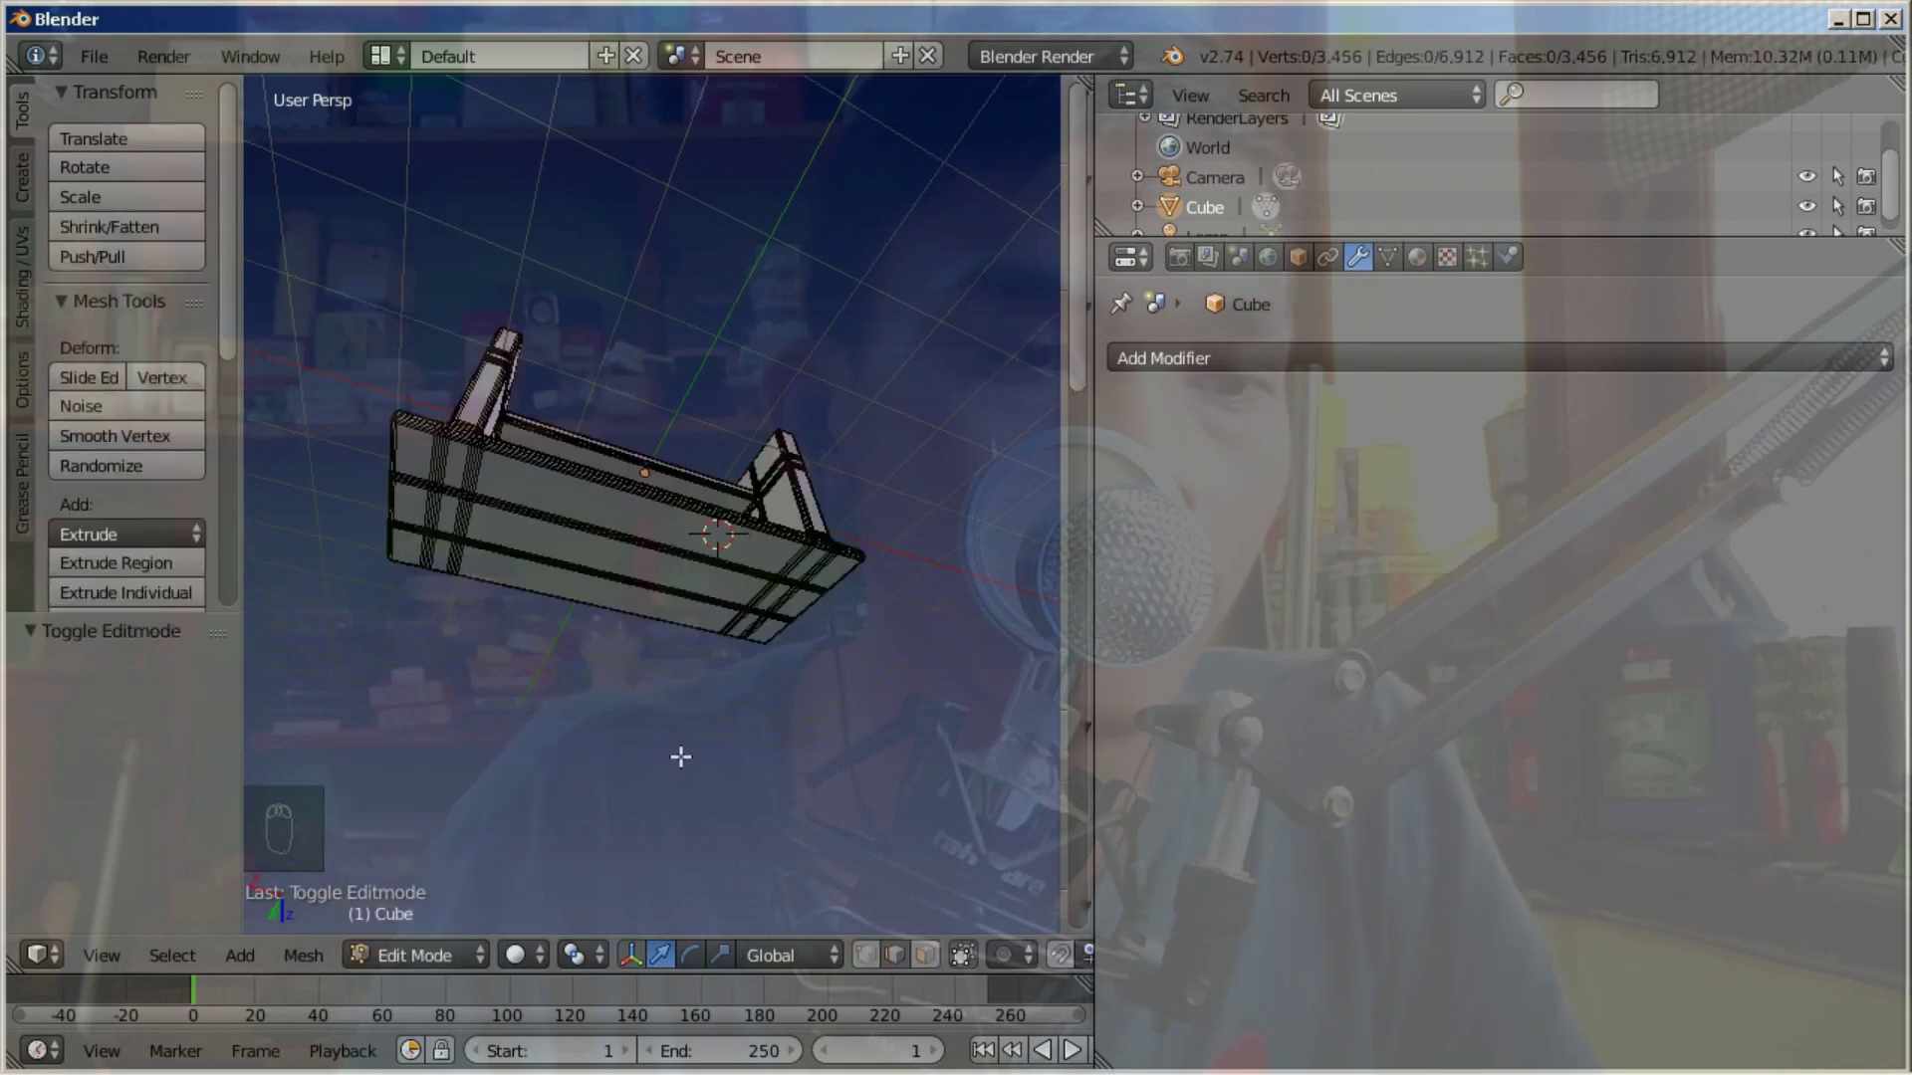
middle_click_drag(680, 757, 474, 392)
key("a")
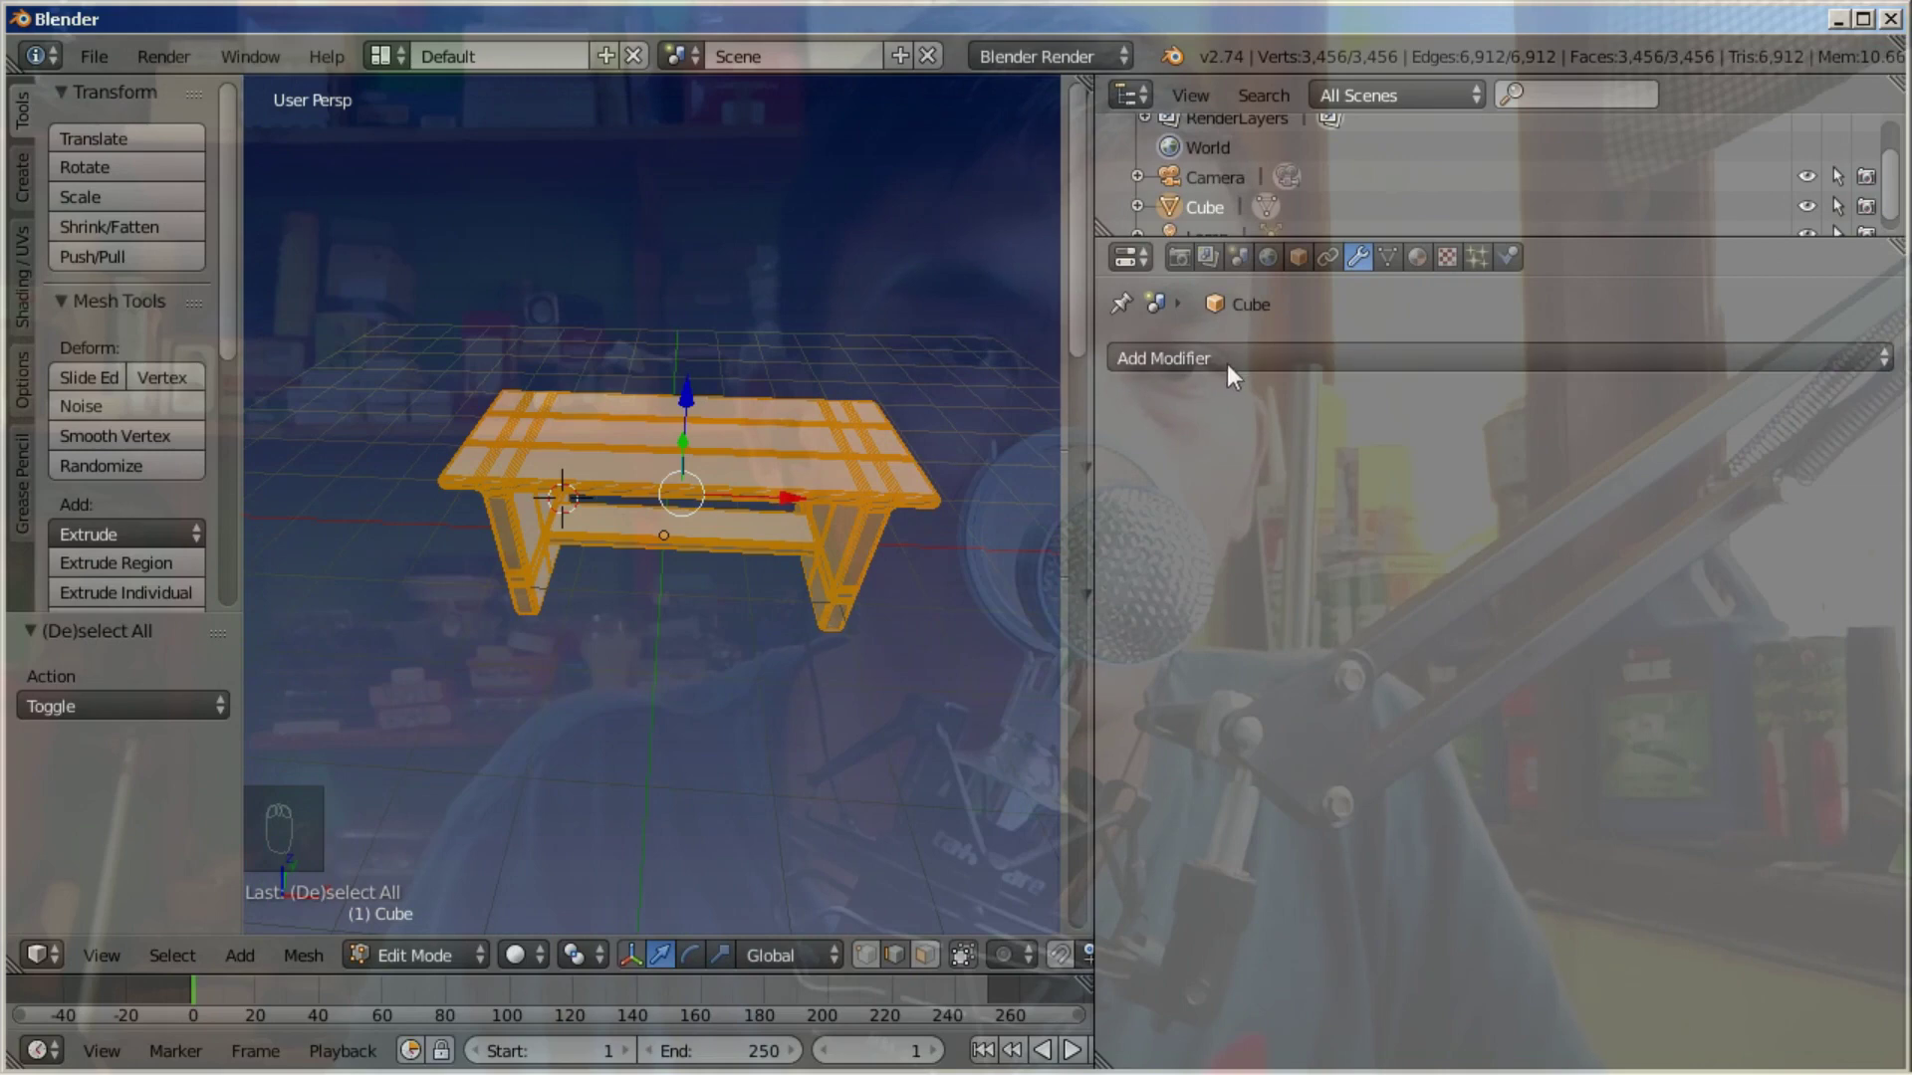
left_click(1279, 355)
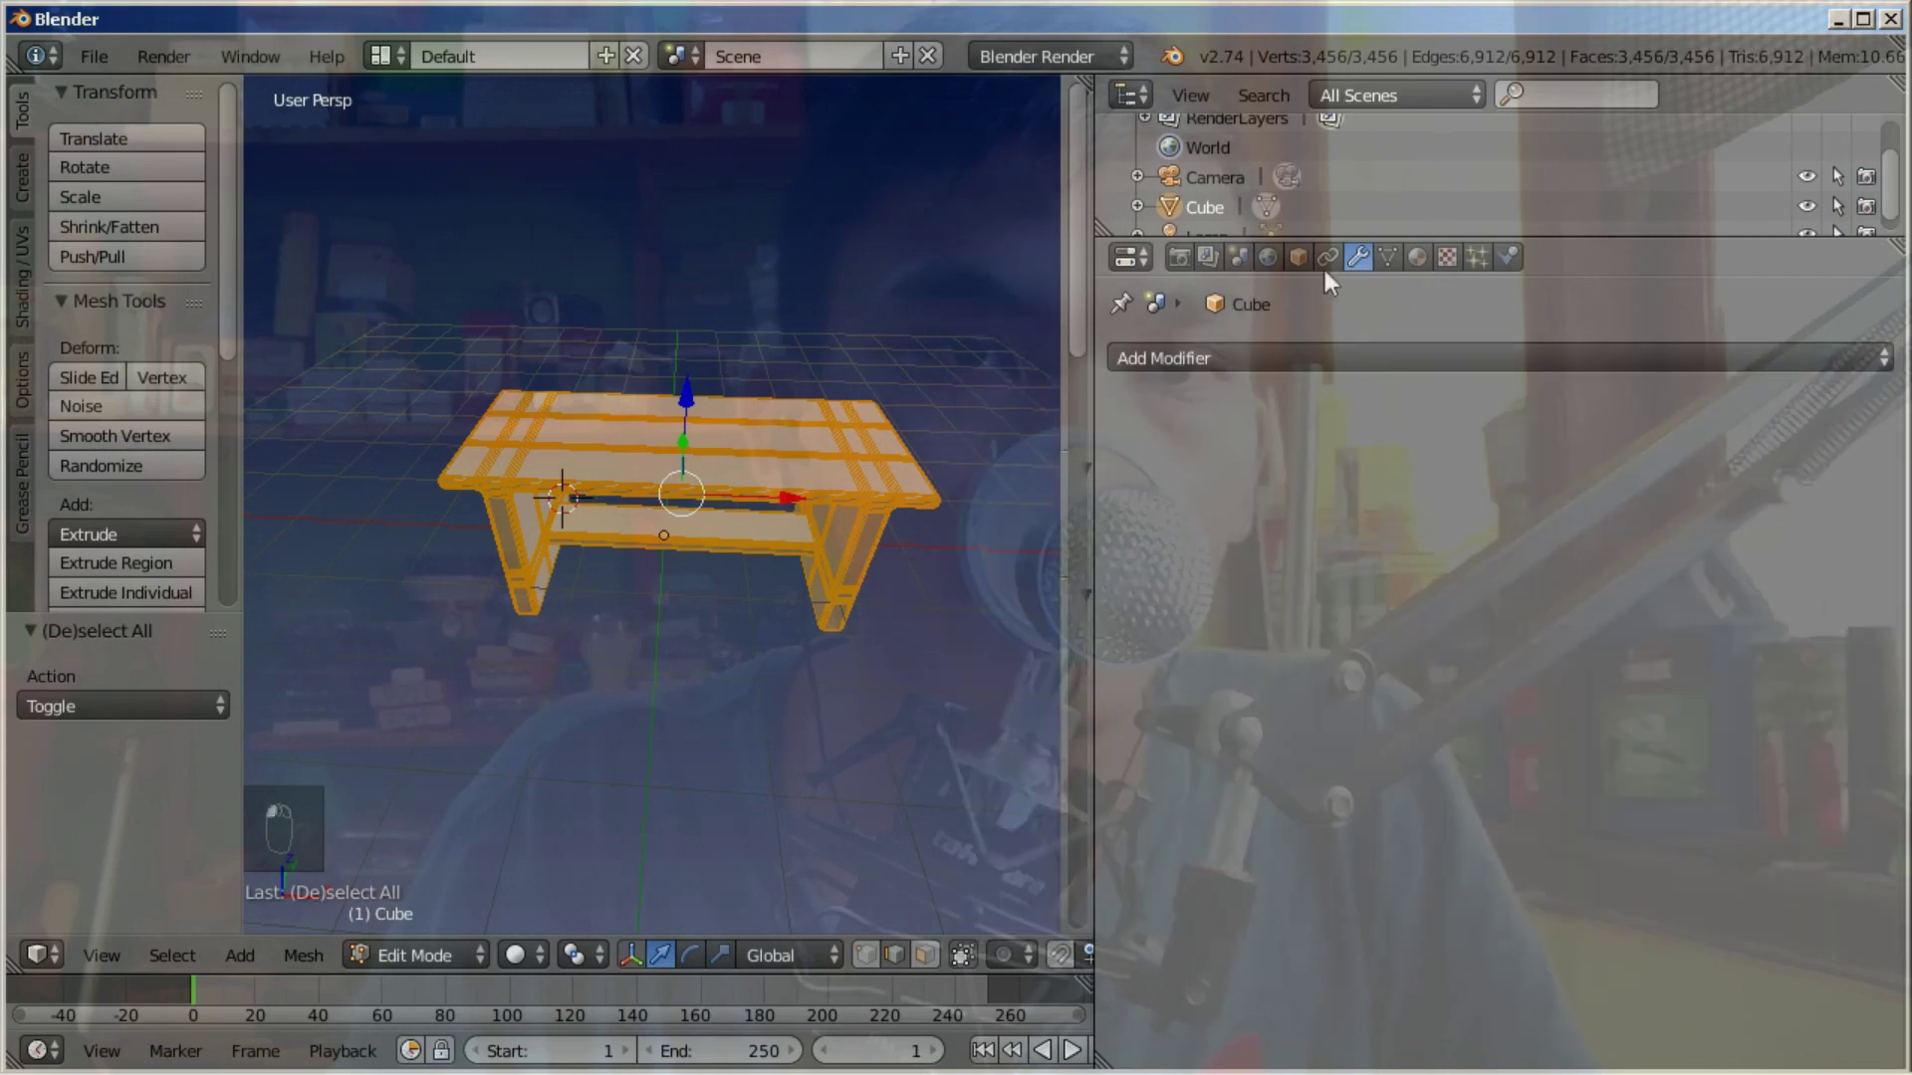
In the table's material settings, enlarge the slot list and add a second slot with a new material
left_click(1414, 259)
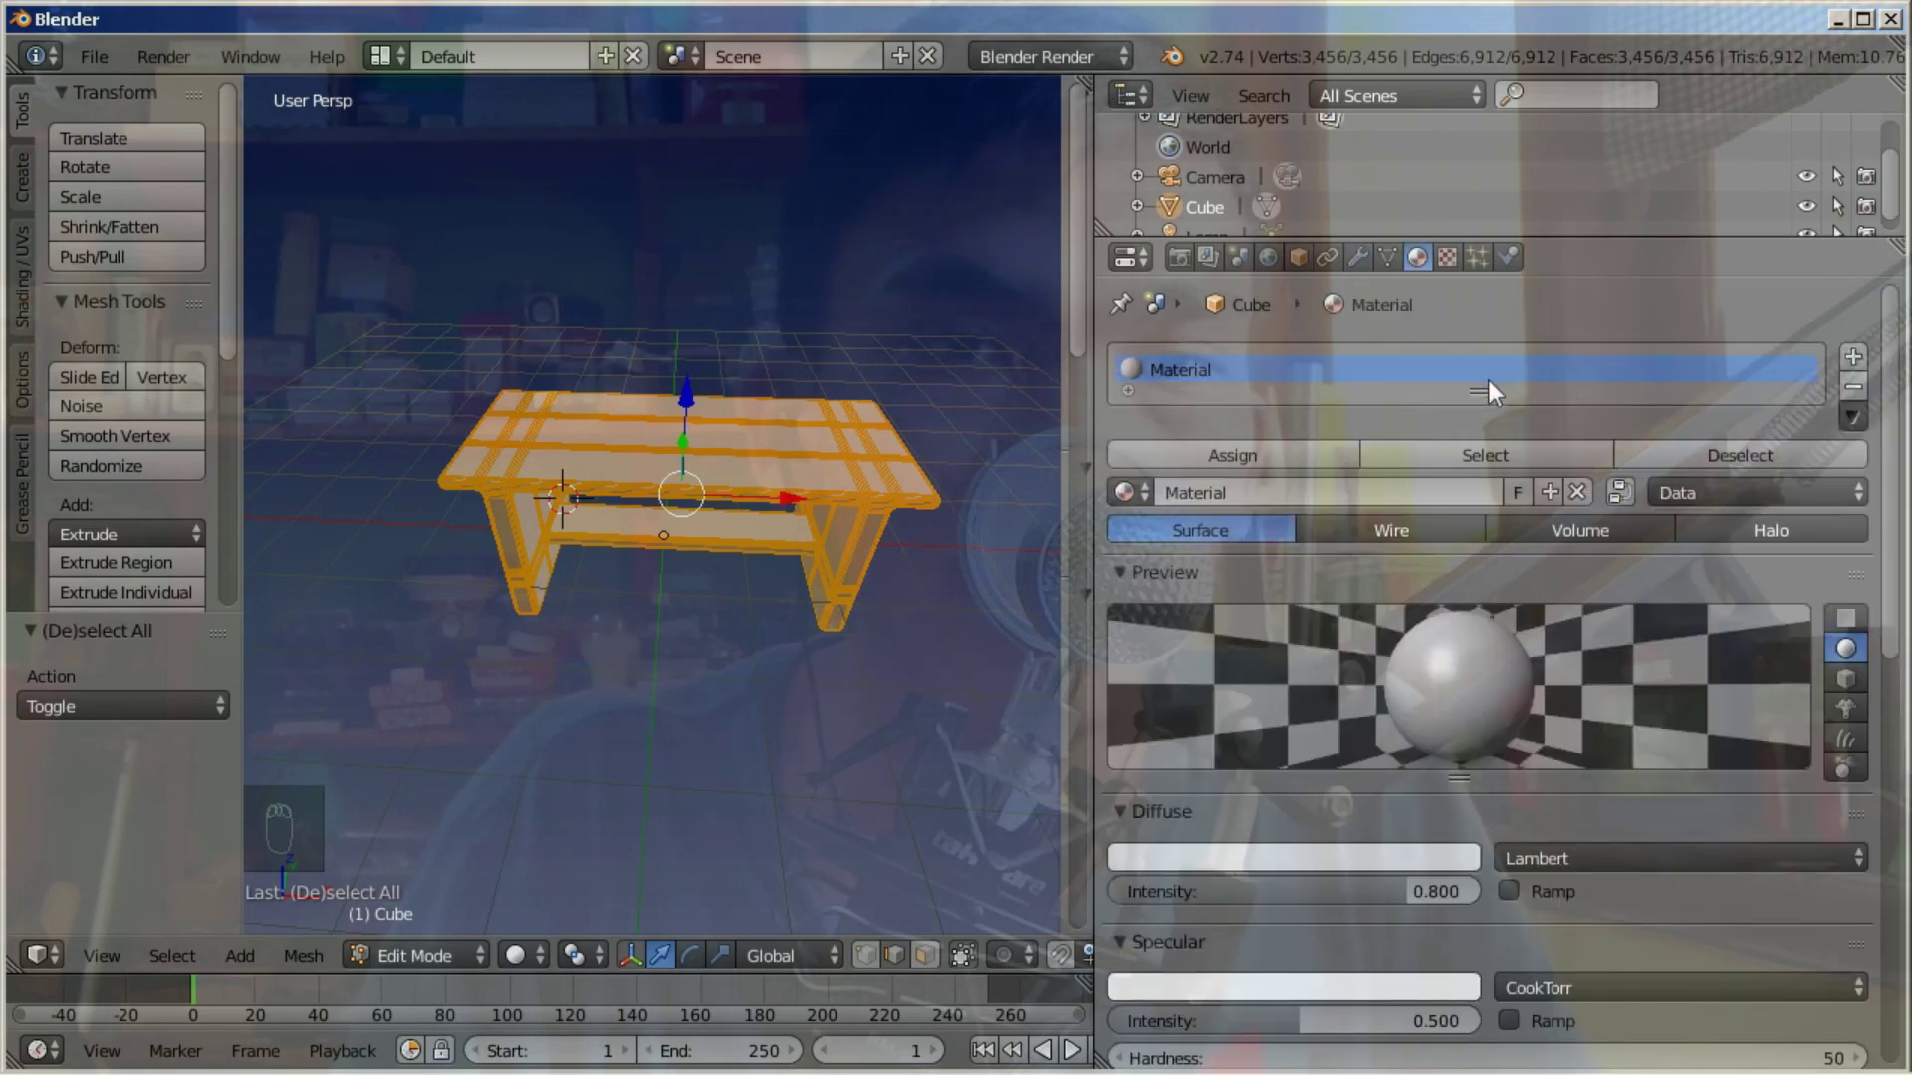
left_click_drag(1479, 391, 1469, 554)
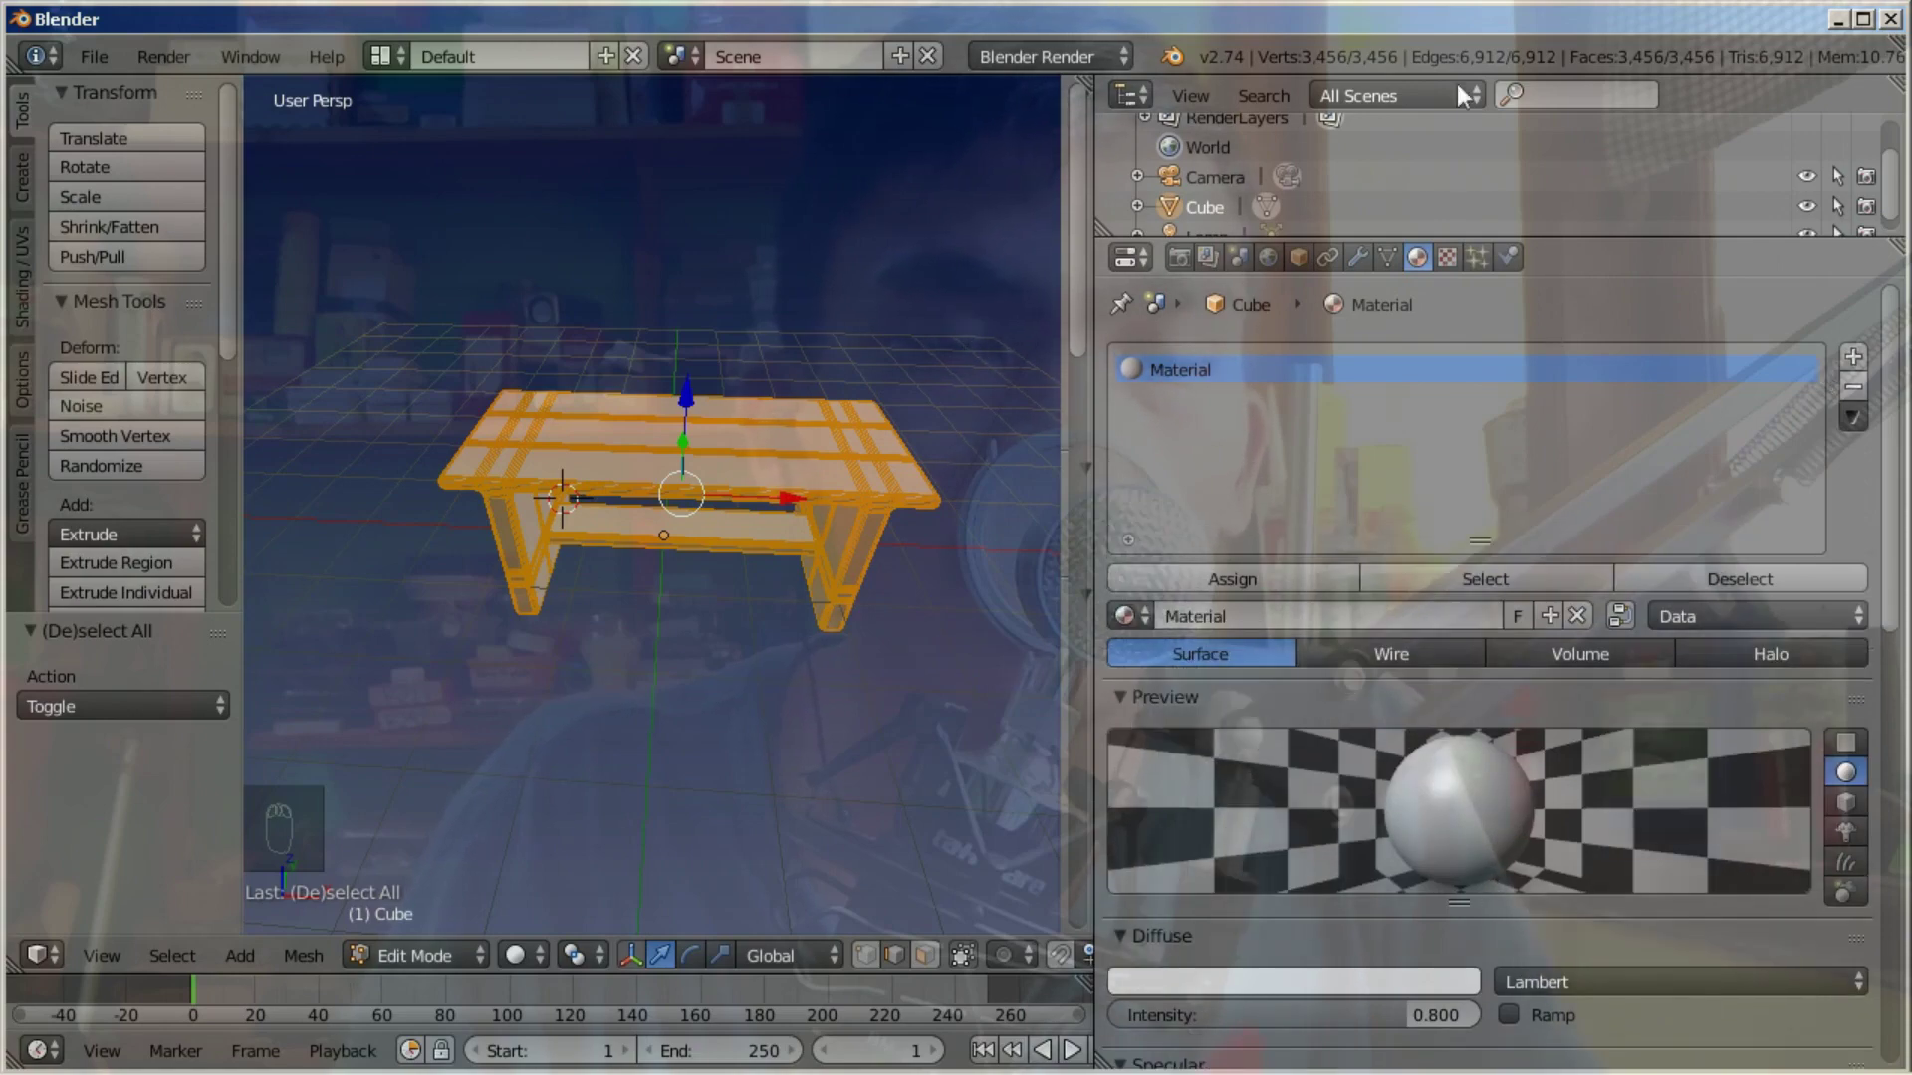
left_click_drag(1480, 29, 1382, 32)
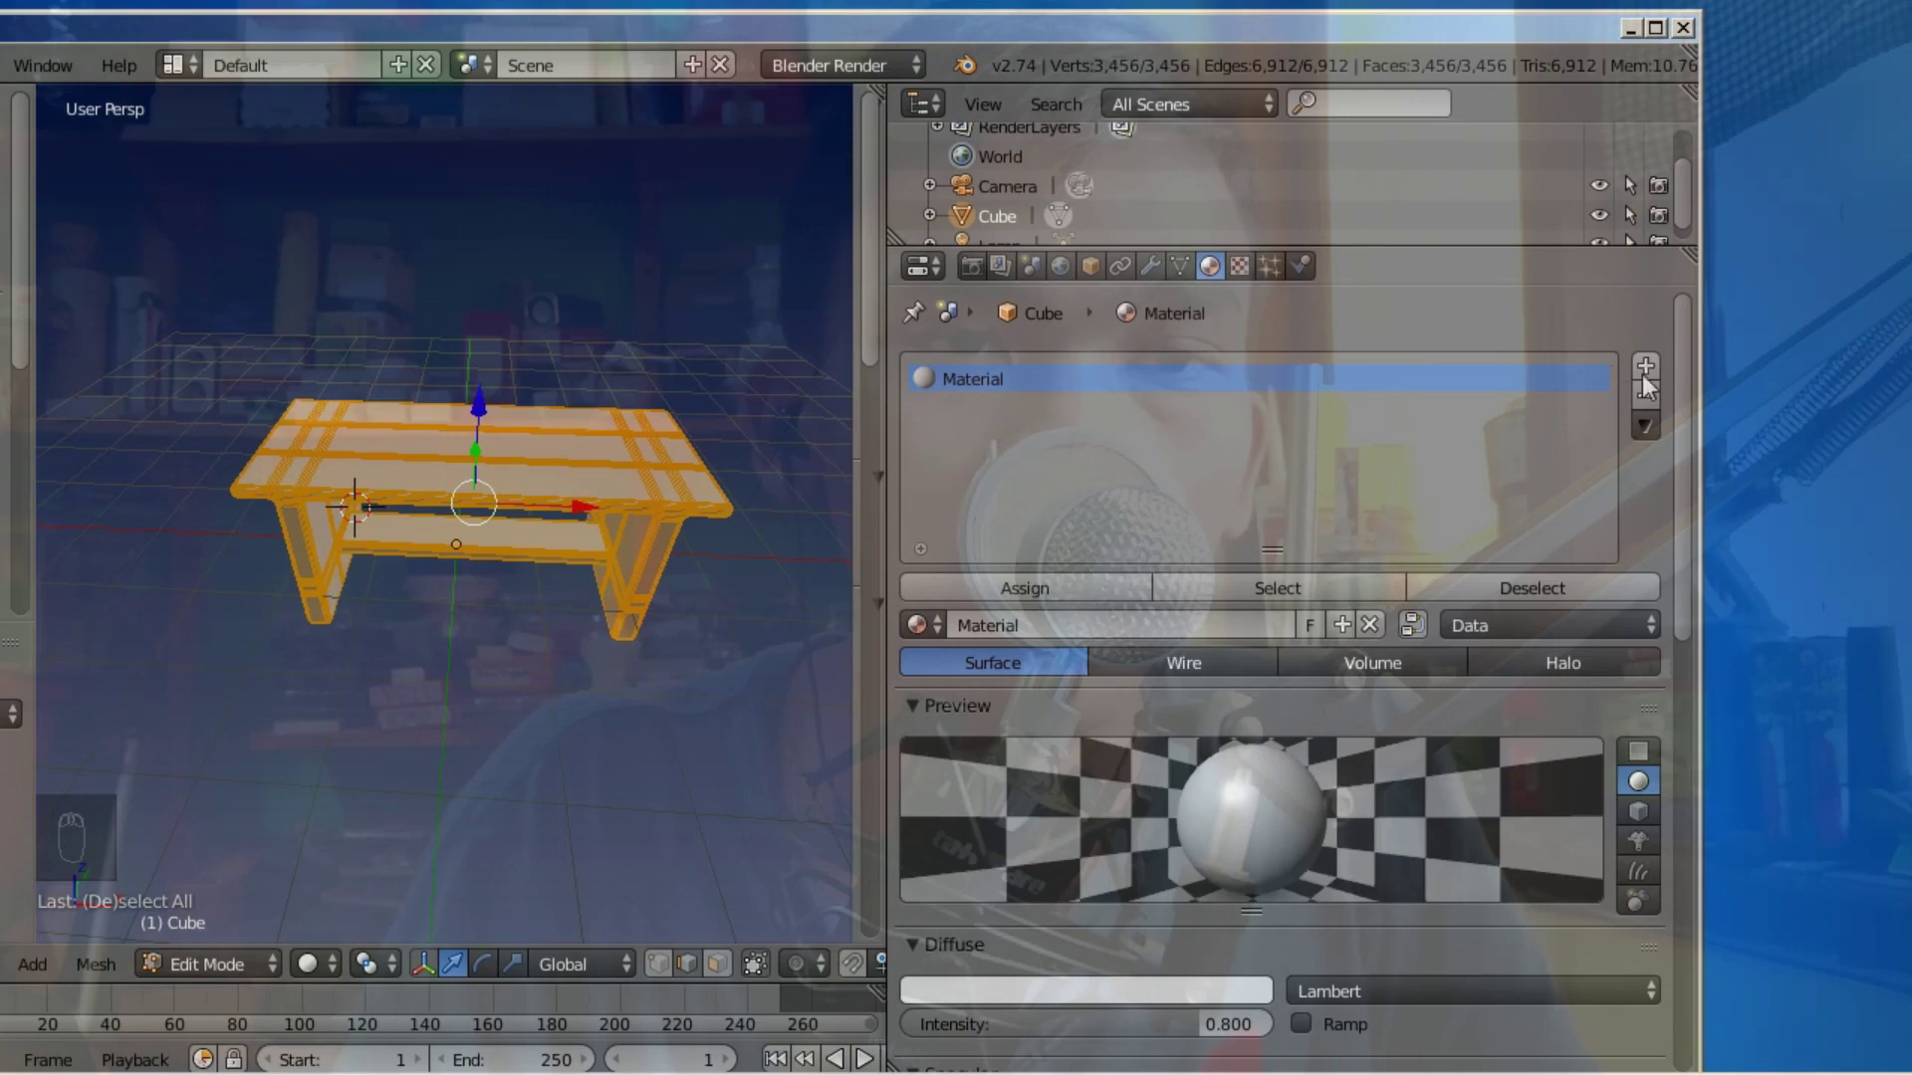
left_click(1645, 367)
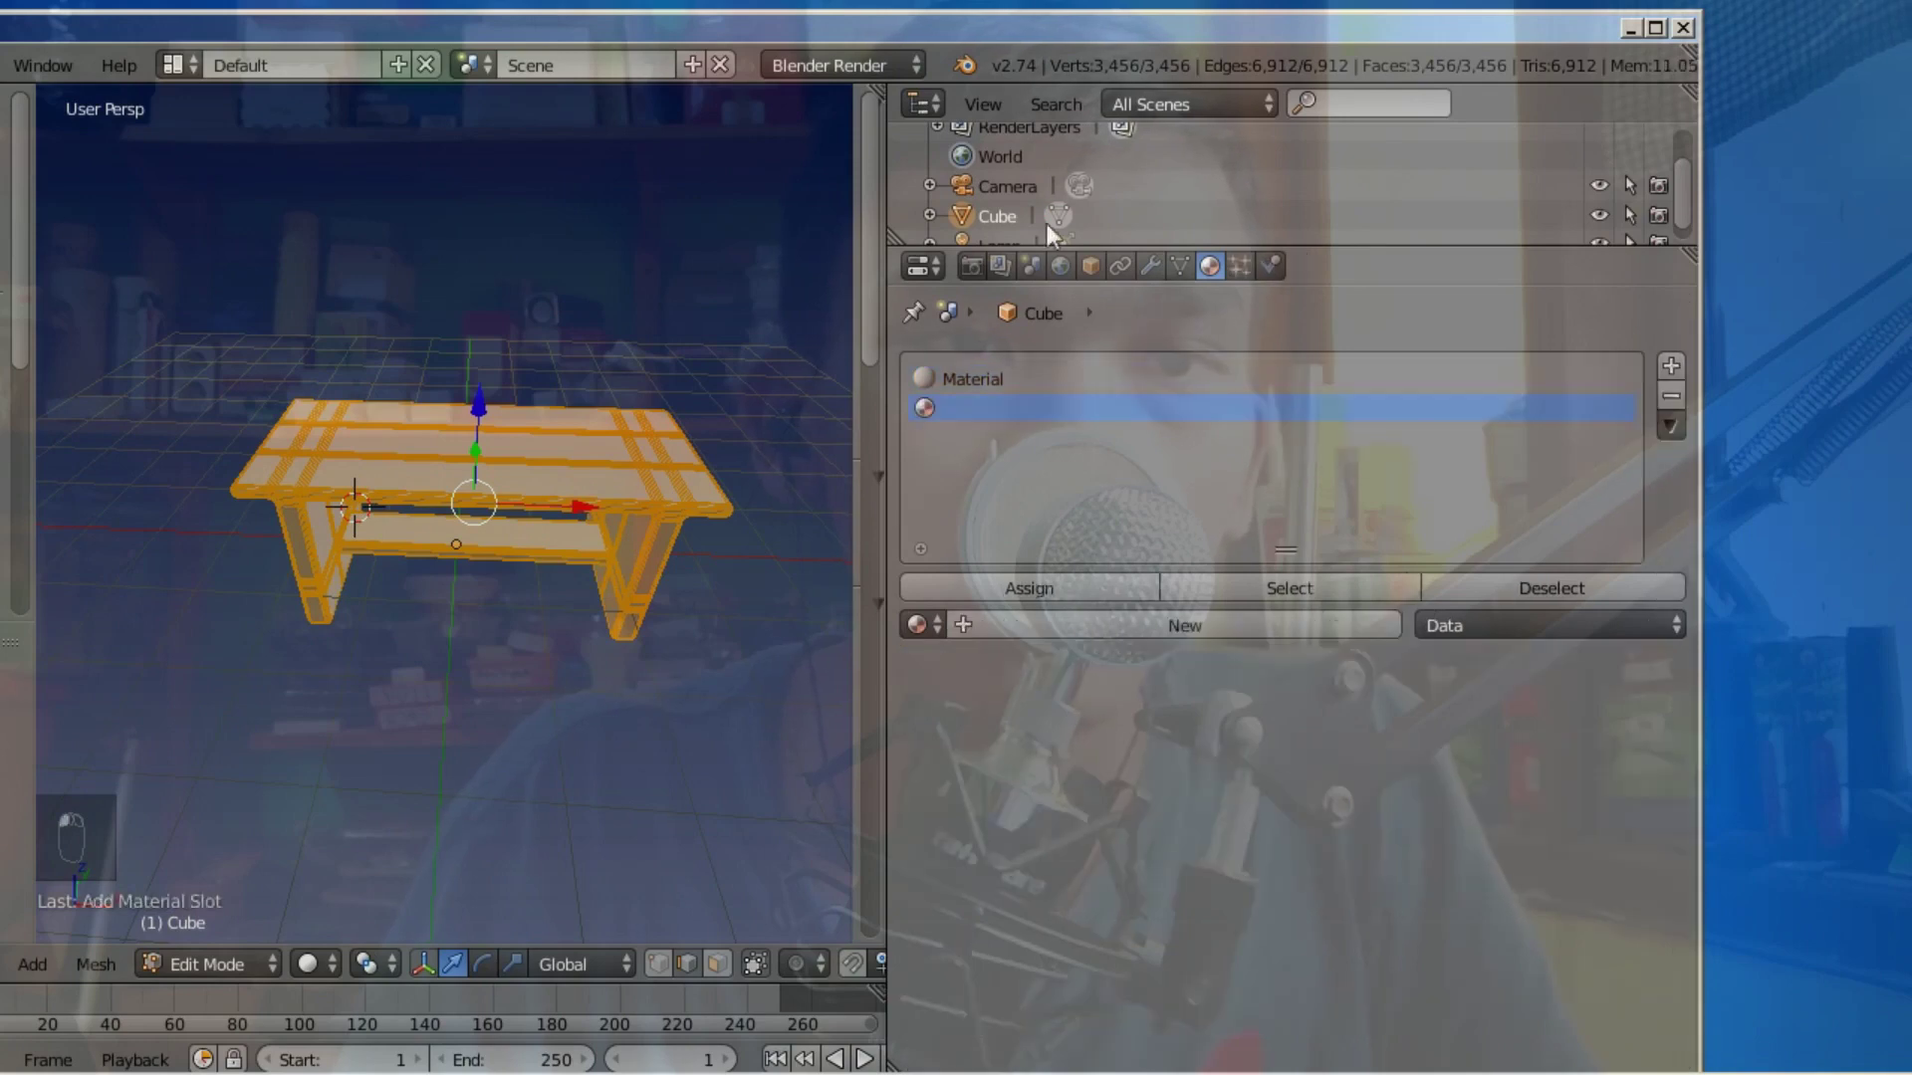
left_click_drag(1217, 23, 1406, 14)
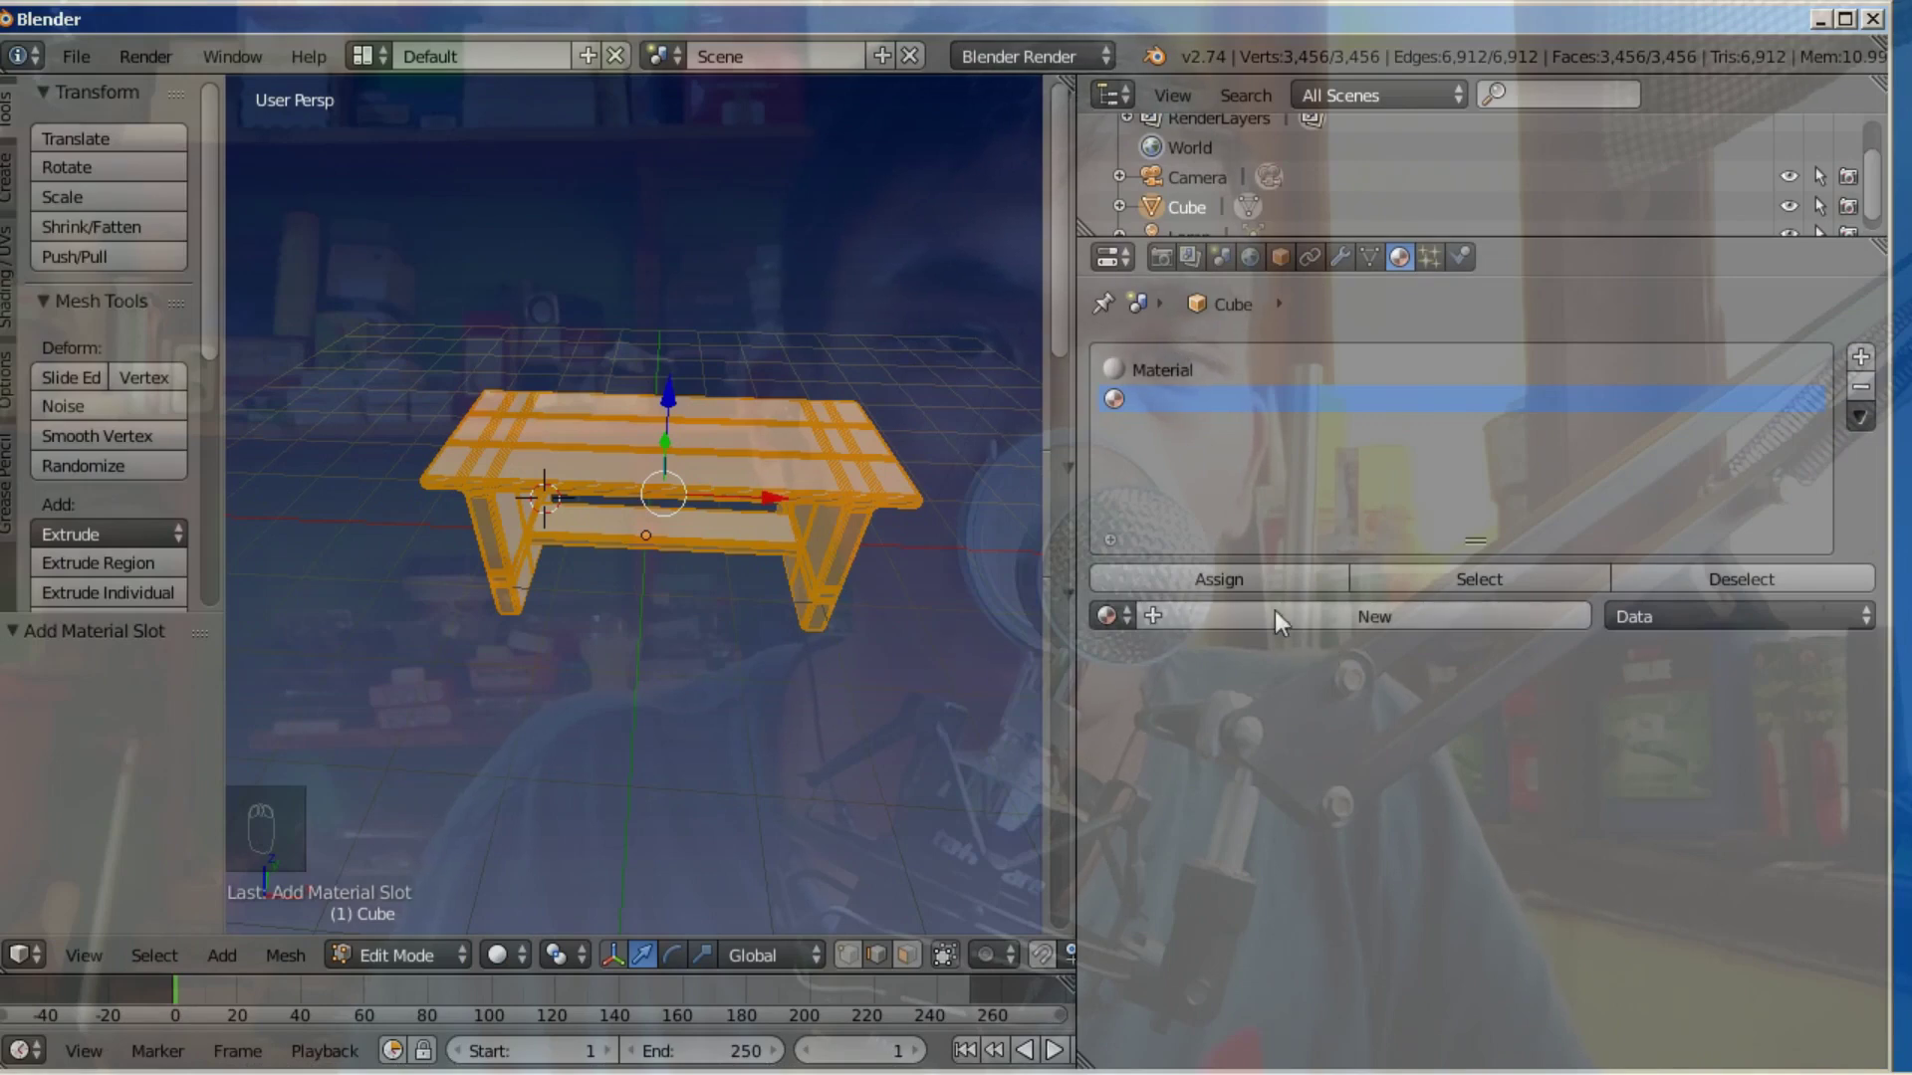
left_click(1288, 613)
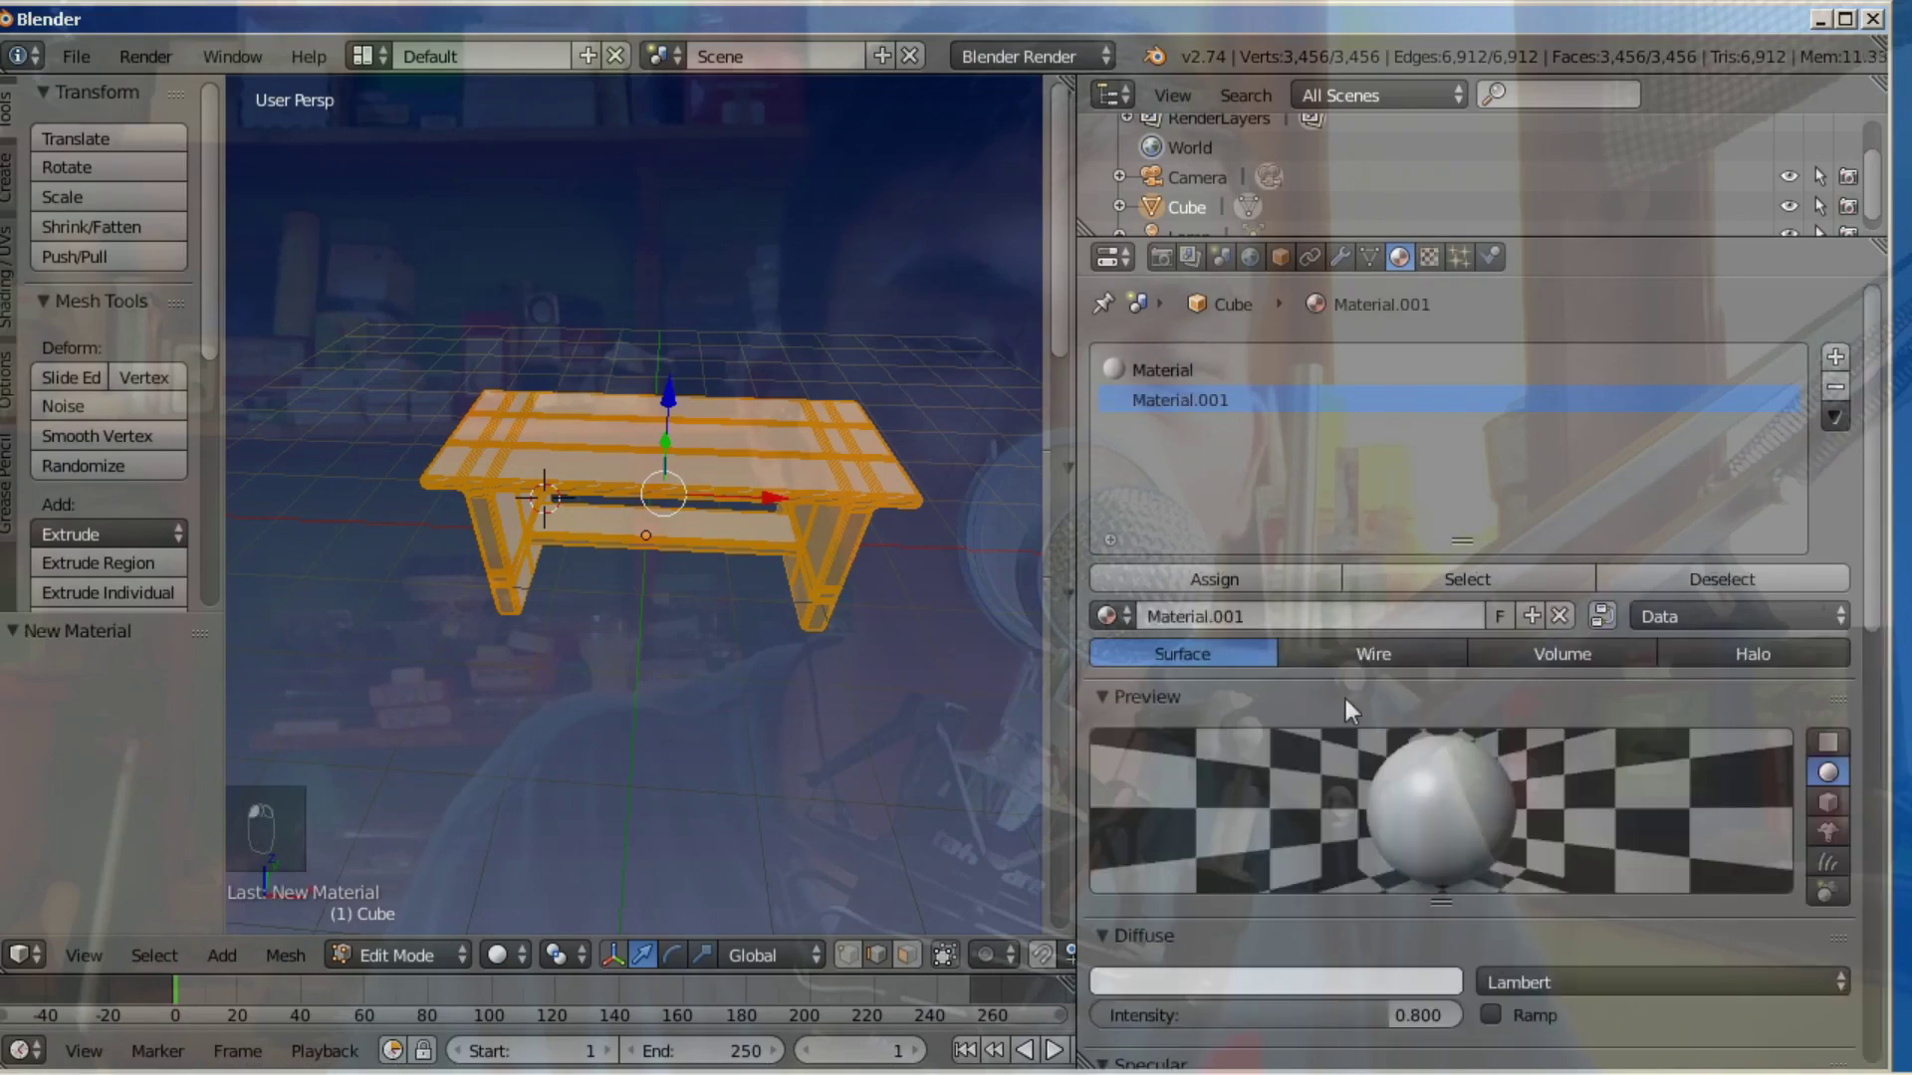
scroll(1310, 647, "down", 3)
scroll(1307, 639, "up", 3)
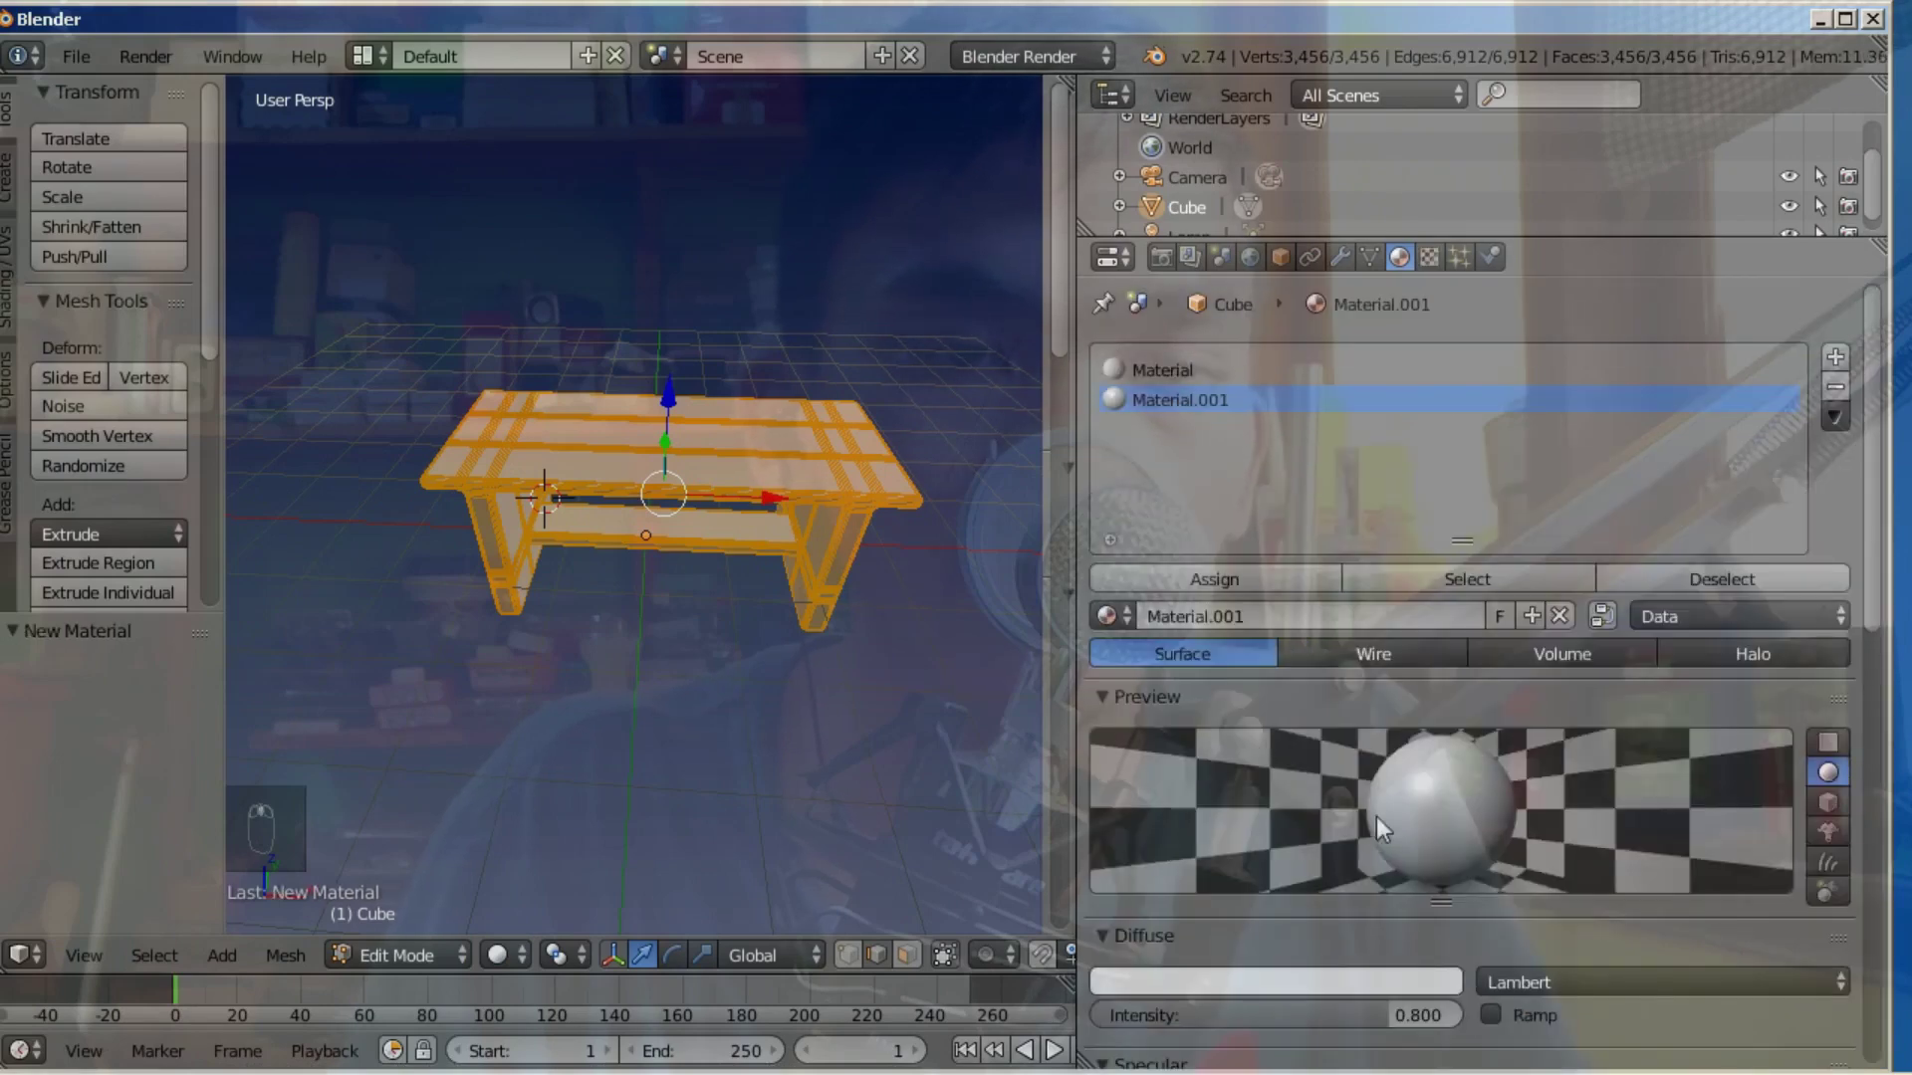
Set the new second material's diffuse color to a strong orange-red
scroll(1374, 806, "down", 2)
scroll(1372, 799, "down", 2)
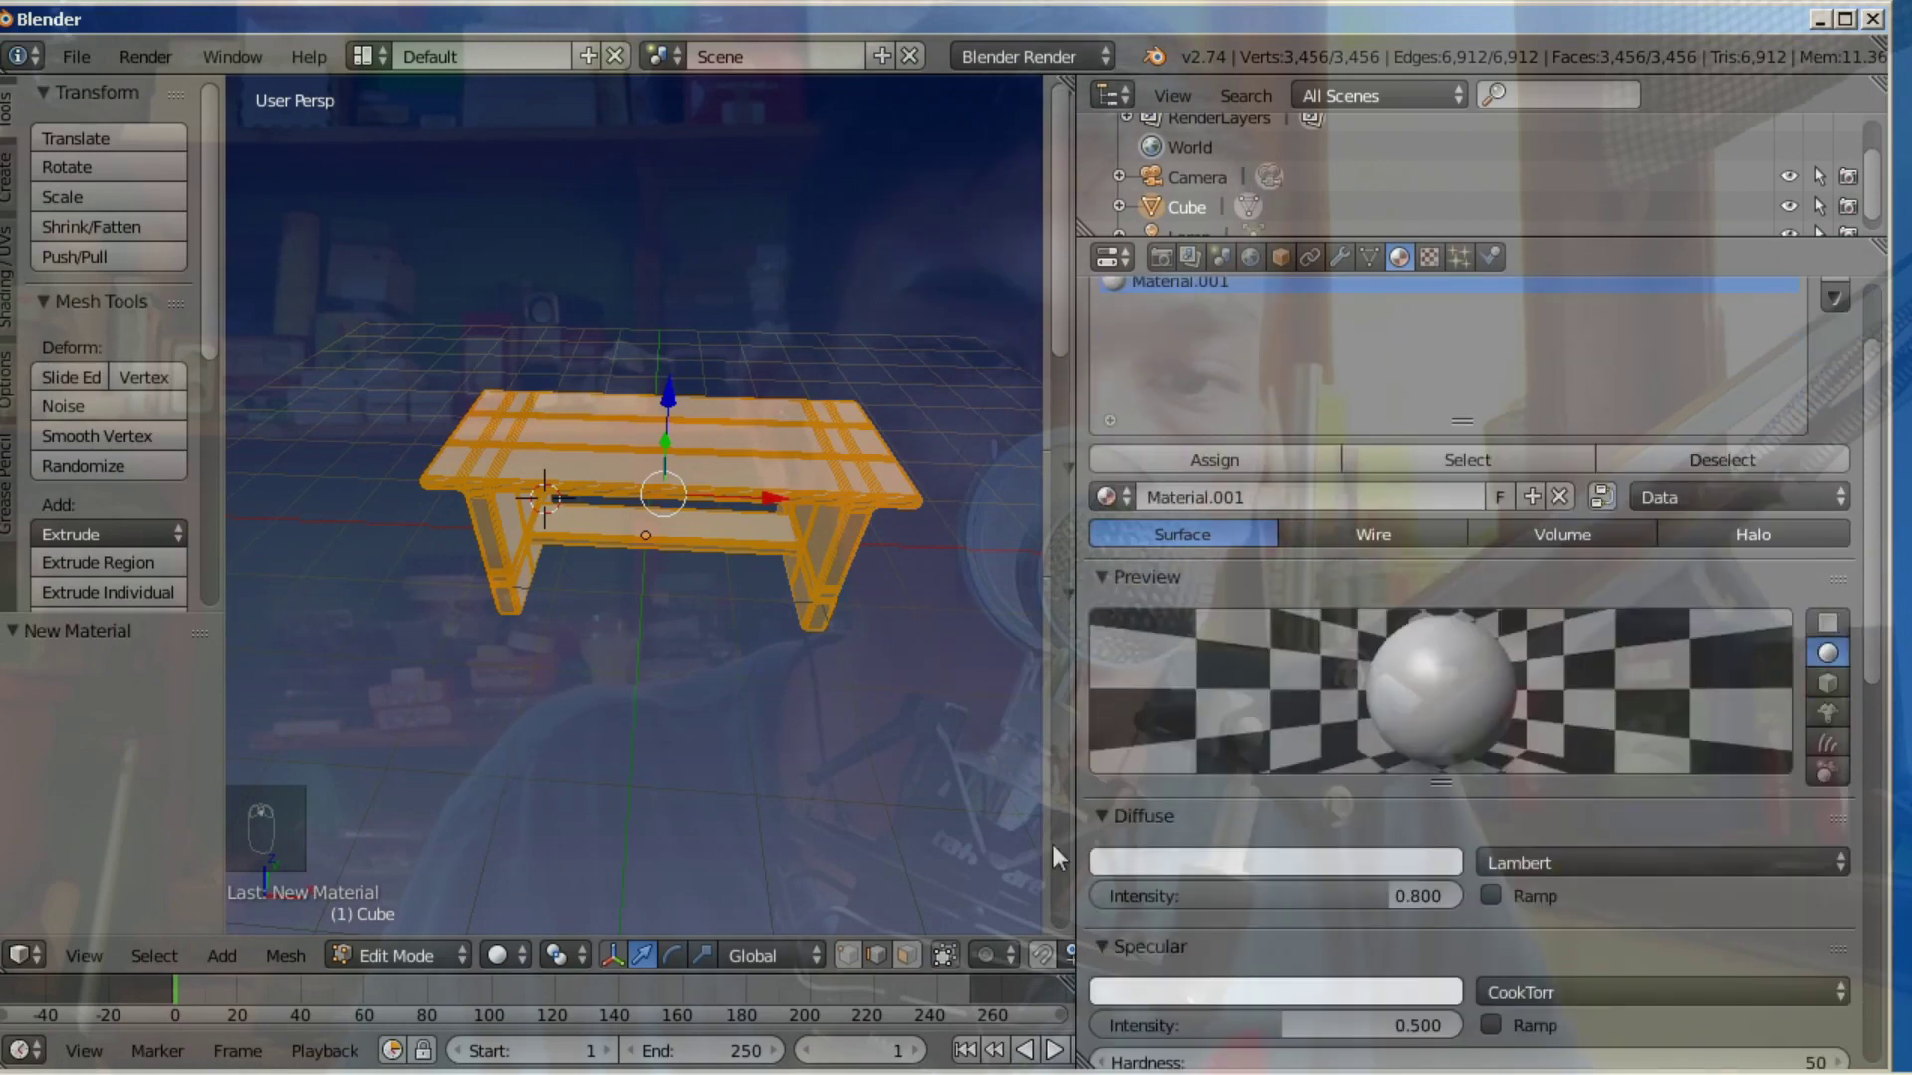
left_click(1191, 863)
left_click_drag(1220, 582, 1180, 678)
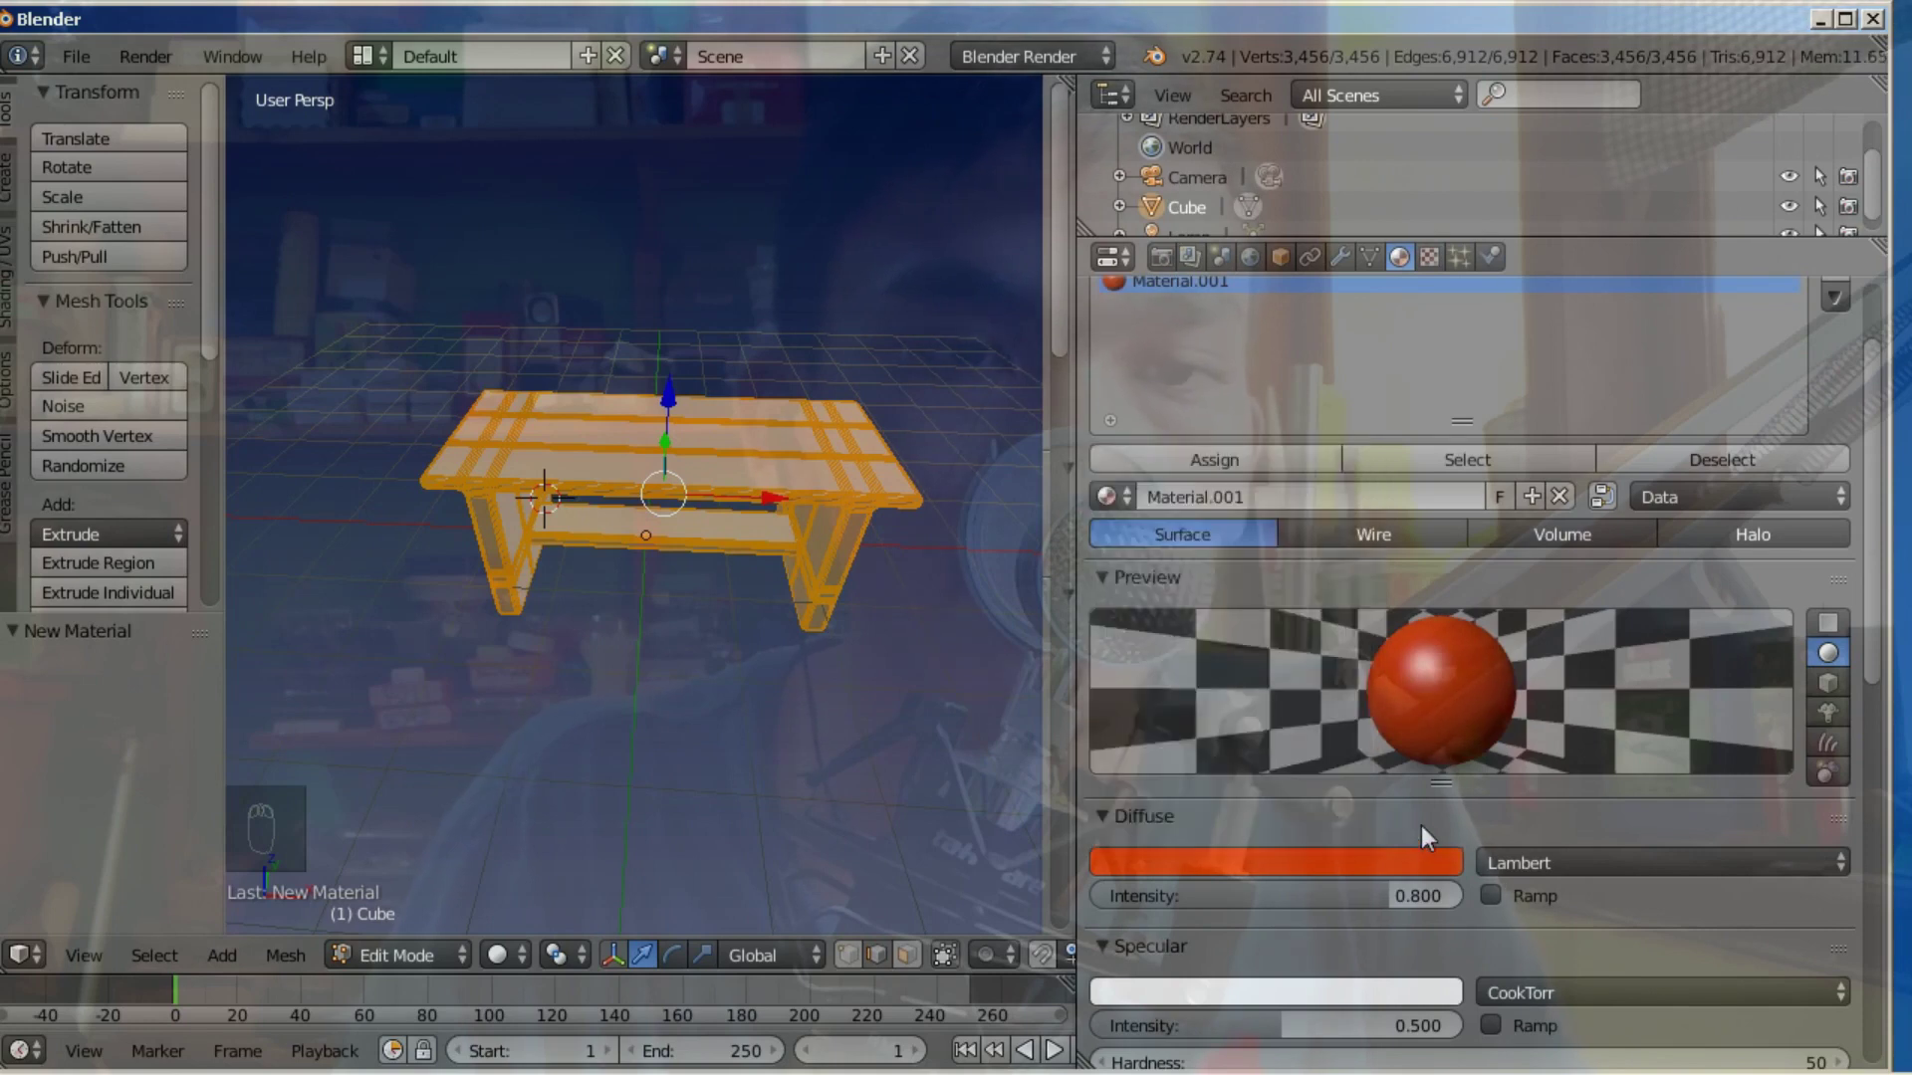
Assign the orange-red material to the table's whole selected mesh
scroll(1378, 796, "down", 3)
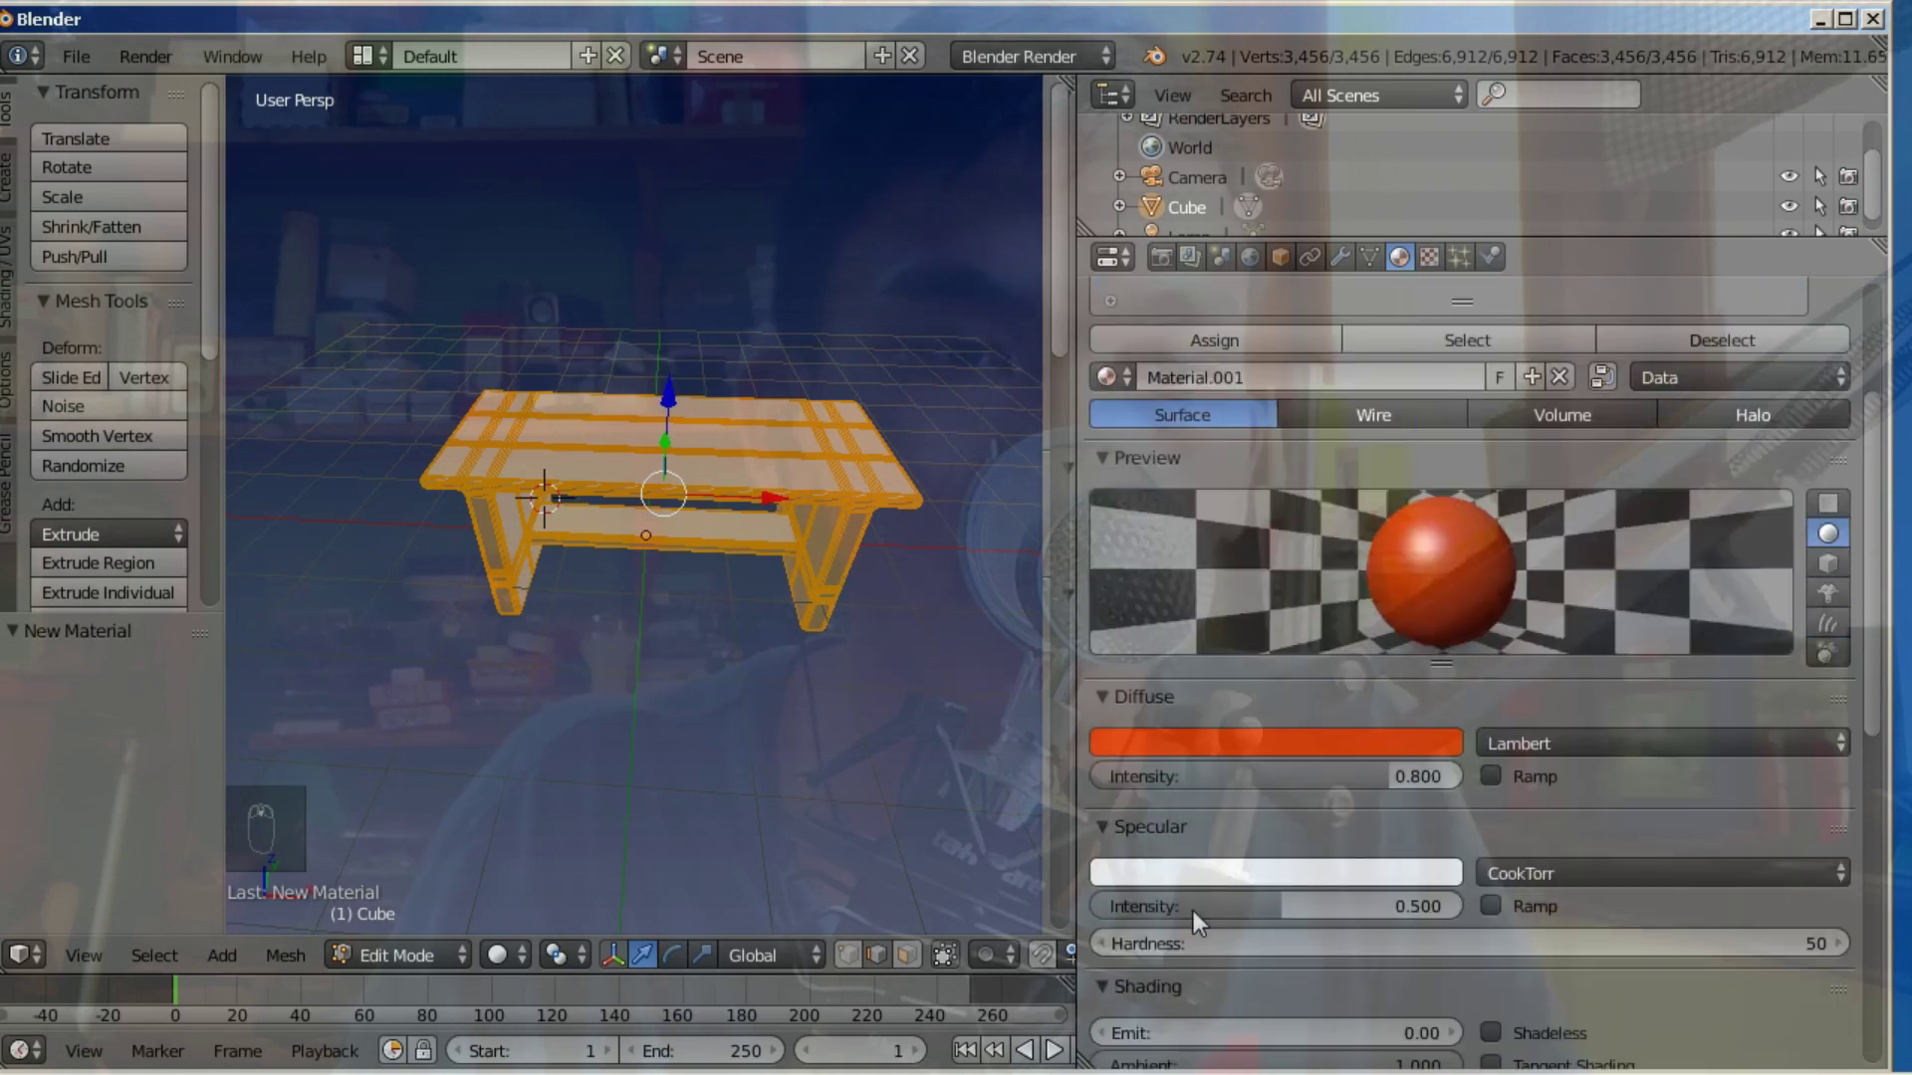
scroll(1187, 874, "down", 3)
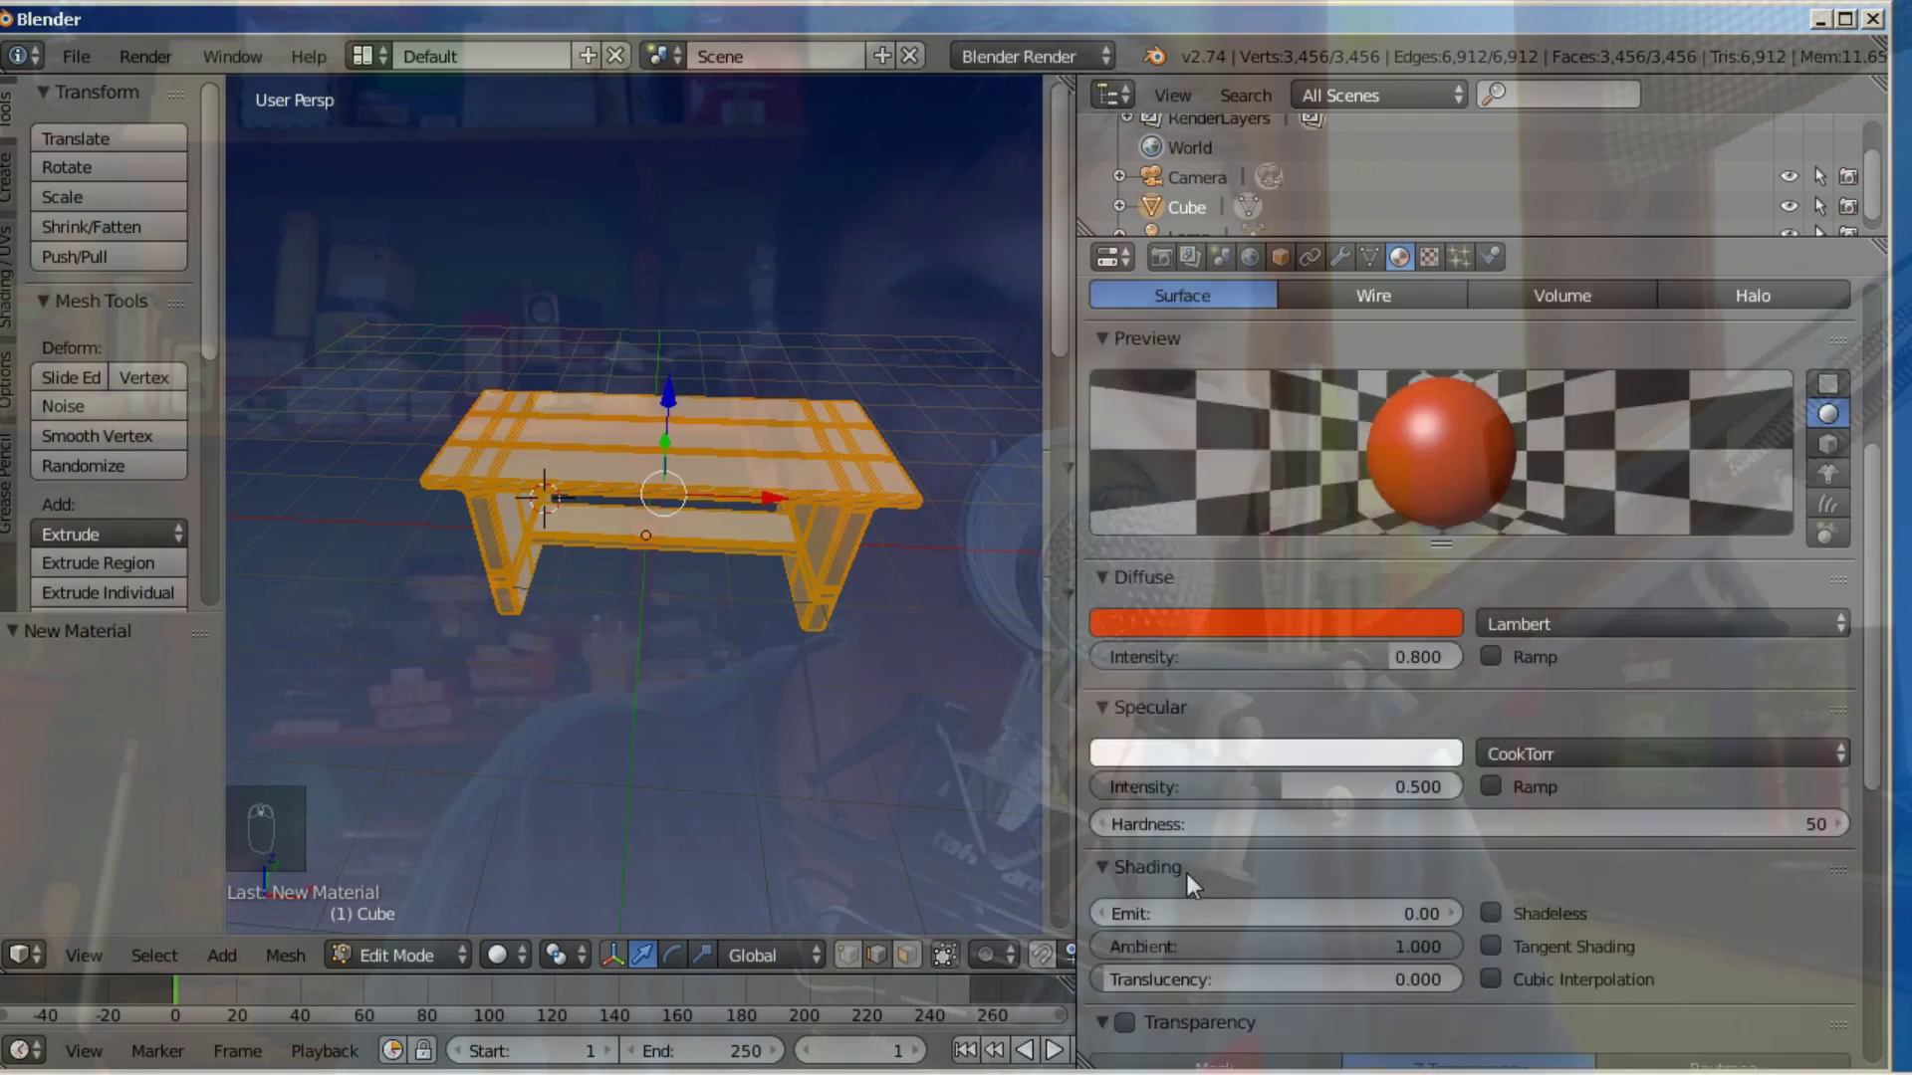
scroll(1249, 707, "up", 5)
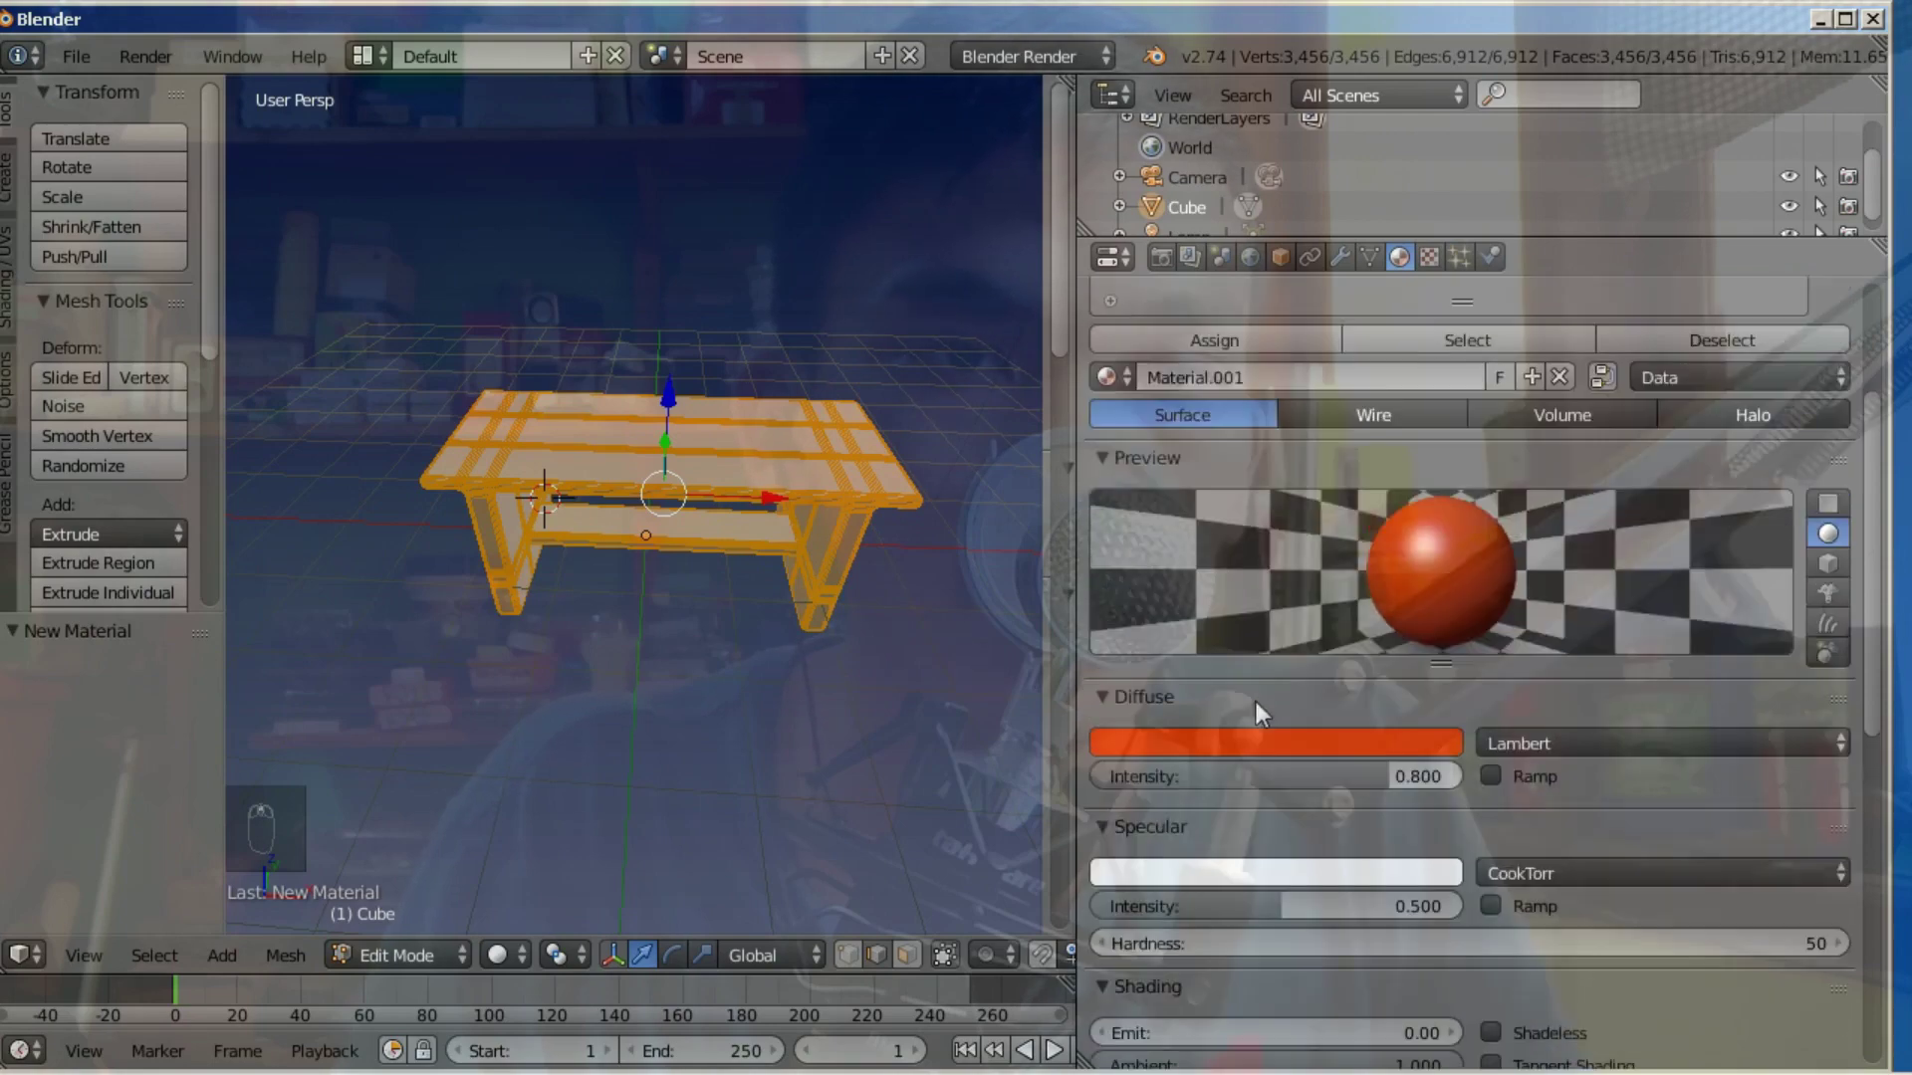
scroll(1263, 416, "up", 3)
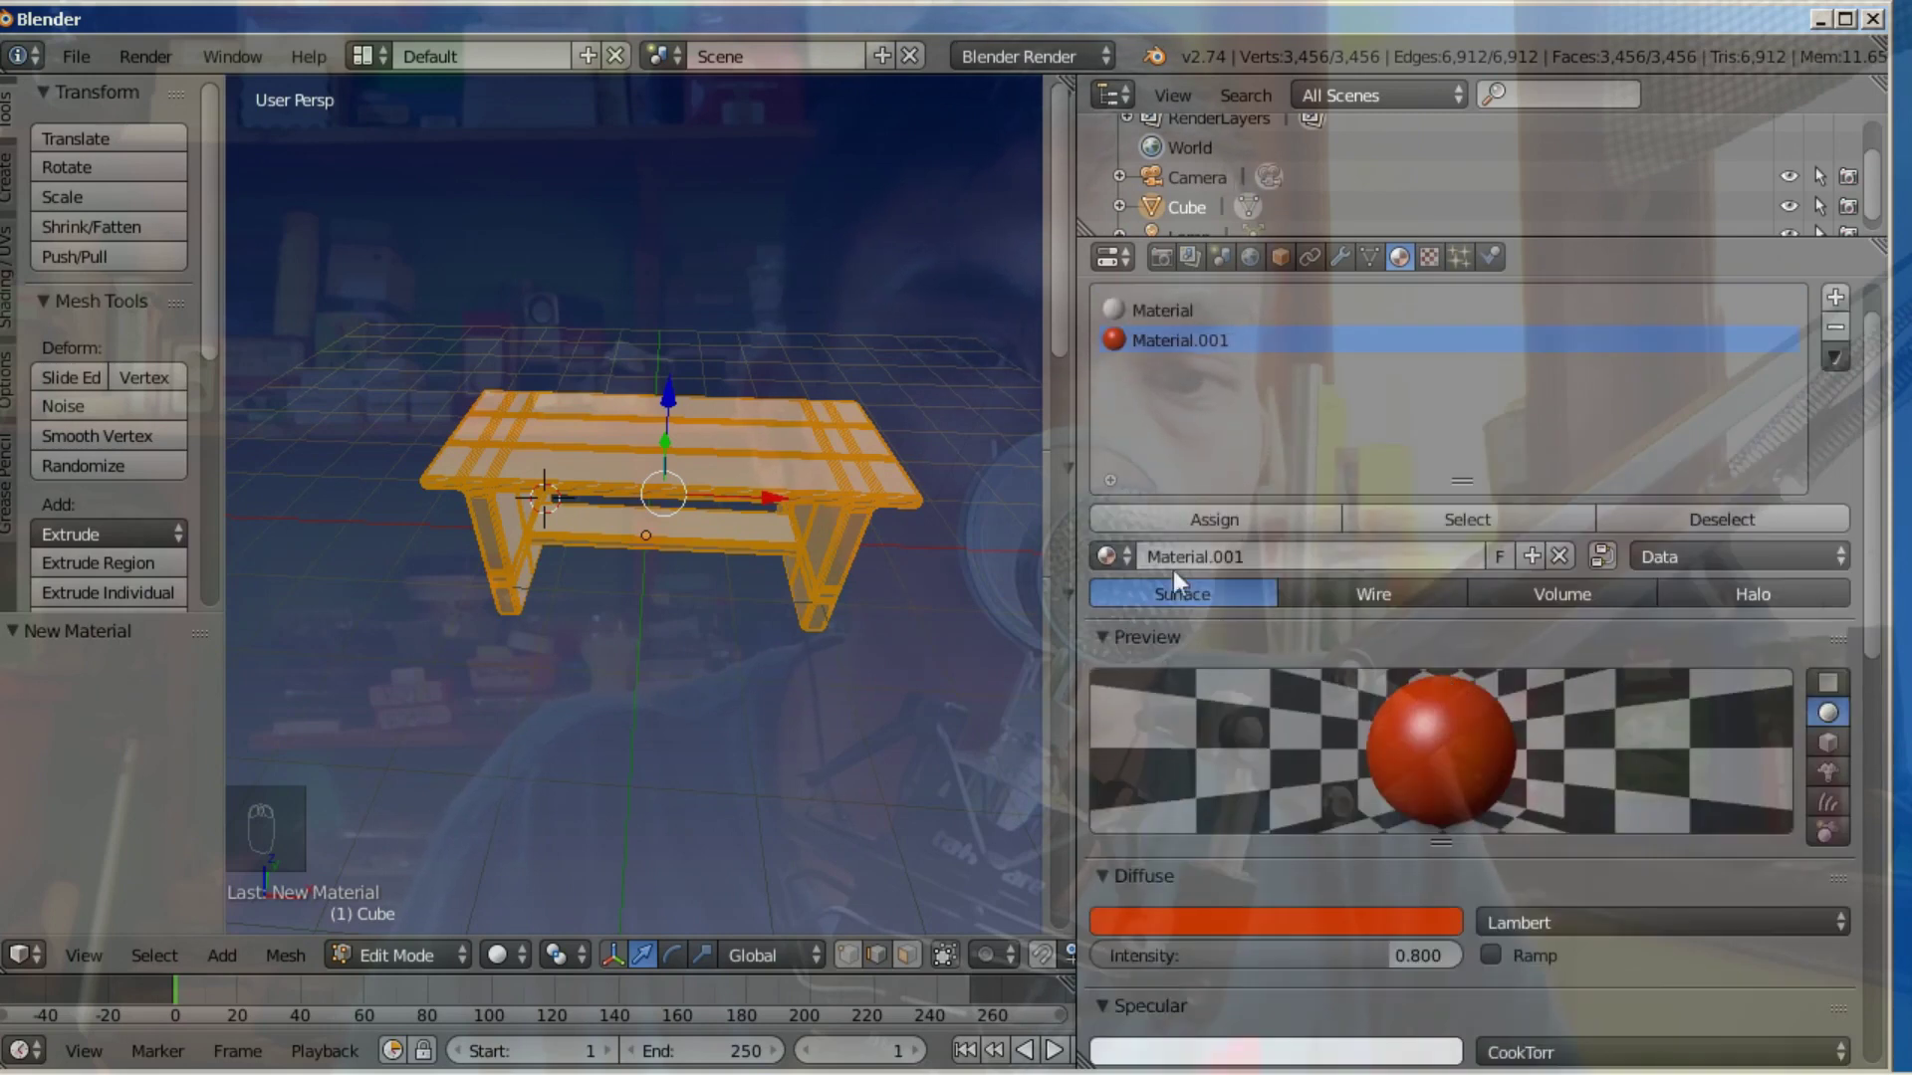
left_click(1175, 519)
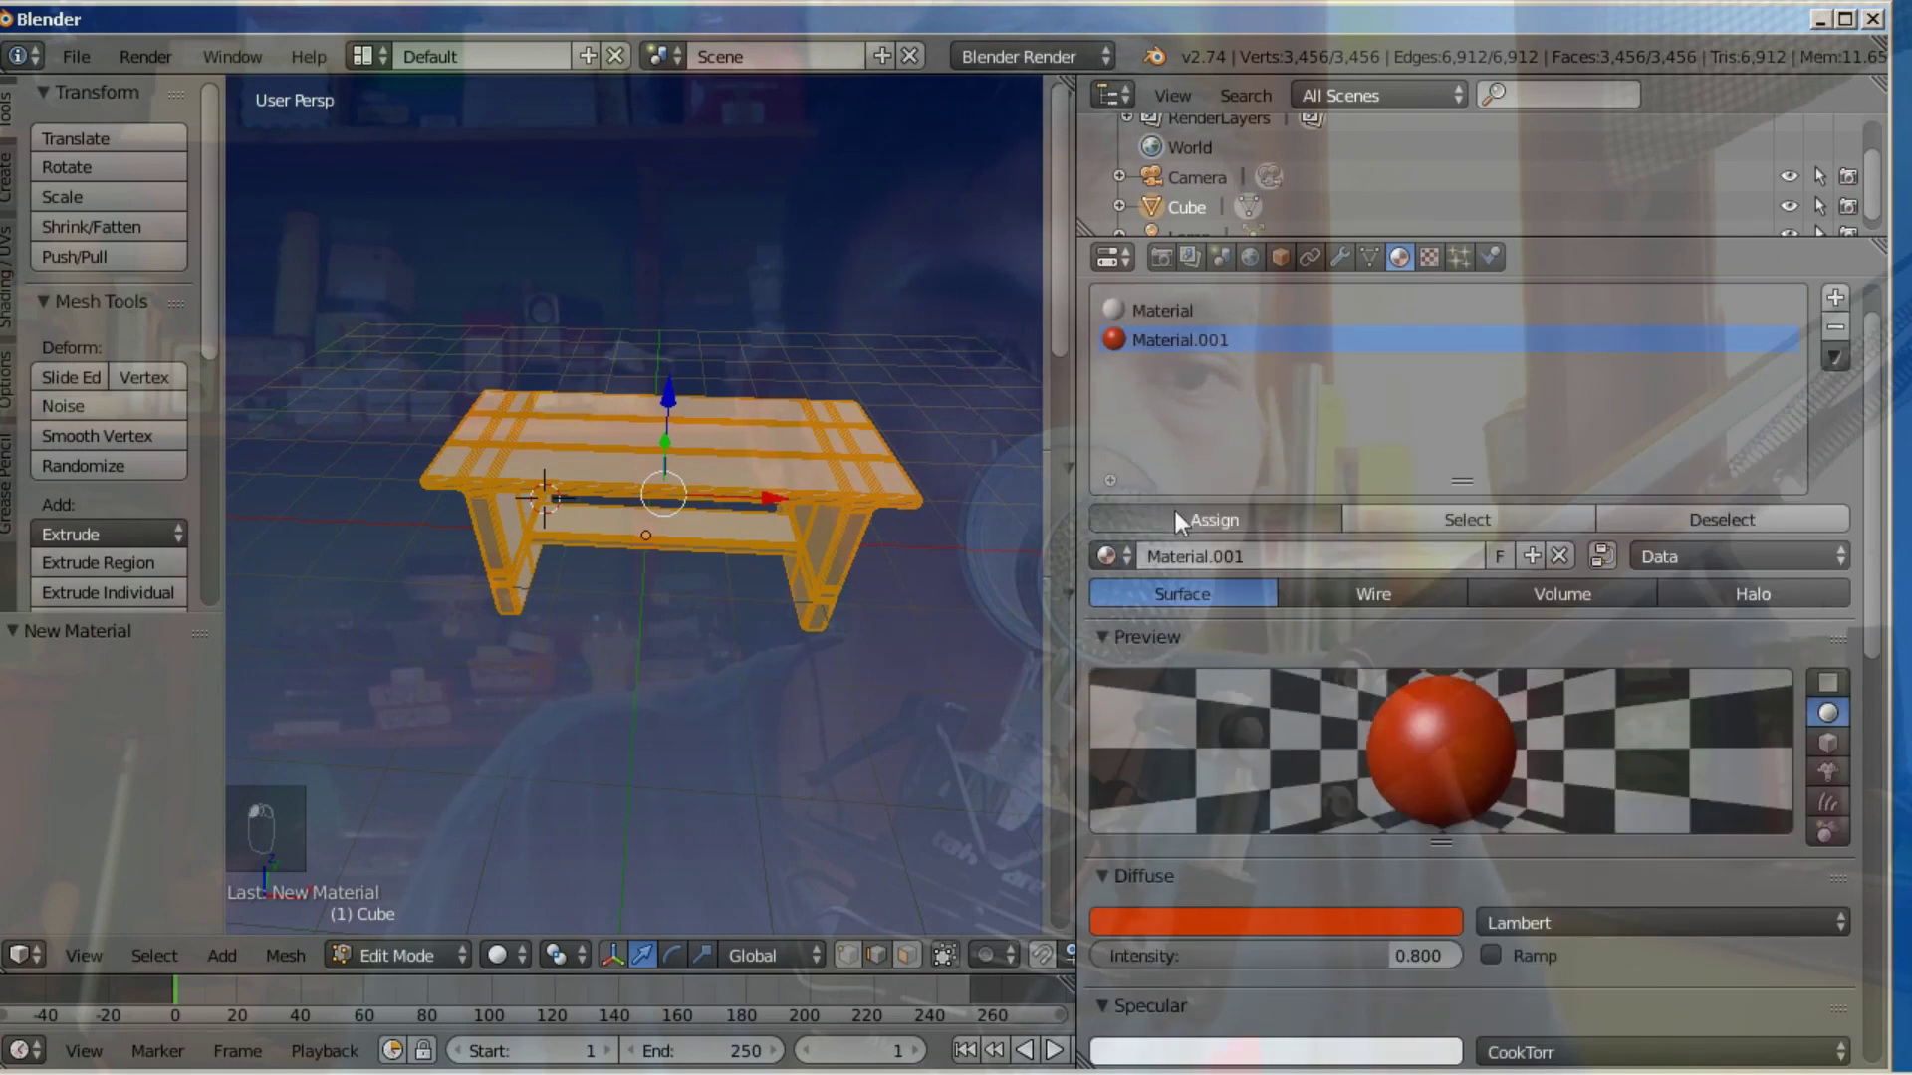
Return the table to Object Mode and view its colored surfaces from several sides
middle_click_drag(672, 617, 257, 639)
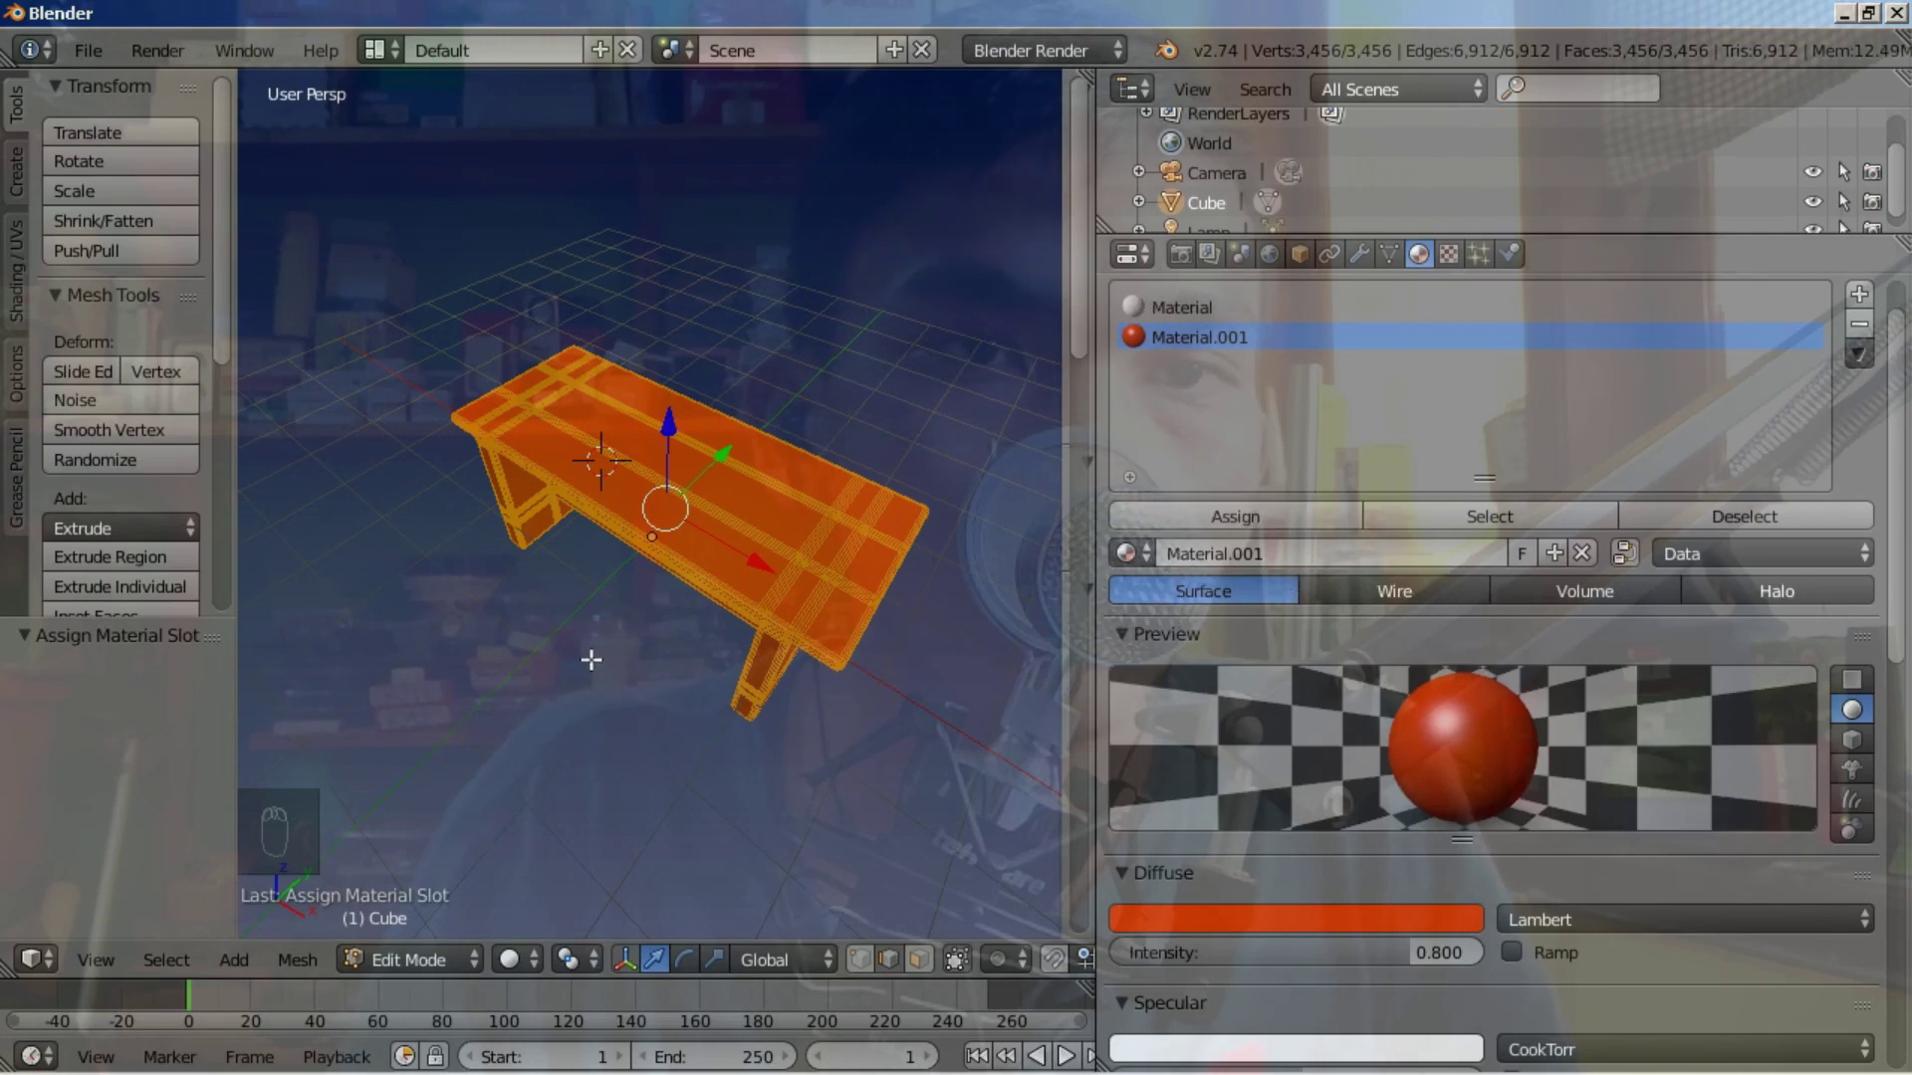
left_click(431, 958)
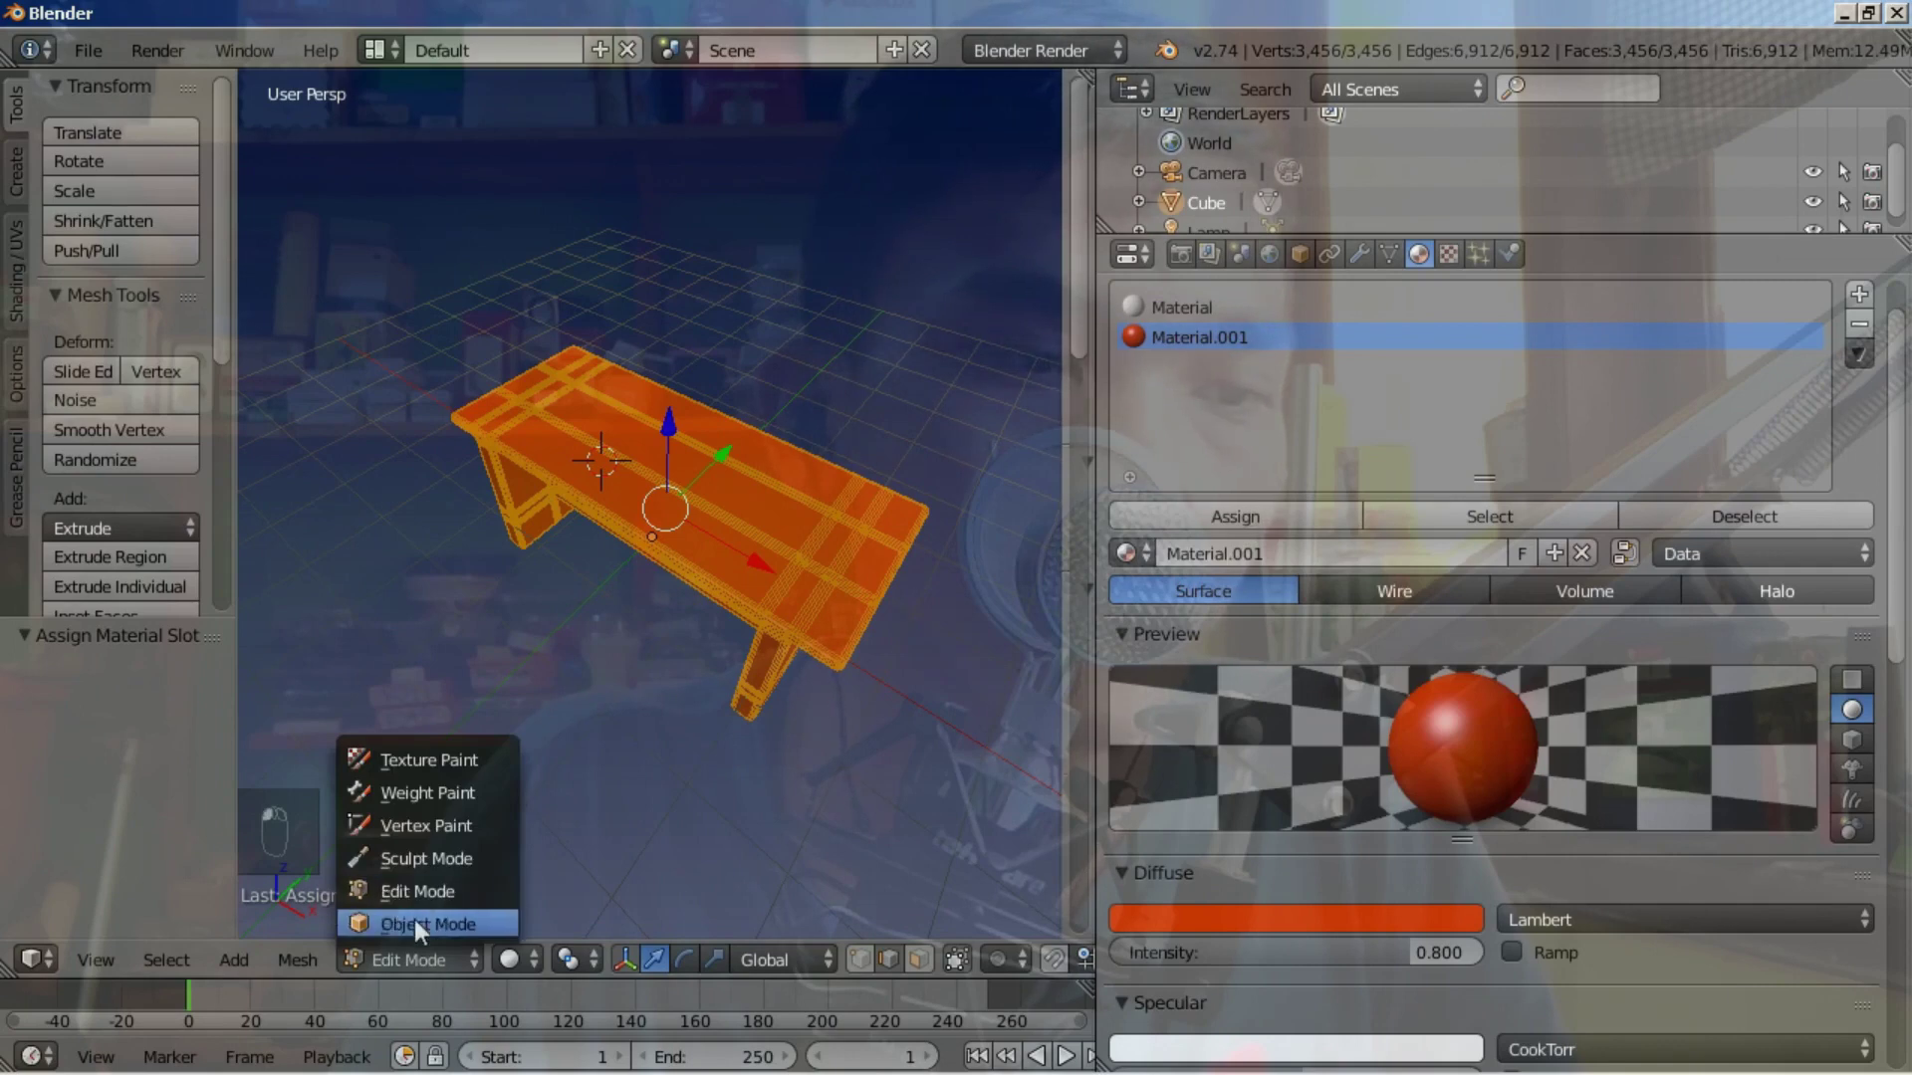
left_click(414, 922)
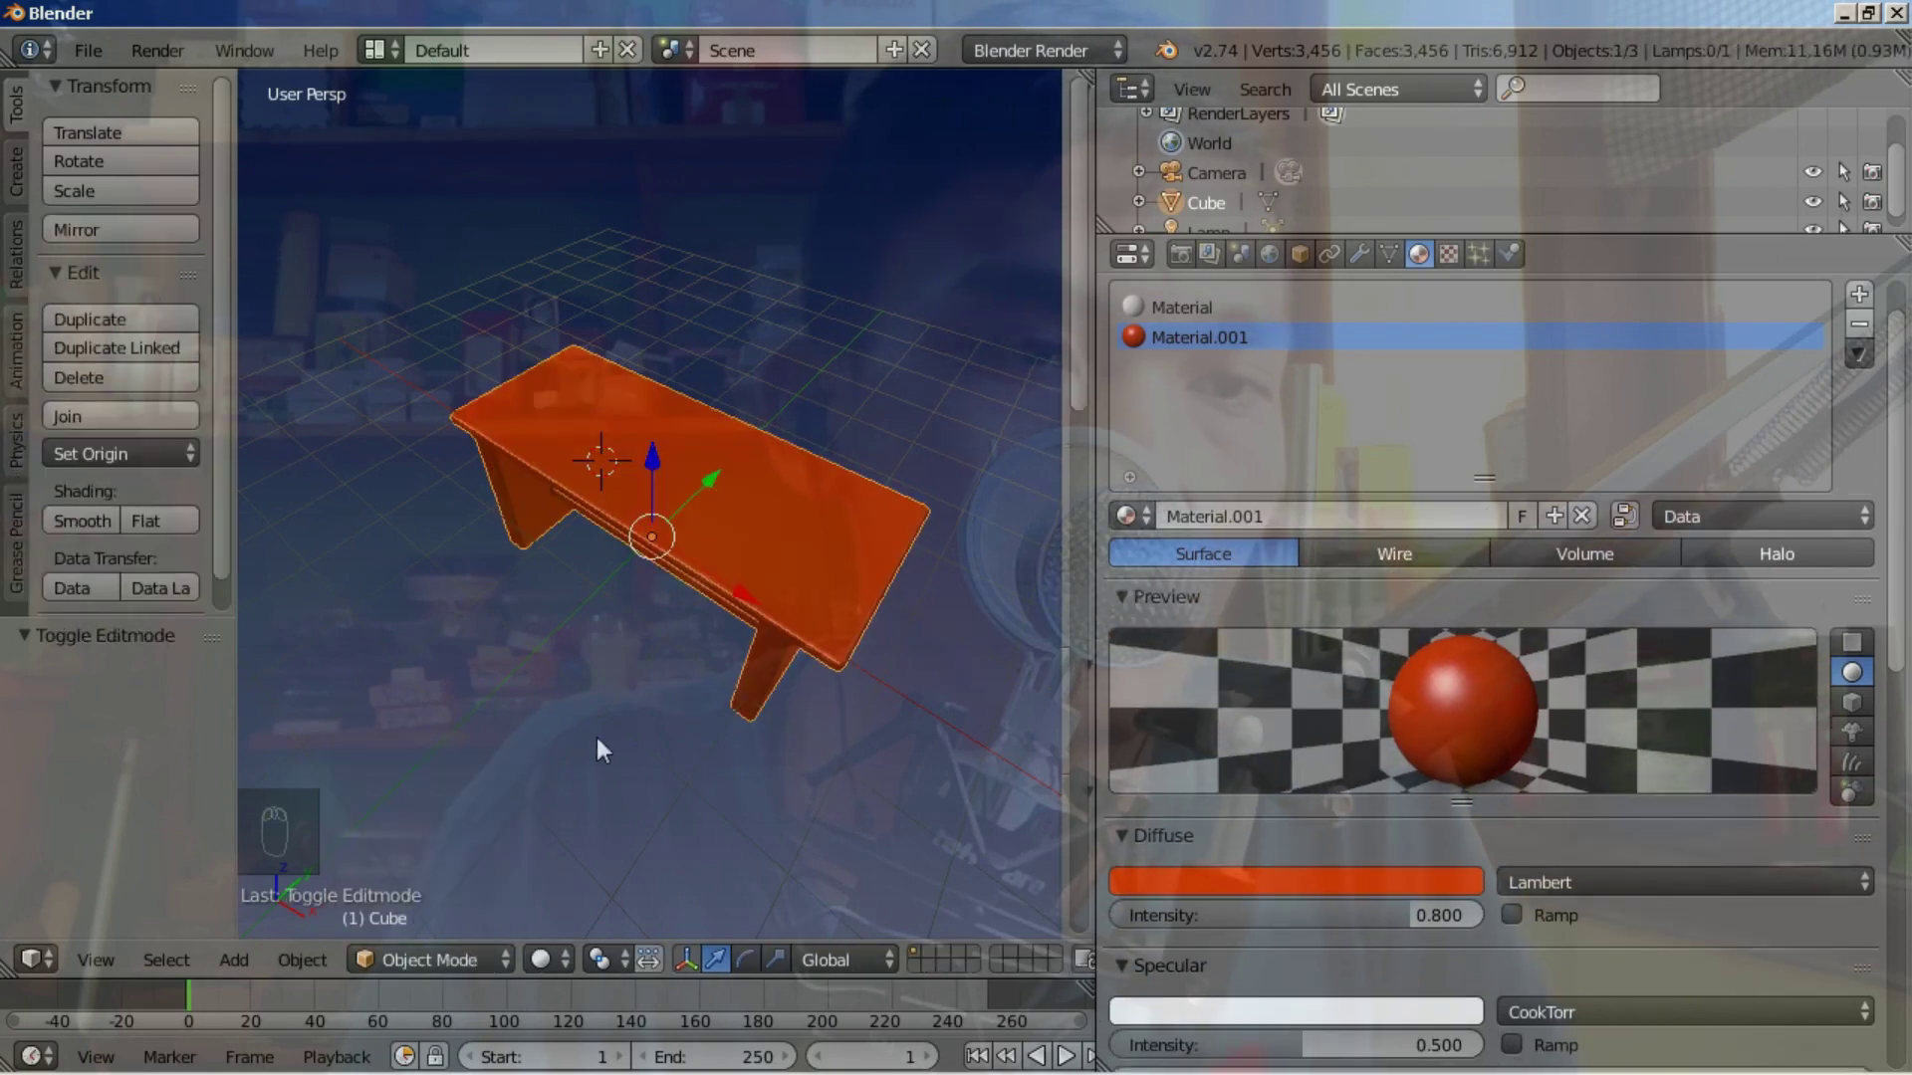
middle_click_drag(595, 737, 663, 515)
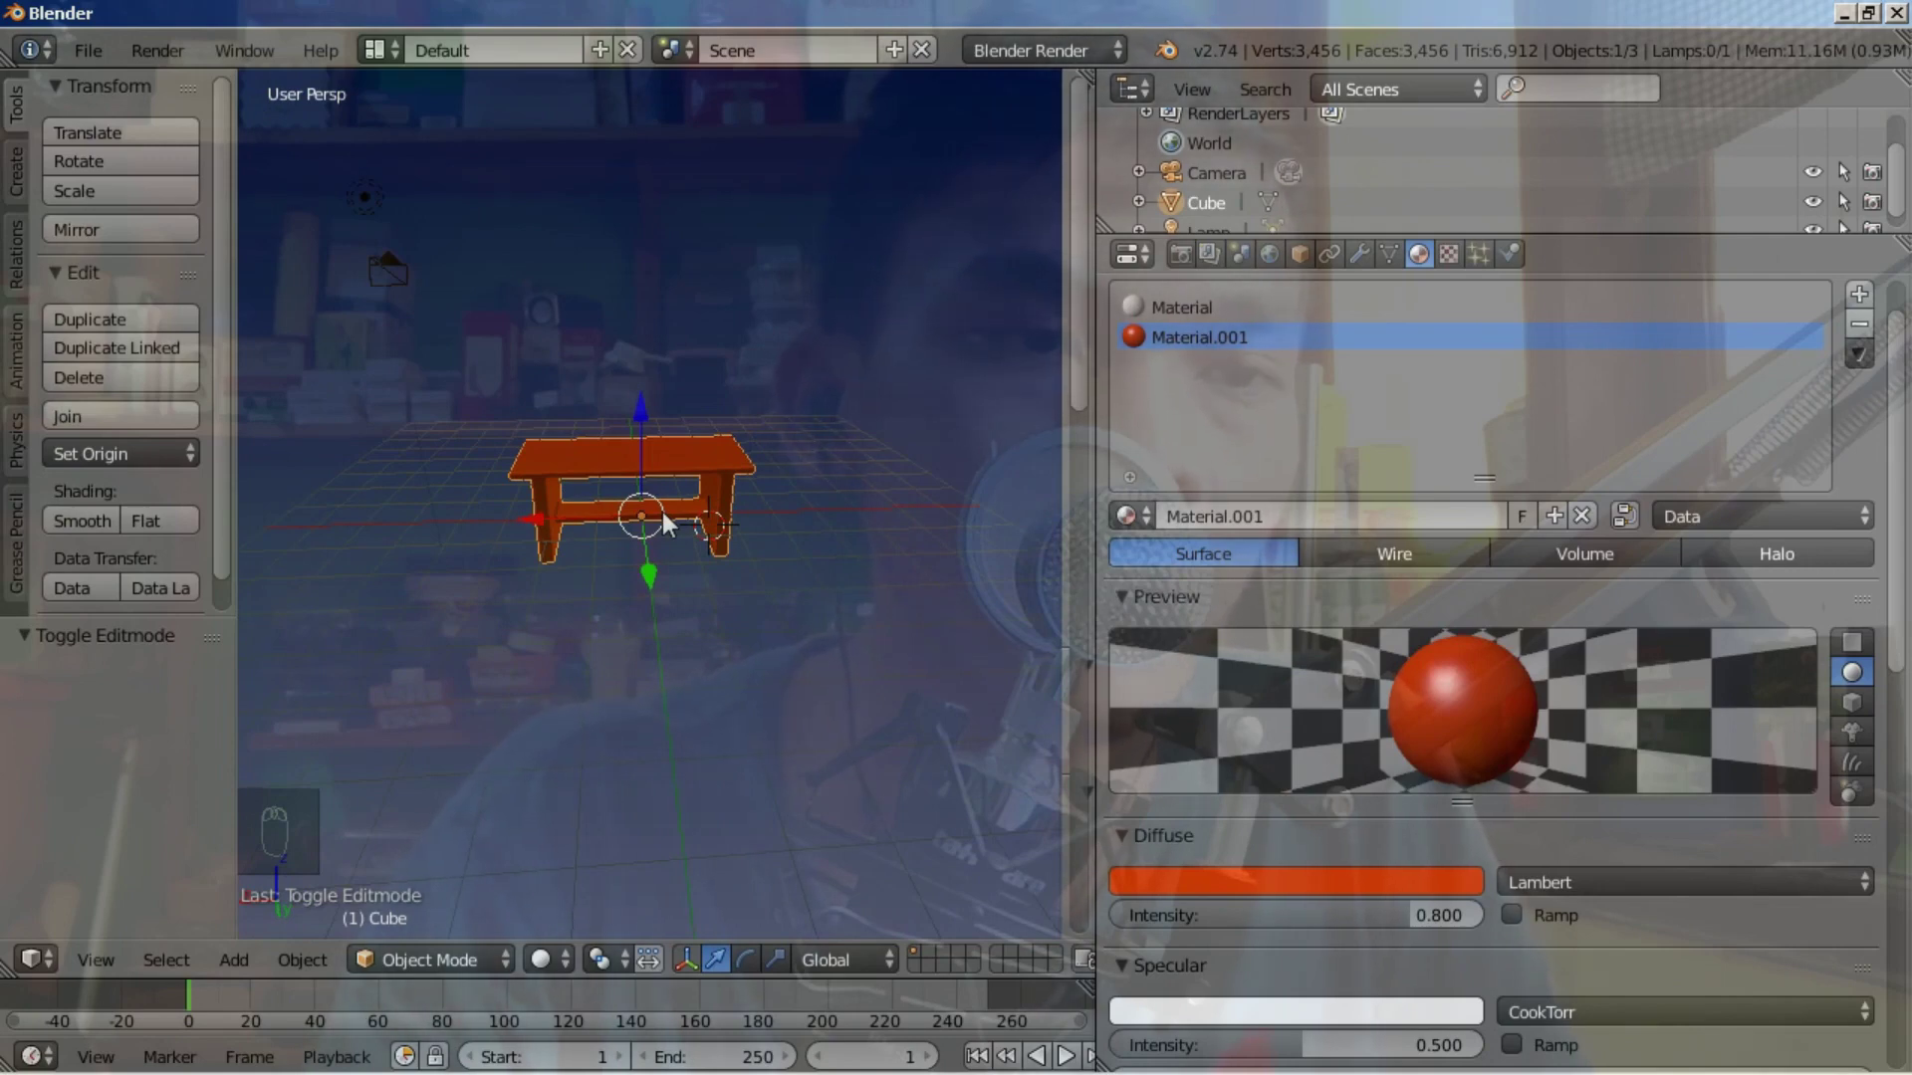
Render the scene, widen the render area, and render again to check the table before closing the result
key("F12")
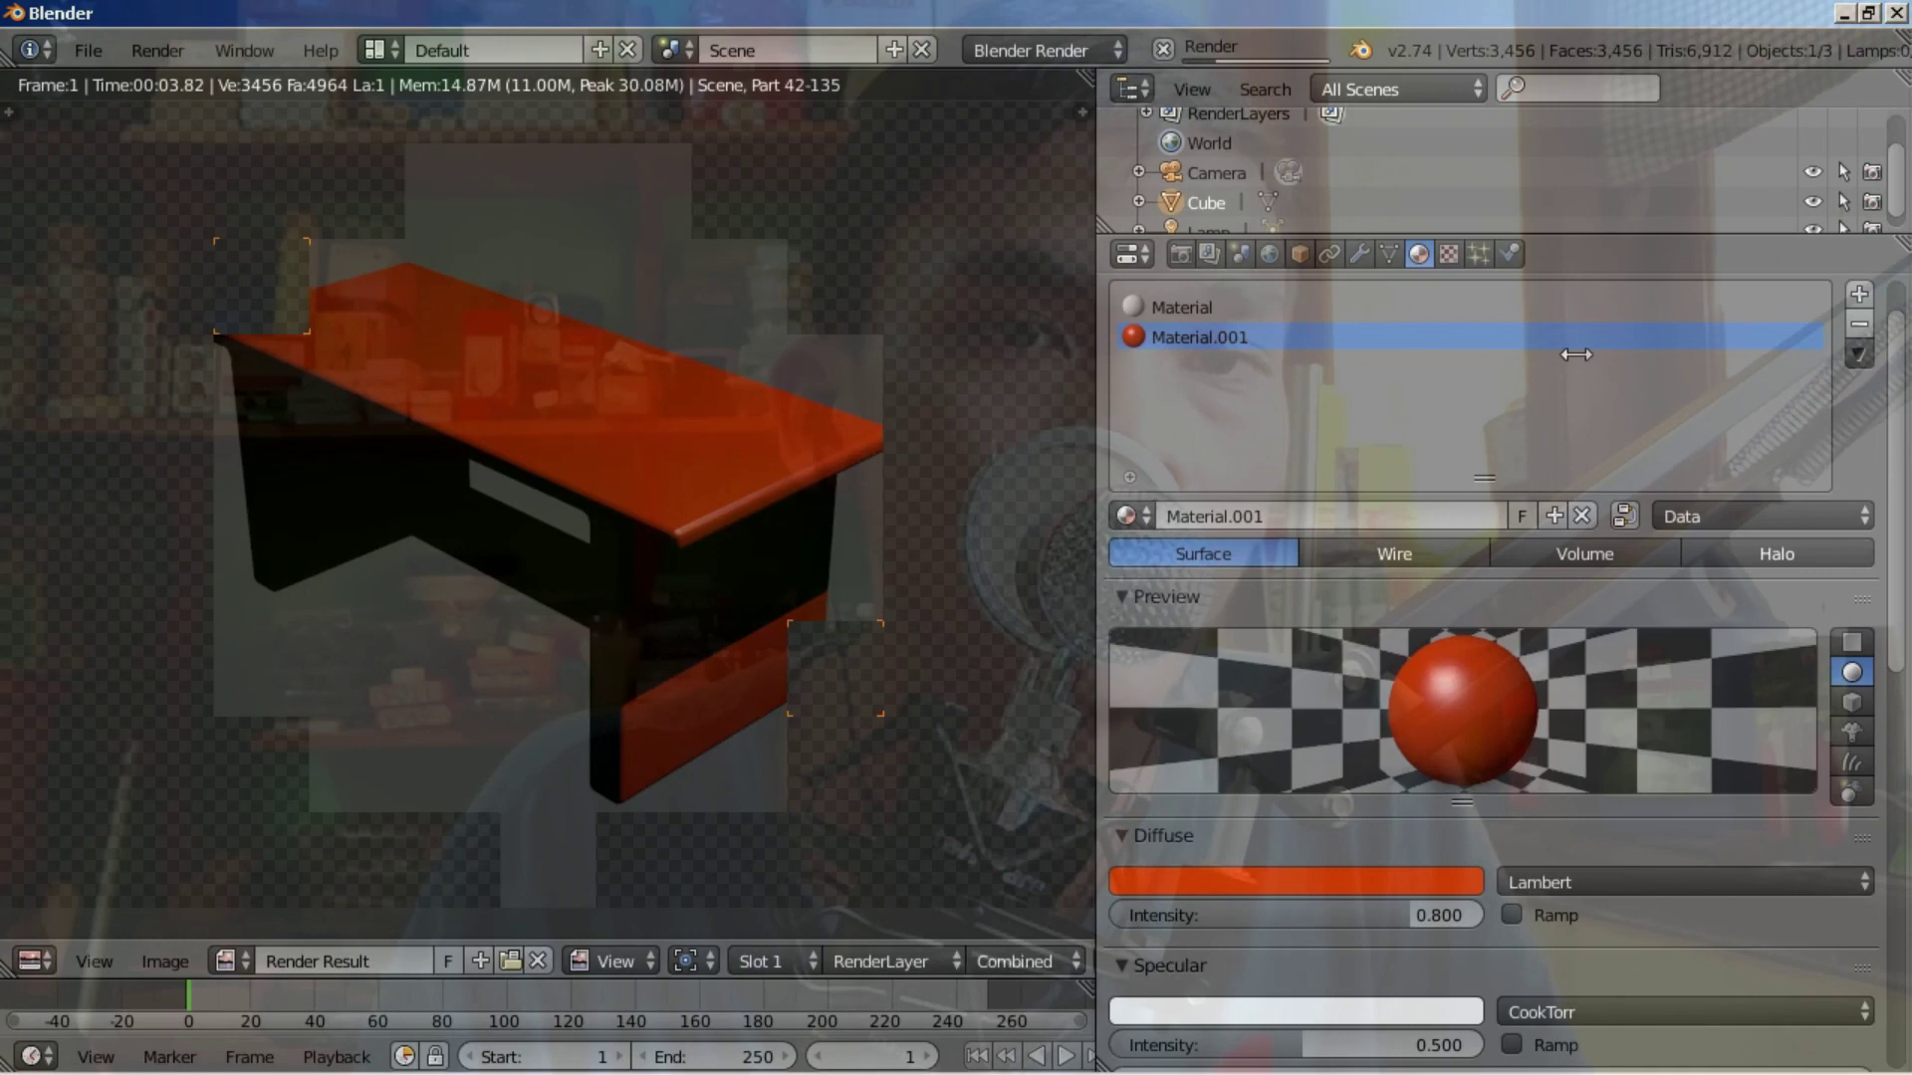
left_click_drag(1096, 354, 1351, 355)
left_click_drag(1351, 568, 1573, 583)
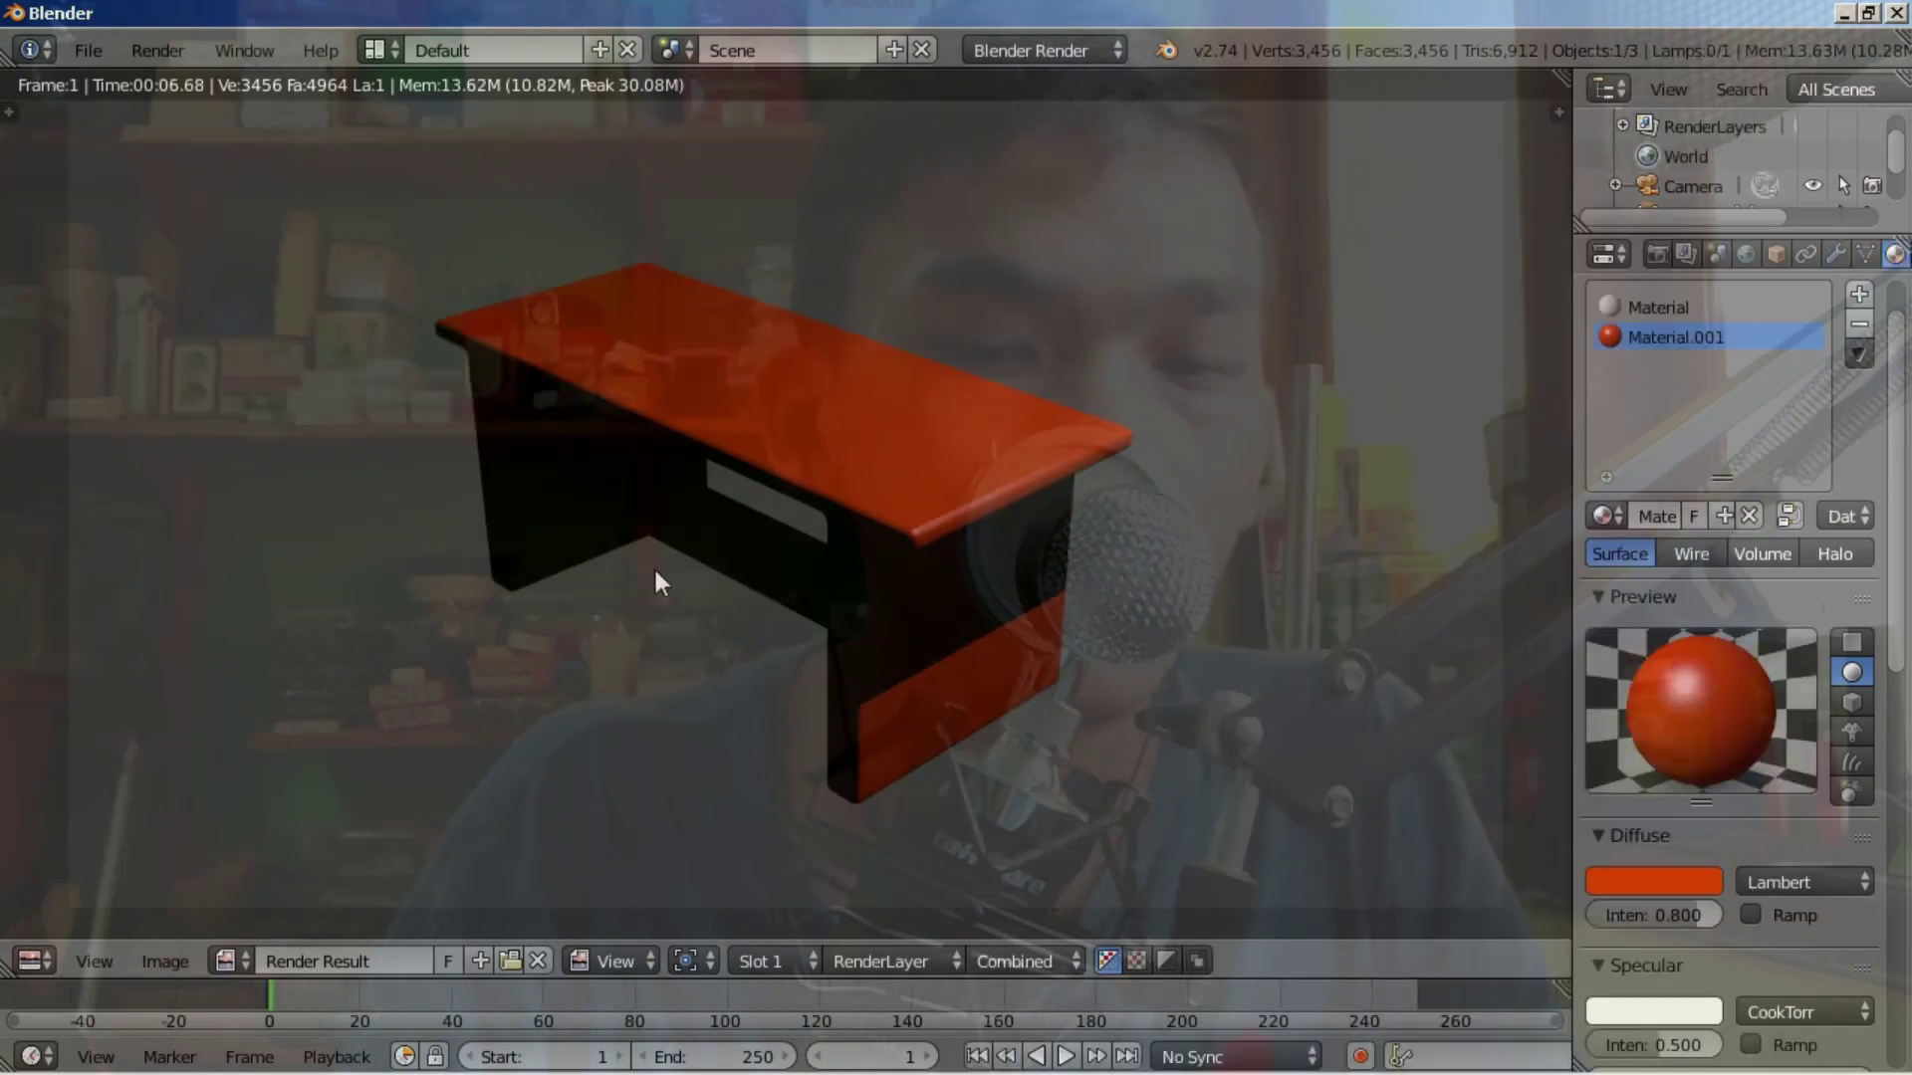
key("F12")
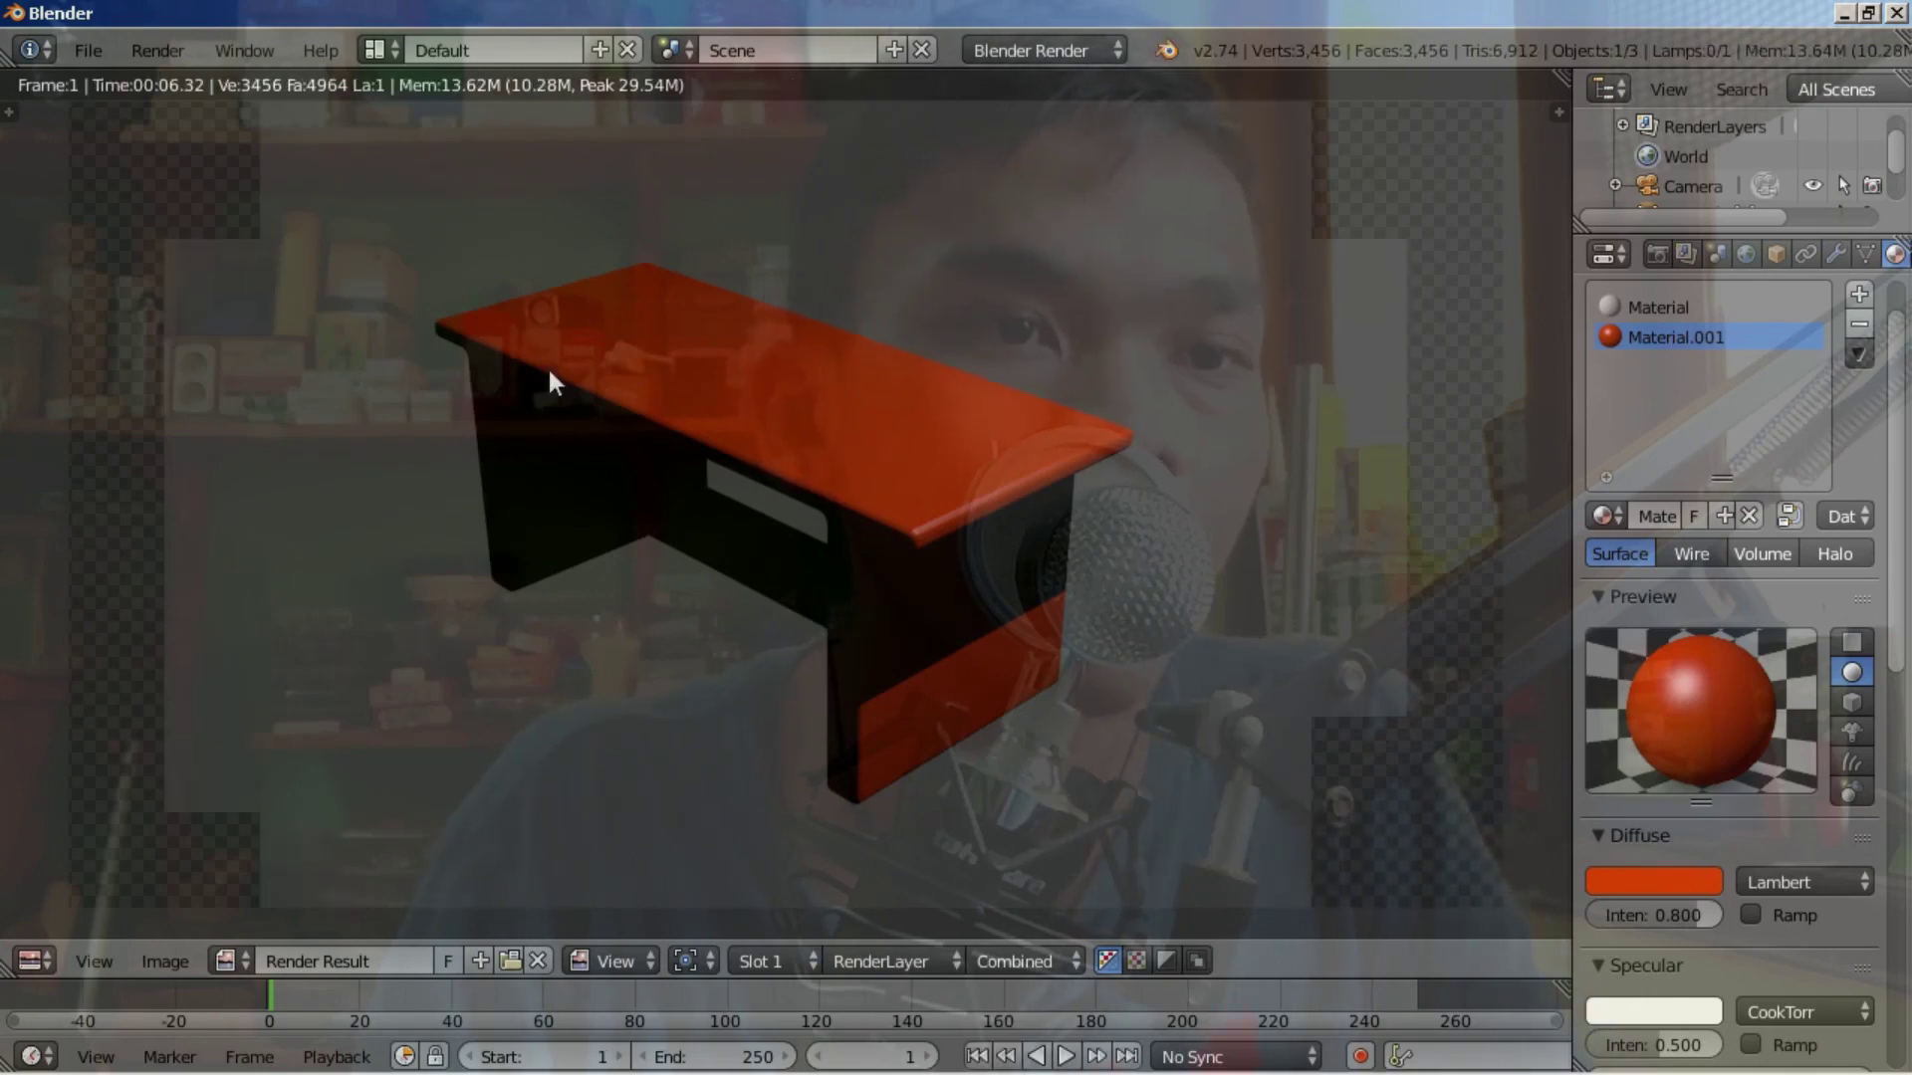
scroll(803, 554, "down", 2)
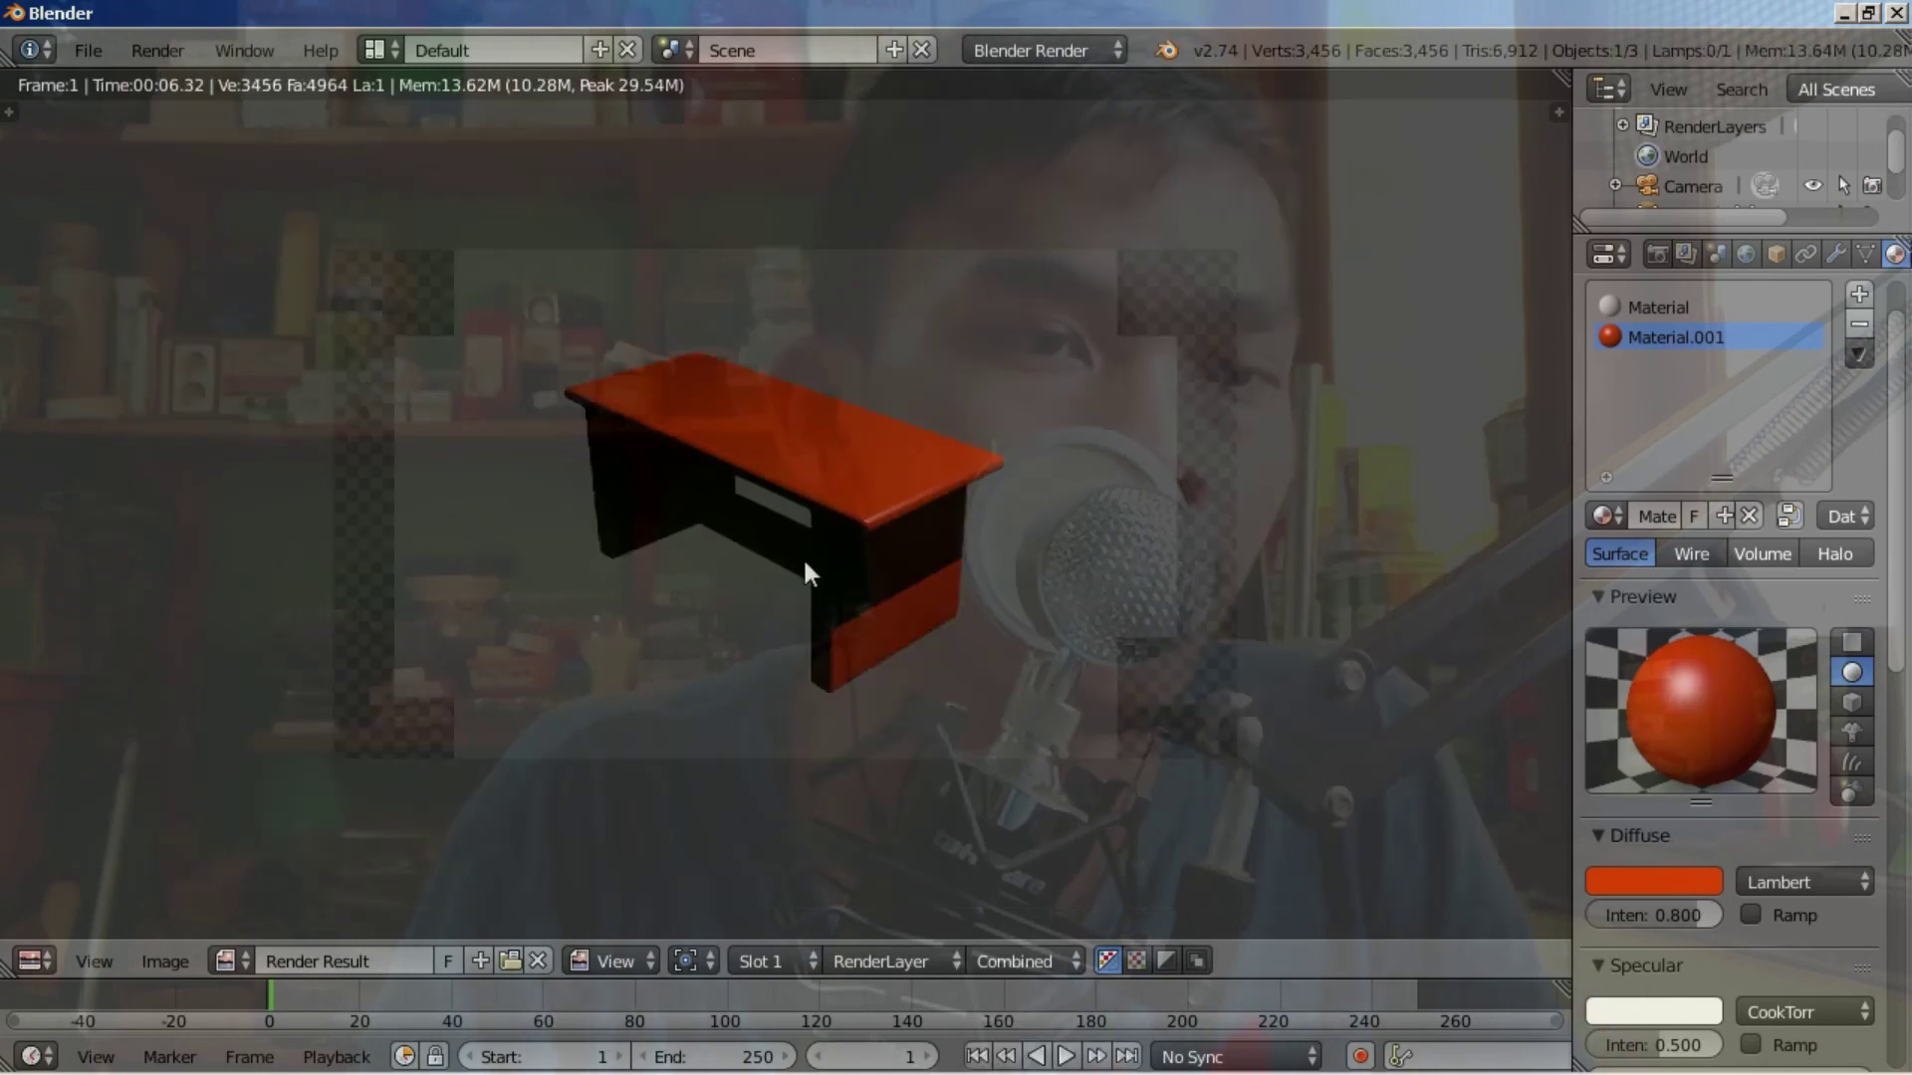
scroll(802, 567, "up", 1)
key("Escape")
Select the lamp above the table and move it about -3.55 along the X axis
middle_click_drag(1018, 464, 823, 438)
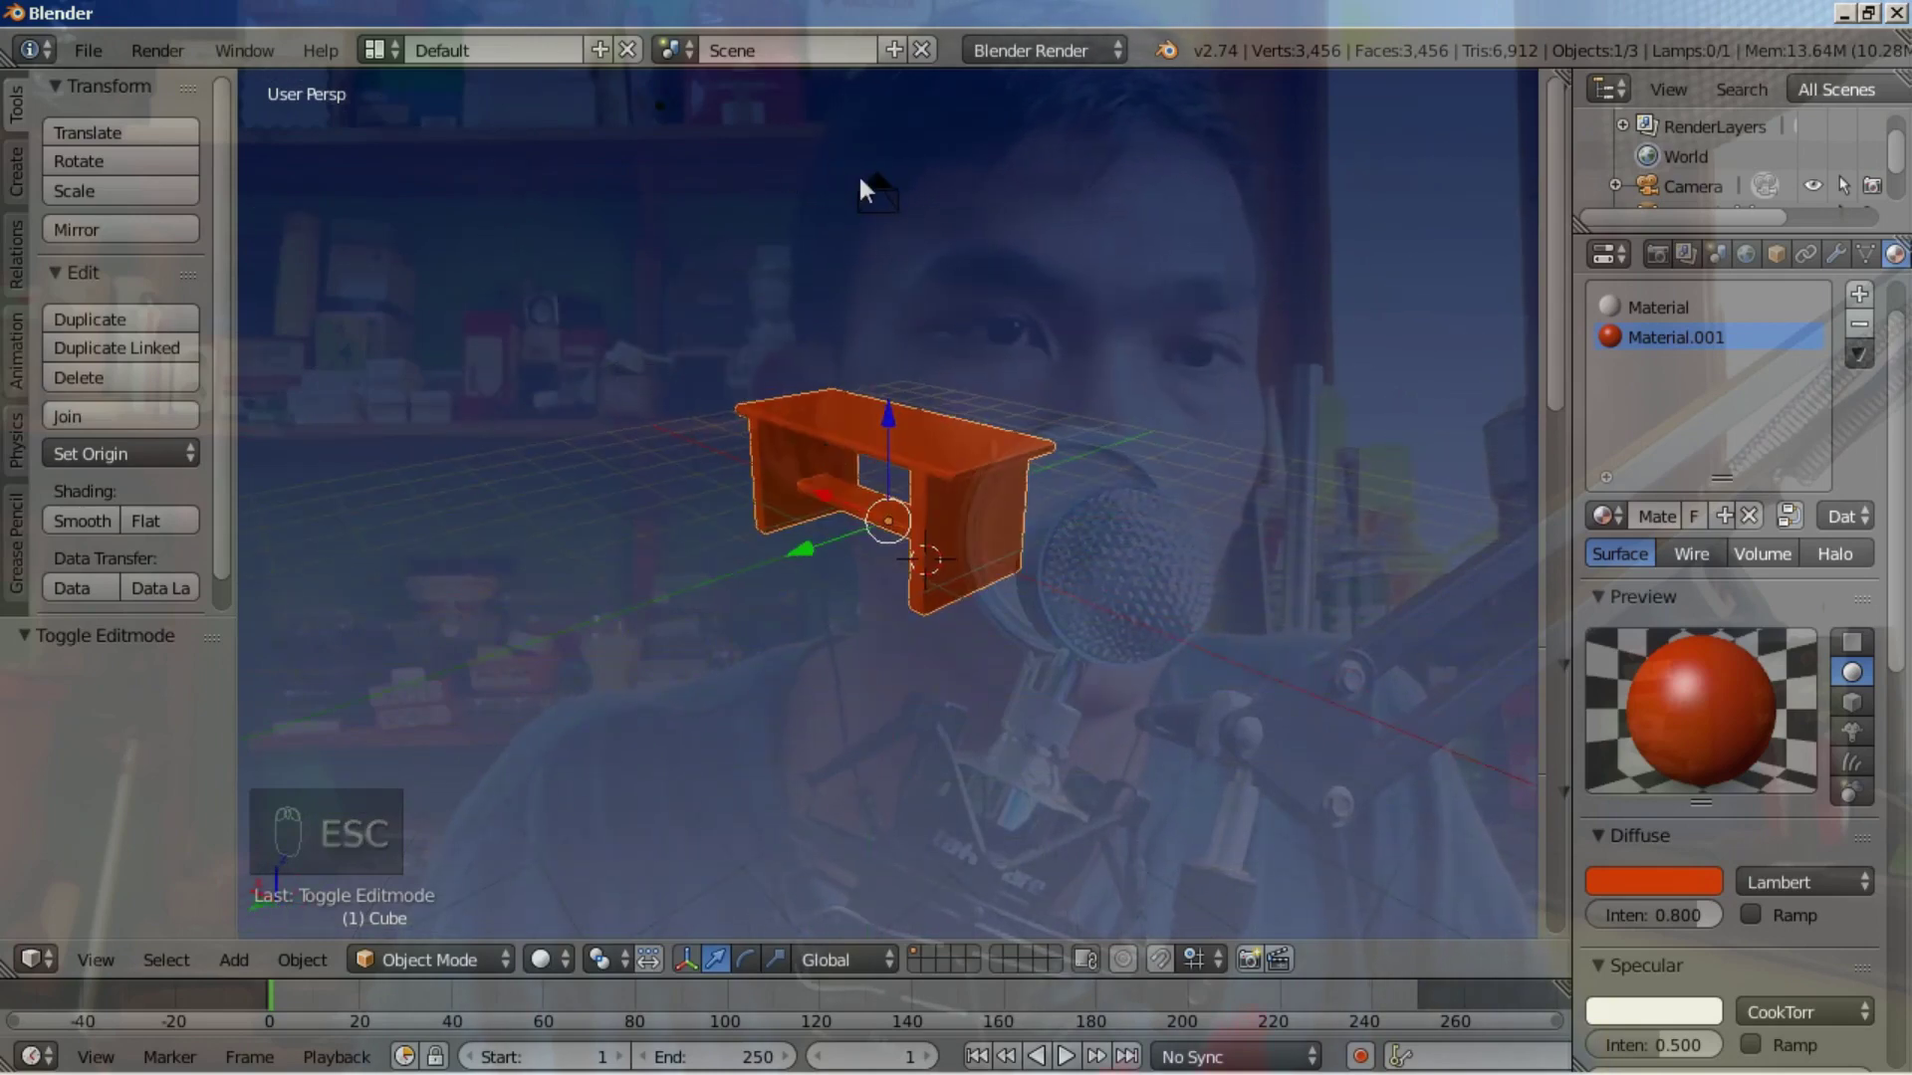
left_click(657, 97)
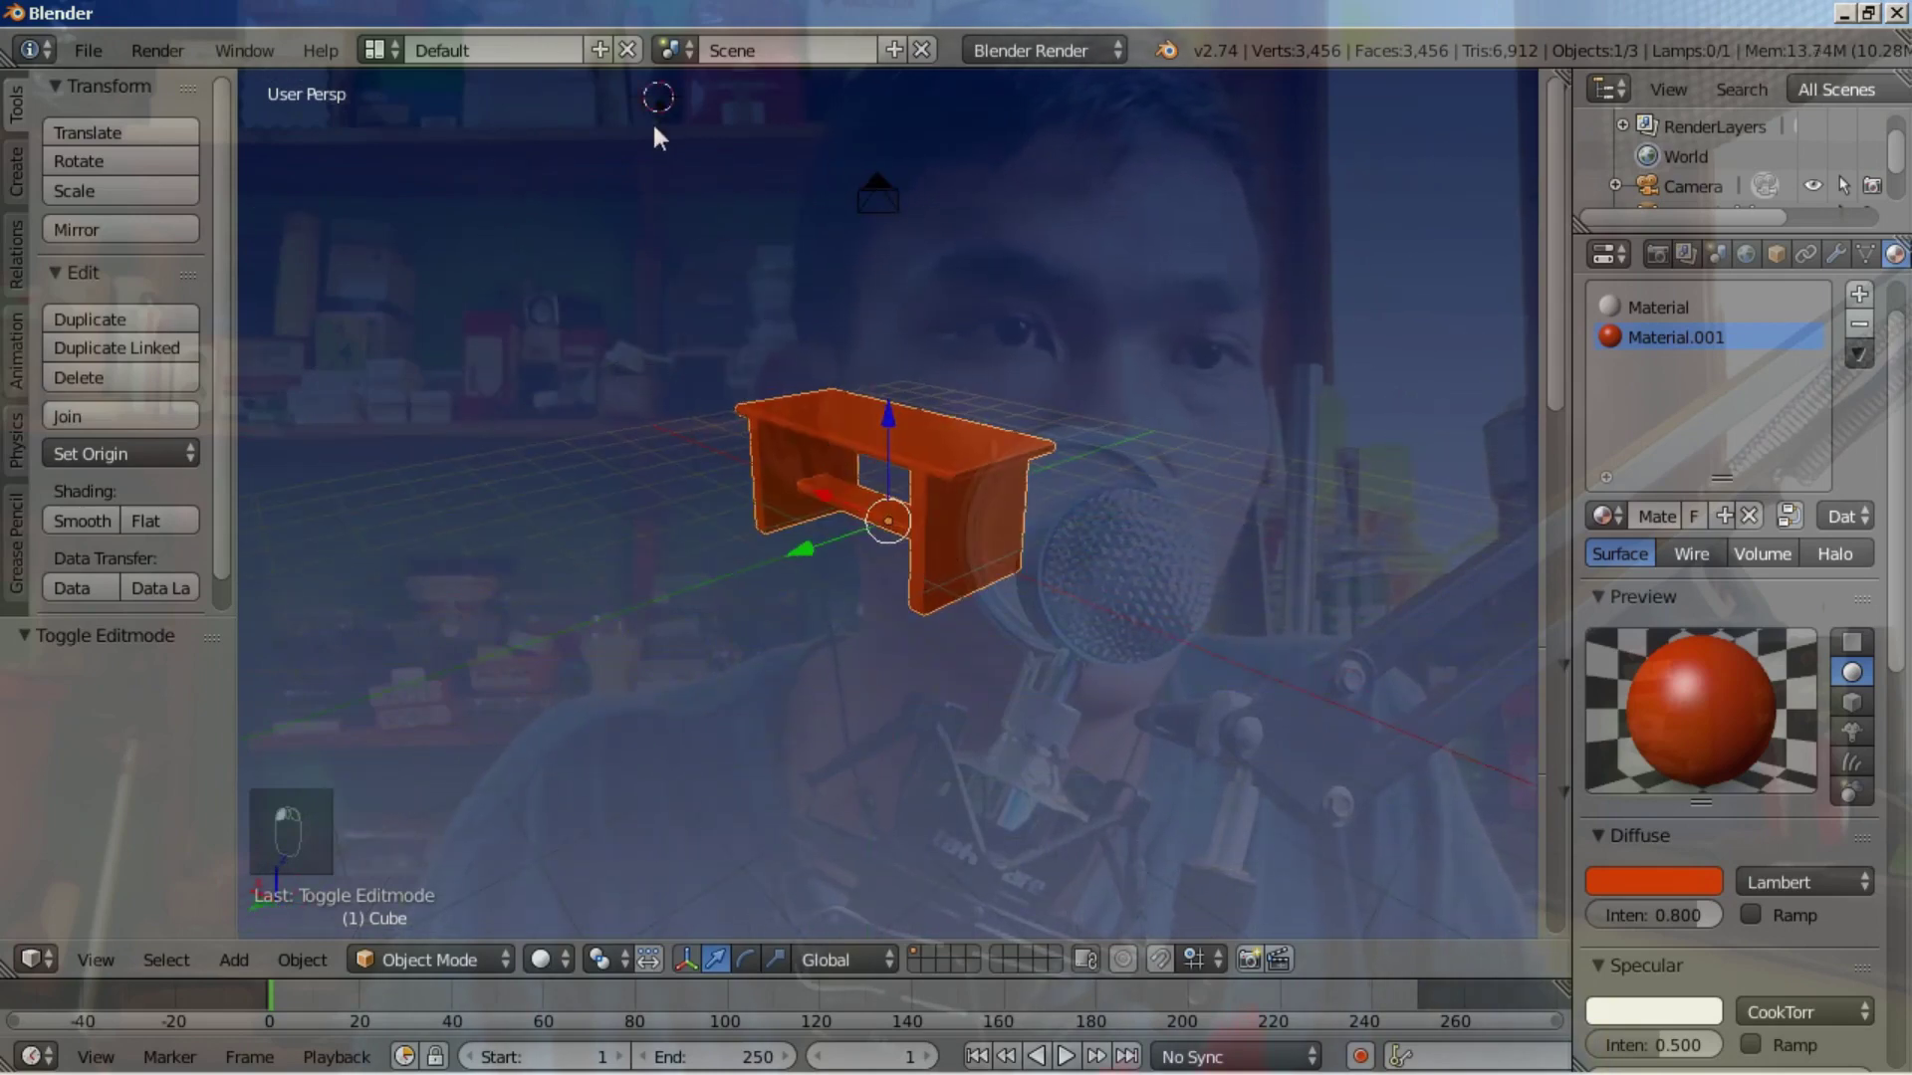
left_click_drag(696, 88, 679, 99)
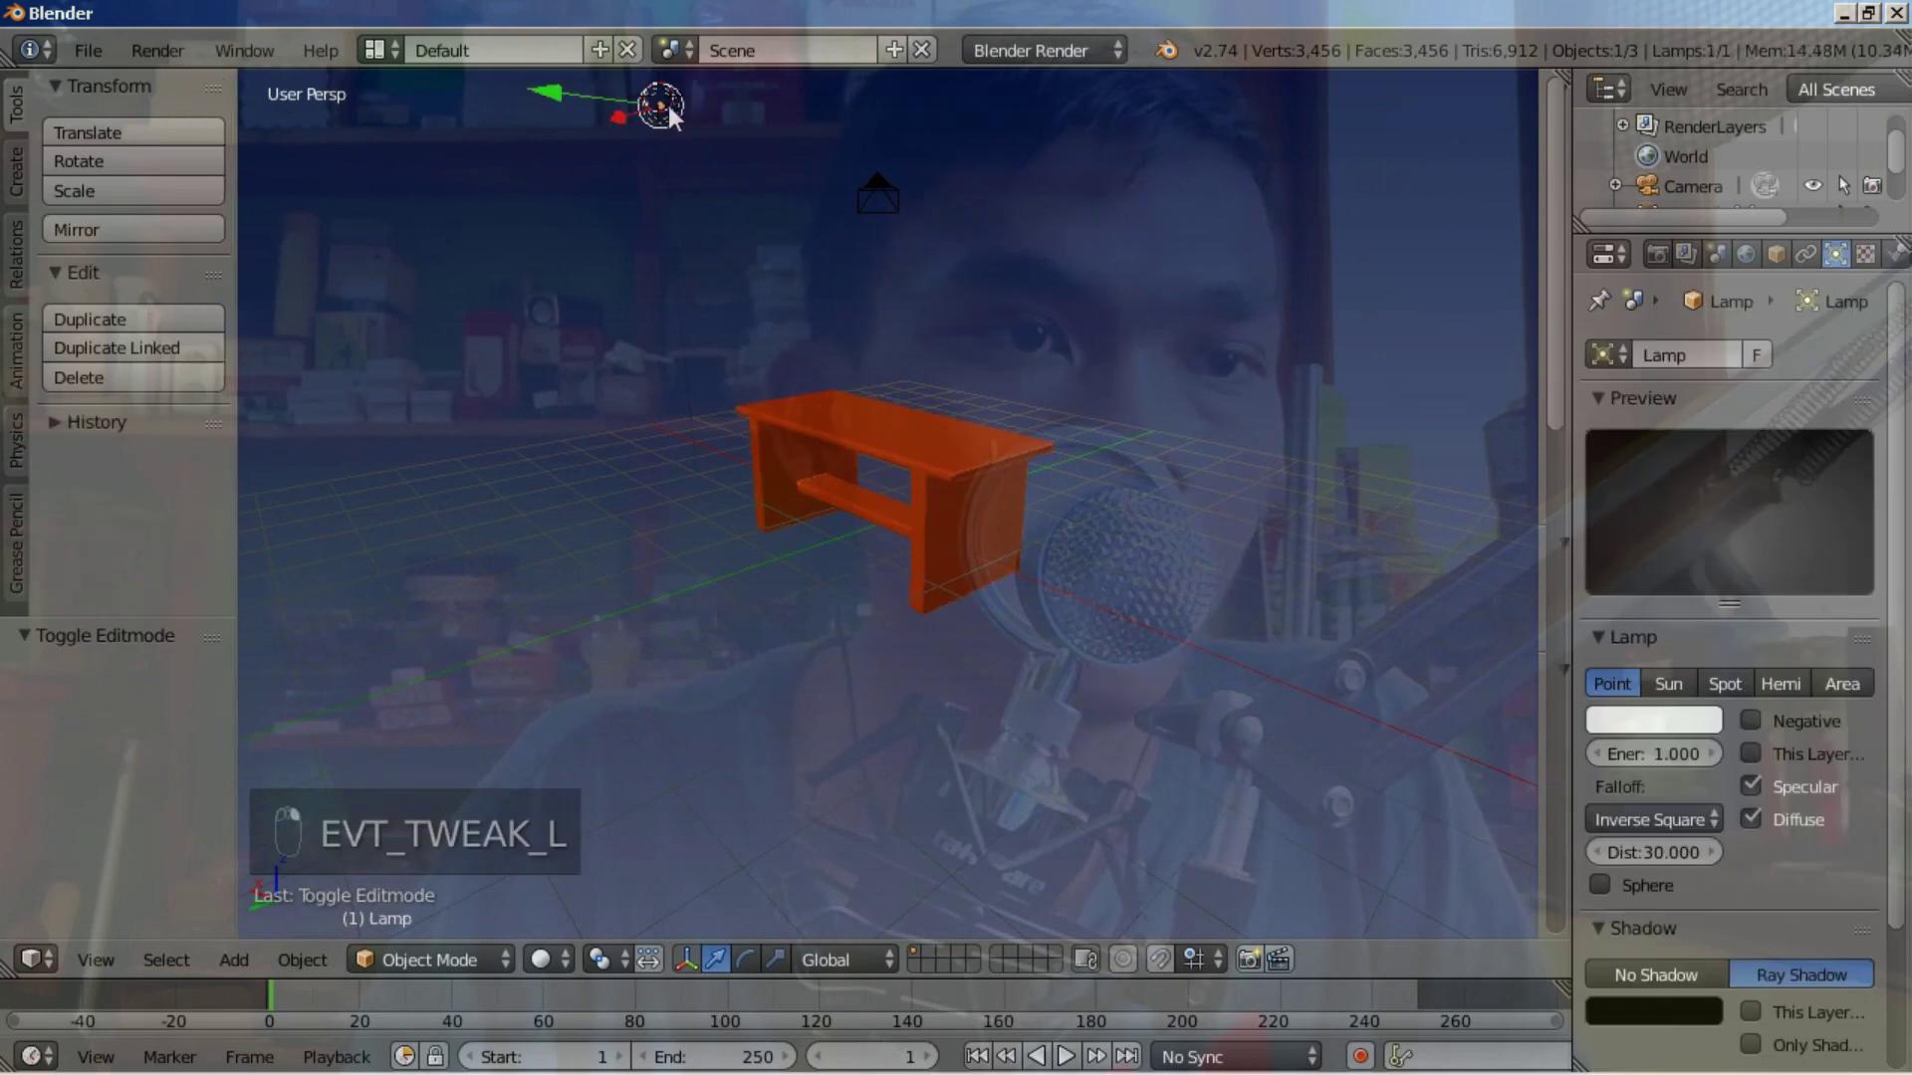
left_click(662, 107)
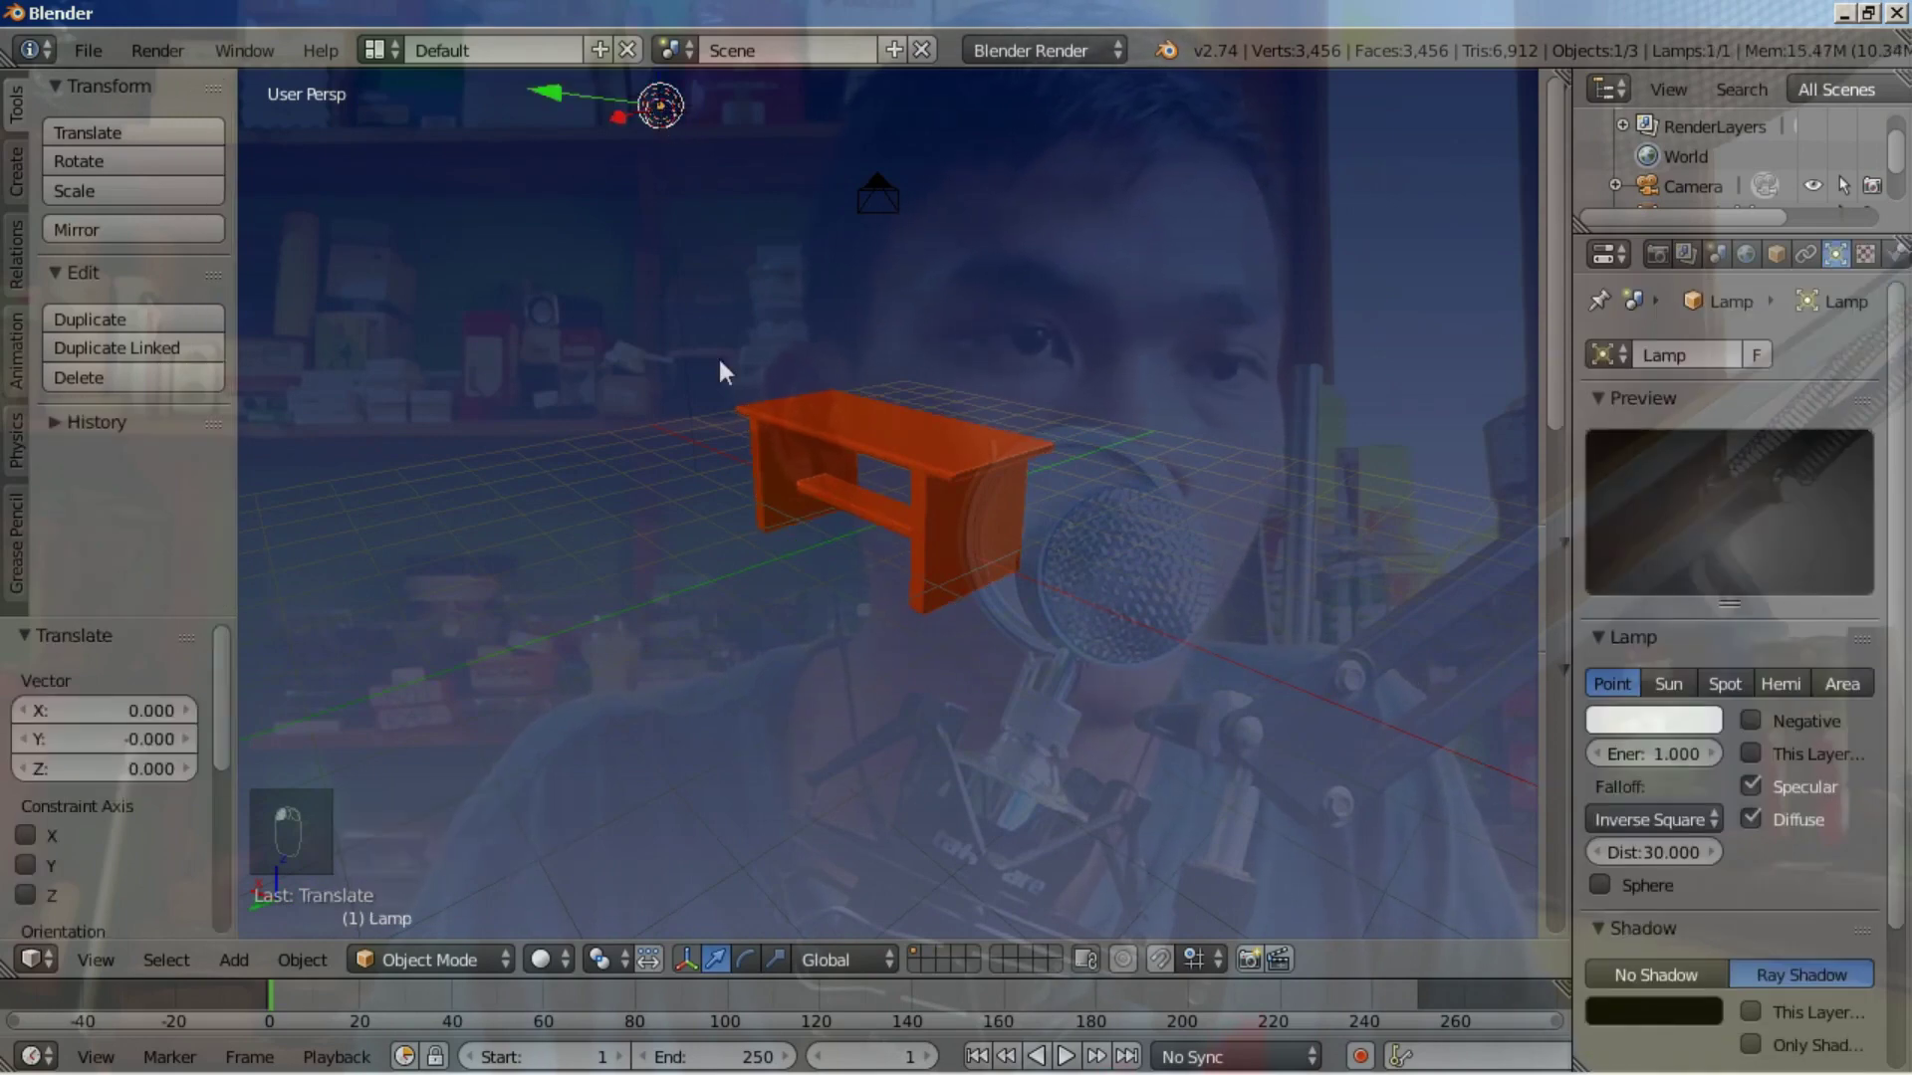
middle_click_drag(773, 404, 642, 219)
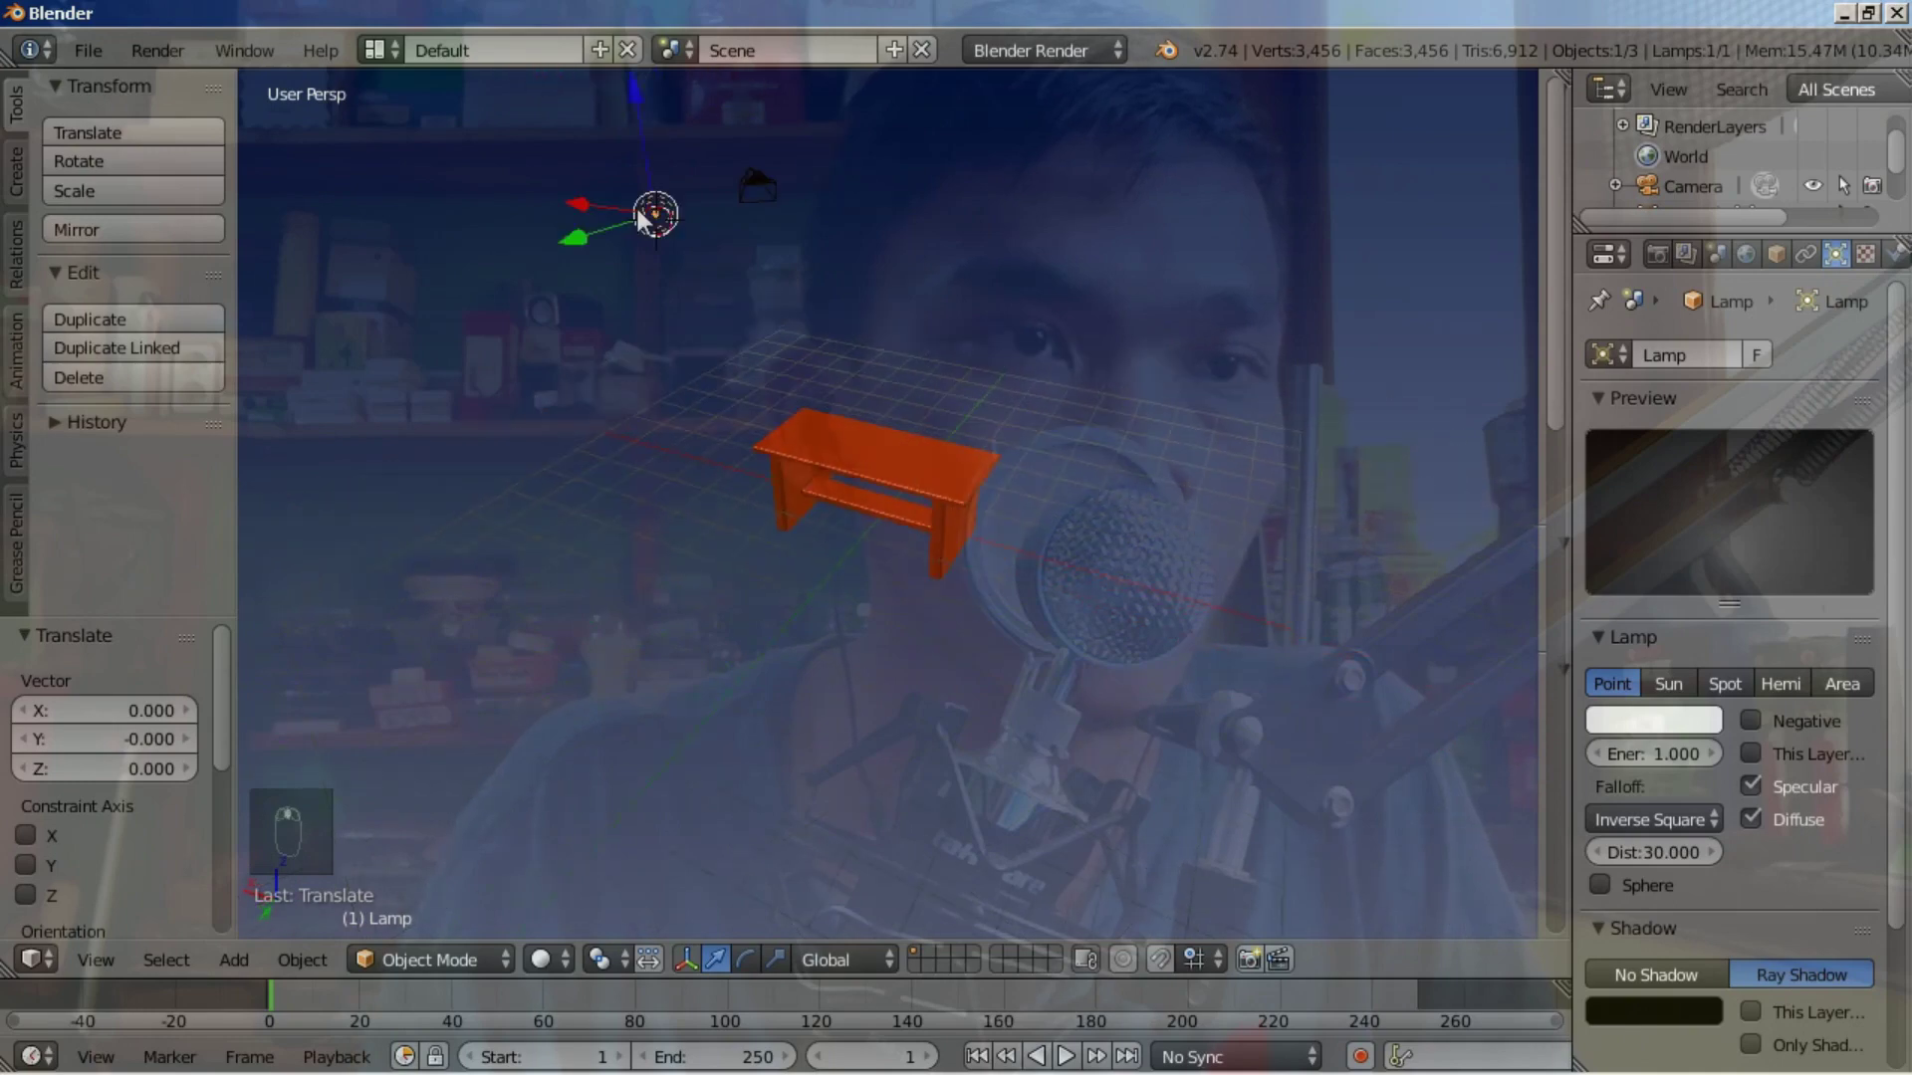
left_click_drag(654, 224, 686, 262)
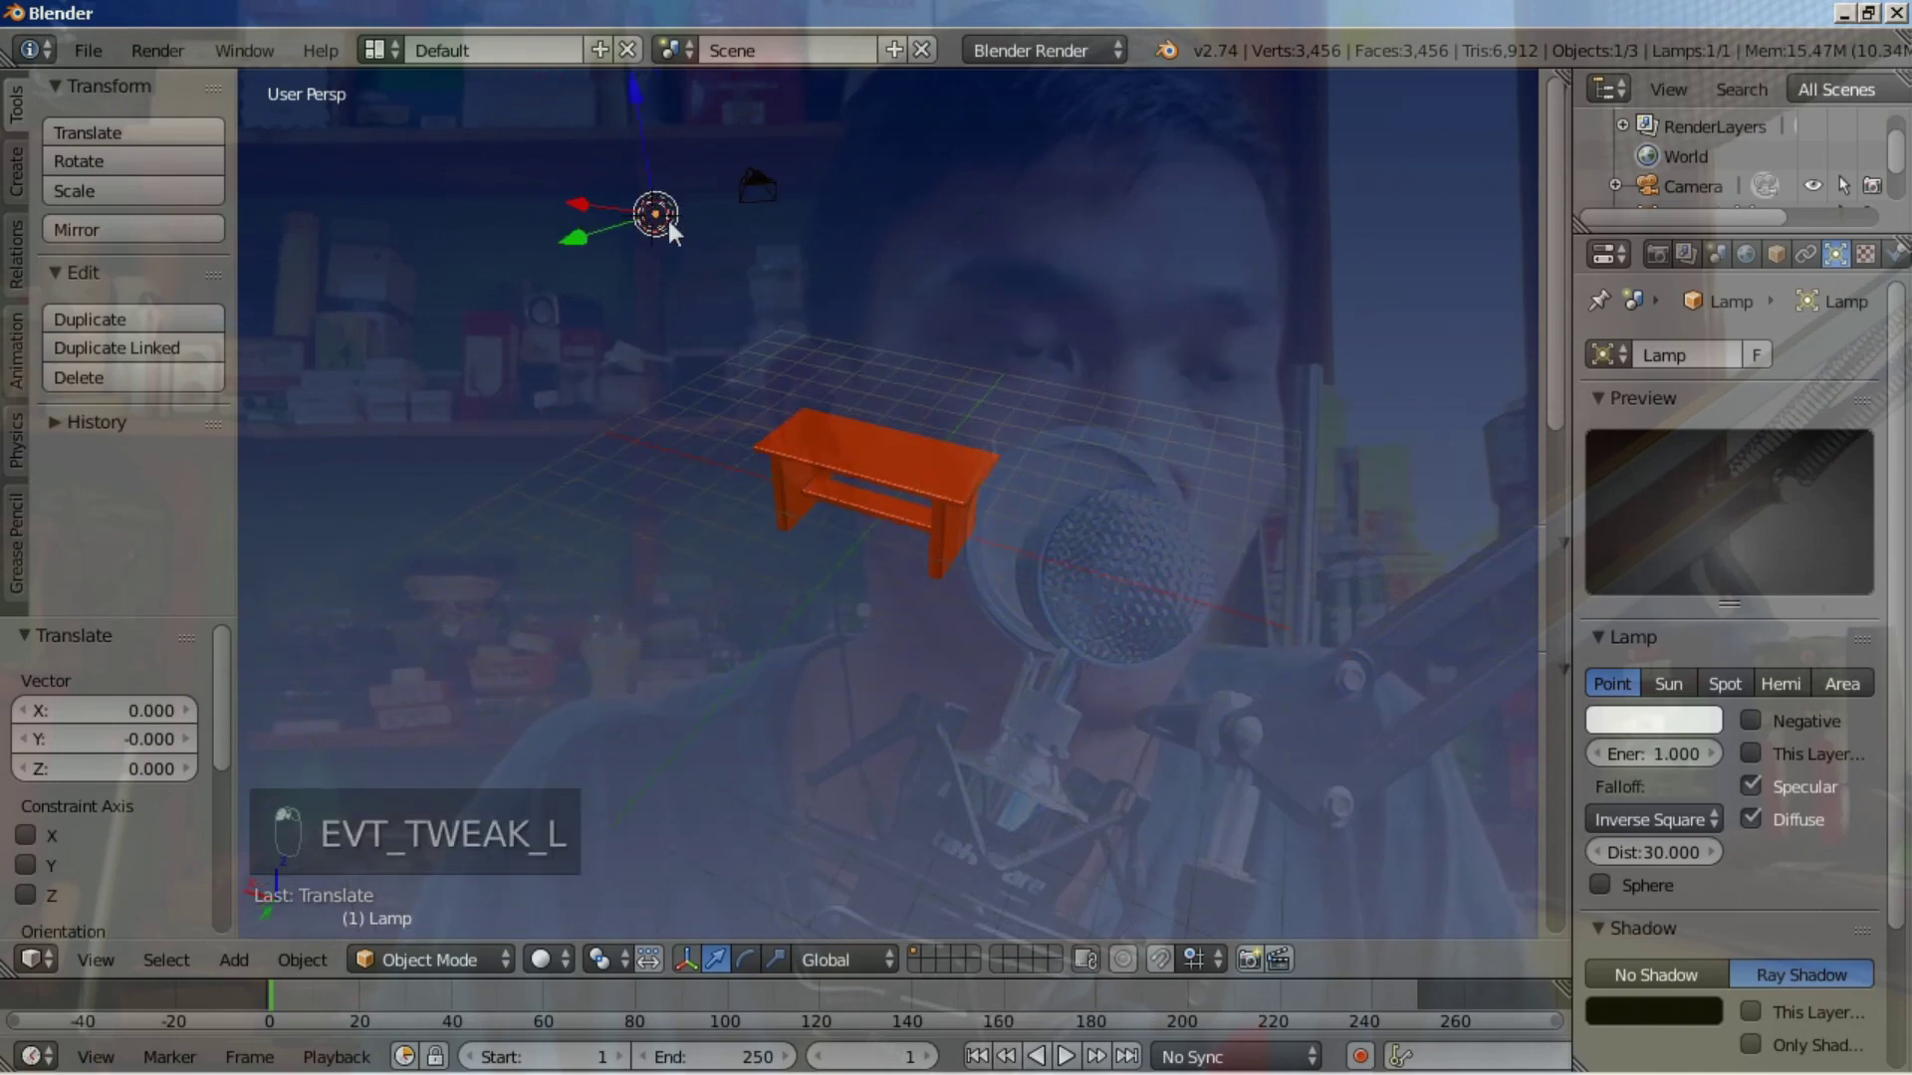
right_click_drag(670, 222, 772, 294)
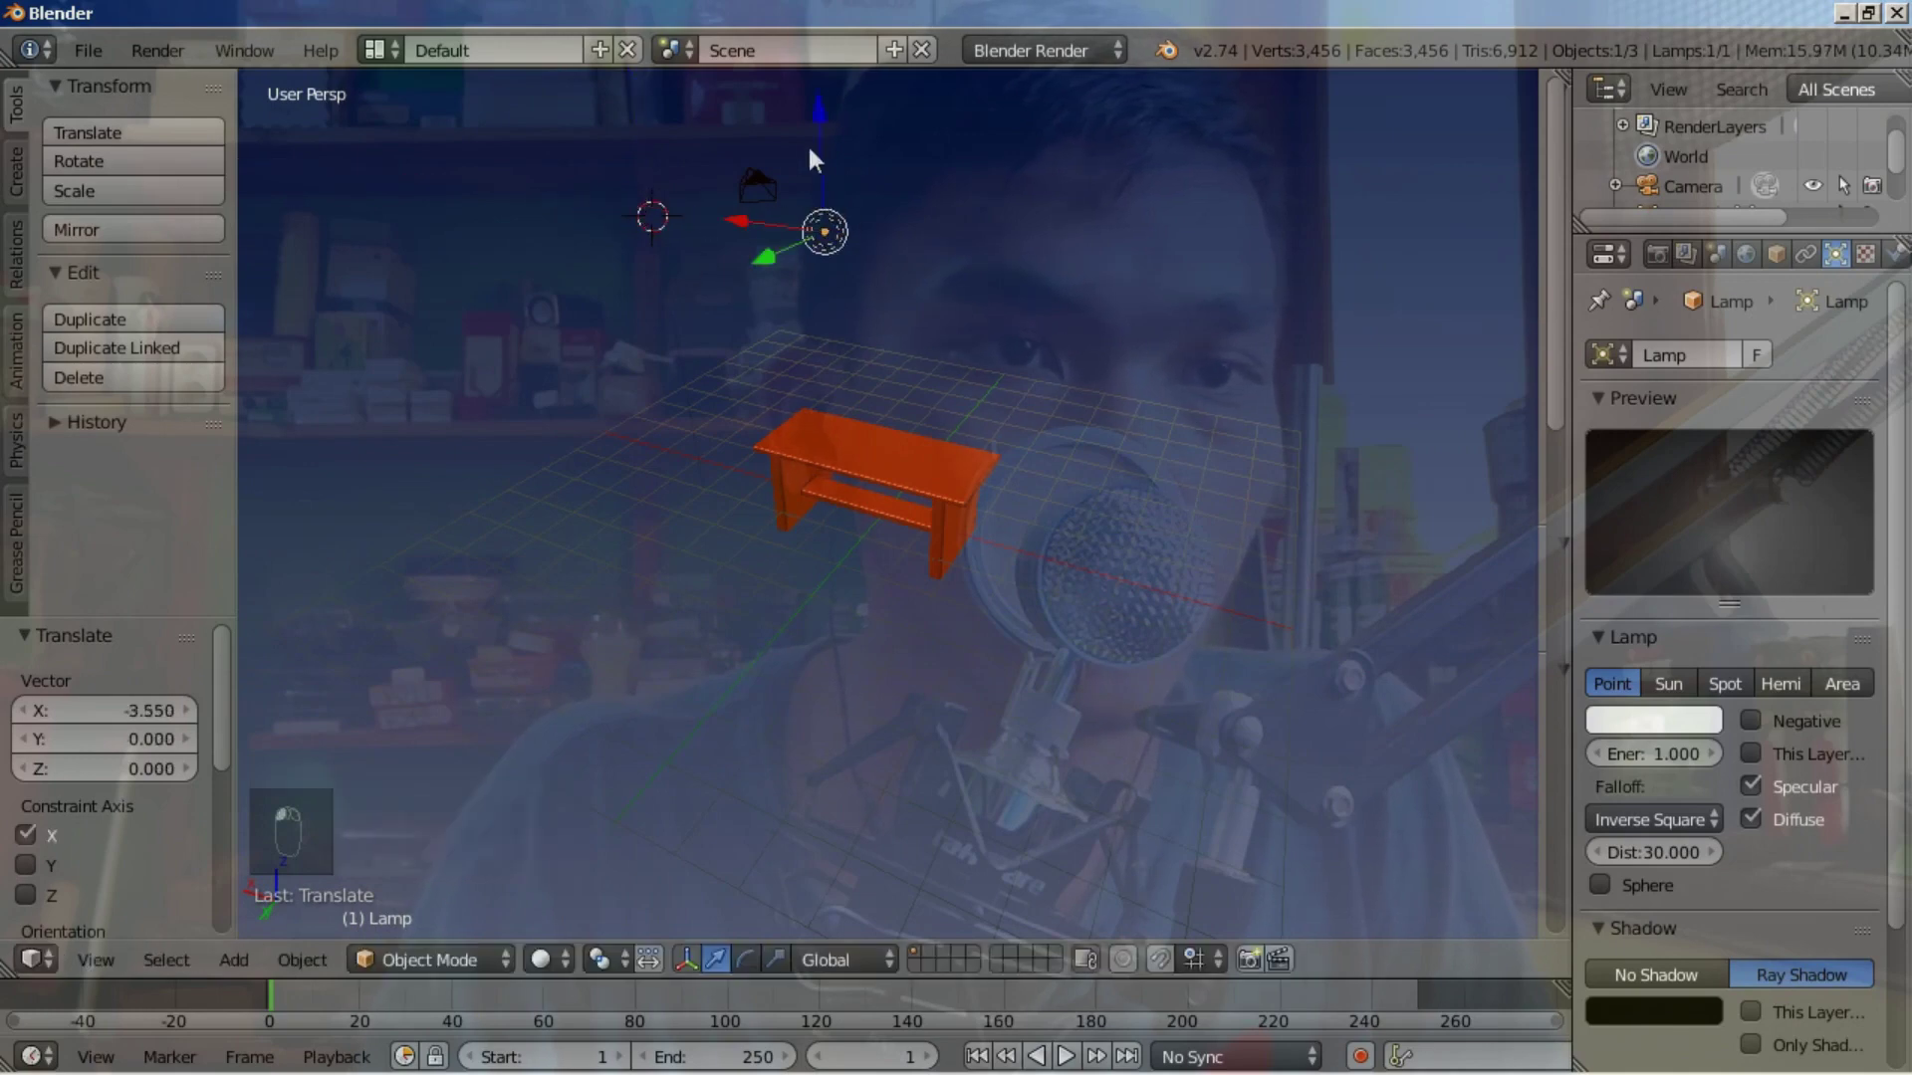
Move the lamp about -4.49 along Z and 0.86 along Y, and check the lighting with a test render
left_click_drag(826, 117, 819, 349)
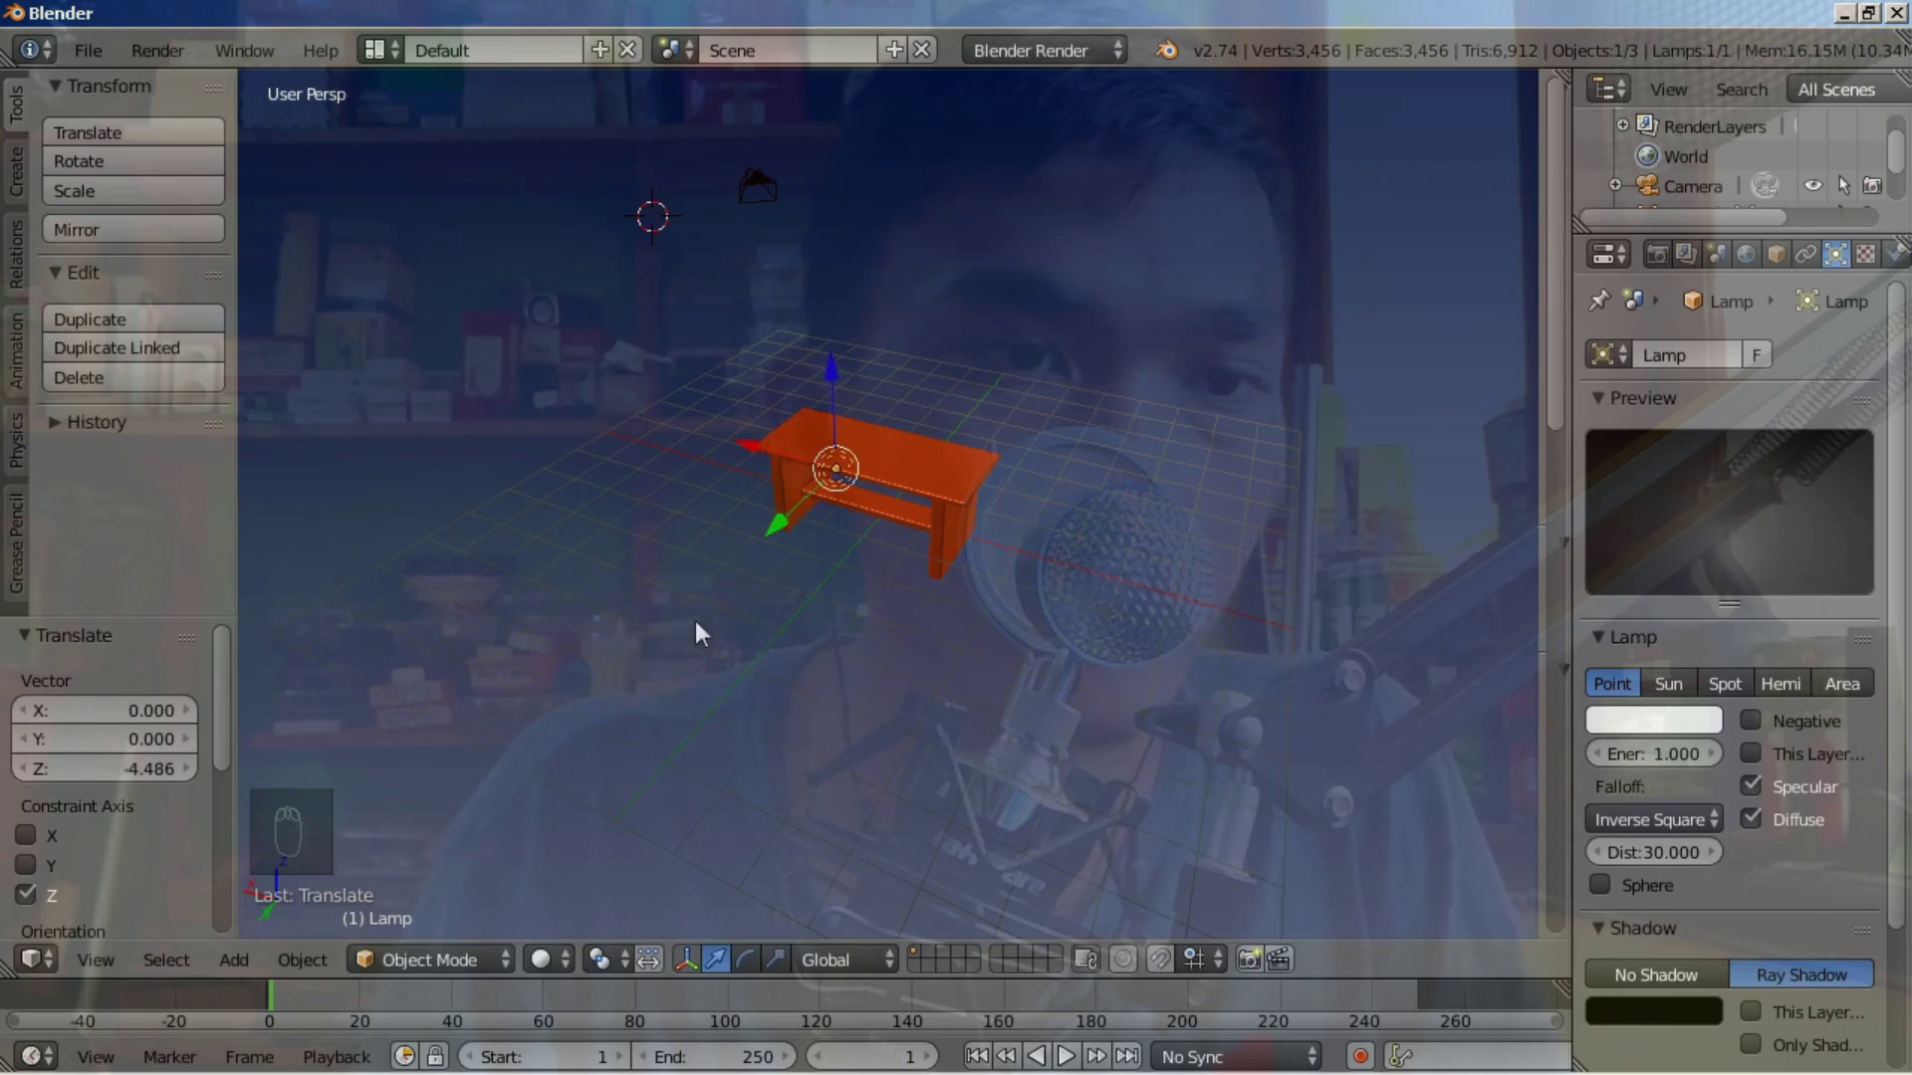
left_click_drag(778, 523, 769, 560)
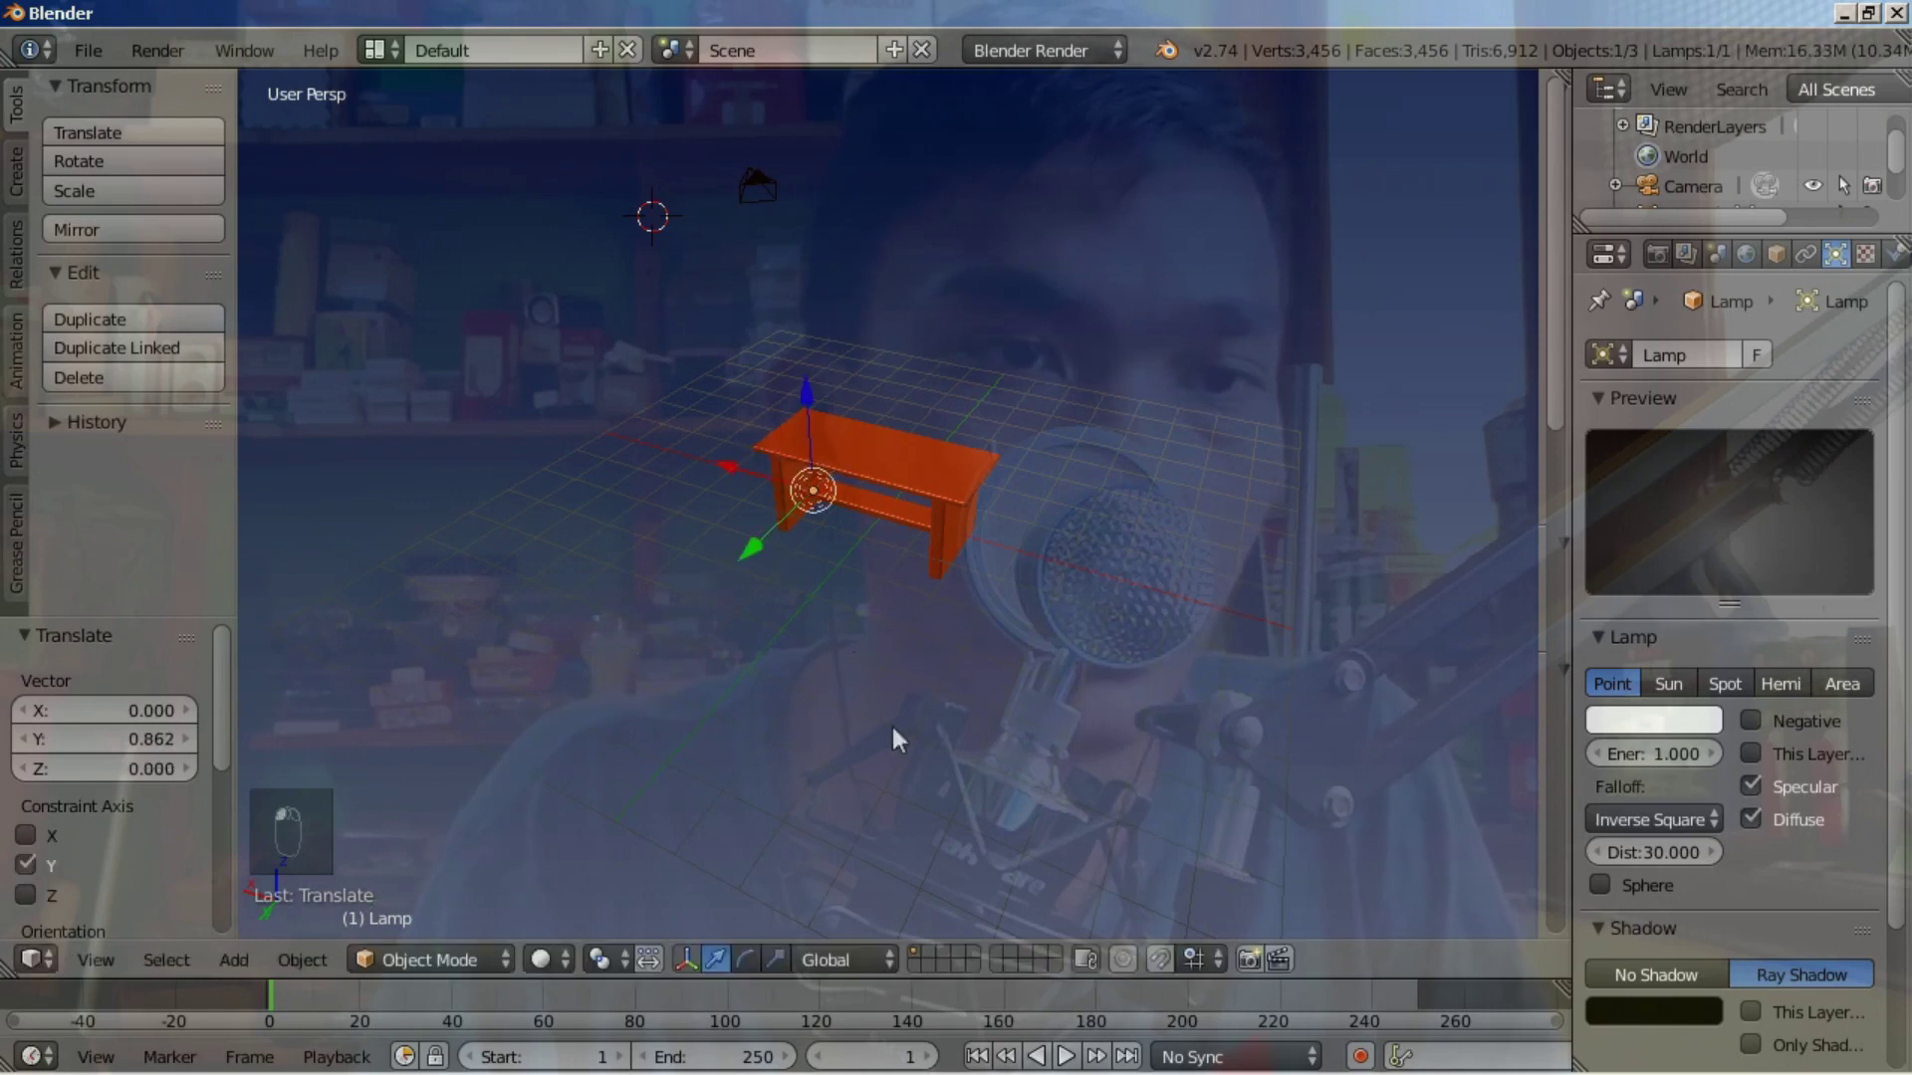
key("F12")
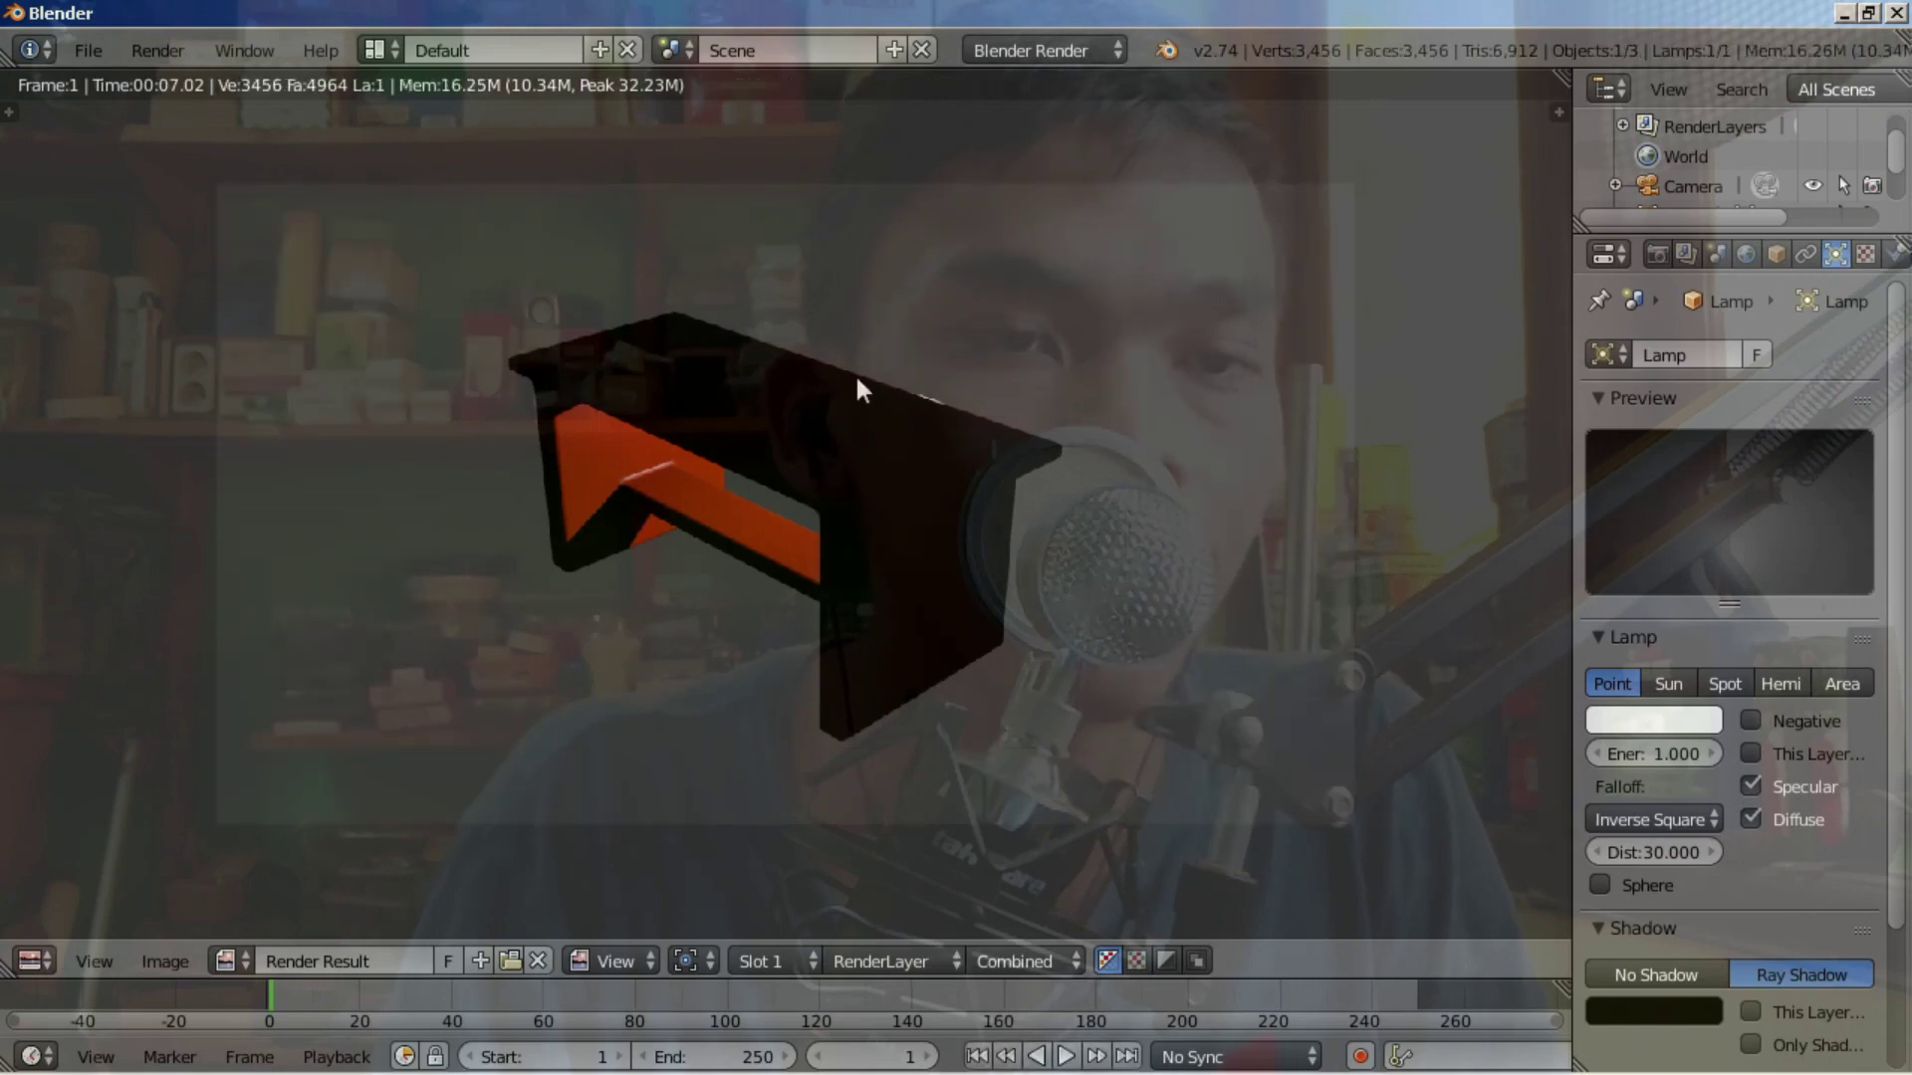
key("Escape")
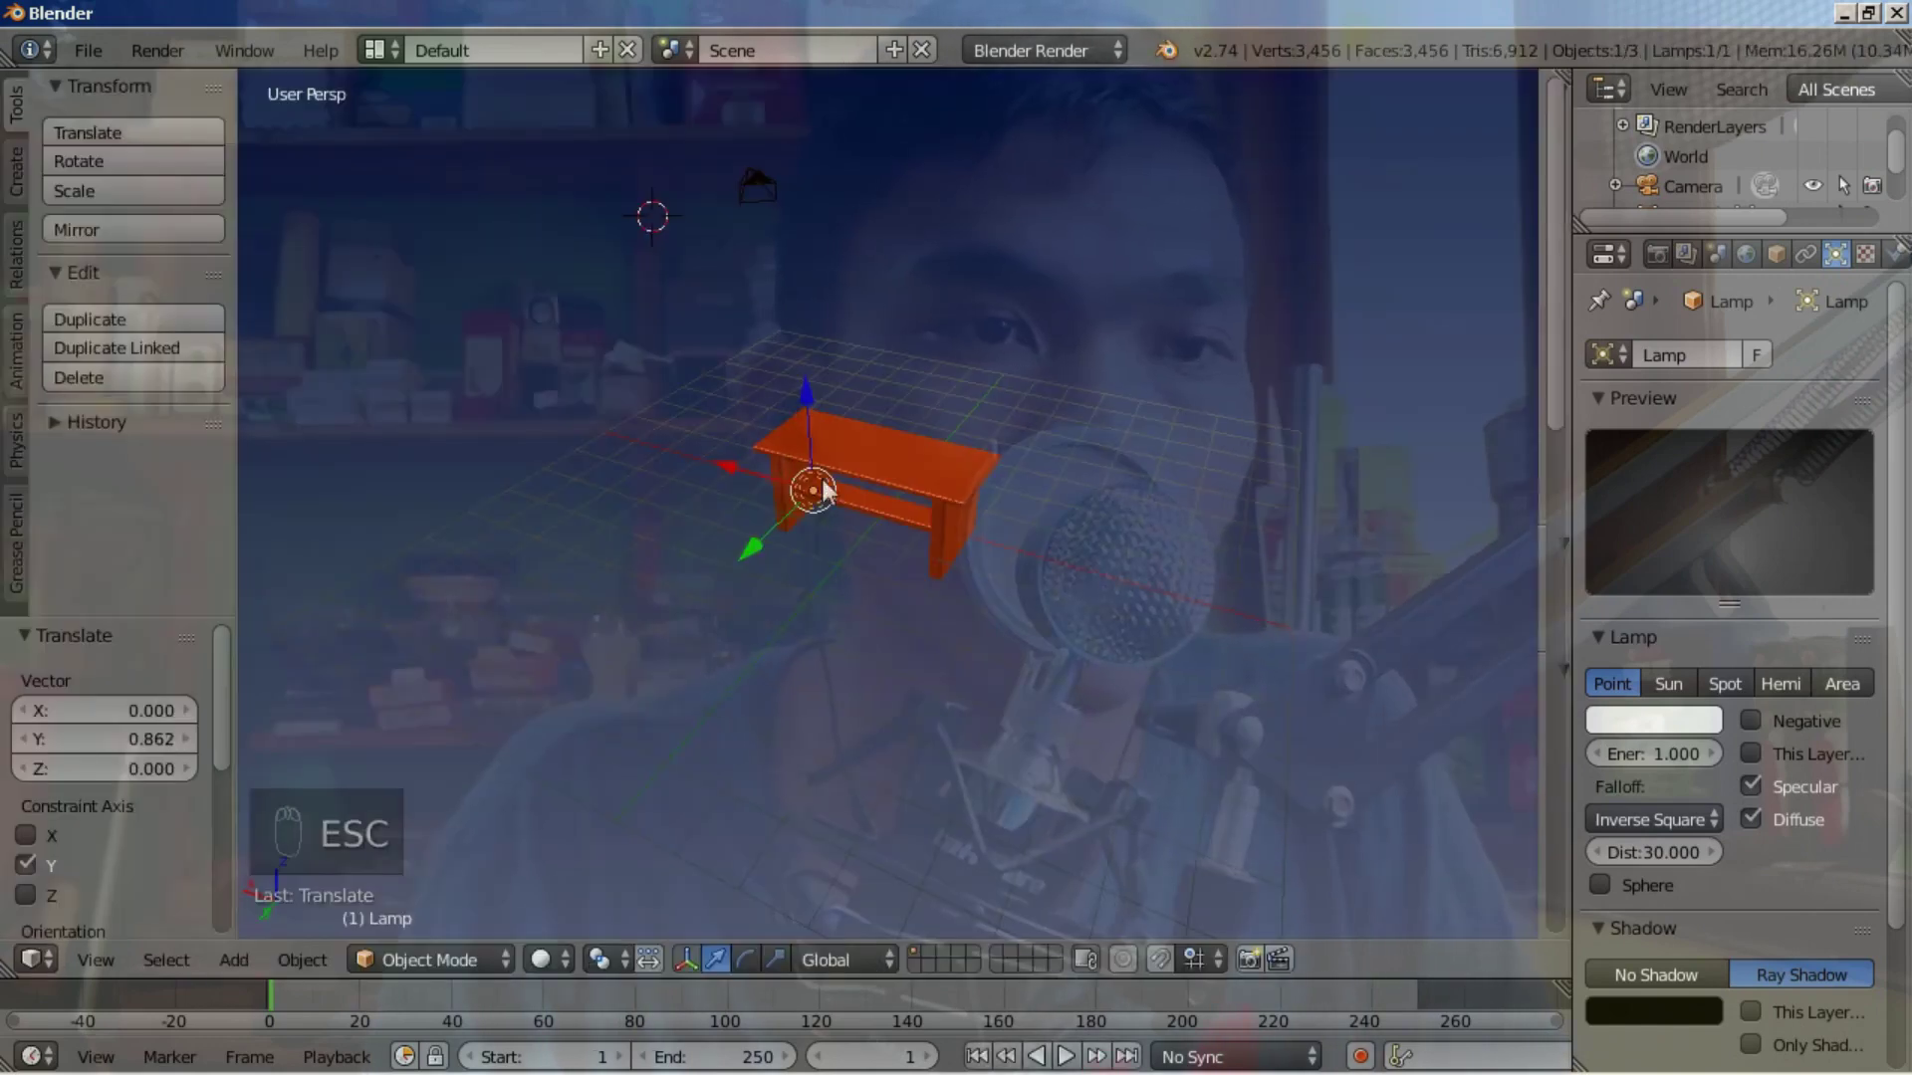
Move the lamp about 1 up along Z and -3.01 along Y, and check the lighting with another render
left_click_drag(805, 394, 809, 442)
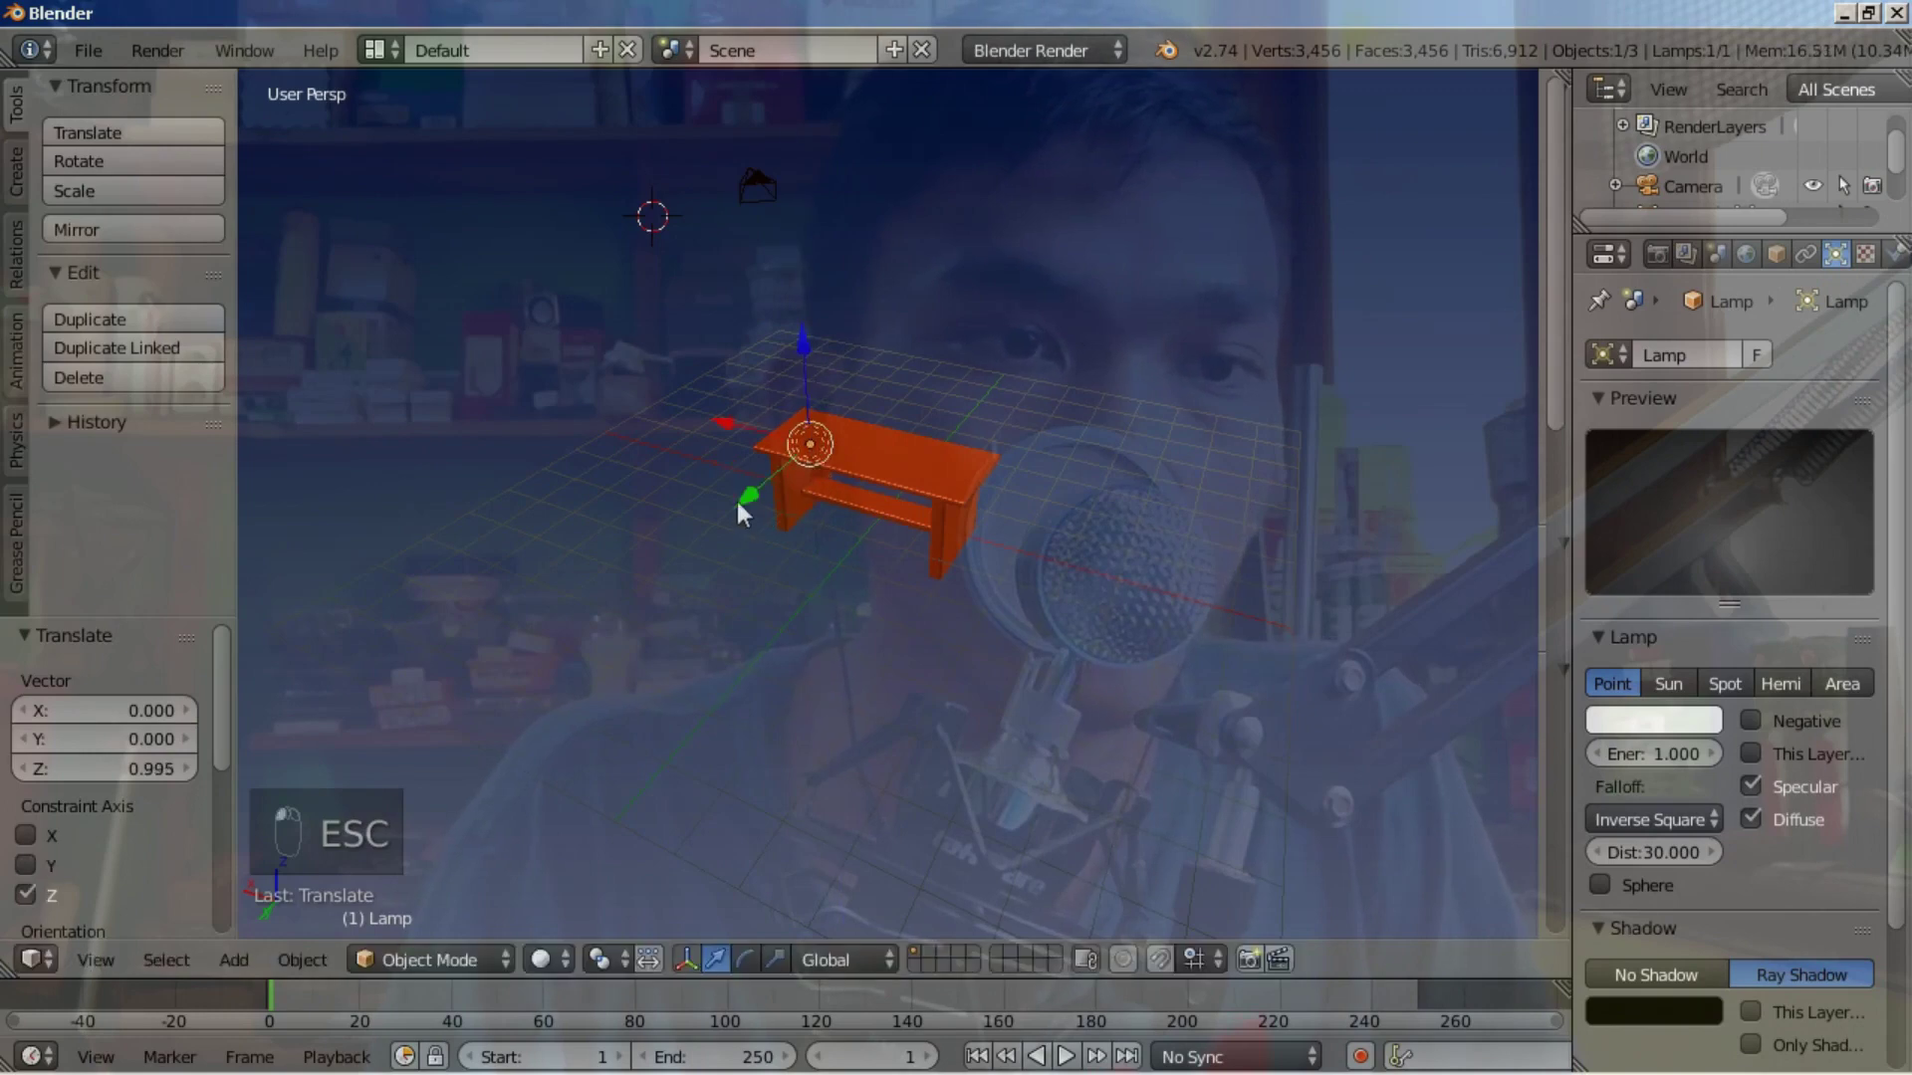
left_click_drag(737, 500, 817, 433)
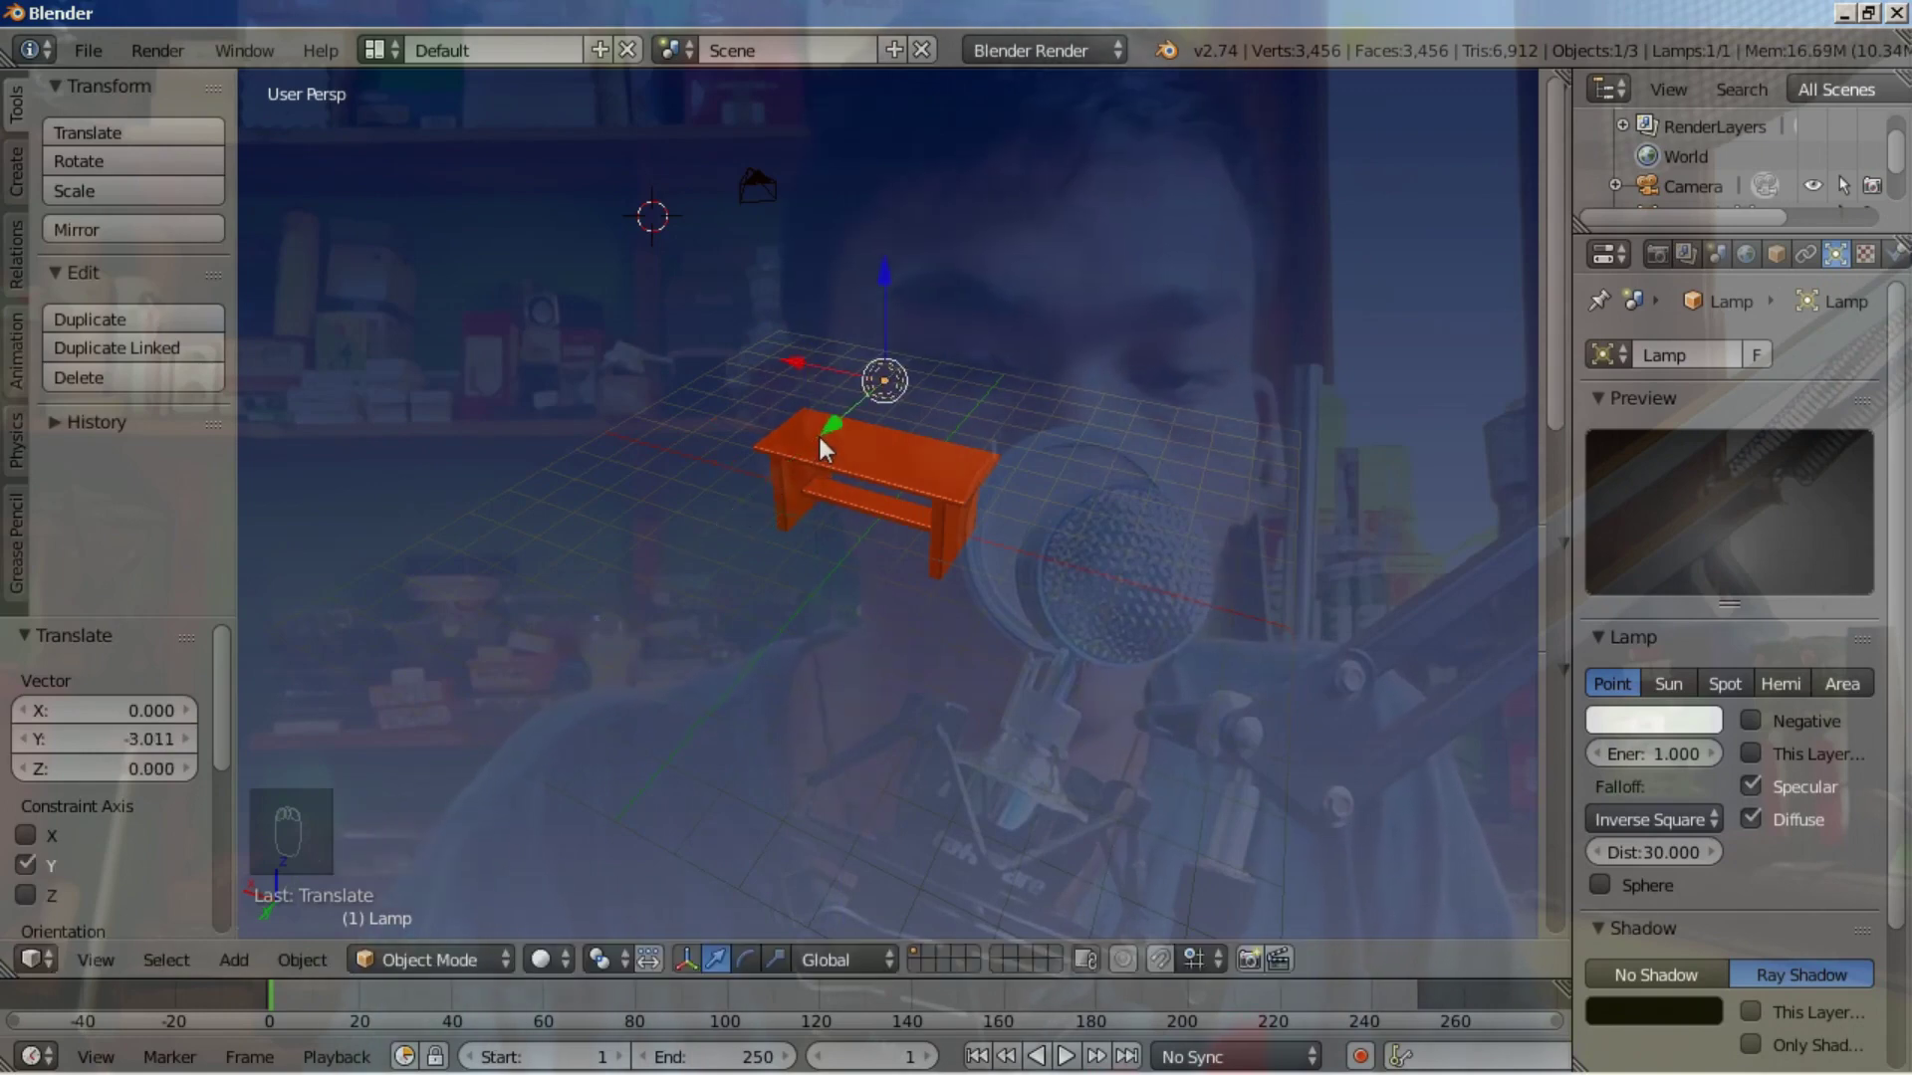
key("F12")
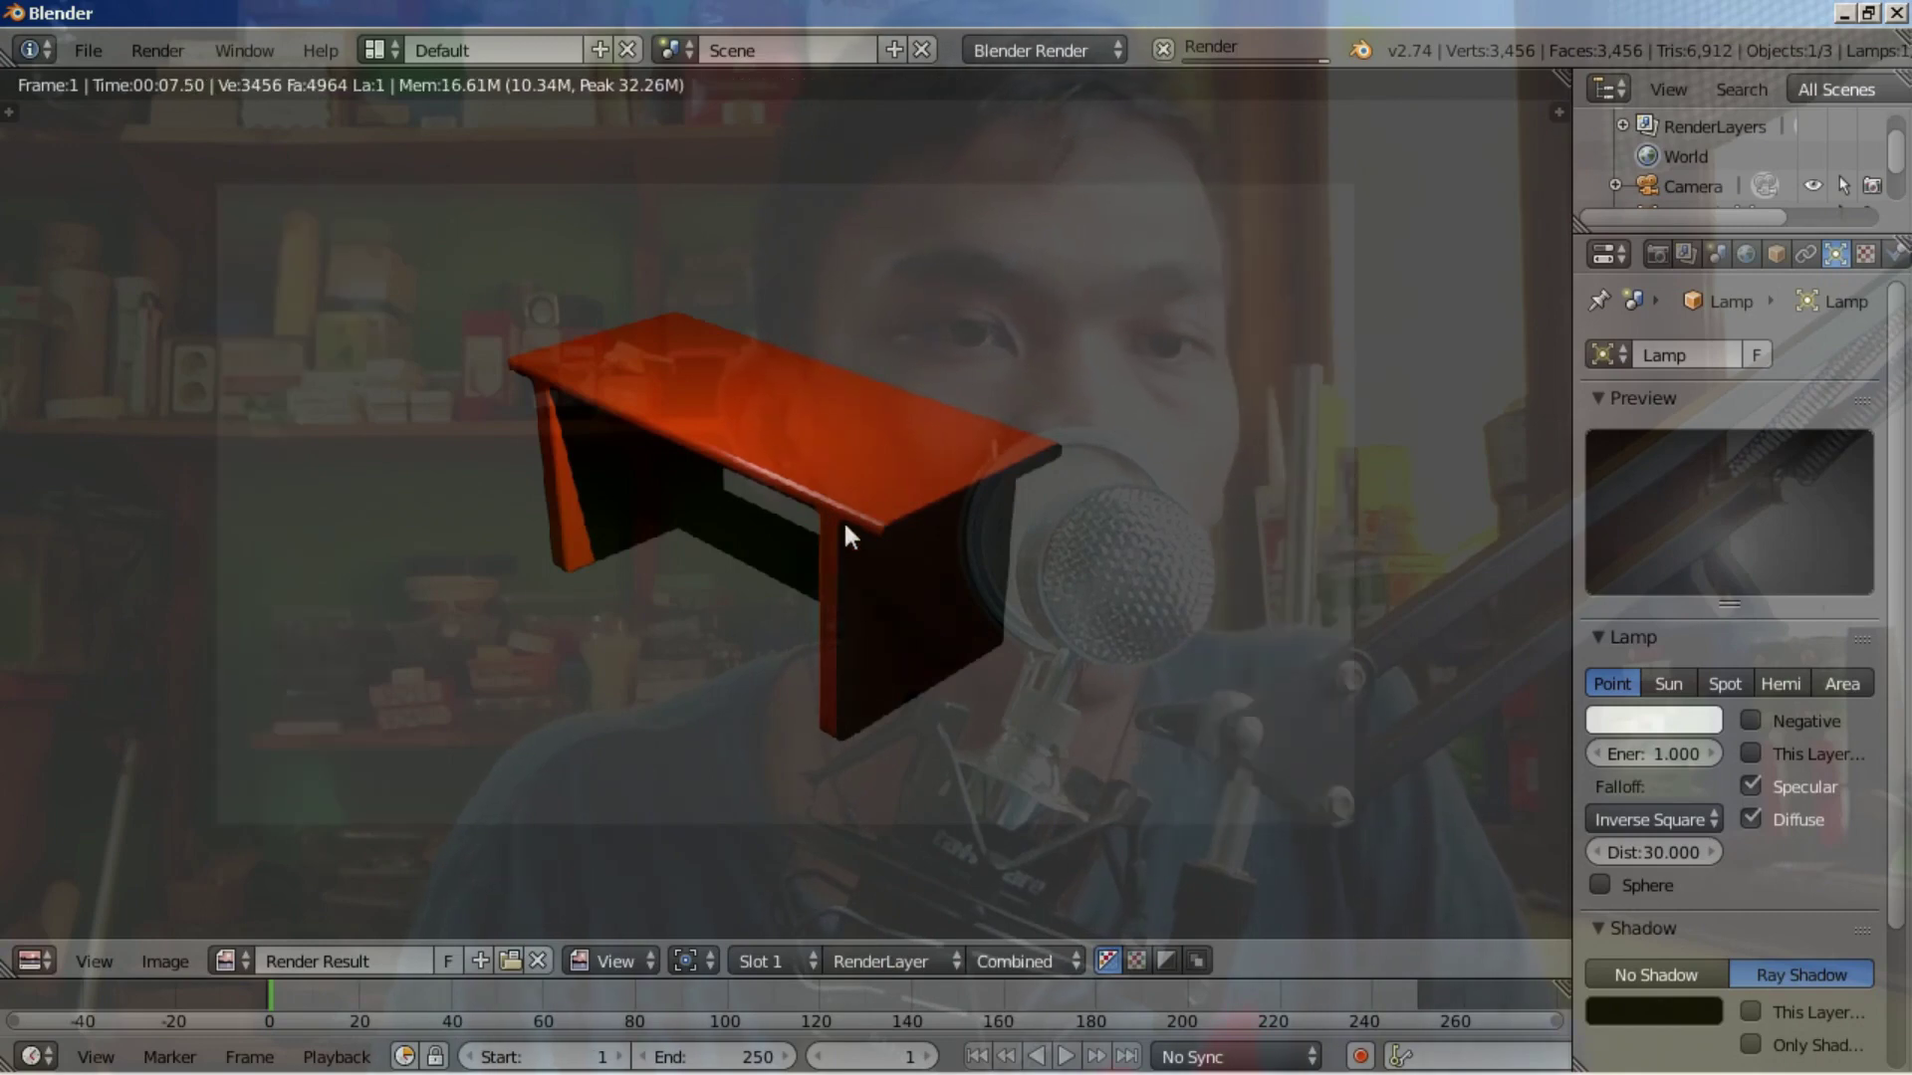
key("Escape")
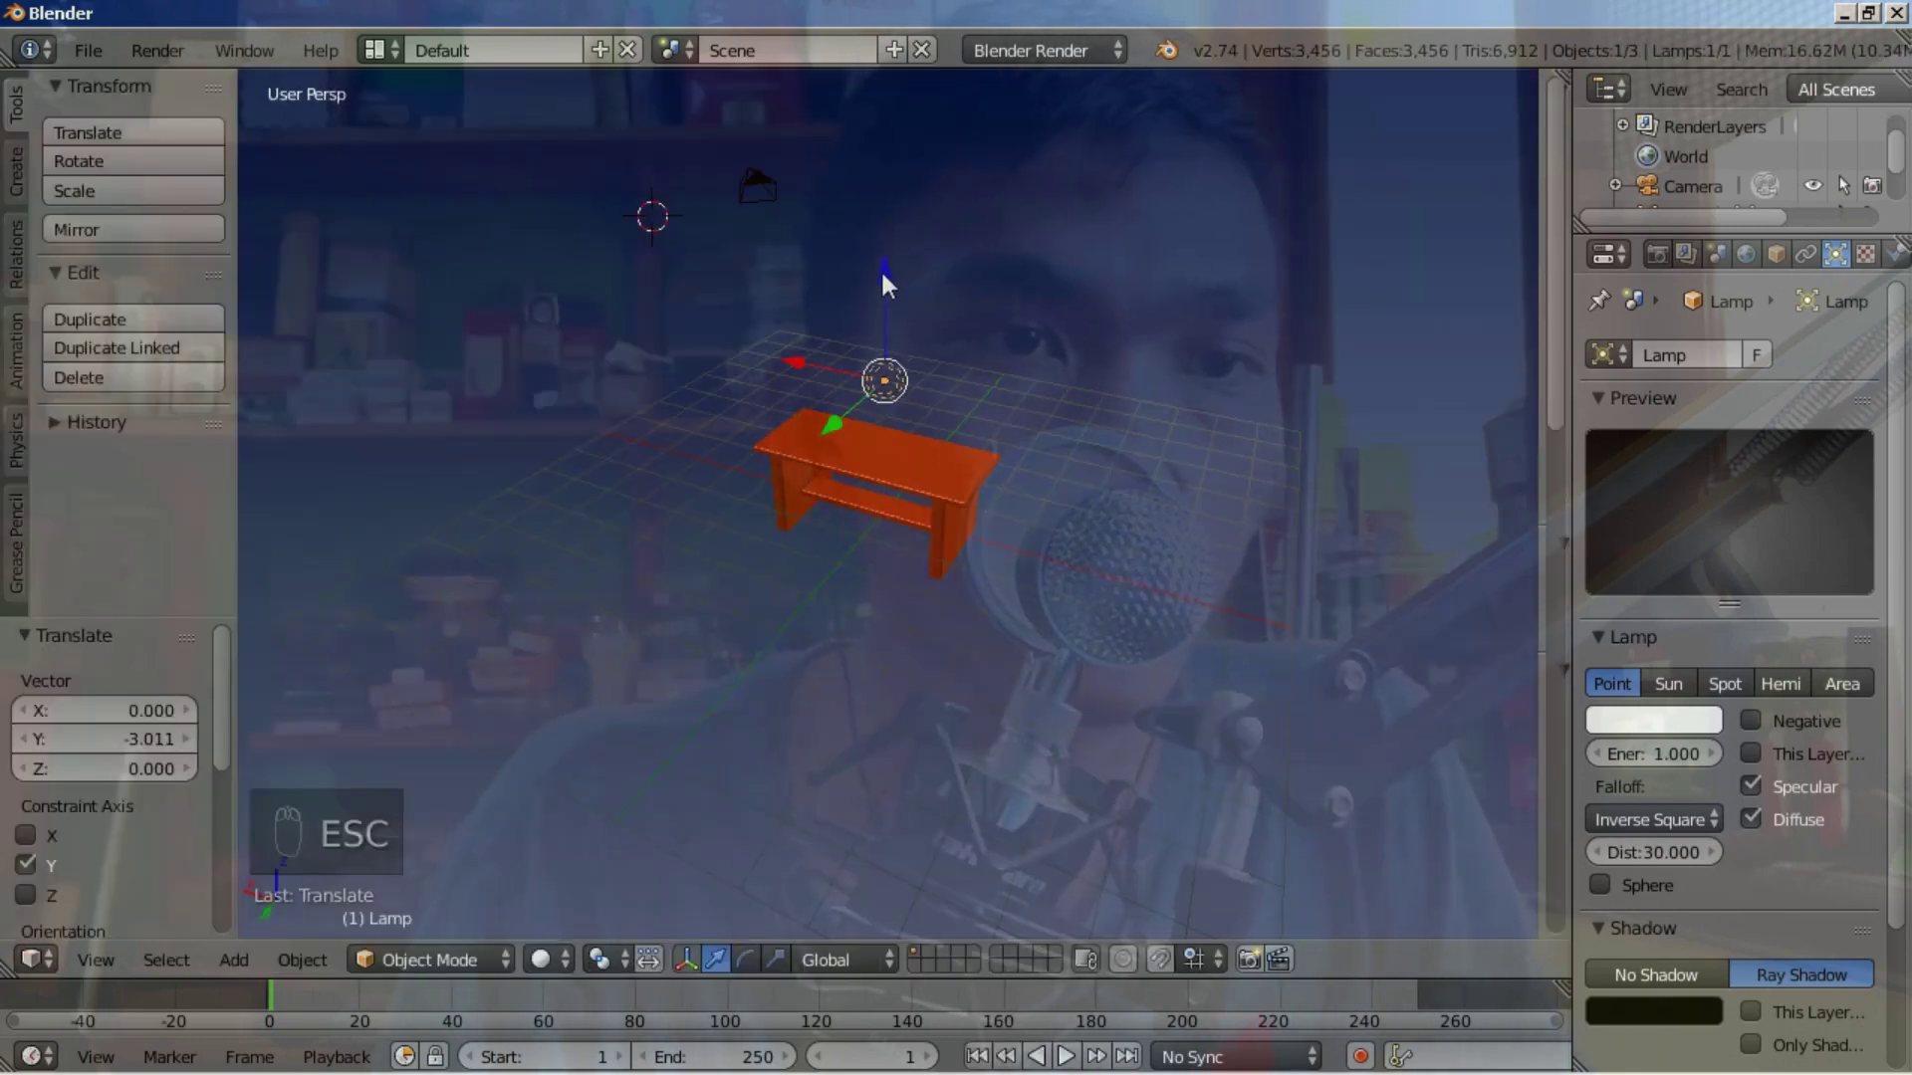
Lower the lamp about 1.18 along Z and render the table with the changed lighting
left_click_drag(880, 267, 886, 320)
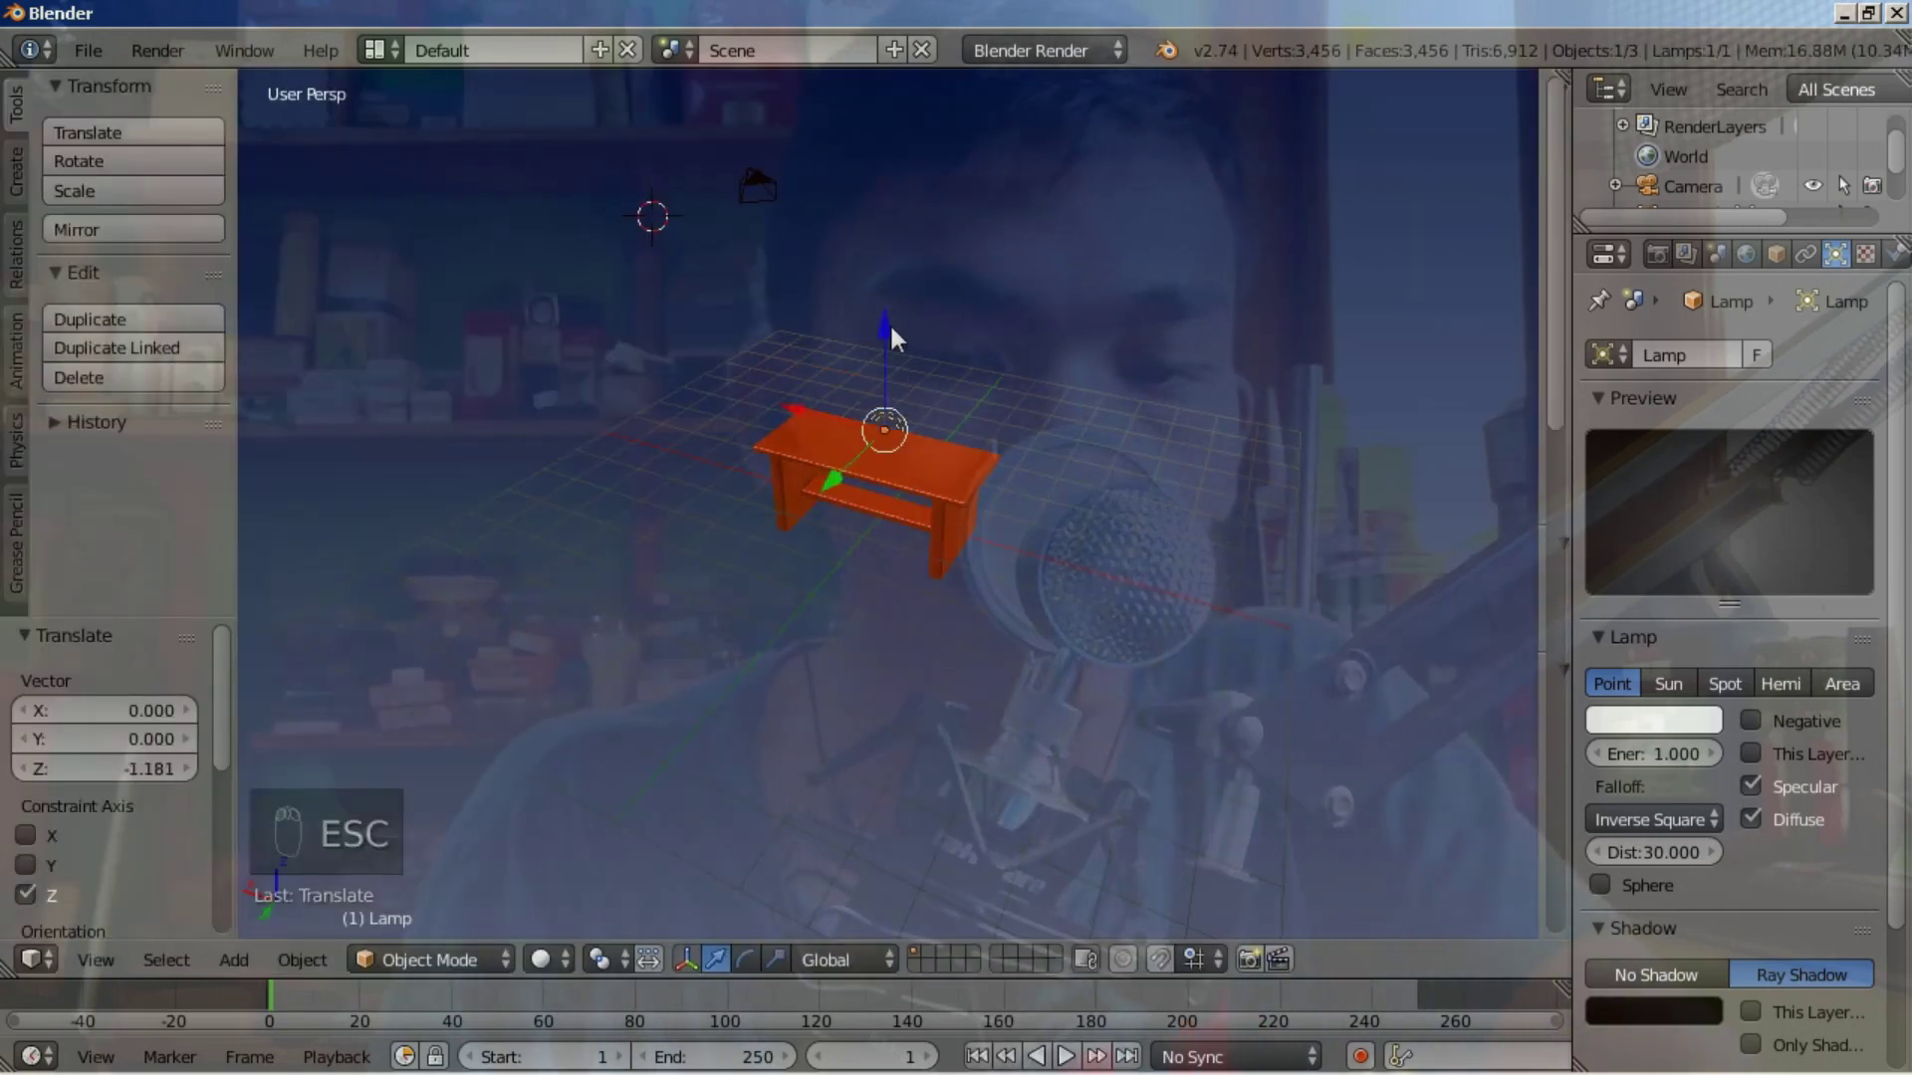
key("F12")
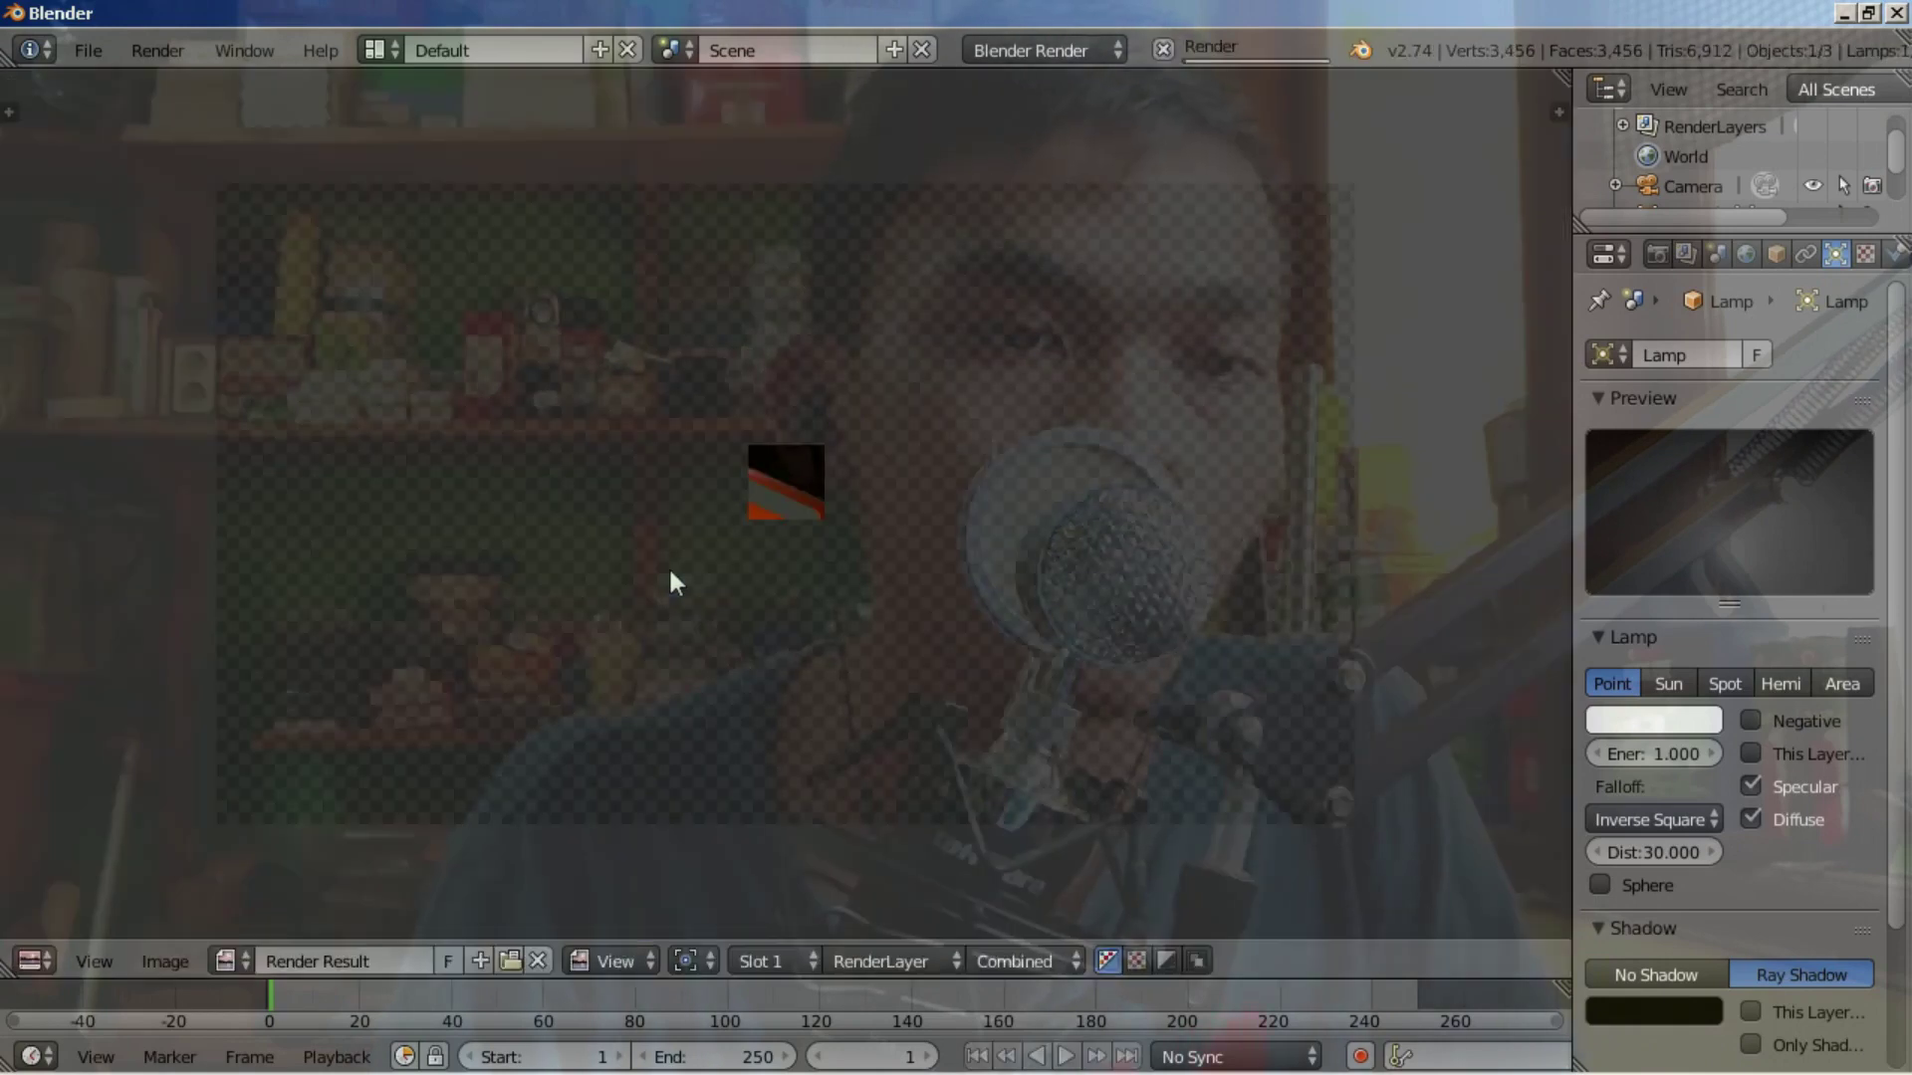